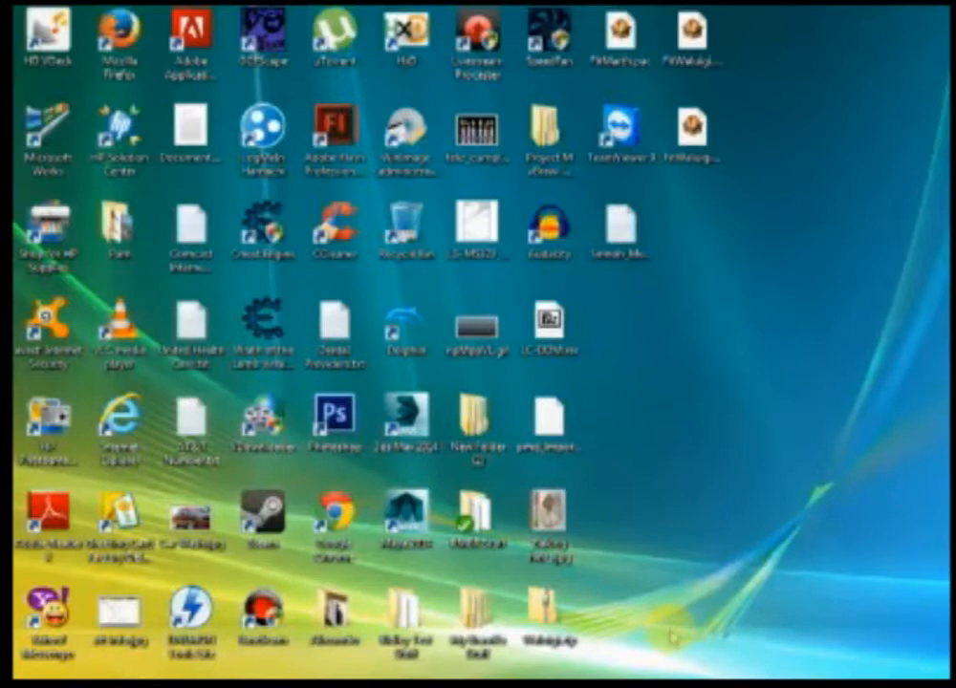
- Open the v0.71 folder inside BrawlBox in the Brawl-Related folder, starting from the personal folder on the desktop
{"action": "double_click", "coordinate": [332, 612]}
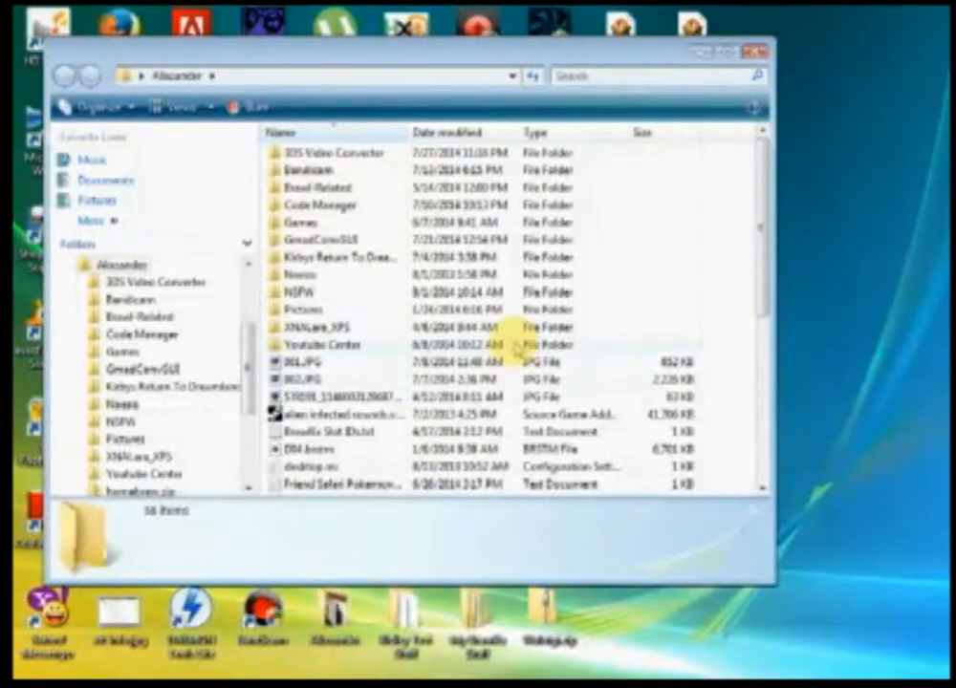
{"action": "double_click", "coordinate": [318, 188]}
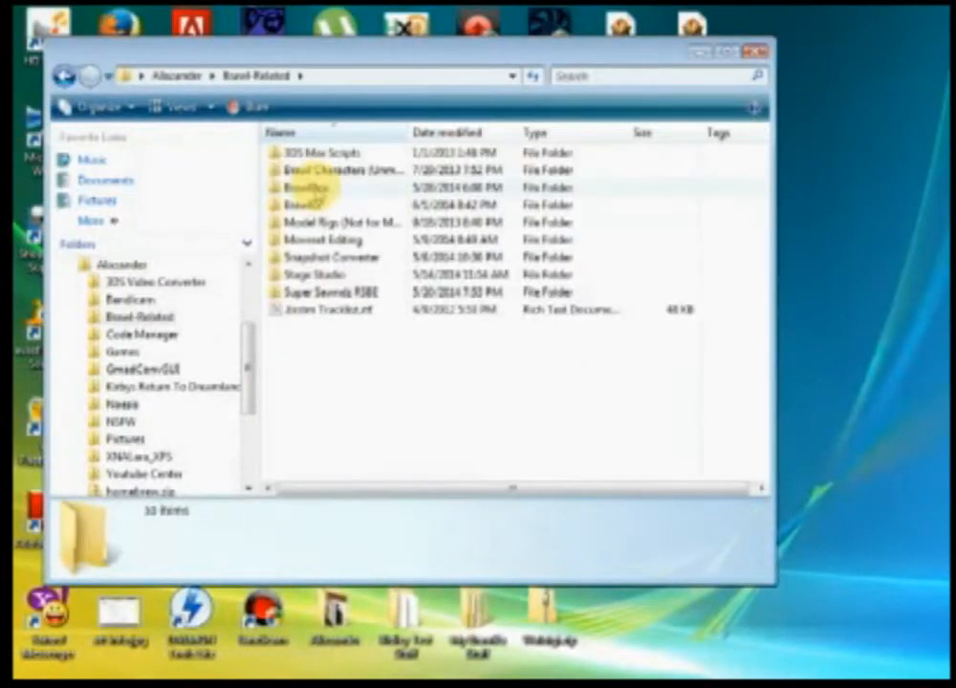
{"action": "mouse_move", "coordinate": [534, 47]}
{"action": "left_mouse_down"}
{"action": "mouse_move", "coordinate": [545, 35]}
{"action": "mouse_move", "coordinate": [543, 44]}
{"action": "left_mouse_up"}
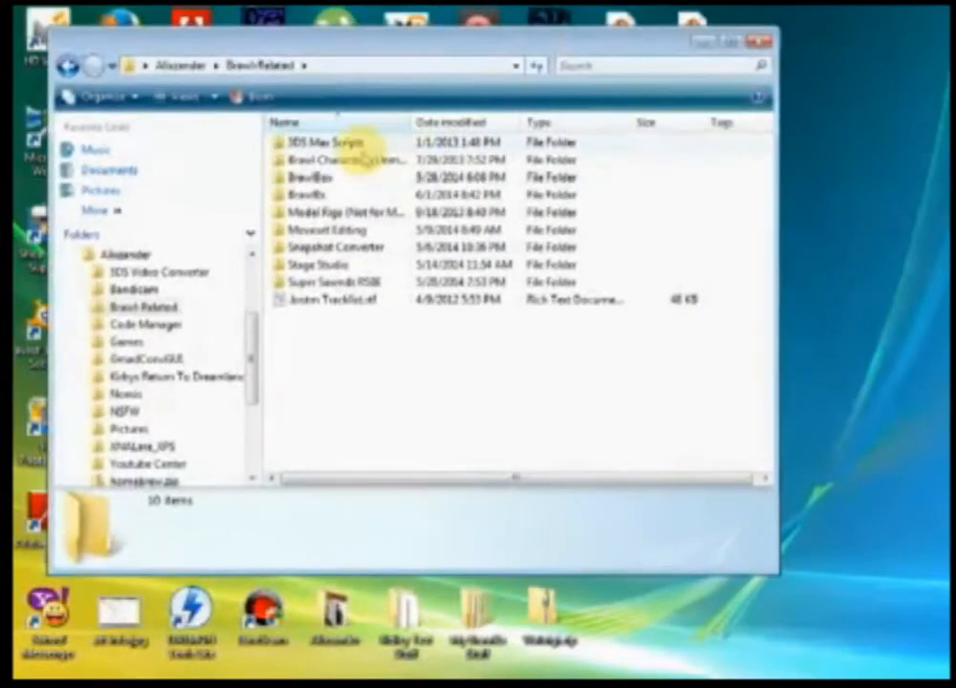
{"action": "double_click", "coordinate": [335, 179]}
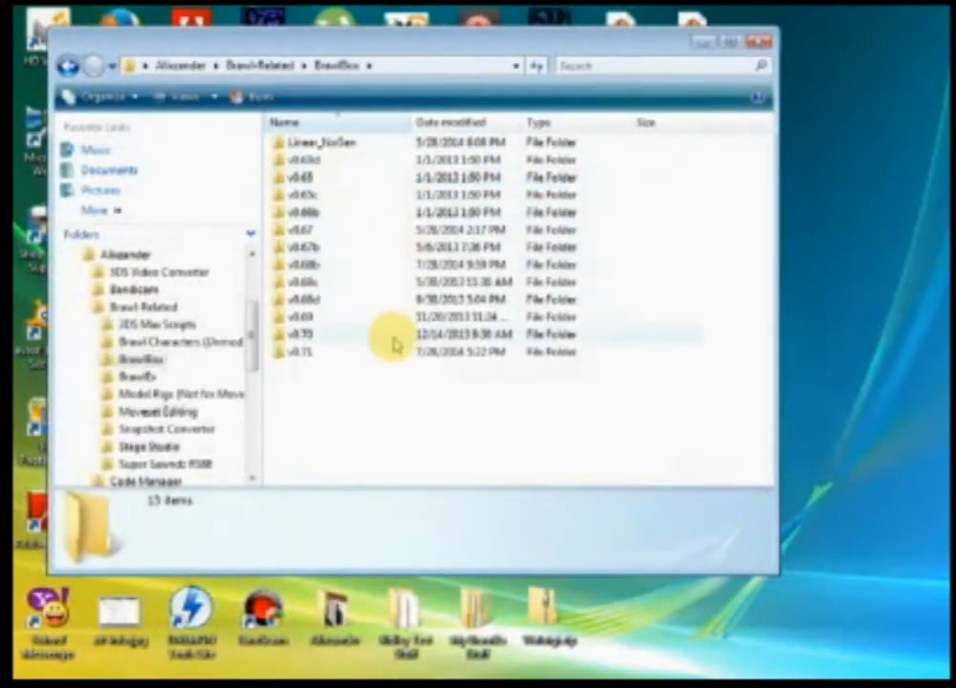
{"action": "left_click", "coordinate": [306, 354]}
{"action": "double_click", "coordinate": [306, 353]}
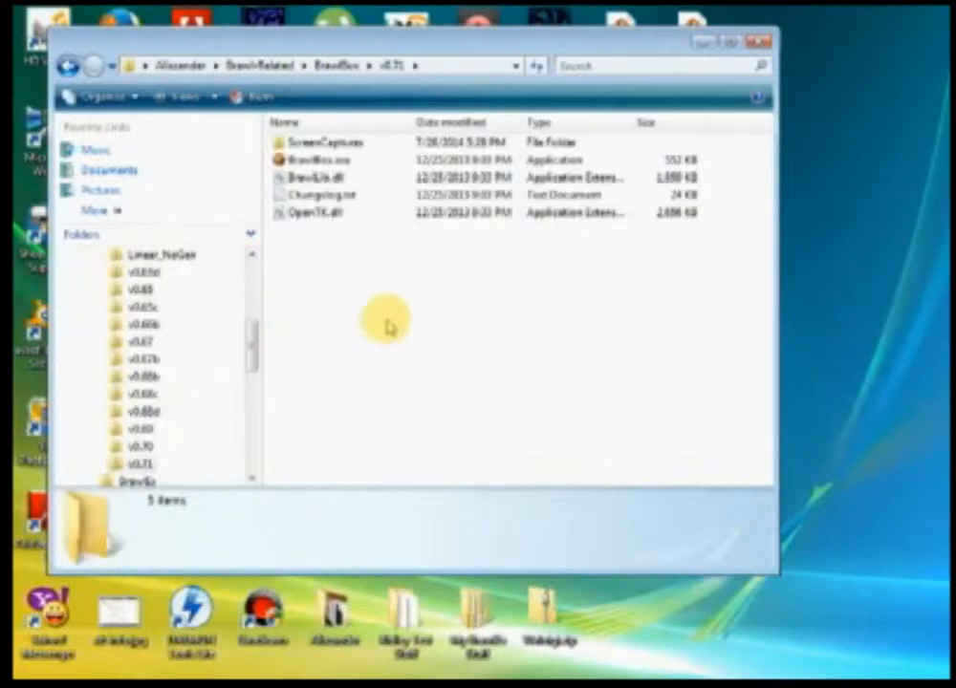
- Launch BrawlBox.exe from the v0.71 folder to look over its main window, and close the program
{"action": "left_click", "coordinate": [357, 161]}
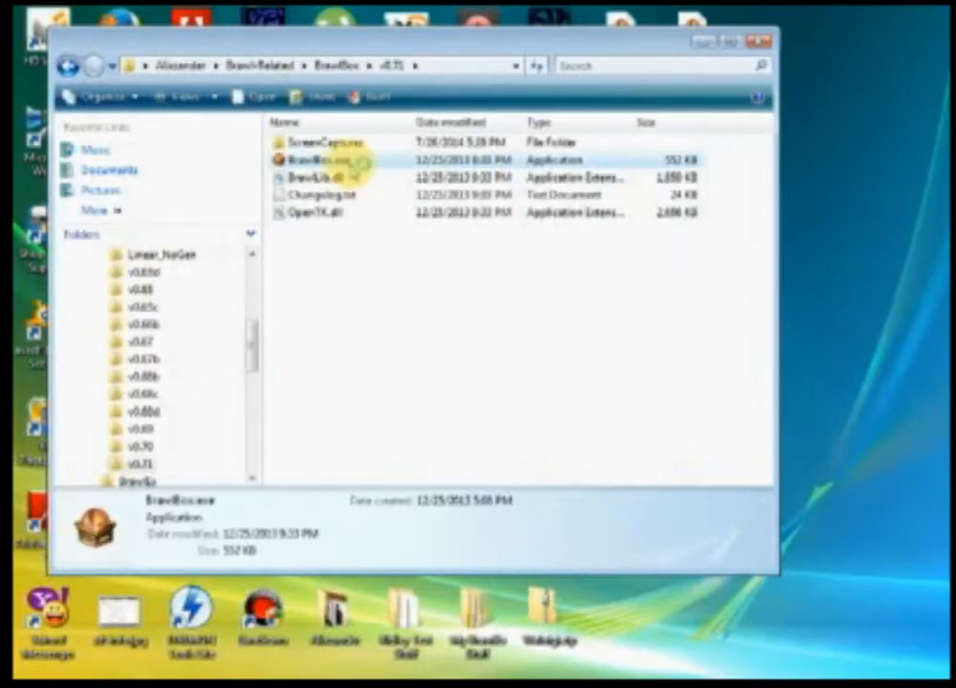
{"action": "double_click", "coordinate": [353, 162]}
{"action": "left_click_drag", "start_coordinate": [404, 95], "coordinate": [489, 141]}
{"action": "left_click", "coordinate": [188, 157]}
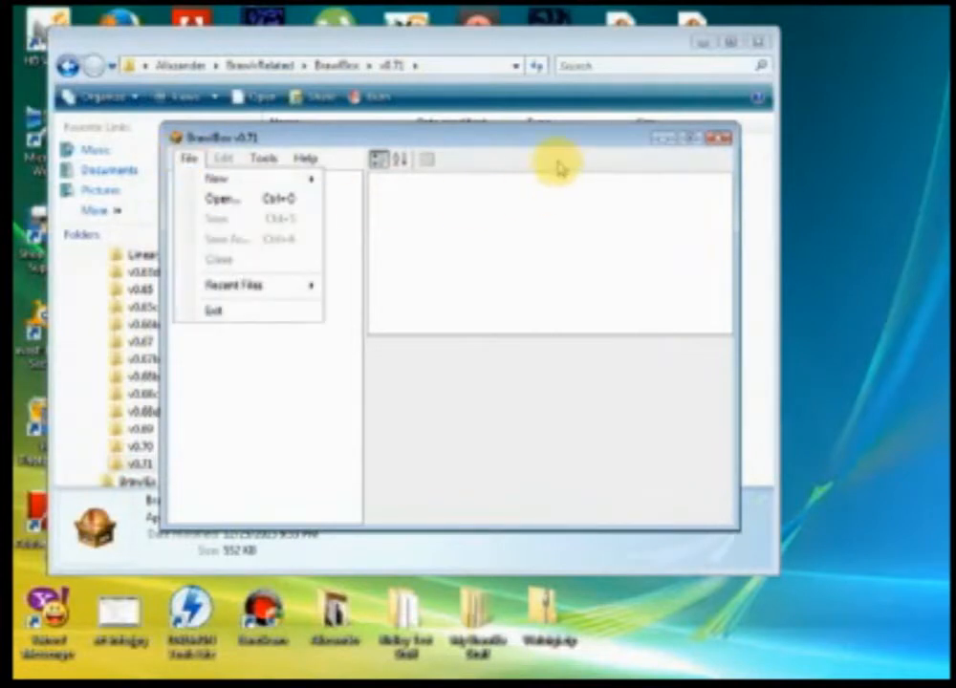
{"action": "left_click", "coordinate": [658, 158]}
{"action": "left_click", "coordinate": [809, 150]}
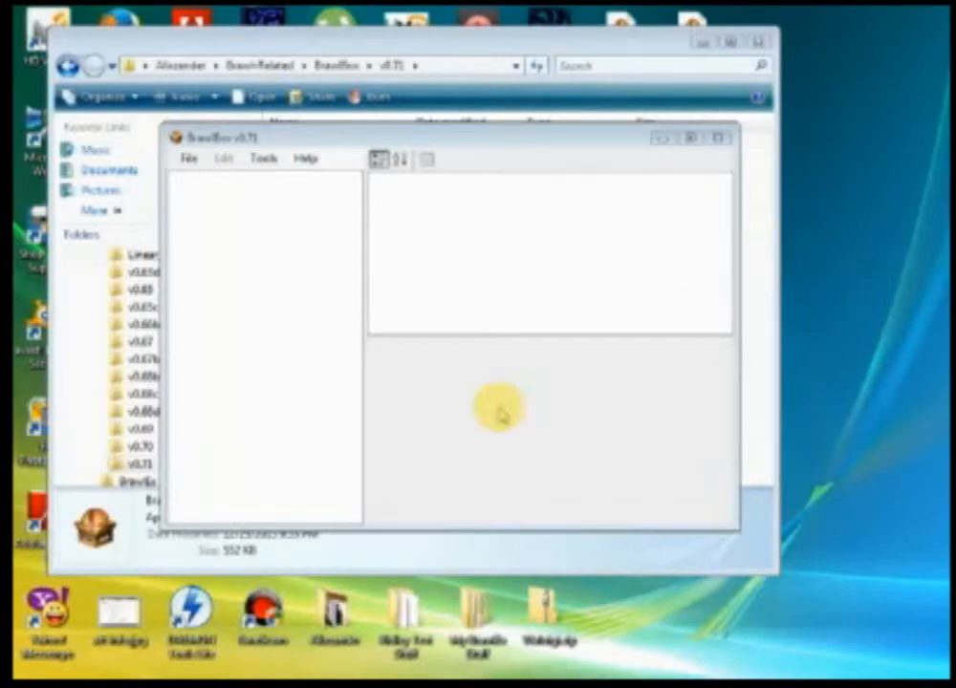
{"action": "left_click", "coordinate": [692, 246]}
{"action": "left_click", "coordinate": [719, 138]}
- Launch BrawlBox.exe from the v0.68b folder to view this older version's window, and close it
{"action": "left_click", "coordinate": [333, 64]}
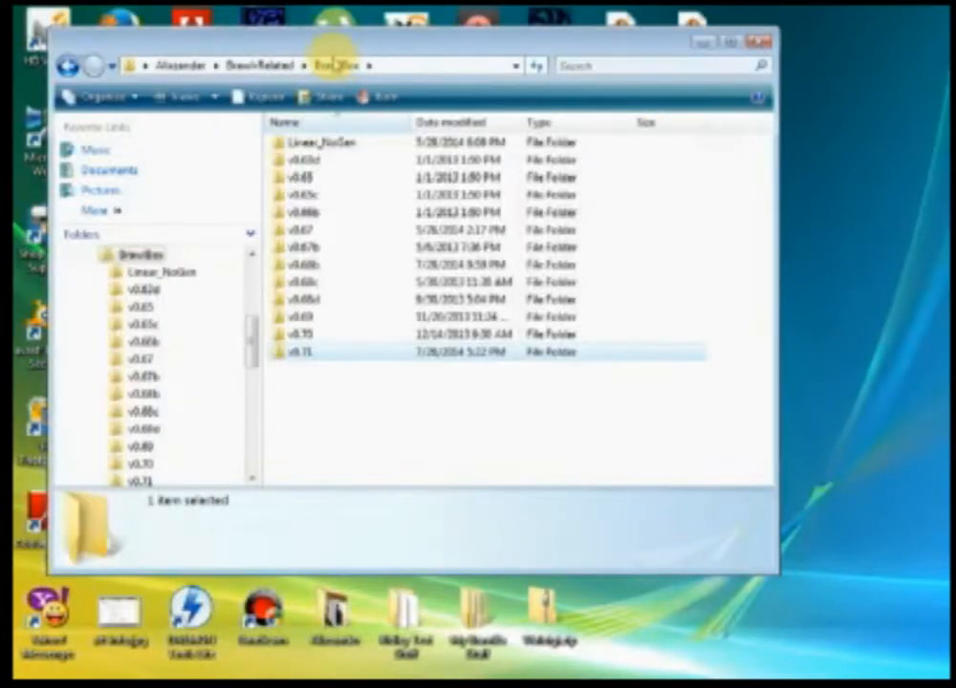
{"action": "double_click", "coordinate": [320, 265]}
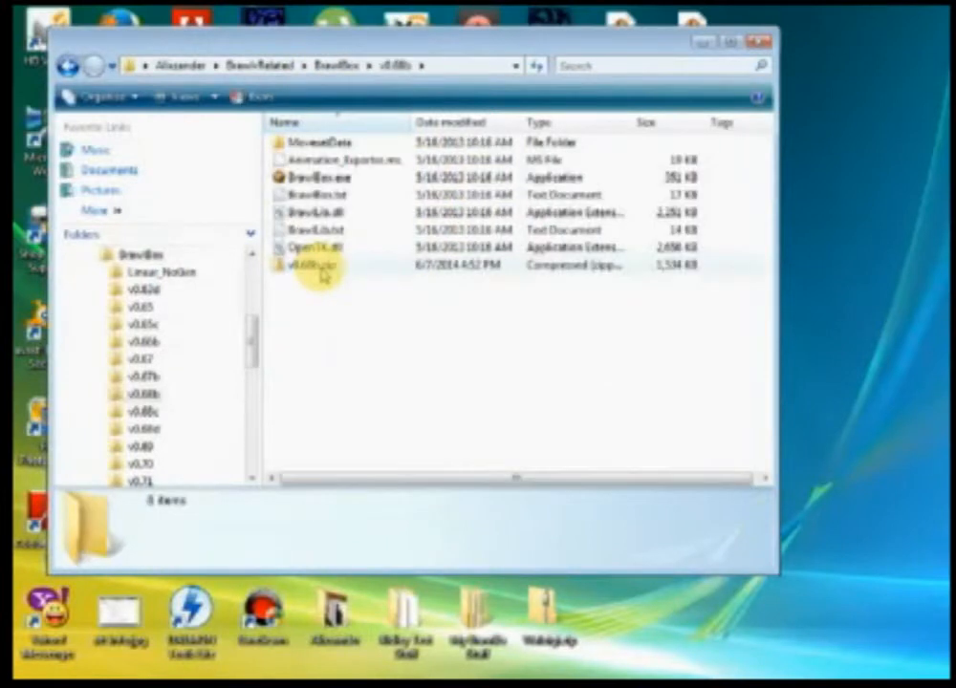
{"action": "left_click", "coordinate": [325, 177]}
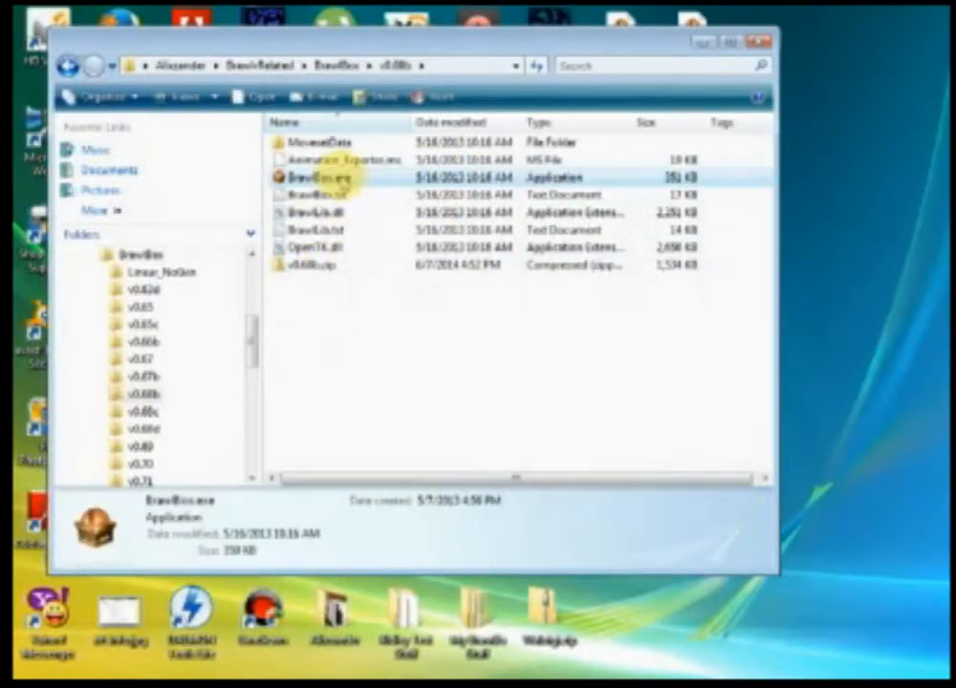
{"action": "double_click", "coordinate": [366, 181]}
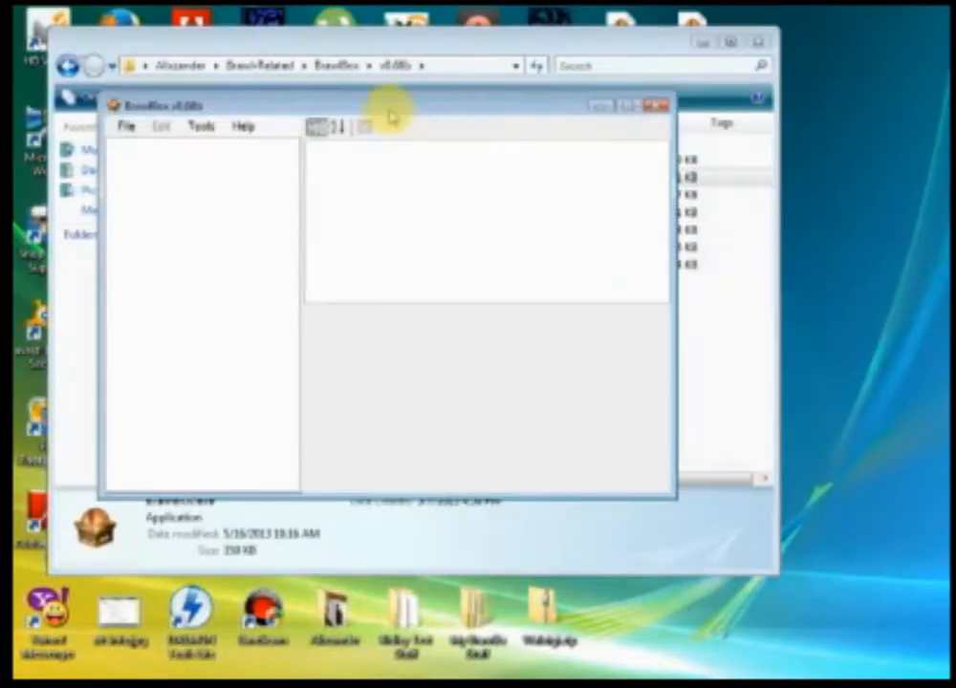
{"action": "left_click_drag", "start_coordinate": [390, 111], "coordinate": [450, 131]}
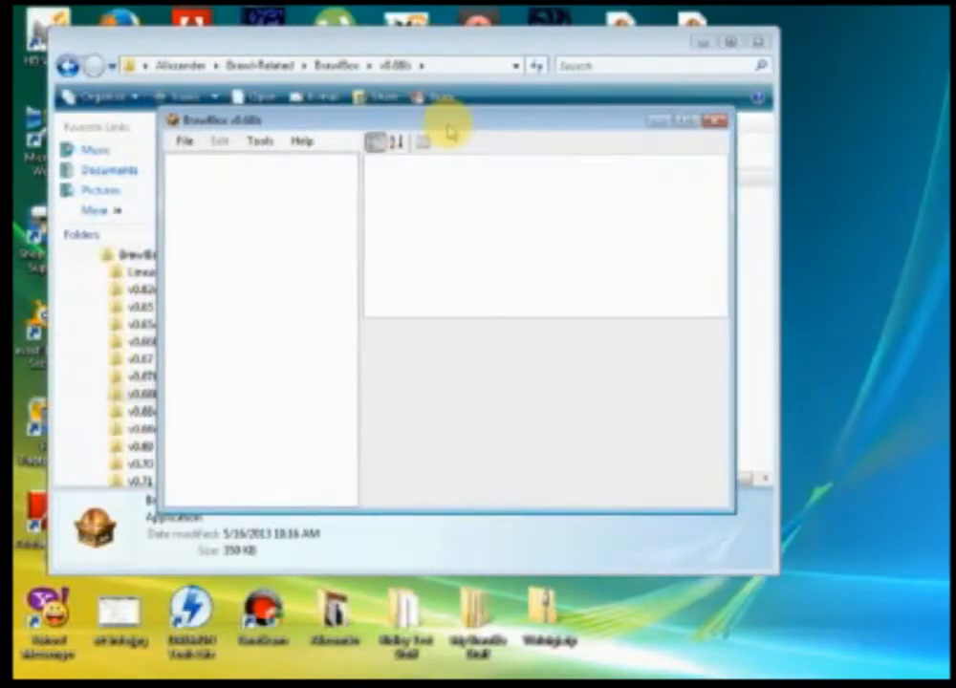
{"action": "left_click", "coordinate": [717, 121]}
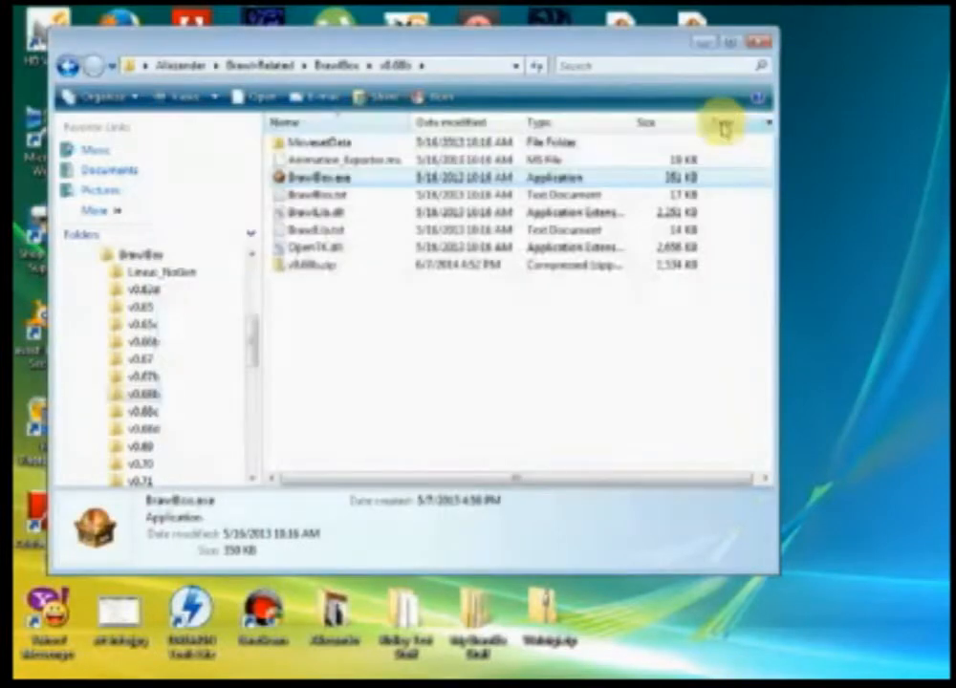
- Go back to Brawl-Related and open the 2.70 folder under Moveset Editing, PSA
{"action": "left_click", "coordinate": [336, 65]}
{"action": "left_click", "coordinate": [270, 64]}
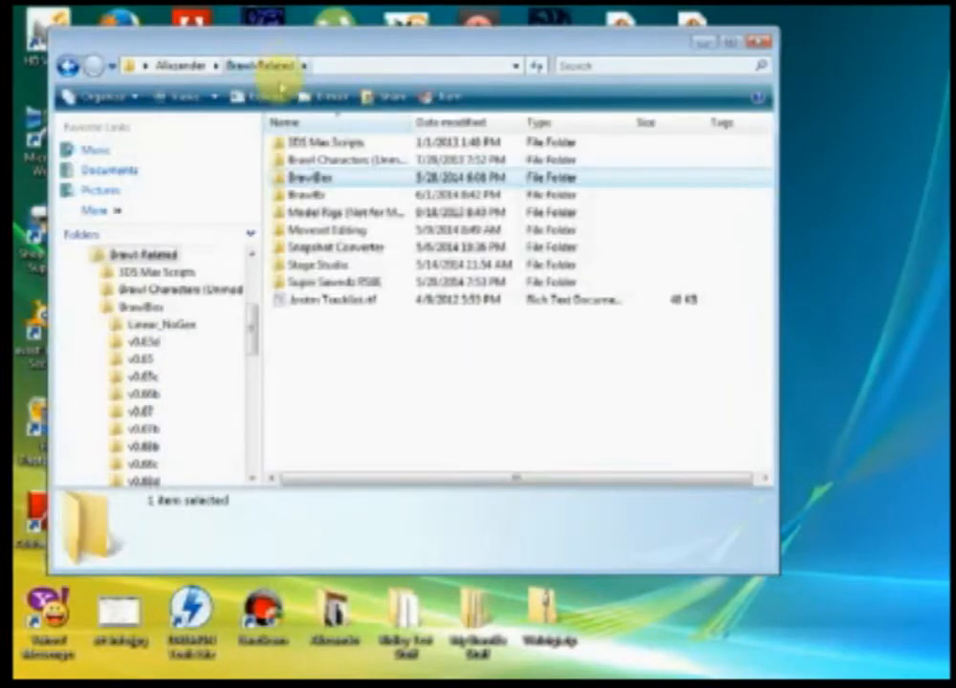
{"action": "double_click", "coordinate": [346, 233]}
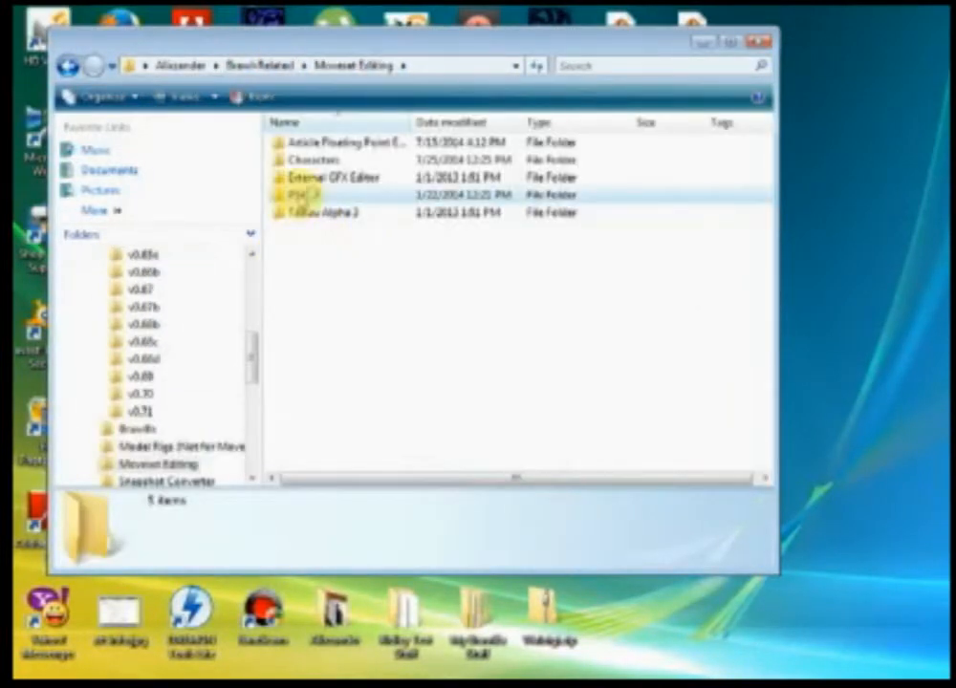
{"action": "double_click", "coordinate": [299, 196]}
{"action": "double_click", "coordinate": [304, 161]}
- Launch SmashAttacks.exe from the PSA 2.70 folder to view its main window, and close it
{"action": "left_click", "coordinate": [323, 163]}
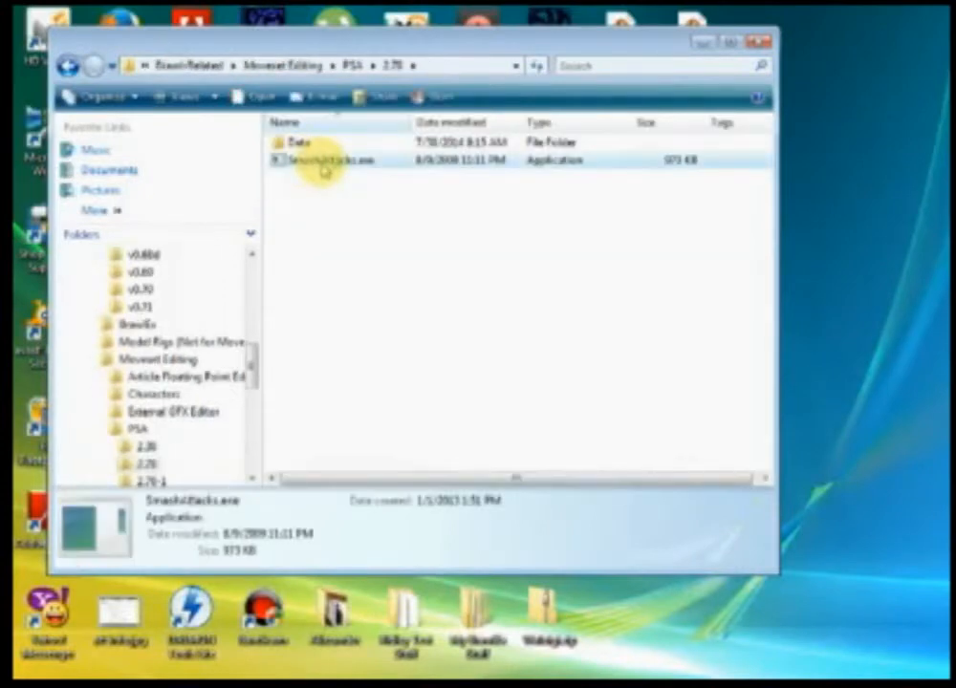
{"action": "double_click", "coordinate": [322, 163]}
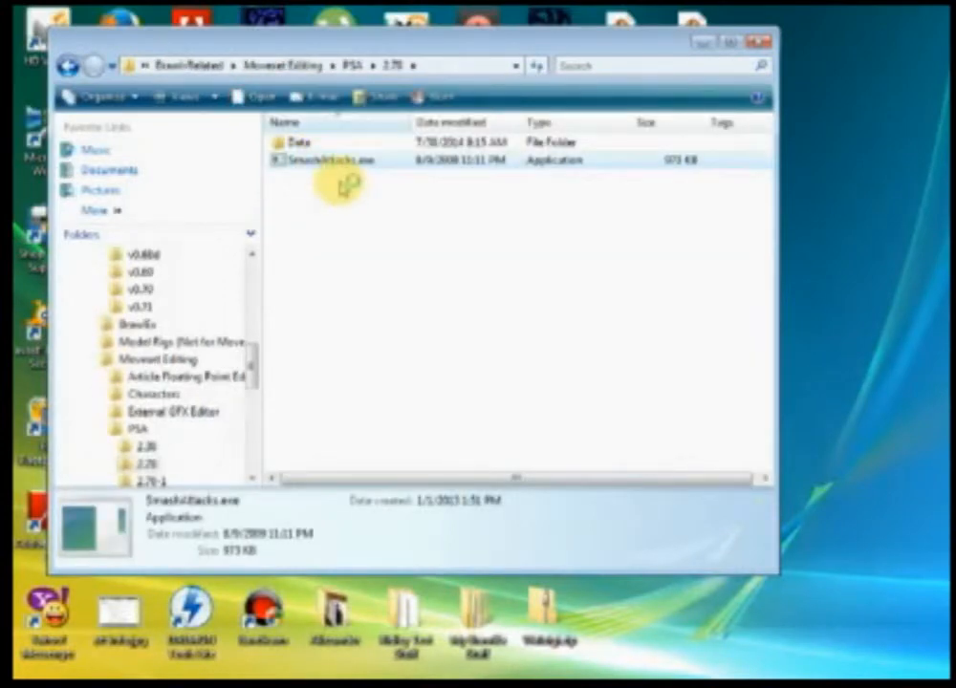
{"action": "left_click_drag", "start_coordinate": [266, 143], "coordinate": [461, 129]}
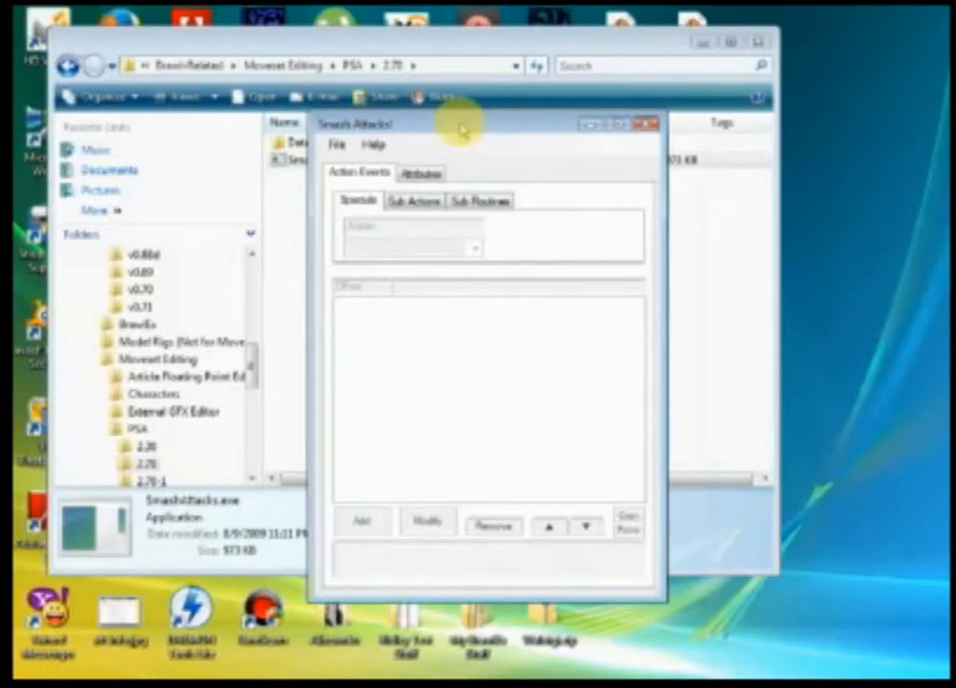
{"action": "left_click", "coordinate": [824, 250]}
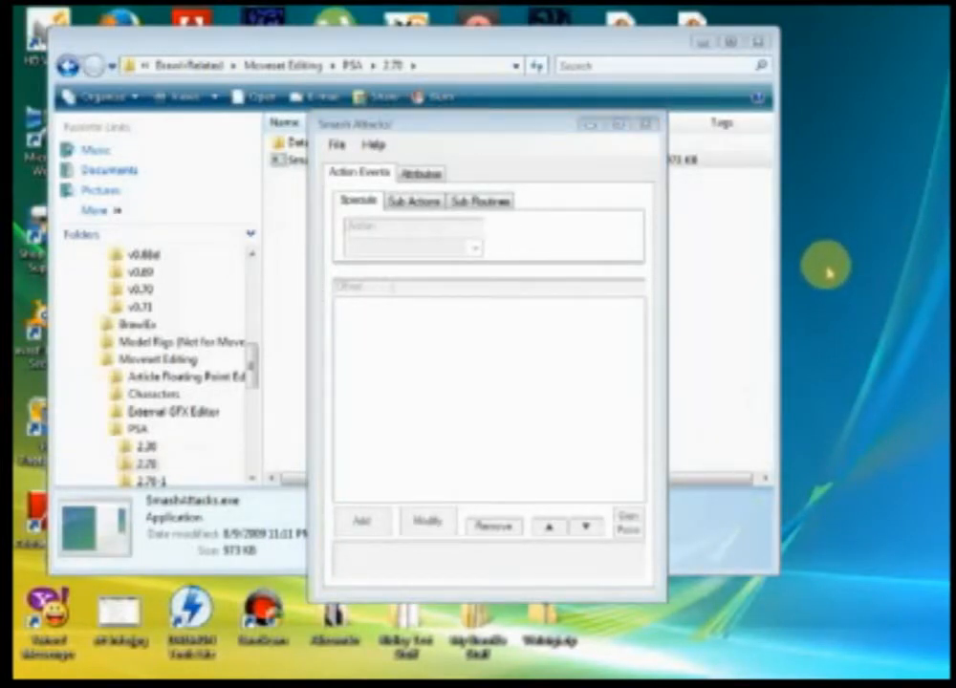
{"action": "left_click_drag", "start_coordinate": [467, 128], "coordinate": [442, 131]}
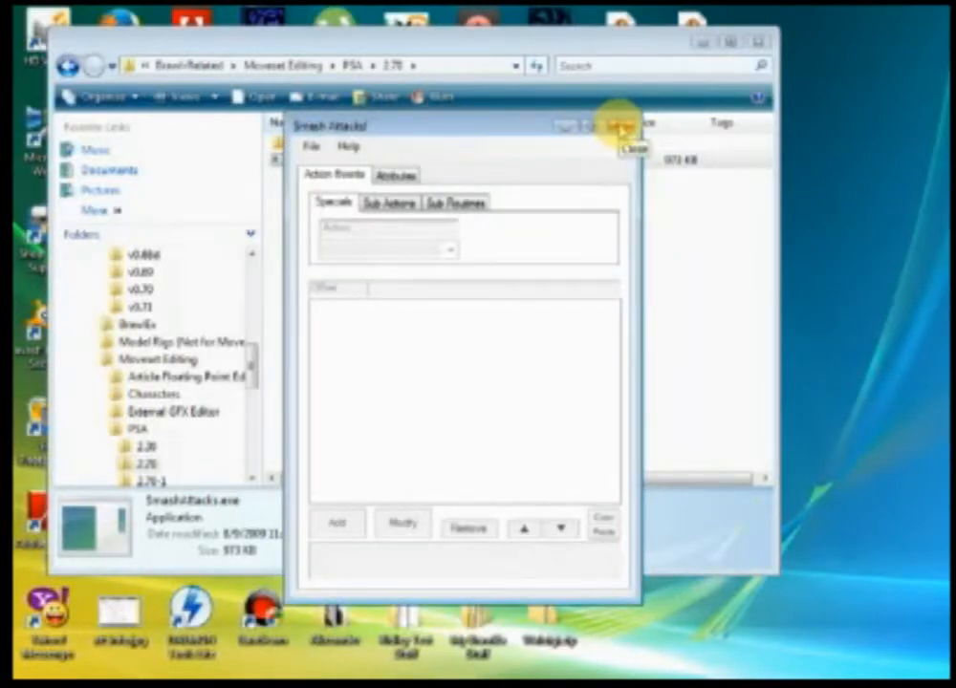
{"action": "left_click", "coordinate": [617, 124]}
- Launch Tabuu.exe from the Tabuu Alpha 3 folder in Moveset Editing to view its window, and close it
{"action": "left_click", "coordinate": [304, 65]}
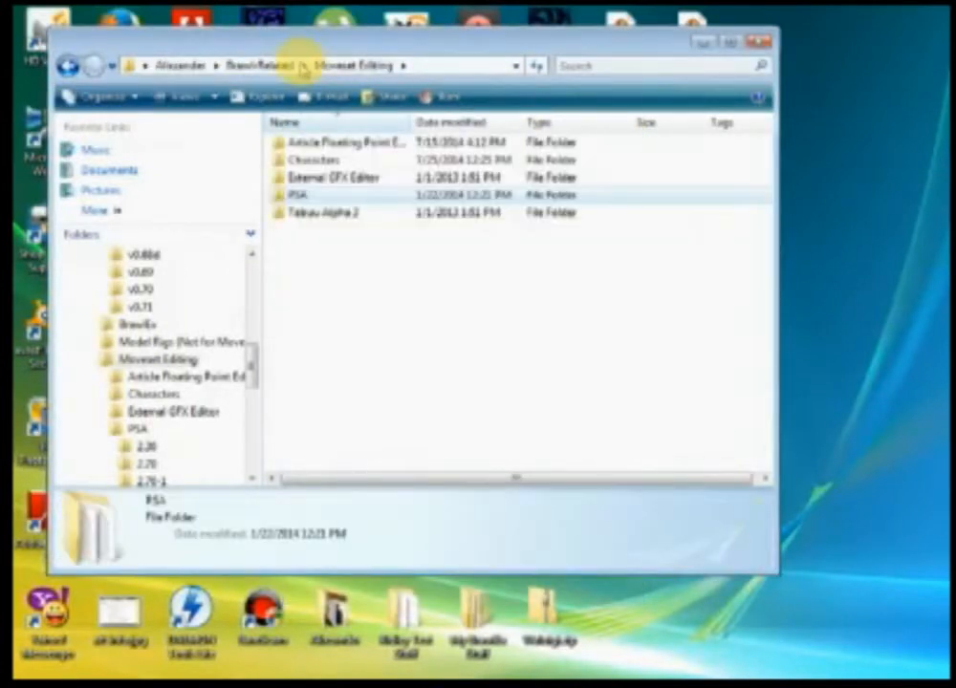
{"action": "double_click", "coordinate": [334, 213]}
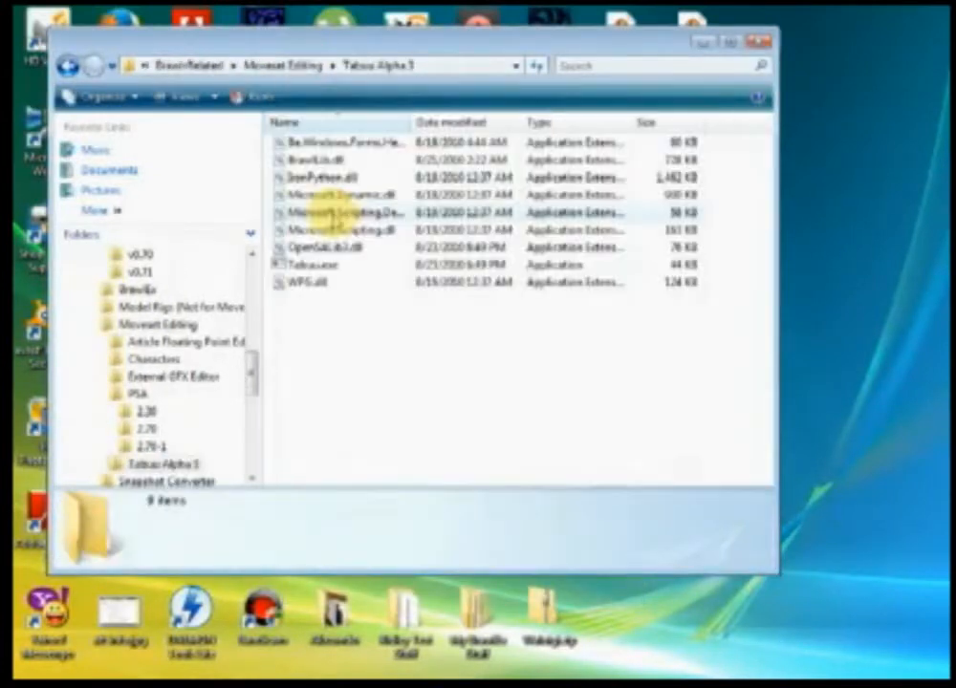
{"action": "left_click", "coordinate": [340, 265]}
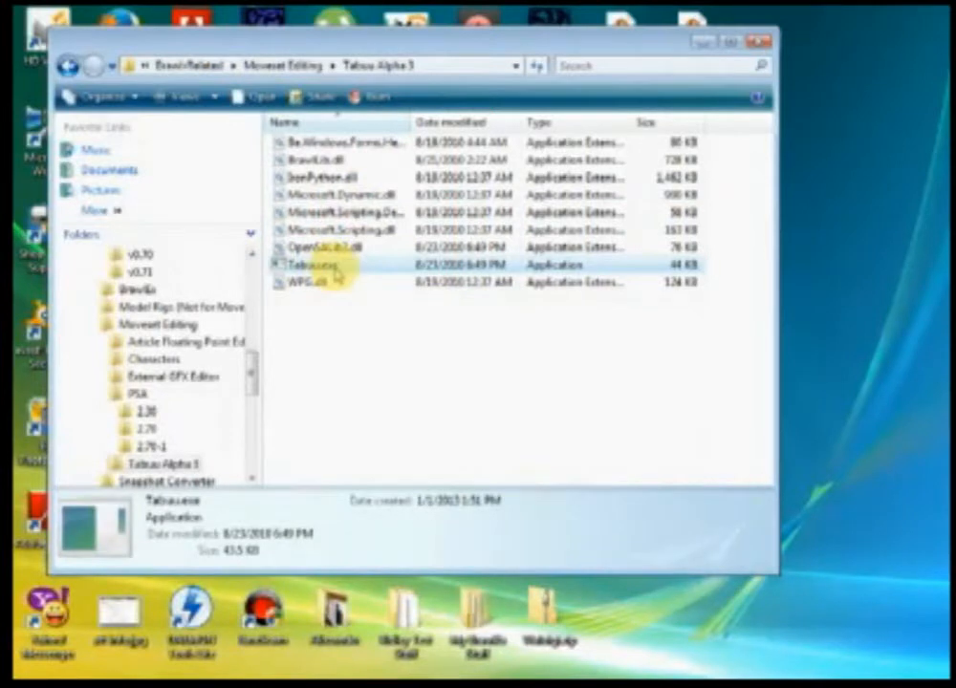
{"action": "double_click", "coordinate": [330, 266]}
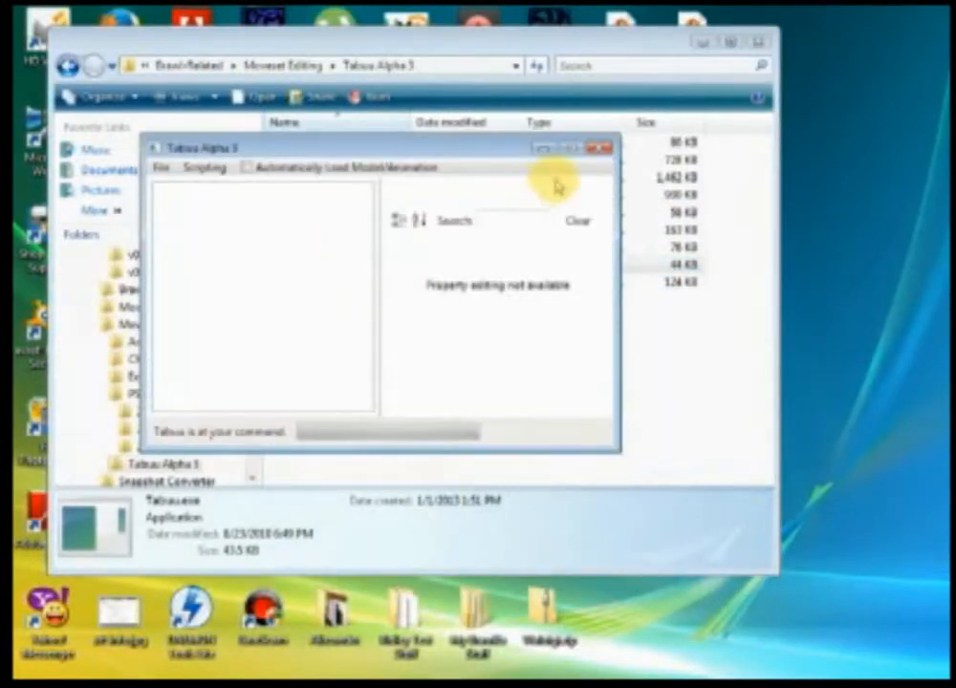
{"action": "left_click_drag", "start_coordinate": [479, 154], "coordinate": [573, 188]}
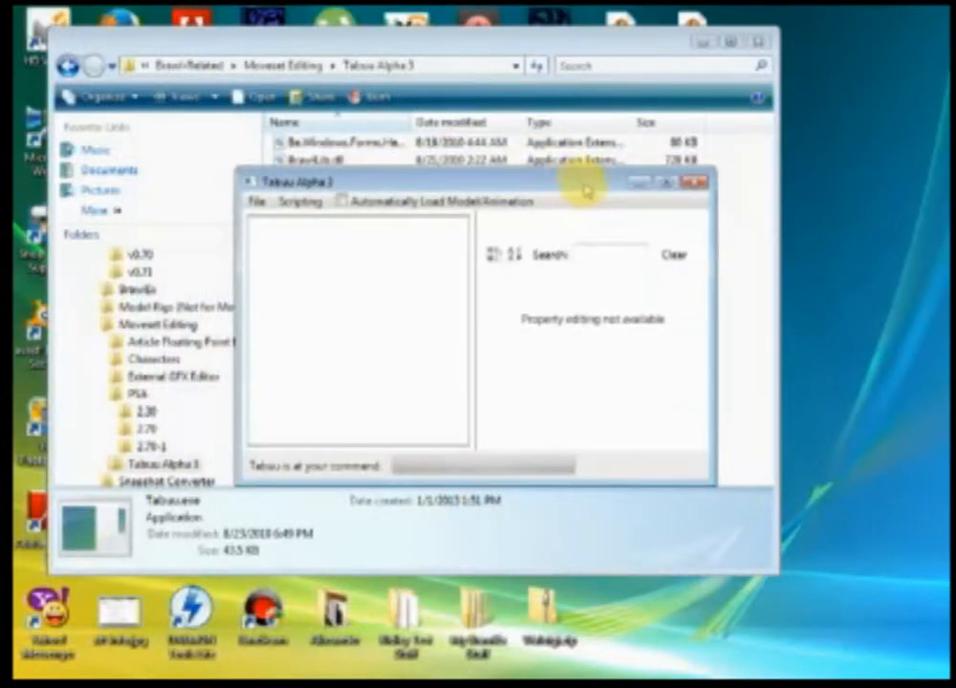
{"action": "left_click", "coordinate": [692, 189]}
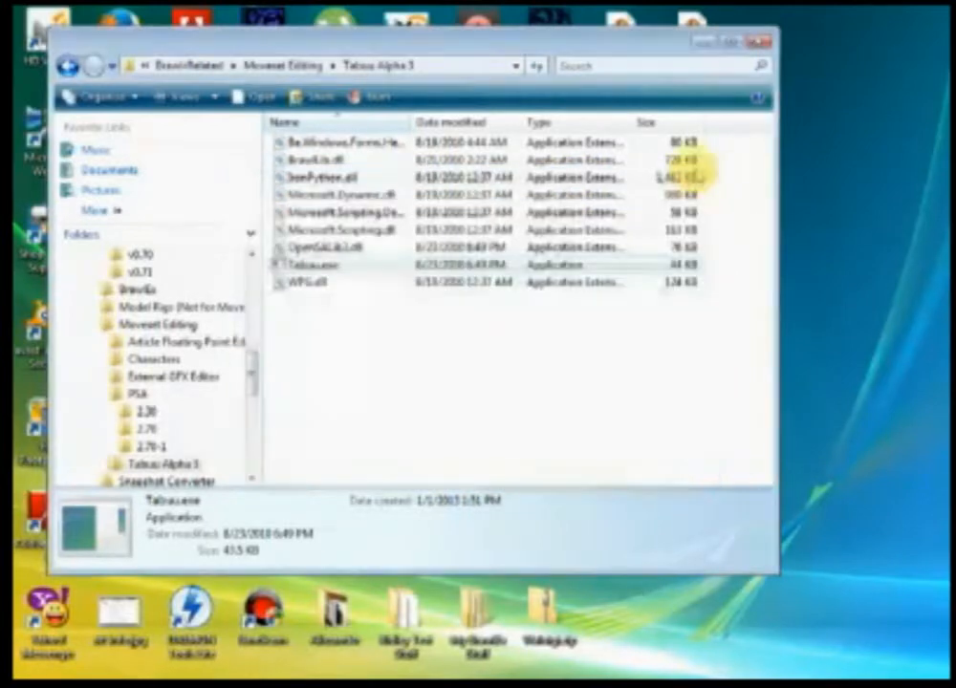
- Minimize the folder window, launch the HxD hex editor from the desktop to view it, and close it
{"action": "left_click", "coordinate": [705, 42]}
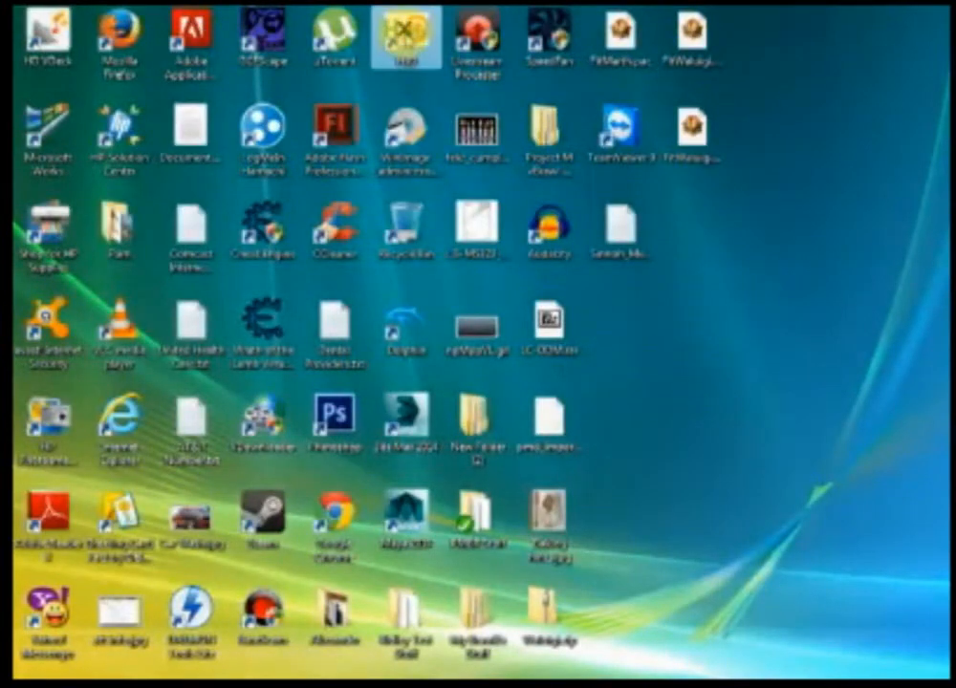
{"action": "double_click", "coordinate": [483, 144]}
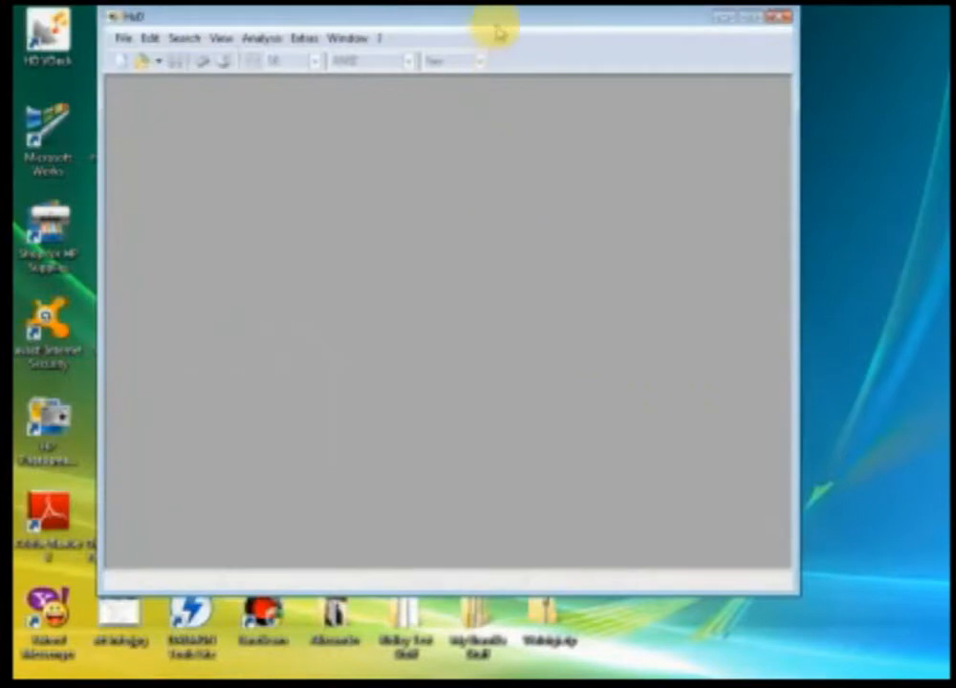
{"action": "left_click_drag", "start_coordinate": [498, 32], "coordinate": [571, 79]}
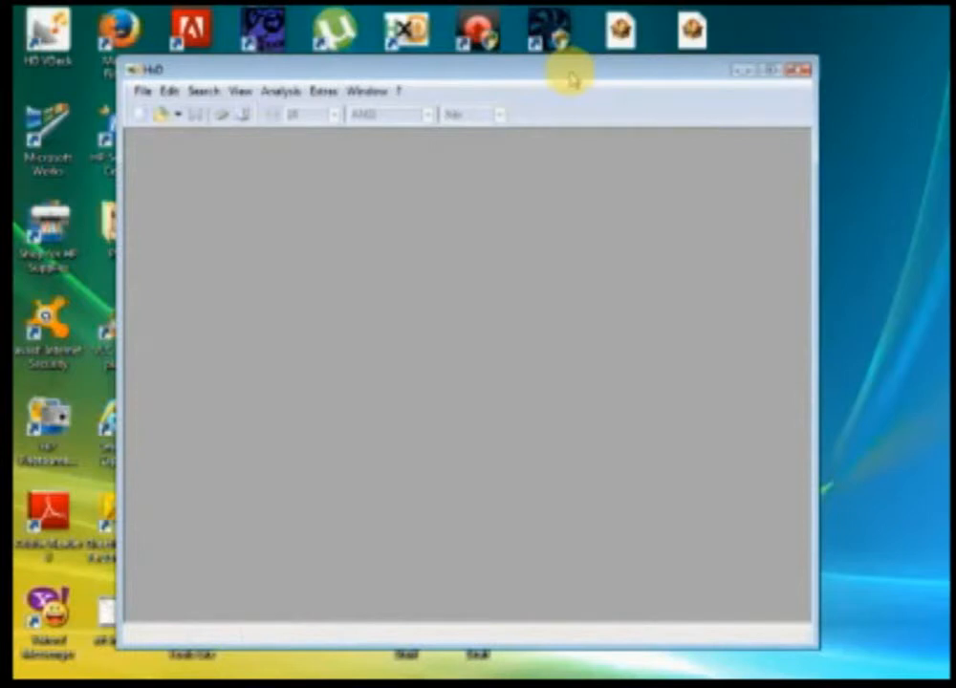
{"action": "mouse_move", "coordinate": [619, 74]}
{"action": "left_mouse_down"}
{"action": "mouse_move", "coordinate": [641, 81]}
{"action": "mouse_move", "coordinate": [621, 75]}
{"action": "left_mouse_up"}
{"action": "left_click", "coordinate": [793, 72]}
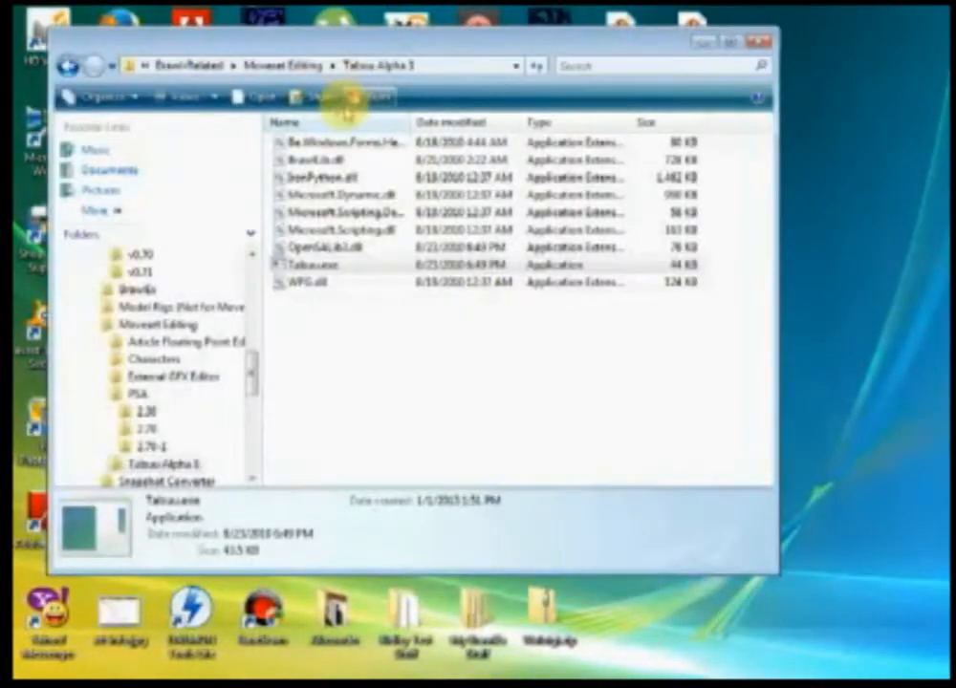
- Launch FloatingPointEditor.exe from Moveset Editing's Article Floating Point Editor folder to view its window, and close it
{"action": "left_click", "coordinate": [298, 67]}
{"action": "double_click", "coordinate": [344, 141]}
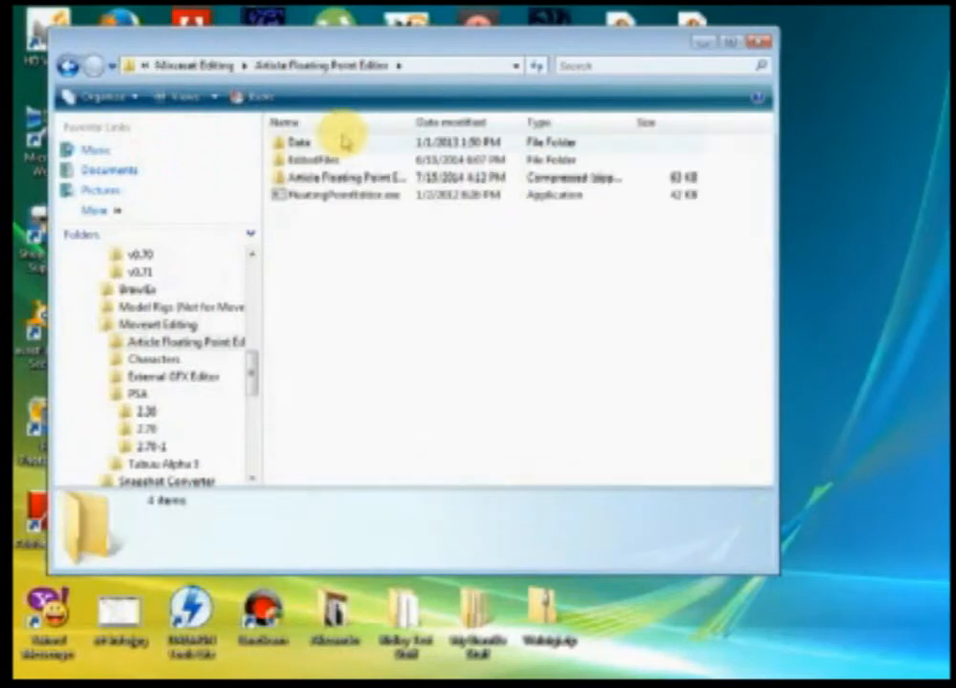
{"action": "double_click", "coordinate": [335, 196]}
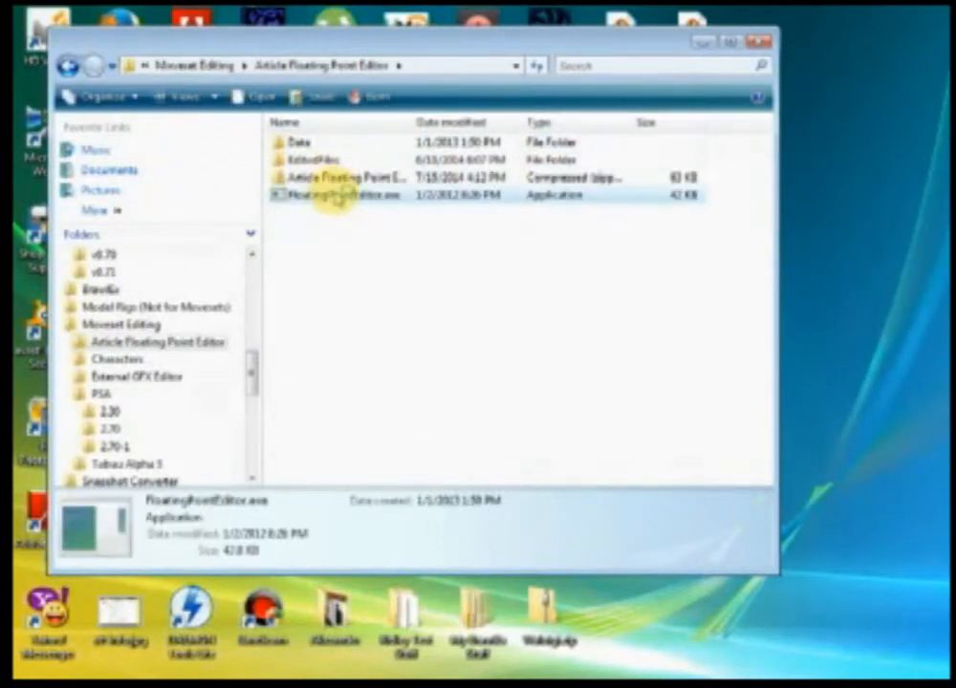
{"action": "left_click_drag", "start_coordinate": [296, 53], "coordinate": [521, 231]}
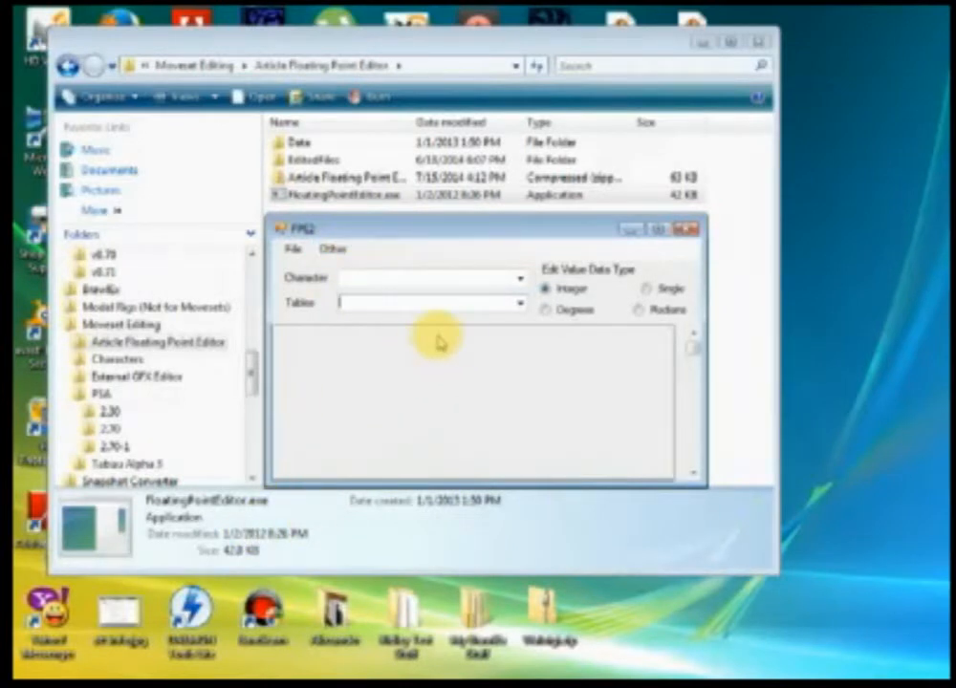
{"action": "left_click", "coordinate": [689, 233]}
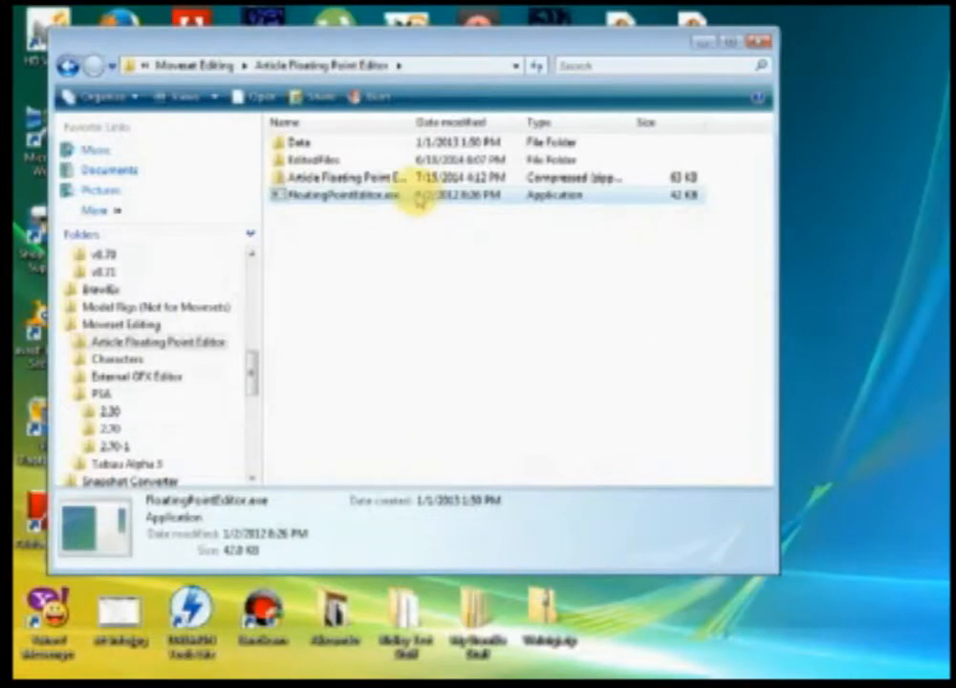
- Return to the Moveset Editing folder, open the Kitty Corp Meow Mix forums in Chrome and dismiss the developer mode extensions warning
{"action": "left_click", "coordinate": [195, 65]}
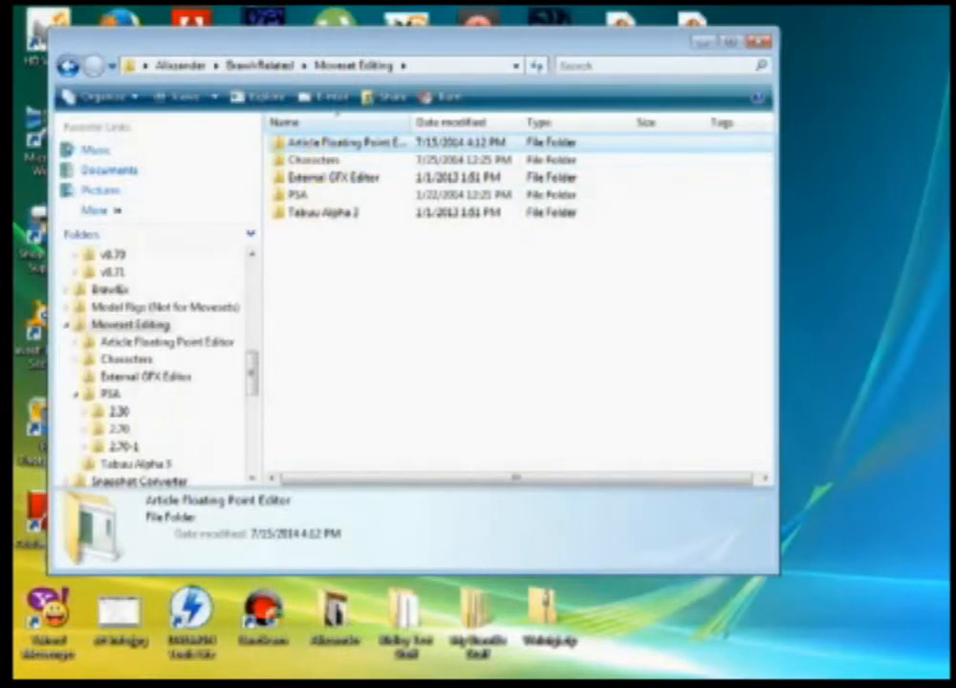
{"action": "left_click", "coordinate": [34, 684]}
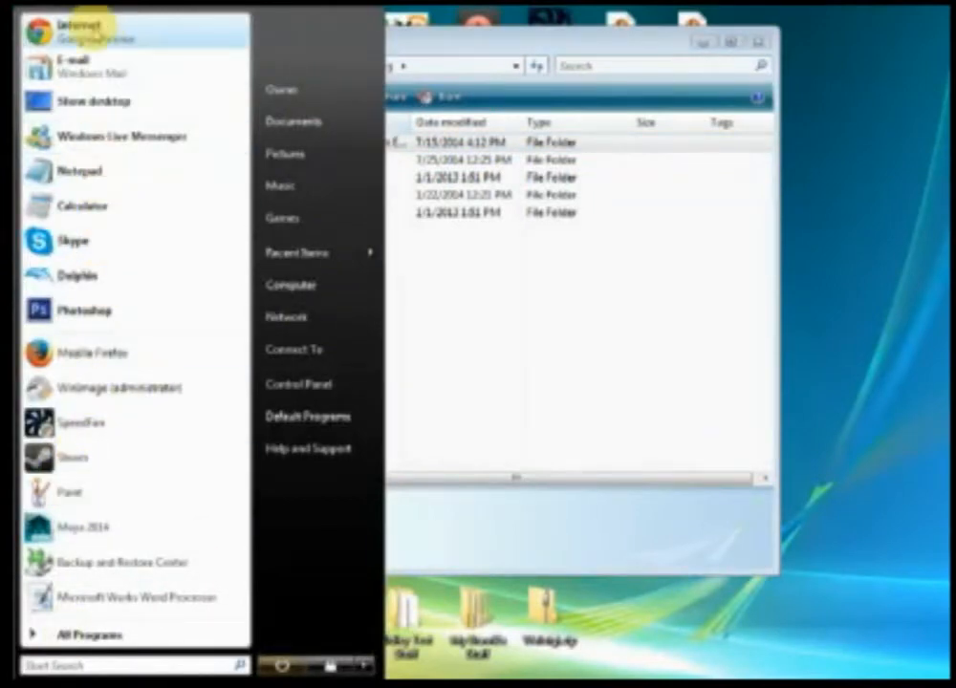
{"action": "left_click", "coordinate": [91, 29]}
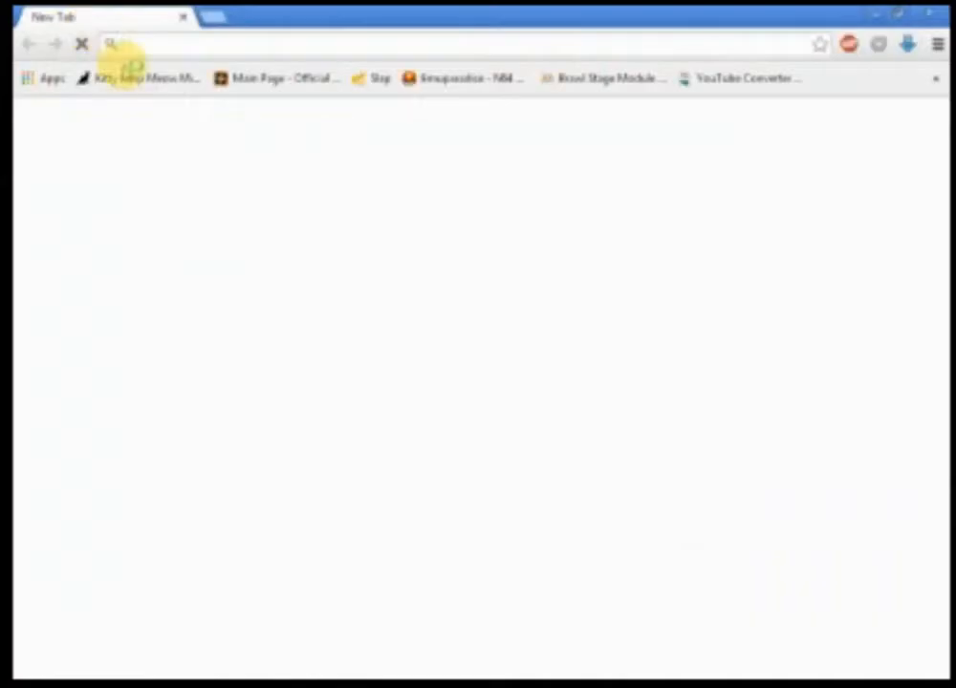
{"action": "left_click", "coordinate": [146, 80]}
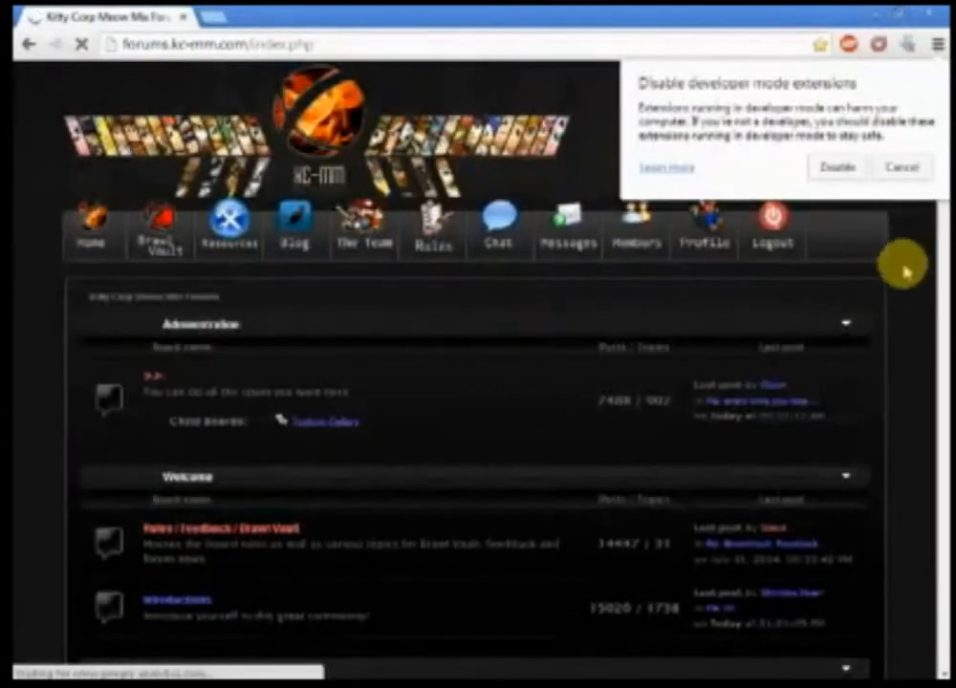
{"action": "left_click", "coordinate": [902, 167]}
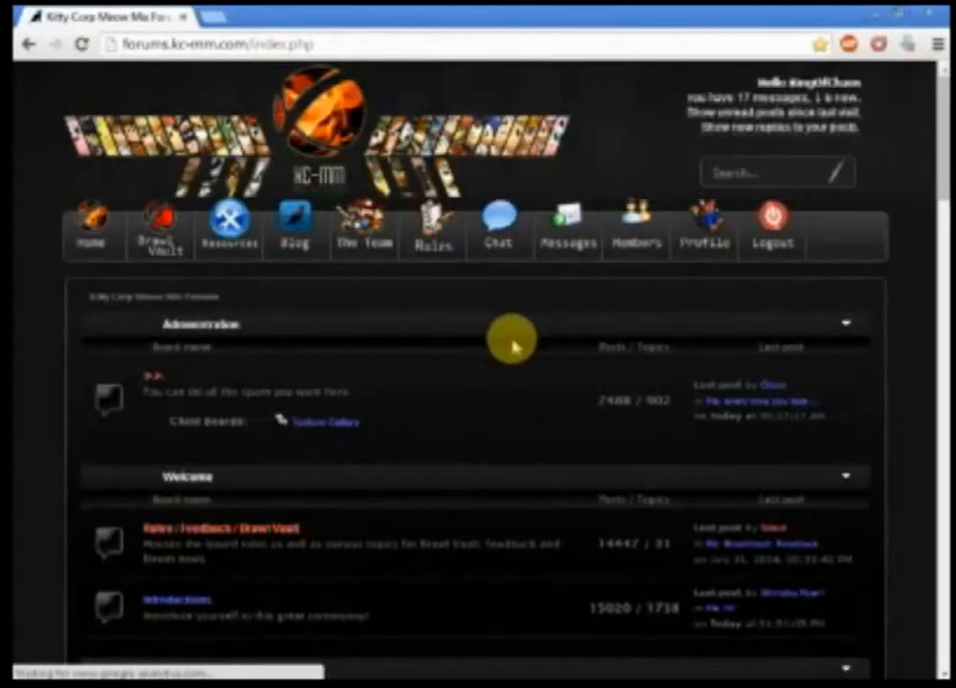
- View the planned lessons on the first page of the School of PSA topic, and minimize the browser and folder windows
{"action": "scroll", "coordinate": [490, 346], "scroll_direction": "down", "scroll_amount": 3}
{"action": "scroll", "coordinate": [490, 341], "scroll_direction": "down", "scroll_amount": 3}
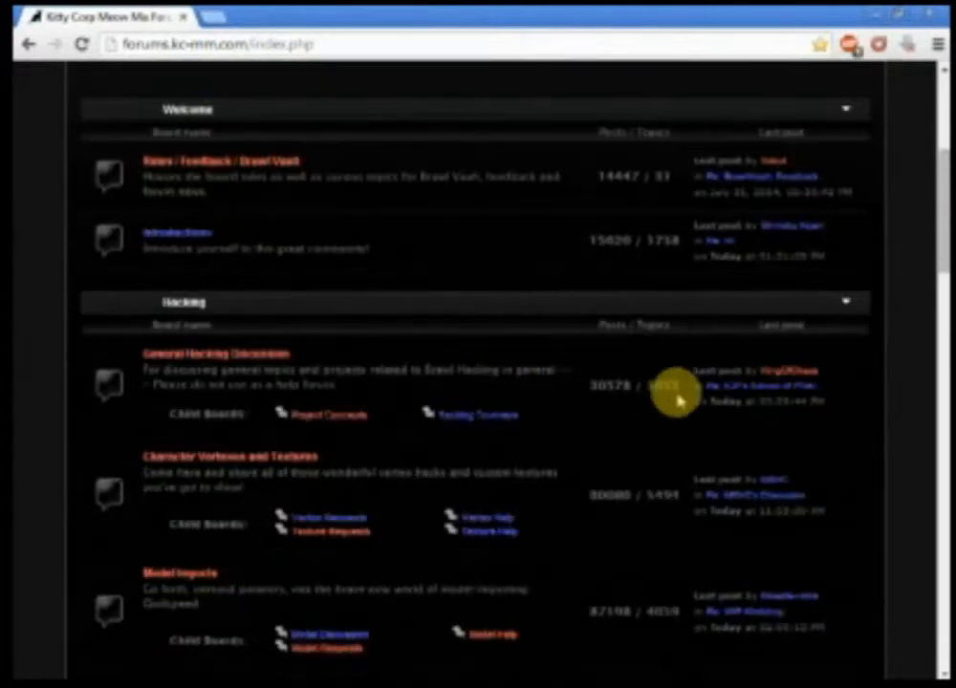
{"action": "left_click", "coordinate": [501, 406]}
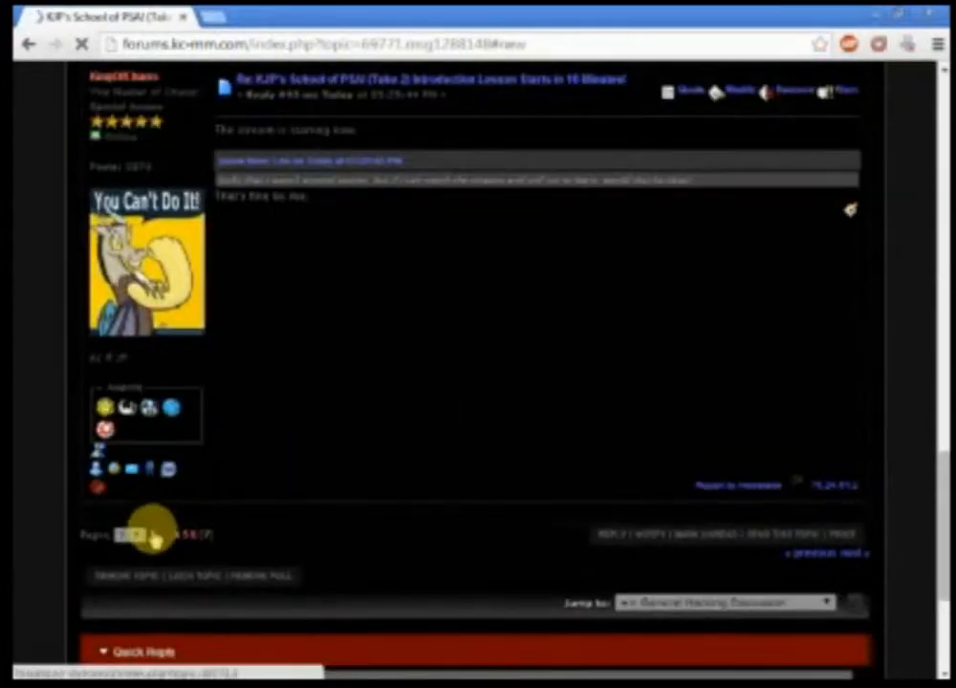
{"action": "left_click", "coordinate": [155, 538]}
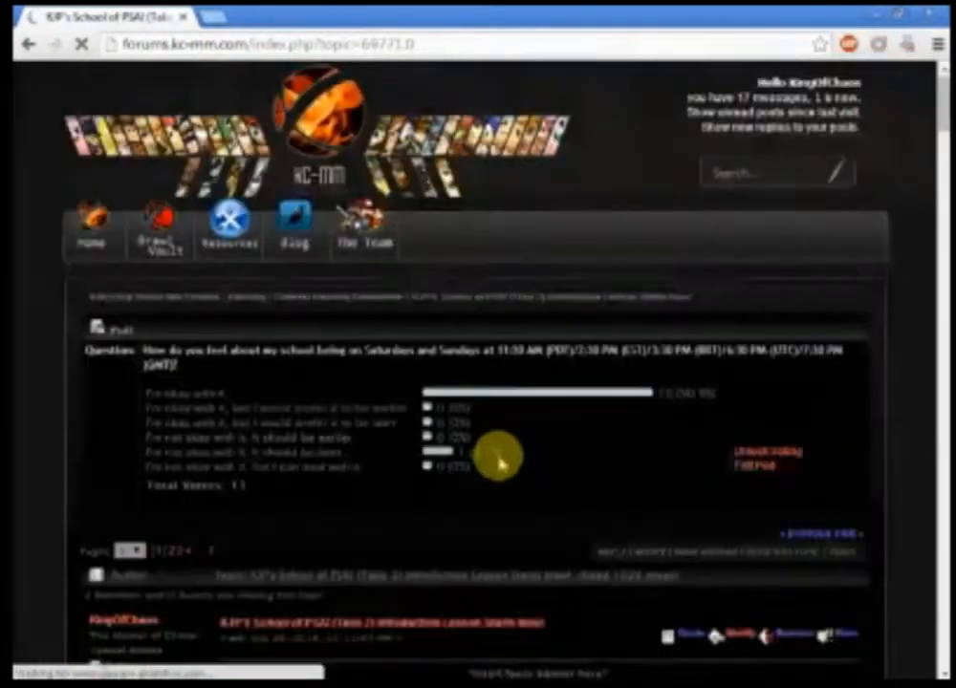
{"action": "scroll", "coordinate": [493, 469], "scroll_direction": "down", "scroll_amount": 5}
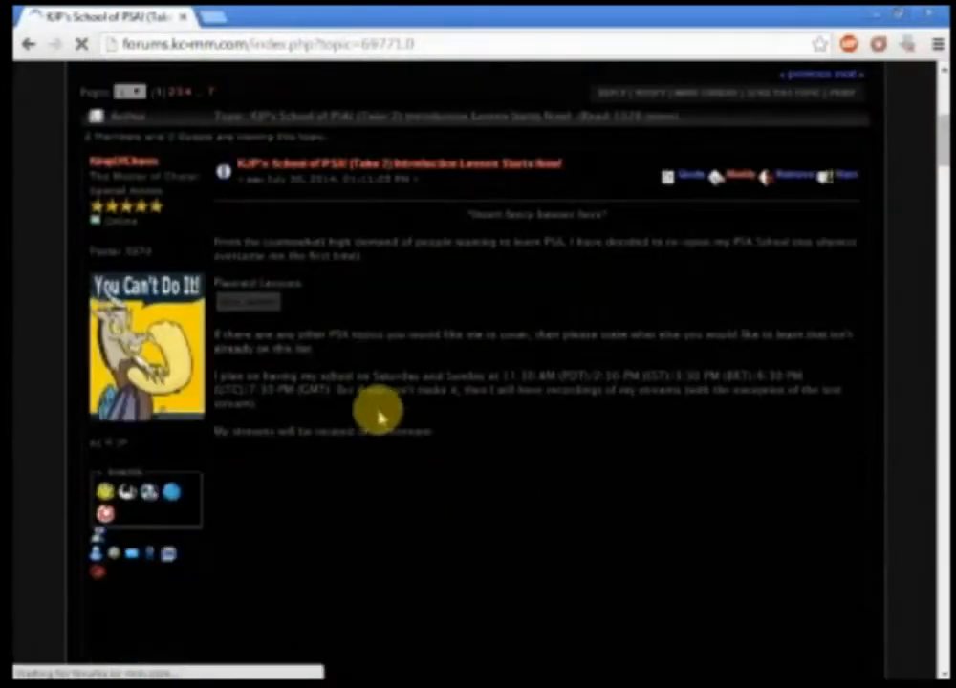
{"action": "left_click", "coordinate": [251, 299]}
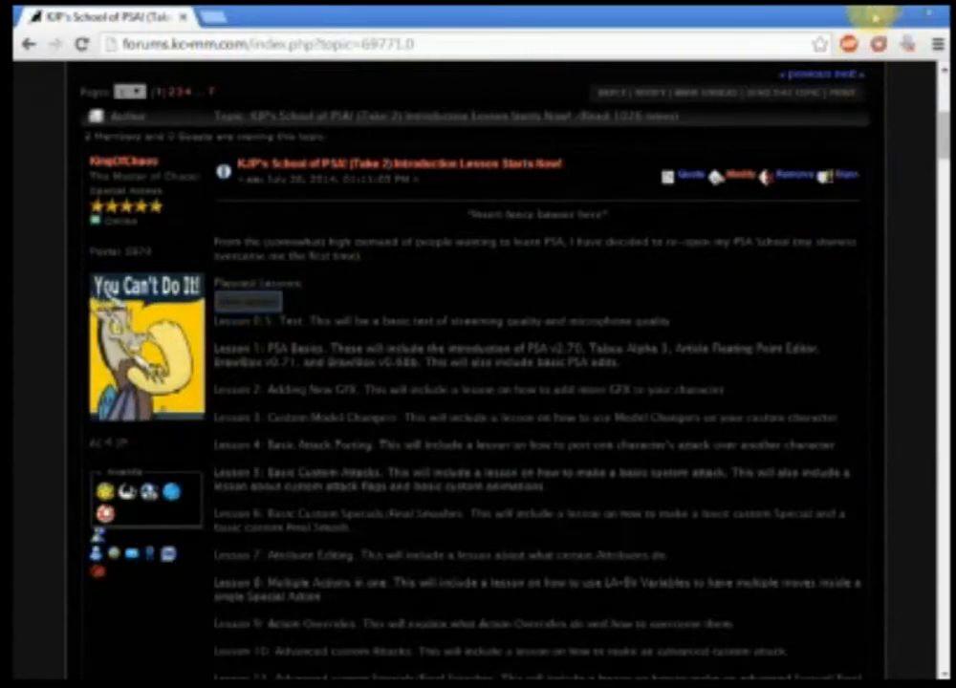
{"action": "left_click", "coordinate": [871, 17]}
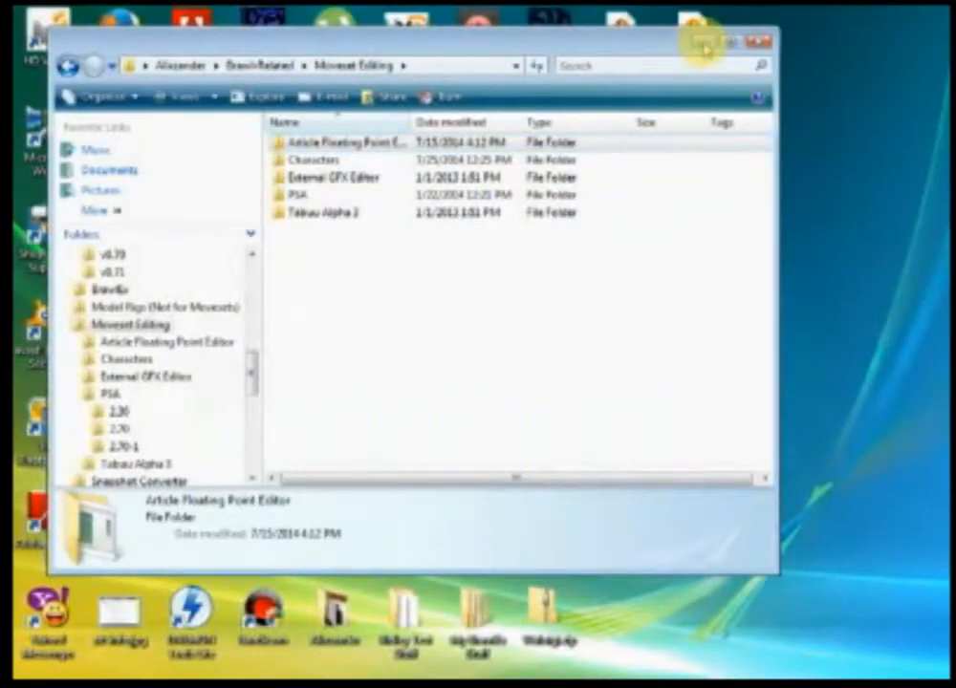
{"action": "left_click", "coordinate": [705, 42]}
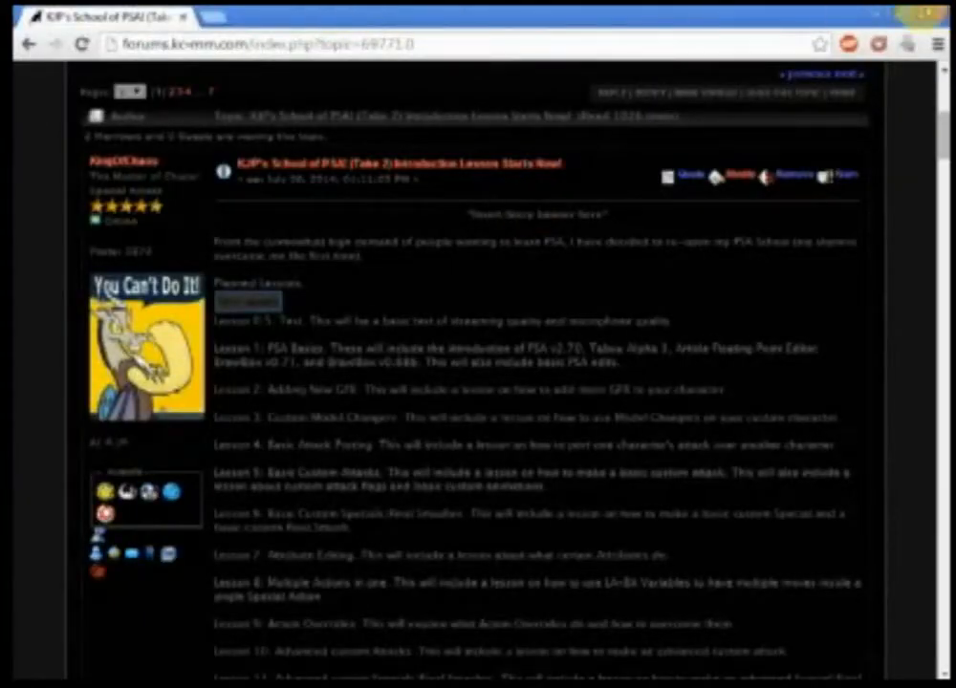
{"action": "left_click", "coordinate": [859, 14]}
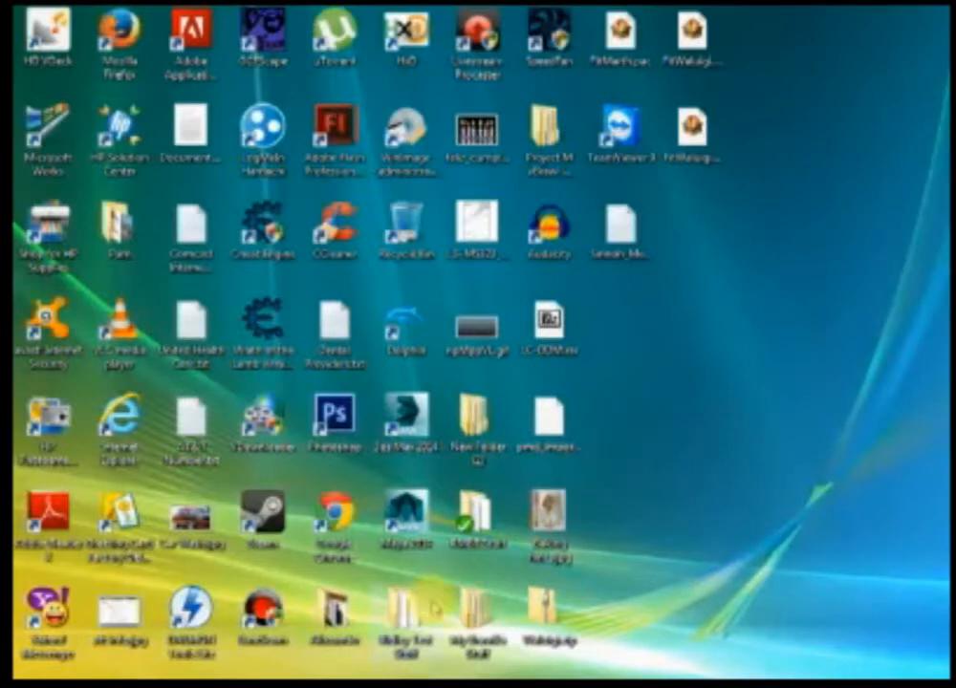
- Restore the folder window, go up to the Brawl-Related folder and move the window aside to uncover the desktop
{"action": "left_click", "coordinate": [383, 682]}
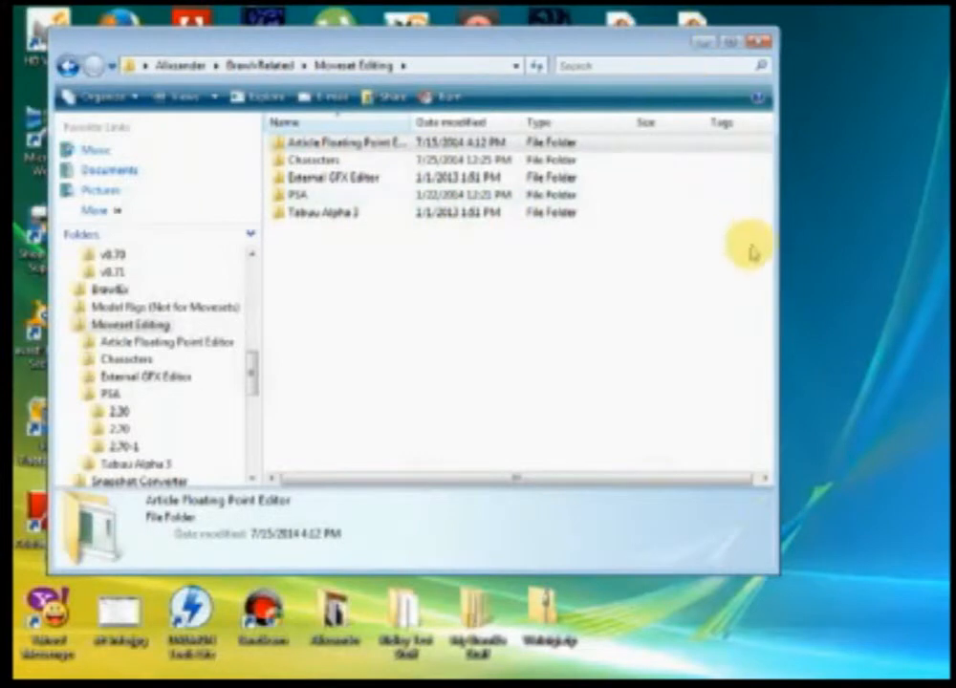
{"action": "left_click", "coordinate": [820, 270]}
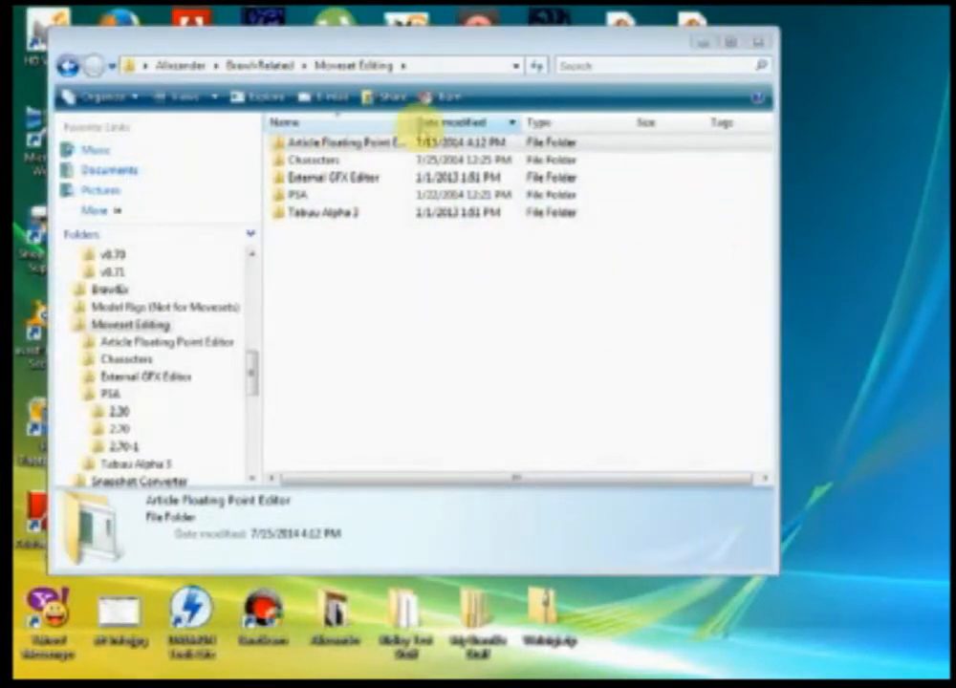
{"action": "left_click", "coordinate": [275, 66]}
{"action": "left_click_drag", "start_coordinate": [298, 41], "coordinate": [291, 33]}
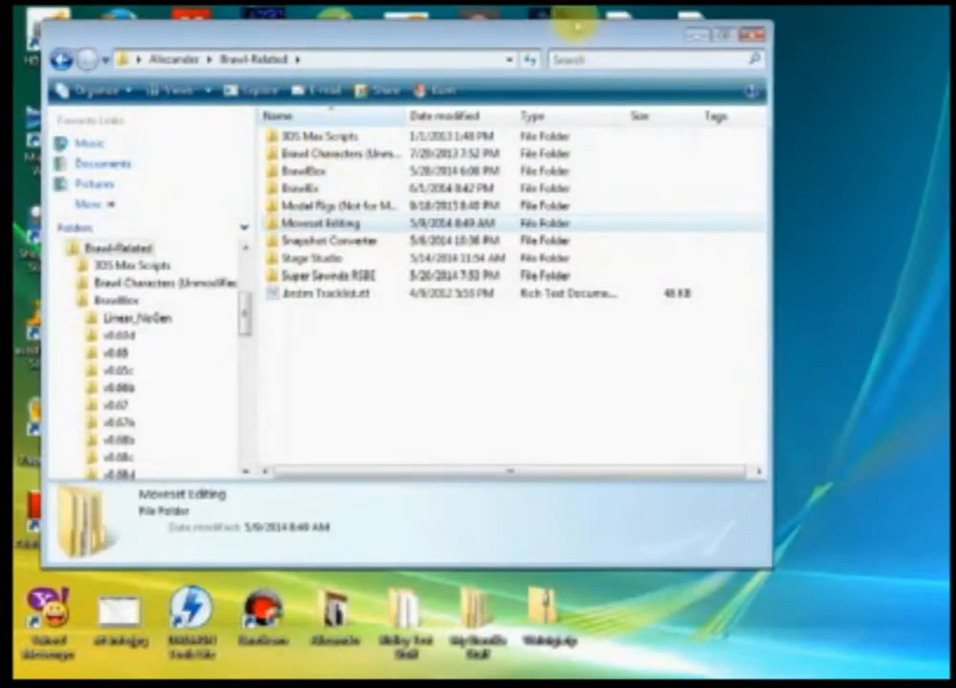
{"action": "left_click_drag", "start_coordinate": [598, 44], "coordinate": [438, 39]}
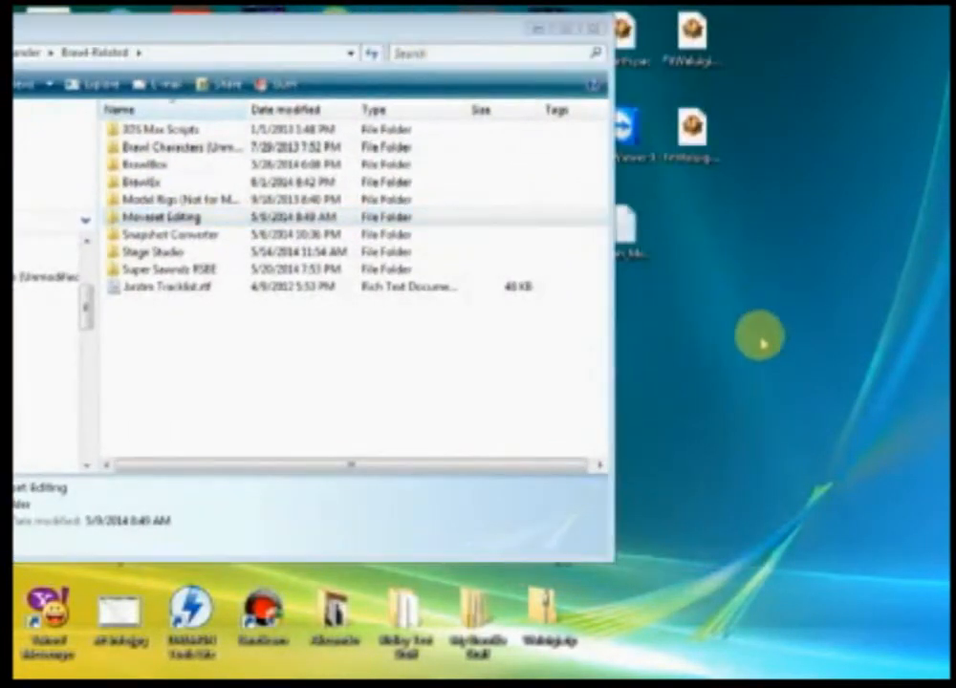
- Create a desktop folder named PSA Class, open it and place its window beside the Brawl-Related window
{"action": "right_click", "coordinate": [761, 336]}
{"action": "mouse_move", "coordinate": [843, 512]}
{"action": "left_click", "coordinate": [602, 325]}
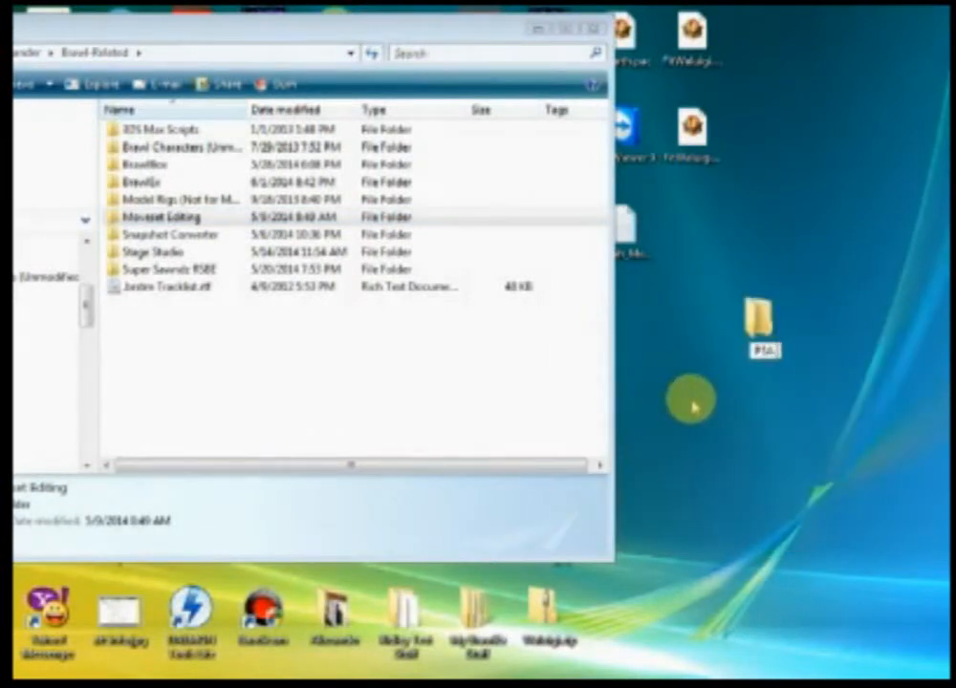
{"action": "double_click", "coordinate": [757, 335]}
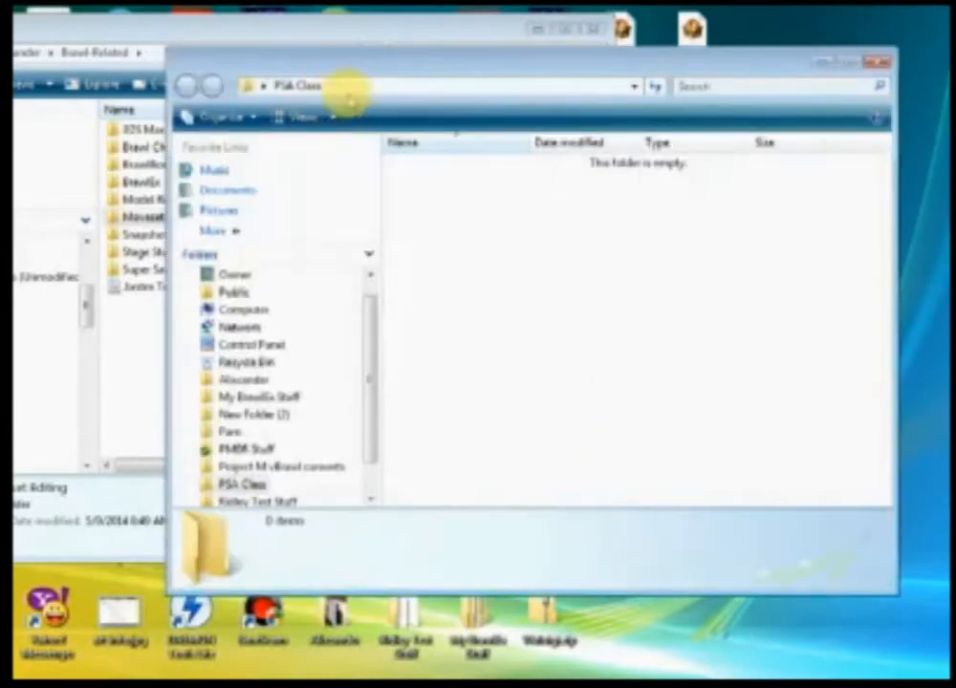
{"action": "left_click_drag", "start_coordinate": [346, 89], "coordinate": [672, 86]}
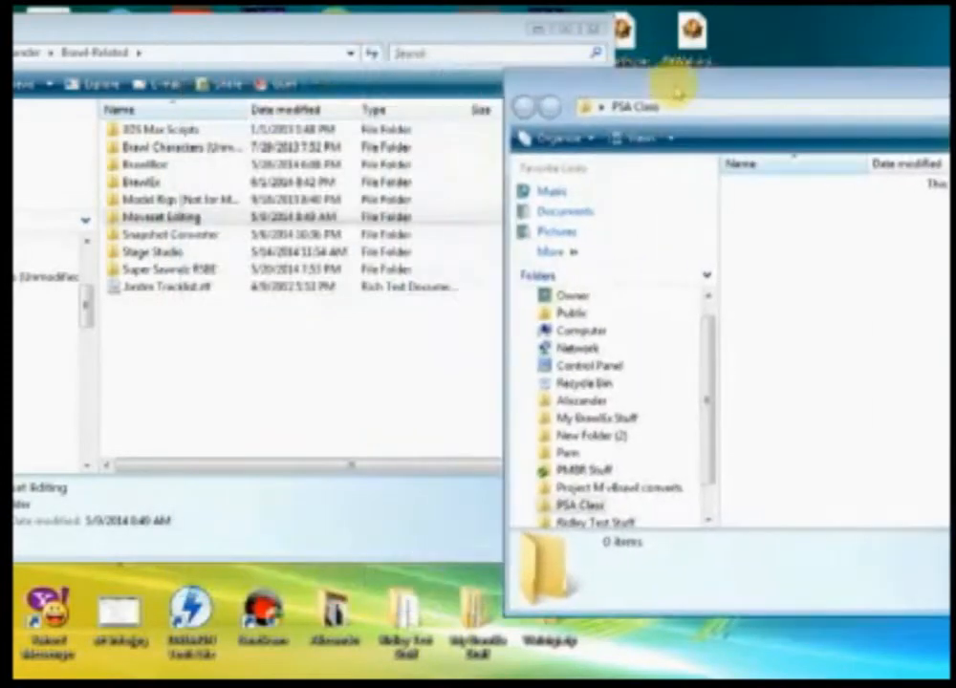
- Copy FitMario.pac from the Mario folder in Brawl Characters (Unmodified) into PSA Class, and reposition the source window
{"action": "left_click", "coordinate": [215, 143]}
{"action": "double_click", "coordinate": [215, 144]}
{"action": "scroll", "coordinate": [150, 290], "scroll_direction": "down", "scroll_amount": 4}
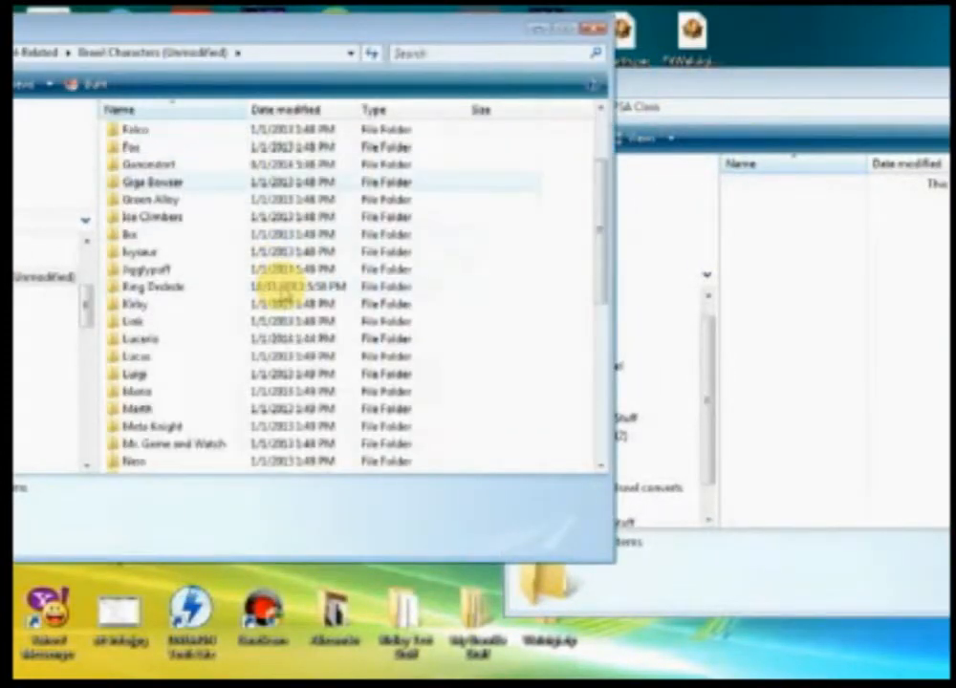
{"action": "double_click", "coordinate": [150, 288]}
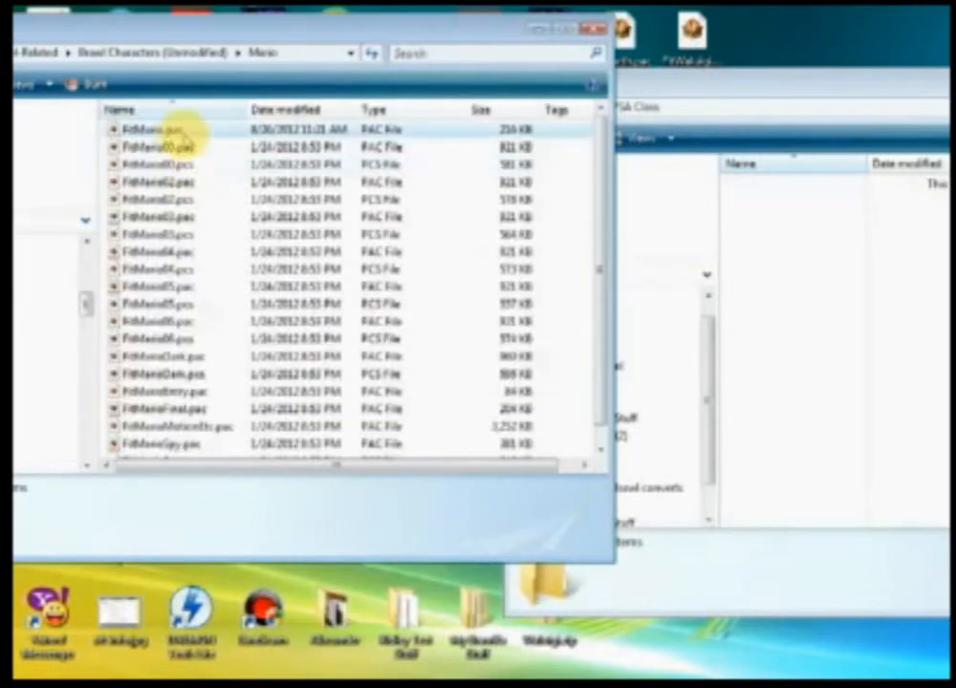
{"action": "left_click", "coordinate": [188, 128]}
{"action": "left_click", "coordinate": [848, 324]}
{"action": "key", "text": "ctrl+v"}
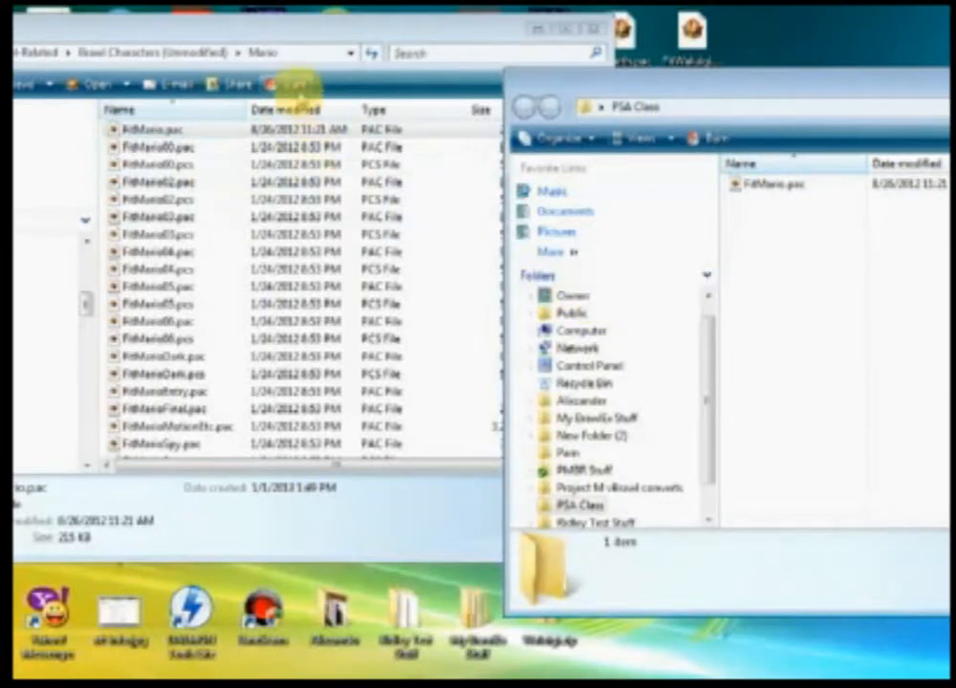
{"action": "left_click_drag", "start_coordinate": [230, 31], "coordinate": [325, 37]}
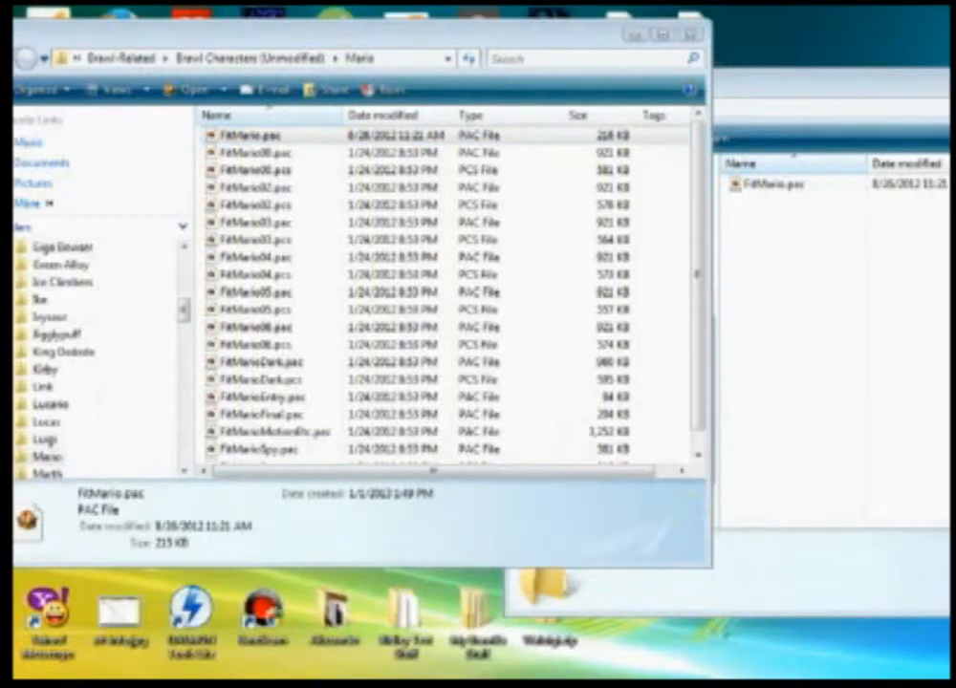
- Duplicate FitMario.pac within the PSA Class folder and rename the first file as FitMario_PSA.pac
{"action": "left_click", "coordinate": [755, 186]}
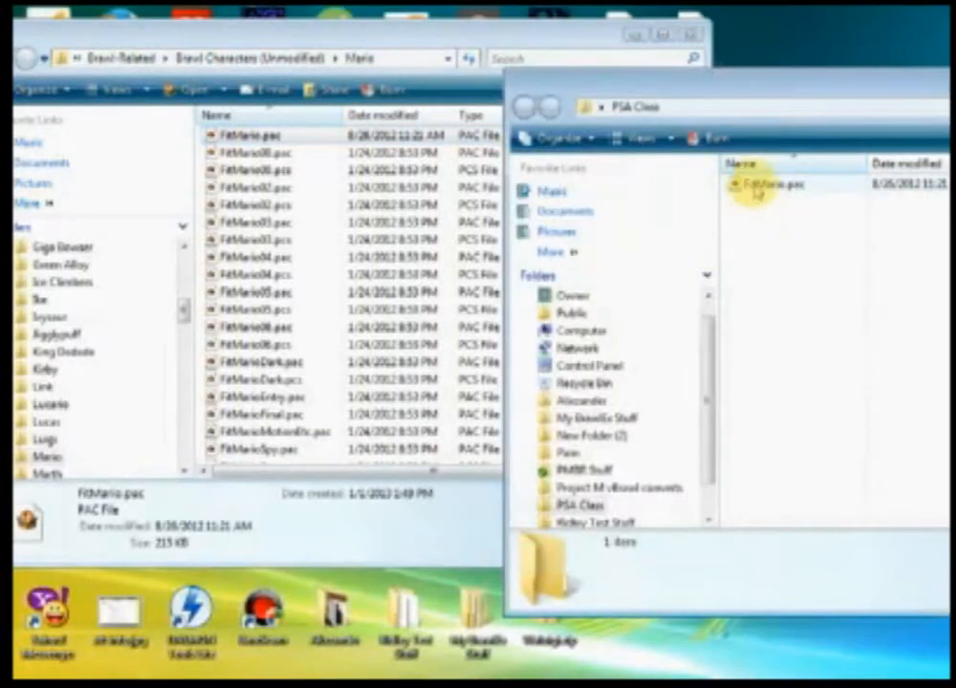
{"action": "left_click", "coordinate": [754, 191]}
{"action": "key", "text": "ctrl+c"}
{"action": "key", "text": "ctrl+v"}
{"action": "right_click", "coordinate": [796, 182]}
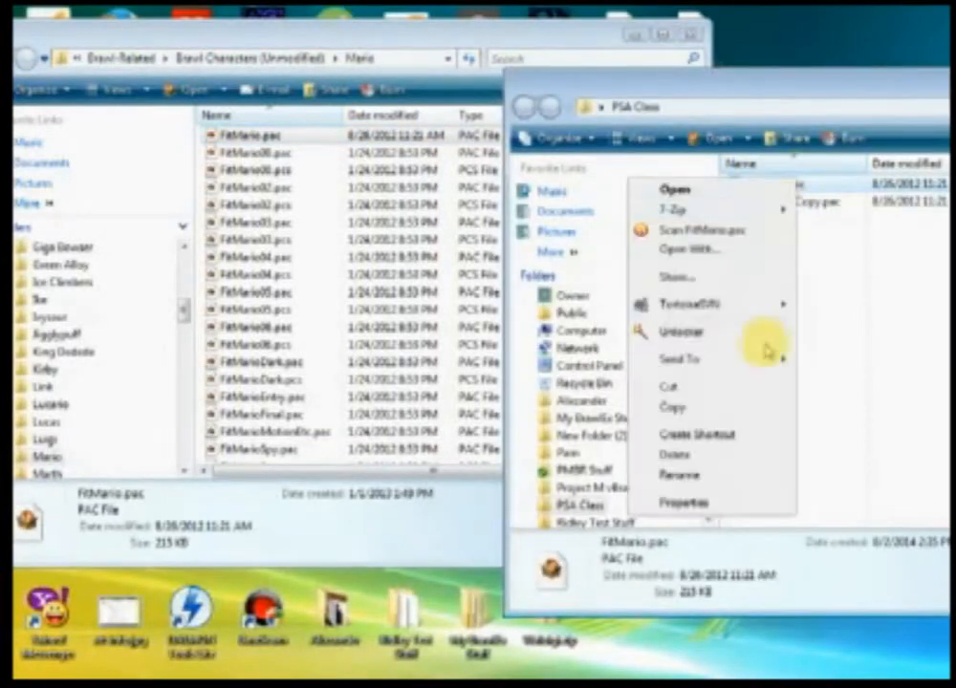
{"action": "left_click", "coordinate": [692, 475]}
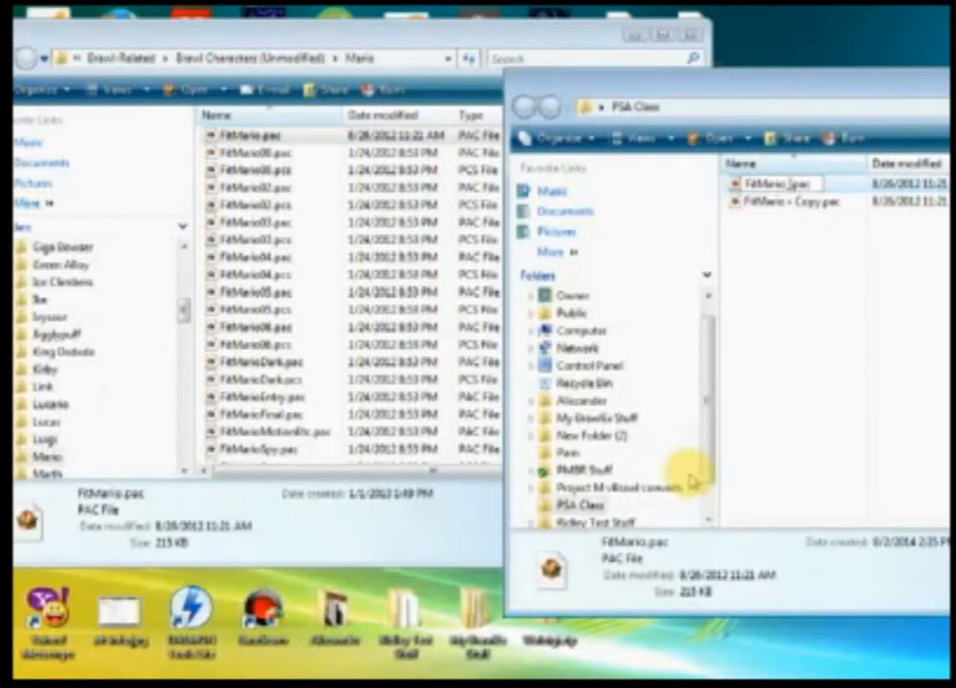
{"action": "type", "text": "_PSA"}
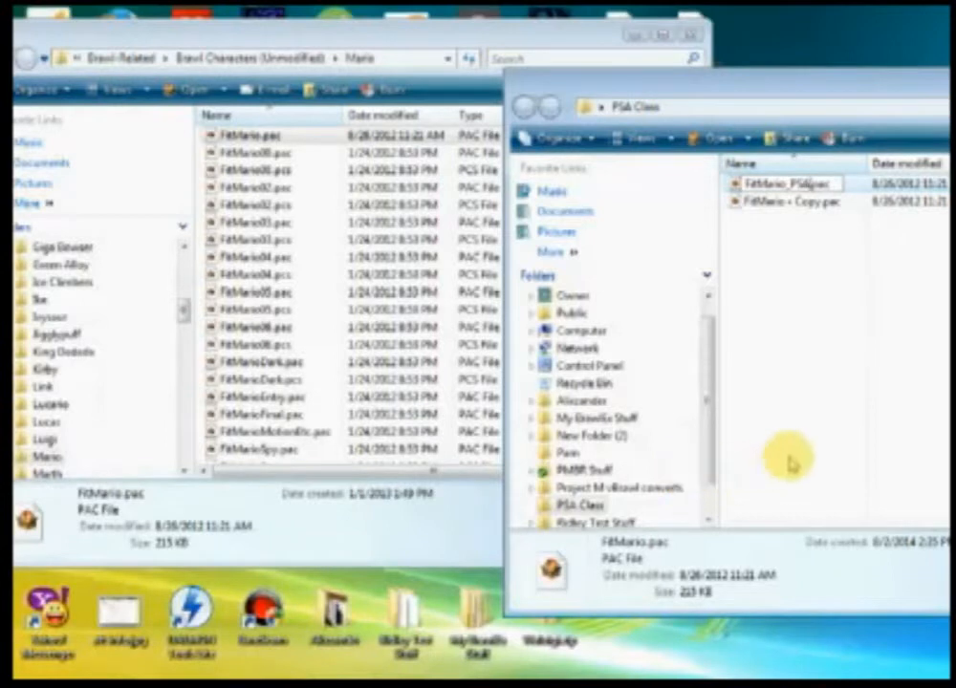
{"action": "key", "text": "Return"}
- Rename the duplicate Mario file in PSA Class as FitMario_Brawl.pac
{"action": "right_click", "coordinate": [795, 202]}
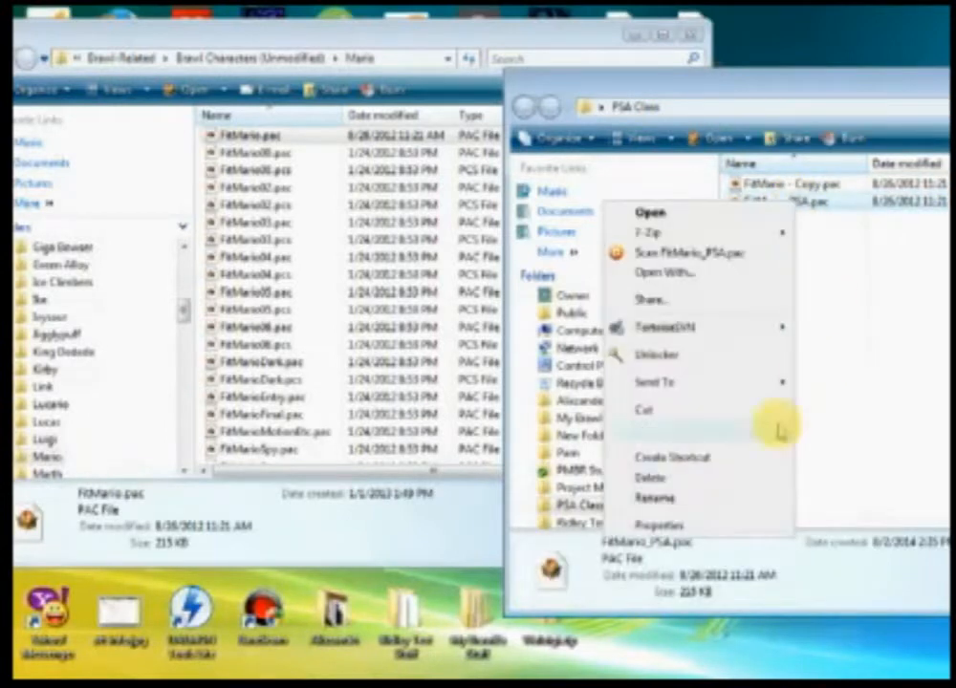
{"action": "left_click", "coordinate": [665, 499]}
{"action": "left_click", "coordinate": [819, 377]}
{"action": "right_click", "coordinate": [824, 182]}
{"action": "left_click", "coordinate": [684, 480]}
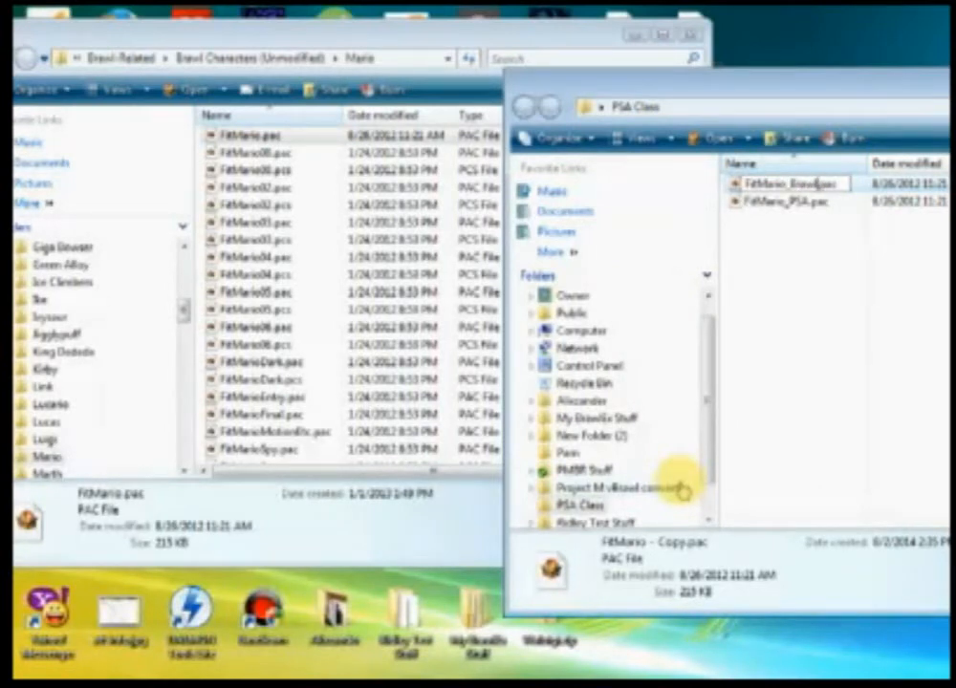
{"action": "left_click", "coordinate": [841, 382]}
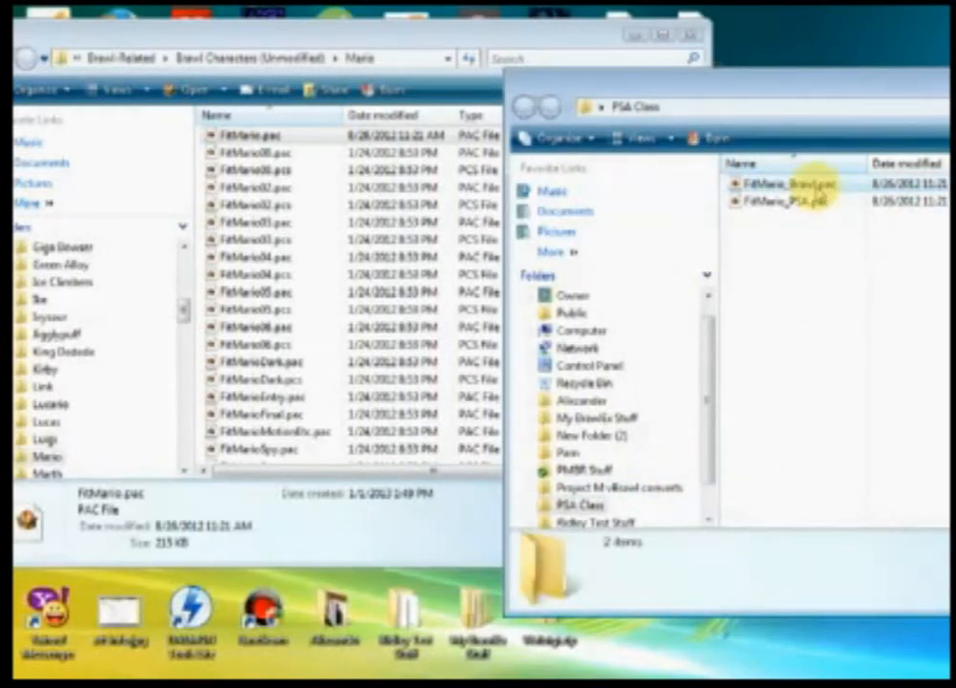
- Delete FitMario_Brawl.pac from PSA Class and rename FitMario_PSA.pac back to FitMario.pac
{"action": "right_click", "coordinate": [815, 186]}
{"action": "left_click", "coordinate": [677, 465]}
{"action": "left_click", "coordinate": [525, 426]}
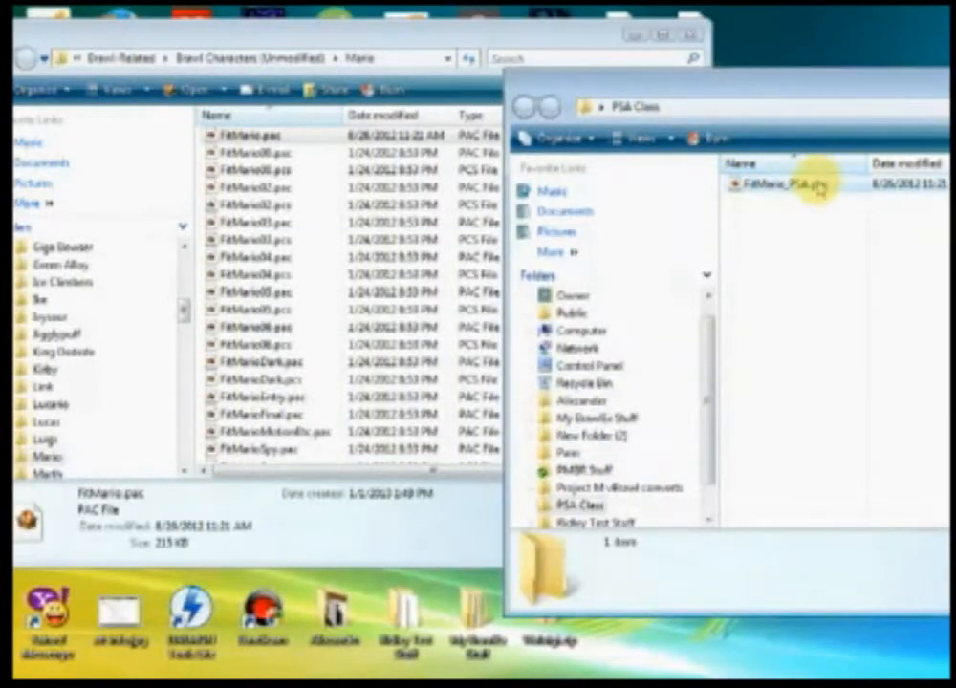
{"action": "right_click", "coordinate": [818, 185]}
{"action": "left_click", "coordinate": [673, 477]}
{"action": "key", "text": "Right"}
{"action": "key", "text": "BackSpace"}
{"action": "key", "text": "BackSpace"}
{"action": "key", "text": "BackSpace"}
{"action": "key", "text": "BackSpace"}
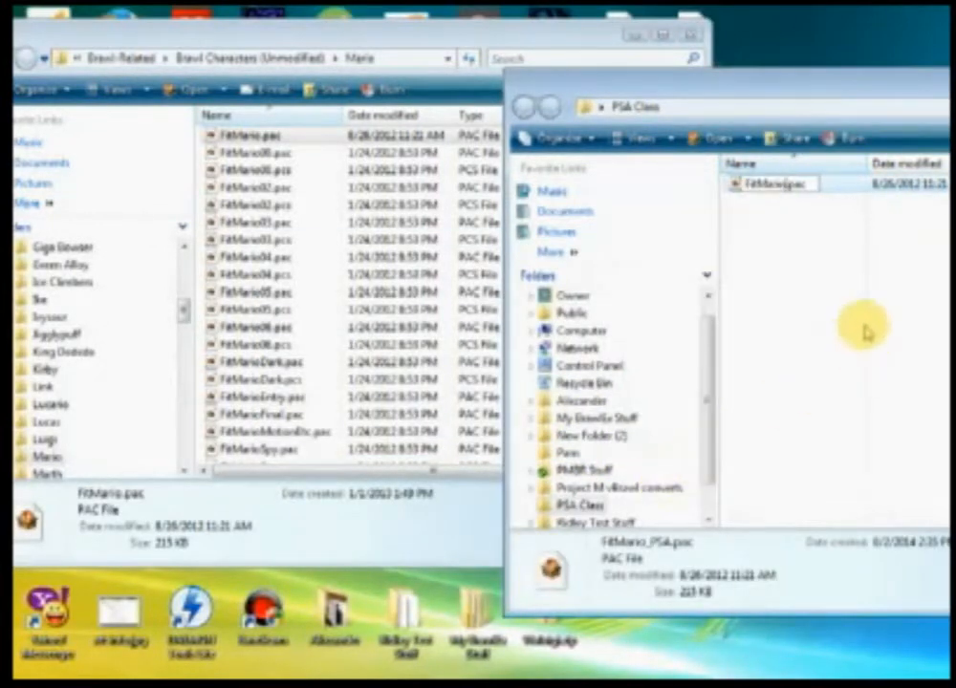
{"action": "left_click", "coordinate": [817, 320]}
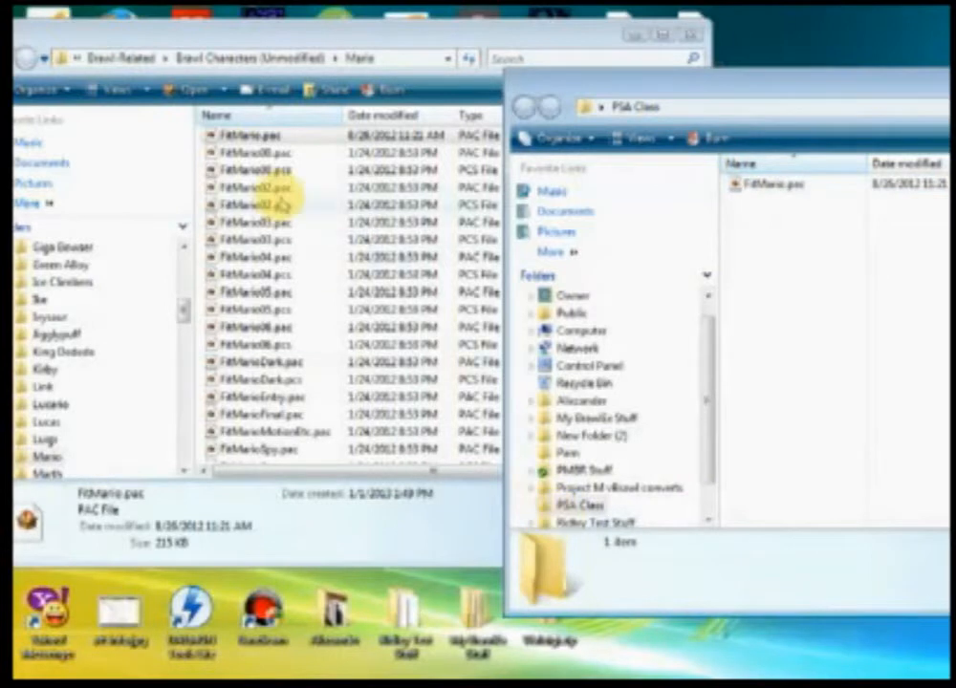
- Browse to the v0.71 folder under Brawl-Related's BrawlBox folder and launch BrawlBox.exe
{"action": "left_click", "coordinate": [128, 57]}
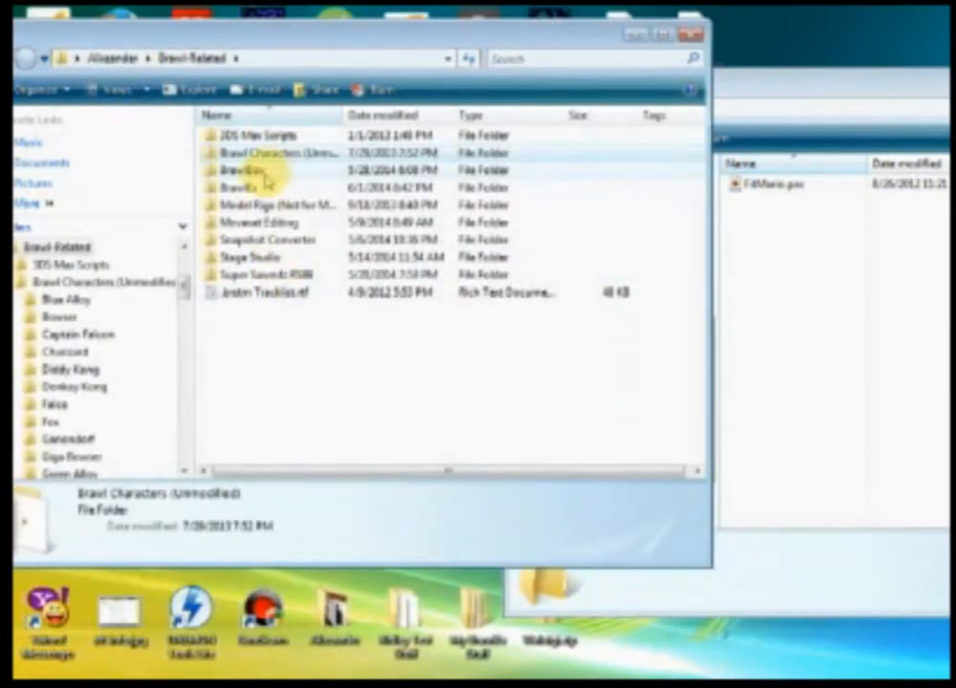
{"action": "double_click", "coordinate": [239, 170]}
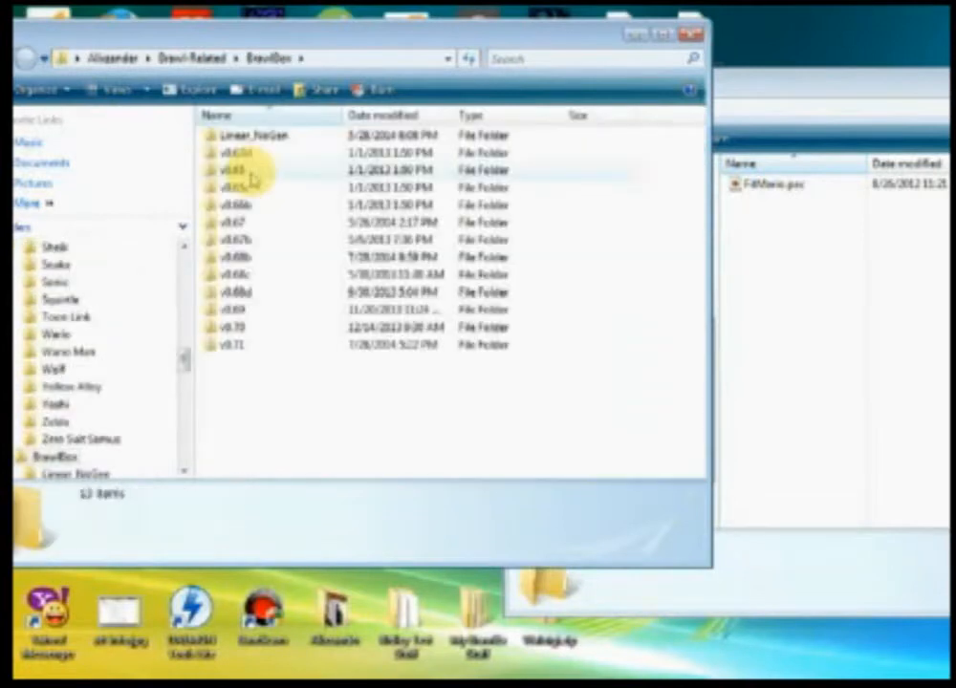
{"action": "left_click", "coordinate": [233, 344]}
{"action": "double_click", "coordinate": [233, 344]}
{"action": "left_click", "coordinate": [782, 197]}
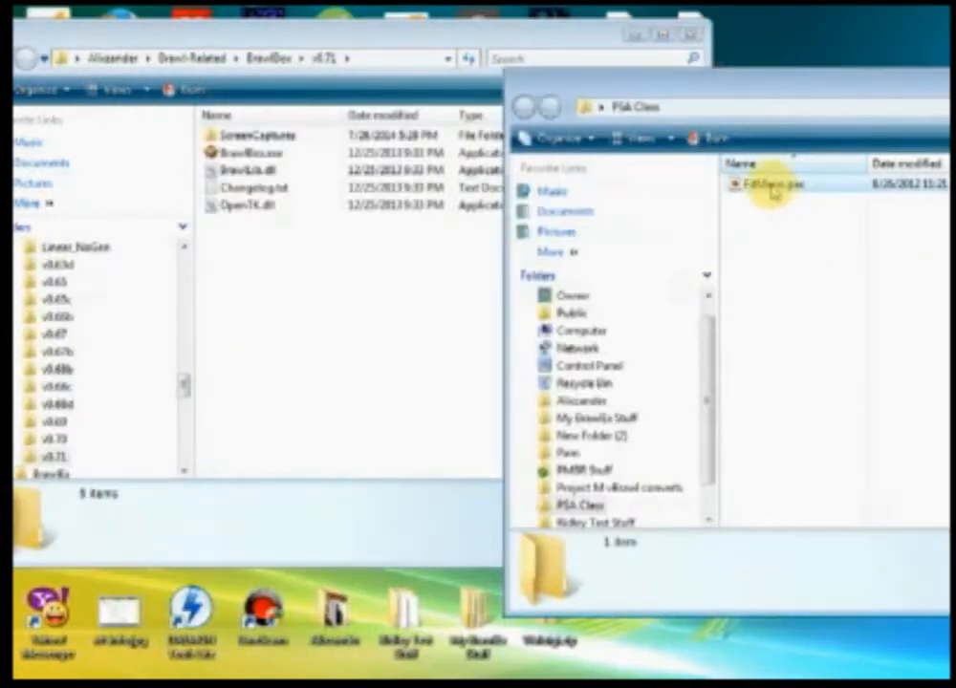
{"action": "left_click", "coordinate": [772, 186]}
{"action": "left_click", "coordinate": [247, 155]}
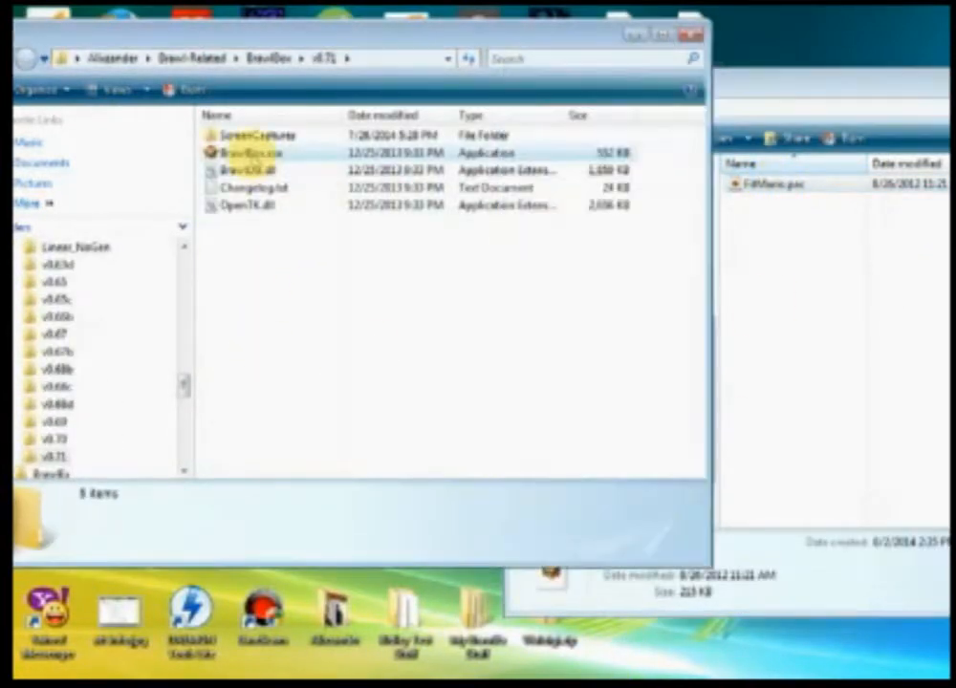
{"action": "double_click", "coordinate": [246, 155]}
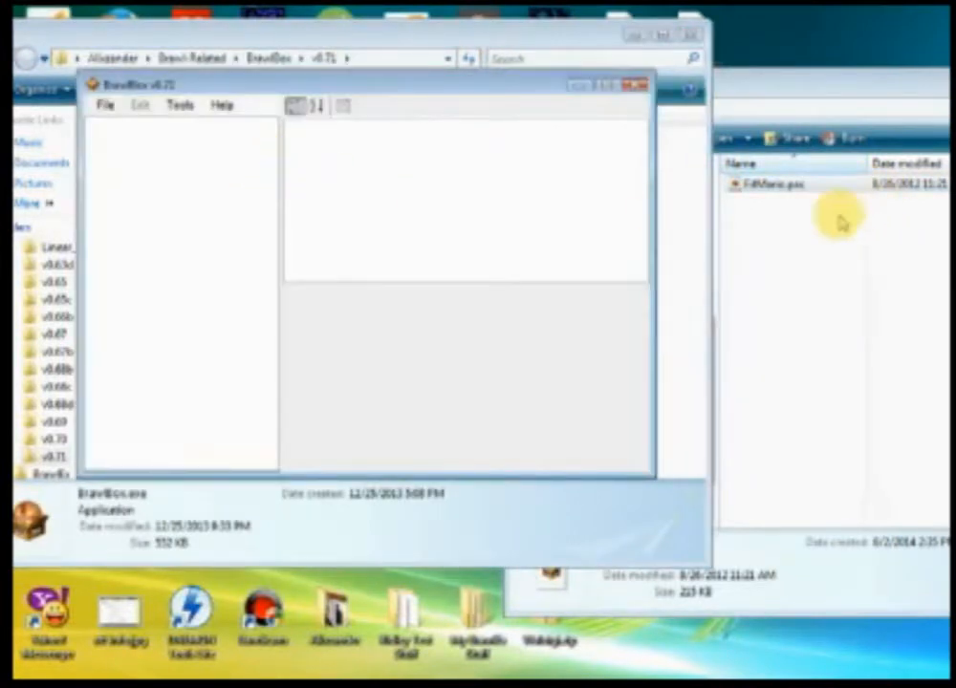
- Duplicate FitMario.pac within the PSA Class folder
{"action": "left_click", "coordinate": [772, 187]}
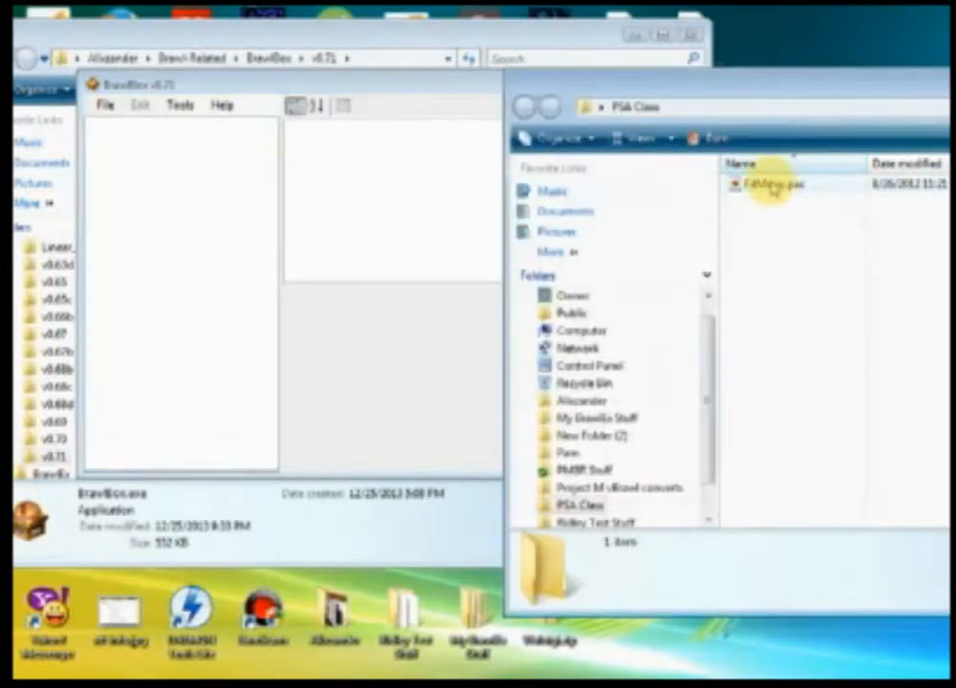
{"action": "left_click", "coordinate": [773, 187]}
{"action": "key", "text": "ctrl+c"}
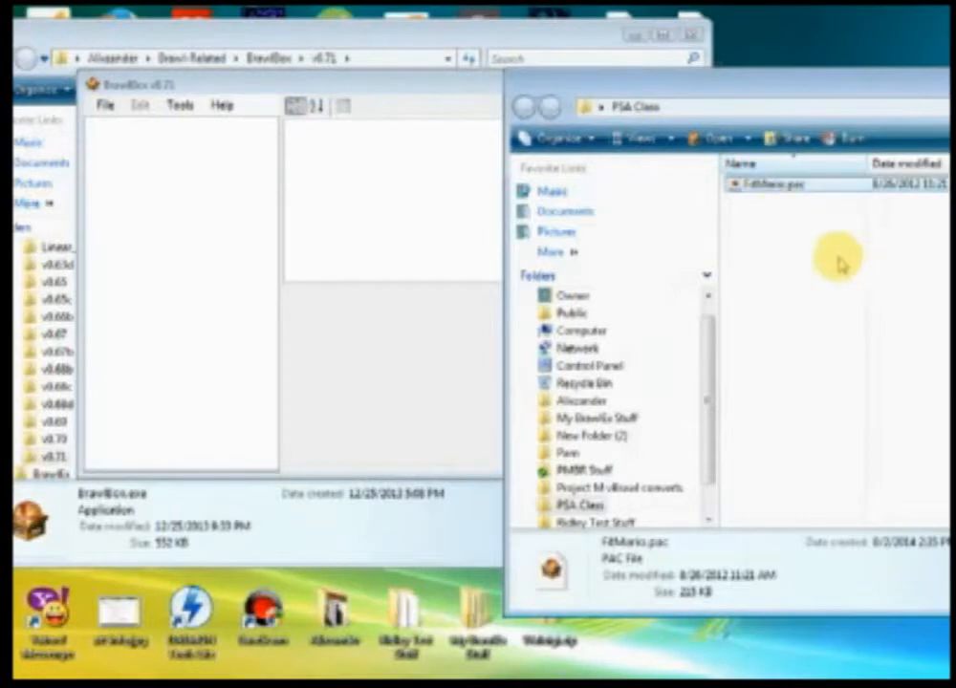
{"action": "key", "text": "ctrl+v"}
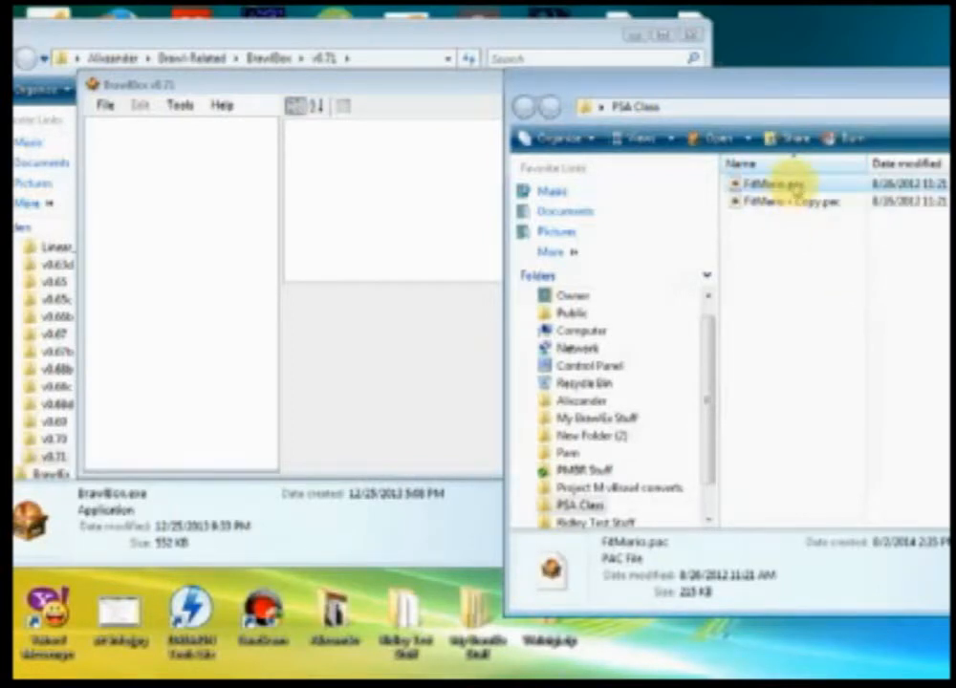
- Open the original FitMario.pac from PSA Class in BrawlBox and reposition the BrawlBox window over the folder windows
{"action": "left_click_drag", "start_coordinate": [792, 187], "coordinate": [412, 358]}
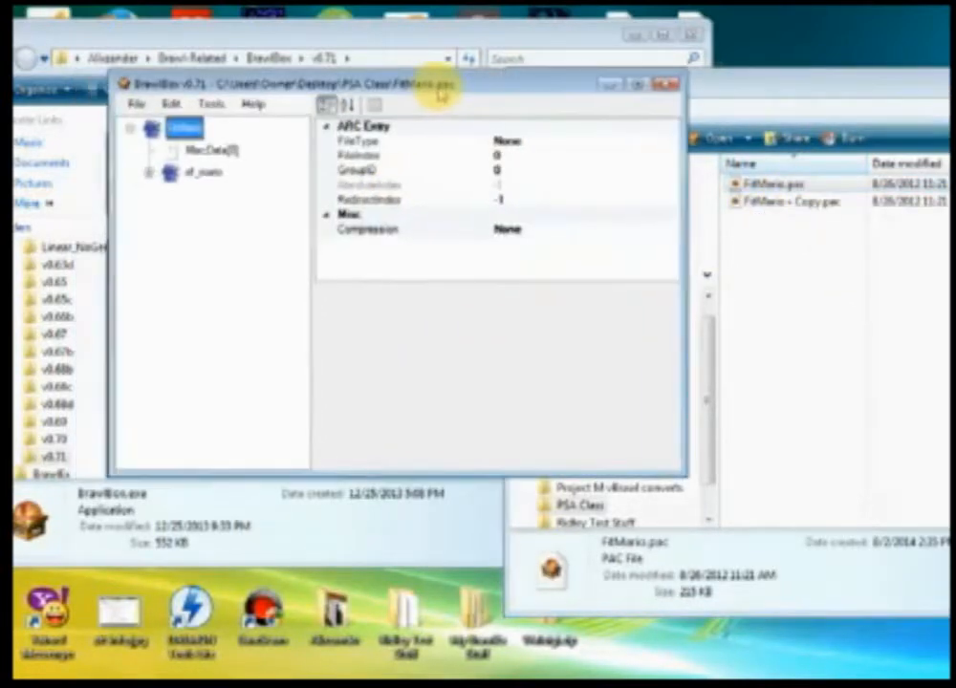
{"action": "left_click_drag", "start_coordinate": [440, 92], "coordinate": [472, 90]}
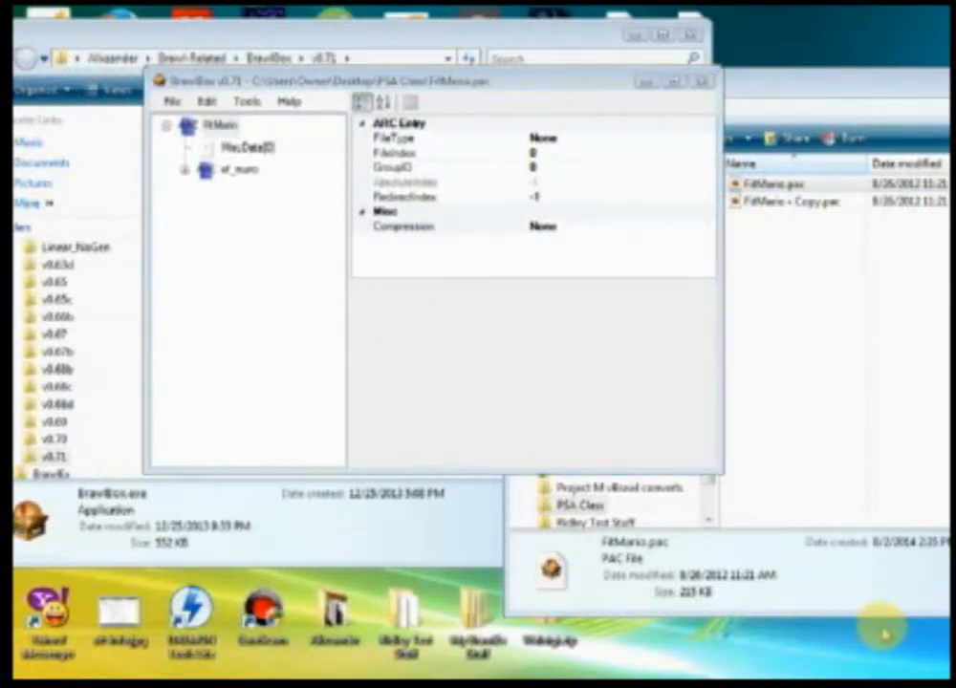
{"action": "left_click", "coordinate": [432, 327]}
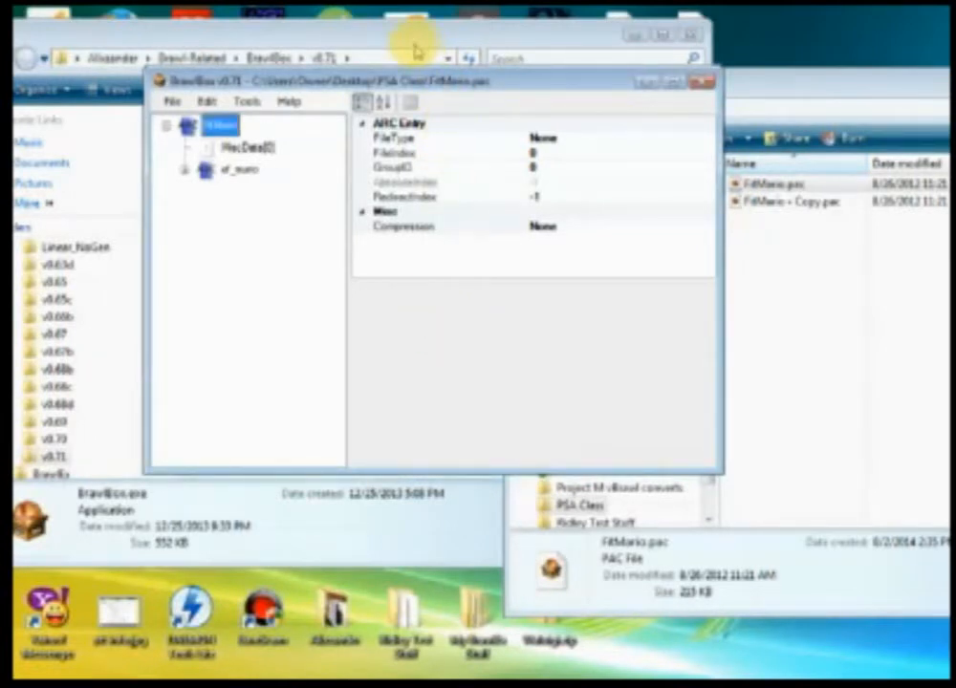
{"action": "left_click", "coordinate": [853, 534]}
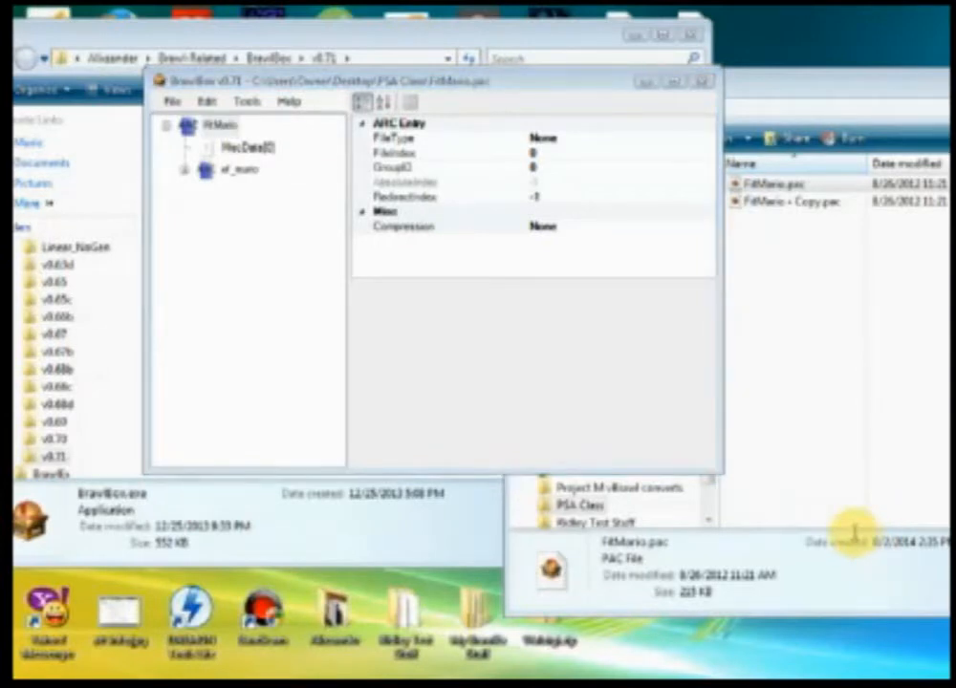
{"action": "left_click_drag", "start_coordinate": [327, 92], "coordinate": [476, 117]}
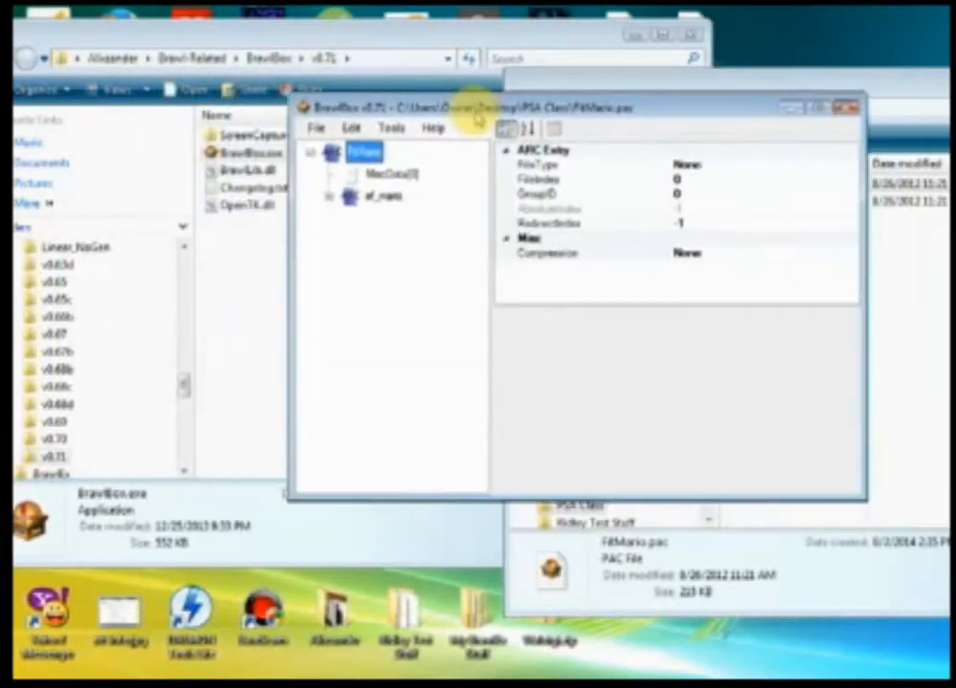
- Expand ef_mario and its MiscData[0], and examine Mario's effect entries, including the fireball, Supermant and pump ones
{"action": "left_click", "coordinate": [329, 197]}
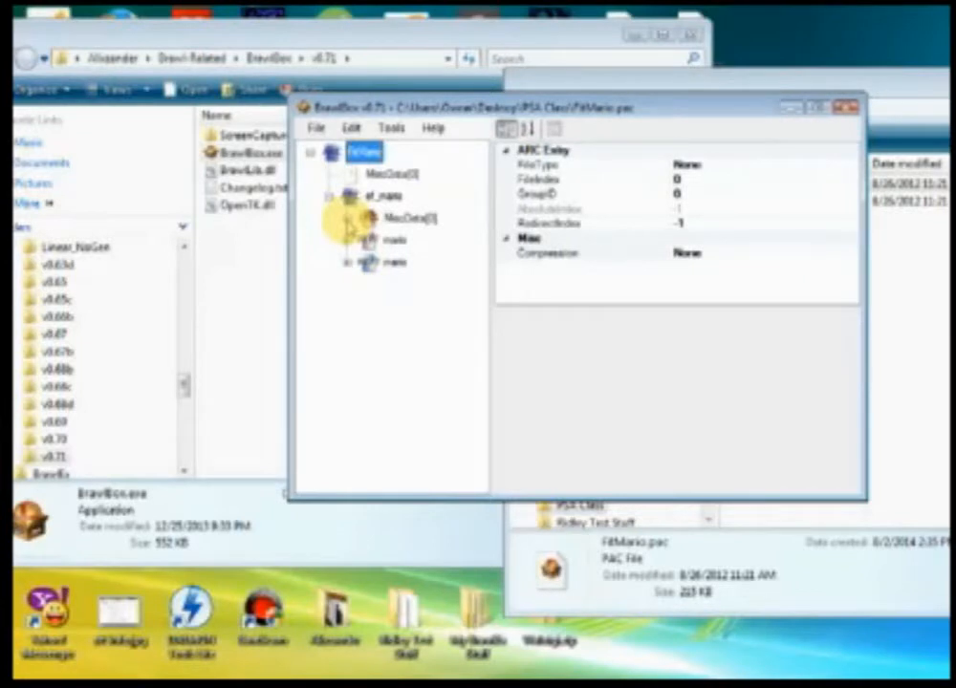
{"action": "left_click", "coordinate": [348, 219]}
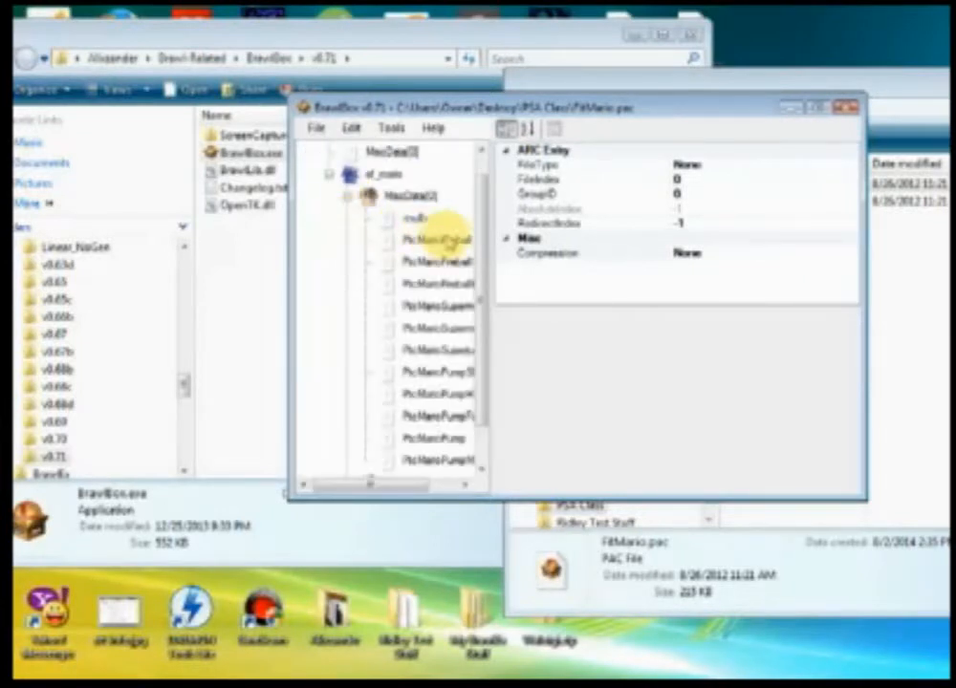
{"action": "left_click", "coordinate": [443, 241]}
{"action": "left_click", "coordinate": [434, 264]}
{"action": "left_click", "coordinate": [428, 307]}
{"action": "left_click", "coordinate": [425, 370]}
{"action": "left_click_drag", "start_coordinate": [373, 480], "coordinate": [405, 479]}
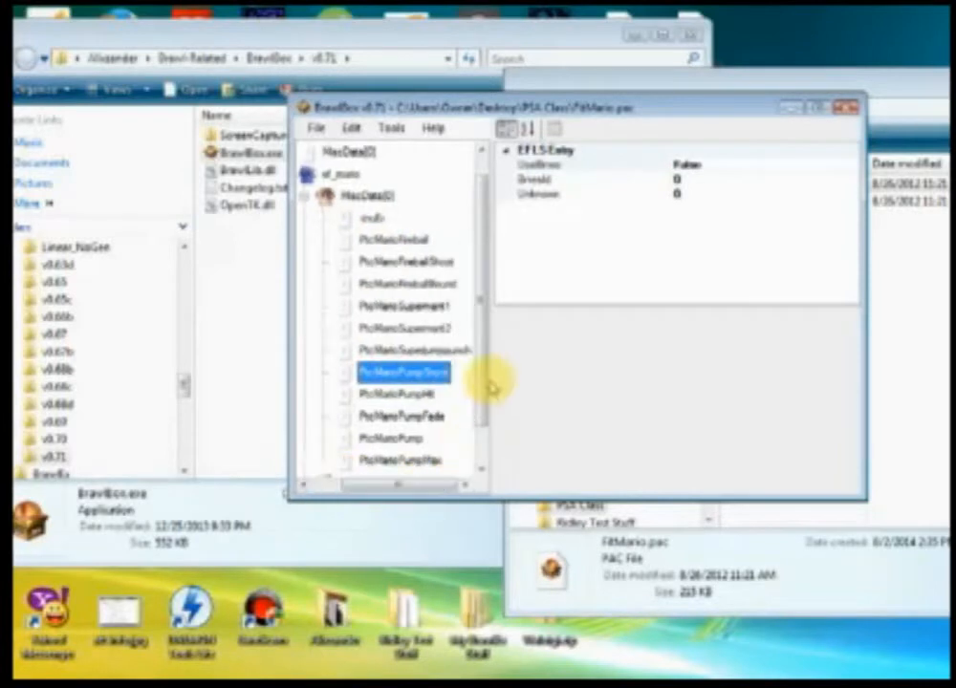
{"action": "left_click_drag", "start_coordinate": [487, 380], "coordinate": [483, 390]}
{"action": "left_click_drag", "start_coordinate": [388, 482], "coordinate": [362, 482]}
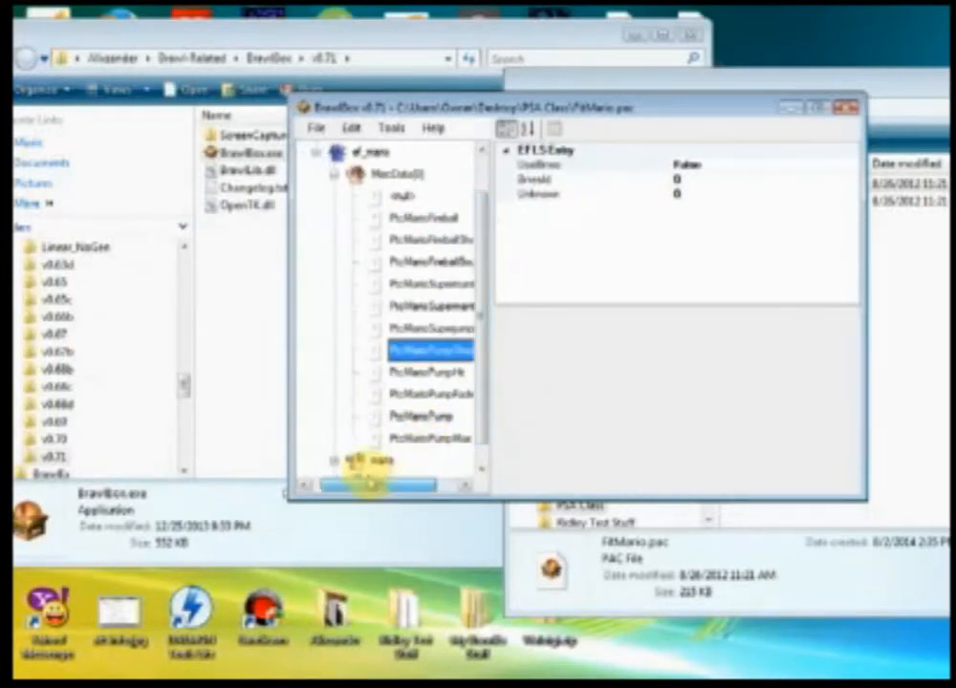
{"action": "left_click", "coordinate": [371, 175]}
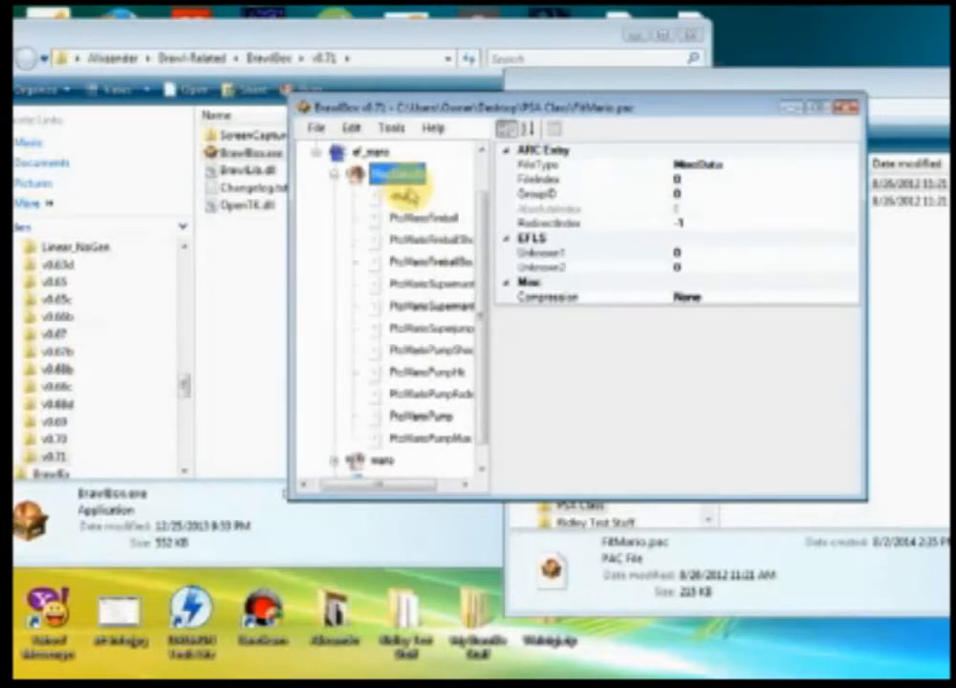
{"action": "left_click_drag", "start_coordinate": [550, 105], "coordinate": [491, 117]}
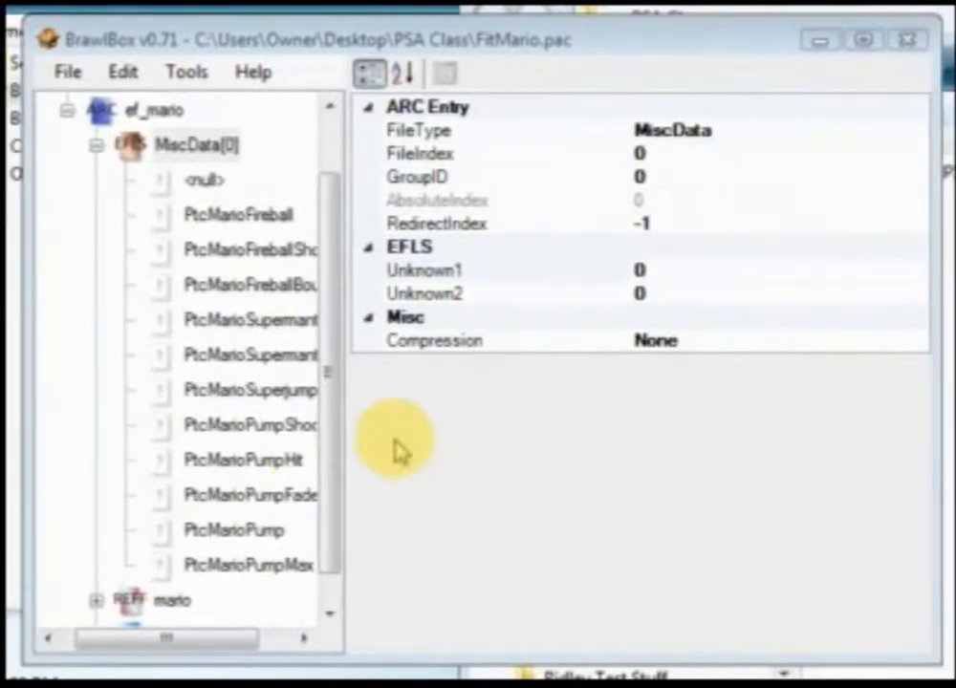
{"action": "left_click_drag", "start_coordinate": [326, 395], "coordinate": [330, 438]}
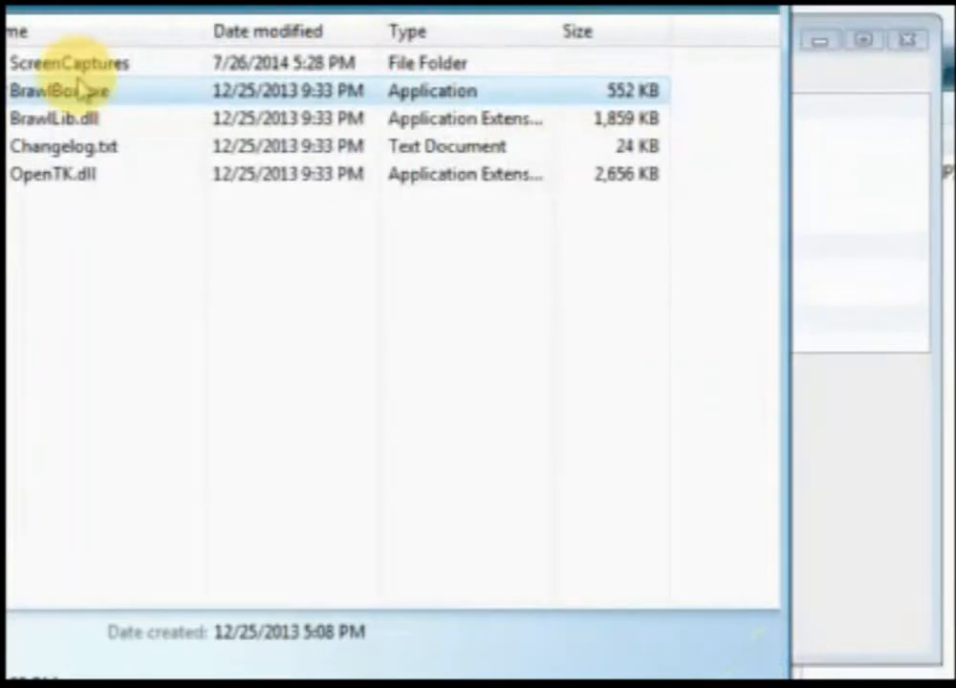
- Launch a second BrawlBox v0.71 window and browse to the Lucario folder in Brawl Characters (Unmodified)
{"action": "double_click", "coordinate": [64, 88]}
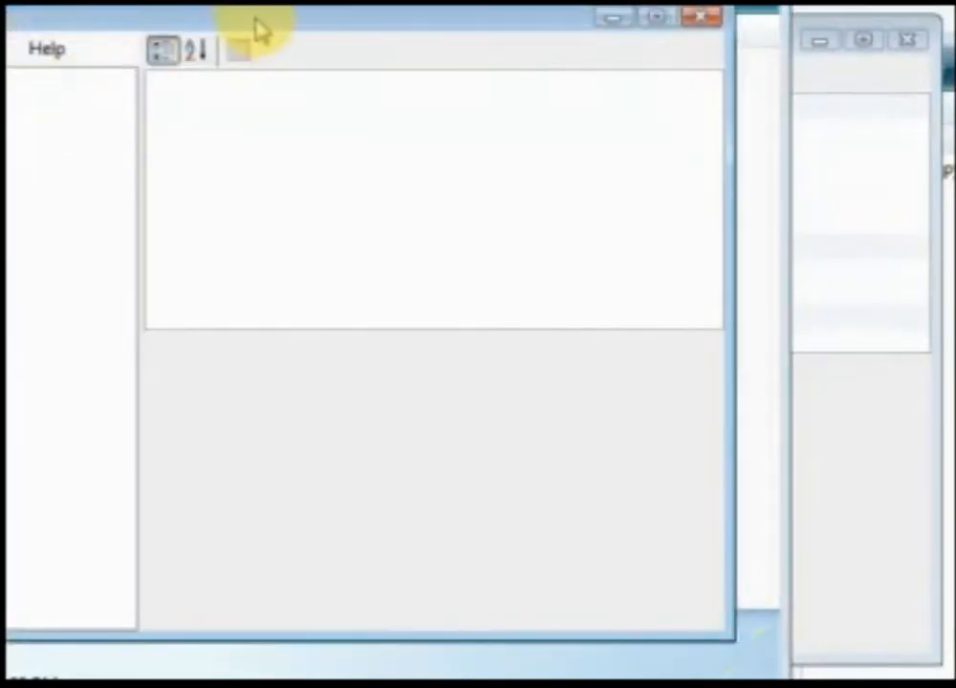
{"action": "left_click_drag", "start_coordinate": [258, 29], "coordinate": [451, 46]}
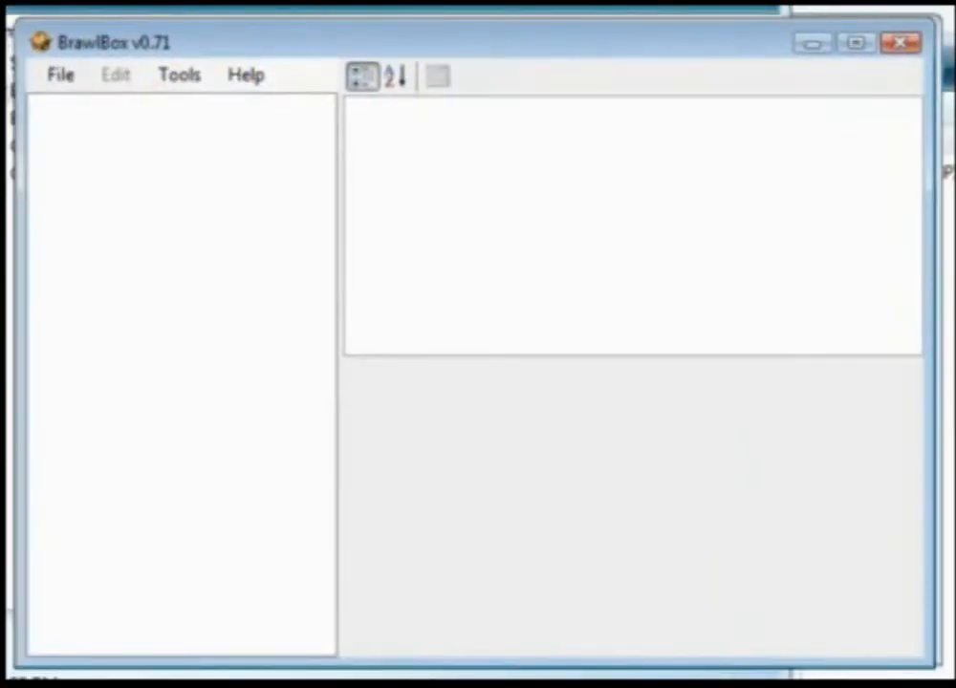
{"action": "left_click", "coordinate": [95, 6]}
{"action": "double_click", "coordinate": [76, 96]}
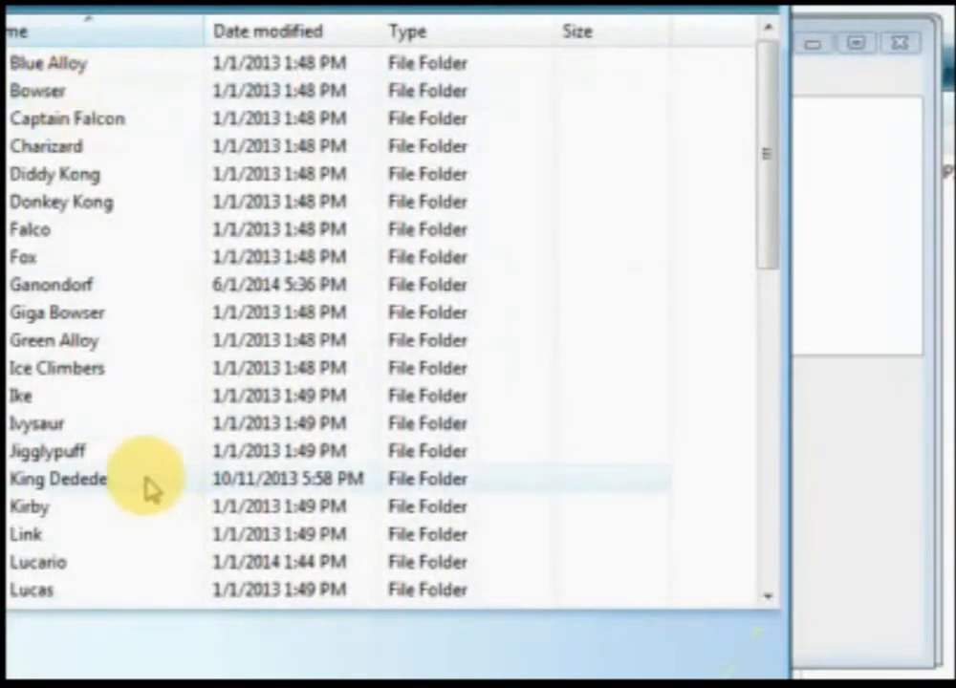
{"action": "left_click", "coordinate": [57, 540]}
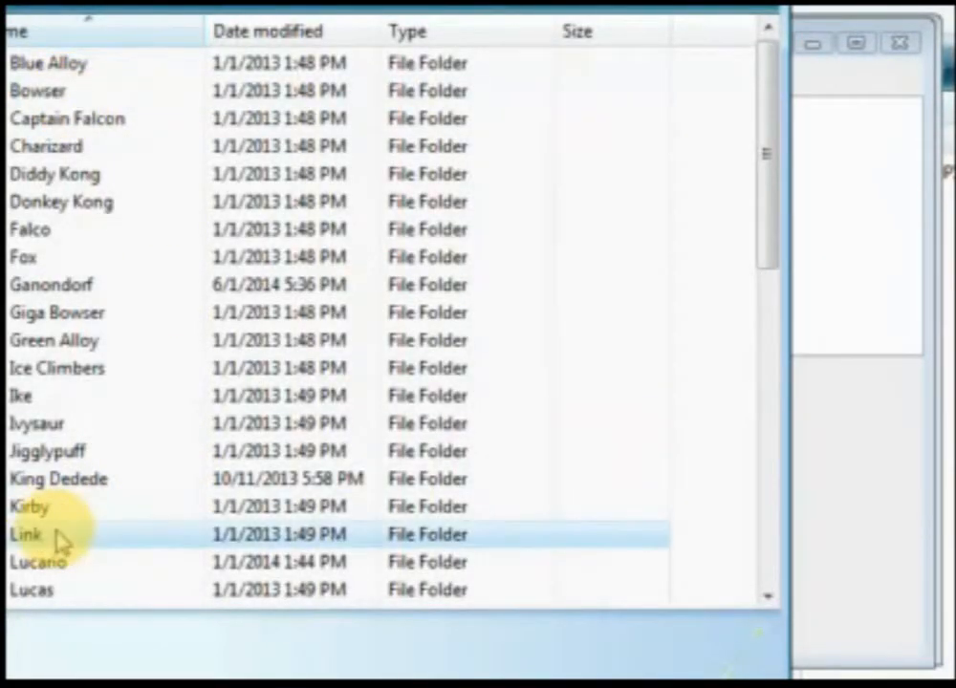
{"action": "scroll", "coordinate": [141, 459], "scroll_direction": "down", "scroll_amount": 1}
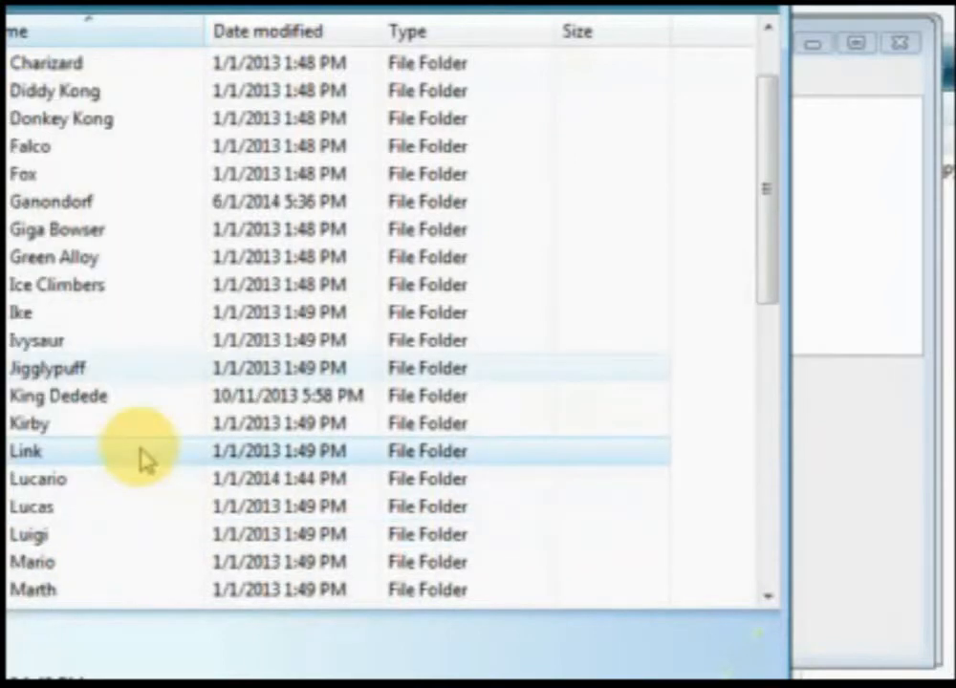
{"action": "scroll", "coordinate": [140, 459], "scroll_direction": "down", "scroll_amount": 1}
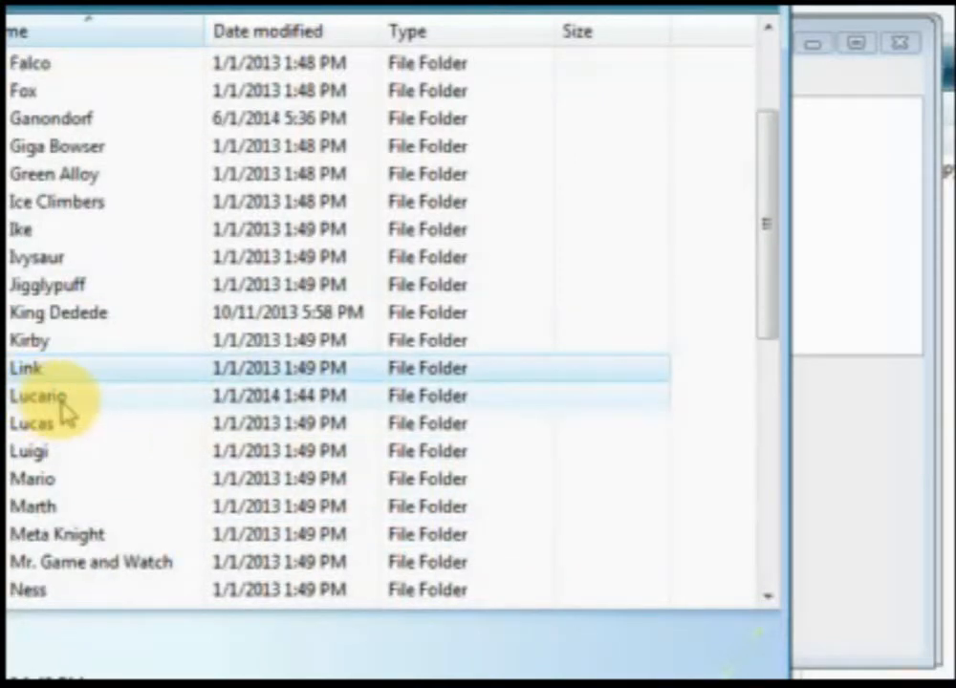
{"action": "double_click", "coordinate": [63, 405]}
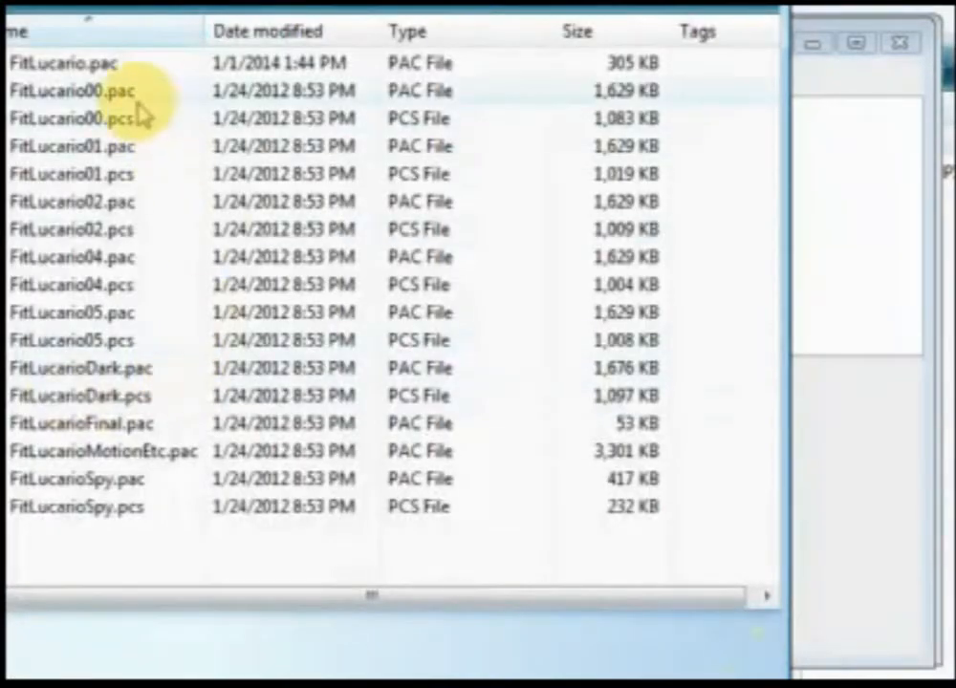
- Open FitLucario.pac in the second BrawlBox window and arrange the windows so its contents are readable
{"action": "left_click_drag", "start_coordinate": [487, 5], "coordinate": [239, 8]}
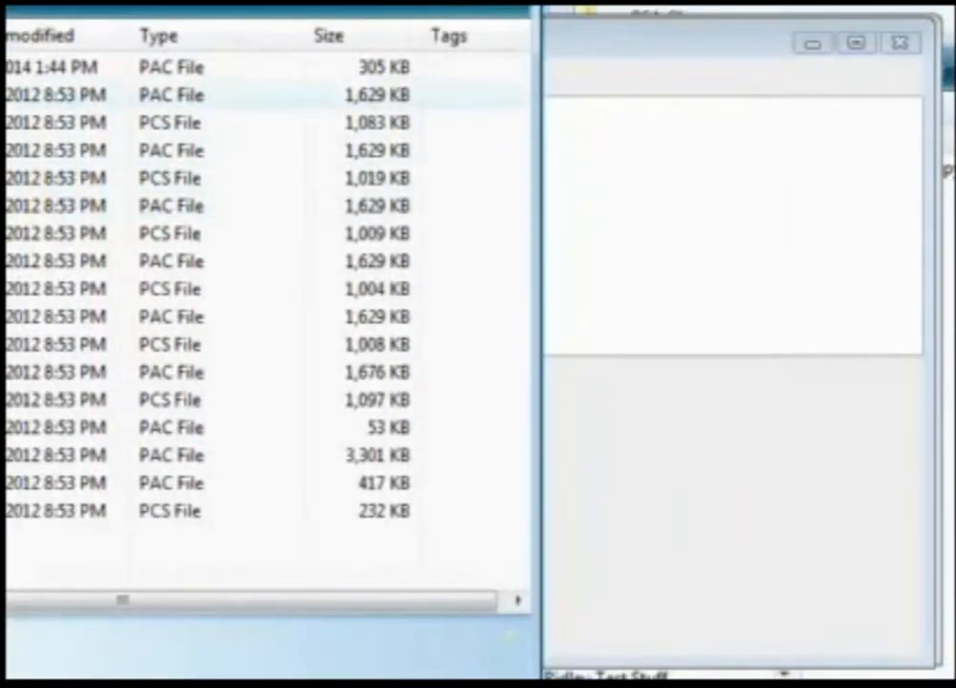
{"action": "left_click_drag", "start_coordinate": [8, 67], "coordinate": [621, 386]}
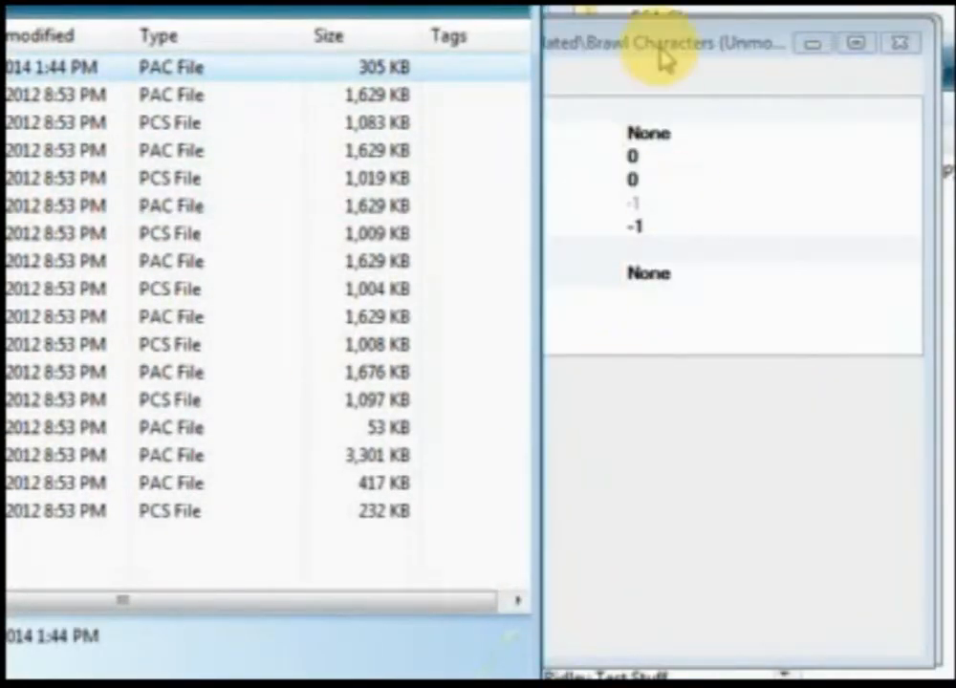
{"action": "left_click_drag", "start_coordinate": [662, 60], "coordinate": [734, 35]}
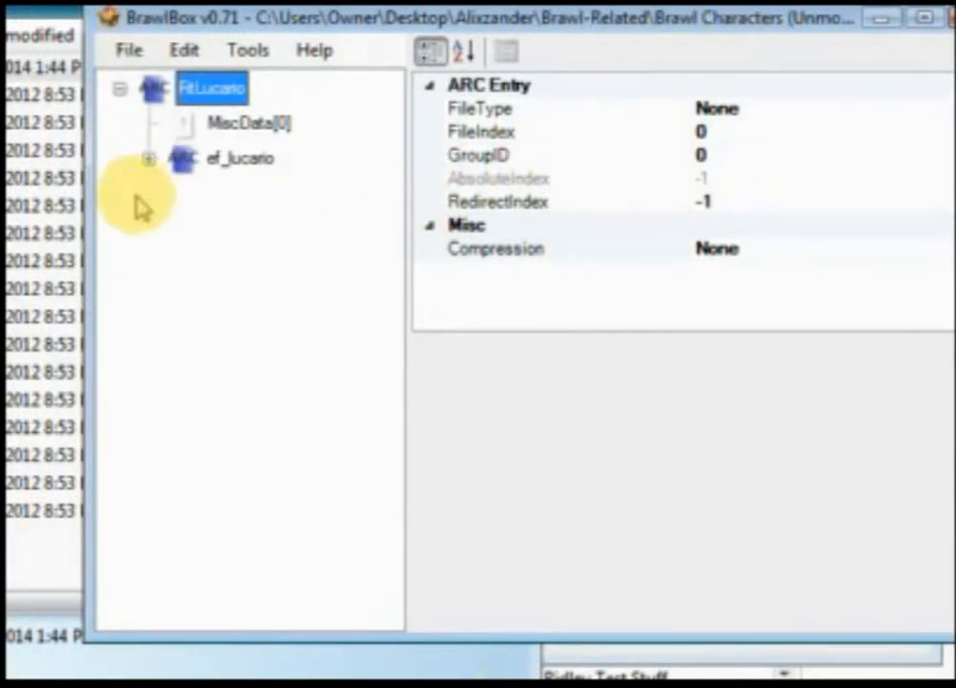
- Expand ef_lucario and its MiscData[0] to examine Lucario's effect entries, and collapse MiscData[0] again
{"action": "left_click", "coordinate": [148, 158]}
{"action": "left_click", "coordinate": [176, 194]}
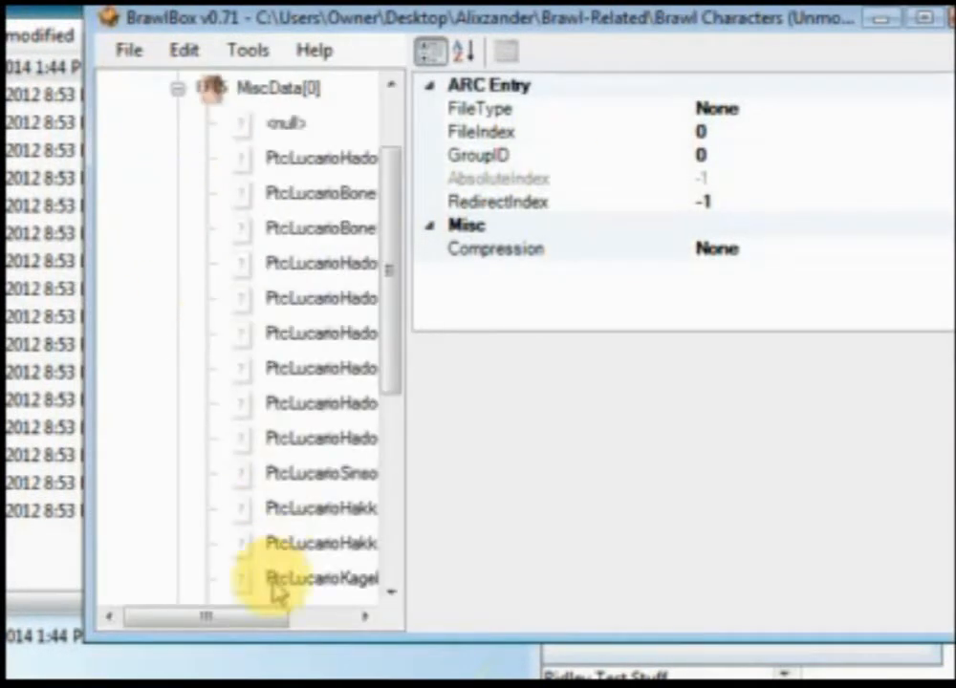
{"action": "left_click_drag", "start_coordinate": [218, 617], "coordinate": [299, 623]}
{"action": "left_click_drag", "start_coordinate": [231, 623], "coordinate": [207, 619]}
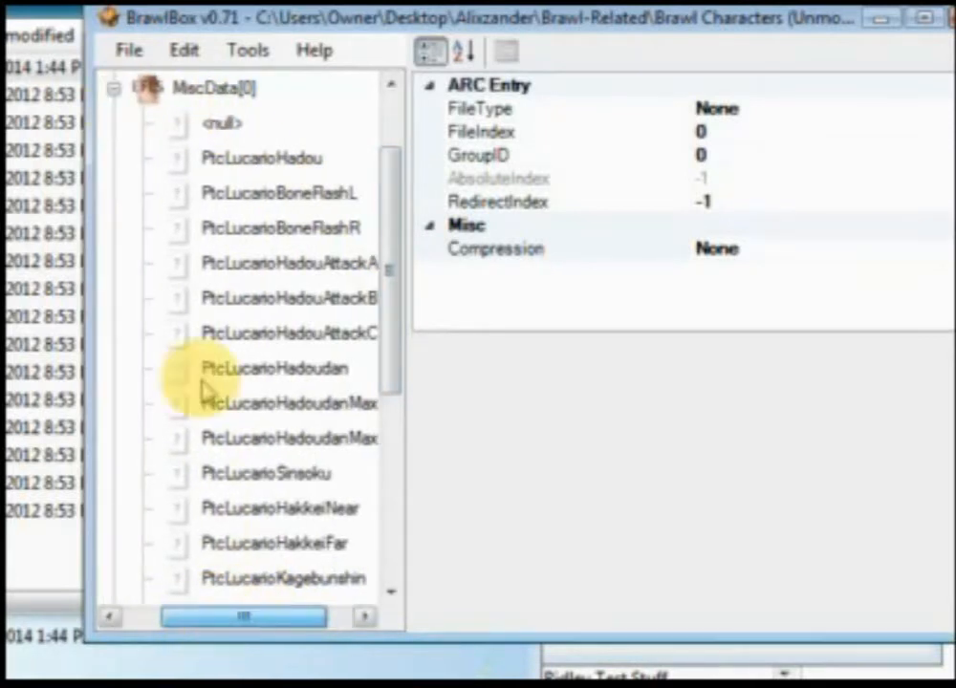
{"action": "left_click", "coordinate": [113, 88]}
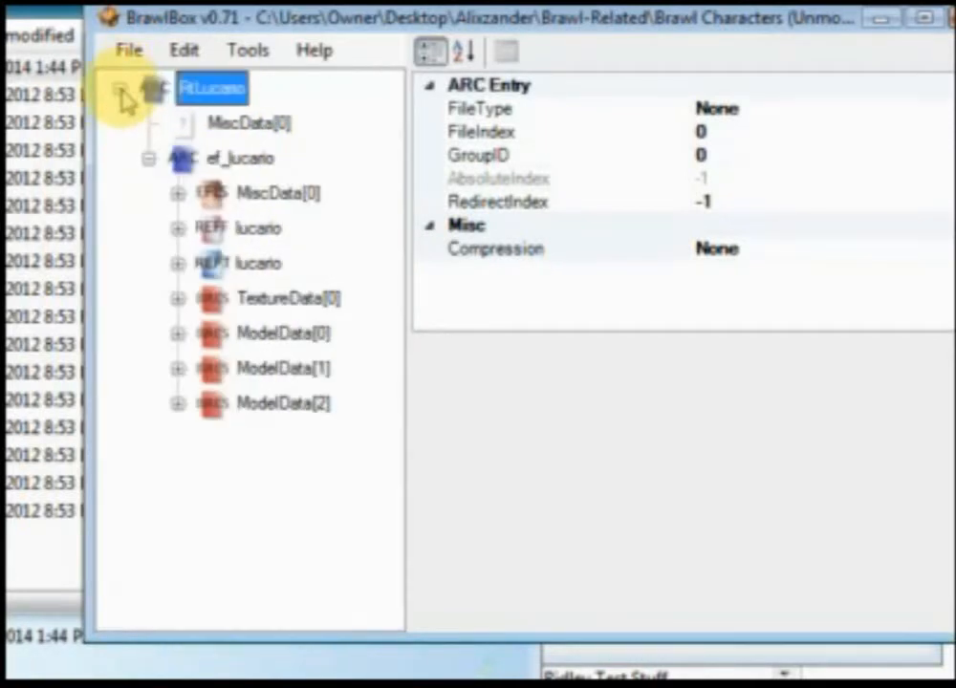
- Expand TextureData[0] and ModelData[0] in ef_lucario, including their Textures(NW4R) and 3DModels(NW4R) folders, and examine the contents
{"action": "left_click", "coordinate": [177, 299]}
{"action": "left_click", "coordinate": [206, 334]}
{"action": "left_click_drag", "start_coordinate": [392, 435], "coordinate": [402, 492]}
{"action": "left_click_drag", "start_coordinate": [228, 621], "coordinate": [287, 619]}
{"action": "left_click", "coordinate": [122, 509]}
{"action": "left_click", "coordinate": [153, 543]}
{"action": "left_click_drag", "start_coordinate": [292, 626], "coordinate": [246, 626]}
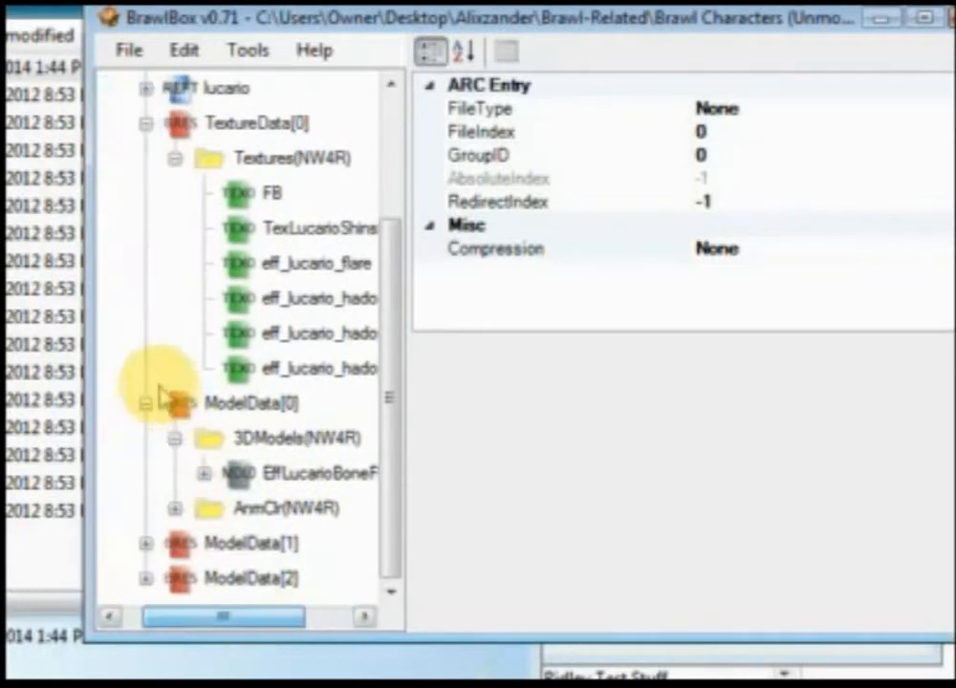
- Collapse ModelData[0], inspect the EffLucarioHadoudan model and animation folders in ModelData[2], and collapse ModelData[2] again
{"action": "left_click", "coordinate": [145, 403]}
{"action": "left_click", "coordinate": [145, 577]}
{"action": "left_click", "coordinate": [174, 473]}
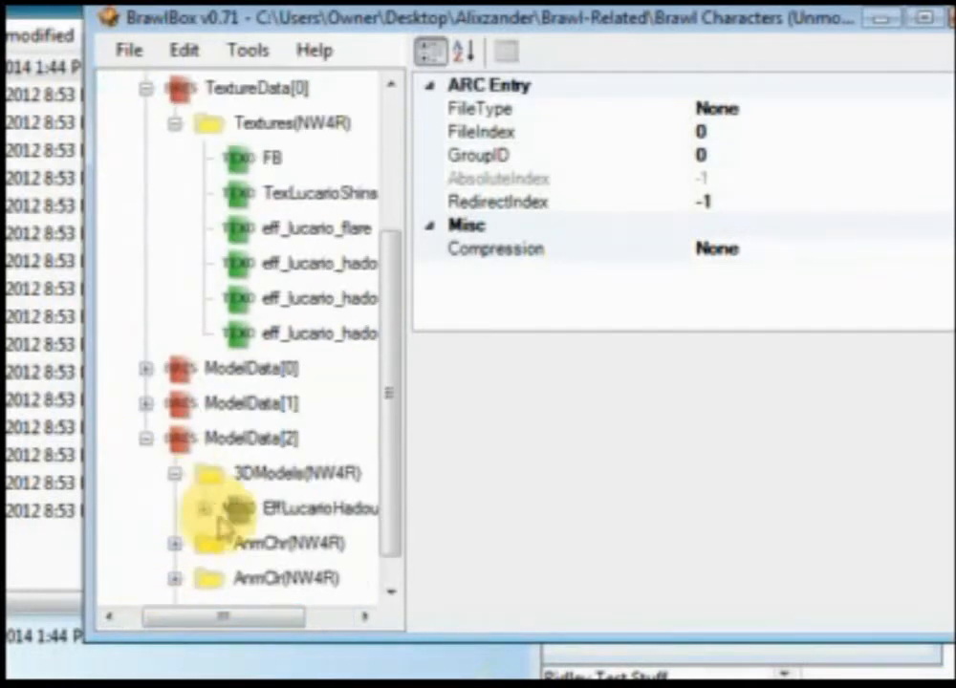
{"action": "left_click_drag", "start_coordinate": [219, 618], "coordinate": [267, 619]}
{"action": "left_click_drag", "start_coordinate": [389, 525], "coordinate": [387, 545]}
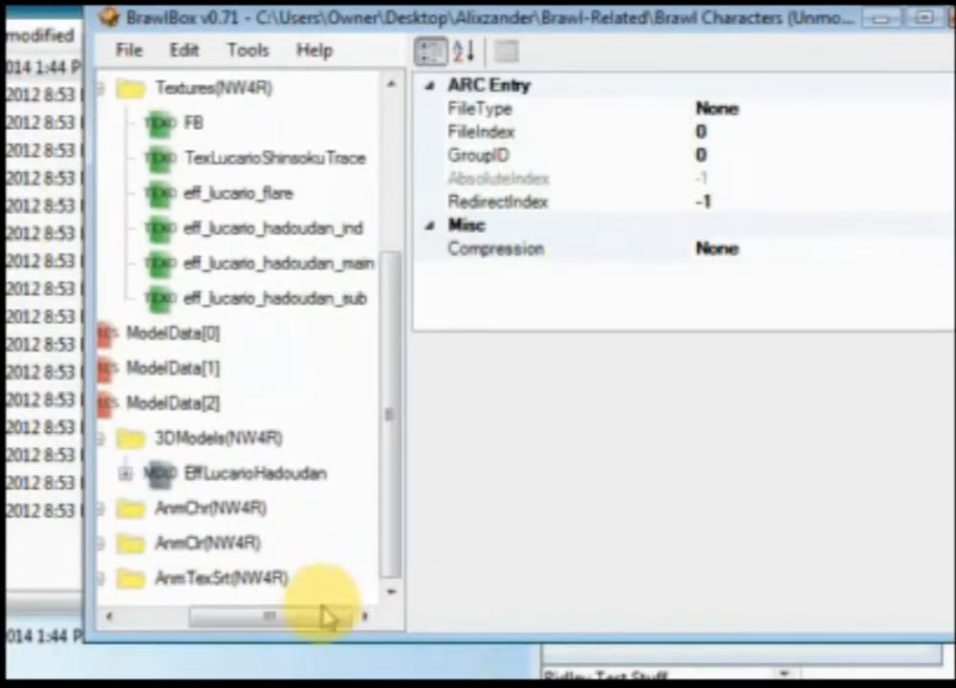
{"action": "left_click_drag", "start_coordinate": [324, 619], "coordinate": [253, 626]}
{"action": "left_click", "coordinate": [144, 439]}
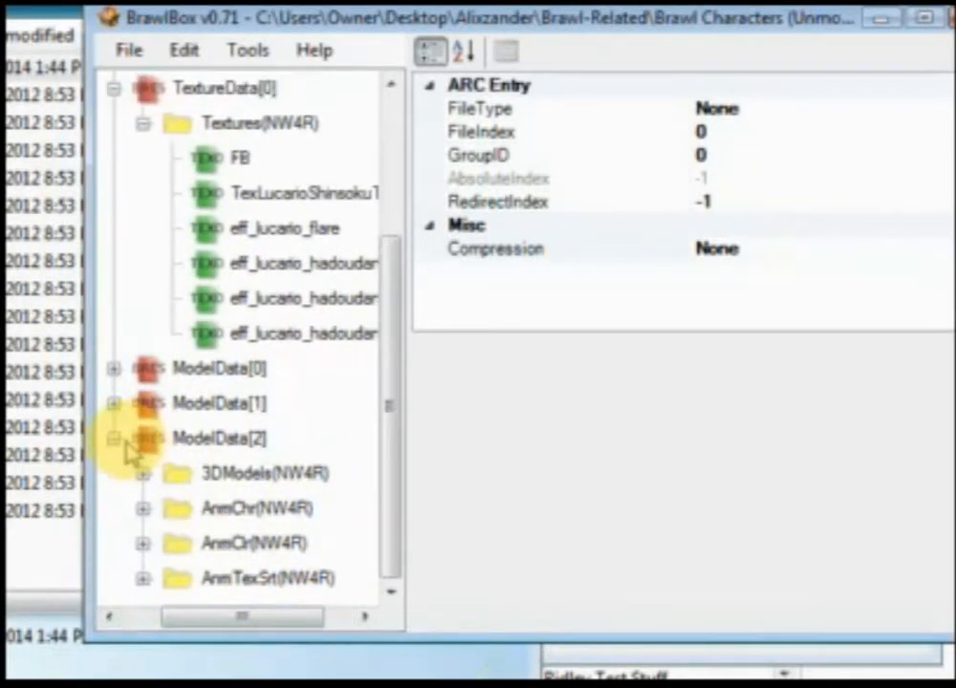
{"action": "left_click", "coordinate": [114, 440]}
- Export ModelData[2] as ModelData[2].brres into the PSA Class folder on the desktop
{"action": "left_click", "coordinate": [219, 578]}
{"action": "right_click", "coordinate": [220, 583]}
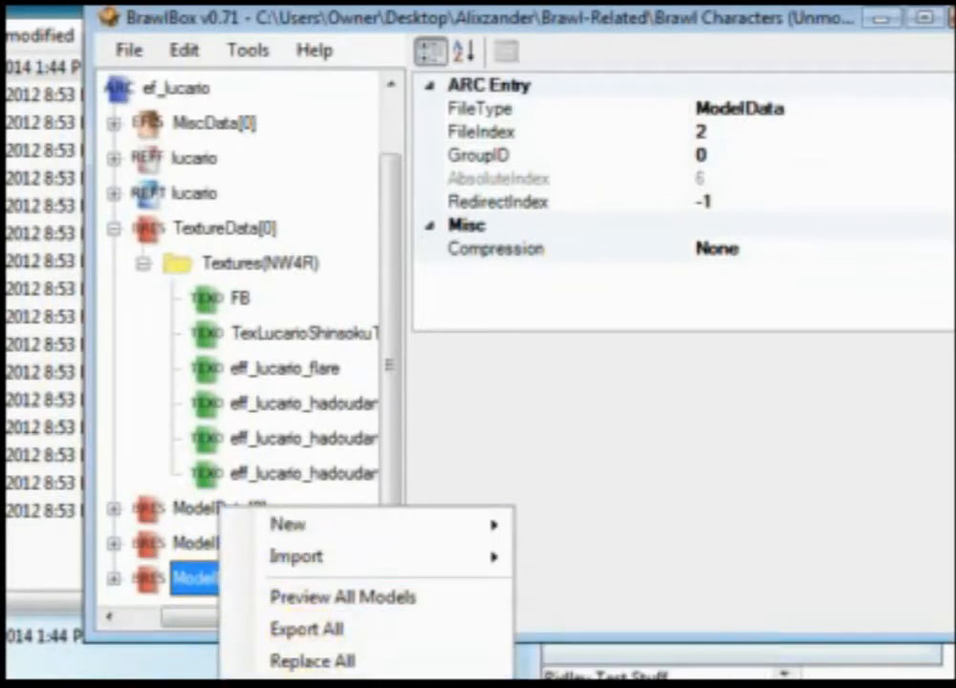
{"action": "left_click", "coordinate": [310, 631]}
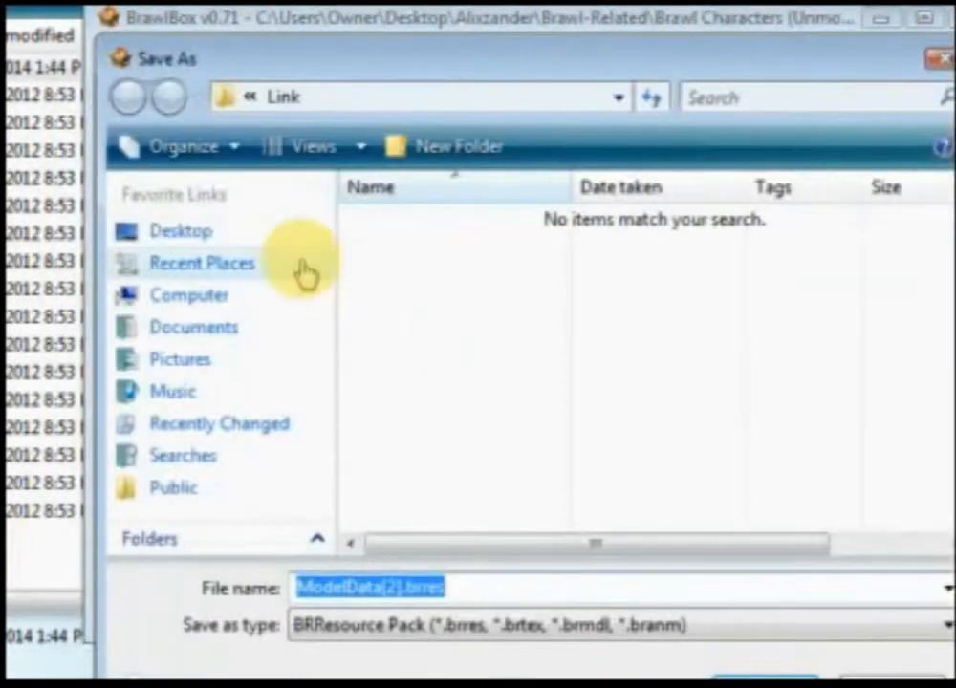
{"action": "left_click", "coordinate": [186, 235]}
{"action": "left_click_drag", "start_coordinate": [941, 320], "coordinate": [937, 507]}
{"action": "double_click", "coordinate": [433, 456]}
{"action": "left_click", "coordinate": [713, 661]}
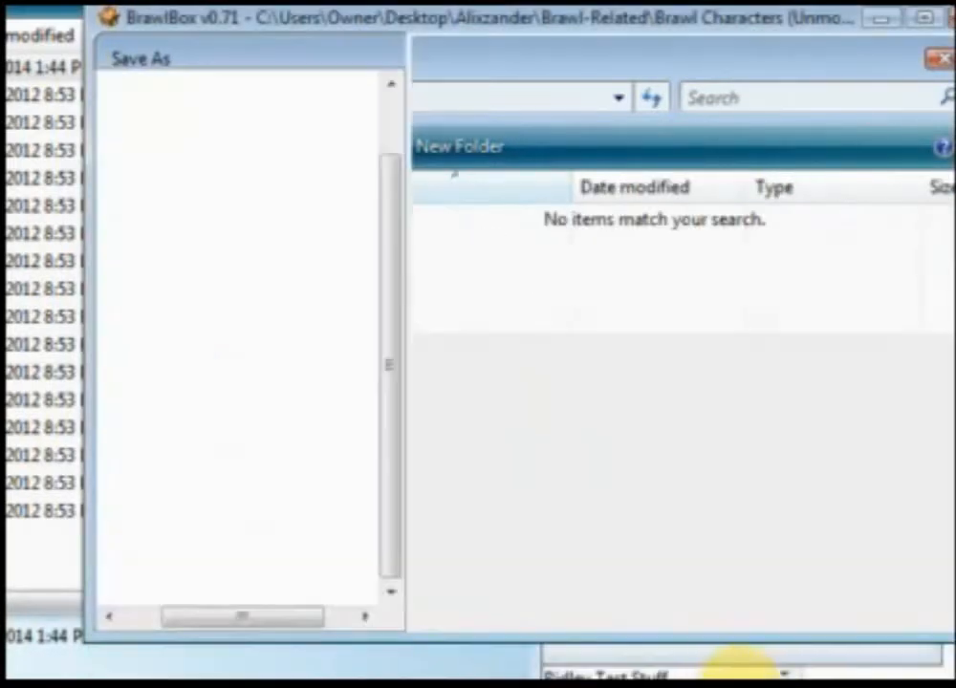
- Export Lucario's three eff_lucario_hadoudan textures, ind, main and sub, as PNG files into the PSA Class folder
{"action": "left_click", "coordinate": [304, 402]}
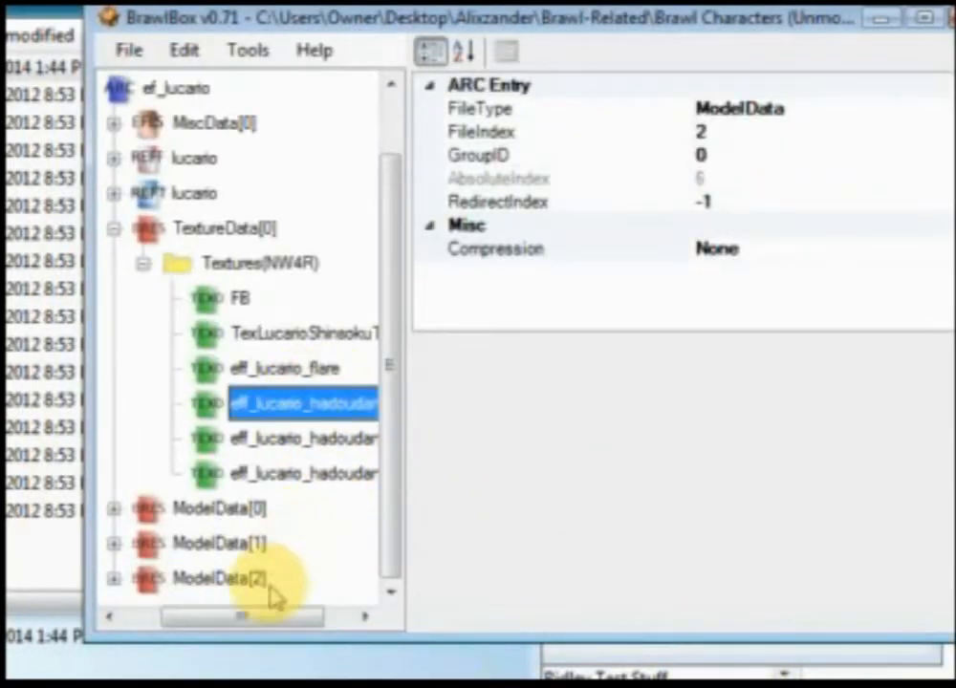
{"action": "right_click", "coordinate": [323, 402]}
{"action": "left_click", "coordinate": [378, 459]}
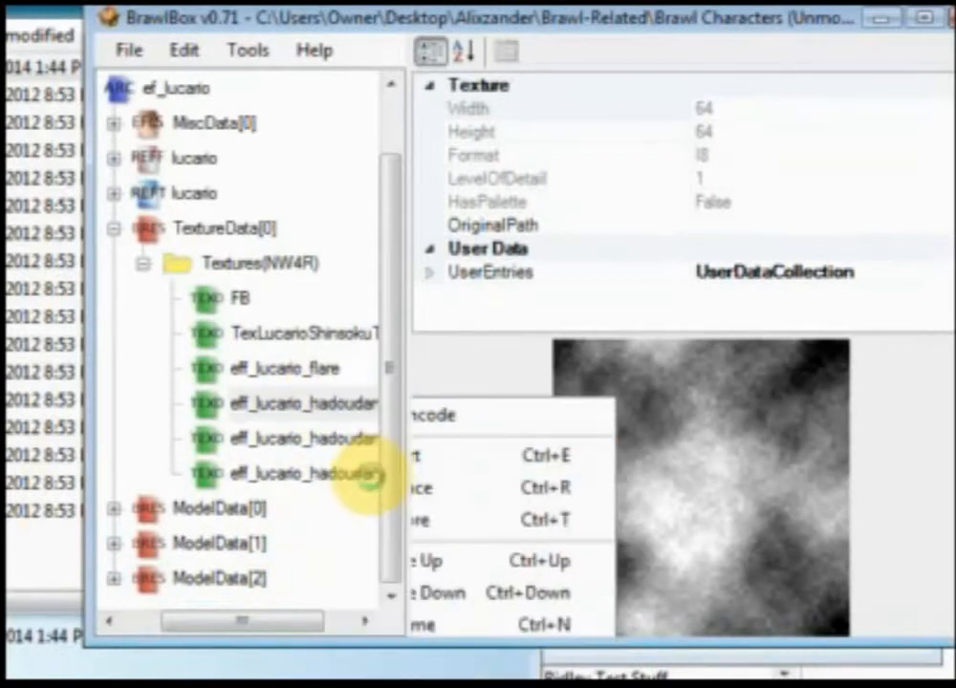
{"action": "left_click", "coordinate": [736, 660]}
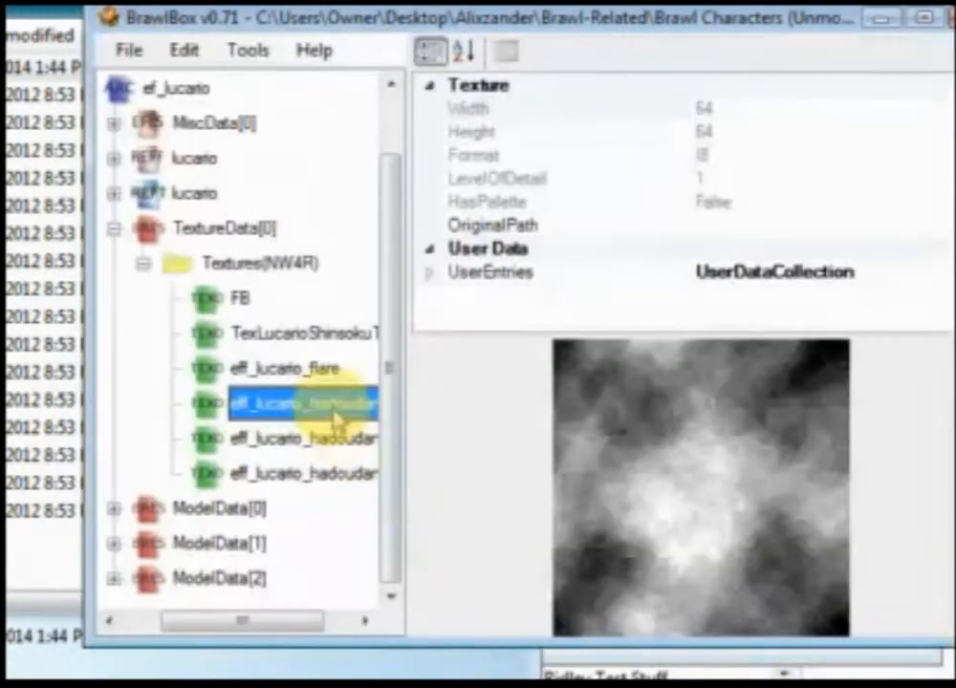
{"action": "left_click", "coordinate": [330, 438]}
{"action": "right_click", "coordinate": [368, 442]}
{"action": "left_click", "coordinate": [373, 502]}
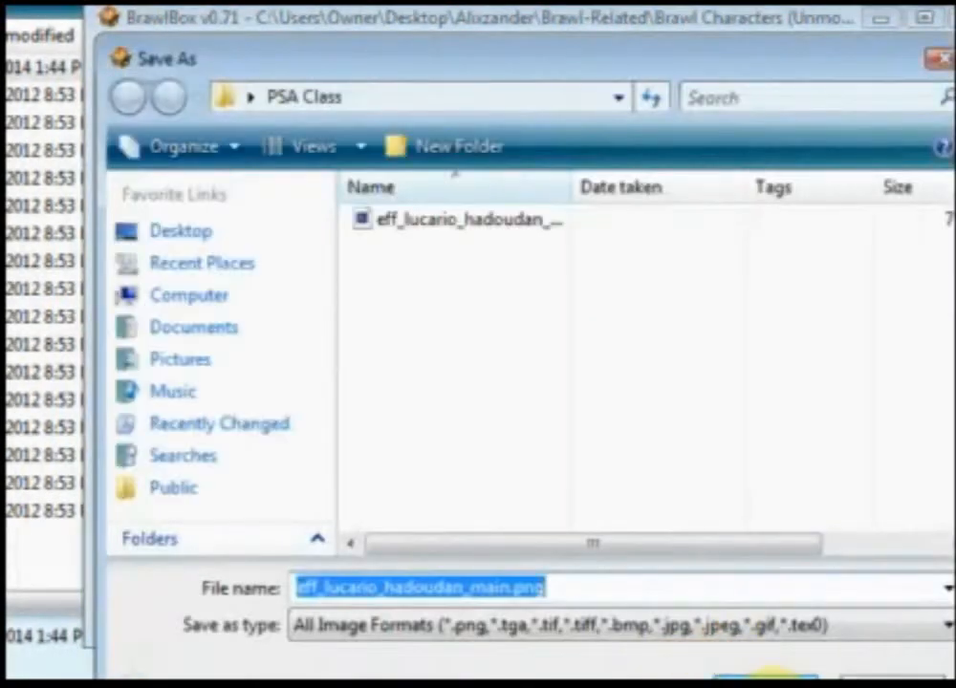
{"action": "left_click", "coordinate": [755, 676]}
{"action": "left_click", "coordinate": [330, 475]}
{"action": "right_click", "coordinate": [326, 472]}
{"action": "left_click", "coordinate": [378, 528]}
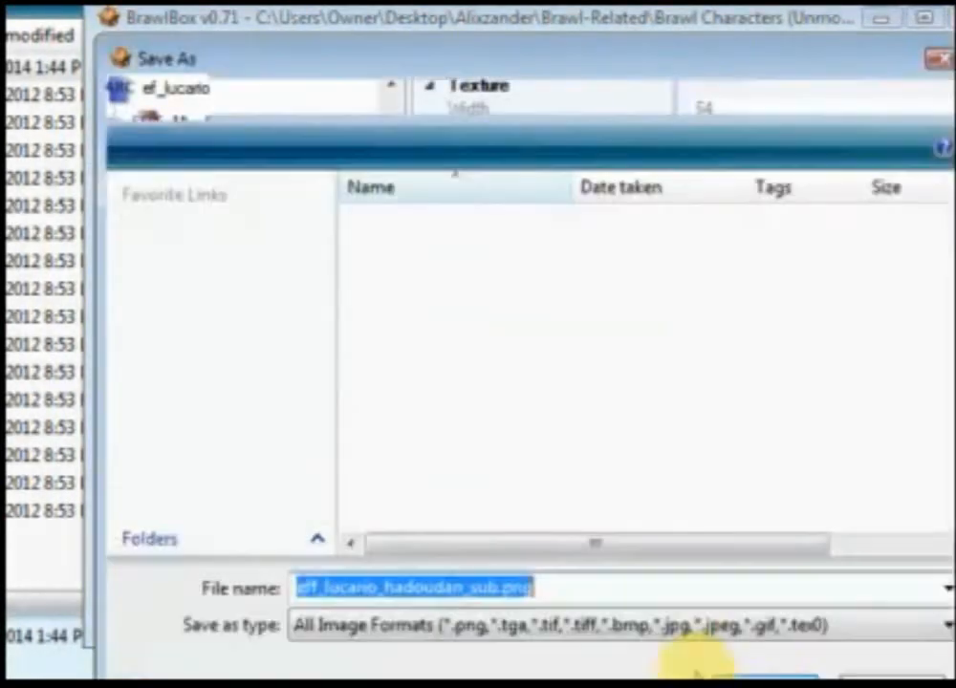
{"action": "left_click", "coordinate": [755, 669]}
- Preview the eff_lucario_flare texture, and preview and expand the EffLucarioHadoudan model in ModelData[2]
{"action": "left_click", "coordinate": [282, 387]}
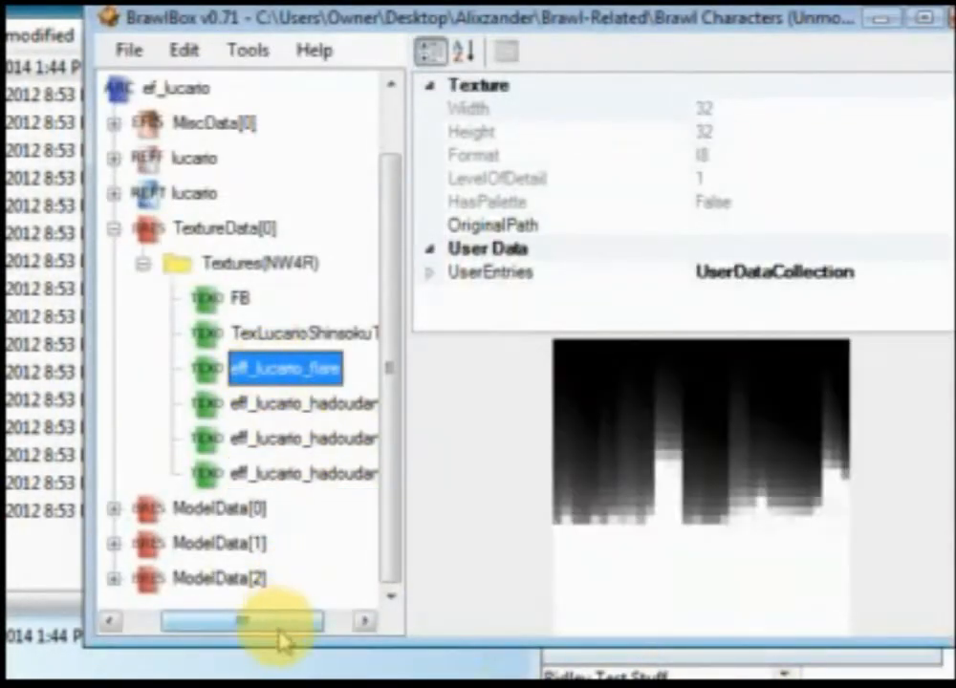
{"action": "left_click_drag", "start_coordinate": [277, 635], "coordinate": [334, 646]}
{"action": "left_click_drag", "start_coordinate": [277, 636], "coordinate": [150, 602]}
{"action": "left_click", "coordinate": [123, 578]}
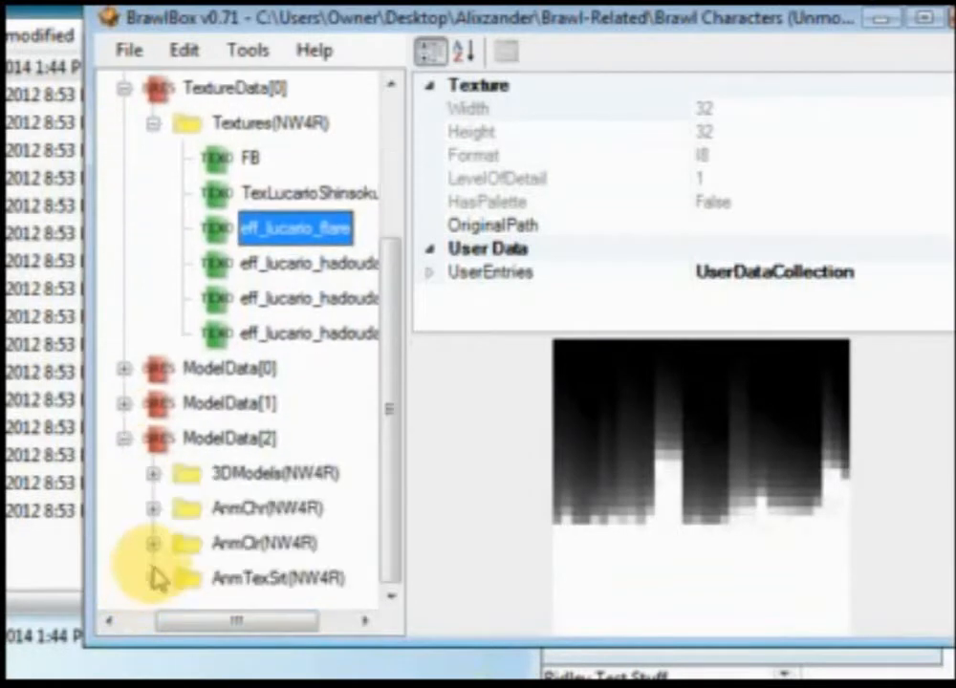
{"action": "left_click", "coordinate": [152, 472]}
{"action": "left_click", "coordinate": [287, 508]}
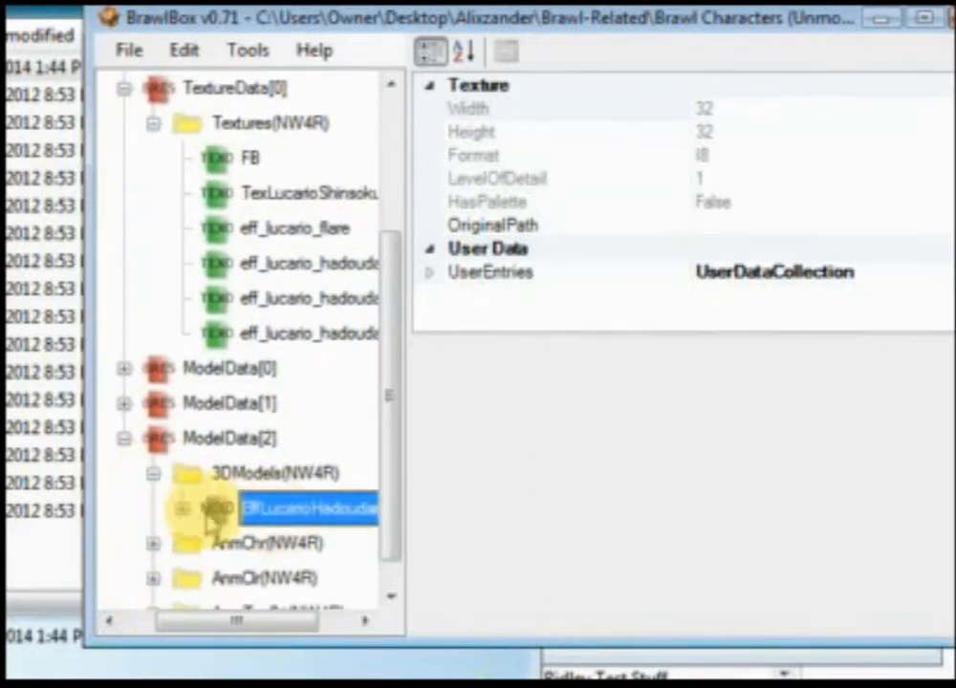
{"action": "left_click", "coordinate": [182, 512]}
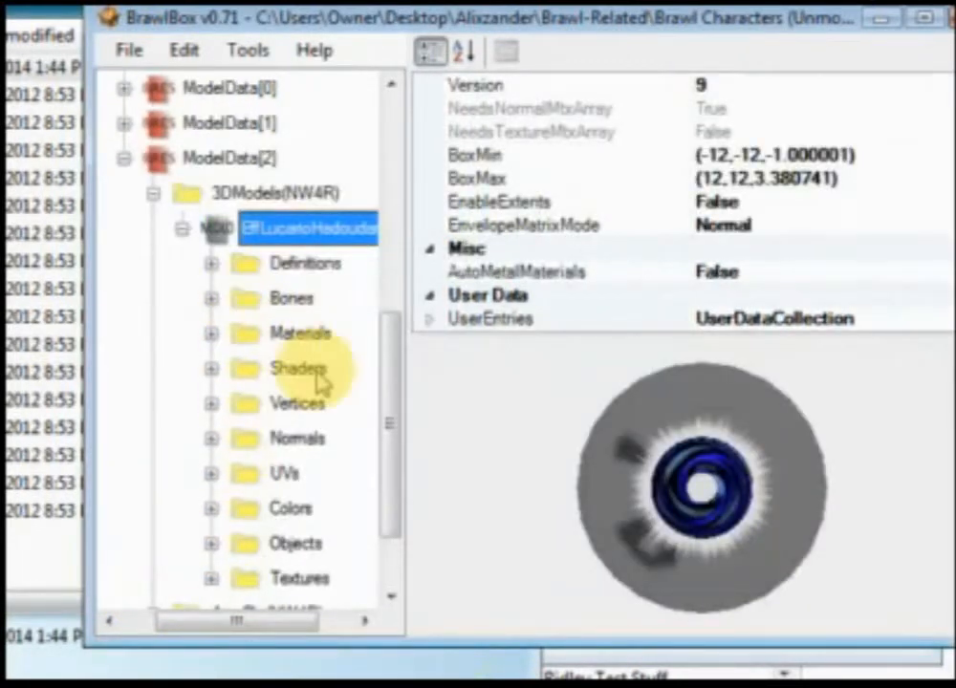
{"action": "scroll", "coordinate": [326, 384], "scroll_direction": "down", "scroll_amount": 1}
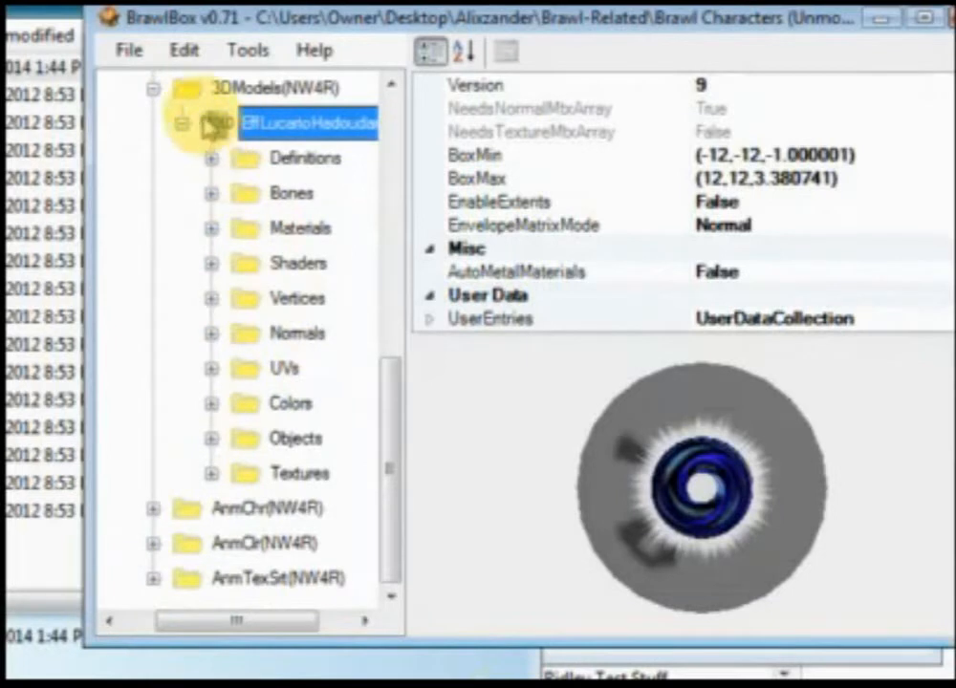
- Expand the EffLucarioHadoudan model's Textures folder and check which textures the model references
{"action": "left_click", "coordinate": [211, 473]}
{"action": "left_click_drag", "start_coordinate": [249, 628], "coordinate": [310, 625]}
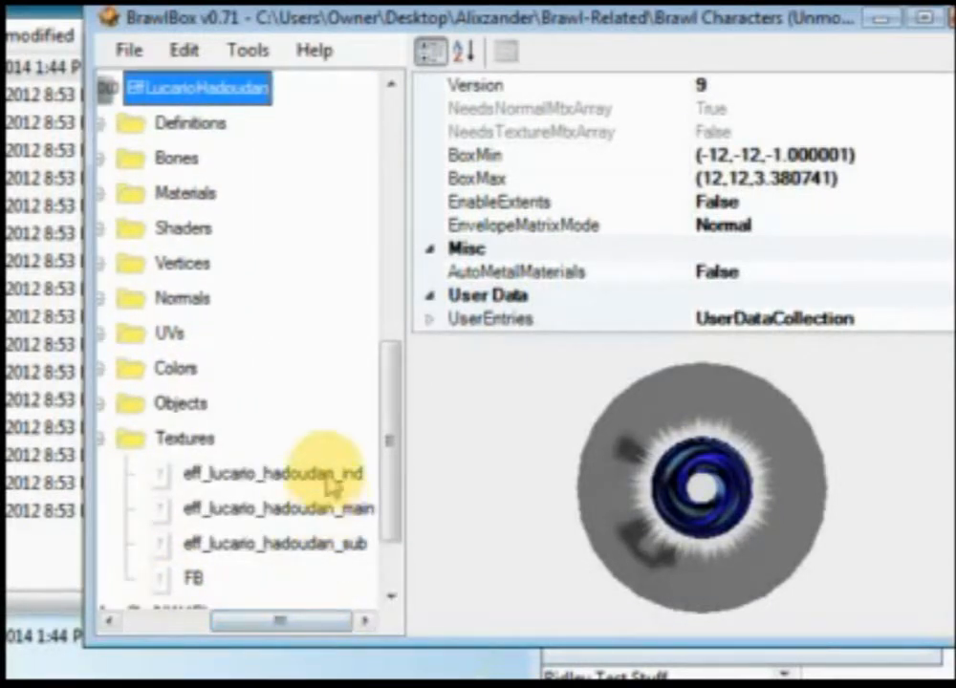
{"action": "left_click", "coordinate": [206, 473]}
{"action": "left_click", "coordinate": [212, 544]}
{"action": "left_click", "coordinate": [193, 577]}
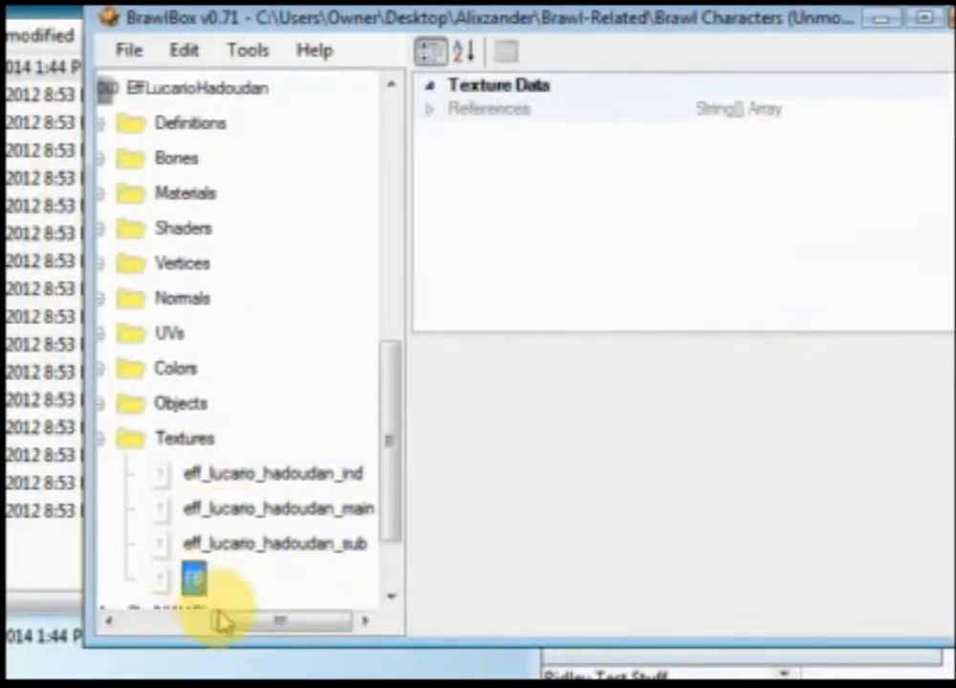
{"action": "left_click_drag", "start_coordinate": [216, 616], "coordinate": [227, 619]}
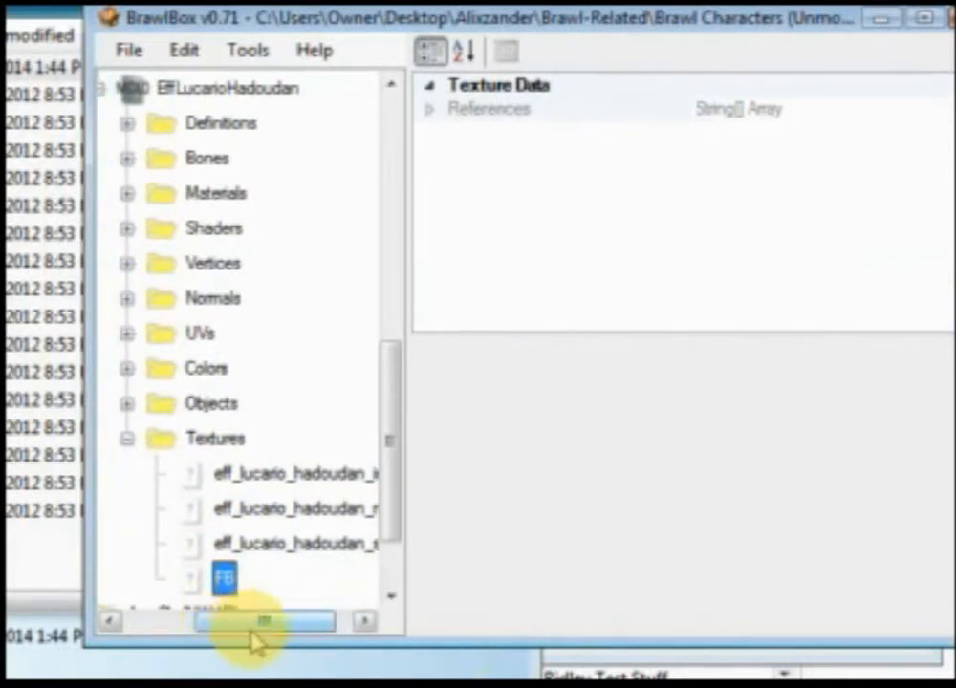
{"action": "left_click_drag", "start_coordinate": [283, 630], "coordinate": [262, 628]}
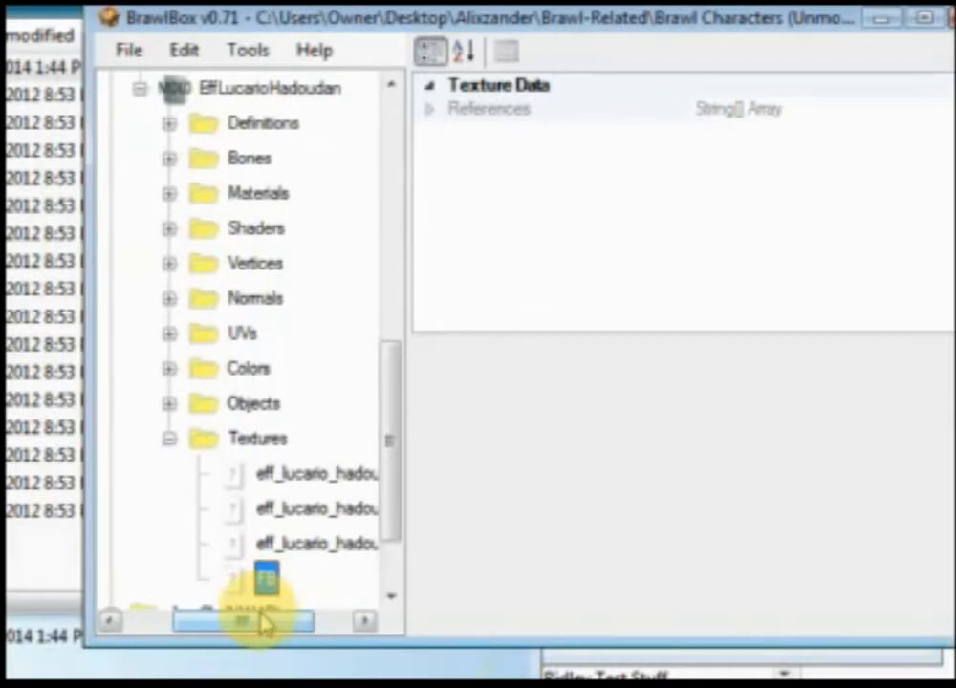
{"action": "left_click_drag", "start_coordinate": [261, 626], "coordinate": [251, 625]}
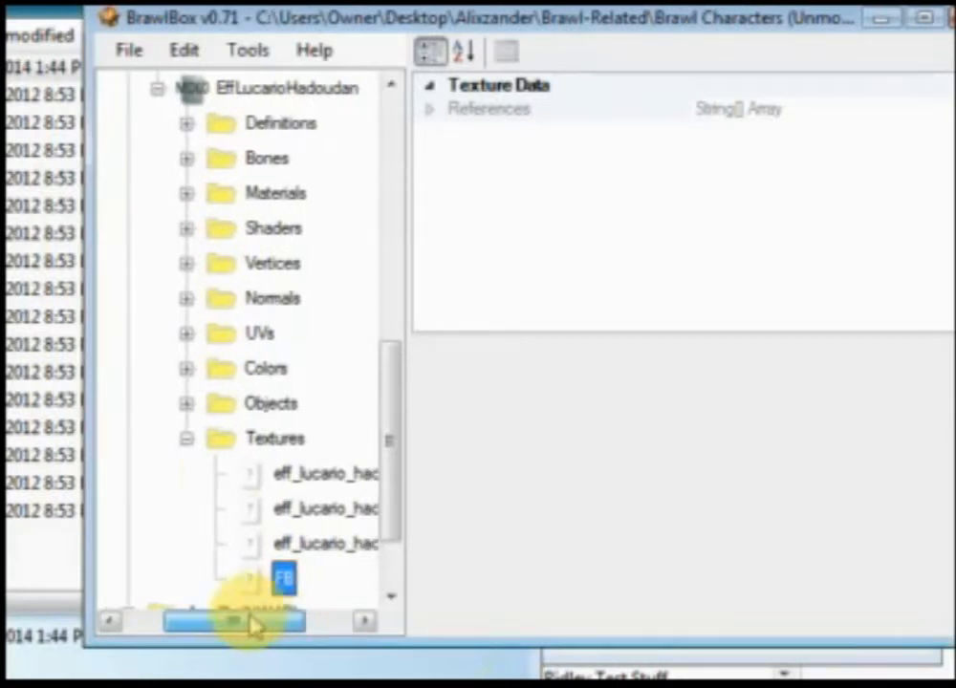
- Collapse the EffLucarioHadoudan model's Textures folder, preview the model again, and collapse it along with 3DModels(NW4R)
{"action": "double_click", "coordinate": [224, 444]}
{"action": "scroll", "coordinate": [198, 461], "scroll_direction": "up", "scroll_amount": 1}
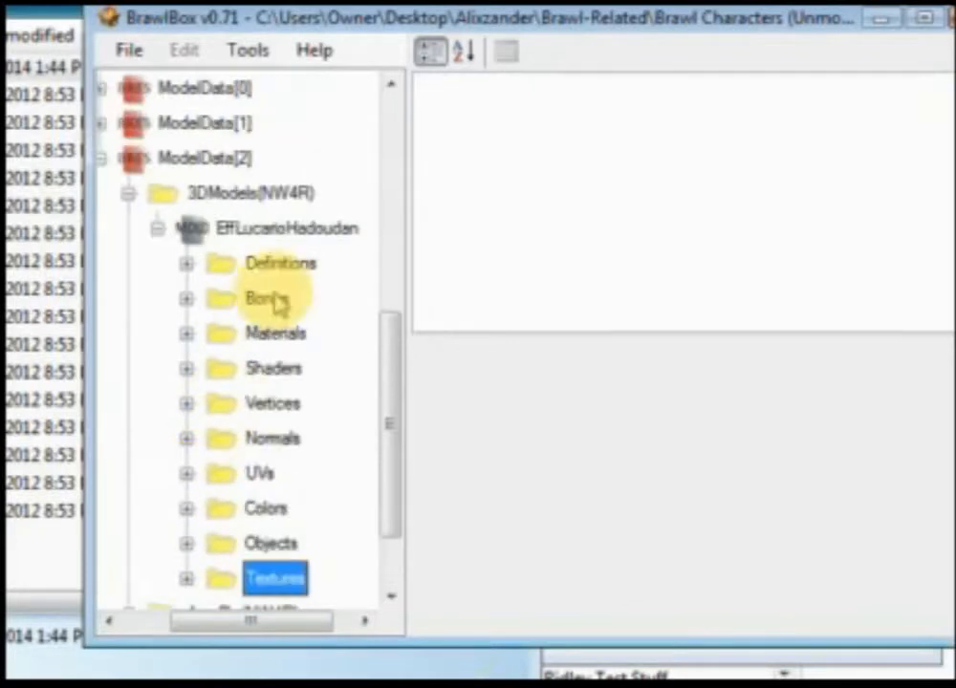
{"action": "left_click_drag", "start_coordinate": [287, 638], "coordinate": [393, 454]}
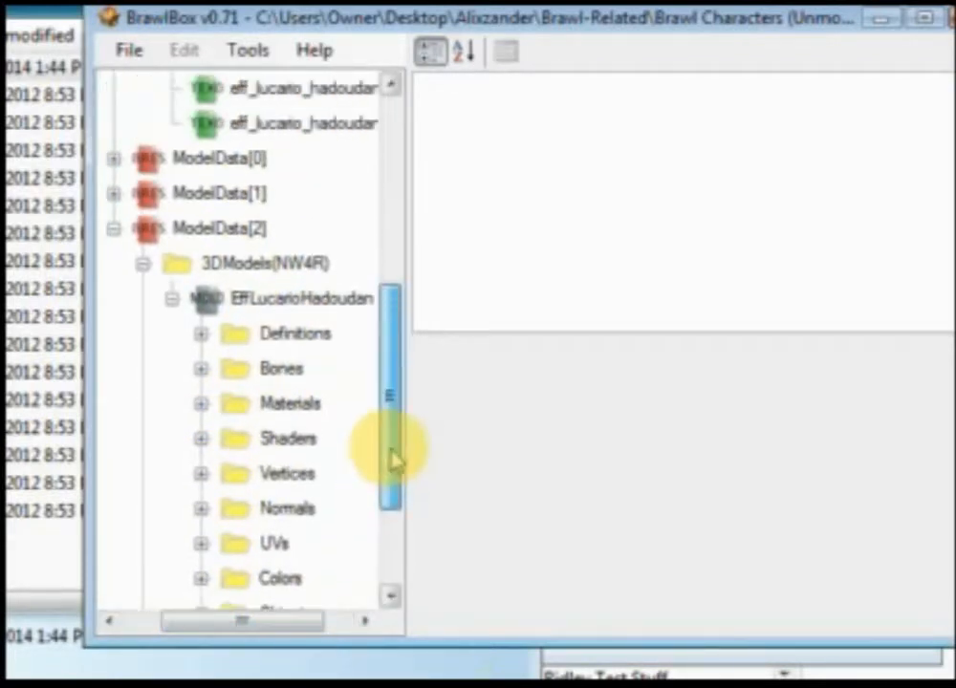
{"action": "left_click", "coordinate": [239, 301]}
{"action": "left_click", "coordinate": [172, 302]}
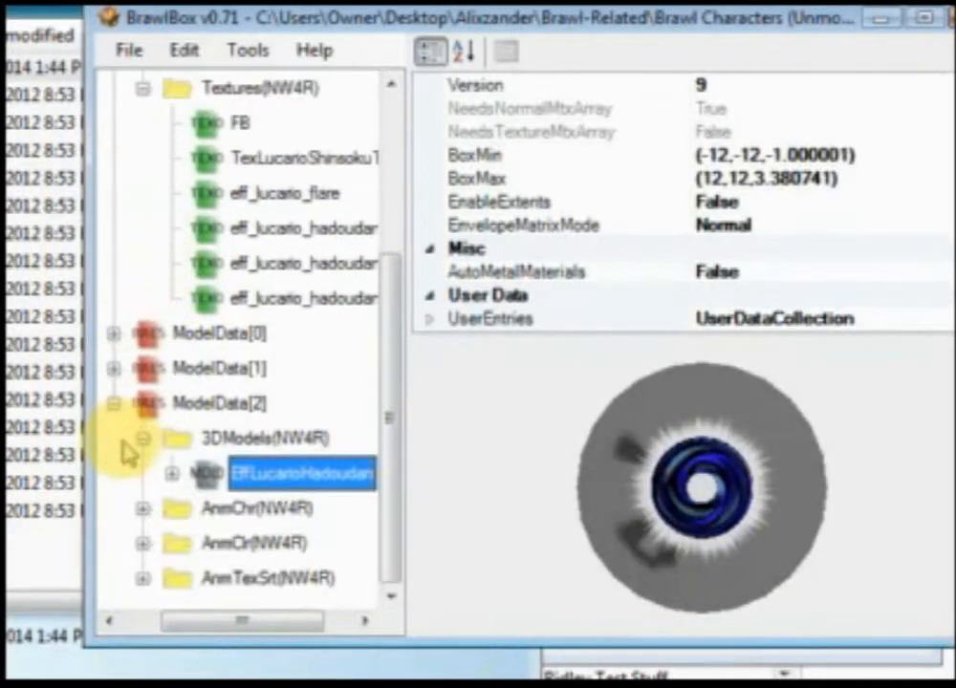
{"action": "left_click", "coordinate": [142, 439]}
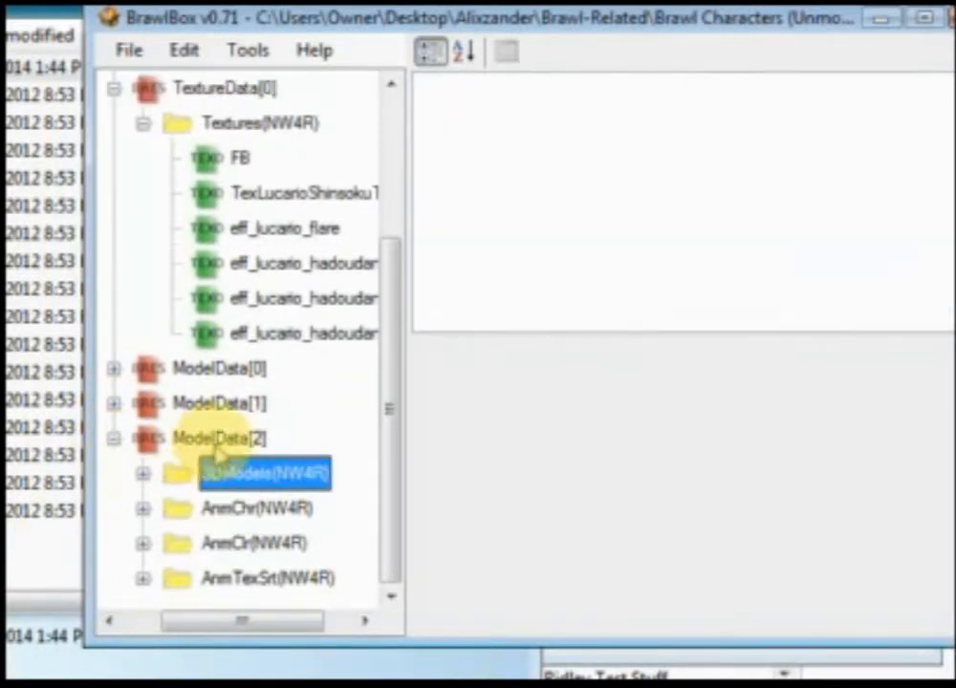
- Look through the 3DModels(NW4R) and AnmChr(NW4R) folders of ModelData[2], and collapse ModelData[2]
{"action": "left_click", "coordinate": [216, 439]}
{"action": "left_click", "coordinate": [142, 473]}
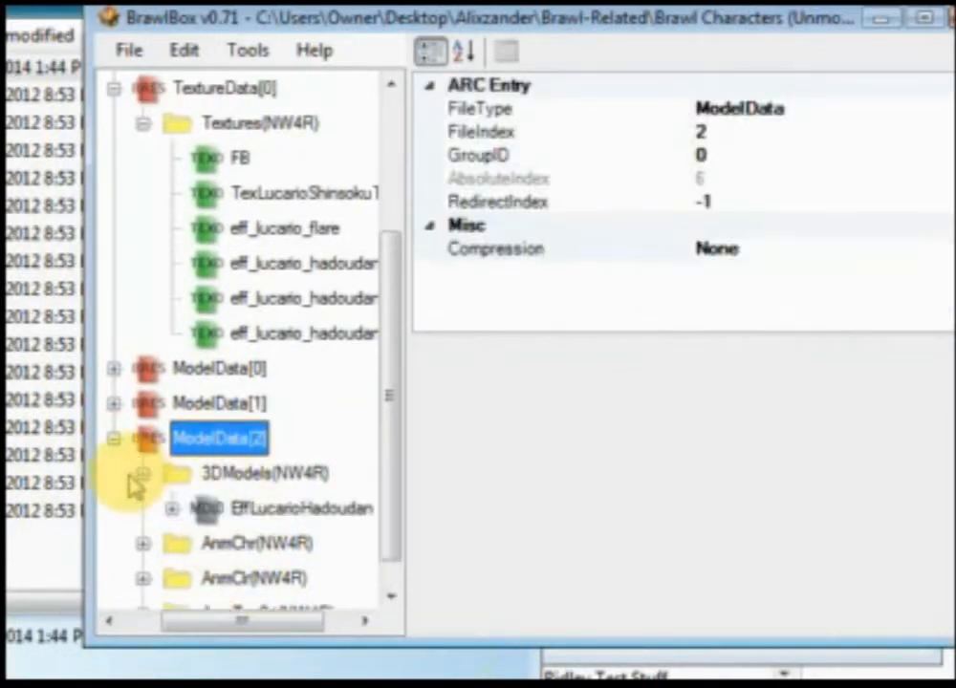
{"action": "left_click", "coordinate": [143, 473]}
{"action": "left_click", "coordinate": [142, 509]}
{"action": "left_click", "coordinate": [142, 508]}
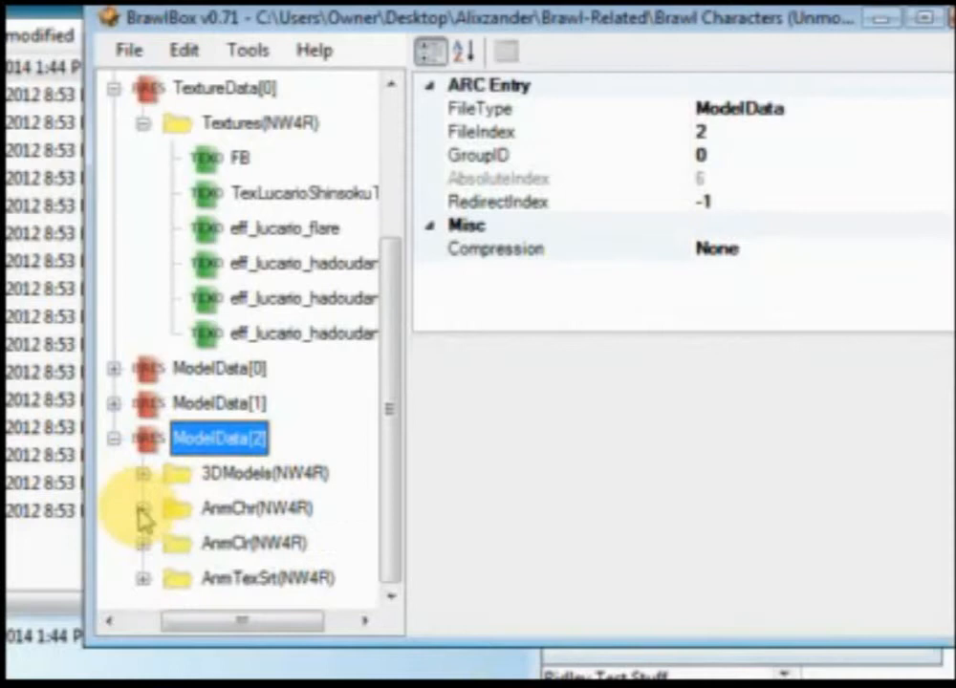
{"action": "left_click", "coordinate": [113, 439]}
- Export the FB texture from TextureData[0] as FB.png into the PSA Class folder, and collapse TextureData[0]
{"action": "left_click", "coordinate": [234, 301]}
{"action": "right_click", "coordinate": [230, 300]}
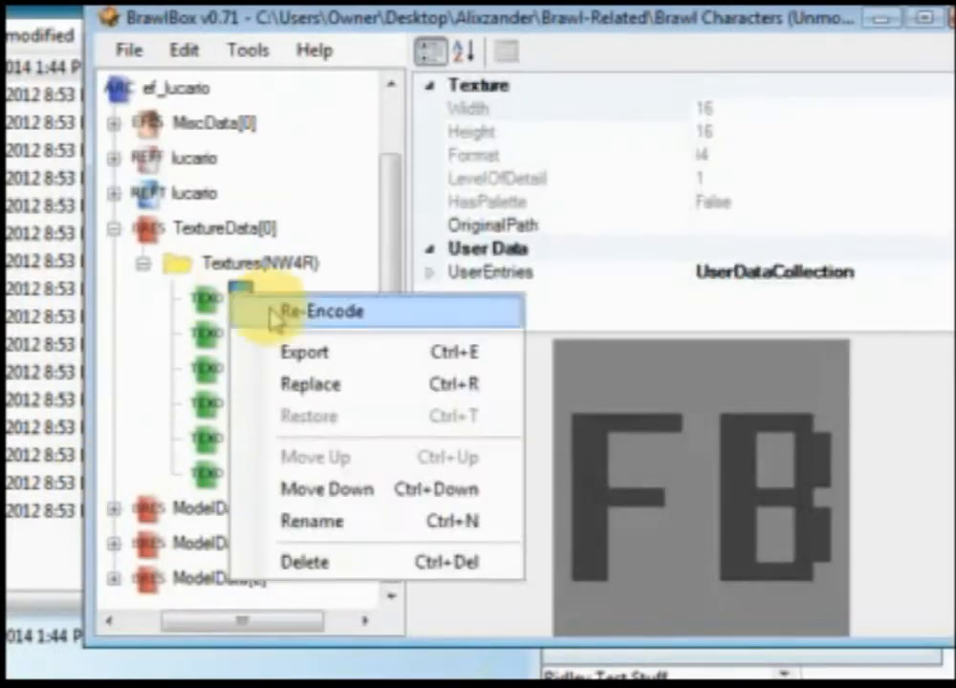
{"action": "left_click", "coordinate": [305, 352]}
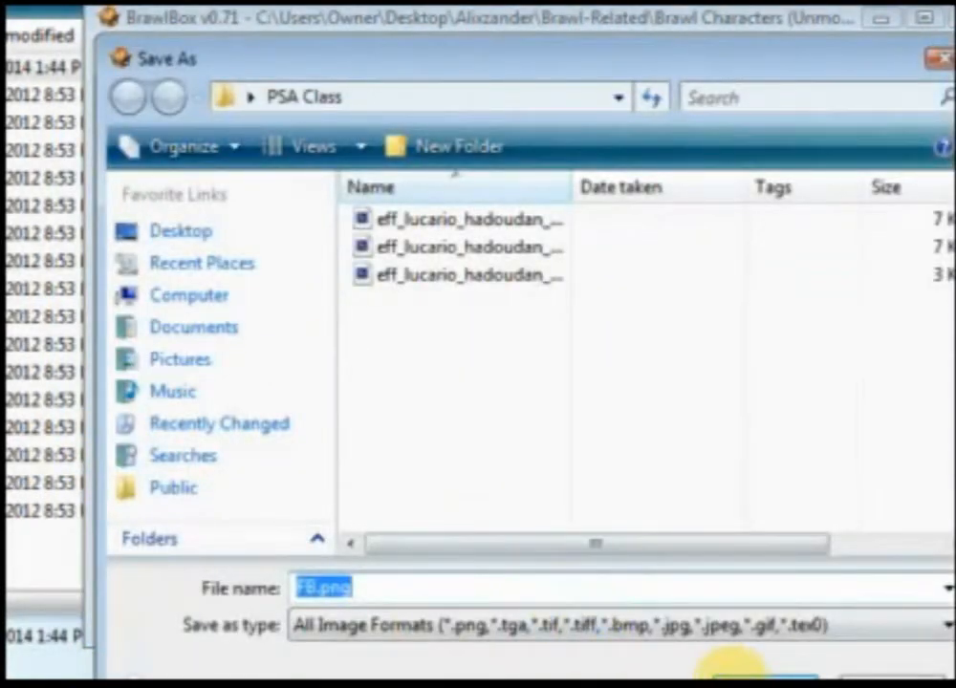
{"action": "left_click", "coordinate": [734, 665]}
{"action": "left_click_drag", "start_coordinate": [309, 625], "coordinate": [256, 623]}
{"action": "left_click", "coordinate": [203, 265]}
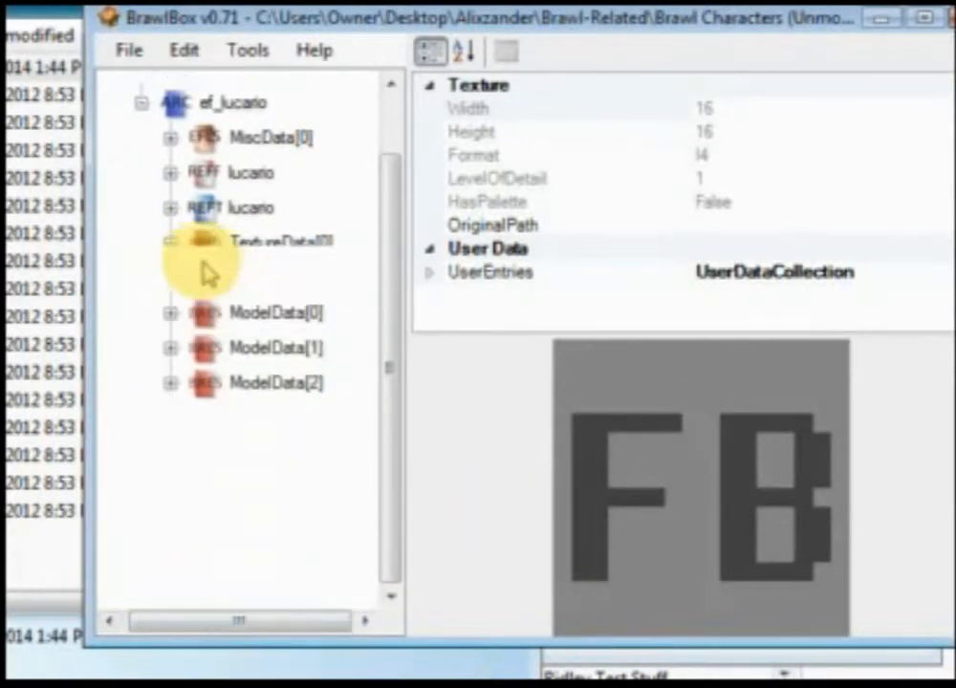
{"action": "left_click", "coordinate": [176, 297]}
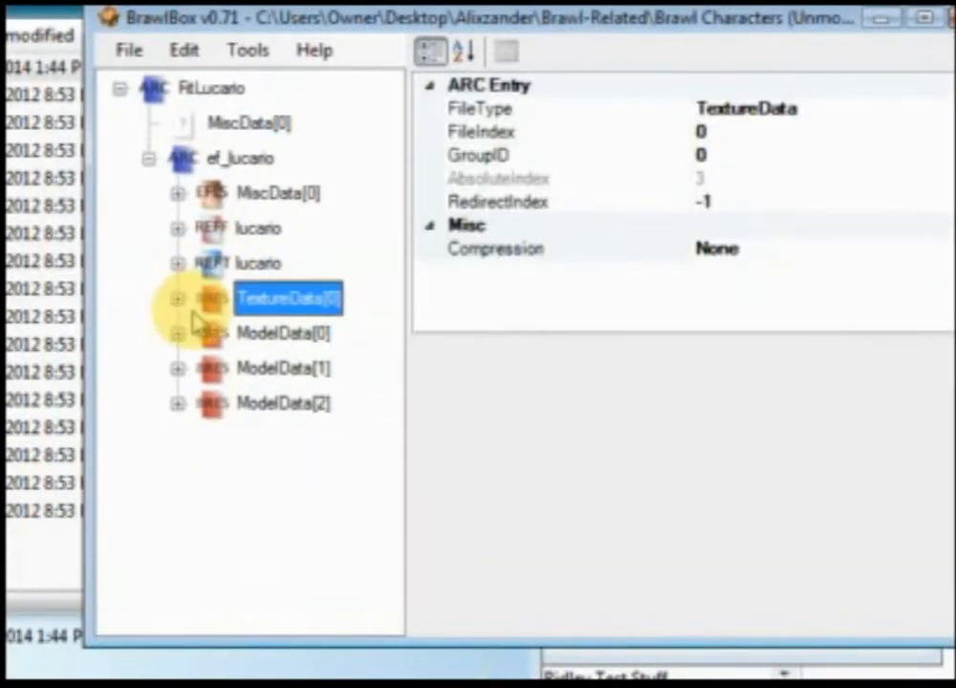
- Expand the lucario REFF entry, select PtcLucarioHadou, and expand ef_lucario's MiscData[0] to compare the effect names
{"action": "left_click", "coordinate": [177, 228]}
{"action": "left_click_drag", "start_coordinate": [238, 623], "coordinate": [270, 634]}
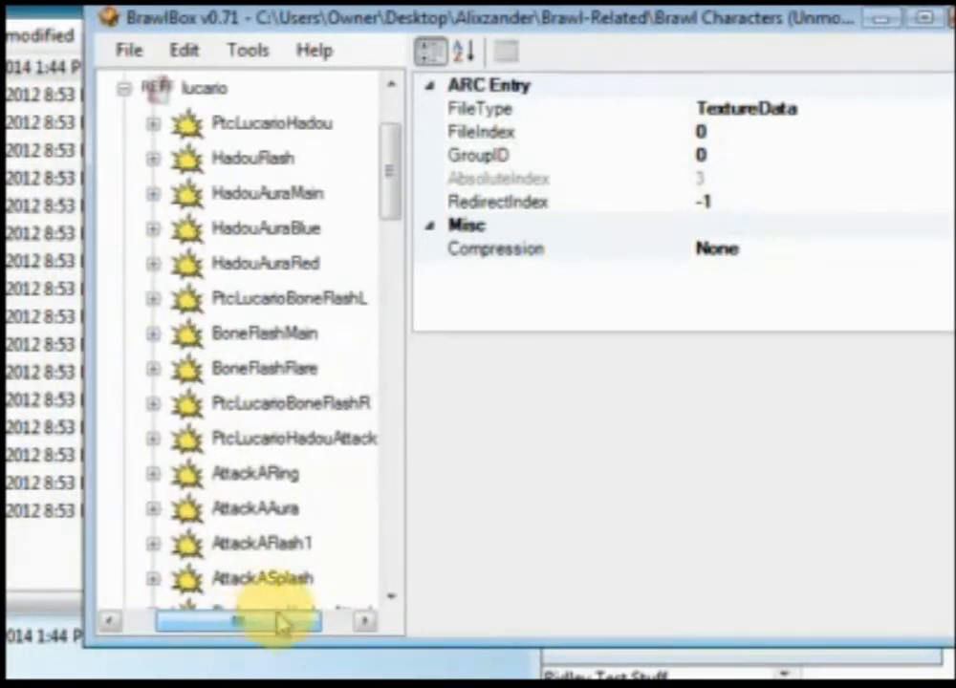
{"action": "left_click", "coordinate": [287, 124]}
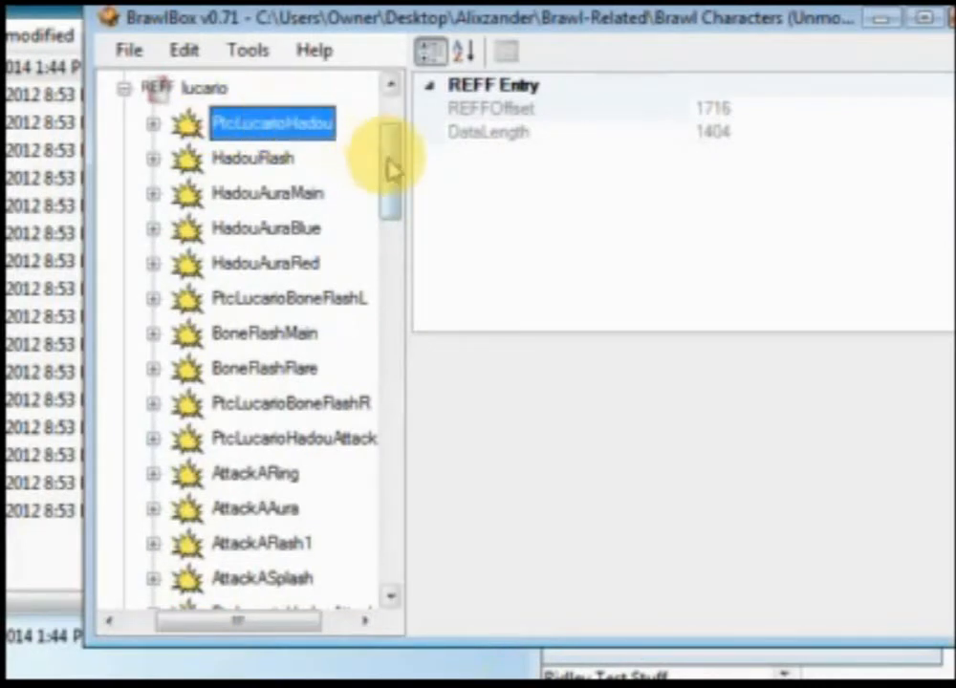
{"action": "left_click_drag", "start_coordinate": [390, 170], "coordinate": [390, 145]}
{"action": "left_click", "coordinate": [125, 159]}
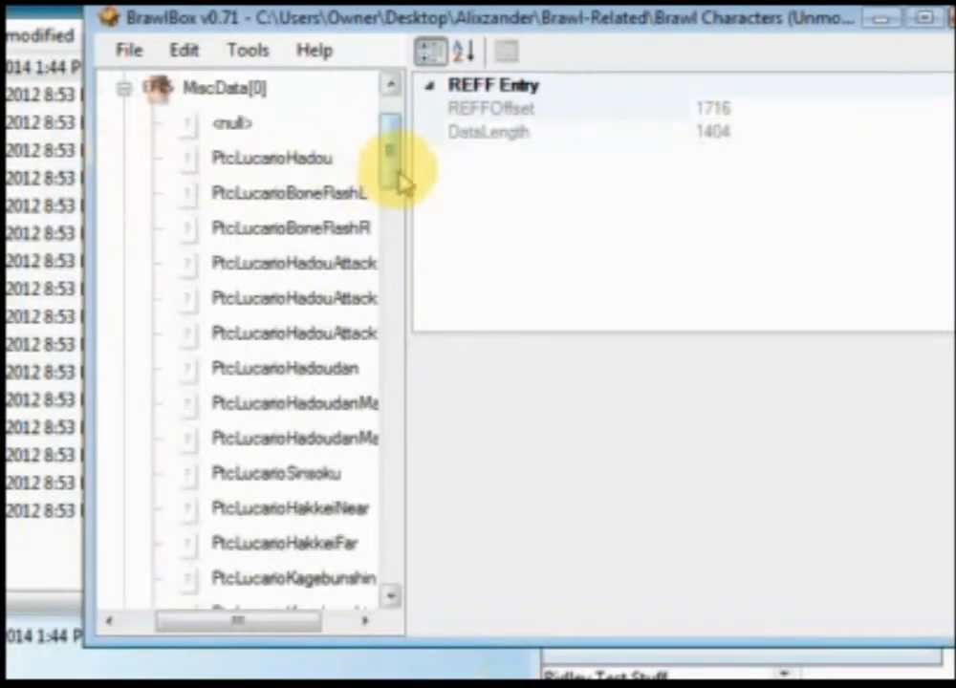
- Compare the EFLS properties of the PtcLucarioBoneFlashR, PtcLucarioHadouAttackA and PtcLucarioHadoudan entries in MiscData[0]
{"action": "scroll", "coordinate": [399, 172], "scroll_direction": "down", "scroll_amount": 1}
{"action": "left_click", "coordinate": [315, 132]}
{"action": "left_click", "coordinate": [314, 192]}
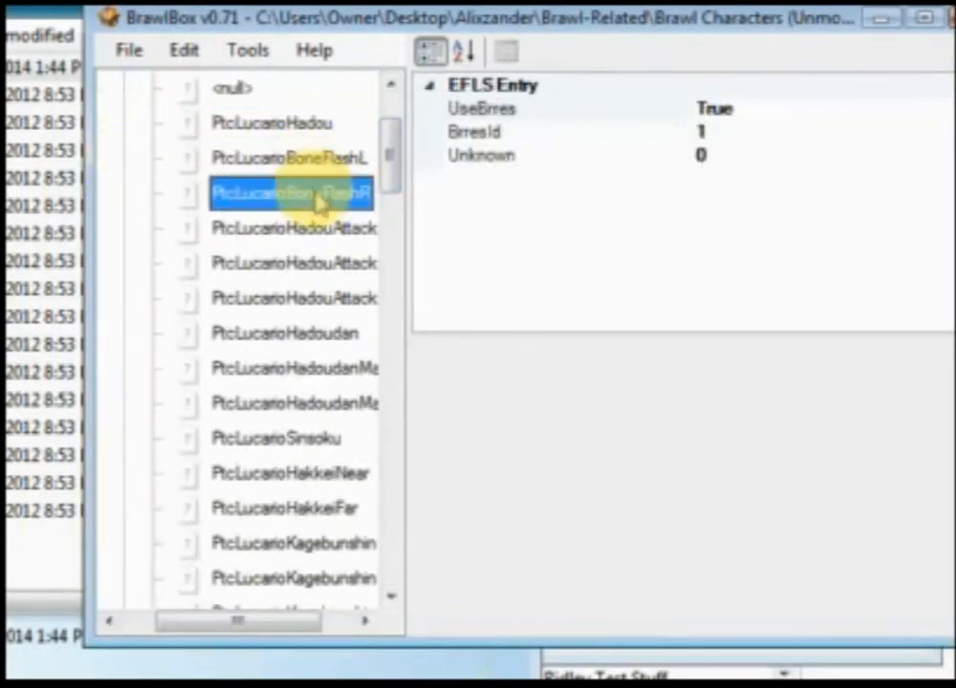
{"action": "left_click", "coordinate": [314, 228]}
{"action": "left_click", "coordinate": [301, 334]}
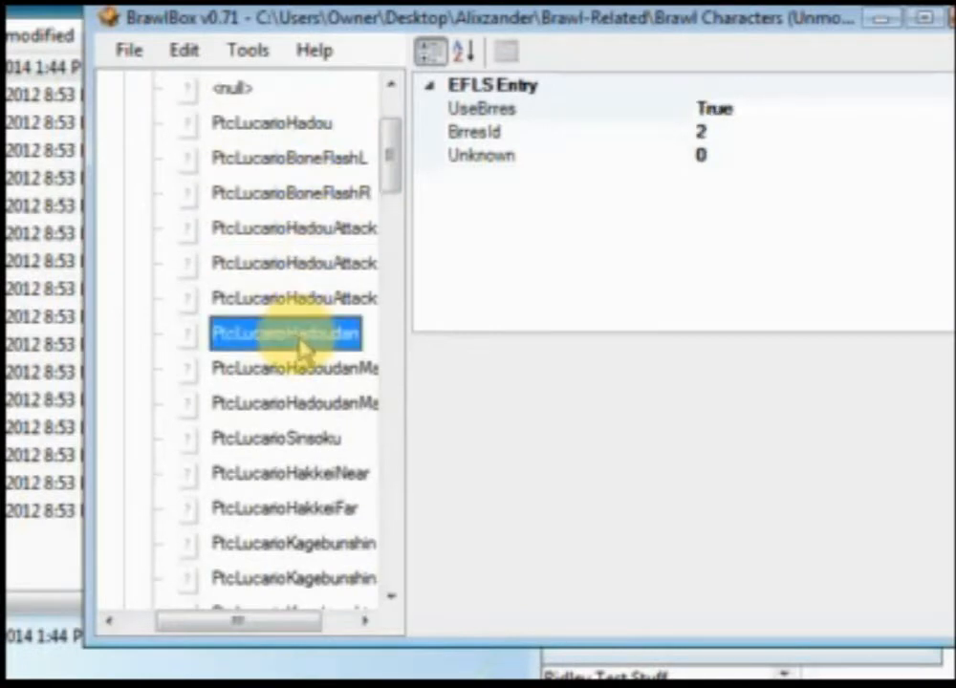
{"action": "left_click_drag", "start_coordinate": [260, 621], "coordinate": [313, 621]}
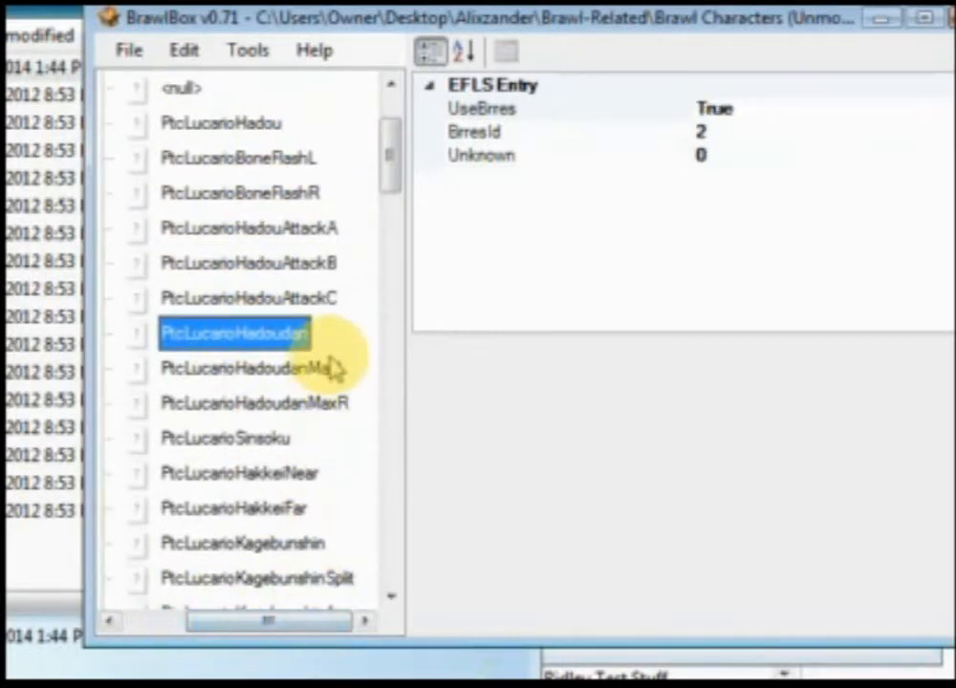
- Check the EFLS properties of the entries from PtcLucarioHadoudanMaxL through PtcLucarioKagebunshin for their UseBrres and BrresId settings
{"action": "left_click", "coordinate": [331, 367]}
{"action": "left_click", "coordinate": [328, 401]}
{"action": "left_click", "coordinate": [303, 438]}
{"action": "left_click", "coordinate": [311, 473]}
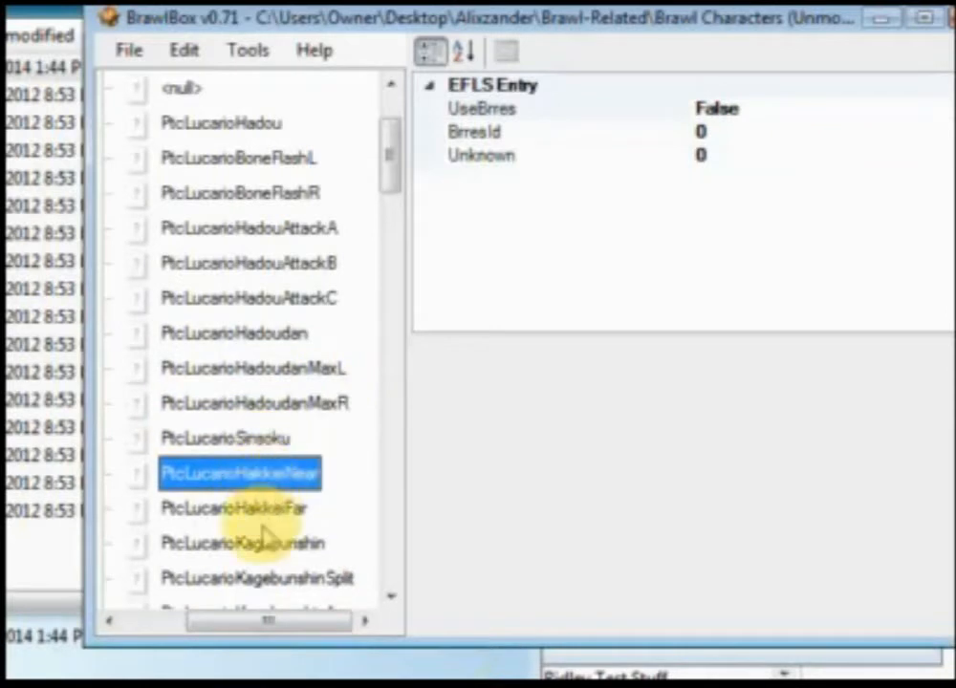
{"action": "left_click", "coordinate": [330, 504]}
{"action": "scroll", "coordinate": [320, 468], "scroll_direction": "down", "scroll_amount": 1}
{"action": "left_click", "coordinate": [313, 438]}
{"action": "scroll", "coordinate": [310, 383], "scroll_direction": "up", "scroll_amount": 2}
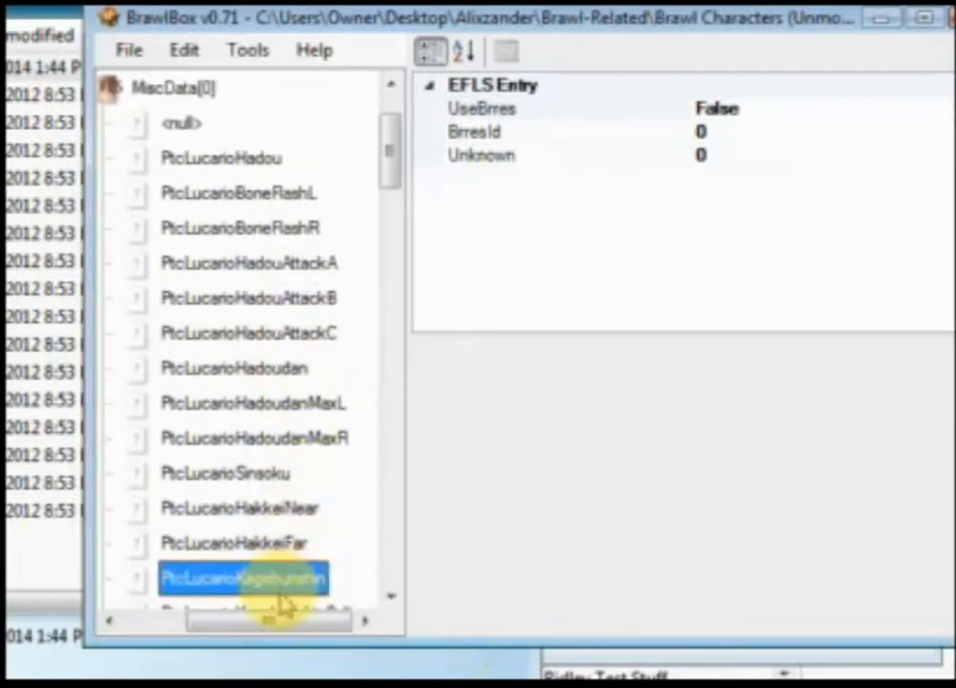
{"action": "scroll", "coordinate": [305, 564], "scroll_direction": "down", "scroll_amount": 1}
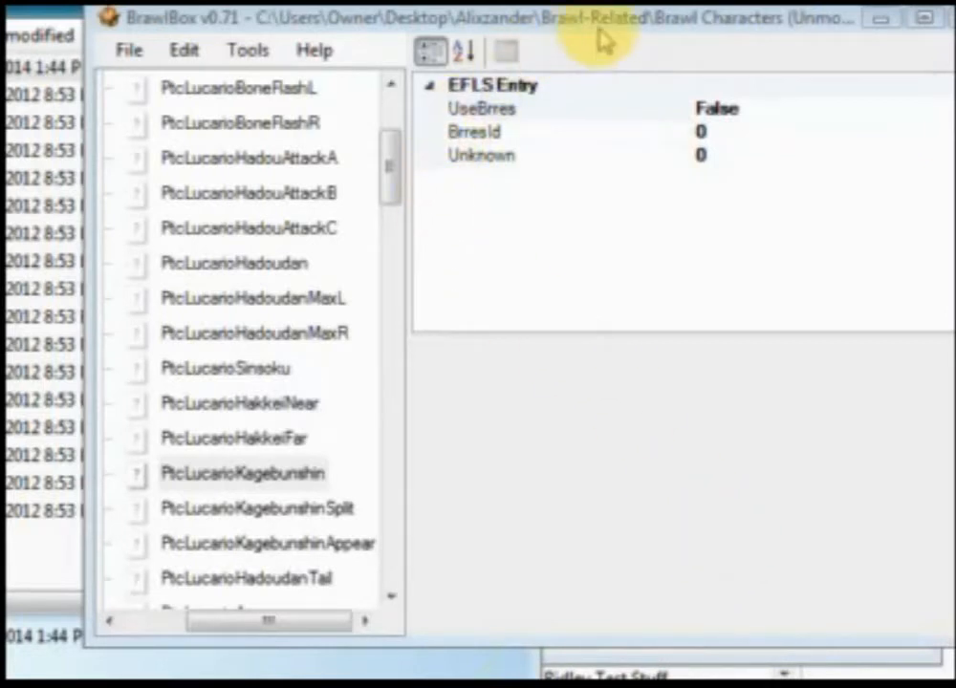
- Select ModelData[2] at the end of ef_lucario and check its FileIndex property
{"action": "left_click_drag", "start_coordinate": [598, 26], "coordinate": [530, 39]}
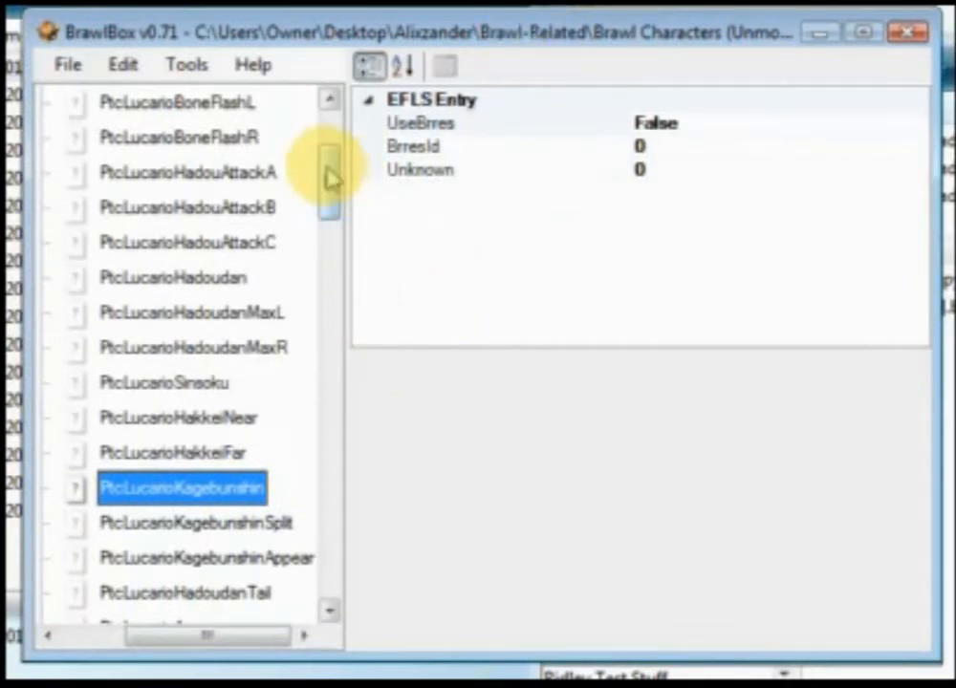
{"action": "left_click_drag", "start_coordinate": [329, 177], "coordinate": [324, 565]}
{"action": "left_click_drag", "start_coordinate": [206, 640], "coordinate": [168, 638]}
{"action": "left_click", "coordinate": [115, 594]}
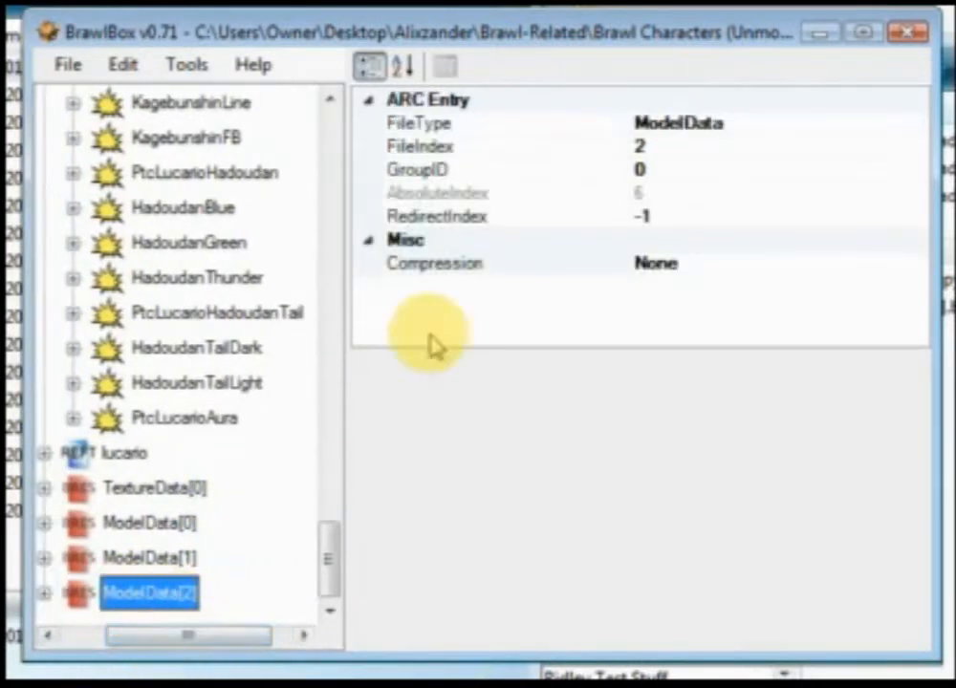
{"action": "left_click", "coordinate": [585, 151]}
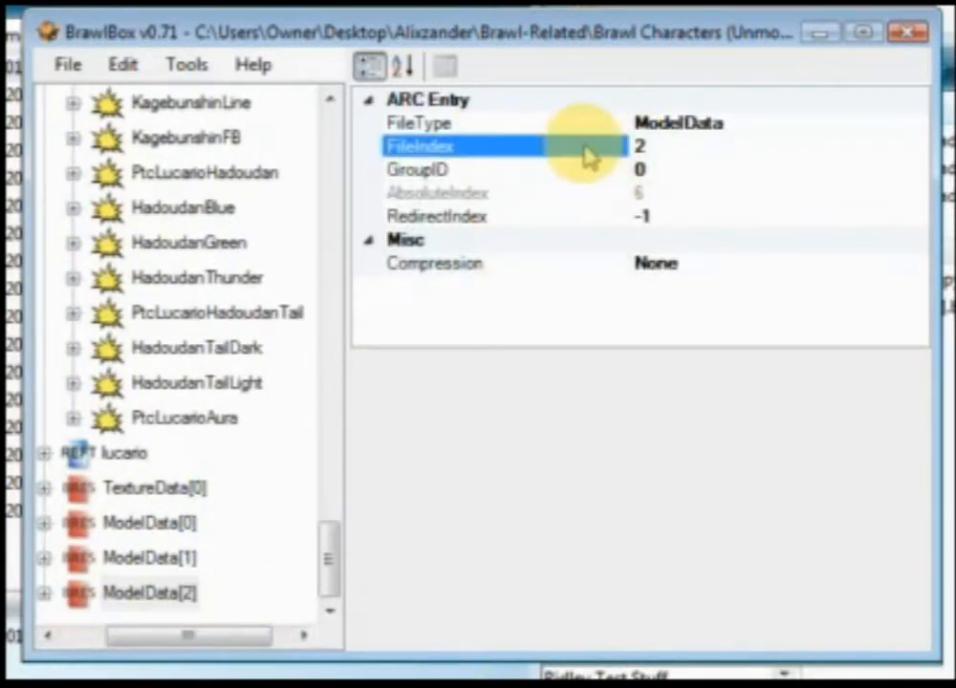
{"action": "left_click", "coordinate": [143, 595]}
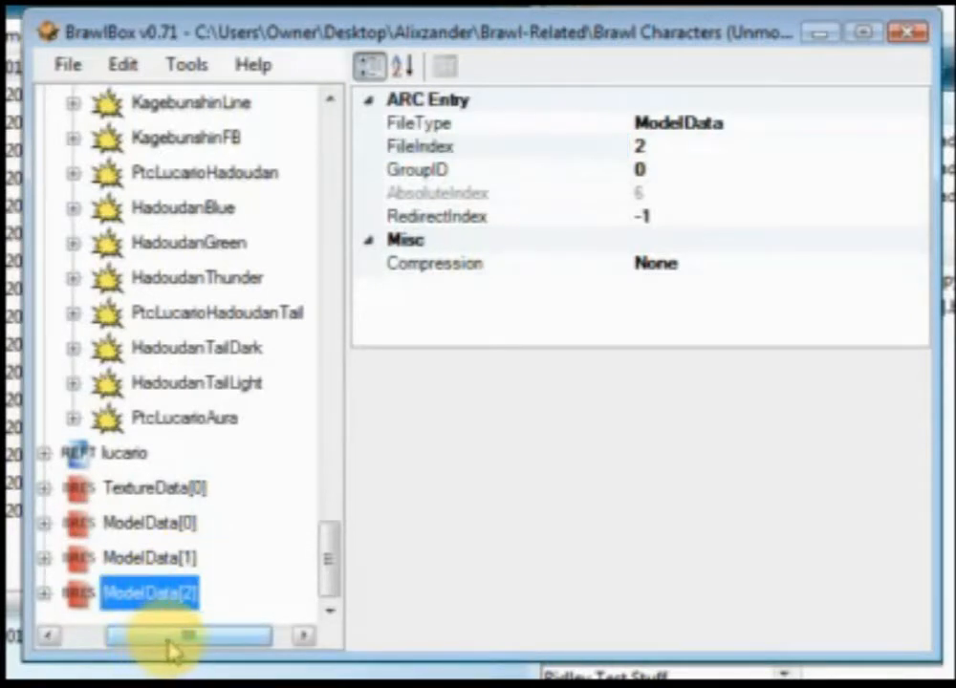
- Return to ef_lucario's MiscData[0] and compare the BrresId of PtcLucarioHadoudan with the BoneFlashR and HadouAttack entries
{"action": "left_click_drag", "start_coordinate": [169, 640], "coordinate": [200, 639]}
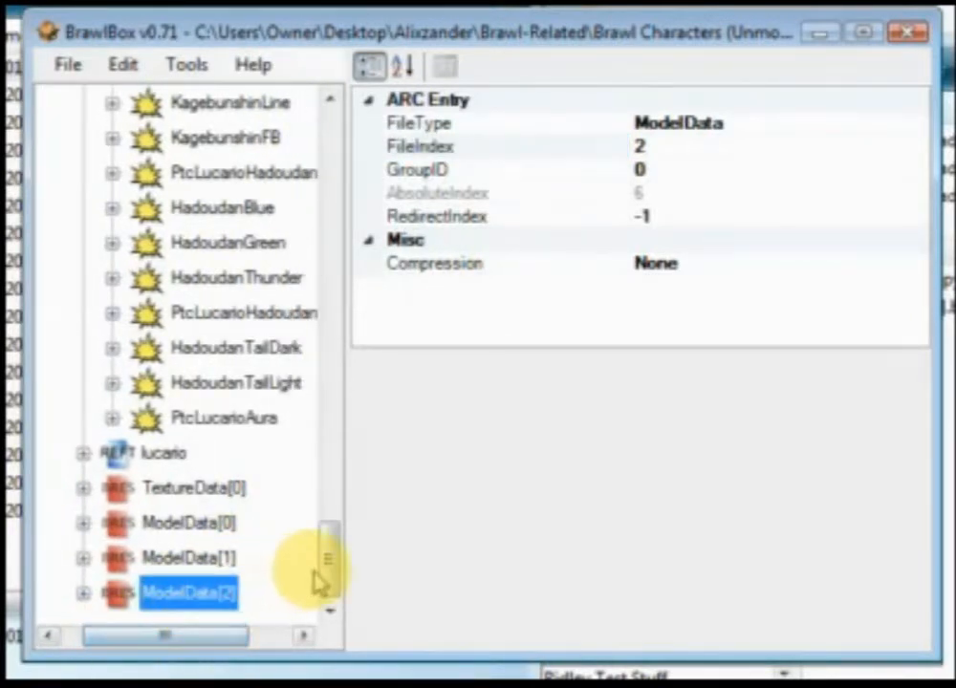
{"action": "left_click_drag", "start_coordinate": [319, 578], "coordinate": [357, 149]}
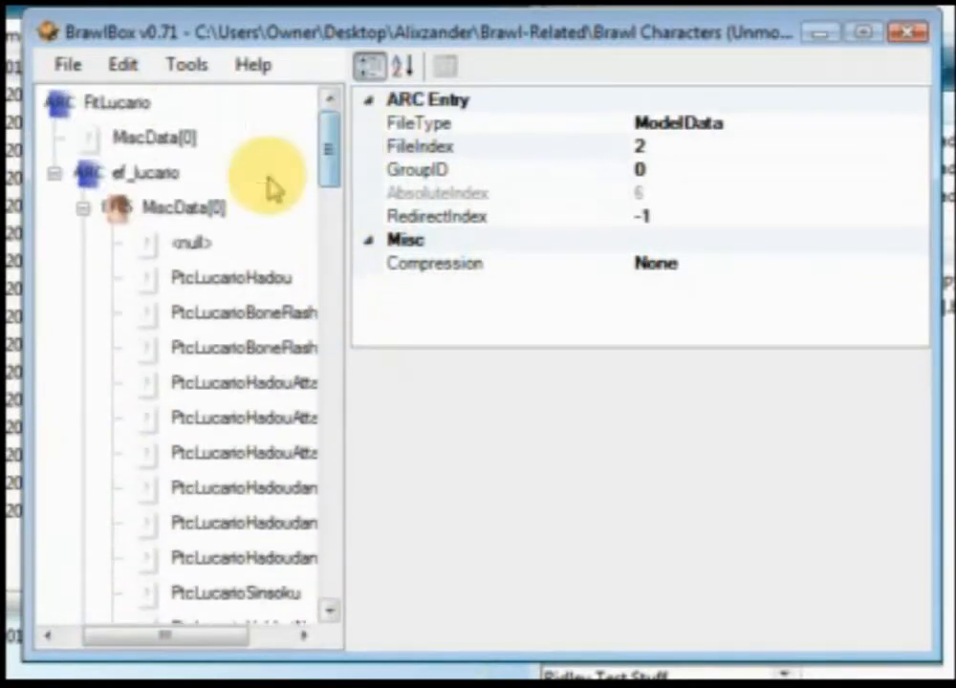
{"action": "left_click", "coordinate": [184, 207]}
{"action": "left_click_drag", "start_coordinate": [202, 640], "coordinate": [260, 613]}
{"action": "left_click", "coordinate": [200, 418]}
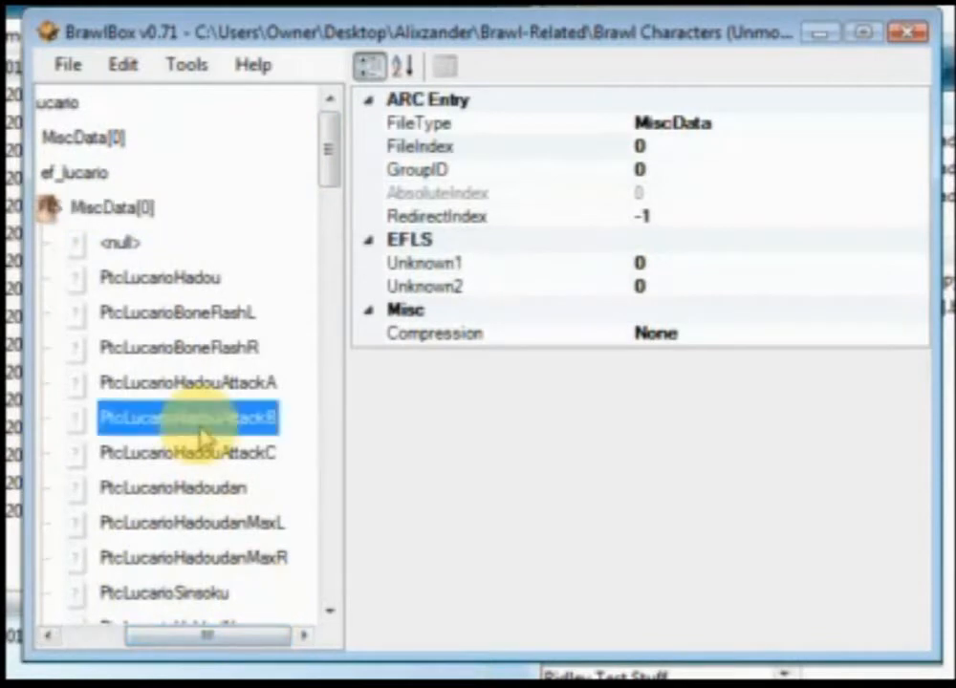
{"action": "left_click", "coordinate": [192, 347]}
{"action": "left_click", "coordinate": [192, 383]}
{"action": "left_click", "coordinate": [192, 418]}
{"action": "left_click", "coordinate": [194, 453]}
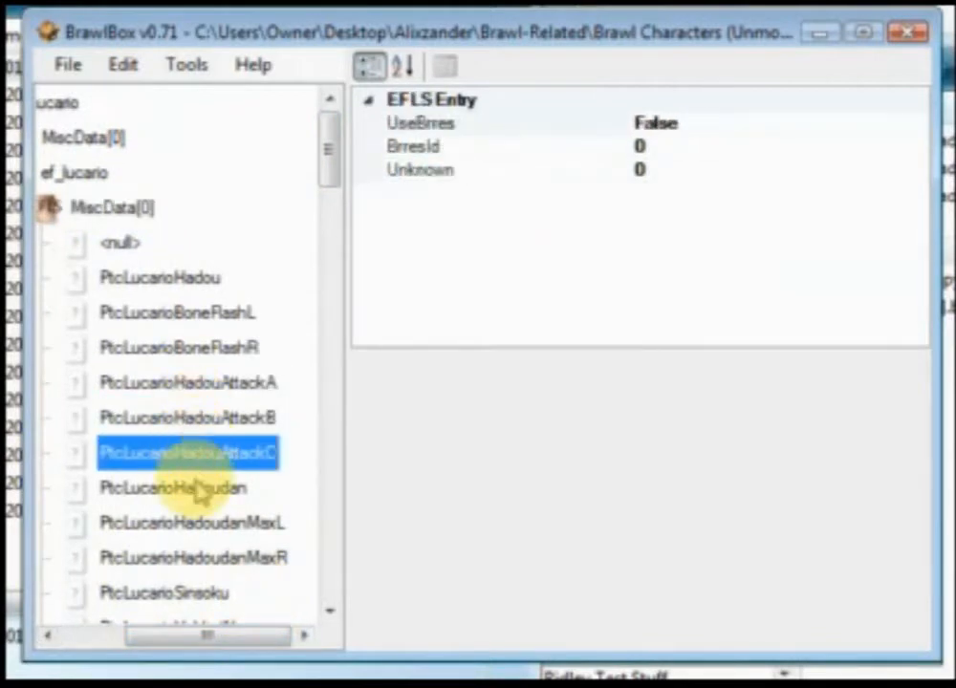
{"action": "left_click", "coordinate": [196, 487]}
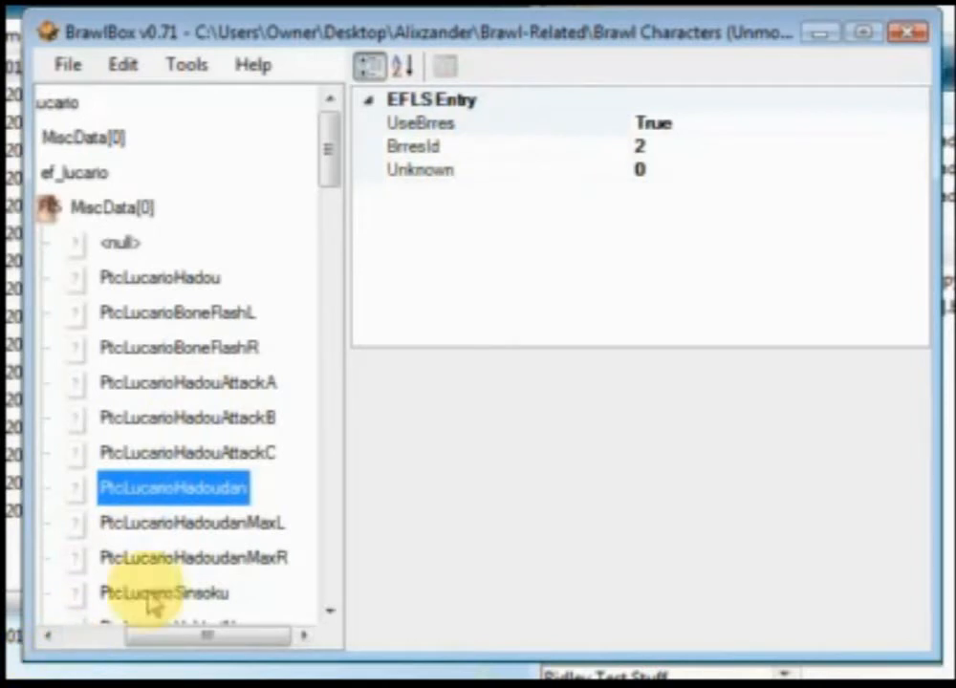
{"action": "left_click", "coordinate": [17, 661]}
{"action": "left_click", "coordinate": [662, 541]}
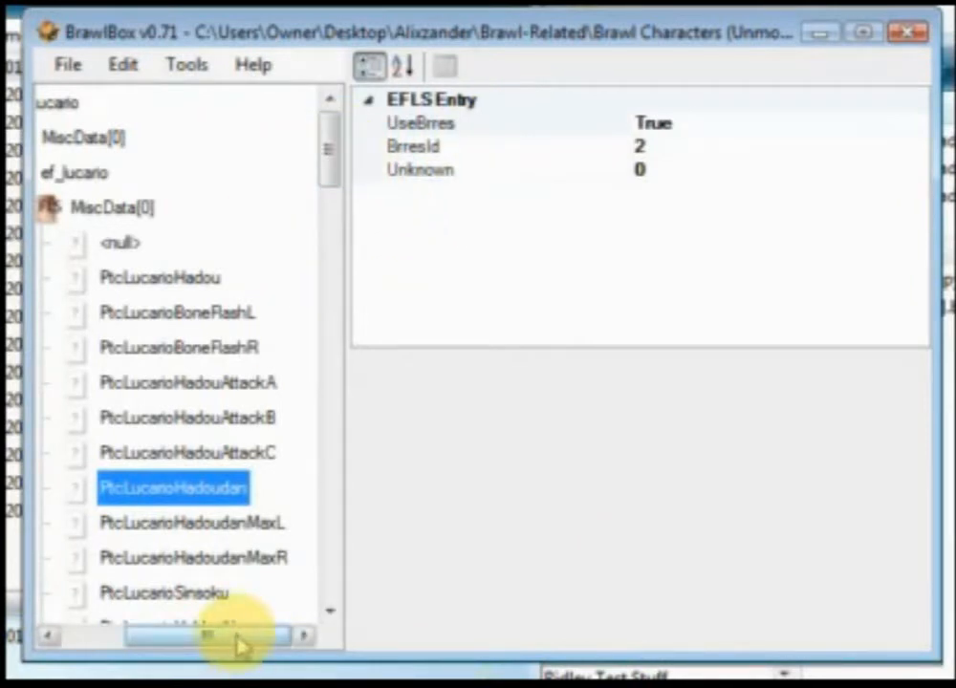
{"action": "left_click_drag", "start_coordinate": [239, 639], "coordinate": [223, 636]}
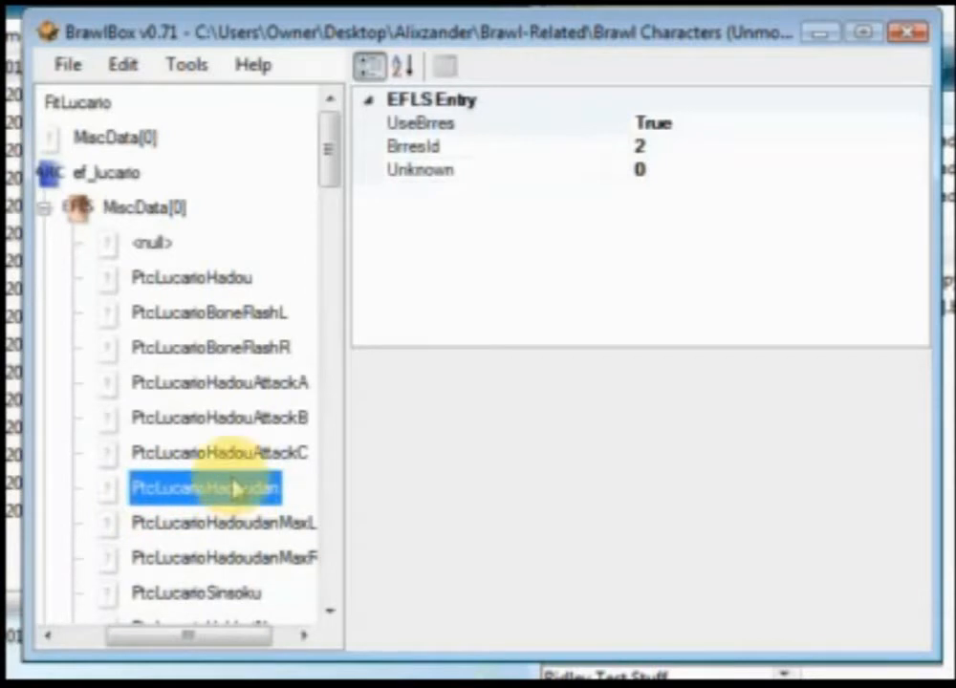
- Collapse ef_lucario's MiscData[0] and select PtcLucarioHadou in the lucario REFF group
{"action": "left_click", "coordinate": [44, 207]}
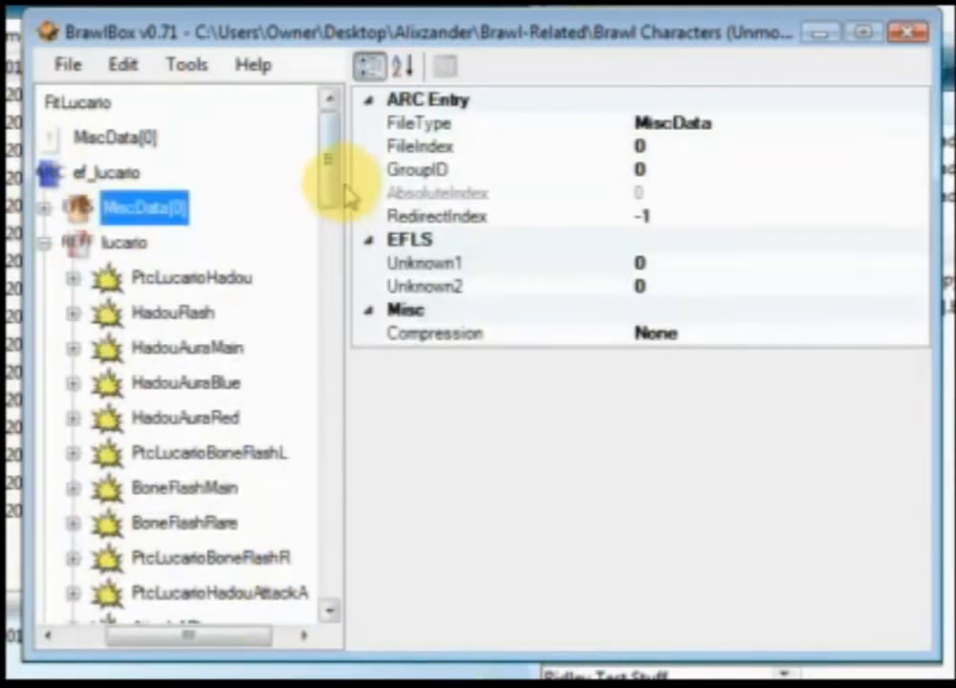
{"action": "mouse_move", "coordinate": [329, 176]}
{"action": "left_mouse_down"}
{"action": "mouse_move", "coordinate": [328, 214]}
{"action": "mouse_move", "coordinate": [333, 187]}
{"action": "mouse_move", "coordinate": [320, 181]}
{"action": "left_mouse_up"}
{"action": "left_click", "coordinate": [190, 277]}
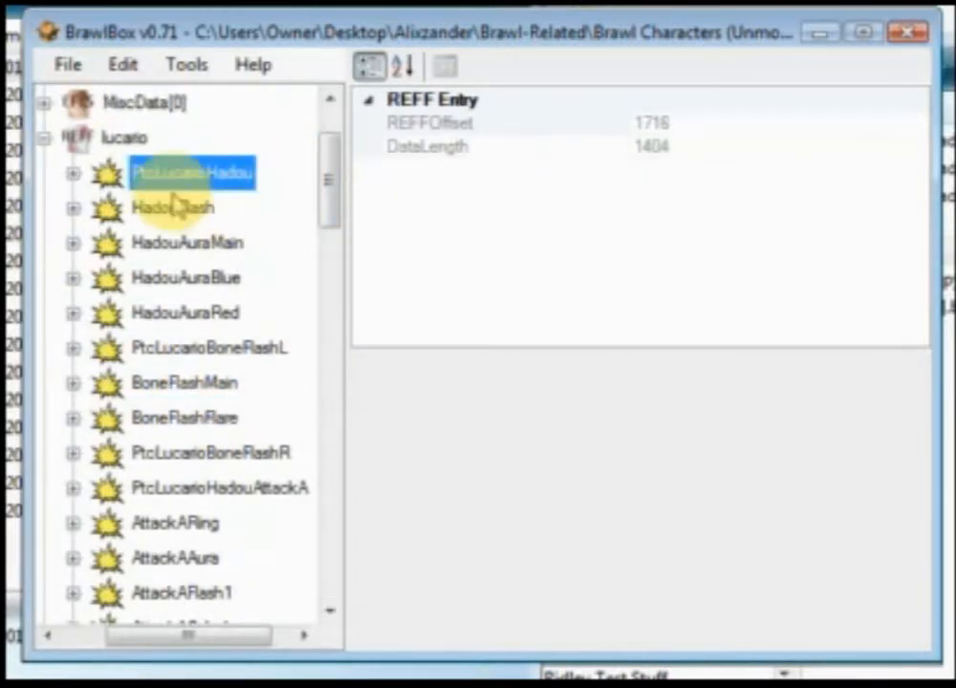
{"action": "mouse_move", "coordinate": [332, 194]}
{"action": "left_mouse_down"}
{"action": "mouse_move", "coordinate": [329, 298]}
{"action": "mouse_move", "coordinate": [331, 187]}
{"action": "left_mouse_up"}
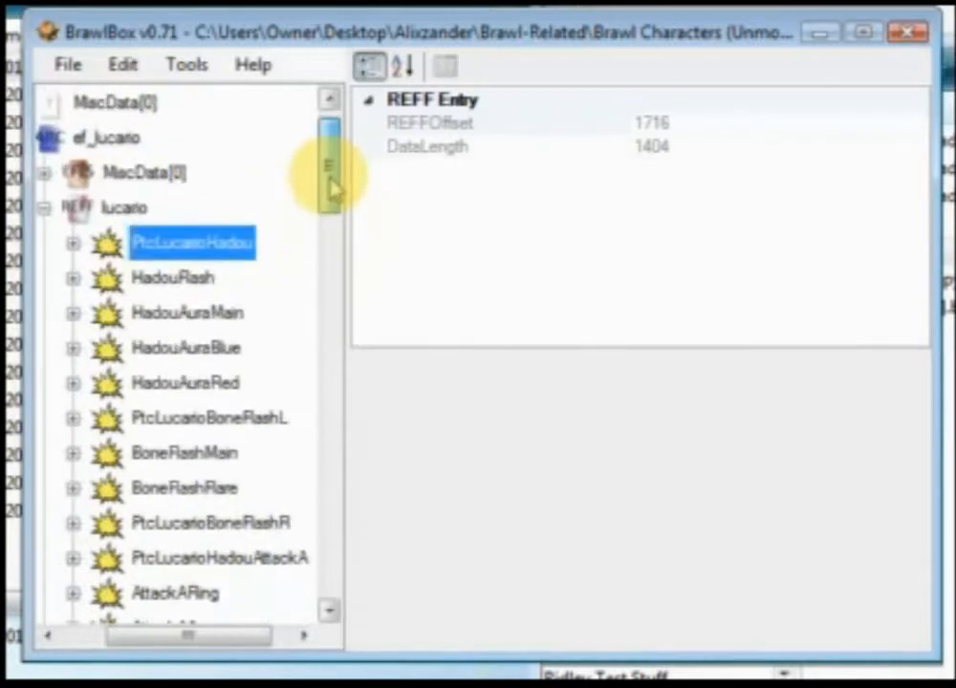
- Reopen MiscData[0], check the EFLS properties of the Kagebunshin and HadoudanTail entries, and collapse it again
{"action": "left_click", "coordinate": [49, 174]}
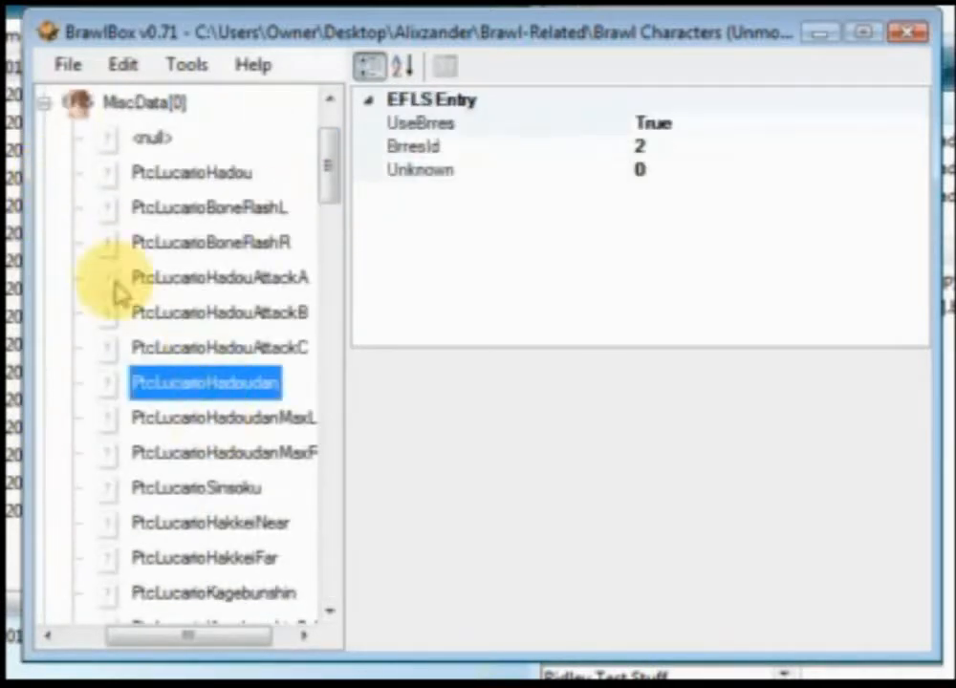
{"action": "scroll", "coordinate": [234, 430], "scroll_direction": "down", "scroll_amount": 1}
{"action": "left_click", "coordinate": [224, 390]}
{"action": "left_click", "coordinate": [224, 489]}
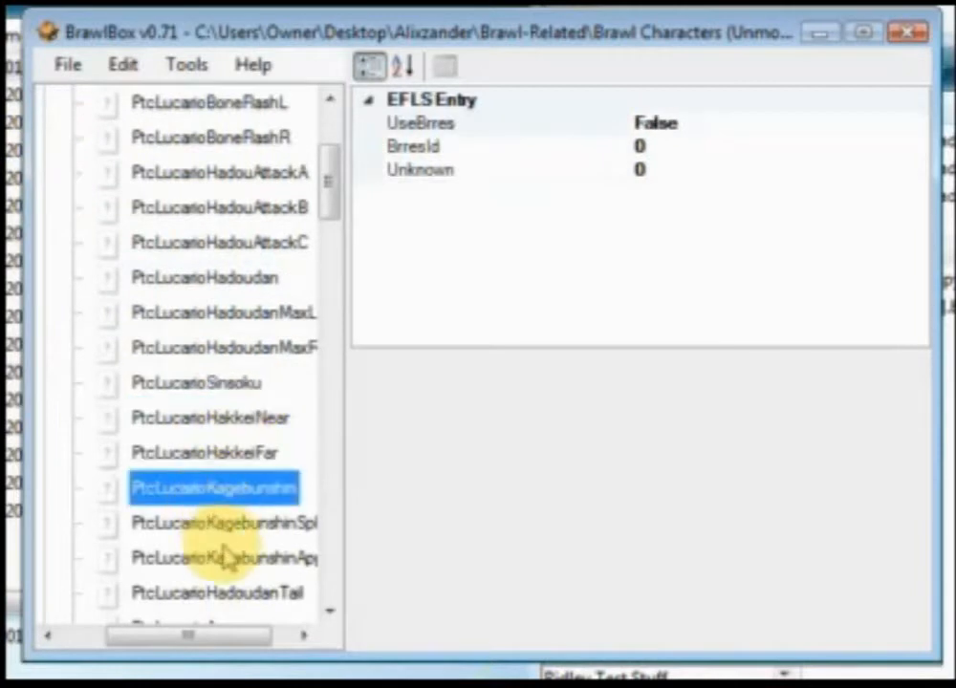
{"action": "scroll", "coordinate": [227, 536], "scroll_direction": "down", "scroll_amount": 1}
{"action": "left_click", "coordinate": [224, 522]}
{"action": "left_click", "coordinate": [271, 455]}
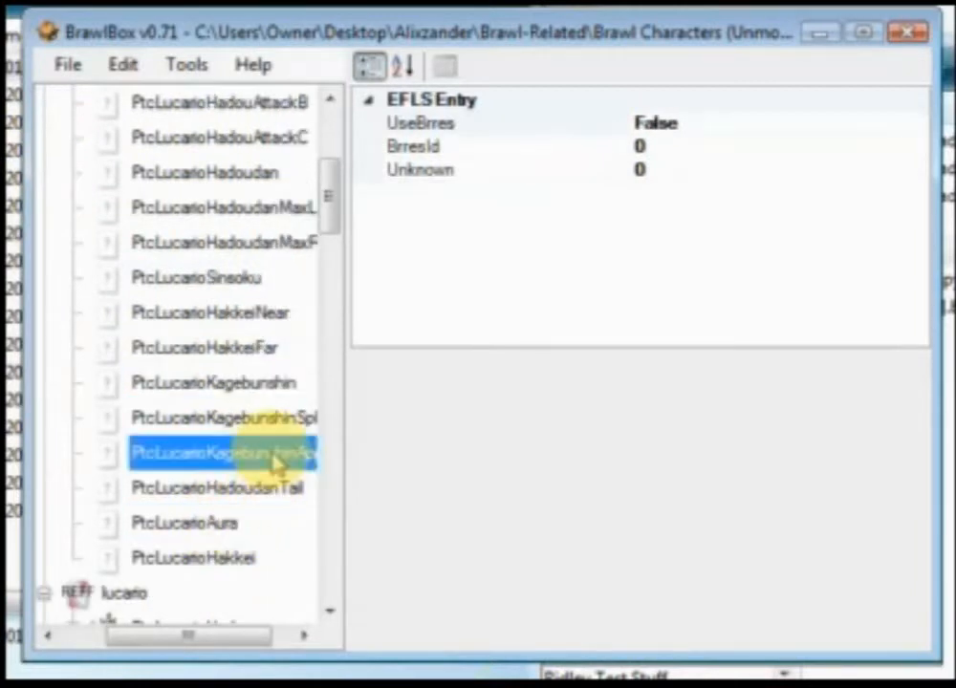
{"action": "left_click", "coordinate": [271, 418]}
{"action": "left_click", "coordinate": [265, 489]}
{"action": "scroll", "coordinate": [244, 494], "scroll_direction": "up", "scroll_amount": 2}
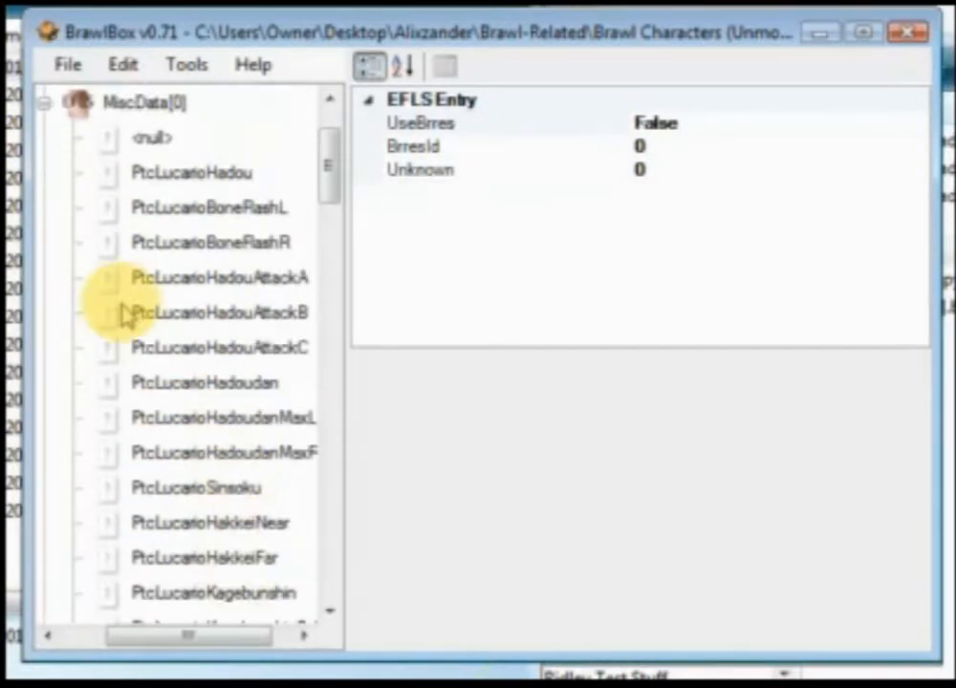
{"action": "left_click", "coordinate": [44, 102]}
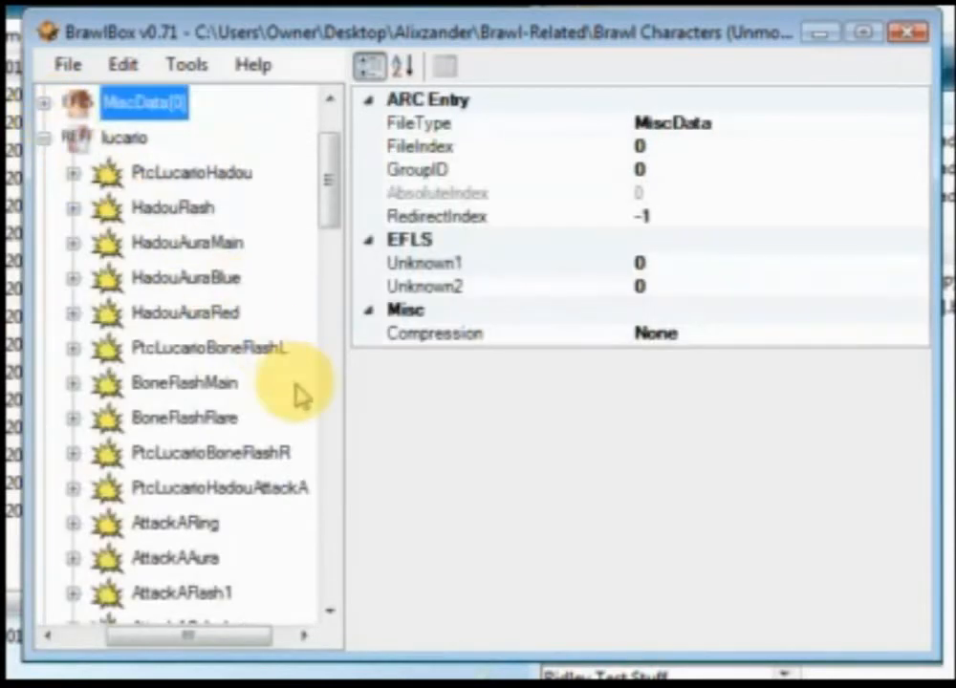
- Export the PtcLucarioHadoudan effect from the lucario REFF group as a raw data file into the PSA Class folder
{"action": "scroll", "coordinate": [301, 394], "scroll_direction": "down", "scroll_amount": 4}
{"action": "scroll", "coordinate": [299, 395], "scroll_direction": "down", "scroll_amount": 1}
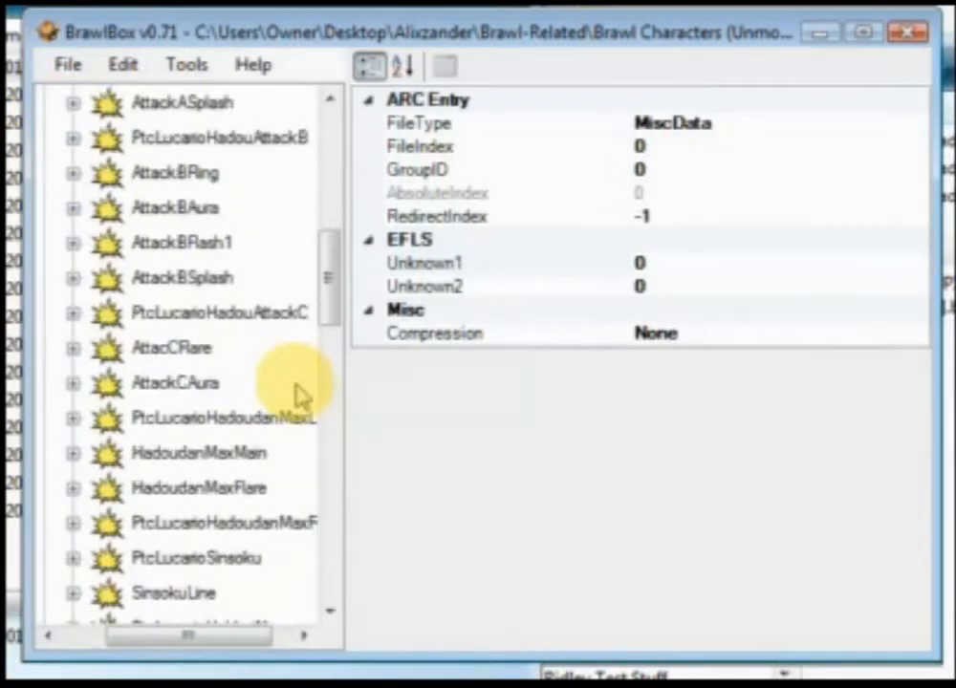
{"action": "scroll", "coordinate": [320, 372], "scroll_direction": "up", "scroll_amount": 1}
{"action": "left_click_drag", "start_coordinate": [330, 264], "coordinate": [329, 514]}
{"action": "left_click", "coordinate": [220, 388]}
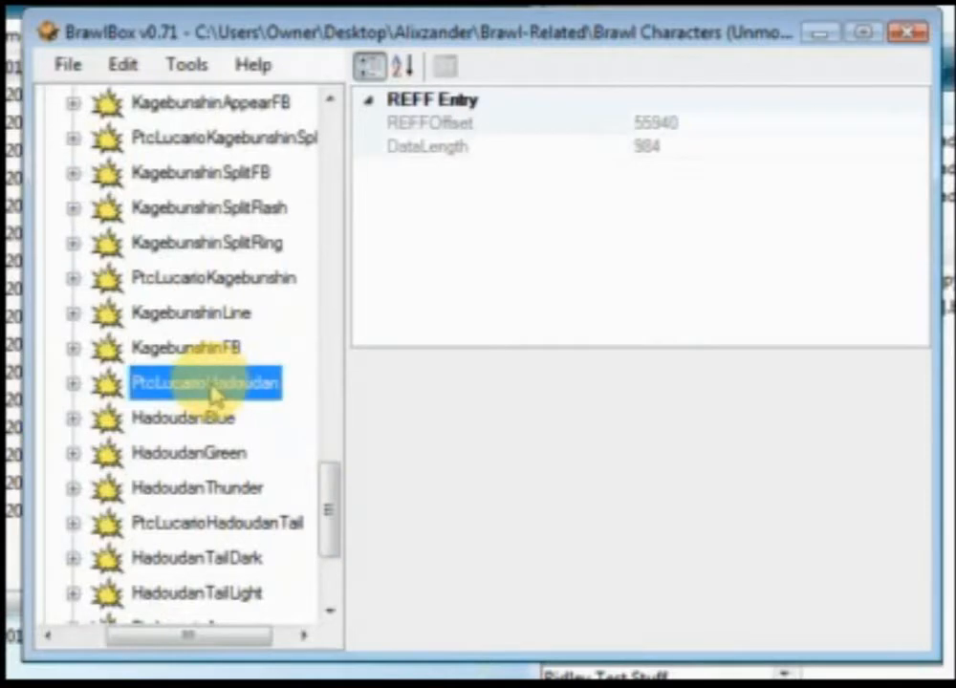
{"action": "right_click", "coordinate": [256, 390]}
{"action": "left_click", "coordinate": [292, 400]}
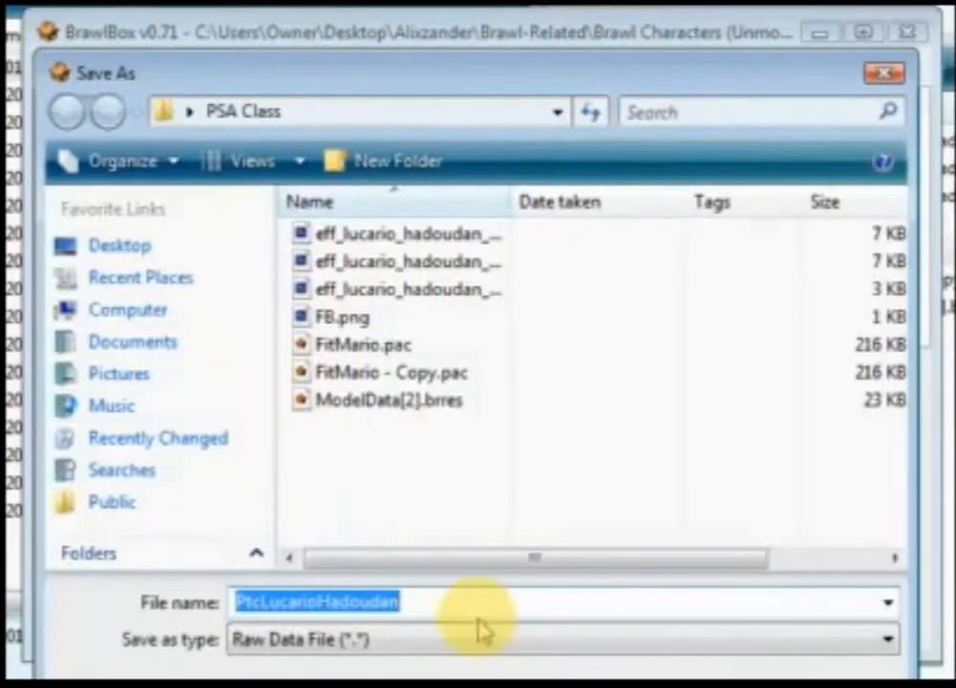
{"action": "left_click", "coordinate": [659, 677]}
- Export the HadoudanBlue effect as a raw data file into the PSA Class folder
{"action": "right_click", "coordinate": [176, 425]}
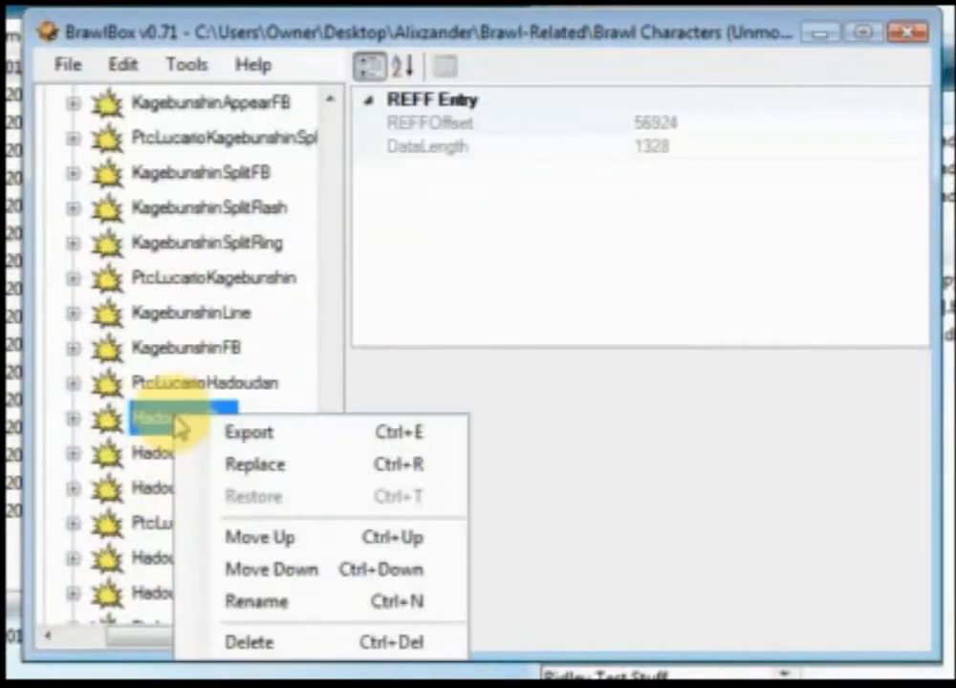
{"action": "left_click", "coordinate": [250, 433]}
{"action": "left_click", "coordinate": [643, 671]}
- Export the HadoudanGreen and HadoudanThunder effects as raw data files into the PSA Class folder
{"action": "left_click", "coordinate": [205, 384]}
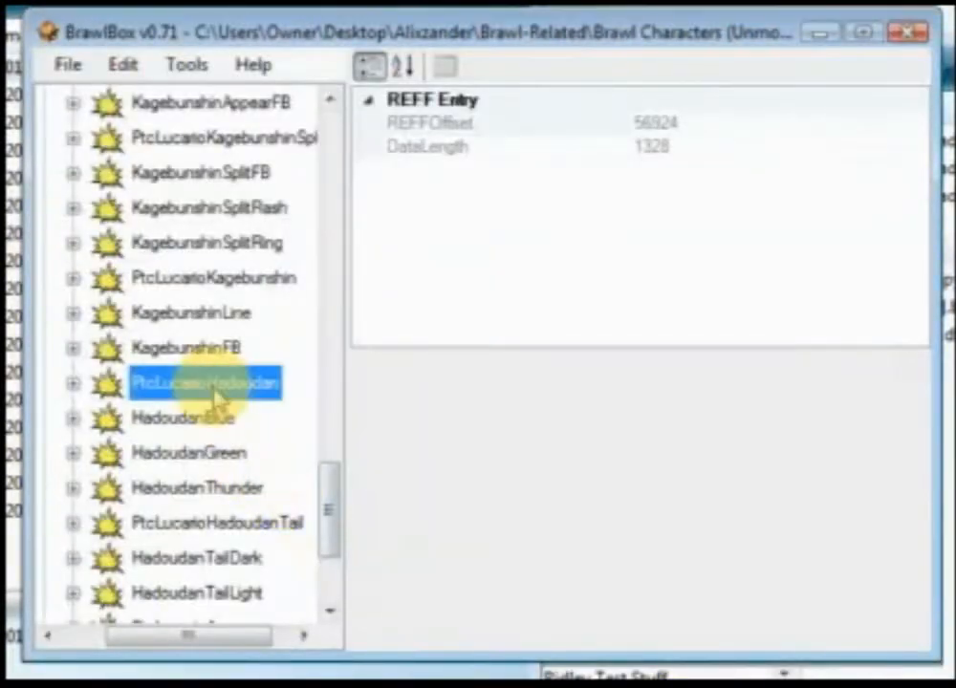
{"action": "right_click", "coordinate": [220, 462]}
{"action": "left_click", "coordinate": [287, 480]}
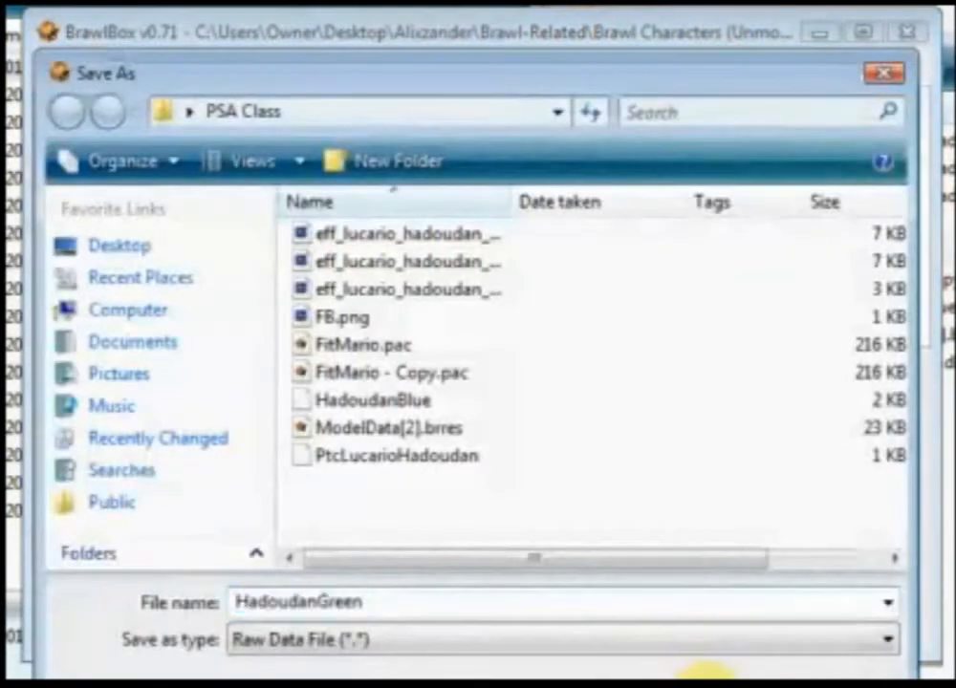
{"action": "left_click", "coordinate": [642, 673]}
{"action": "right_click", "coordinate": [229, 490]}
{"action": "left_click", "coordinate": [260, 509]}
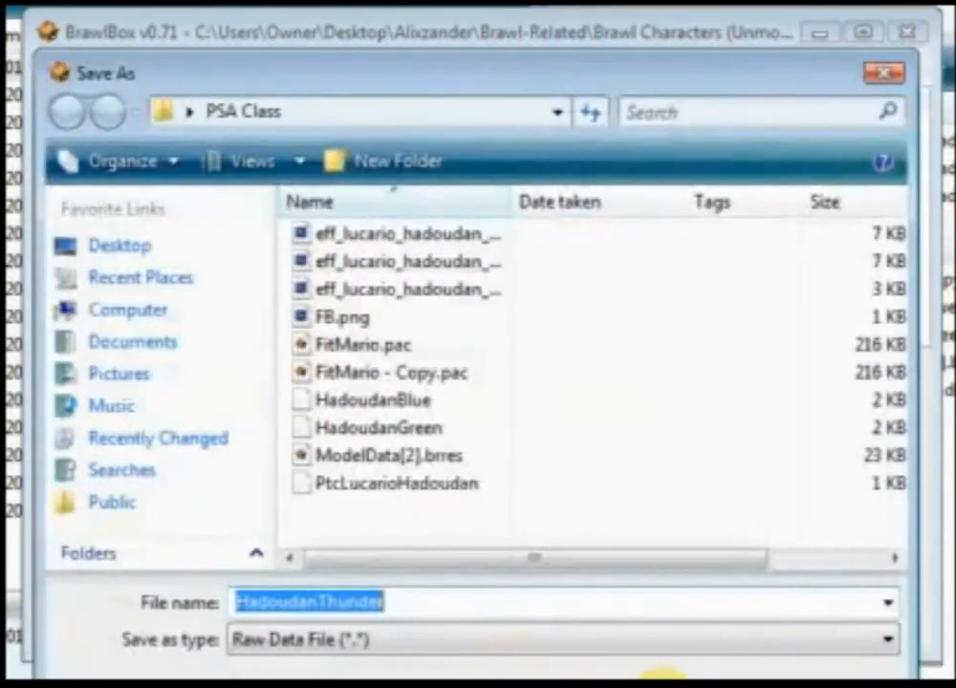
{"action": "left_click", "coordinate": [611, 671]}
- Review the exported Hadoudan entries, and expand PtcLucarioHadoudan and its Animations folder to examine the contents
{"action": "left_click", "coordinate": [196, 453]}
{"action": "left_click", "coordinate": [191, 418]}
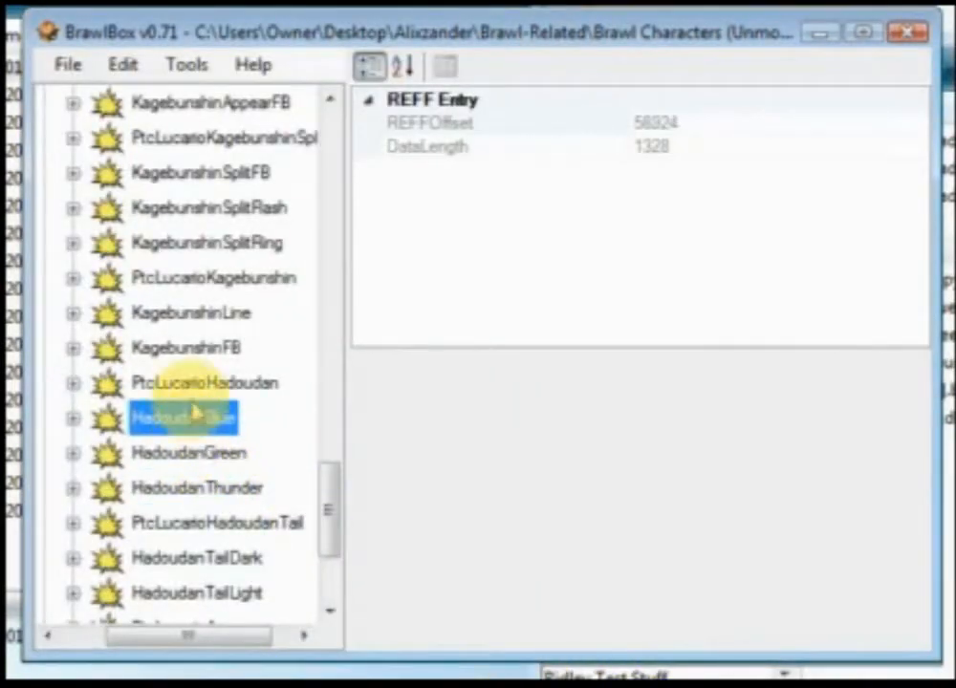
{"action": "left_click", "coordinate": [191, 453]}
{"action": "left_click", "coordinate": [183, 490]}
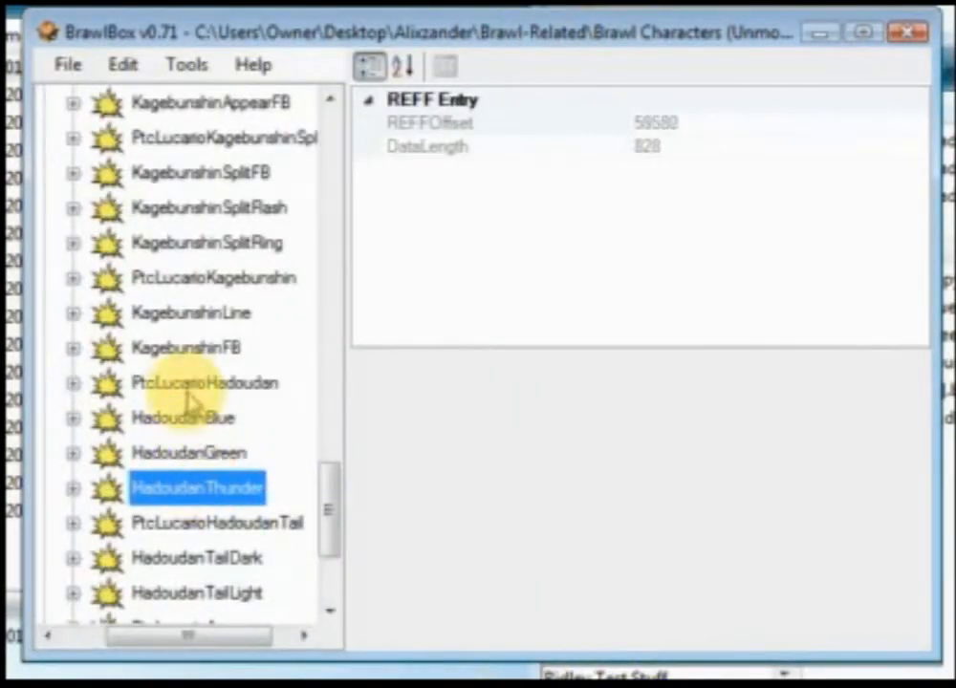
{"action": "left_click", "coordinate": [74, 383]}
{"action": "left_click", "coordinate": [102, 489]}
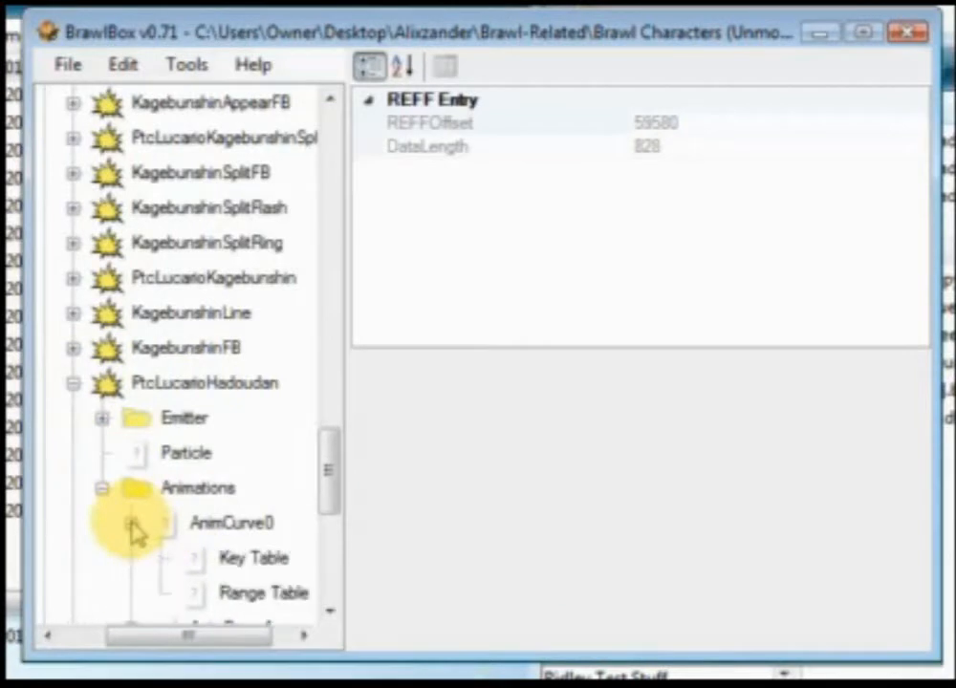
- Inspect the names in the Name Table of PtcLucarioHadoudan's AnimCurve1, and collapse the PtcLucarioHadoudan entry
{"action": "scroll", "coordinate": [136, 528], "scroll_direction": "down", "scroll_amount": 1}
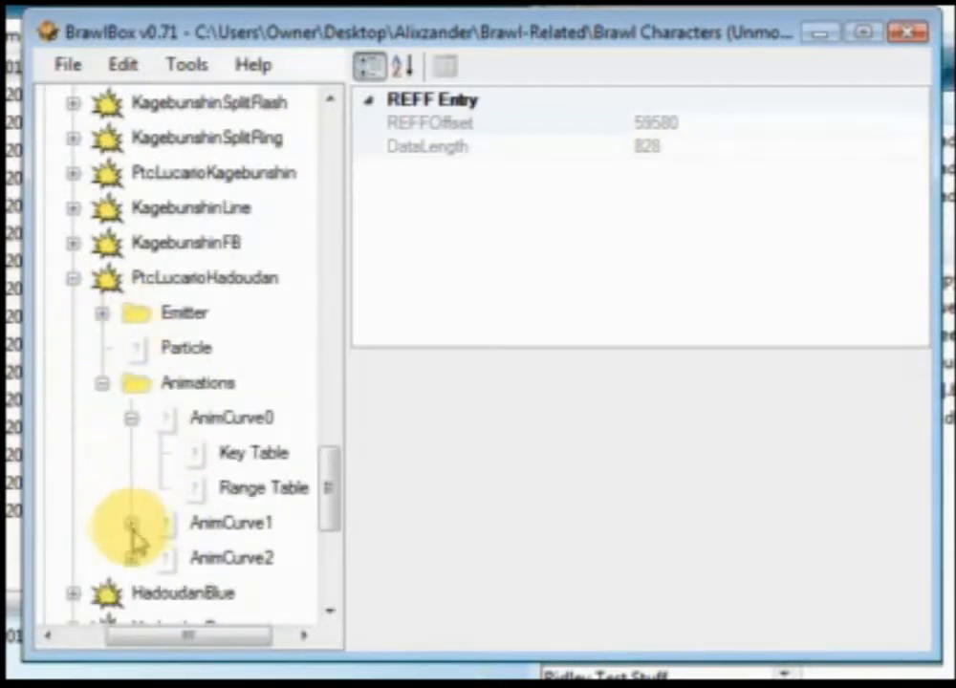
{"action": "left_click", "coordinate": [132, 525]}
{"action": "scroll", "coordinate": [191, 545], "scroll_direction": "down", "scroll_amount": 1}
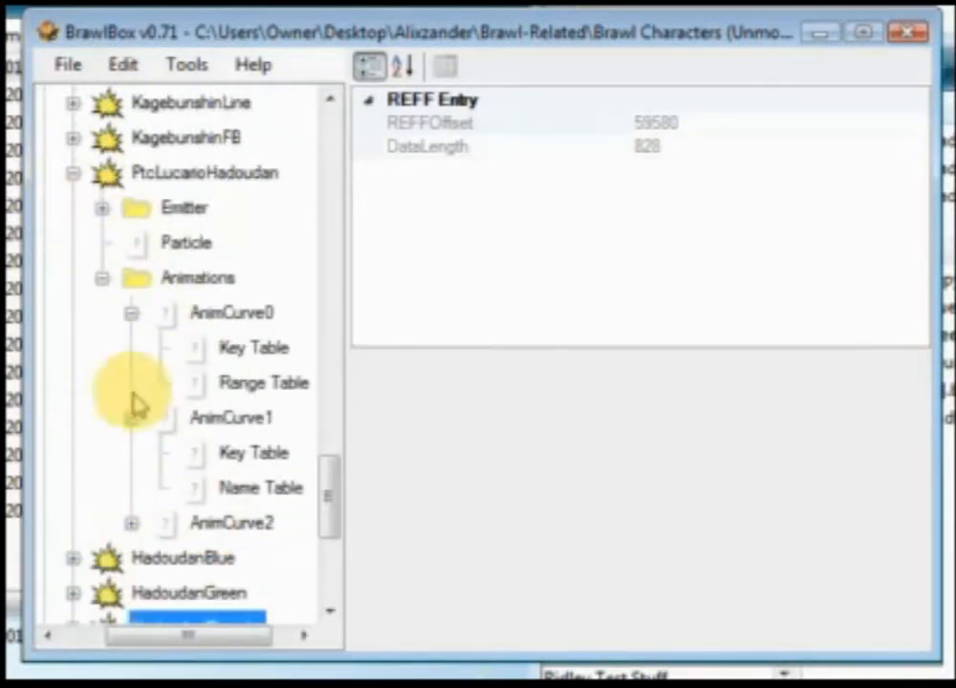
{"action": "left_click", "coordinate": [253, 489]}
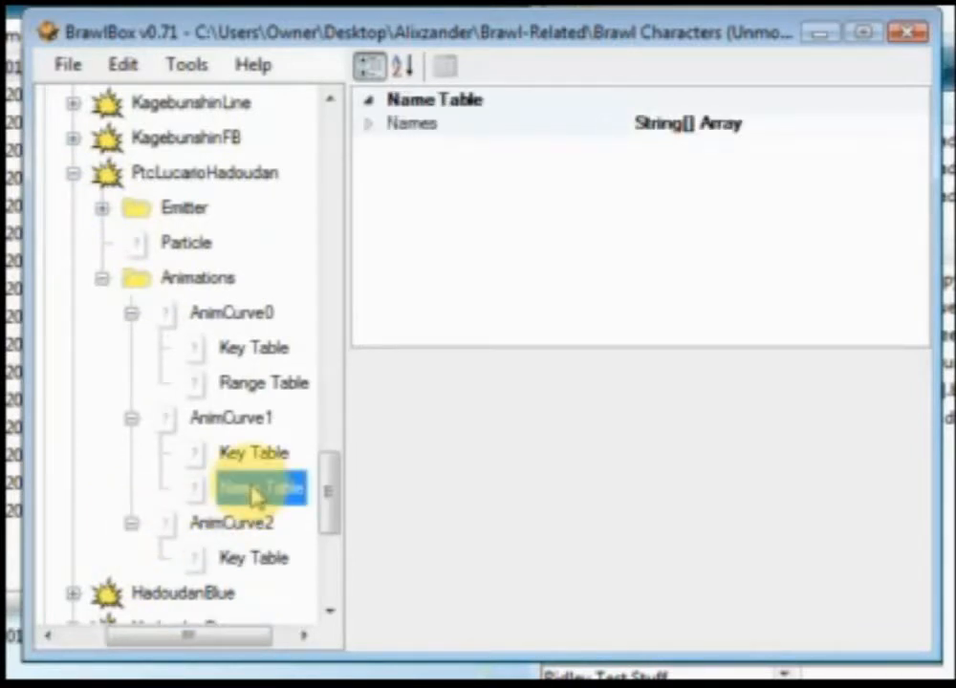
{"action": "left_click", "coordinate": [369, 123]}
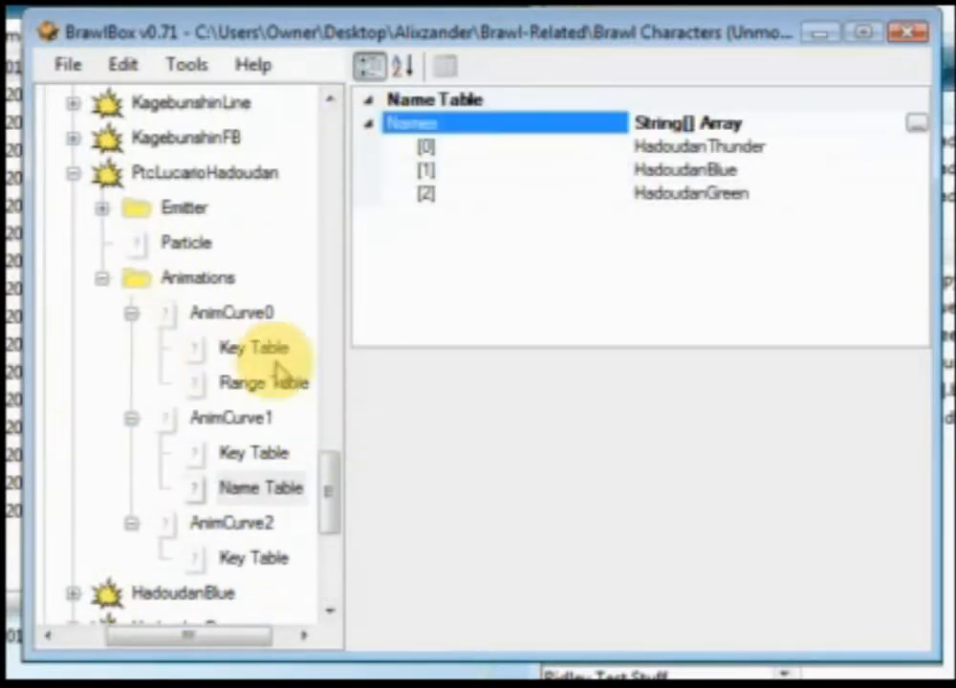
{"action": "left_click_drag", "start_coordinate": [331, 482], "coordinate": [328, 513]}
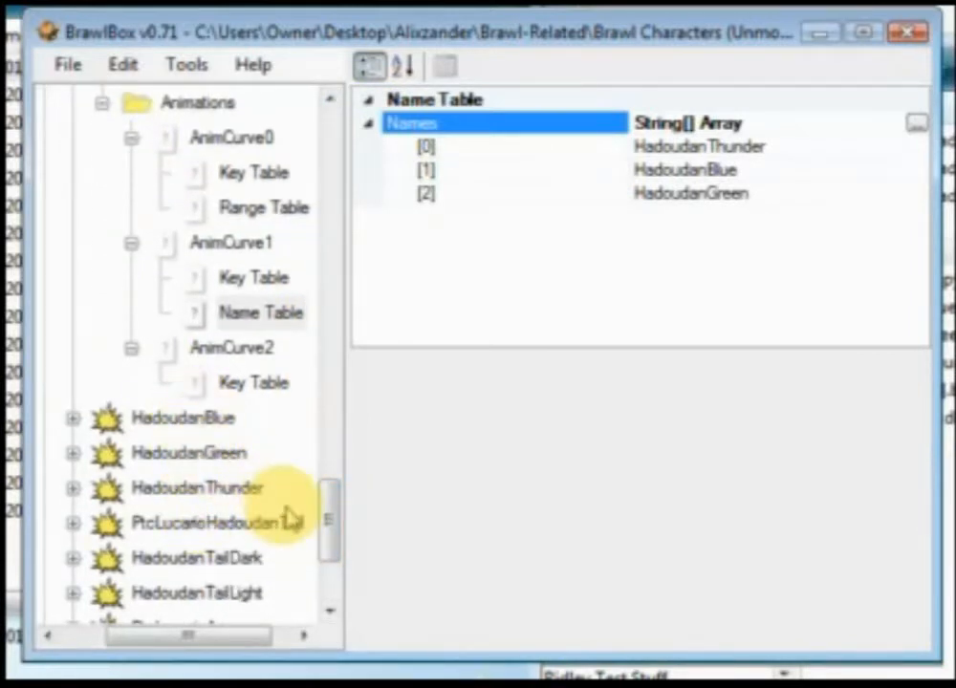
{"action": "left_click_drag", "start_coordinate": [330, 532], "coordinate": [339, 506]}
{"action": "left_click", "coordinate": [74, 176]}
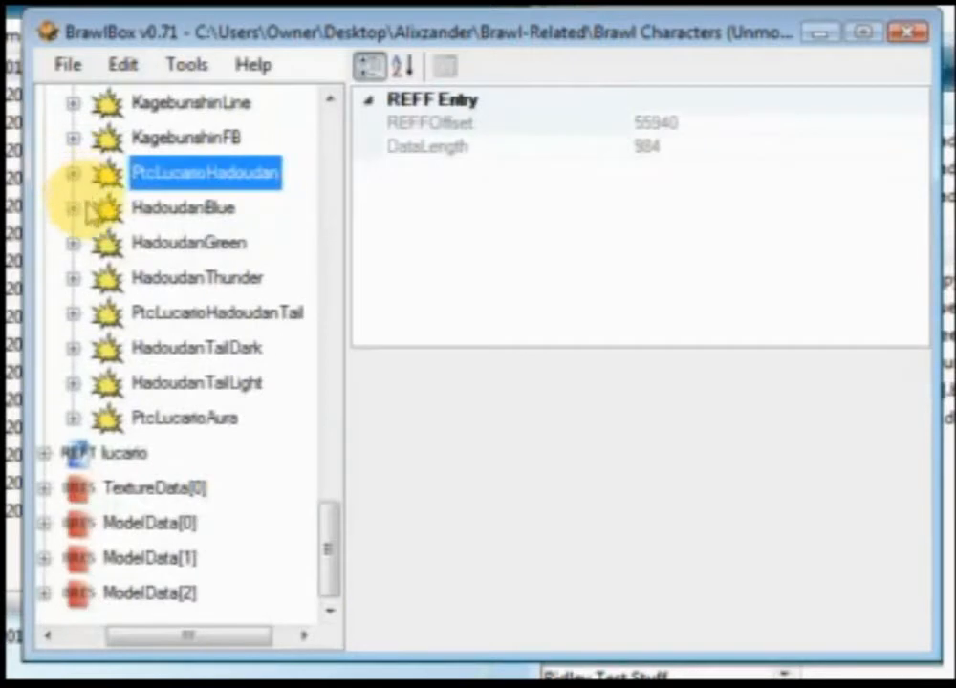
- Expand the HadoudanBlue, HadoudanGreen and HadoudanThunder entries, and inspect the Name Table of HadoudanBlue's AnimCurve0
{"action": "left_click", "coordinate": [73, 277]}
{"action": "left_click", "coordinate": [74, 243]}
{"action": "left_click", "coordinate": [73, 208]}
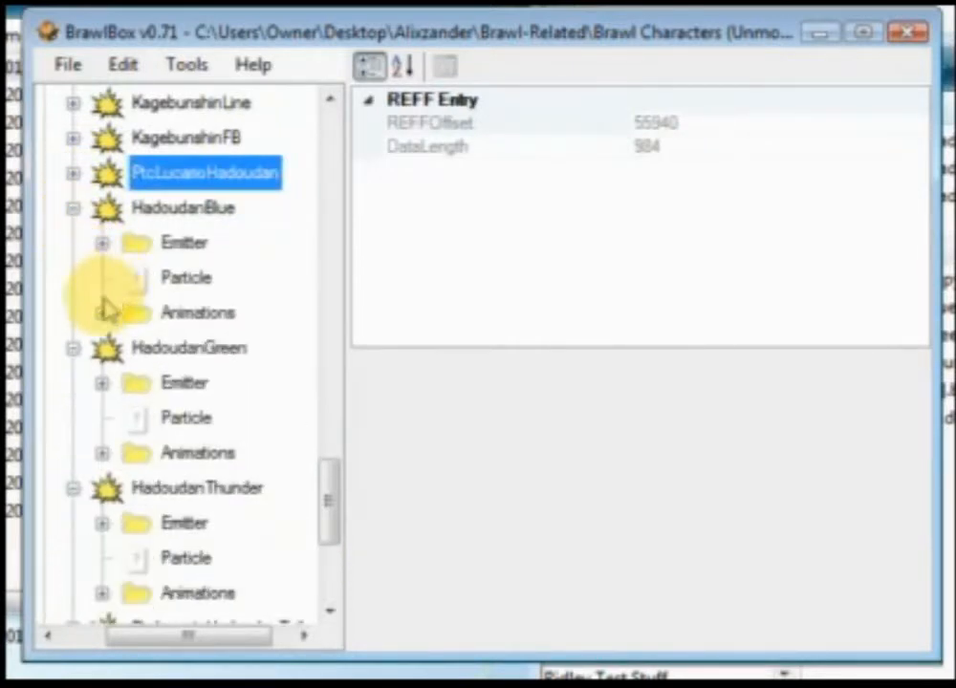
{"action": "left_click", "coordinate": [103, 311]}
{"action": "left_click", "coordinate": [131, 348]}
{"action": "left_click", "coordinate": [256, 459]}
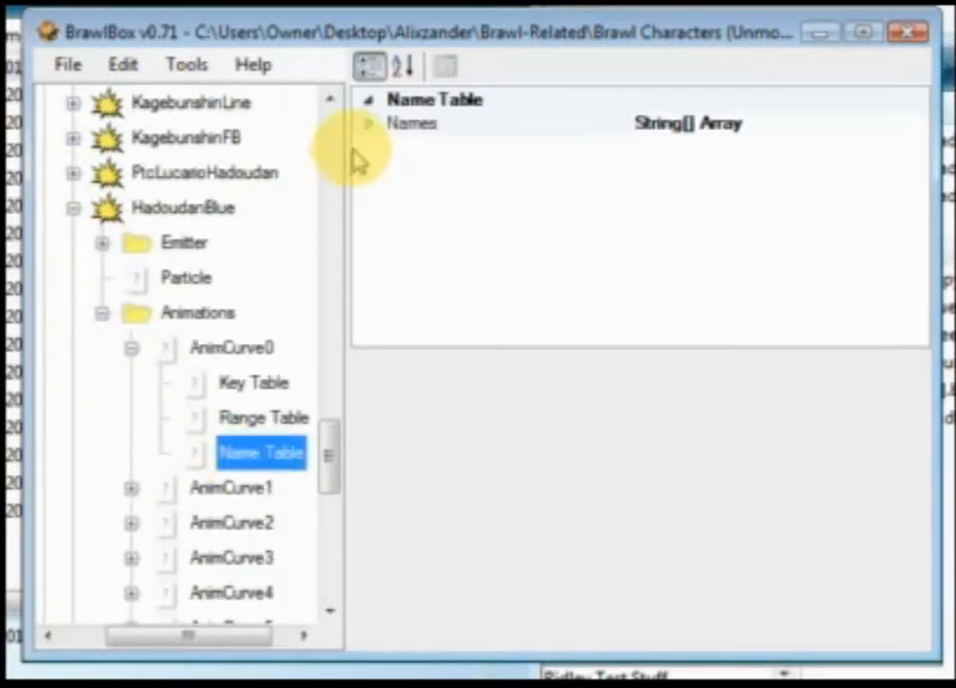
{"action": "left_click", "coordinate": [368, 124]}
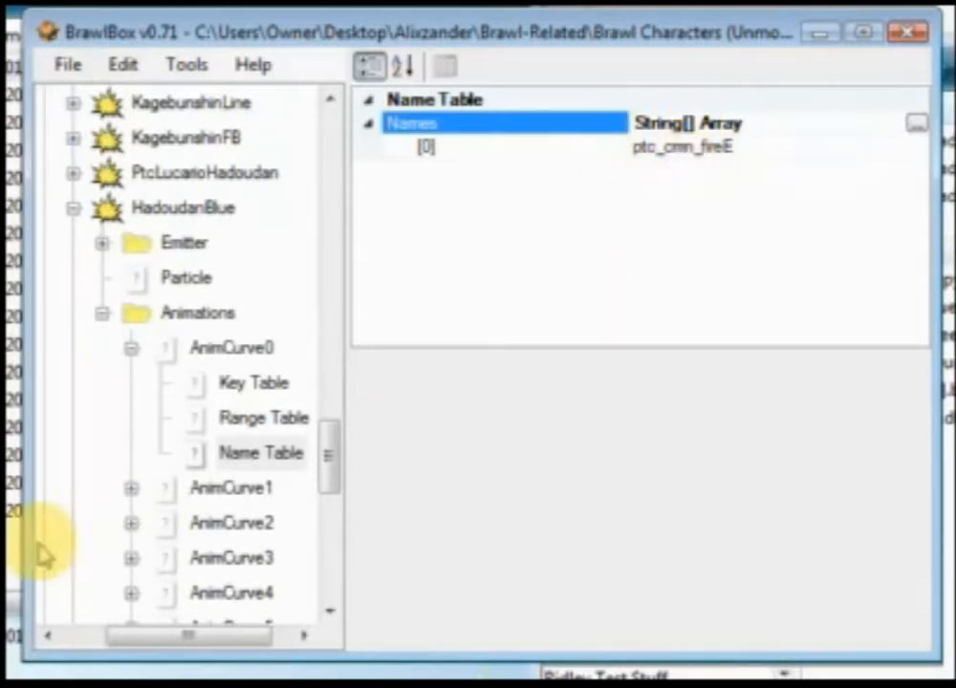
- Check the remaining animation curves of HadoudanBlue, from AnimCurve1 to AnimCurve7, for further name tables
{"action": "left_click_drag", "start_coordinate": [325, 465], "coordinate": [328, 478]}
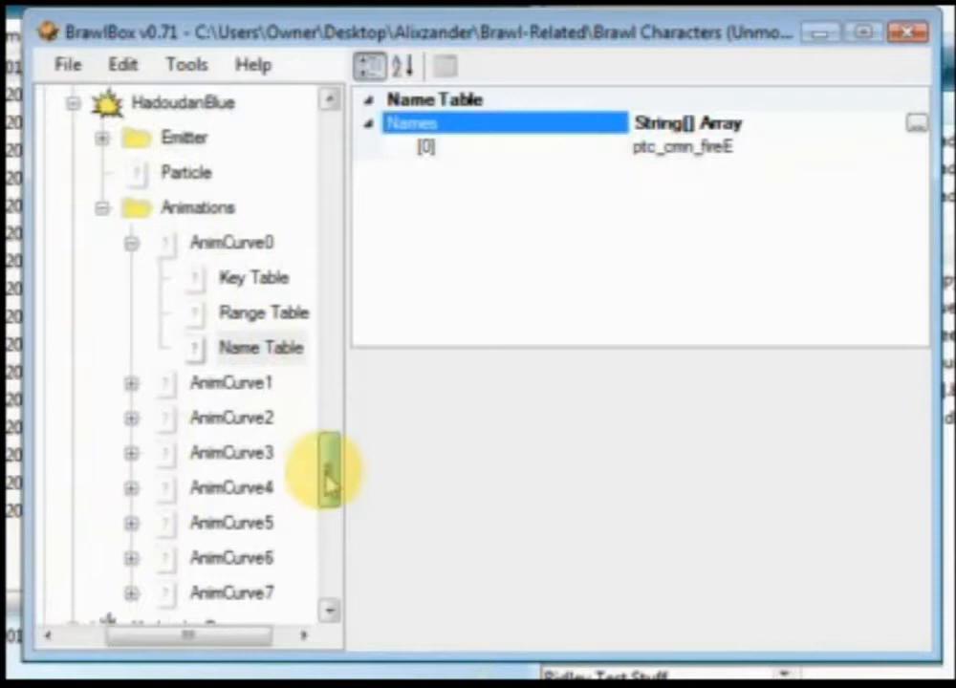
{"action": "left_click", "coordinate": [132, 383]}
{"action": "left_click", "coordinate": [131, 488]}
{"action": "scroll", "coordinate": [153, 550], "scroll_direction": "down", "scroll_amount": 3}
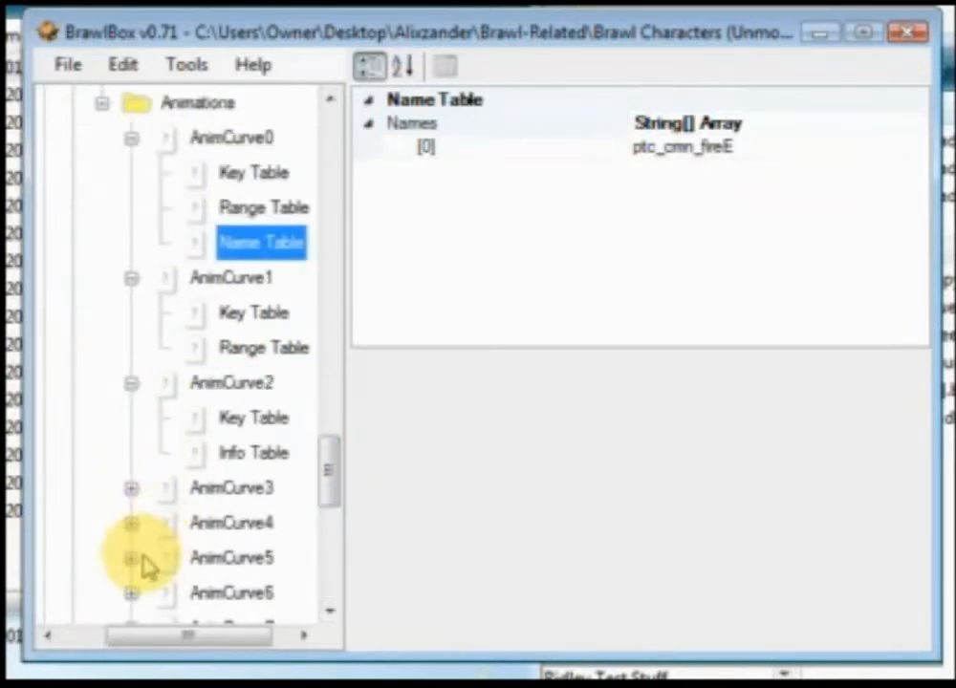
{"action": "left_click", "coordinate": [131, 418]}
{"action": "left_click", "coordinate": [132, 382]}
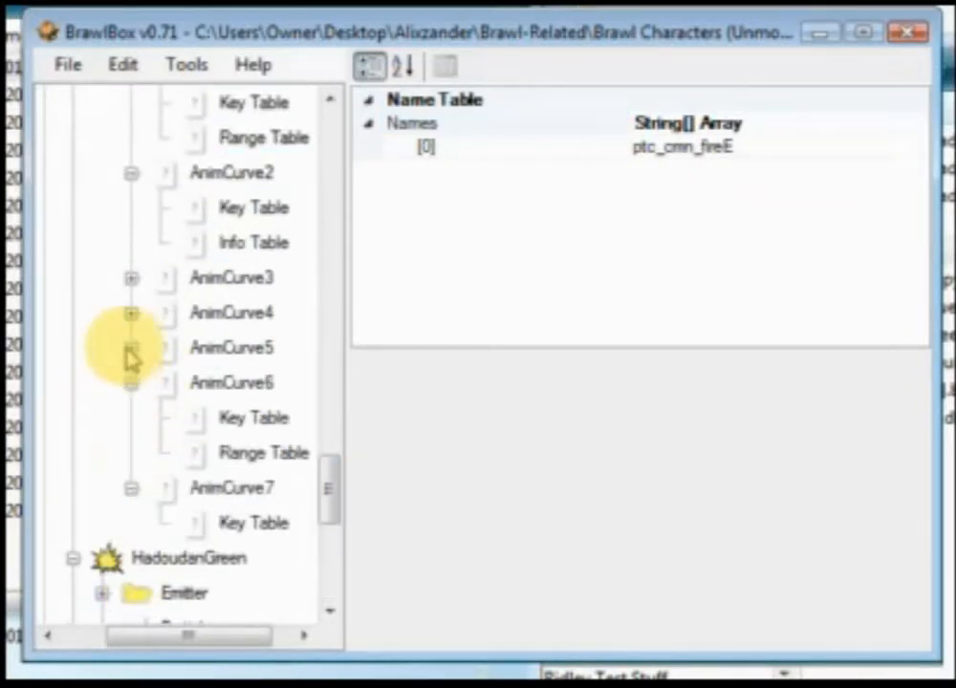
{"action": "left_click", "coordinate": [132, 348]}
{"action": "left_click", "coordinate": [132, 313]}
{"action": "left_click", "coordinate": [132, 277]}
- Collapse HadoudanBlue's expanded animation curves, its Animations folder and the HadoudanBlue entry itself
{"action": "left_click", "coordinate": [131, 277]}
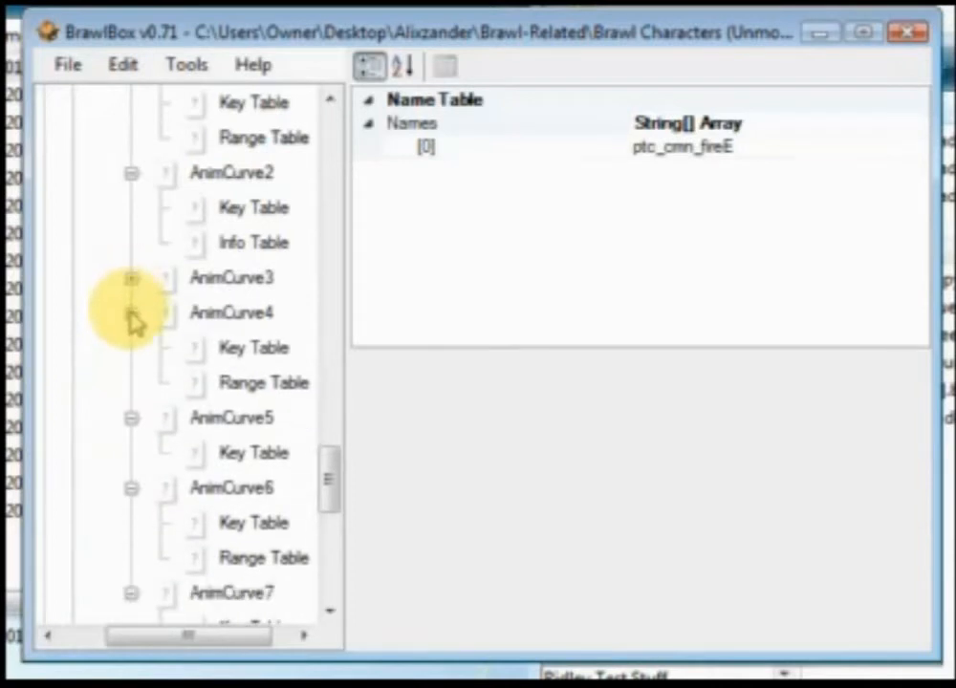
{"action": "left_click", "coordinate": [132, 313]}
{"action": "left_click", "coordinate": [132, 348]}
{"action": "left_click", "coordinate": [131, 382]}
{"action": "left_click", "coordinate": [132, 418]}
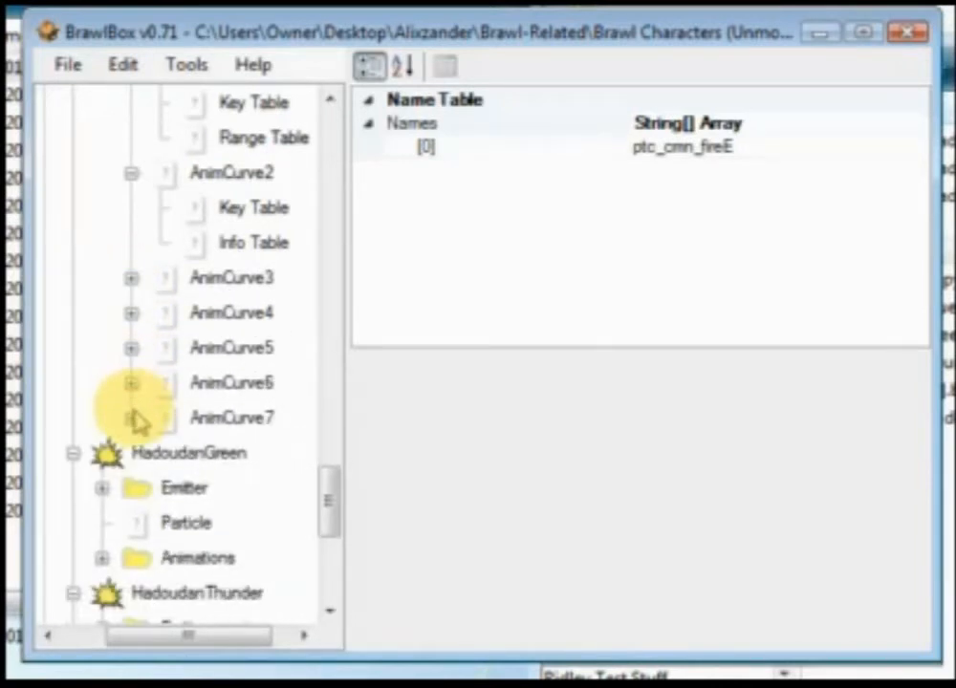
{"action": "scroll", "coordinate": [135, 406], "scroll_direction": "up", "scroll_amount": 2}
{"action": "left_click", "coordinate": [132, 383]}
{"action": "left_click", "coordinate": [131, 279]}
{"action": "left_click", "coordinate": [132, 140]}
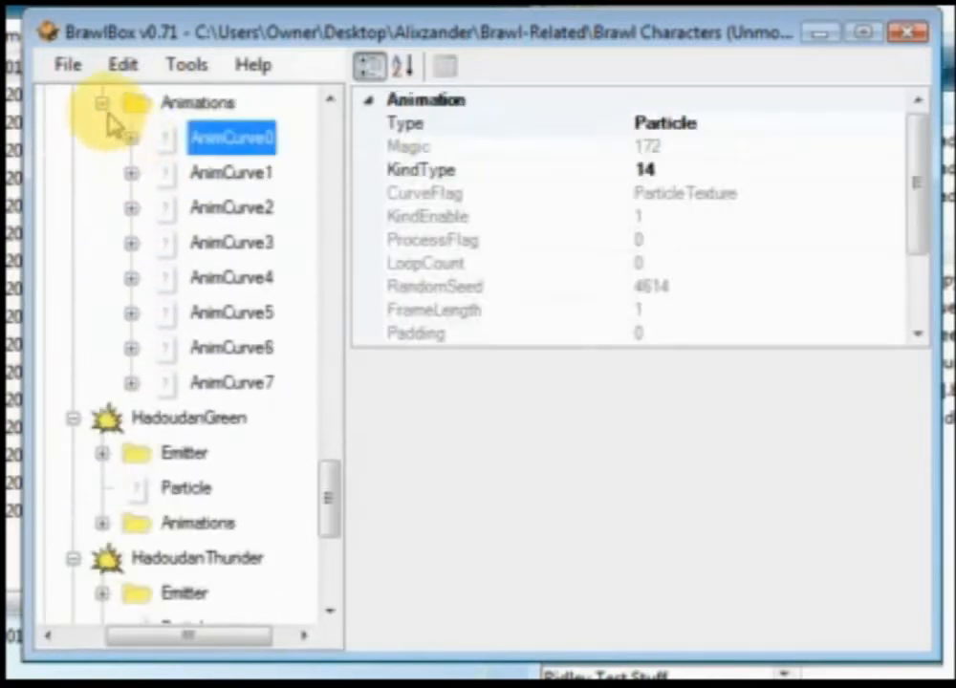
{"action": "left_click", "coordinate": [102, 104]}
{"action": "left_click", "coordinate": [72, 207]}
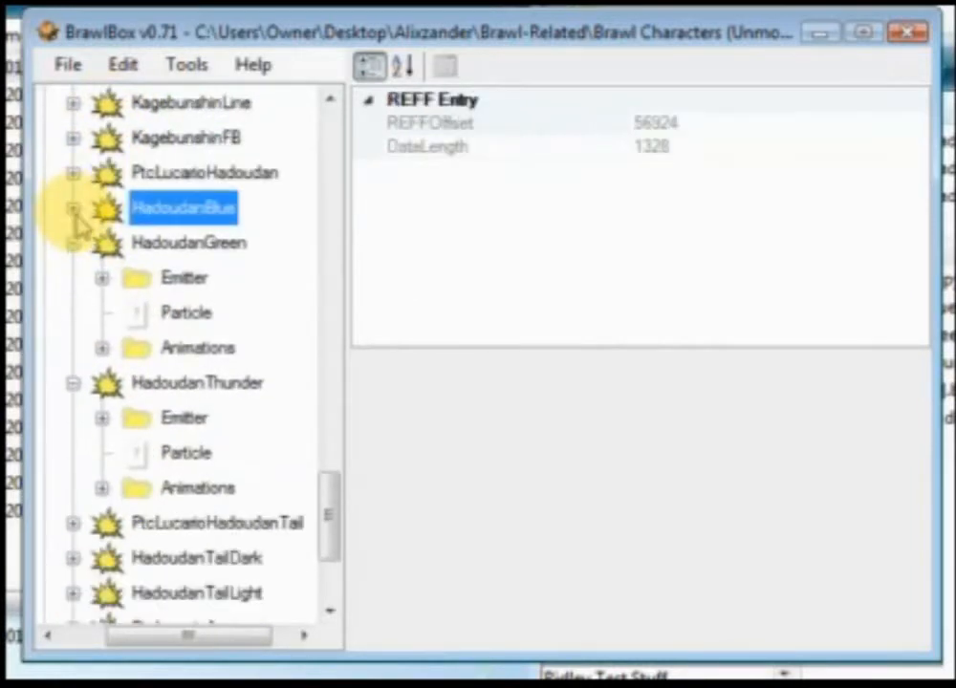
- Inspect the Name Table of HadoudanGreen's AnimCurve0, and collapse the HadoudanGreen entry
{"action": "left_click", "coordinate": [101, 346]}
{"action": "left_click", "coordinate": [132, 348]}
{"action": "left_click", "coordinate": [260, 452]}
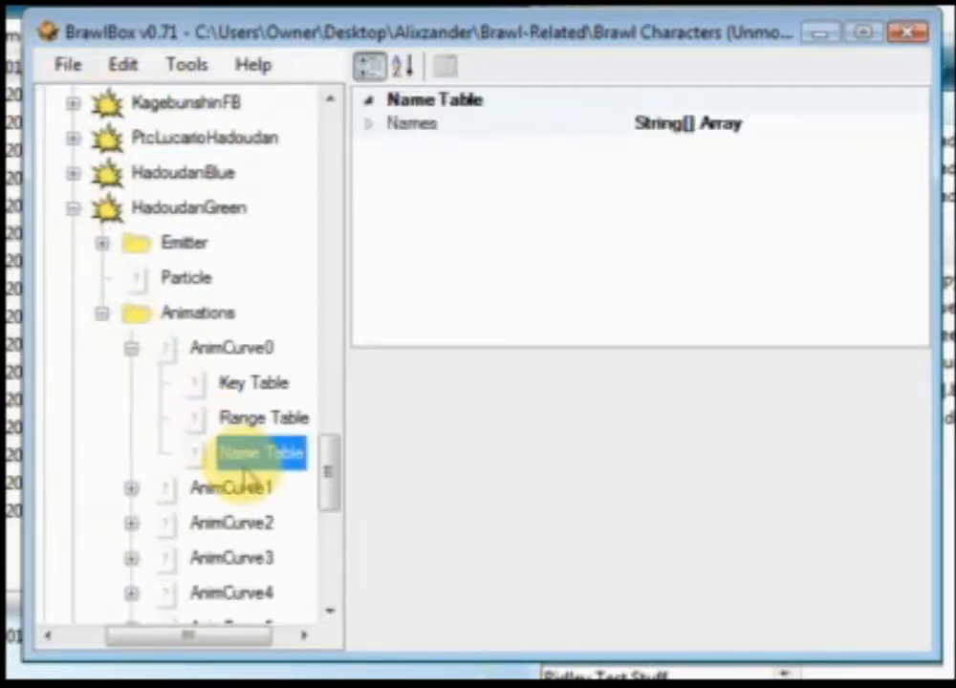
{"action": "left_click", "coordinate": [367, 123]}
{"action": "left_click", "coordinate": [368, 123]}
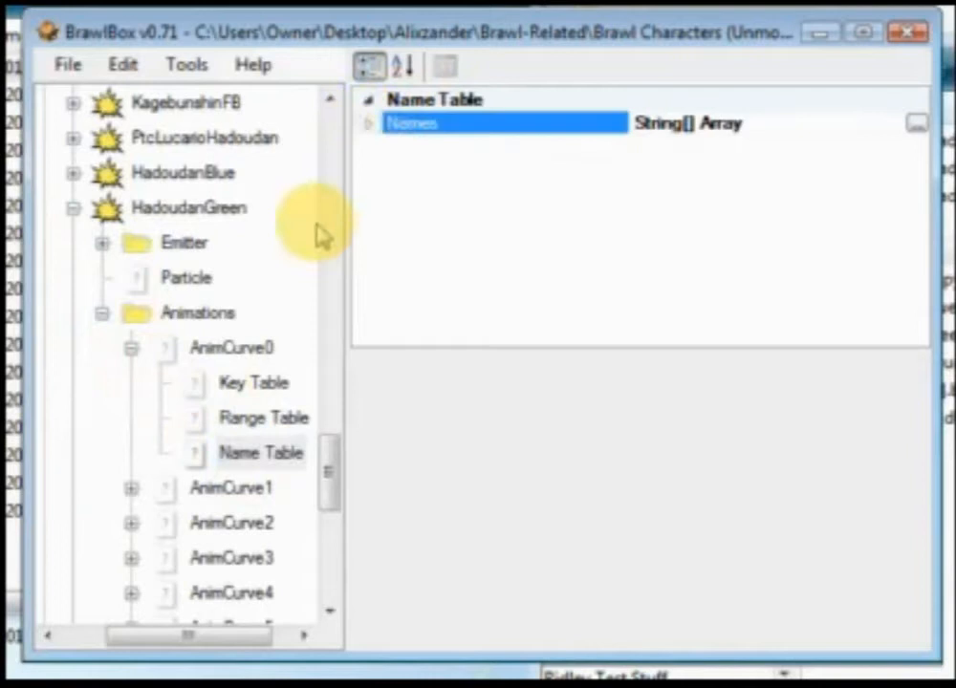
{"action": "left_click", "coordinate": [132, 348]}
{"action": "left_click", "coordinate": [103, 313]}
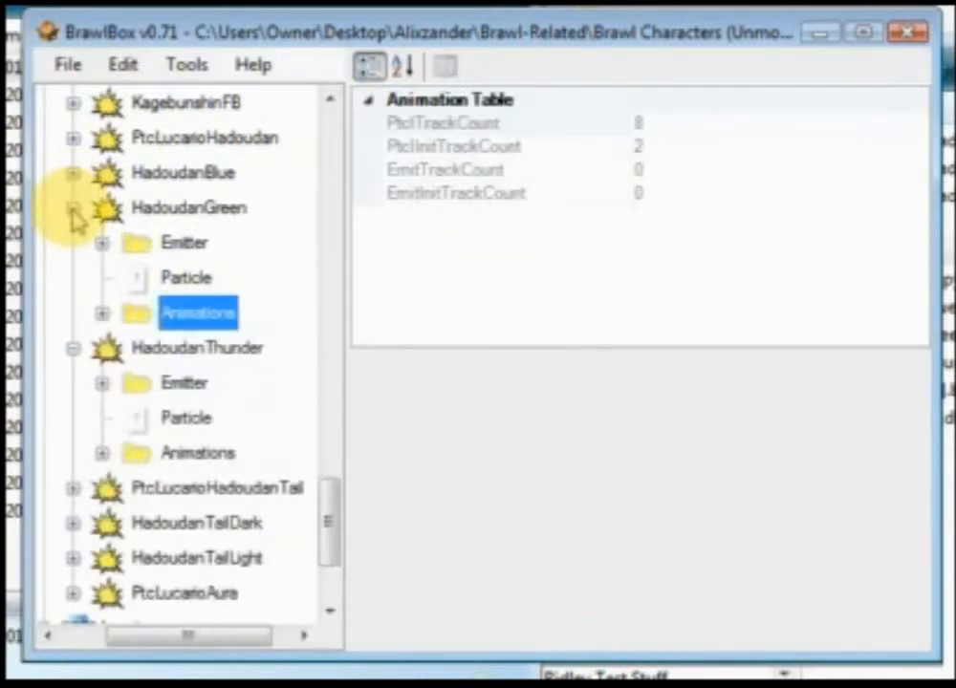
{"action": "left_click", "coordinate": [73, 207]}
- Expand HadoudanThunder's animation curves and inspect the texture names in the Name Table of AnimCurve1
{"action": "left_click", "coordinate": [102, 347]}
{"action": "left_click", "coordinate": [132, 382]}
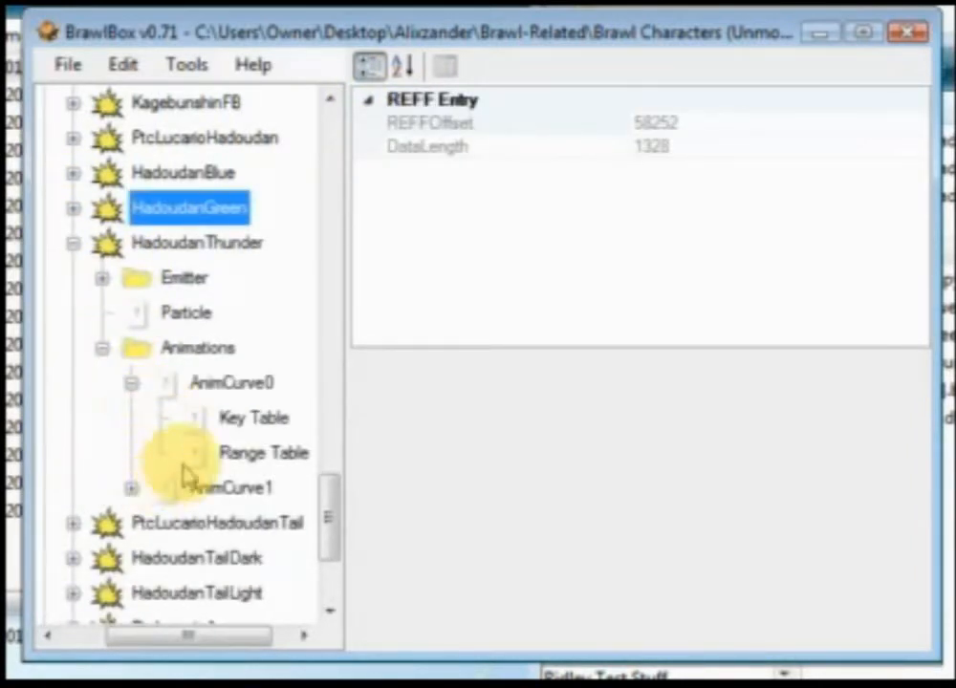
{"action": "left_click", "coordinate": [132, 487]}
{"action": "left_click", "coordinate": [253, 594]}
{"action": "left_click", "coordinate": [369, 125]}
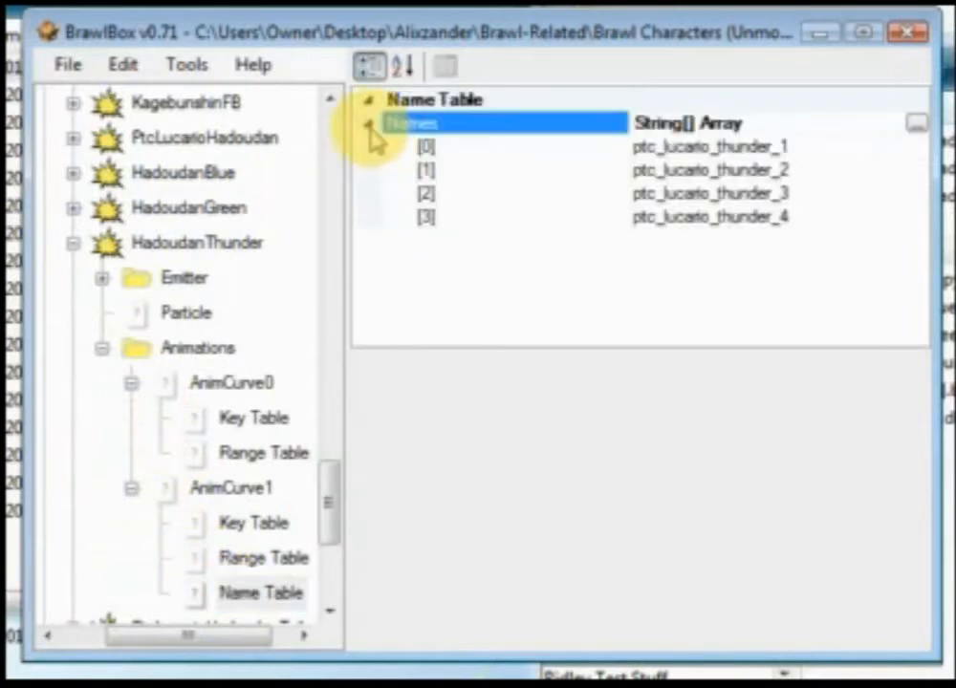
- Expand the lucario REFT group and preview the ptc_lucario_thunder_1 to ptc_lucario_thunder_4 textures
{"action": "left_click_drag", "start_coordinate": [334, 487], "coordinate": [328, 516]}
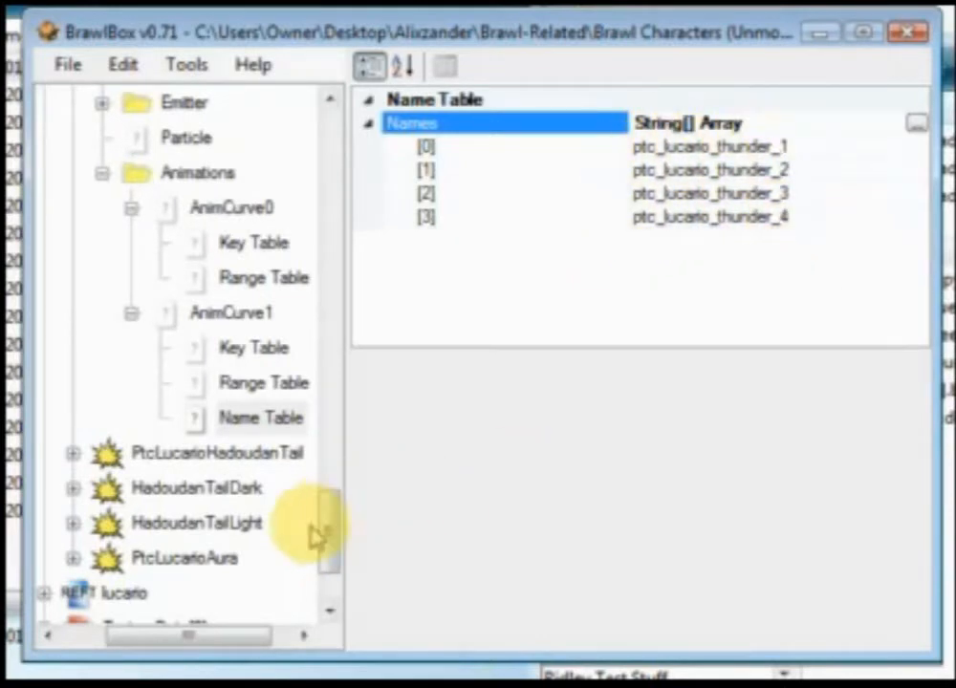
{"action": "left_click_drag", "start_coordinate": [328, 540], "coordinate": [328, 574]}
{"action": "mouse_move", "coordinate": [236, 629]}
{"action": "left_mouse_down"}
{"action": "mouse_move", "coordinate": [203, 629]}
{"action": "mouse_move", "coordinate": [203, 644]}
{"action": "mouse_move", "coordinate": [224, 647]}
{"action": "left_mouse_up"}
{"action": "left_click", "coordinate": [96, 452]}
{"action": "left_click", "coordinate": [246, 453]}
{"action": "left_click", "coordinate": [239, 492]}
{"action": "left_click", "coordinate": [241, 523]}
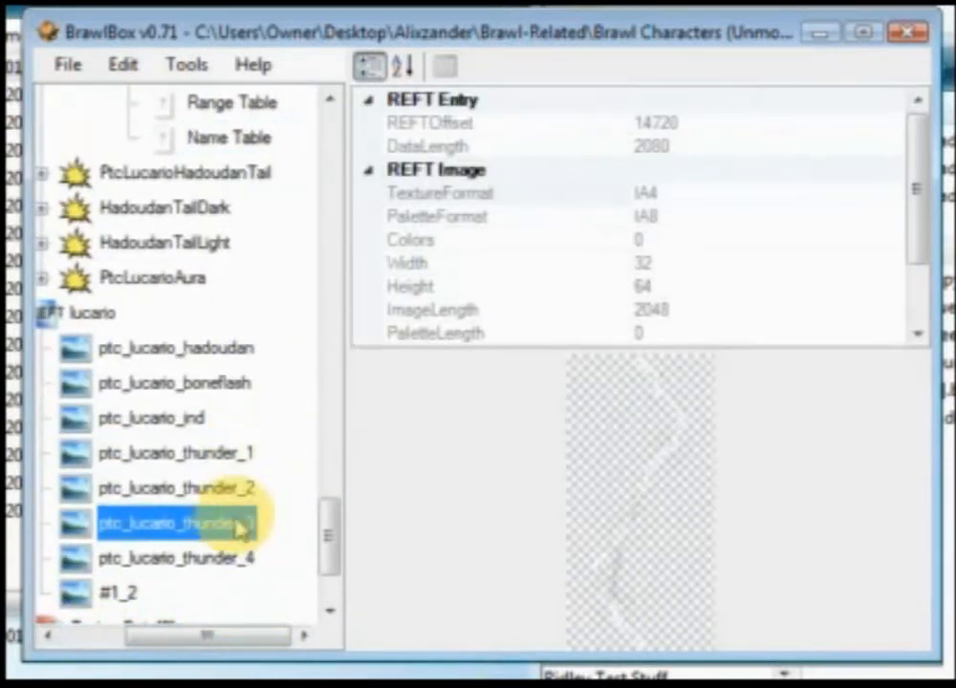
{"action": "left_click", "coordinate": [241, 557]}
{"action": "left_click", "coordinate": [239, 488]}
- Export the ptc_lucario_thunder_1 and ptc_lucario_thunder_2 textures as image files into the PSA Class folder
{"action": "right_click", "coordinate": [229, 463]}
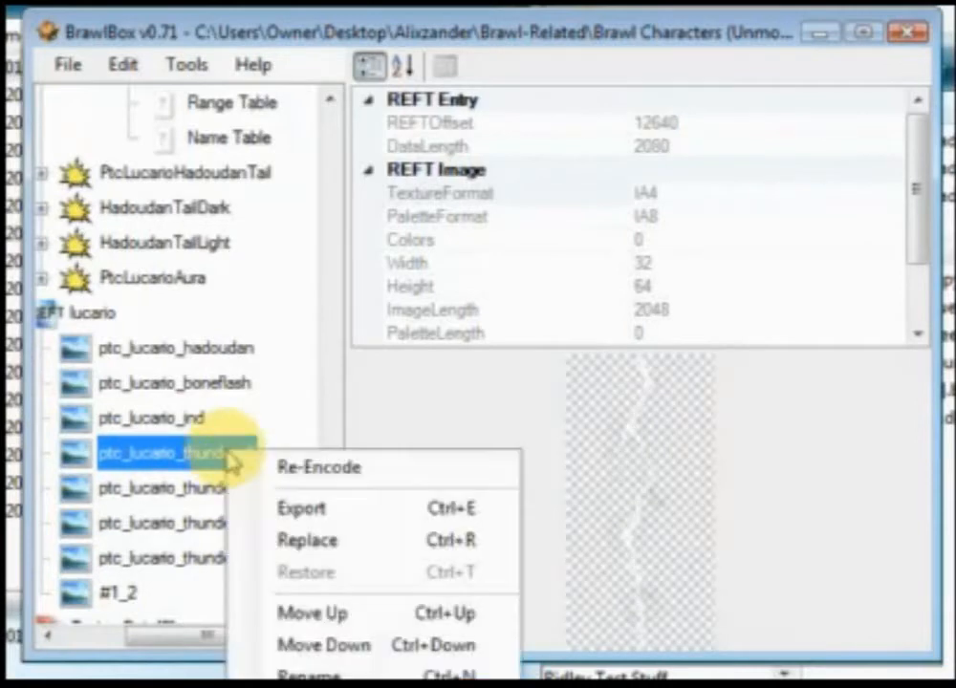
{"action": "left_click", "coordinate": [277, 507]}
{"action": "key", "text": "Return"}
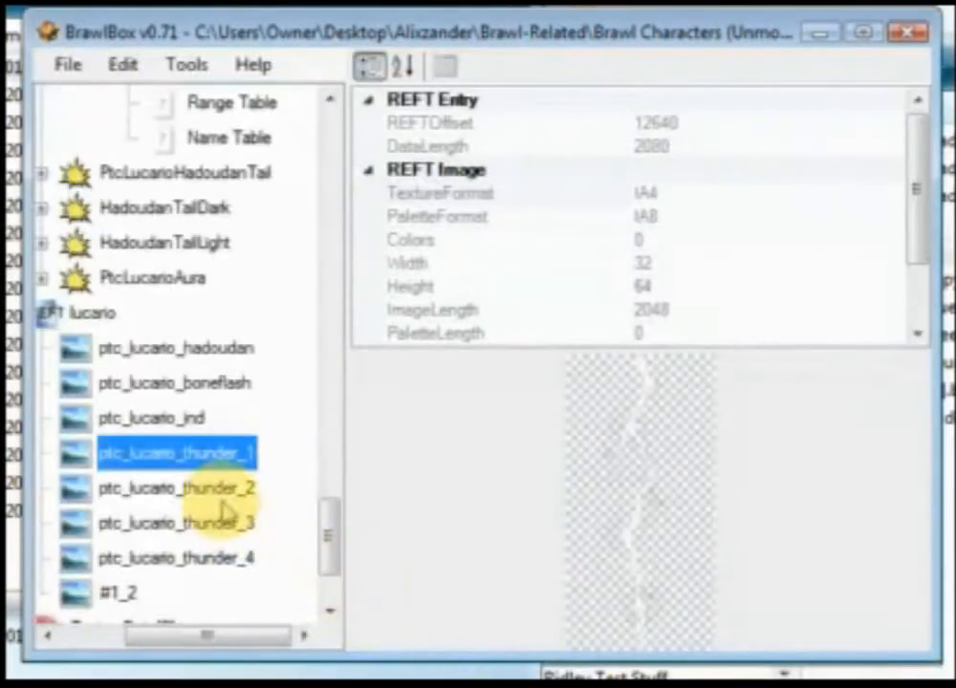
{"action": "right_click", "coordinate": [224, 511]}
{"action": "left_click", "coordinate": [292, 554]}
{"action": "key", "text": "Return"}
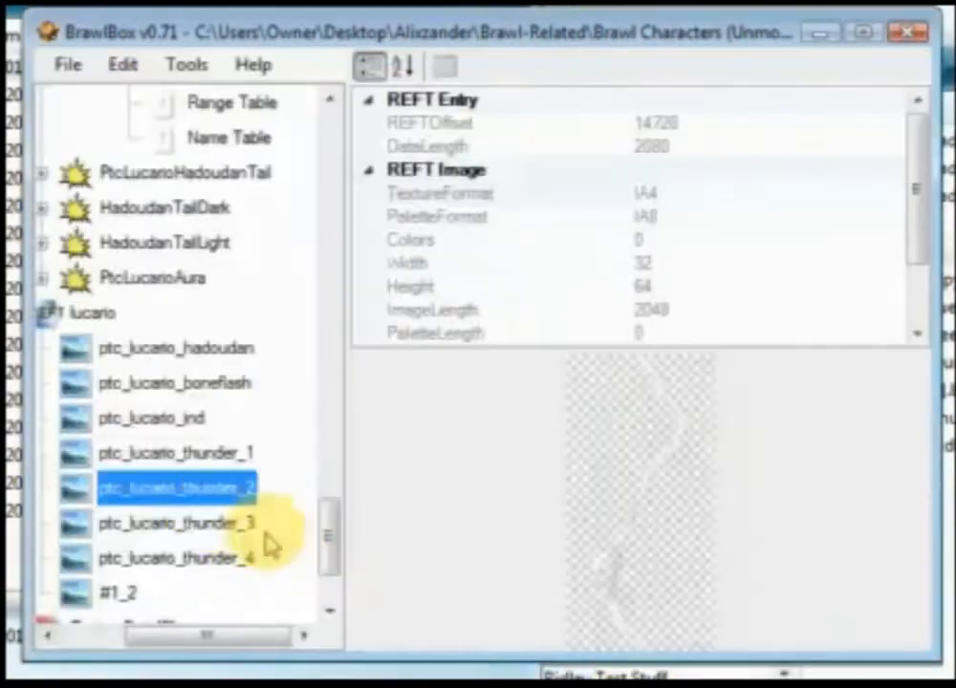
- Export the ptc_lucario_thunder_3 and ptc_lucario_thunder_4 textures as PNG files into the PSA Class folder
{"action": "left_click", "coordinate": [214, 528]}
{"action": "right_click", "coordinate": [213, 529]}
{"action": "left_click", "coordinate": [283, 578]}
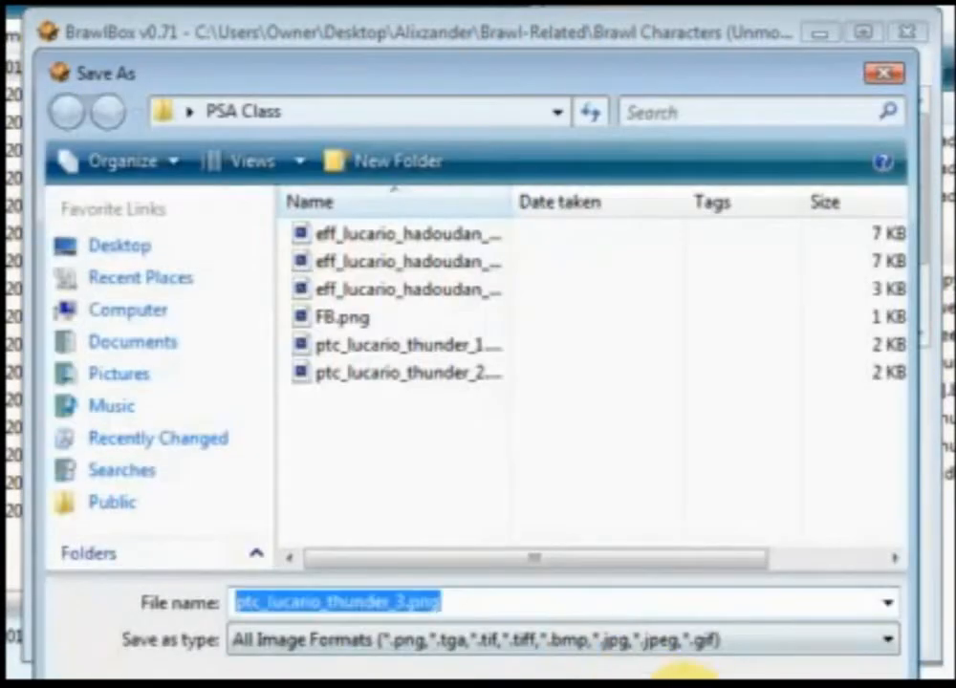
{"action": "key", "text": "Return"}
{"action": "left_click", "coordinate": [228, 559]}
{"action": "right_click", "coordinate": [235, 561]}
{"action": "left_click", "coordinate": [296, 609]}
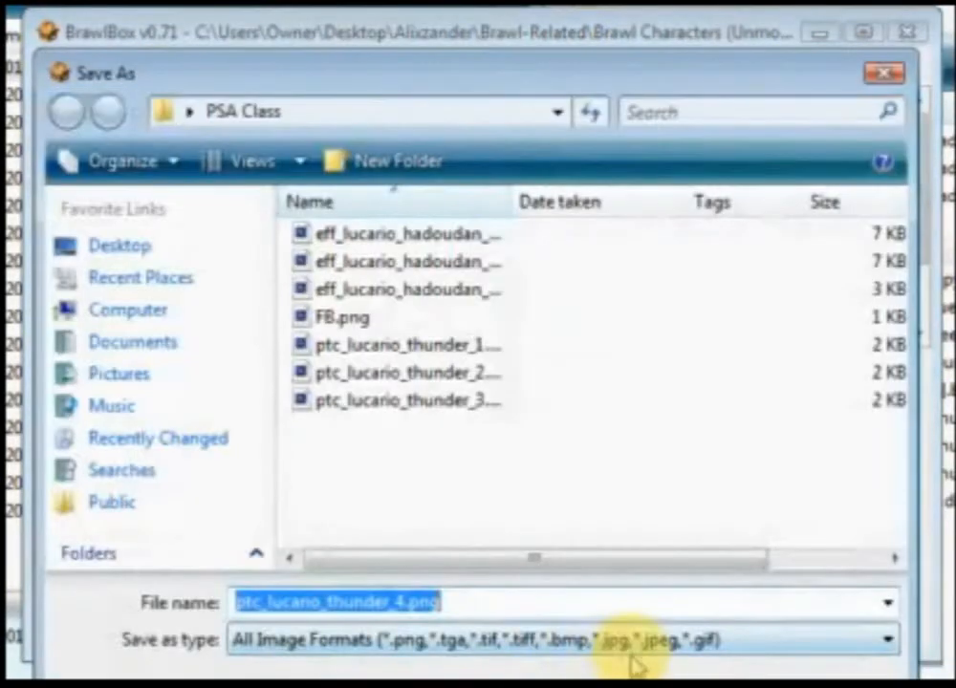
{"action": "key", "text": "Return"}
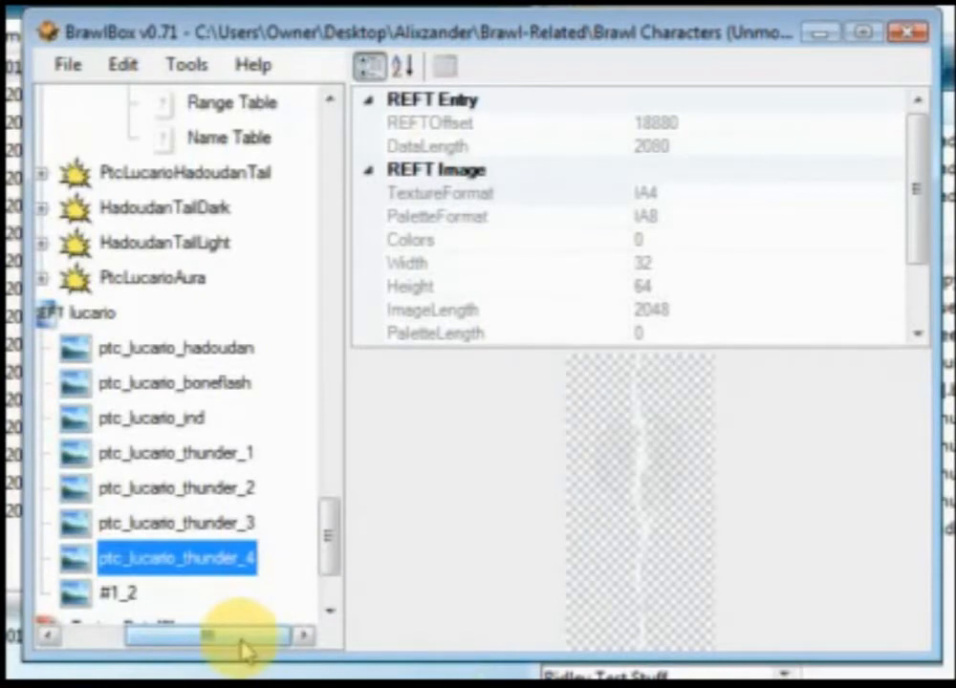
- Compare the Name Table of HadoudanThunder's AnimCurve1 with the textures in the lucario REFT group
{"action": "left_click_drag", "start_coordinate": [321, 524], "coordinate": [329, 502]}
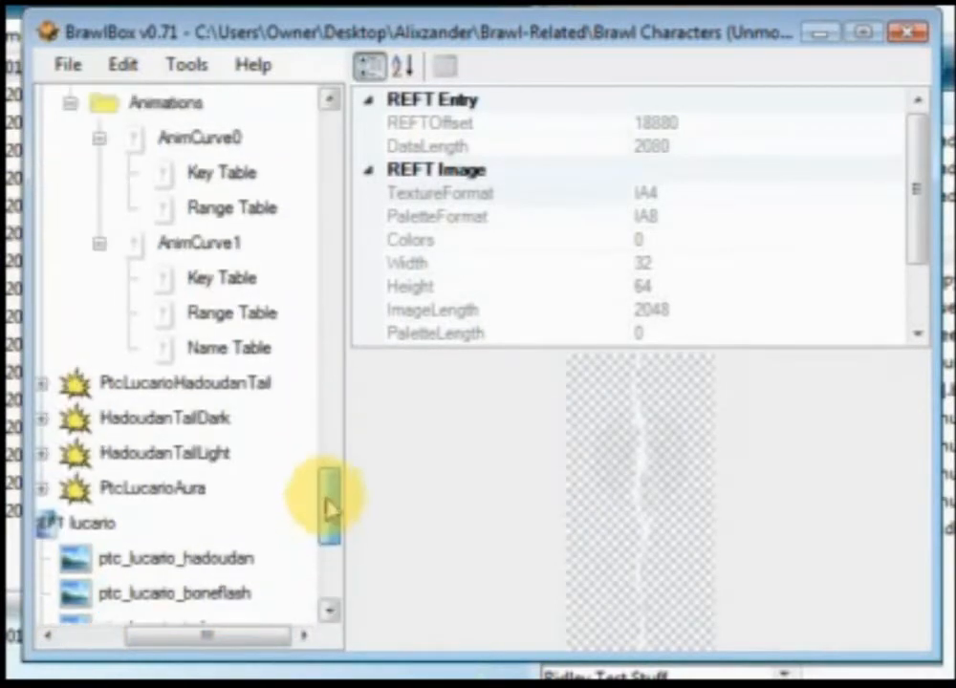
{"action": "left_click", "coordinate": [234, 352]}
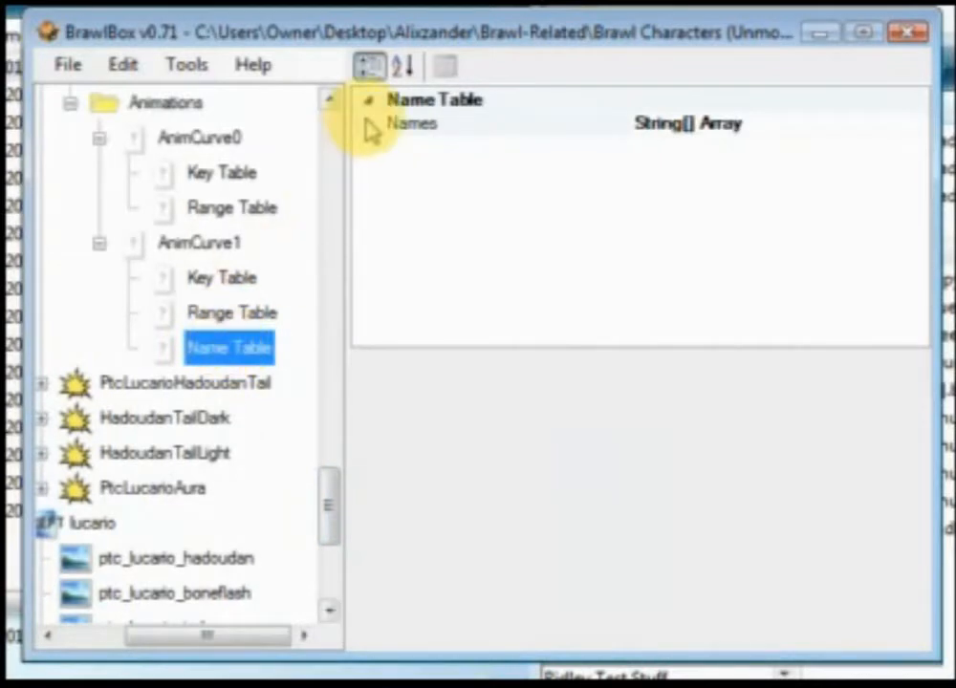
{"action": "left_click", "coordinate": [367, 126]}
{"action": "left_click_drag", "start_coordinate": [328, 504], "coordinate": [324, 551]}
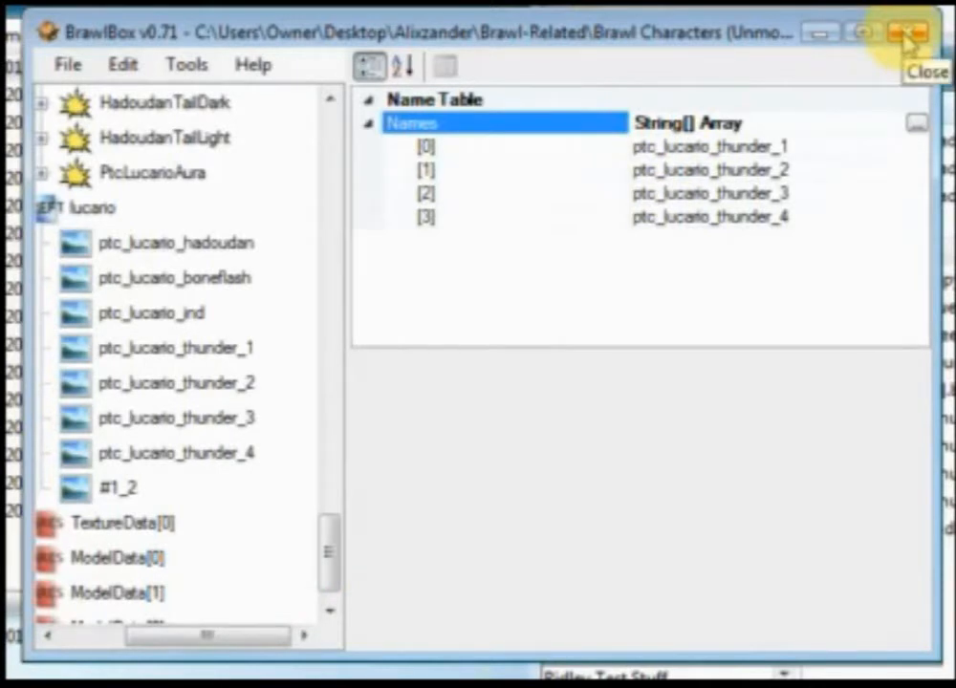
- Preview the ptc_lucario_hadoudan and ptc_lucario_boneflash textures in the lucario REFT group
{"action": "left_click_drag", "start_coordinate": [247, 639], "coordinate": [220, 643]}
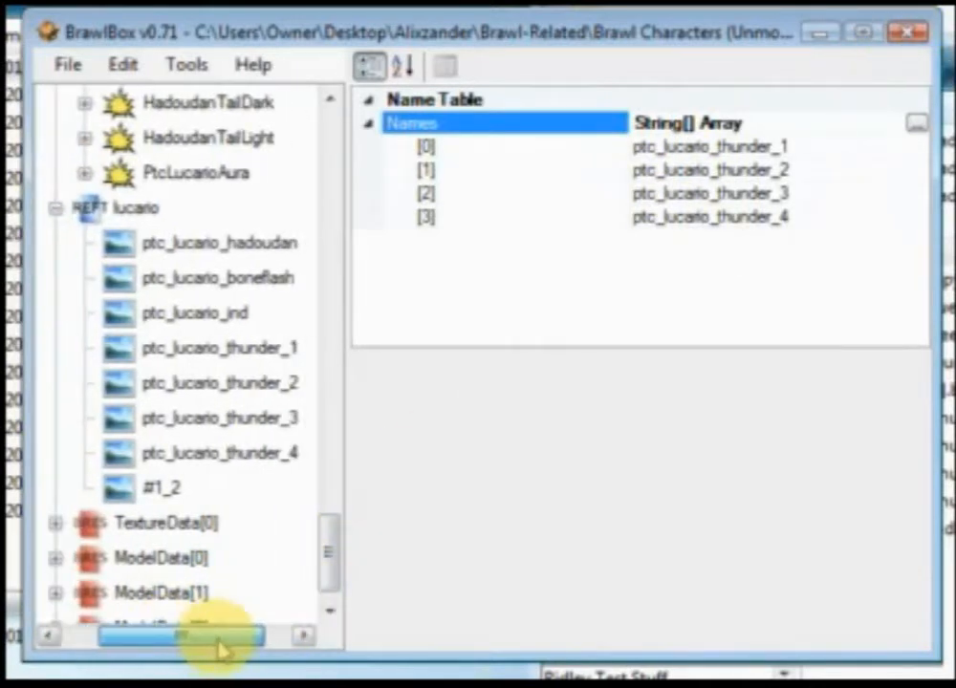
{"action": "left_click", "coordinate": [267, 246]}
{"action": "left_click", "coordinate": [262, 265]}
{"action": "left_click", "coordinate": [260, 253]}
{"action": "left_click", "coordinate": [258, 279]}
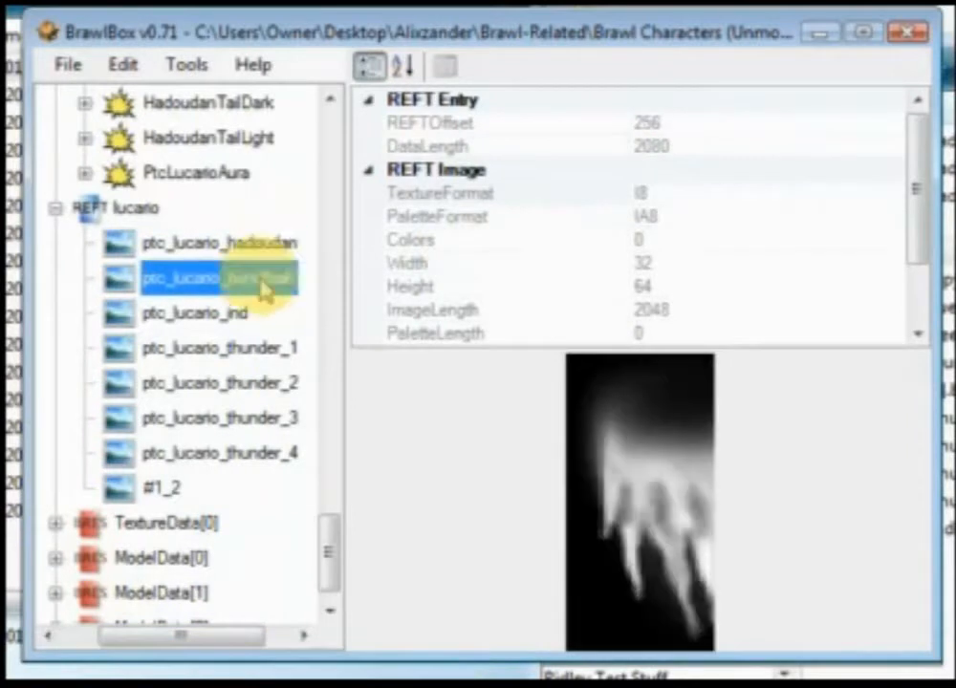
{"action": "left_click", "coordinate": [260, 252]}
{"action": "left_click", "coordinate": [259, 278]}
{"action": "left_click", "coordinate": [237, 304]}
{"action": "left_click", "coordinate": [251, 242]}
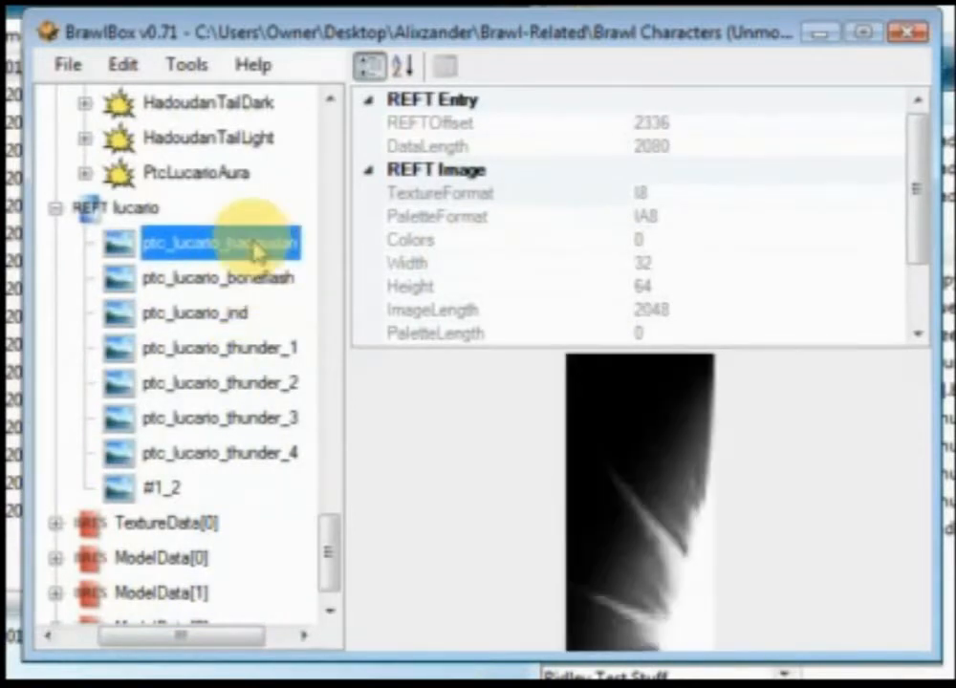
- Compare the ptc_lucario_hadoudan, ptc_lucario_boneflash, ptc_lucario_ind and #1_2 texture previews in the lucario REFT group
{"action": "left_click", "coordinate": [258, 277]}
{"action": "left_click", "coordinate": [260, 314]}
{"action": "left_click", "coordinate": [163, 488]}
{"action": "left_click", "coordinate": [228, 313]}
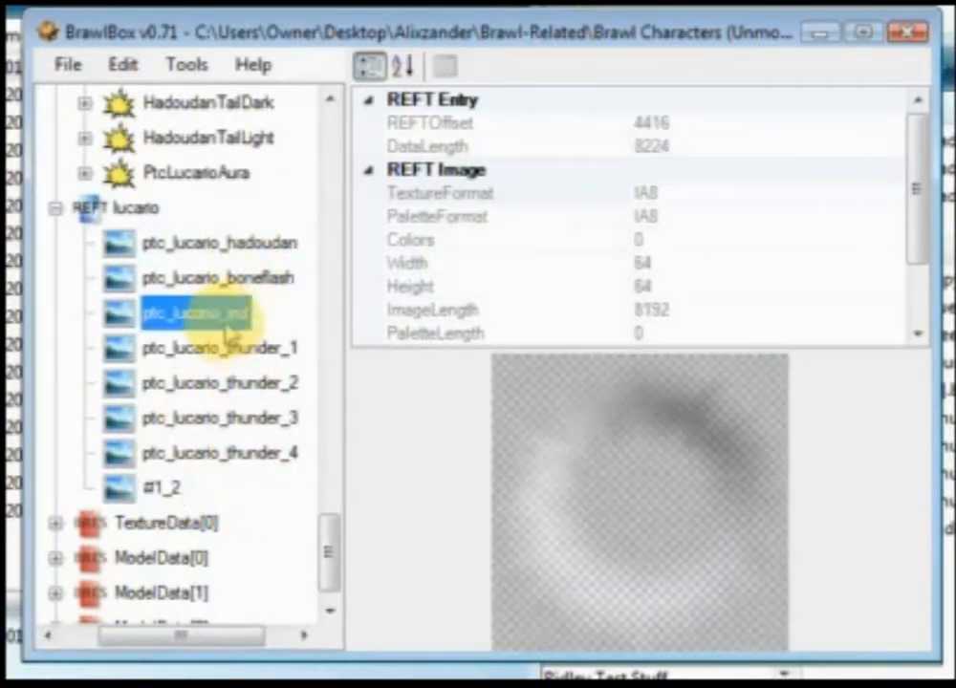
{"action": "left_click", "coordinate": [226, 248]}
{"action": "left_click", "coordinate": [223, 277]}
{"action": "left_click", "coordinate": [201, 314]}
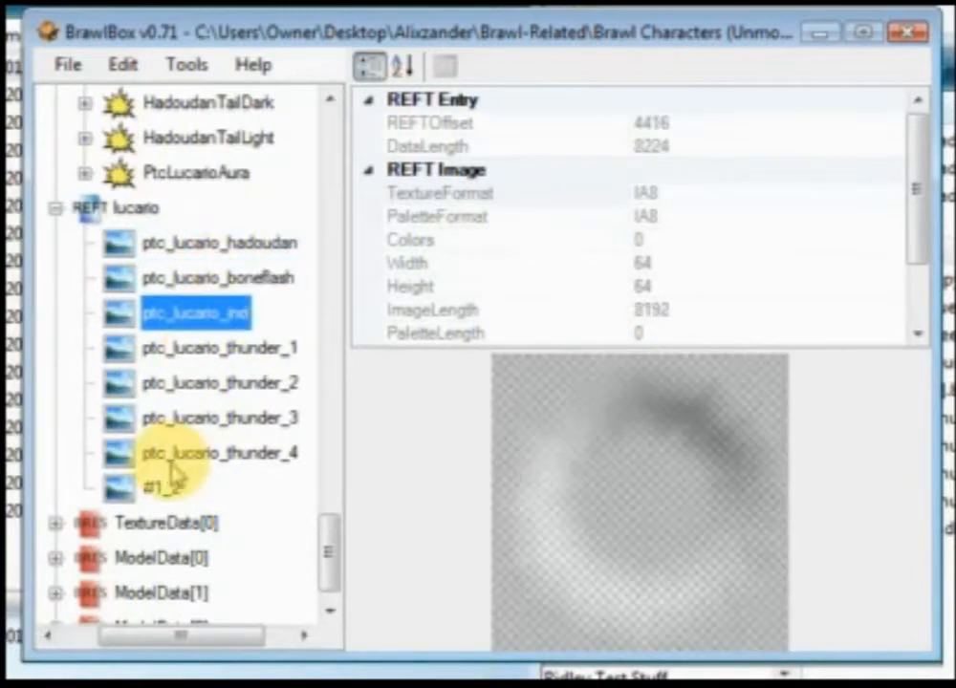
{"action": "left_click", "coordinate": [163, 489]}
- Switch to the FitMario.pac window and import ModelData[2].brres as a BRResource Pack into the ef_mario archive
{"action": "left_click", "coordinate": [814, 39]}
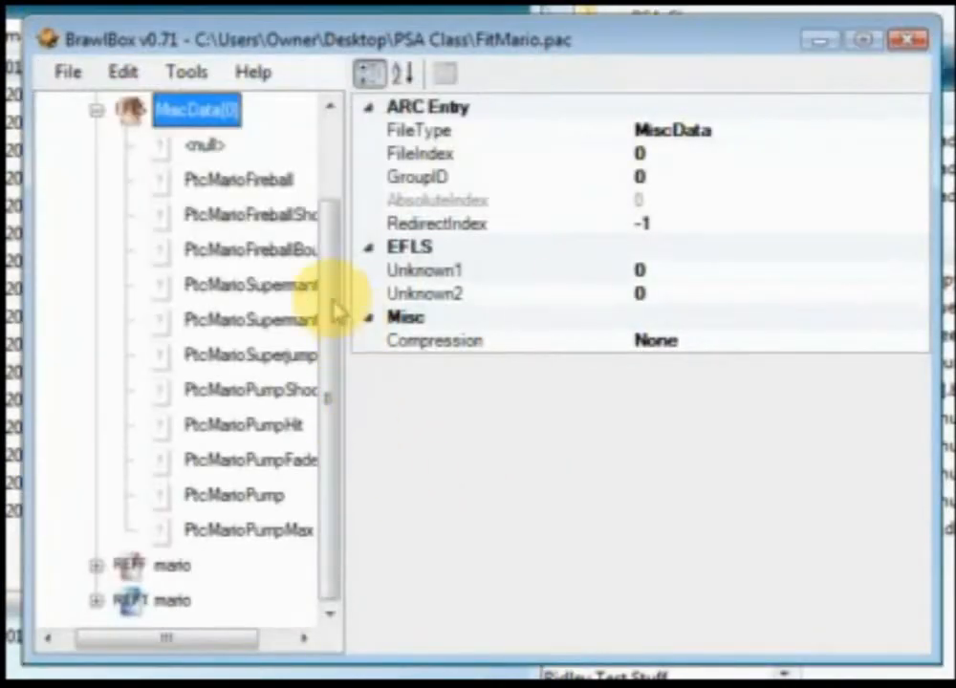
{"action": "left_click", "coordinate": [111, 122]}
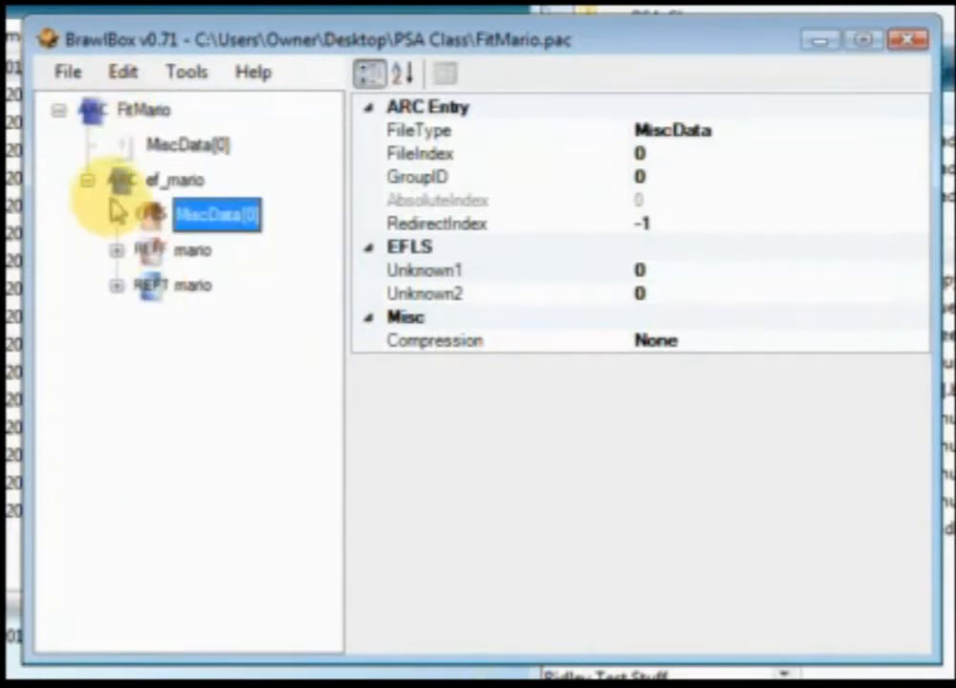
{"action": "left_click", "coordinate": [172, 181]}
{"action": "right_click", "coordinate": [180, 184]}
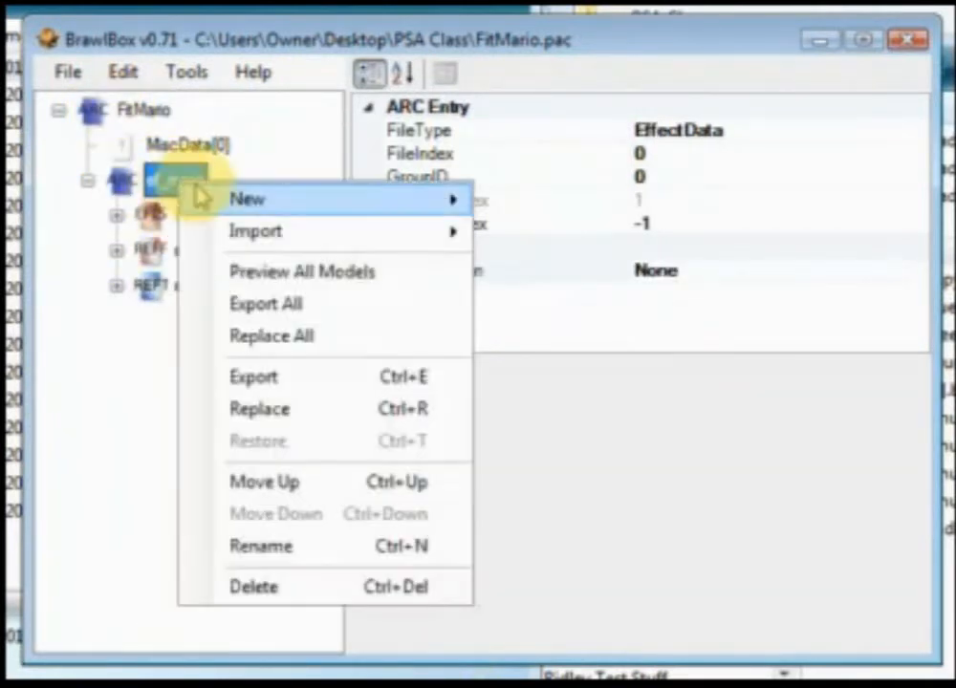
{"action": "mouse_move", "coordinate": [256, 246]}
{"action": "left_click", "coordinate": [557, 268]}
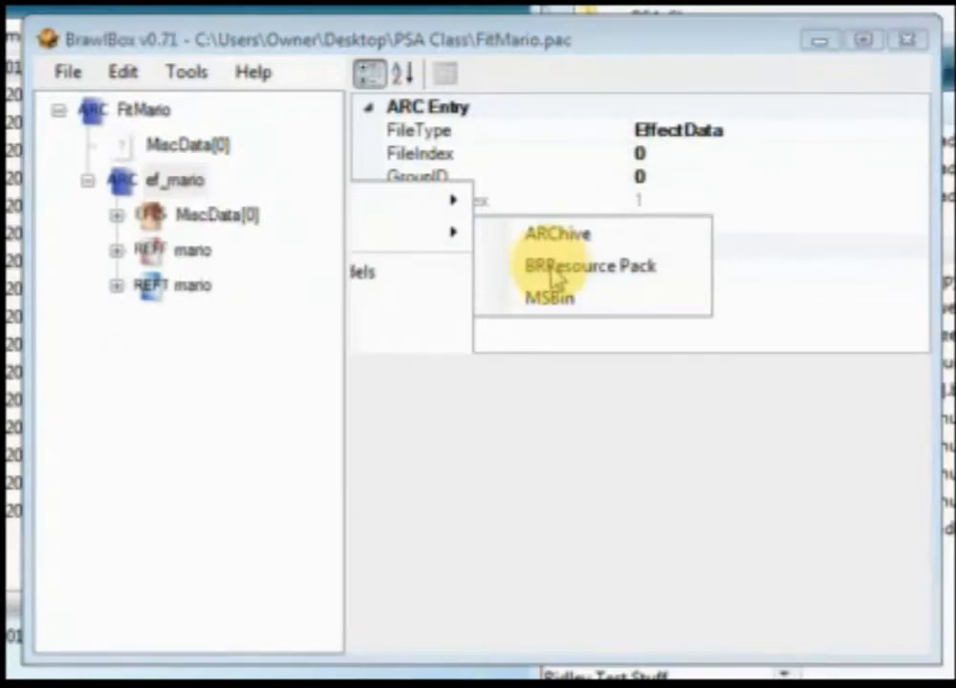
{"action": "left_click", "coordinate": [405, 241]}
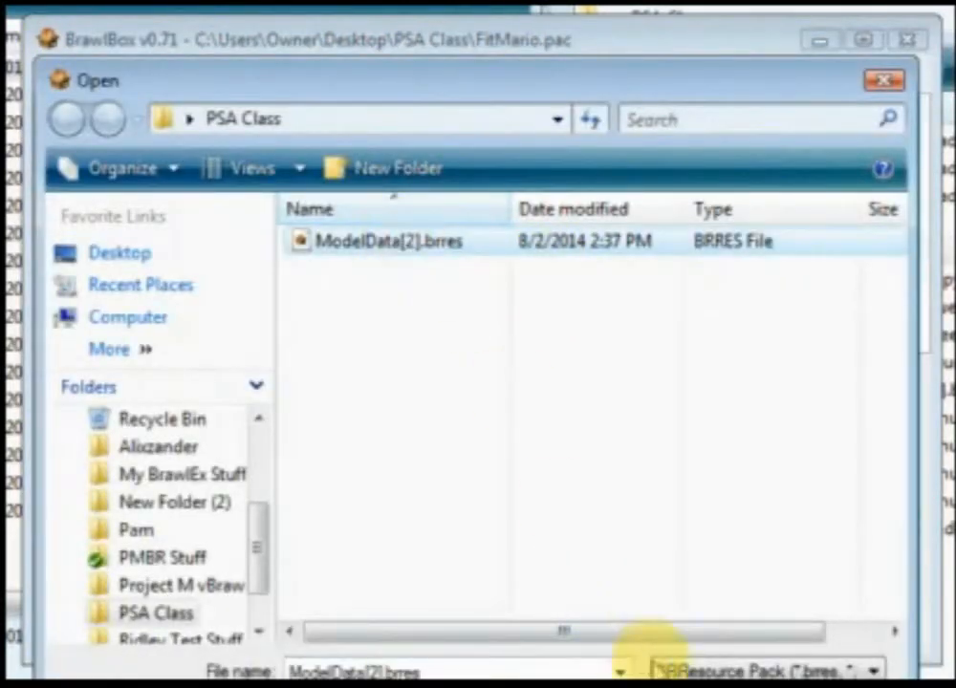
{"action": "left_click", "coordinate": [656, 686]}
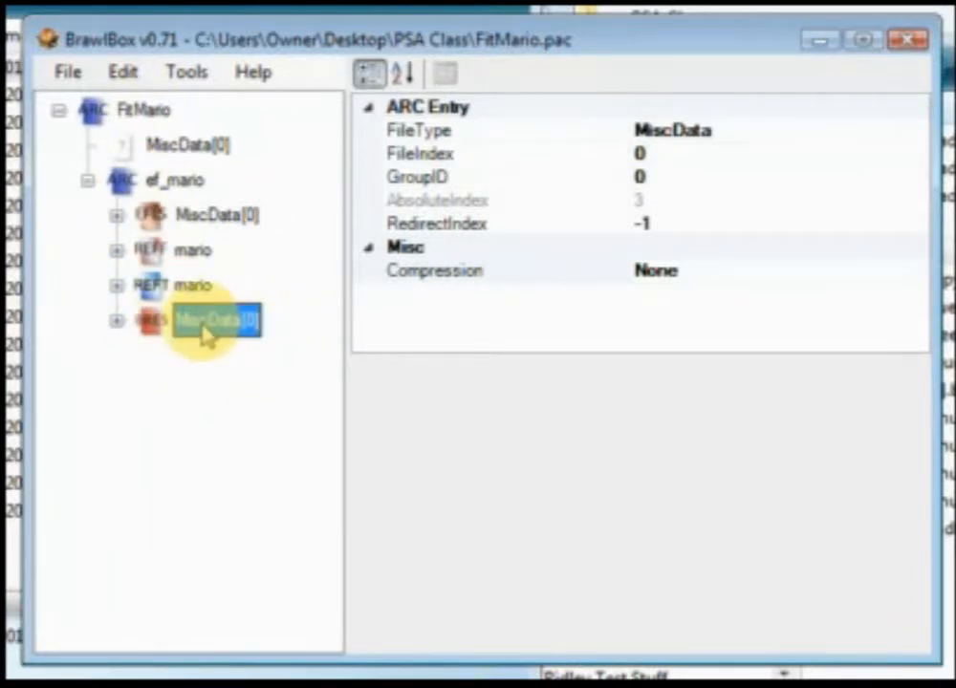
- Set the imported resource pack's FileType to ModelData and check it against ModelData[0] in Lucario's file
{"action": "left_click", "coordinate": [854, 129]}
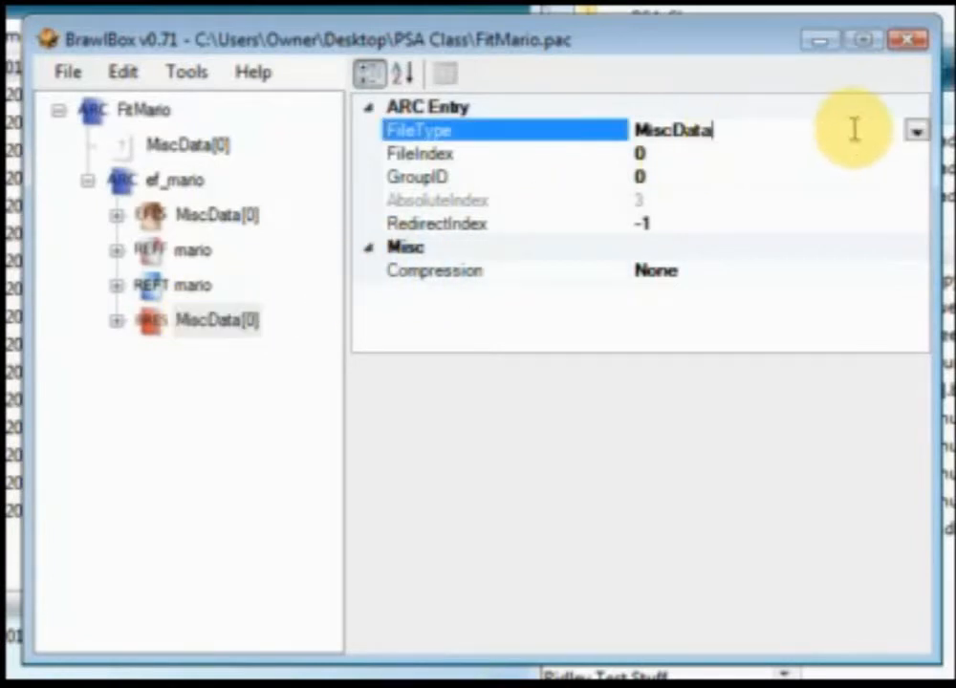
{"action": "left_click", "coordinate": [915, 134]}
{"action": "left_click", "coordinate": [704, 199]}
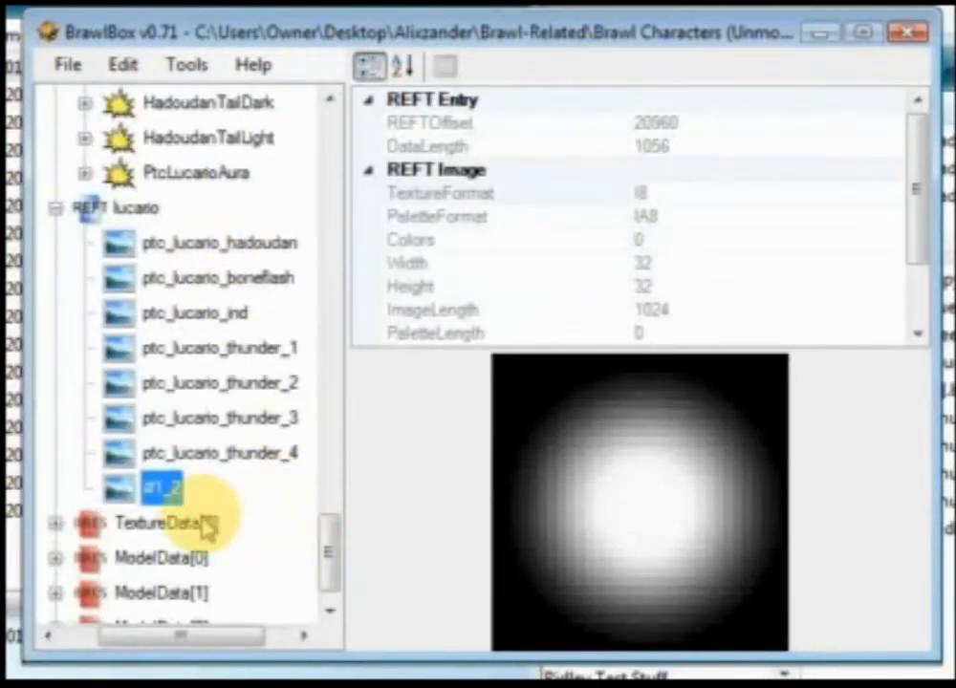
{"action": "left_click", "coordinate": [213, 557]}
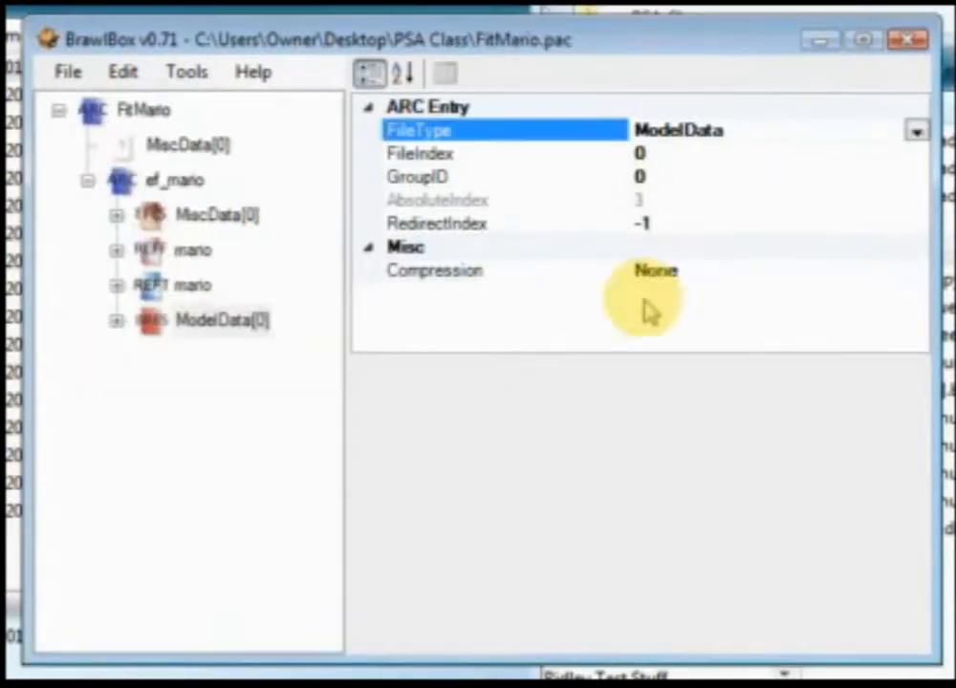
- Add a new empty BRResource Pack to the ef_mario archive in FitMario.pac
{"action": "left_click", "coordinate": [172, 184]}
{"action": "right_click", "coordinate": [172, 190]}
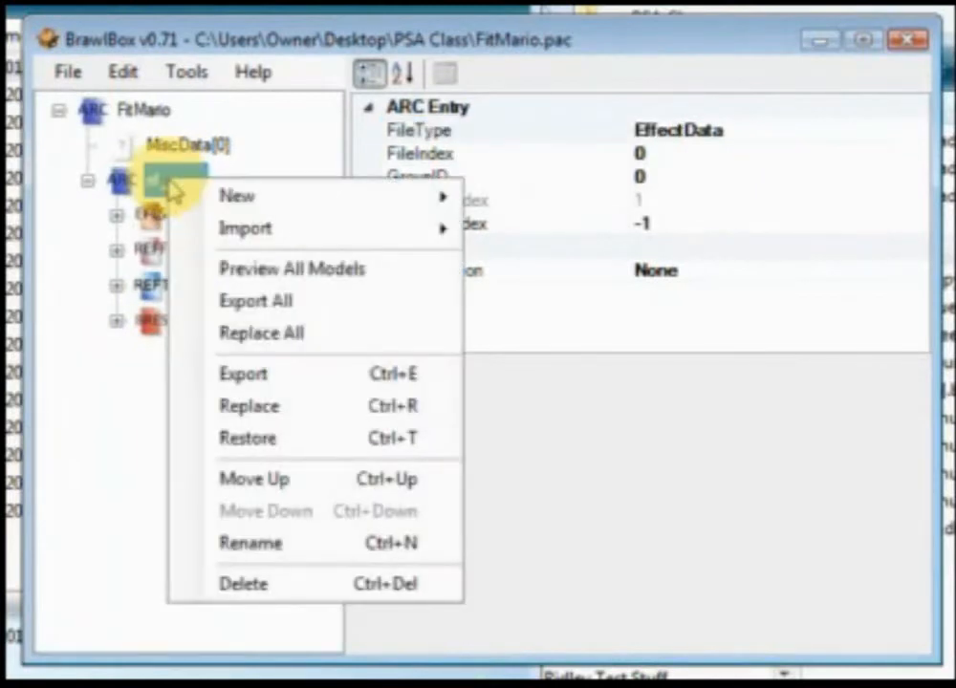
{"action": "left_click", "coordinate": [155, 183]}
{"action": "right_click", "coordinate": [171, 186]}
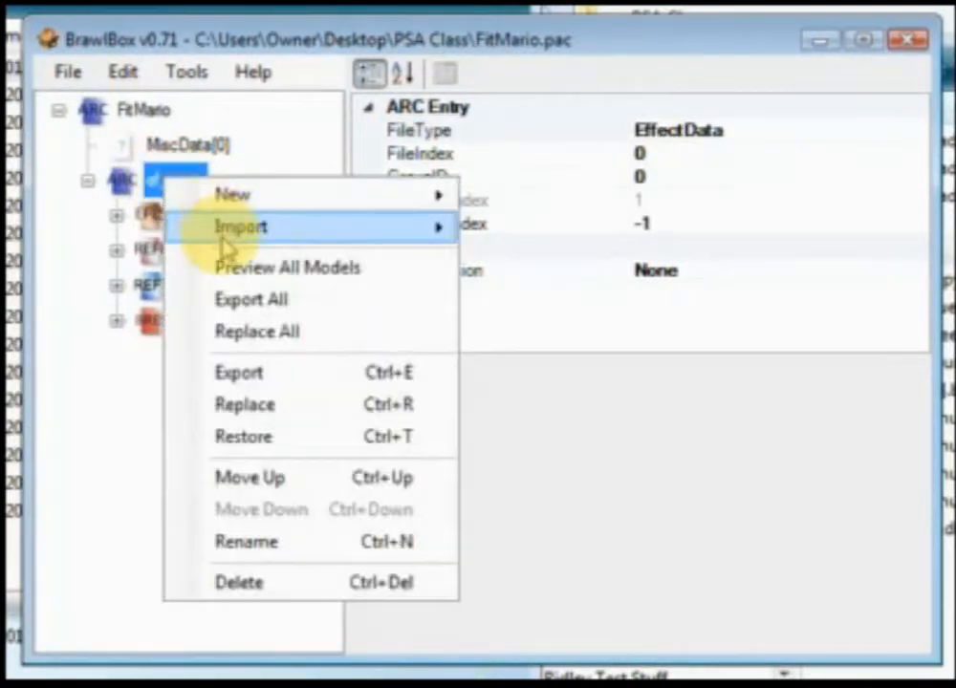
{"action": "mouse_move", "coordinate": [231, 203]}
{"action": "left_click", "coordinate": [536, 229]}
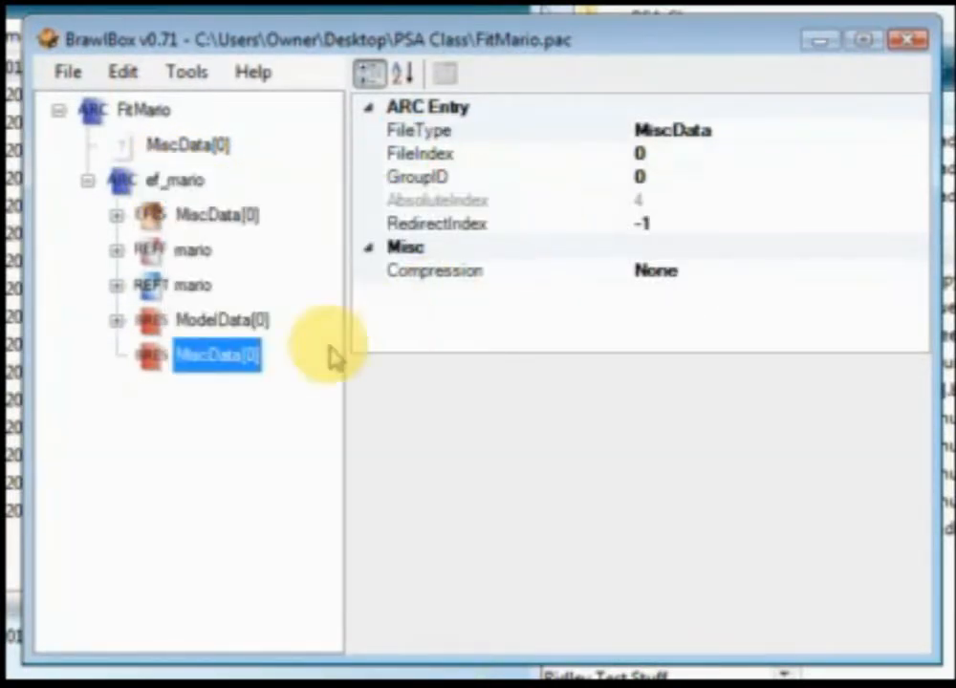
- Move the new resource pack above ModelData[0] and set its FileType to TextureData
{"action": "right_click", "coordinate": [183, 361]}
{"action": "left_click", "coordinate": [189, 327]}
{"action": "left_click", "coordinate": [192, 358]}
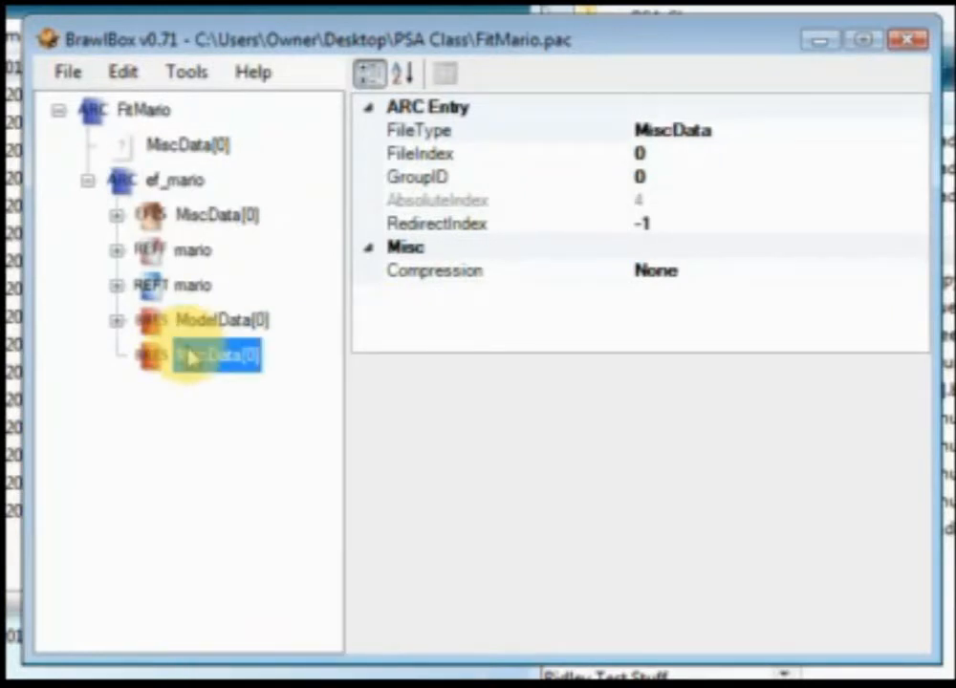
{"action": "right_click", "coordinate": [235, 339]}
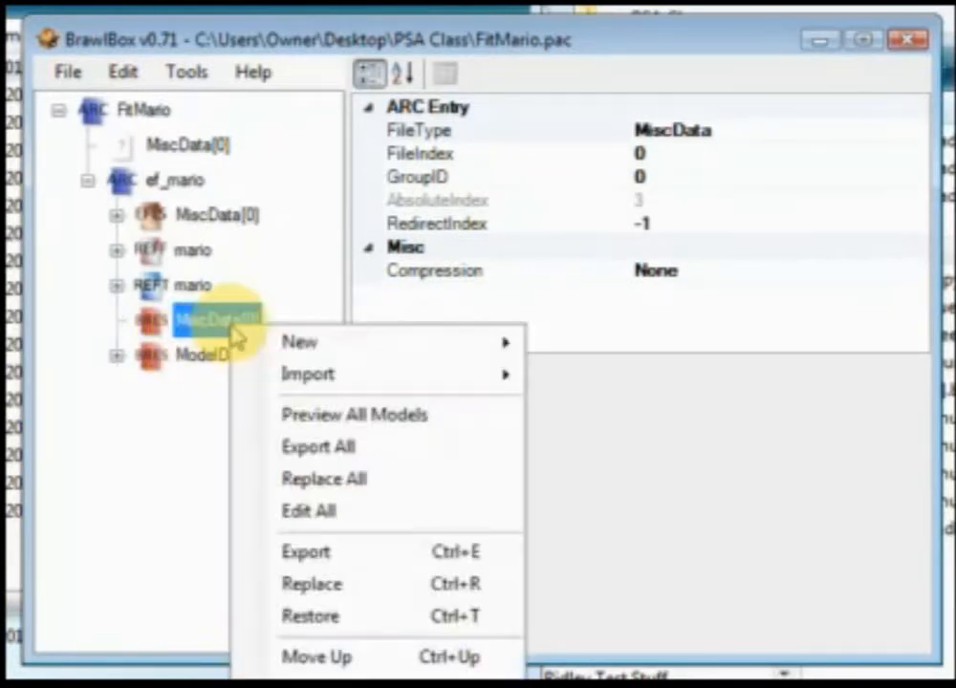
{"action": "left_click", "coordinate": [886, 129]}
{"action": "left_click", "coordinate": [917, 132]}
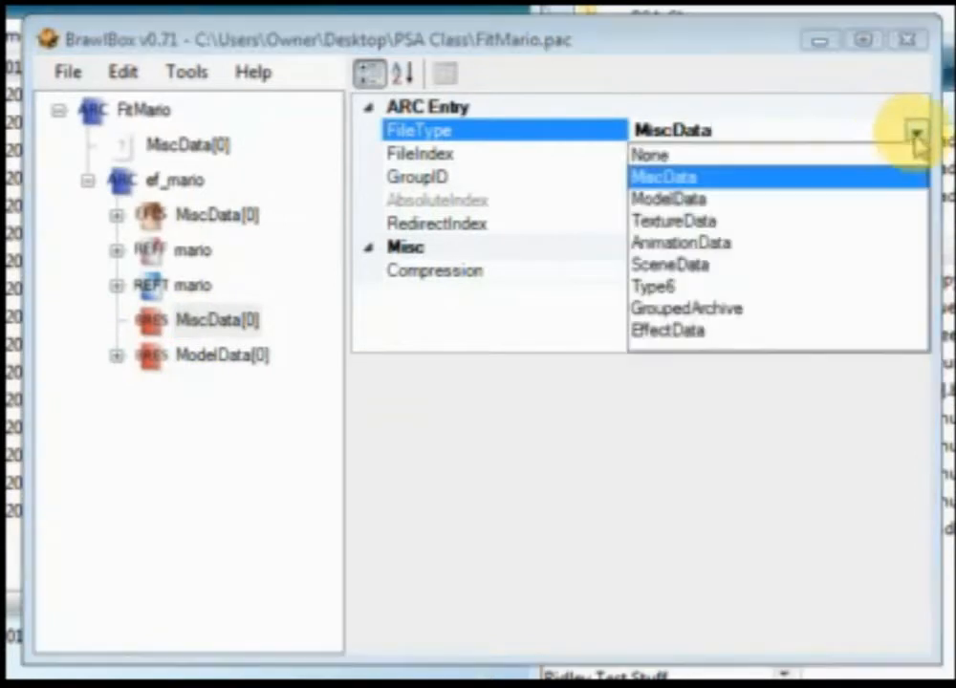
{"action": "left_click", "coordinate": [728, 220]}
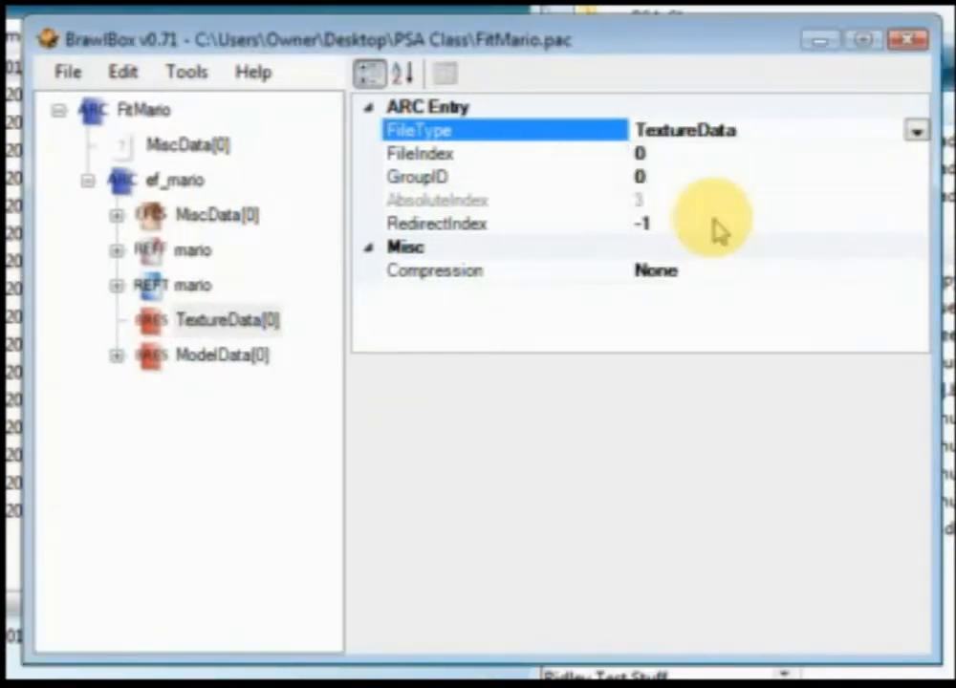
- Load eff_lucario_hadoudan_ind.png from the PSA Class folder into the texture converter for import into TextureData[0]
{"action": "right_click", "coordinate": [241, 330]}
{"action": "mouse_move", "coordinate": [395, 385]}
{"action": "left_click", "coordinate": [604, 386]}
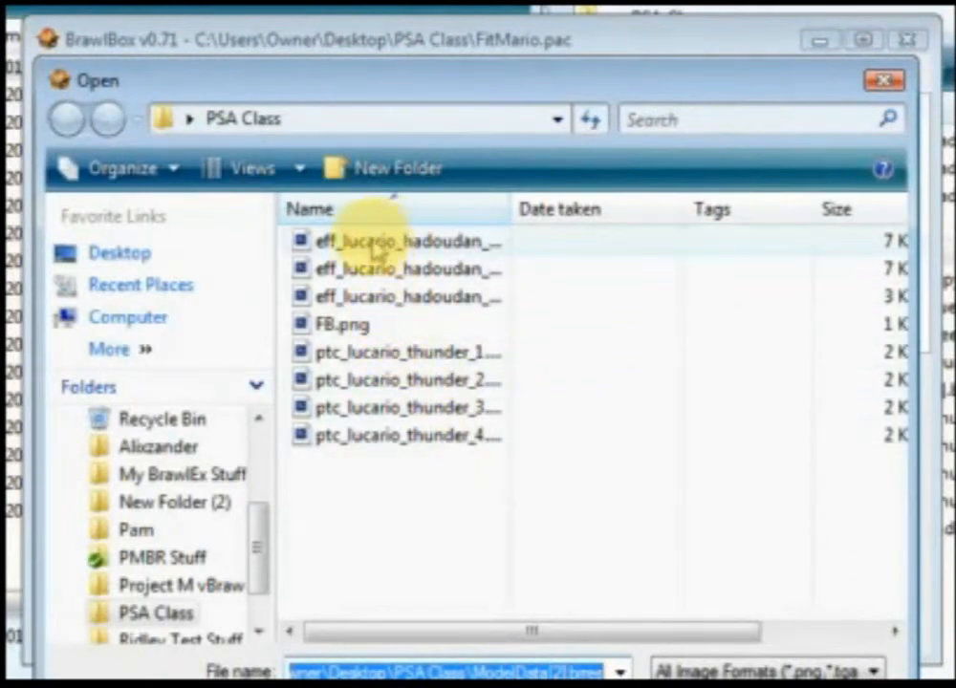
{"action": "left_click", "coordinate": [365, 243]}
{"action": "left_click", "coordinate": [378, 297]}
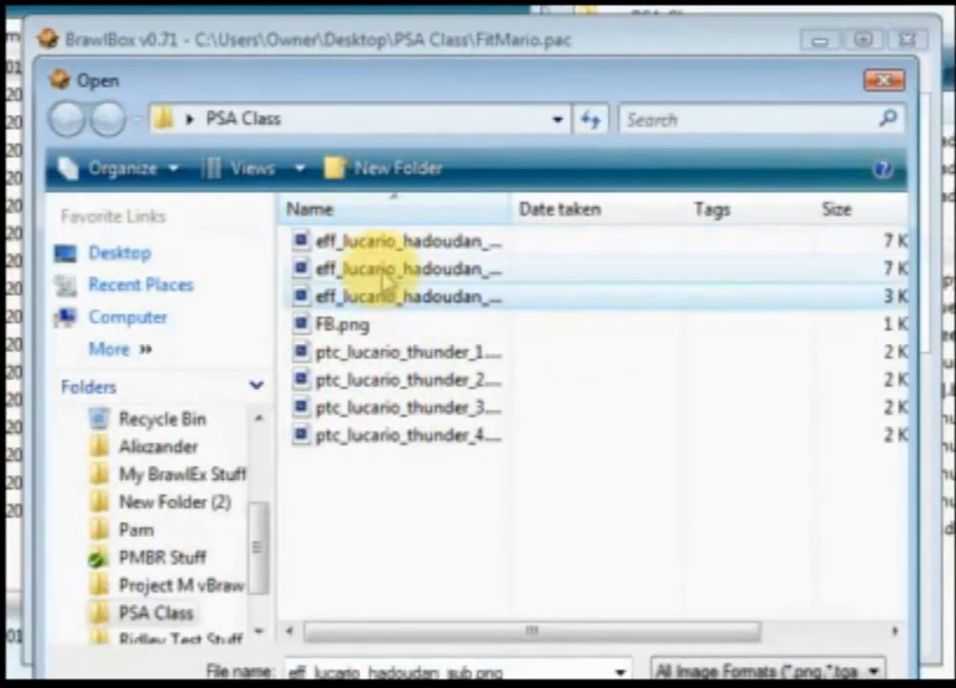
{"action": "left_click", "coordinate": [392, 243]}
{"action": "left_click", "coordinate": [365, 298]}
{"action": "left_click", "coordinate": [382, 268]}
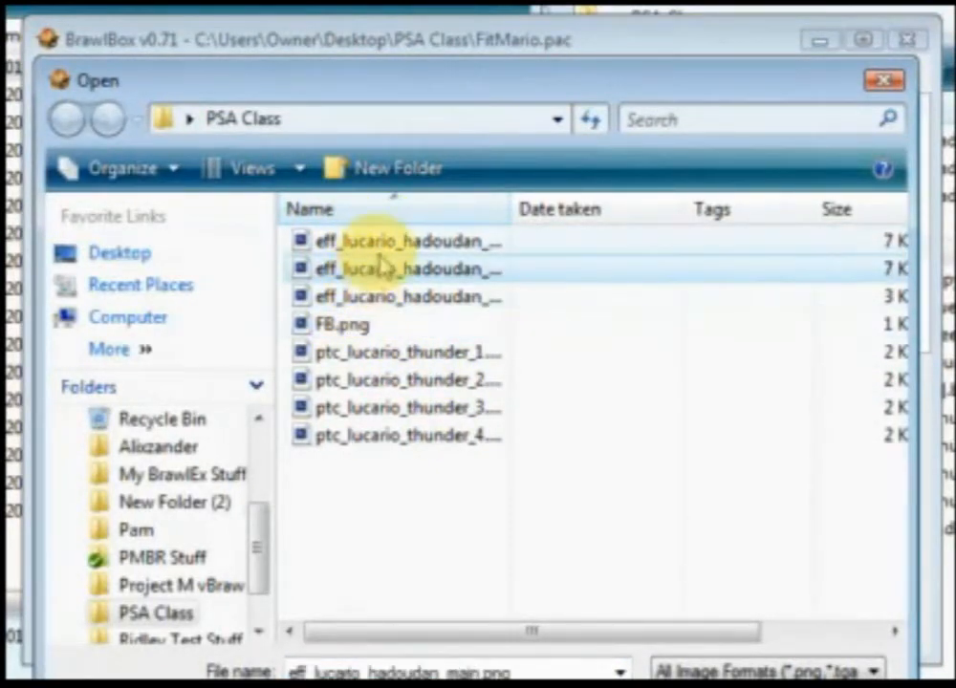
{"action": "left_click", "coordinate": [387, 243]}
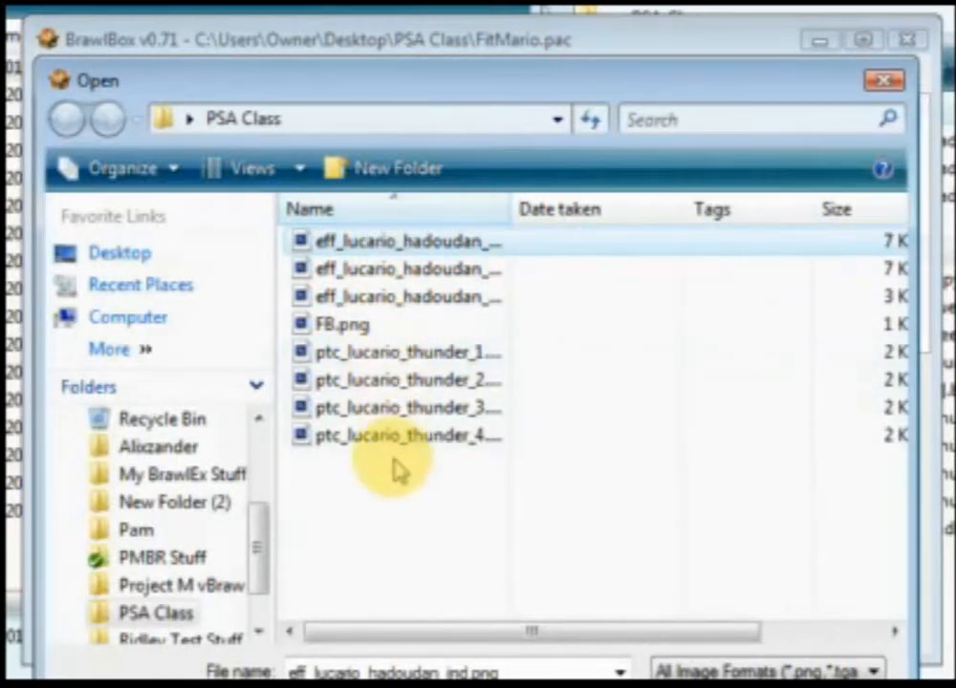
{"action": "left_click_drag", "start_coordinate": [307, 91], "coordinate": [421, 92]}
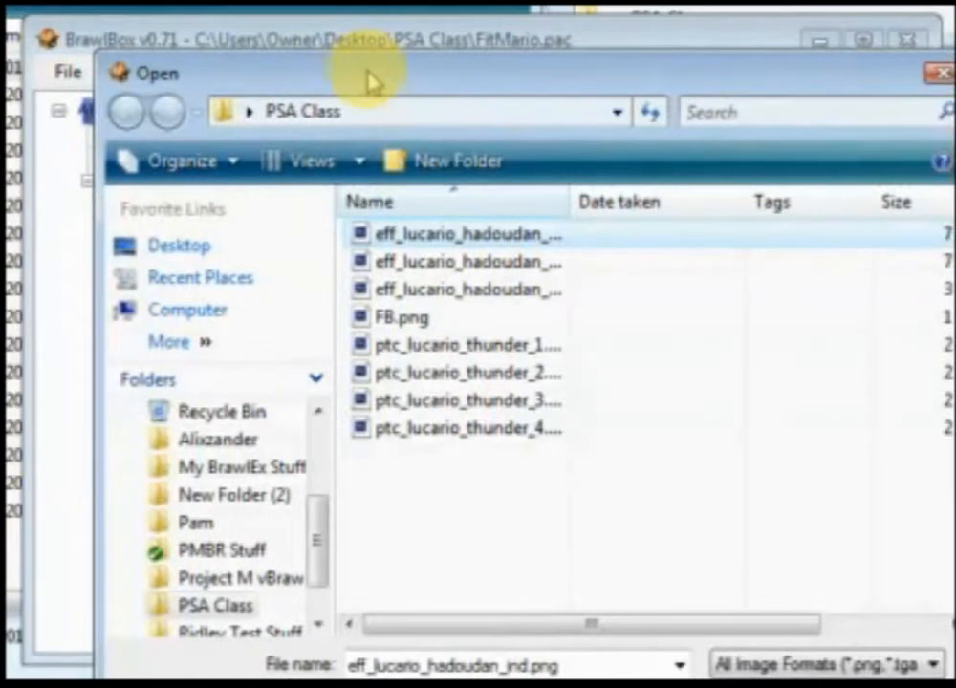
{"action": "left_click", "coordinate": [744, 680]}
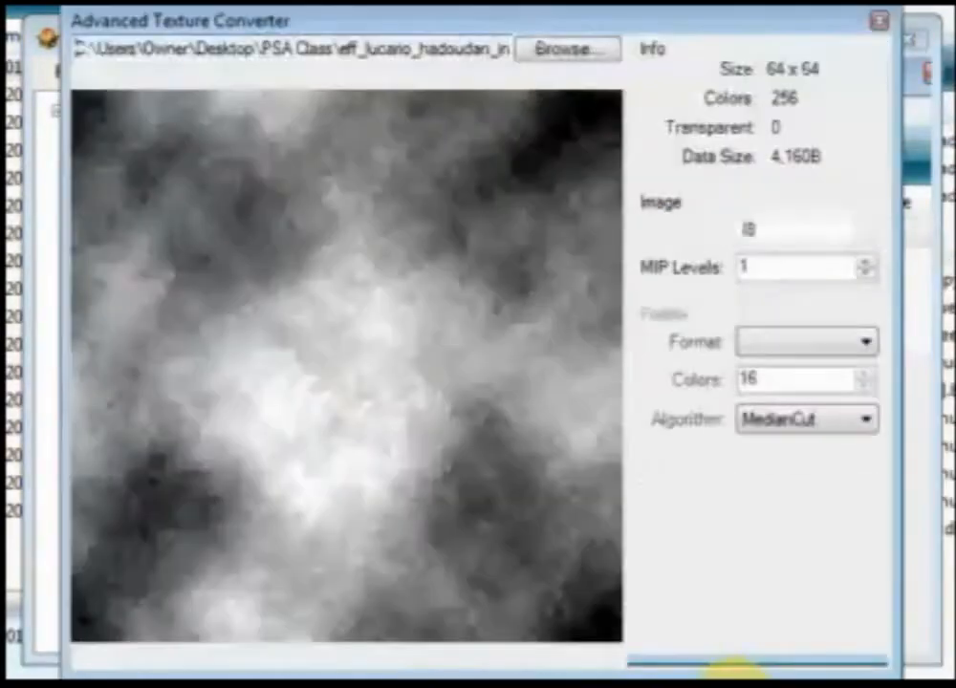
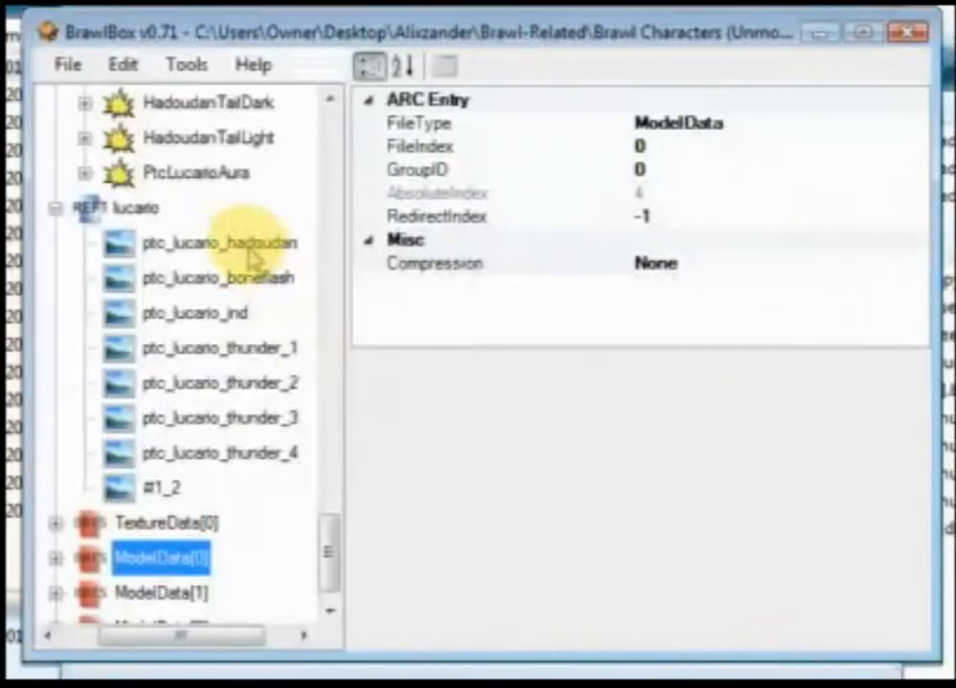
- Check the original hadoudan_ind texture's format in Lucario's TextureData[0] and import the loaded texture as I8 at 64 x 64
{"action": "key", "text": "Return"}
{"action": "left_click", "coordinate": [330, 608]}
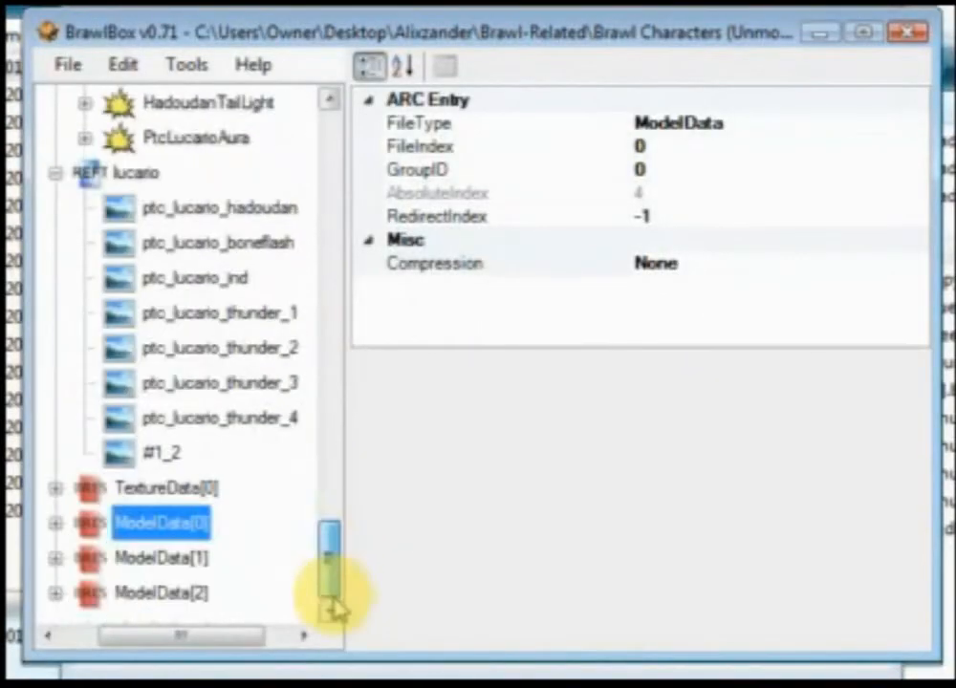
{"action": "left_click", "coordinate": [55, 489]}
{"action": "left_click", "coordinate": [85, 521]}
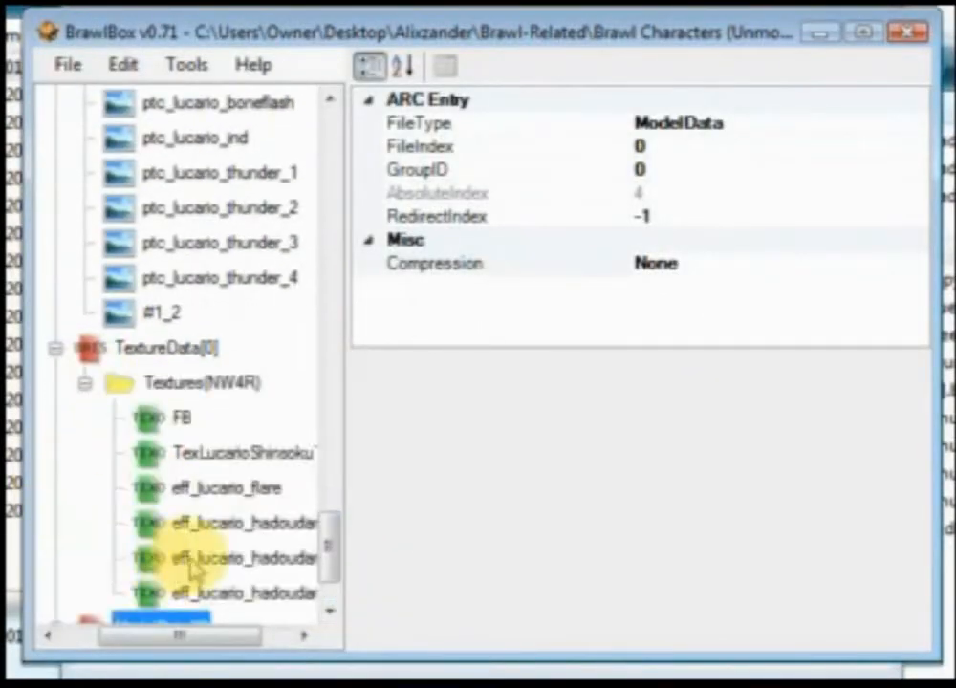
{"action": "left_click", "coordinate": [250, 524]}
{"action": "left_click_drag", "start_coordinate": [688, 41], "coordinate": [271, 56]}
{"action": "left_click_drag", "start_coordinate": [696, 27], "coordinate": [732, 46]}
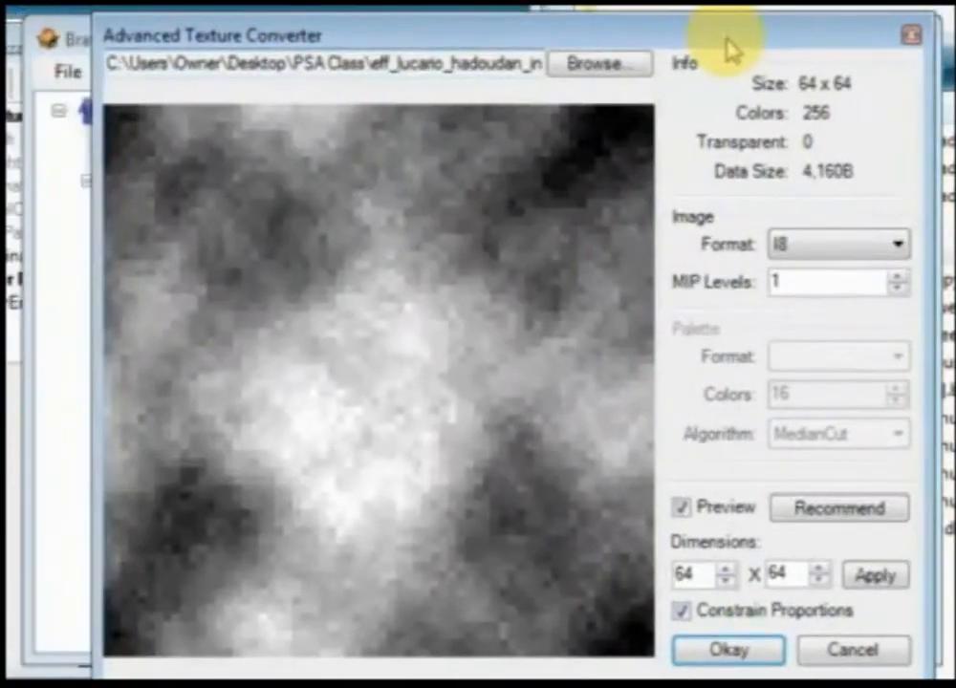
{"action": "left_click", "coordinate": [723, 659]}
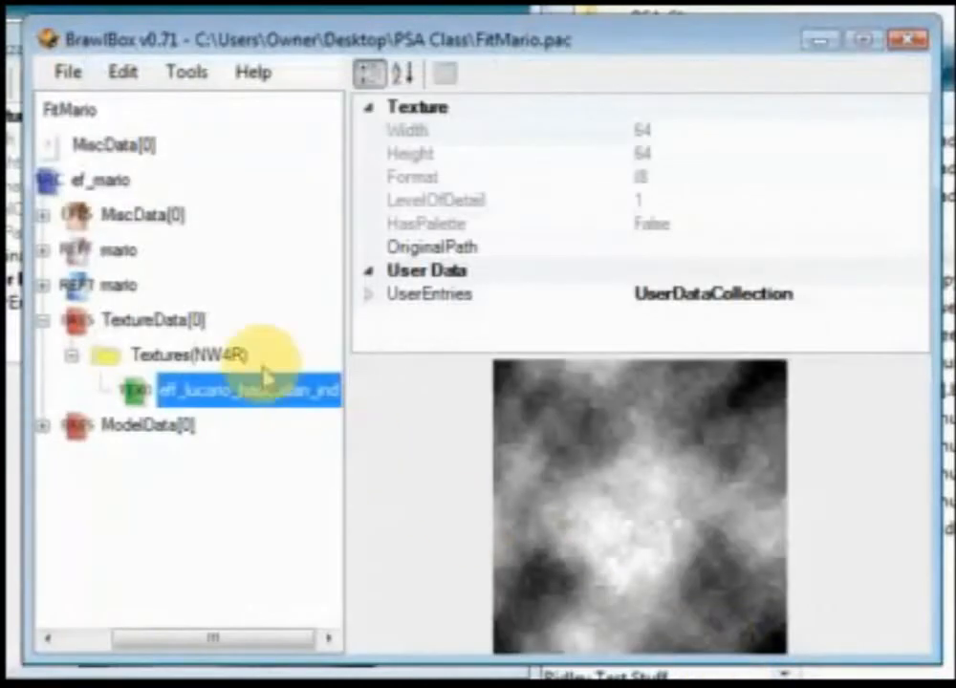
- Import eff_lucario_hadoudan_main.png into FitMario's TextureData[0] with the image format RGB565
{"action": "left_click", "coordinate": [145, 323]}
{"action": "right_click", "coordinate": [148, 322]}
{"action": "mouse_move", "coordinate": [188, 373]}
{"action": "left_click", "coordinate": [488, 374]}
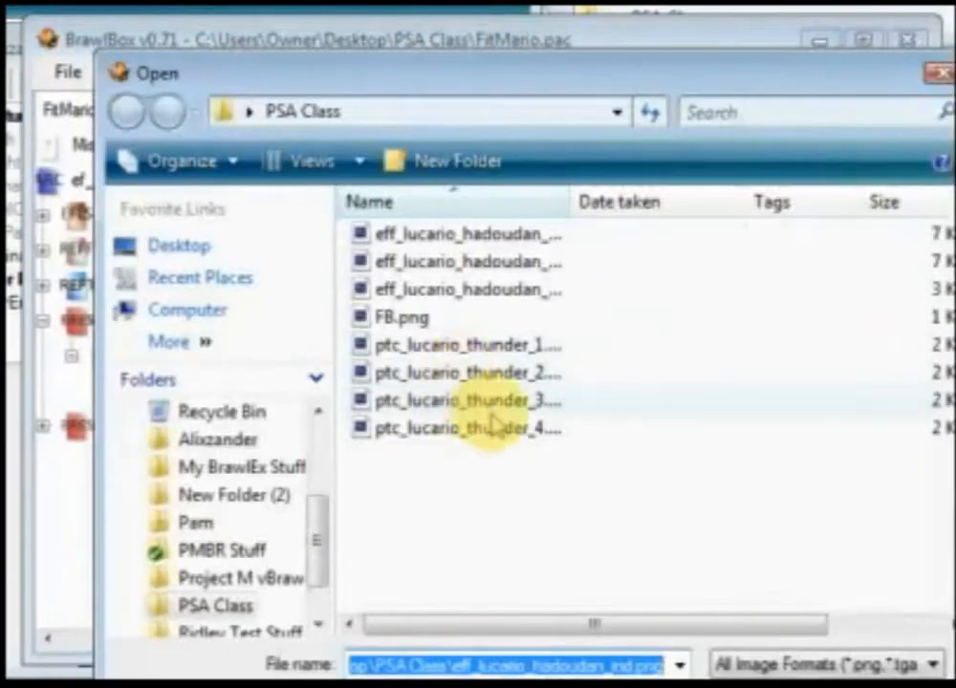
{"action": "left_click", "coordinate": [506, 263]}
{"action": "key", "text": "Return"}
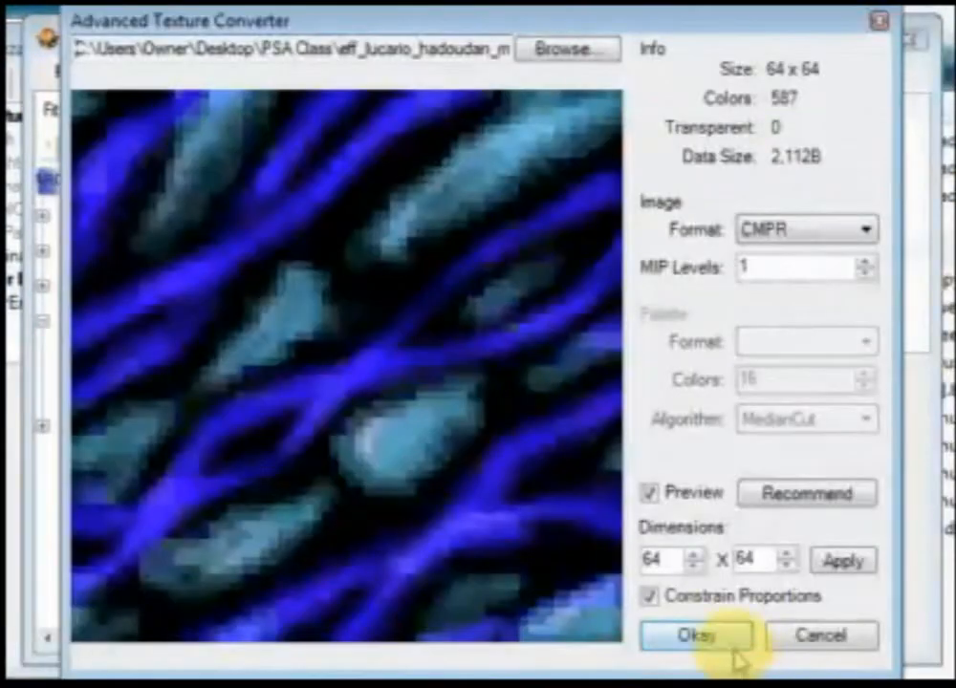
{"action": "key", "text": "Return"}
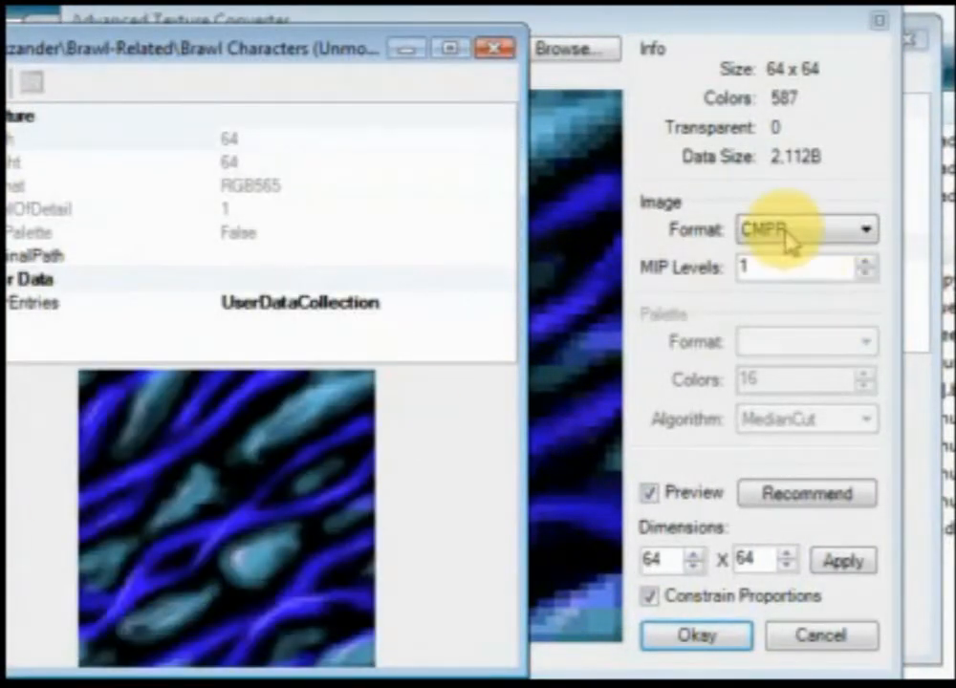
{"action": "left_click", "coordinate": [786, 239]}
{"action": "left_click", "coordinate": [821, 336]}
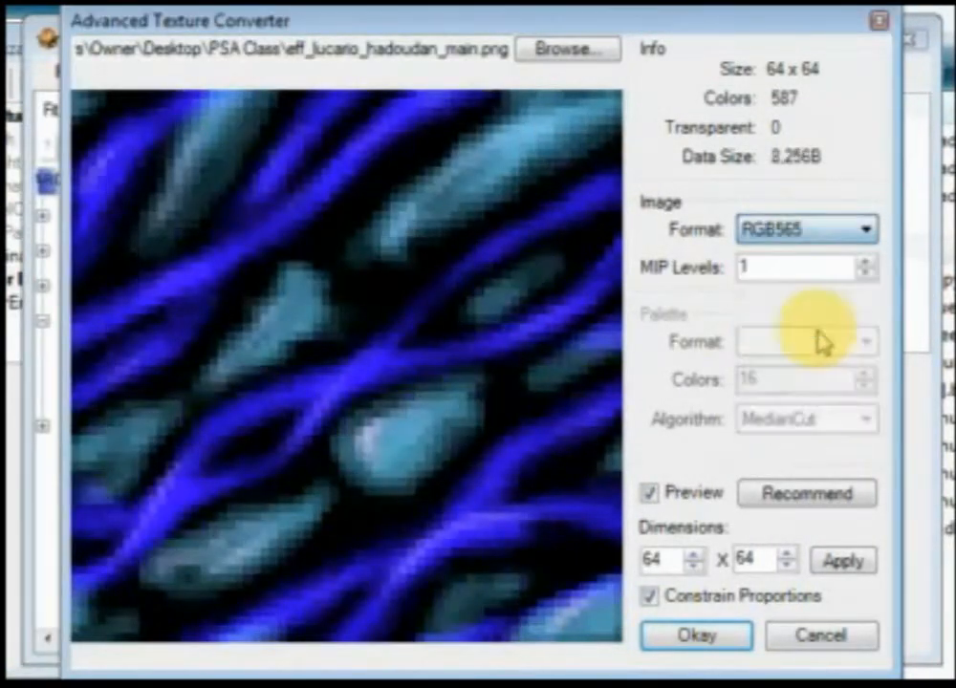
{"action": "left_click", "coordinate": [694, 634]}
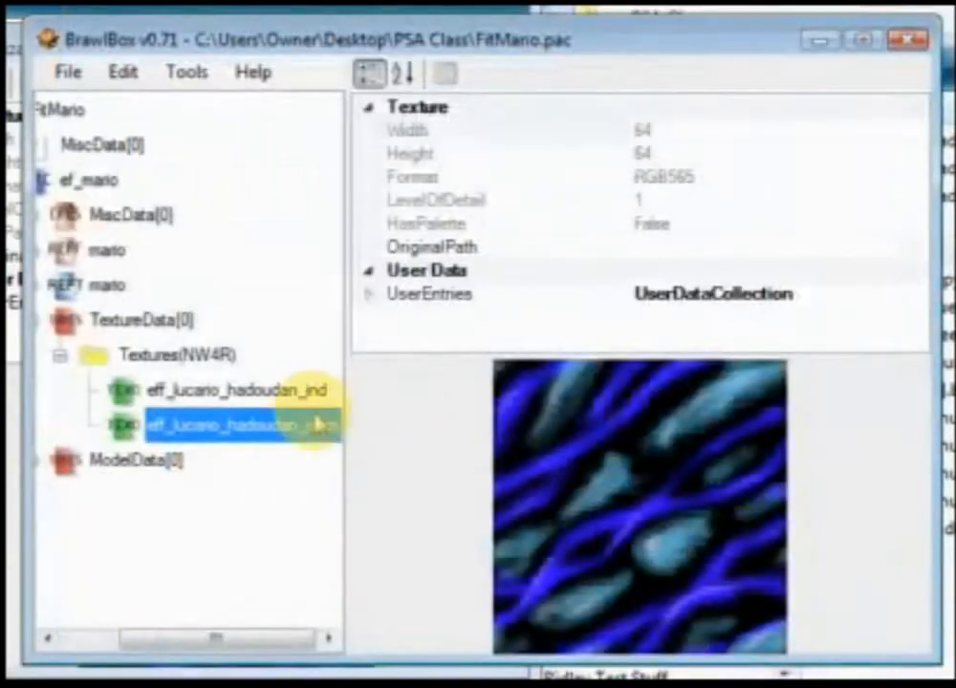
- Import eff_lucario_hadoudan_sub.png into FitMario's TextureData[0] at 64 x 64, using Lucario's original image format IA4
{"action": "left_click", "coordinate": [161, 359]}
{"action": "right_click", "coordinate": [161, 363]}
{"action": "right_click", "coordinate": [126, 322]}
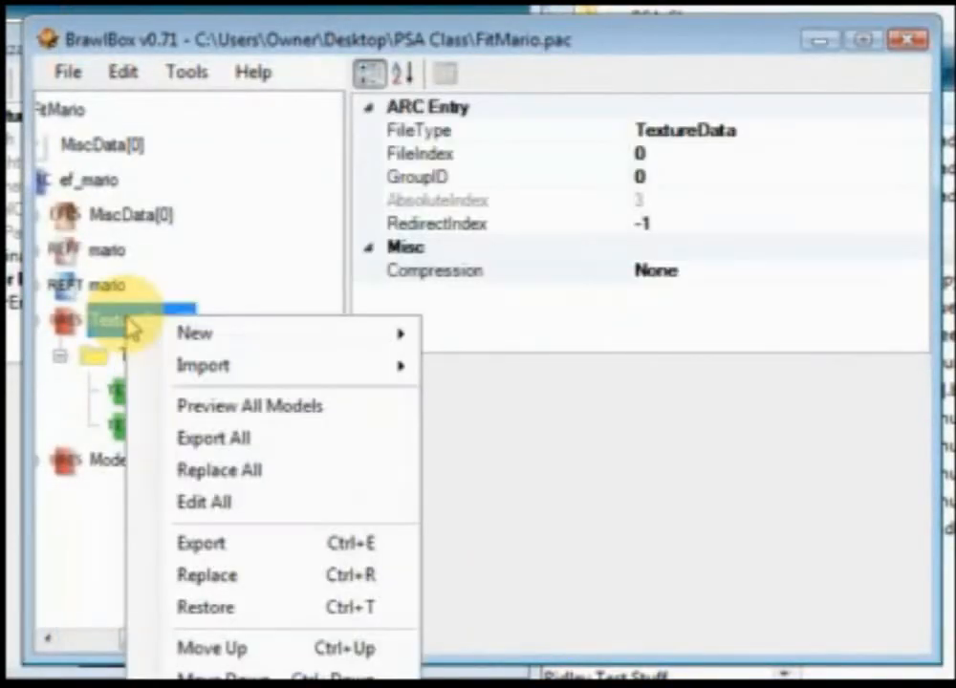
{"action": "mouse_move", "coordinate": [418, 379]}
{"action": "left_click", "coordinate": [497, 369]}
{"action": "left_click", "coordinate": [516, 295]}
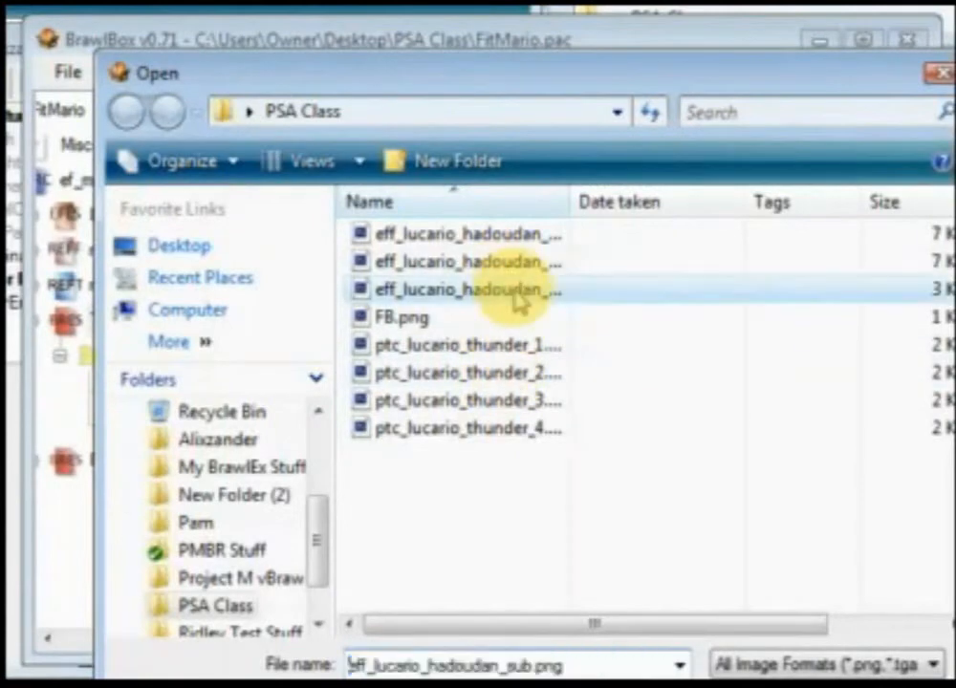
{"action": "left_click", "coordinate": [760, 681]}
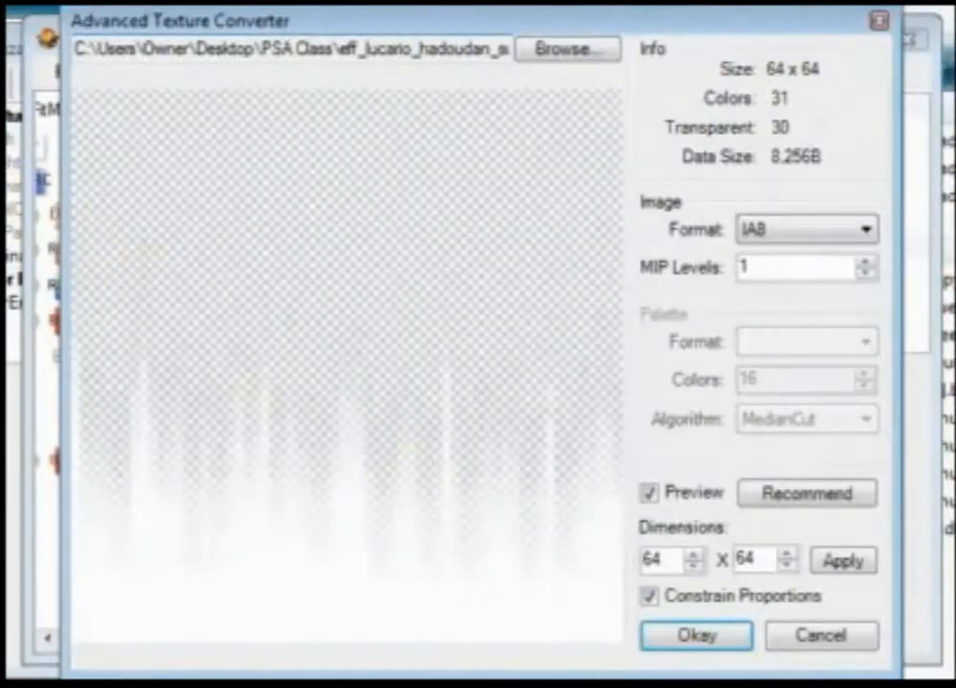
{"action": "key", "text": "alt+Tab"}
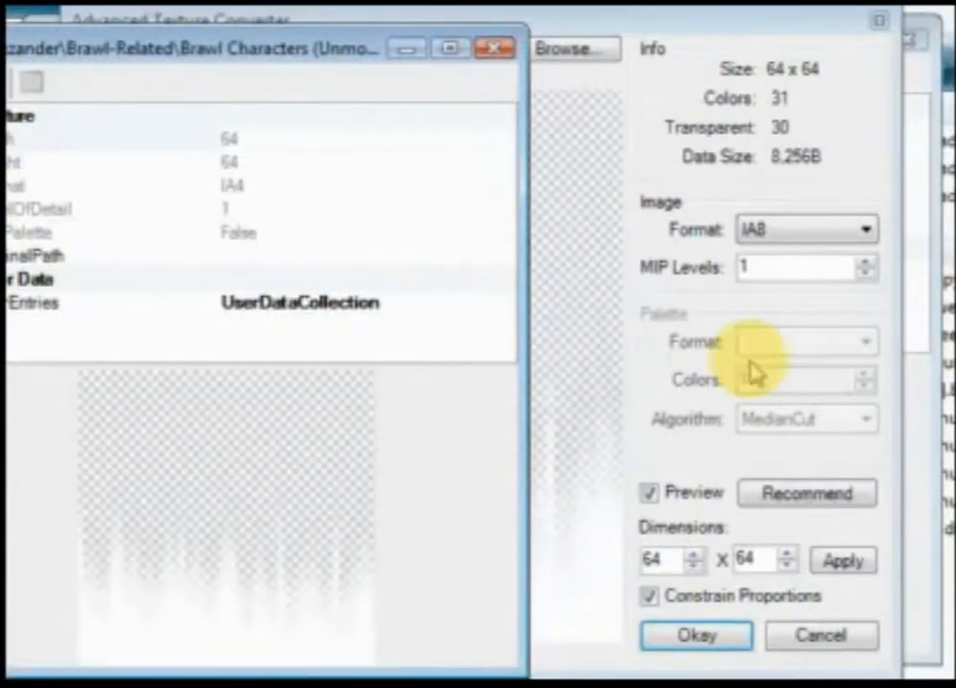
{"action": "left_click", "coordinate": [803, 229]}
{"action": "left_click", "coordinate": [774, 293]}
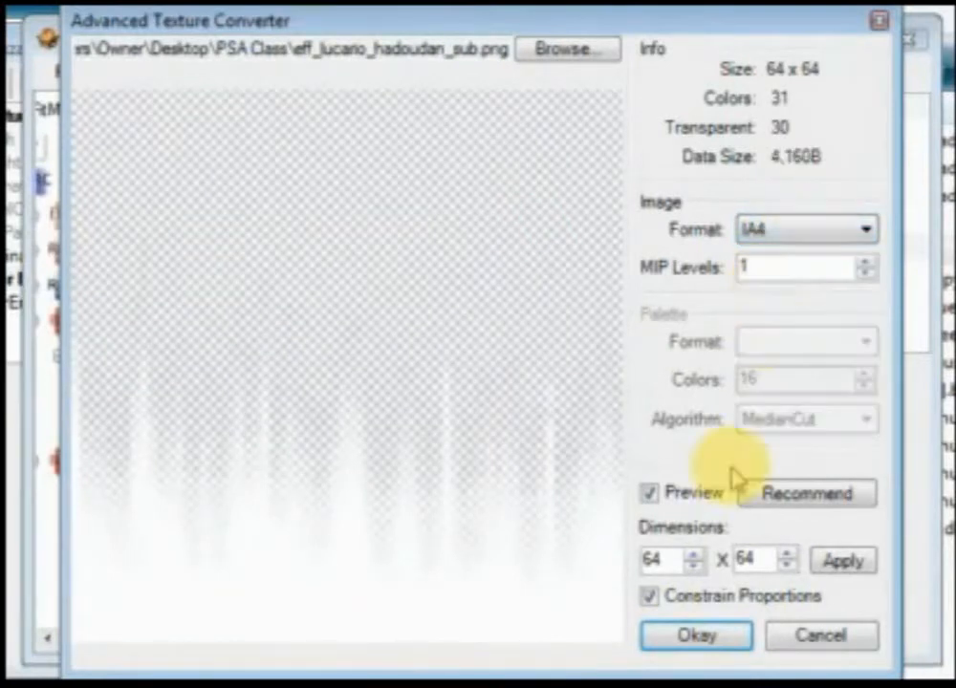
{"action": "left_click", "coordinate": [689, 639]}
- Import FB.png into FitMario's TextureData[0] as a 16 x 16 texture with the image format I4
{"action": "key", "text": "alt+Tab"}
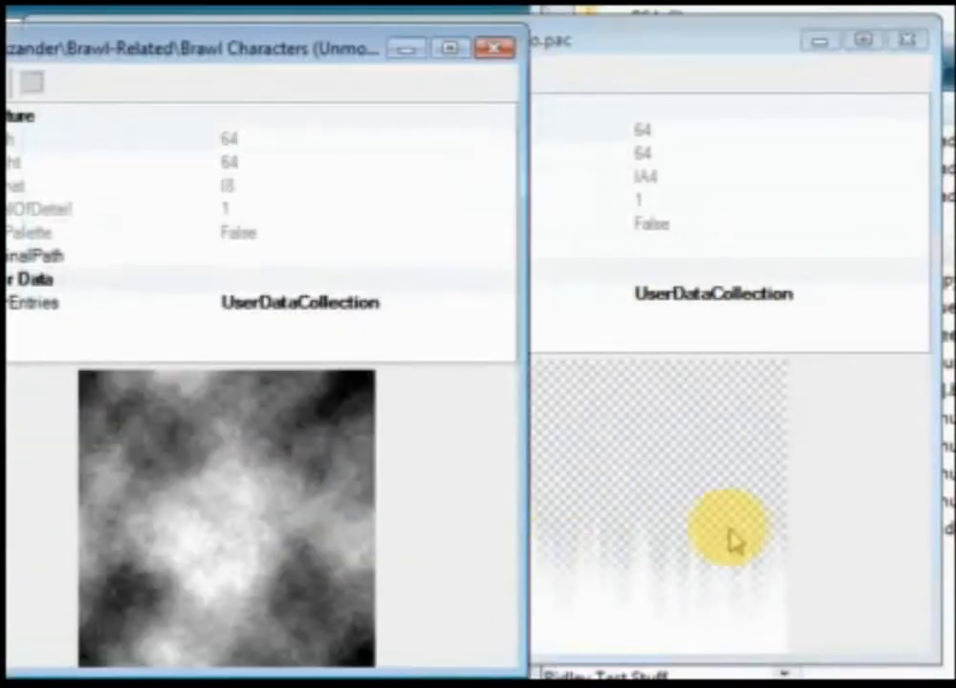
{"action": "left_click", "coordinate": [727, 530]}
{"action": "left_click", "coordinate": [278, 398]}
{"action": "right_click", "coordinate": [134, 320]}
{"action": "mouse_move", "coordinate": [128, 364]}
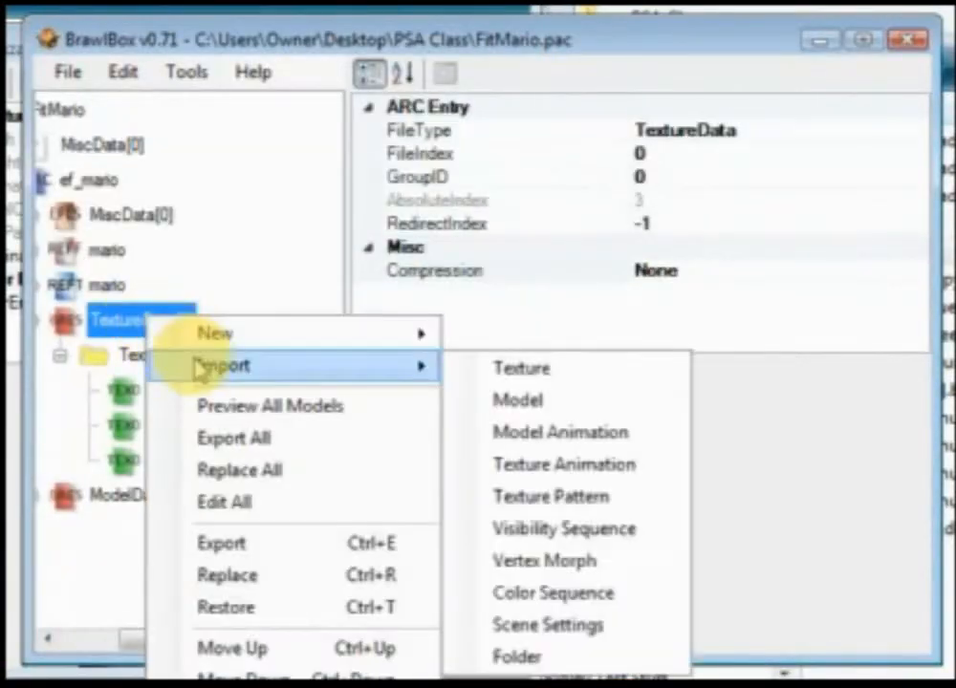
{"action": "left_click", "coordinate": [482, 369]}
{"action": "double_click", "coordinate": [405, 318]}
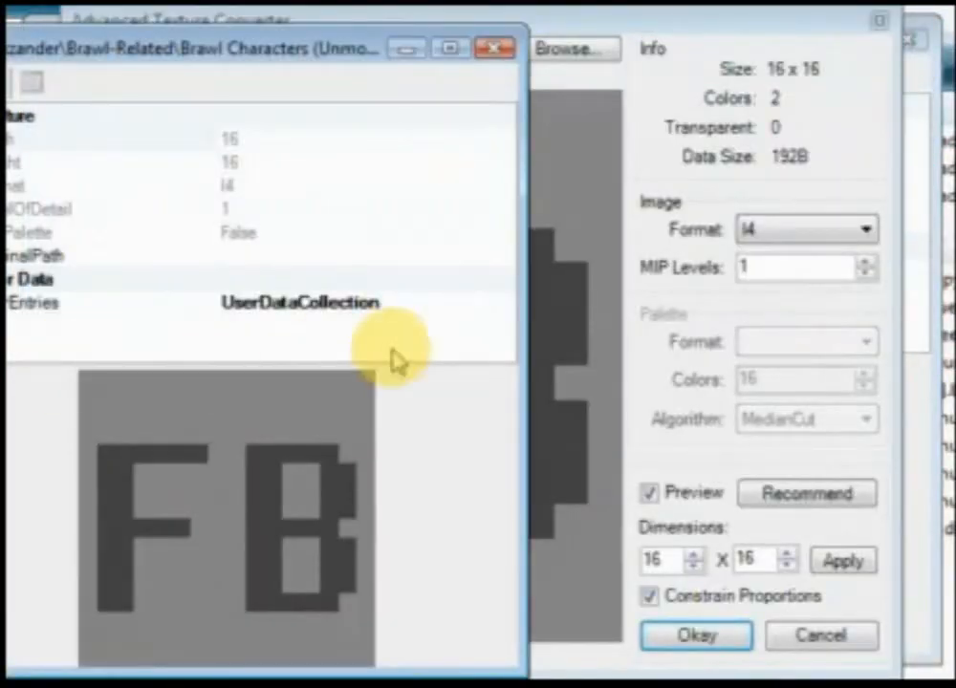
{"action": "left_click", "coordinate": [696, 635]}
- Expand ef_mario's REFT mario node and load ptc_lucario_thunder_1.png from PSA Class into the texture converter for import there
{"action": "mouse_move", "coordinate": [250, 644]}
{"action": "left_mouse_down"}
{"action": "mouse_move", "coordinate": [202, 644]}
{"action": "mouse_move", "coordinate": [259, 634]}
{"action": "left_mouse_up"}
{"action": "left_click", "coordinate": [105, 320]}
{"action": "left_click", "coordinate": [105, 285]}
{"action": "left_click_drag", "start_coordinate": [328, 494], "coordinate": [249, 327]}
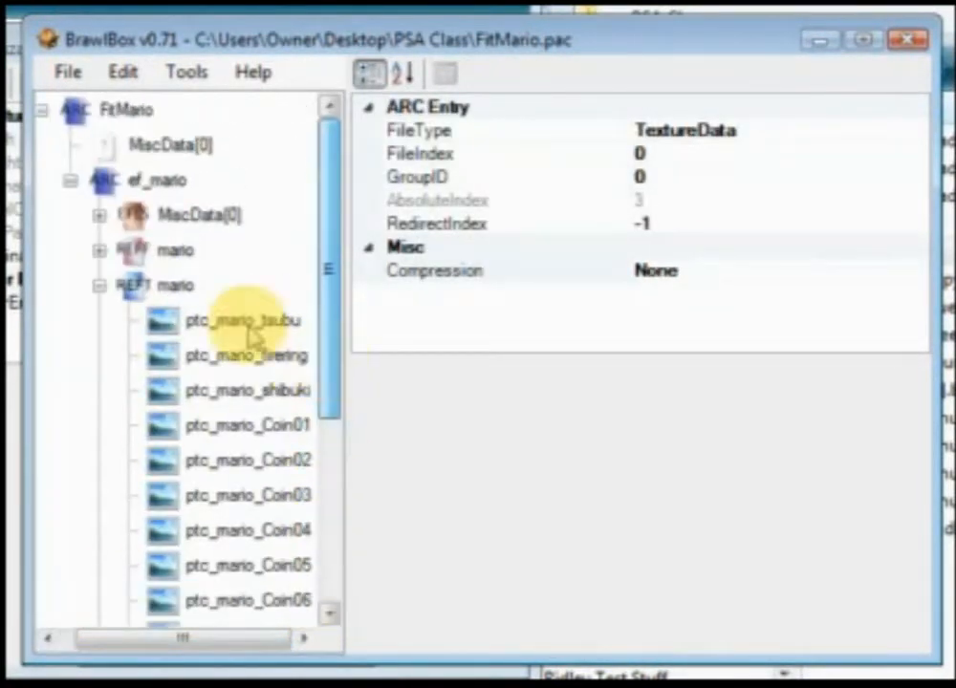
{"action": "left_click", "coordinate": [182, 284]}
{"action": "right_click", "coordinate": [181, 284]}
{"action": "left_click", "coordinate": [222, 298]}
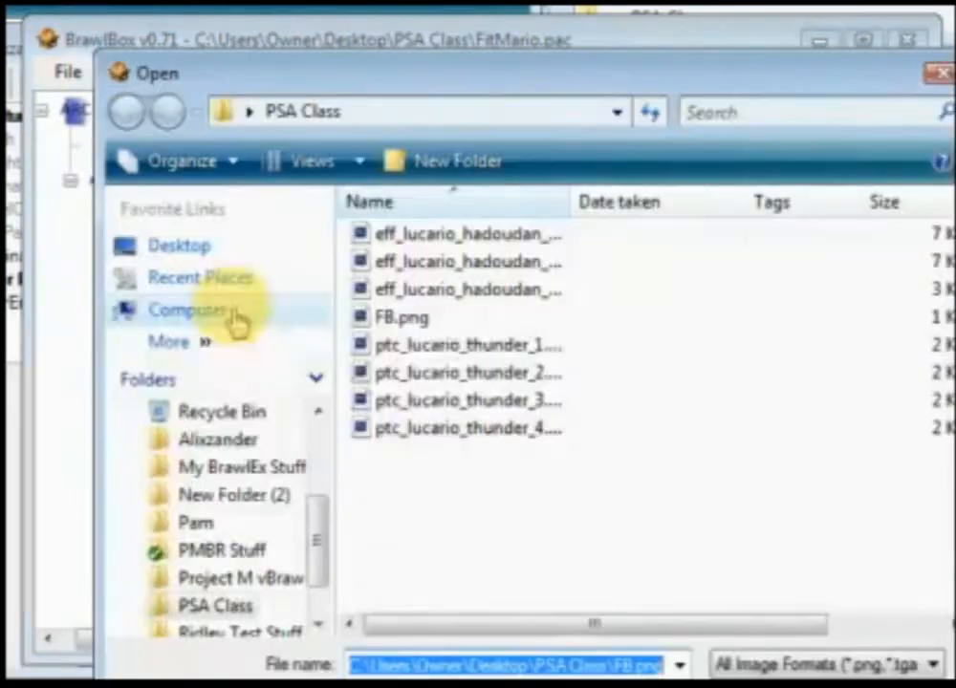
{"action": "left_click", "coordinate": [451, 347]}
{"action": "left_click", "coordinate": [748, 683]}
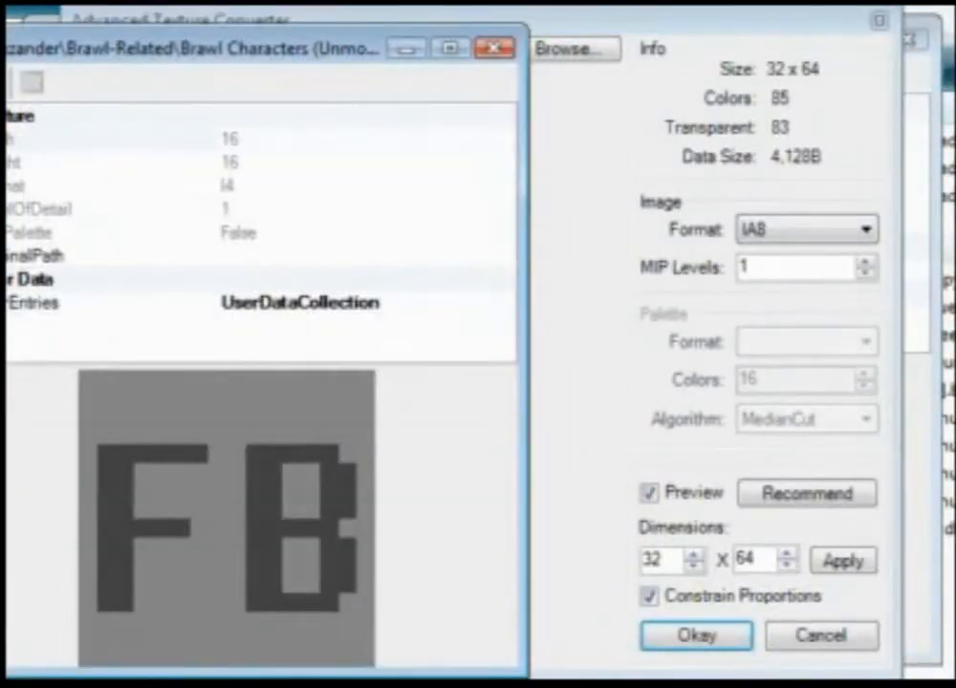
- Check the original thunder_1 texture's format in Lucario's file and import the loaded texture as IA4 at 32 x 64
{"action": "left_click", "coordinate": [6, 297]}
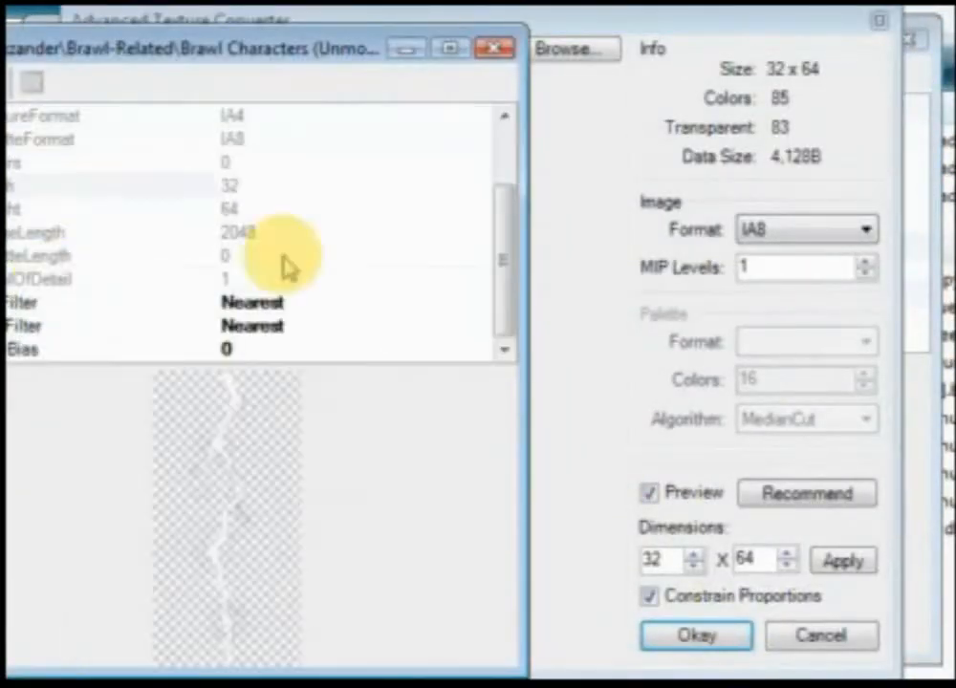
{"action": "left_click_drag", "start_coordinate": [496, 232], "coordinate": [508, 206]}
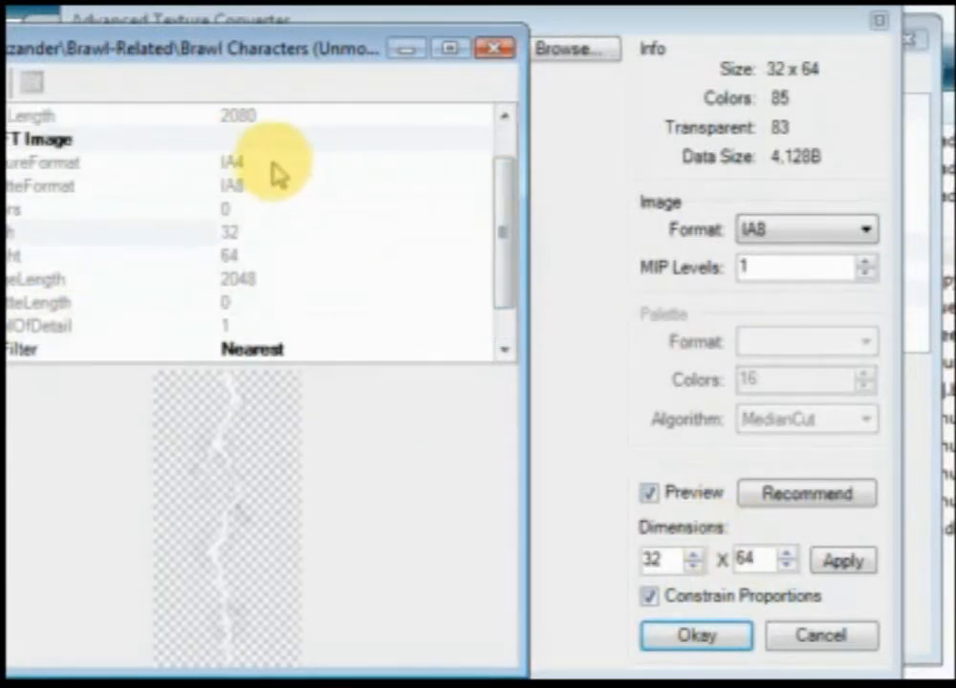
{"action": "left_click", "coordinate": [751, 230]}
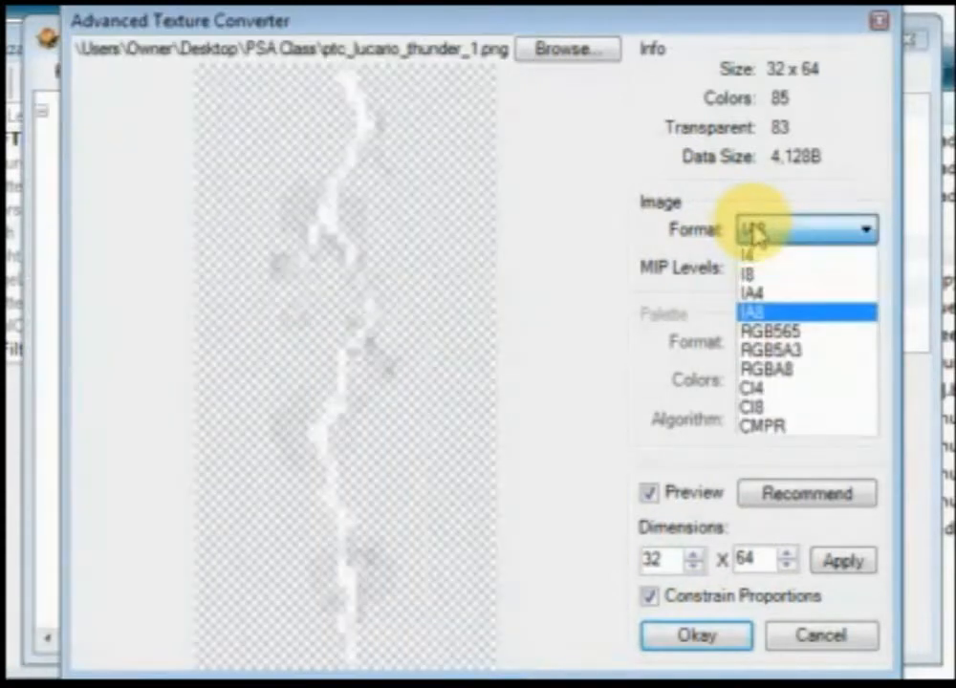
{"action": "left_click", "coordinate": [755, 293]}
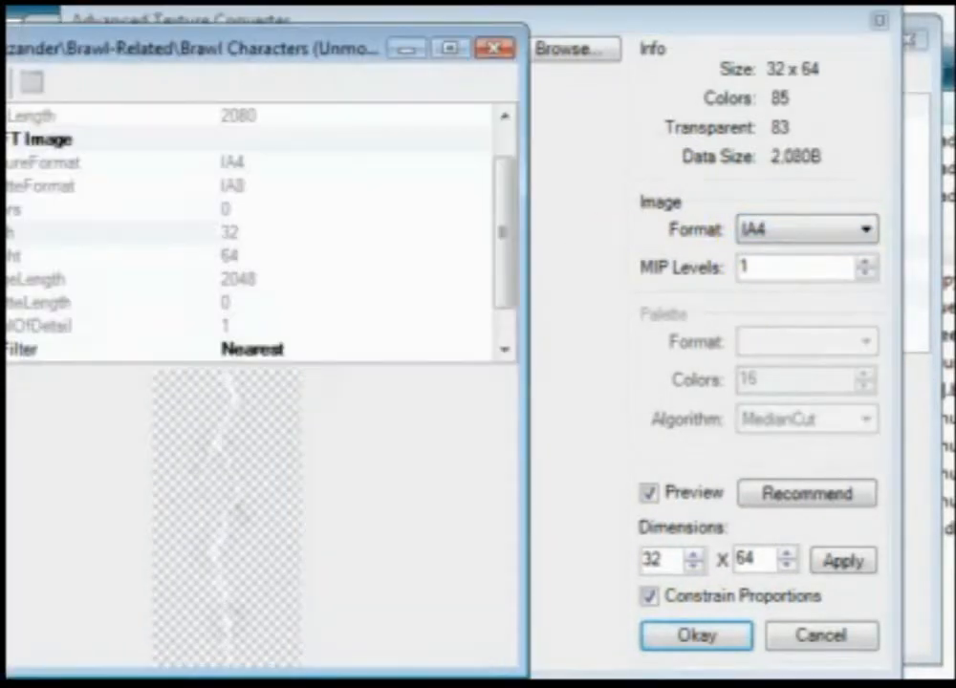
{"action": "left_click", "coordinate": [700, 642]}
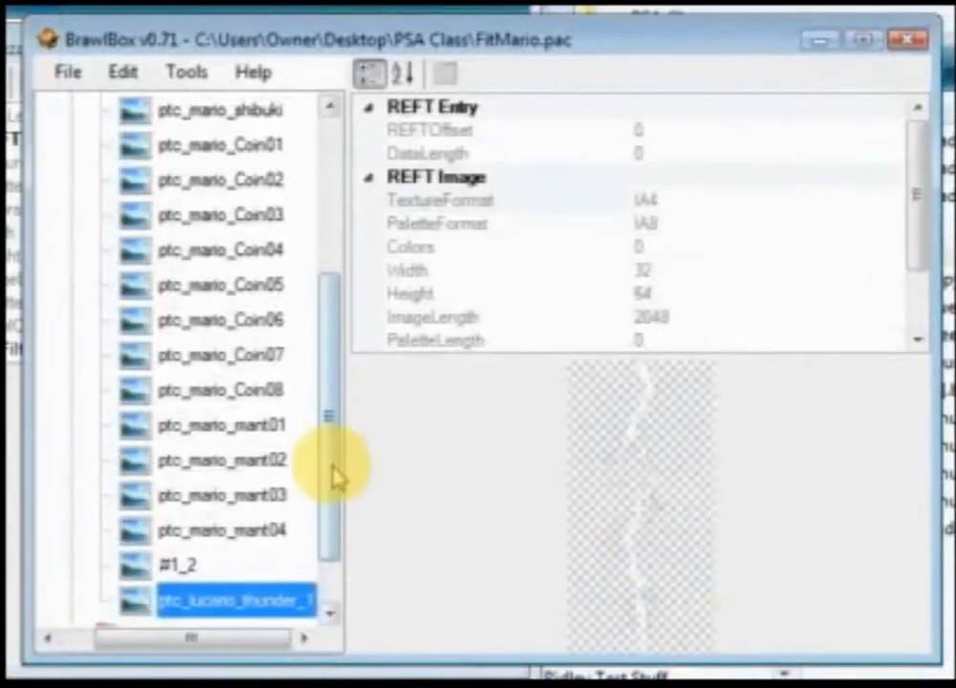
- Import ptc_lucario_thunder_2.png into the REFT mario node at 32 x 64, matching Lucario's original texture format IA4
{"action": "left_click_drag", "start_coordinate": [331, 469], "coordinate": [159, 292]}
{"action": "right_click", "coordinate": [105, 300]}
{"action": "left_click", "coordinate": [192, 307]}
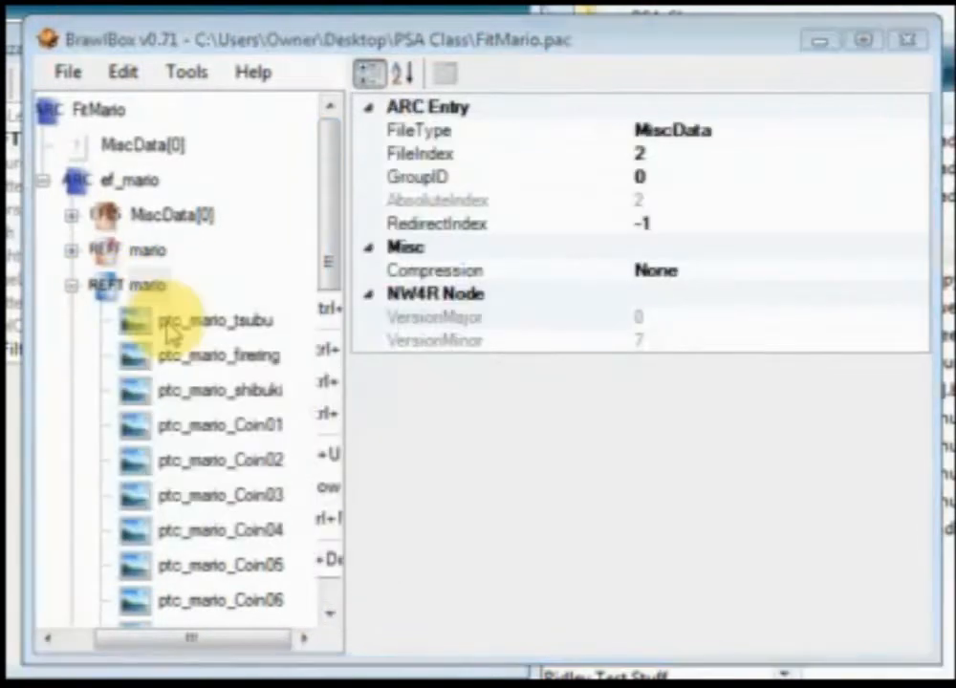
{"action": "left_click", "coordinate": [421, 372]}
{"action": "left_click", "coordinate": [721, 685]}
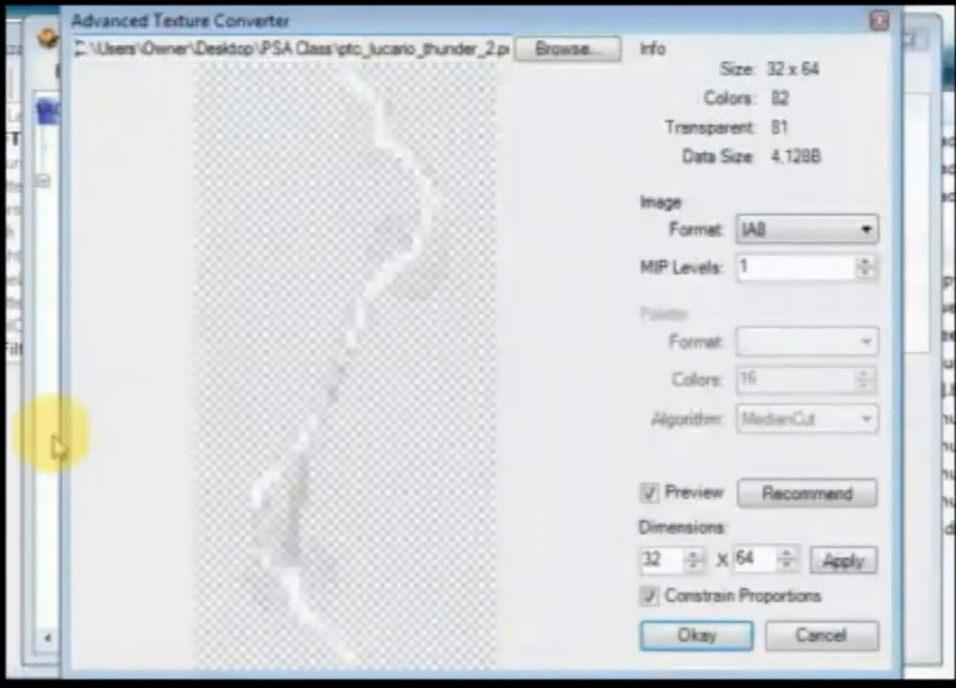
{"action": "left_click", "coordinate": [9, 446]}
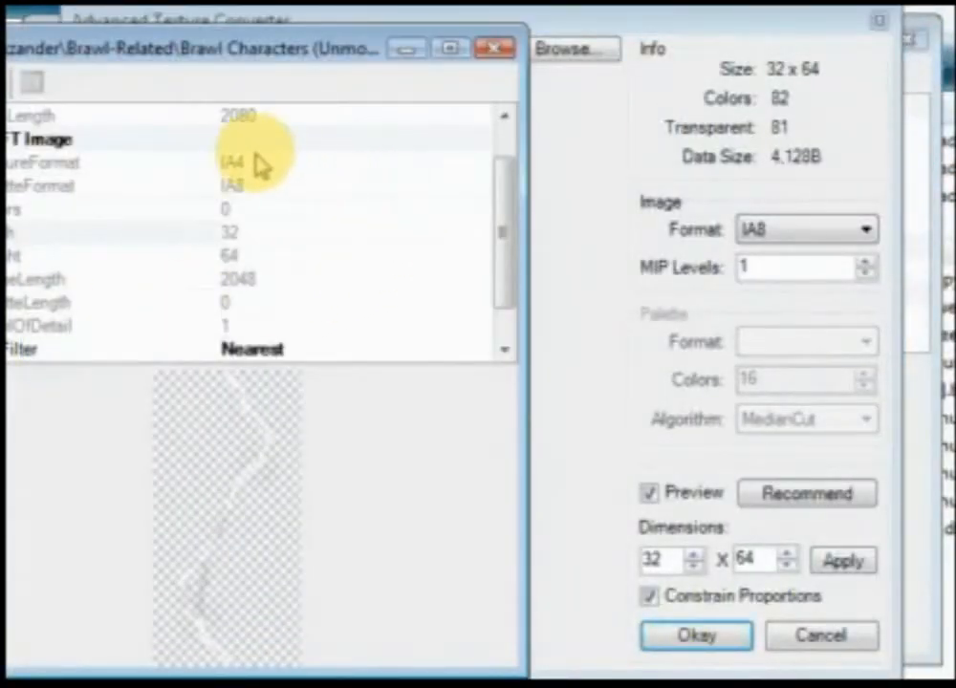
{"action": "left_click", "coordinate": [789, 229]}
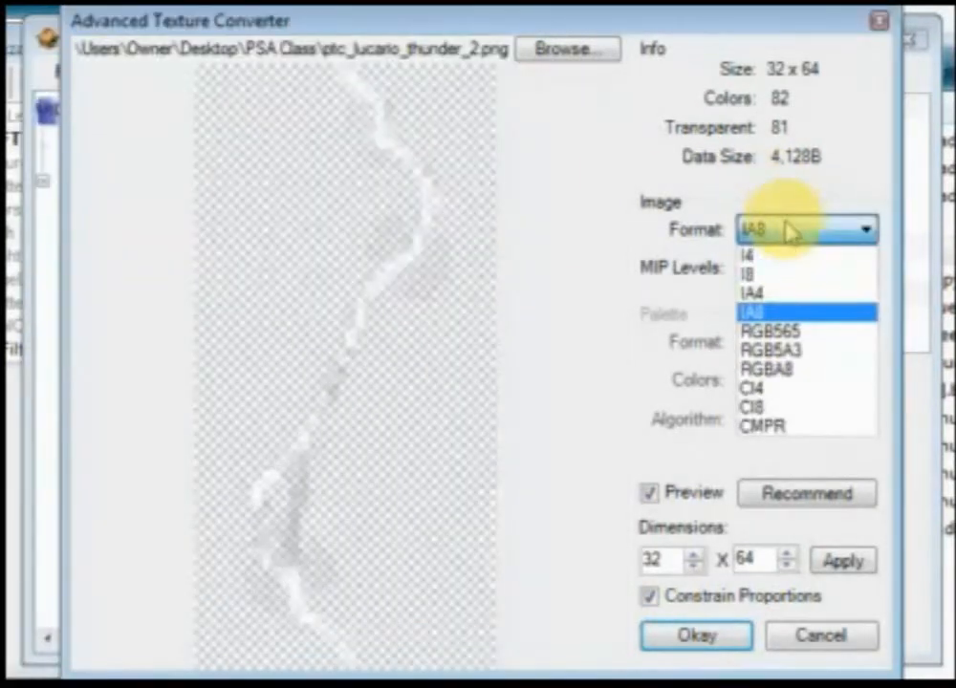
{"action": "left_click", "coordinate": [777, 292]}
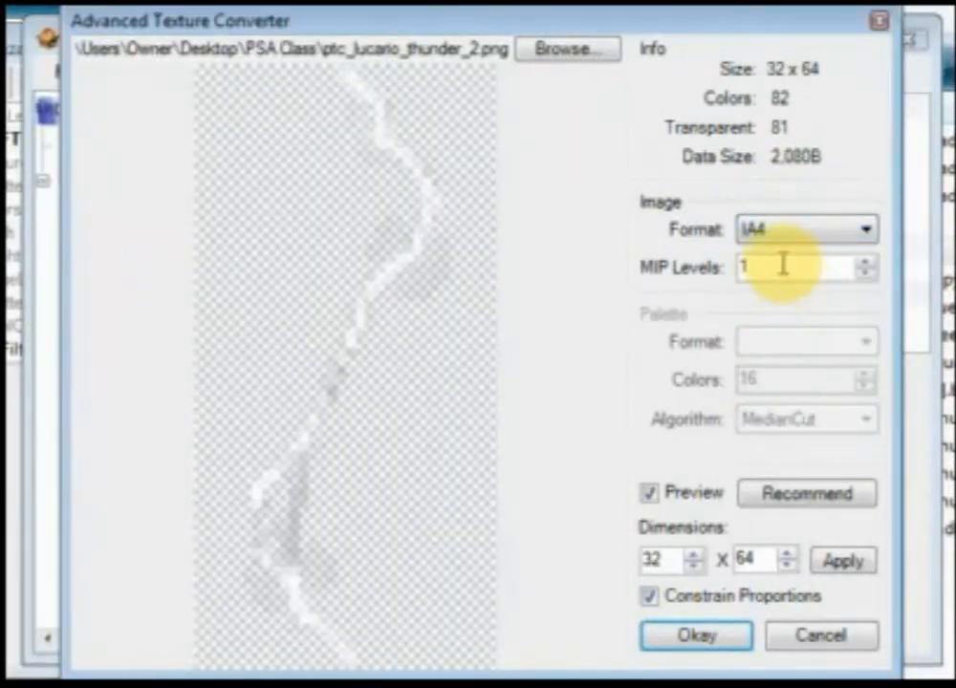
{"action": "left_click", "coordinate": [696, 635]}
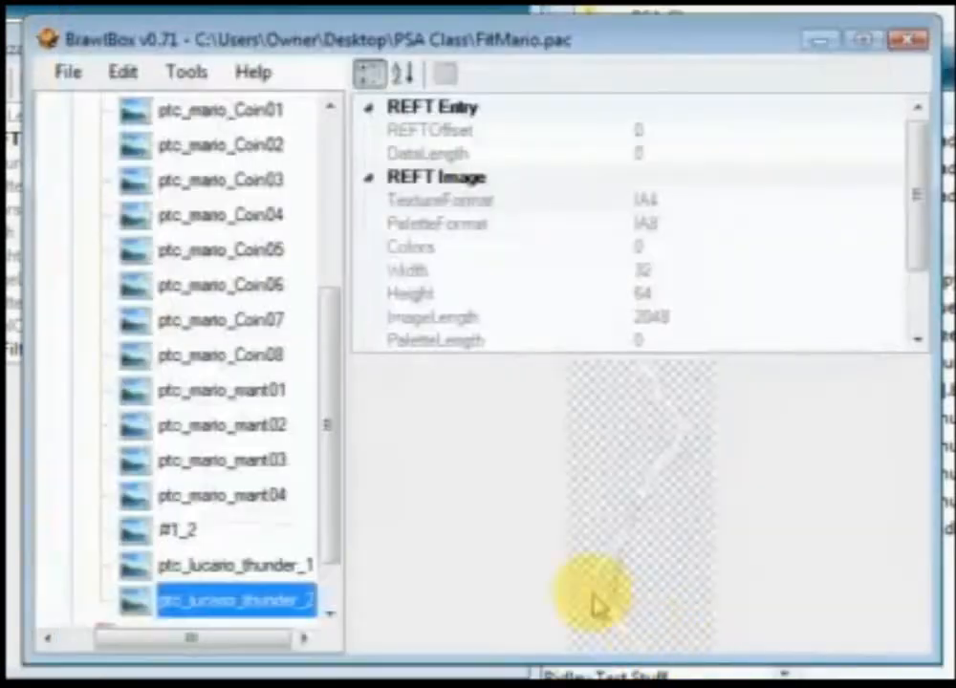
- Import ptc_lucario_thunder_3.png into the REFT mario node at 32 x 64, matching Lucario's original texture format IA4
{"action": "left_click_drag", "start_coordinate": [335, 545], "coordinate": [243, 286]}
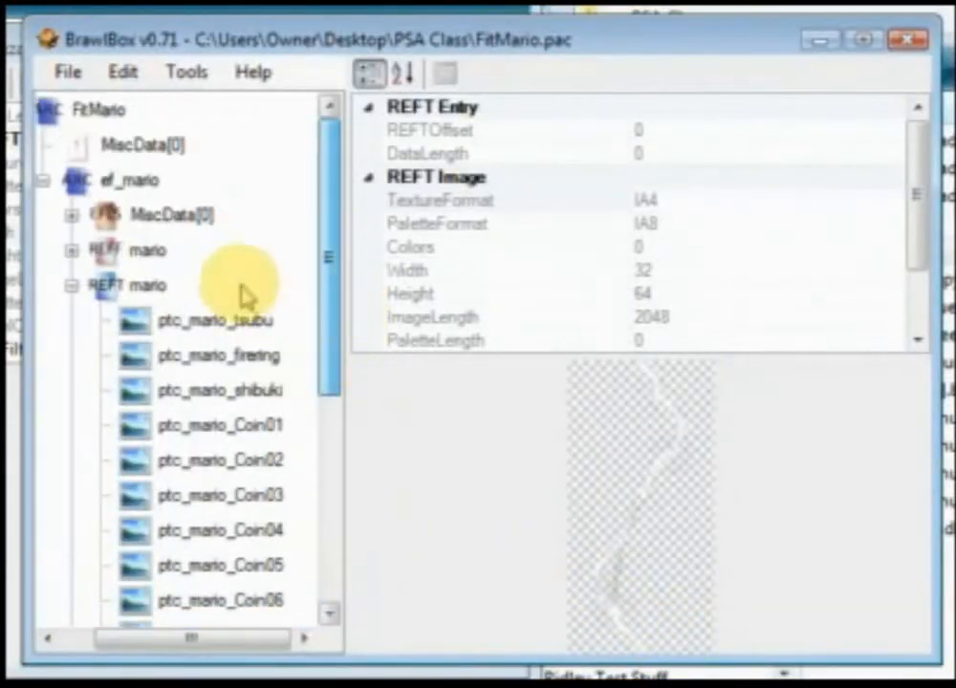
{"action": "left_click", "coordinate": [134, 284]}
{"action": "right_click", "coordinate": [139, 290]}
{"action": "left_click", "coordinate": [187, 304]}
{"action": "left_click", "coordinate": [534, 406]}
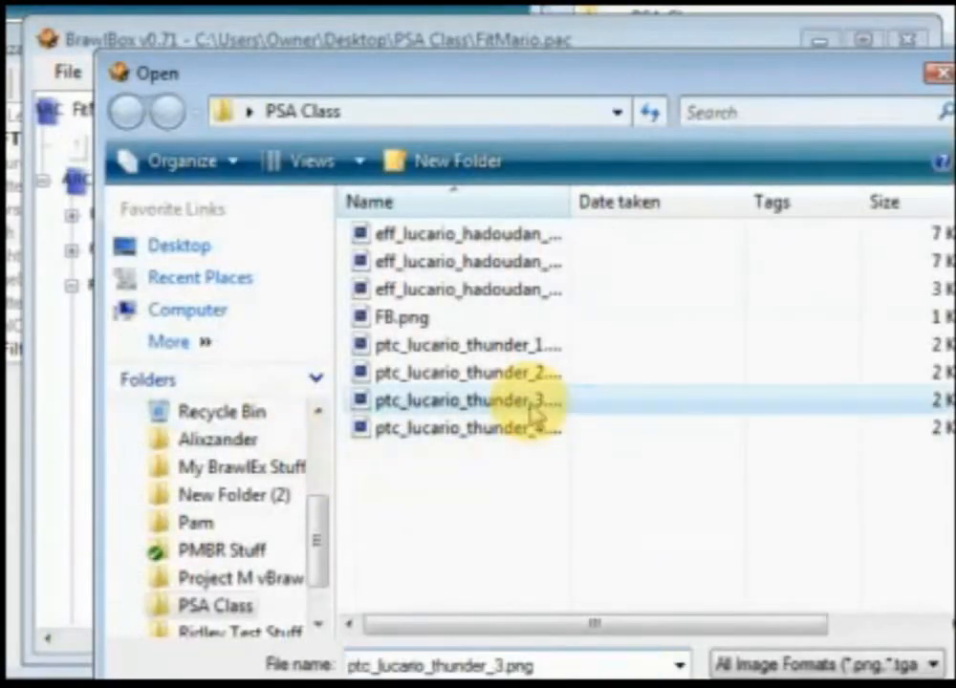
{"action": "double_click", "coordinate": [534, 407]}
{"action": "left_click", "coordinate": [14, 411]}
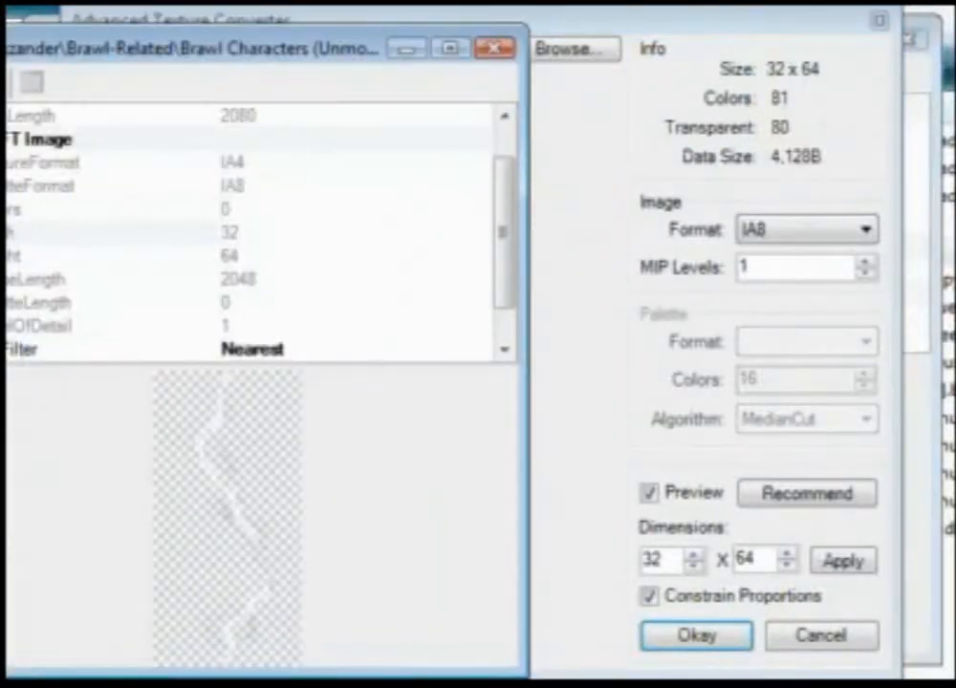
{"action": "left_click", "coordinate": [811, 239]}
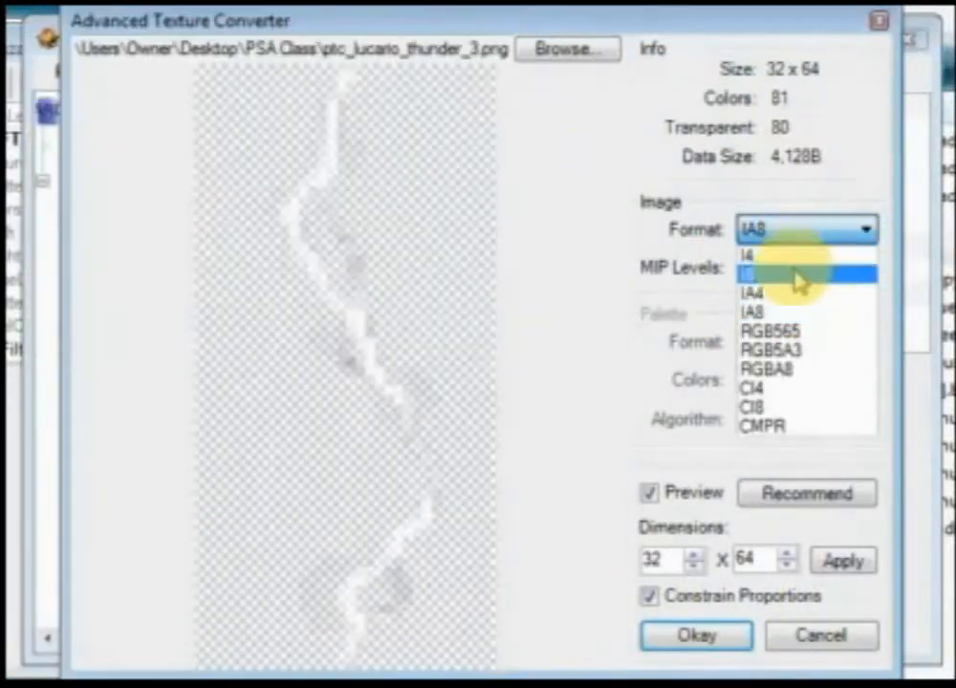
{"action": "left_click", "coordinate": [792, 293]}
{"action": "left_click", "coordinate": [717, 636]}
- Import ptc_lucario_thunder_4.png into the REFT mario node at 32 x 64 with the image format IA4
{"action": "scroll", "coordinate": [331, 369], "scroll_direction": "up", "scroll_amount": 7}
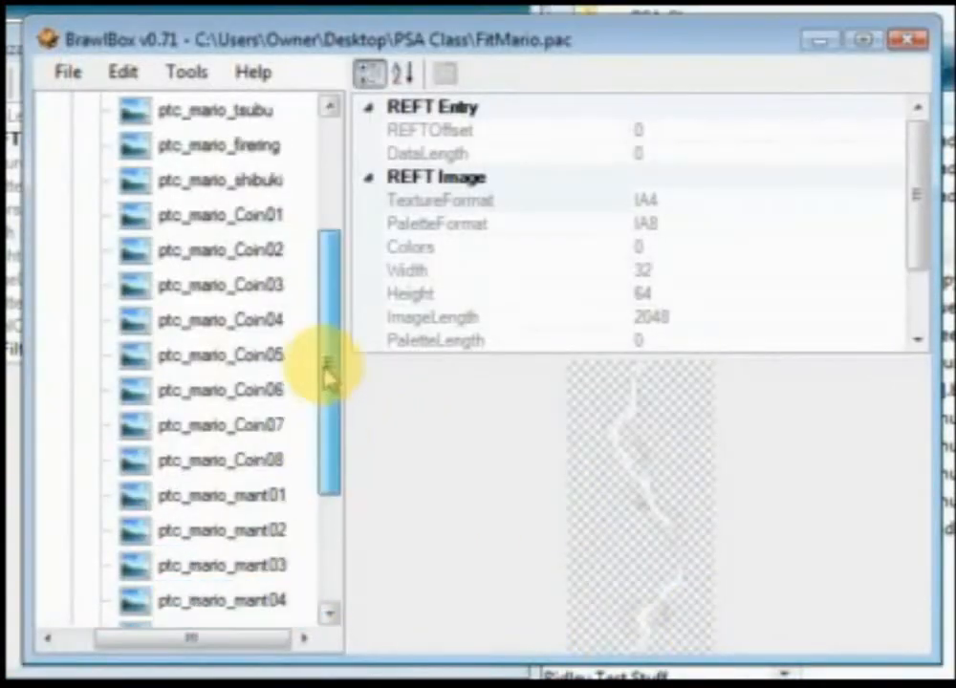
{"action": "right_click", "coordinate": [139, 254]}
{"action": "left_click", "coordinate": [191, 273]}
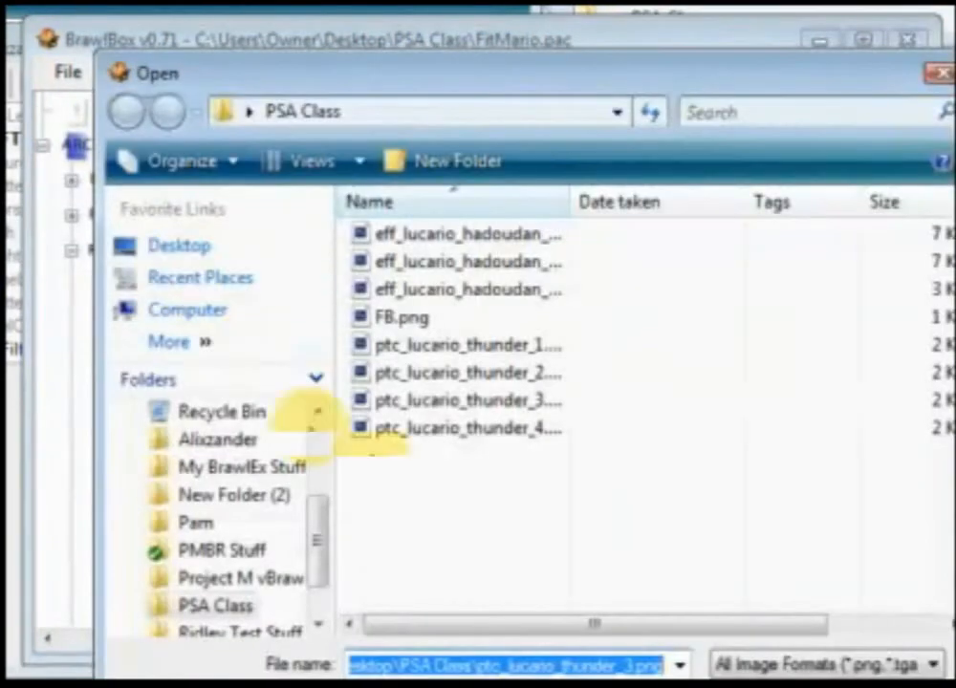
{"action": "left_click", "coordinate": [521, 430]}
{"action": "left_click", "coordinate": [727, 686]}
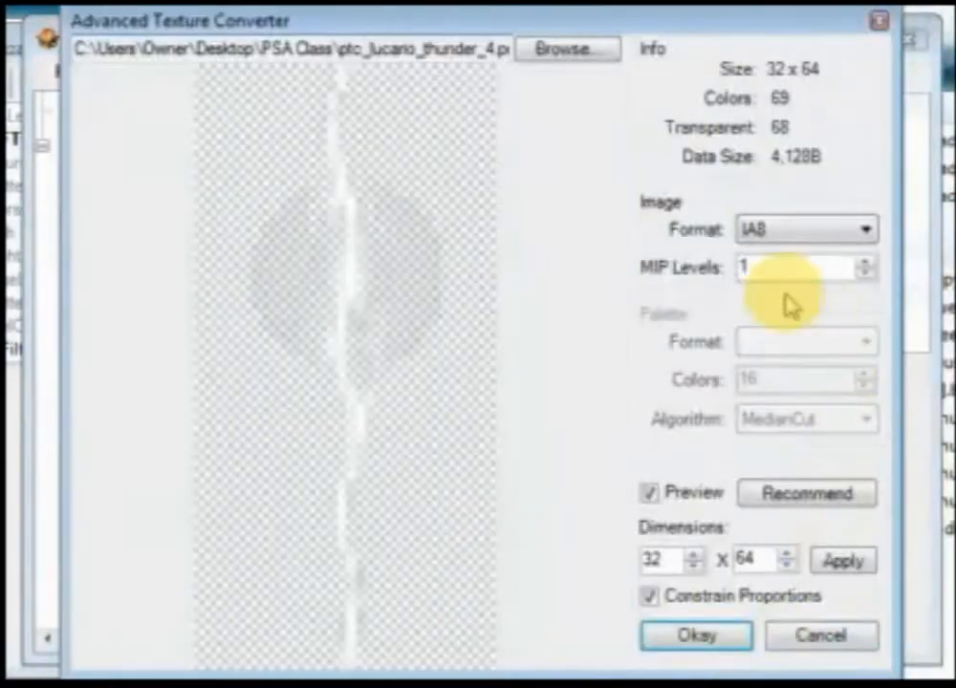
{"action": "left_click", "coordinate": [763, 234]}
{"action": "left_click", "coordinate": [767, 294]}
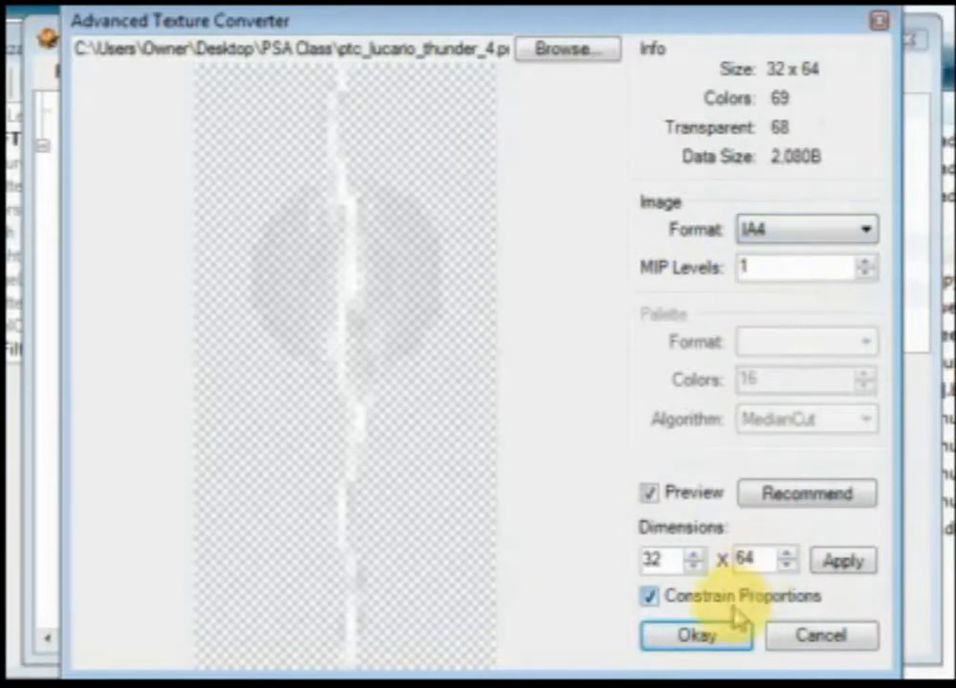
{"action": "left_click", "coordinate": [712, 630]}
- Collapse the REFT mario node and expand the REFF mario node inside ef_mario
{"action": "left_click_drag", "start_coordinate": [337, 464], "coordinate": [335, 521]}
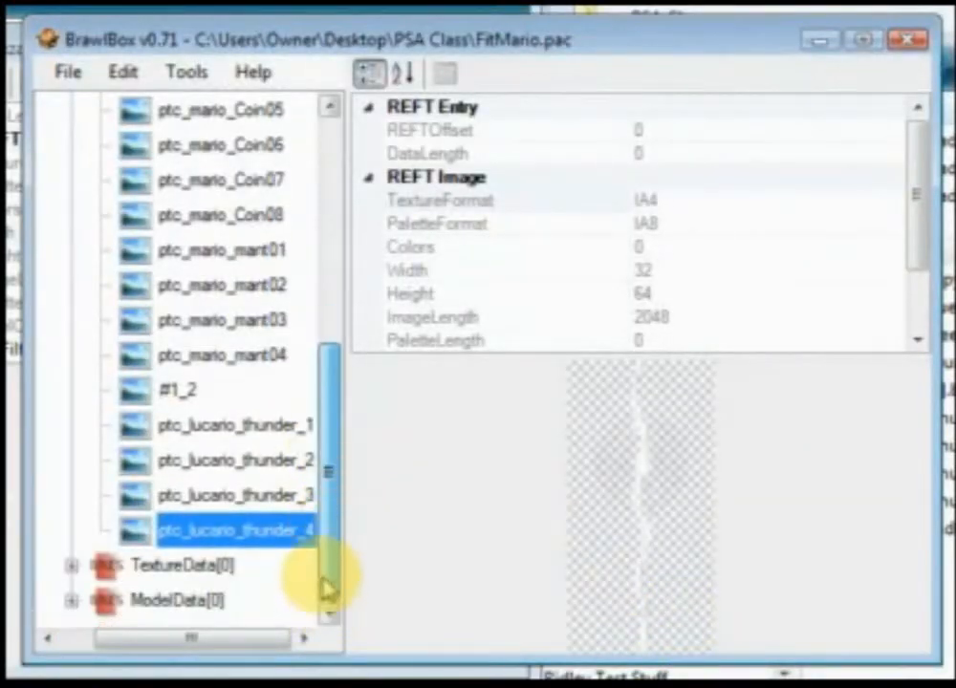
{"action": "left_click_drag", "start_coordinate": [324, 585], "coordinate": [367, 251]}
{"action": "left_click", "coordinate": [72, 286]}
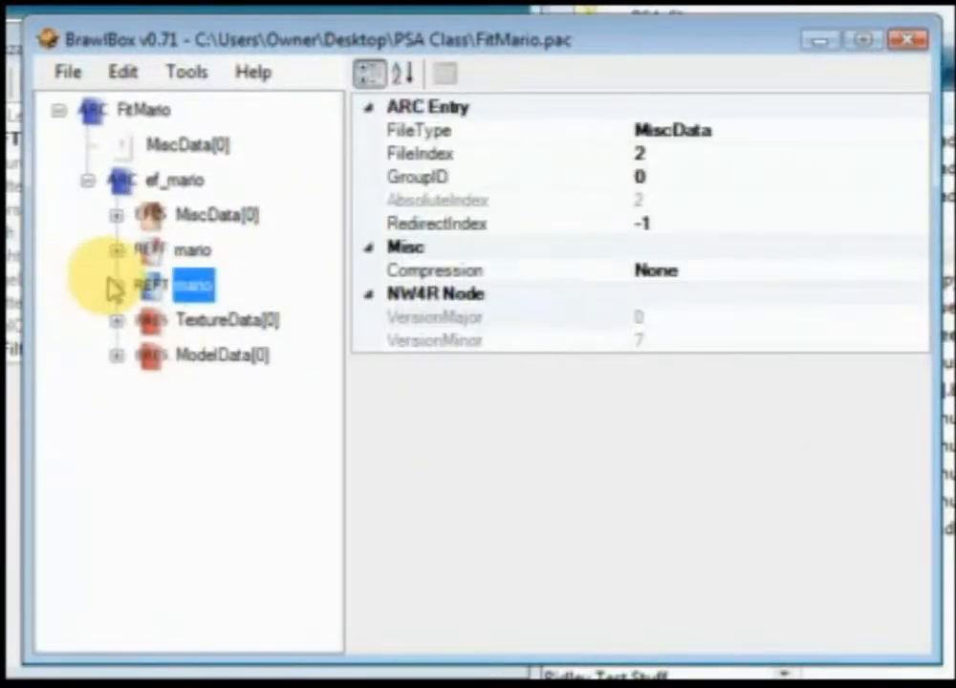
{"action": "left_click", "coordinate": [117, 253]}
{"action": "left_click", "coordinate": [118, 111]}
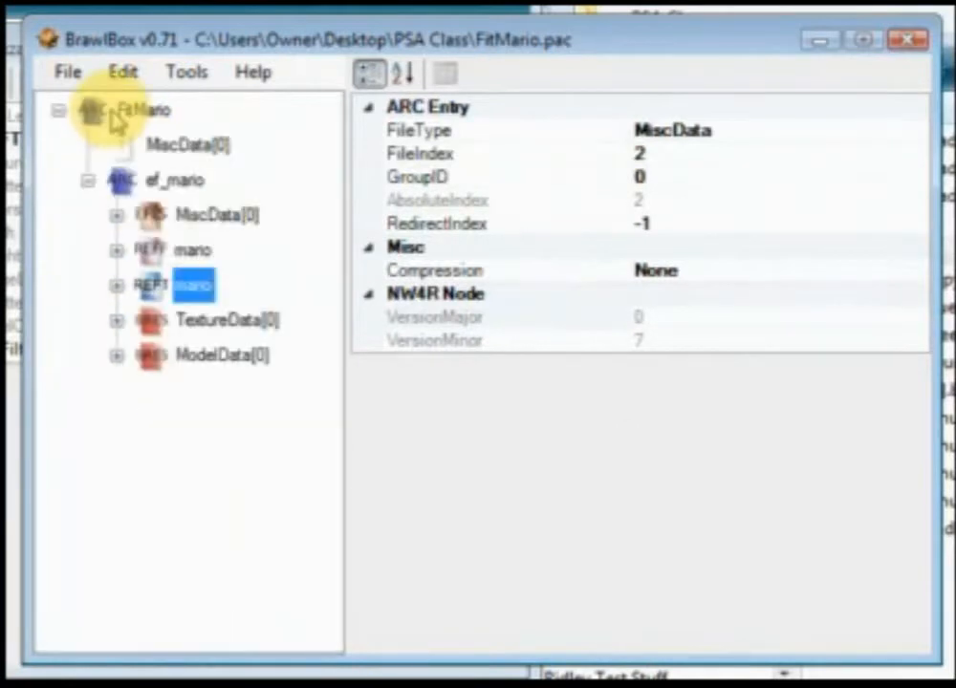
{"action": "left_click", "coordinate": [116, 252]}
{"action": "scroll", "coordinate": [172, 285], "scroll_direction": "up", "scroll_amount": 1}
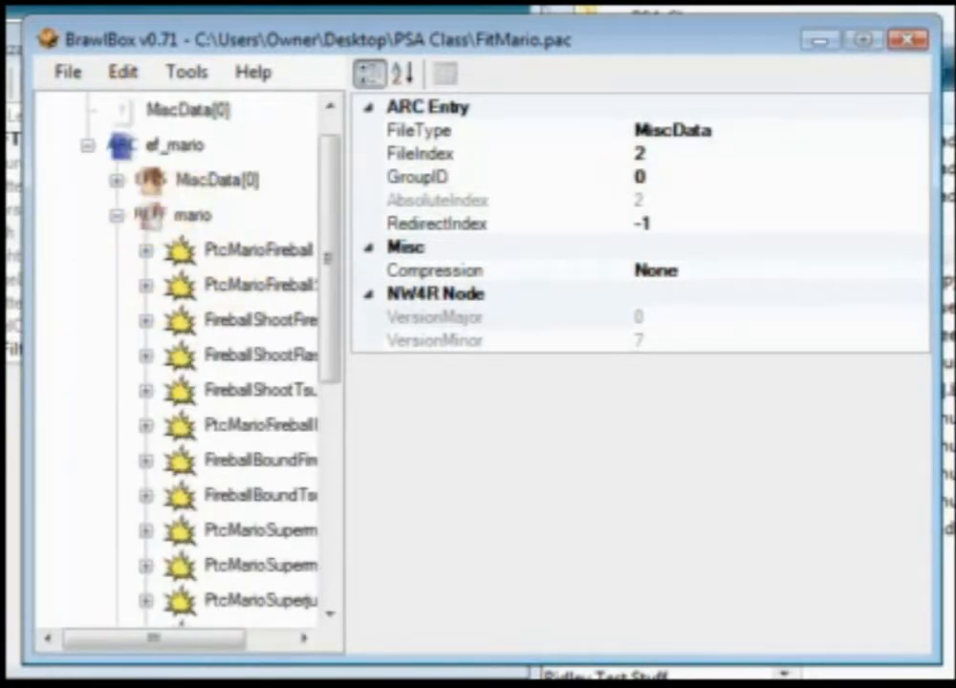
- Add four new entries to the REFF mario node, one for each exported Hadoudan effect file
{"action": "key", "text": "alt+Tab"}
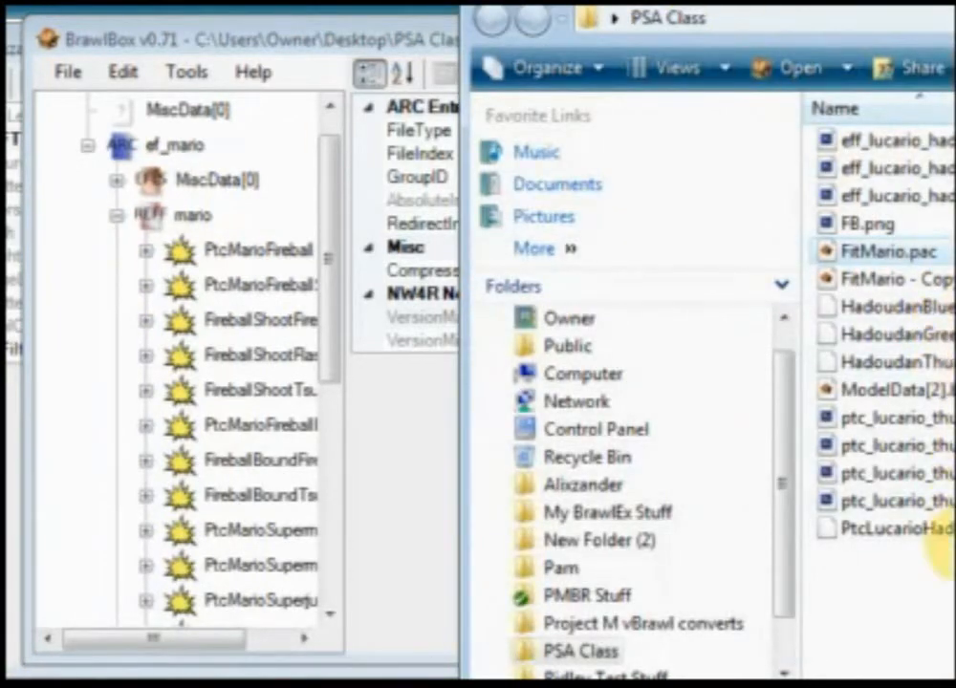
{"action": "left_click", "coordinate": [192, 213]}
{"action": "right_click", "coordinate": [191, 216]}
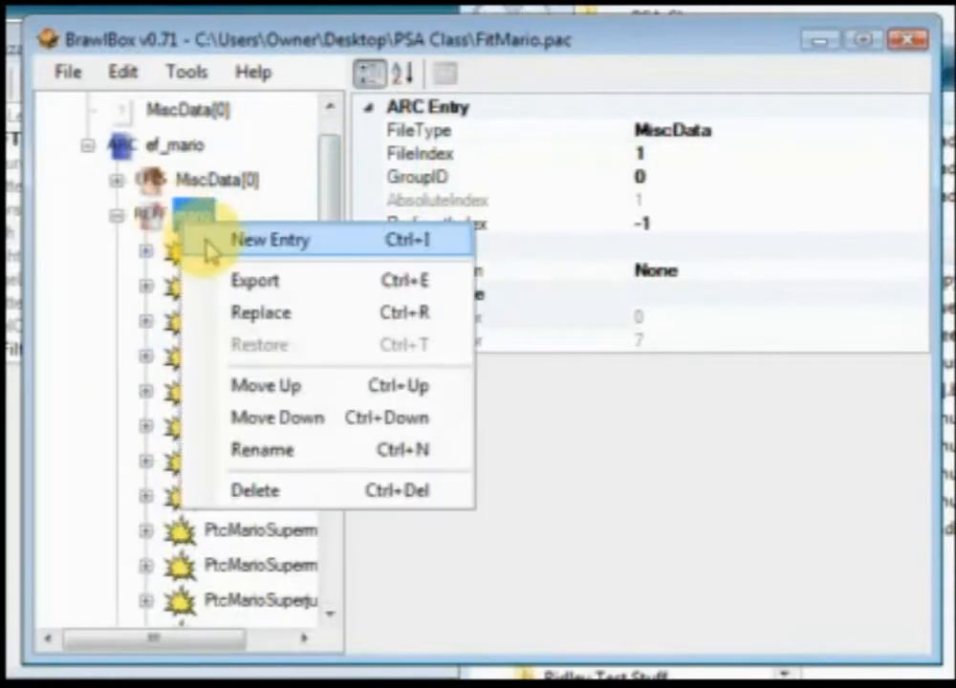
{"action": "left_click", "coordinate": [207, 241]}
{"action": "scroll", "coordinate": [341, 213], "scroll_direction": "up", "scroll_amount": 5}
{"action": "right_click", "coordinate": [191, 247]}
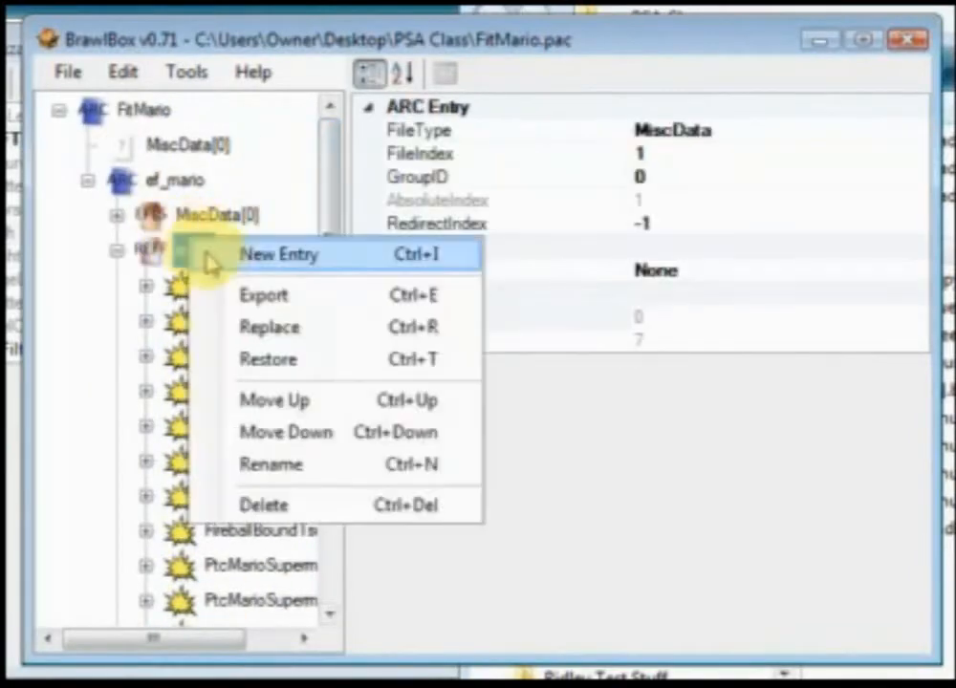
{"action": "left_click", "coordinate": [207, 254]}
{"action": "scroll", "coordinate": [273, 202], "scroll_direction": "up", "scroll_amount": 10}
{"action": "left_click", "coordinate": [187, 249]}
{"action": "key", "text": "ctrl+i"}
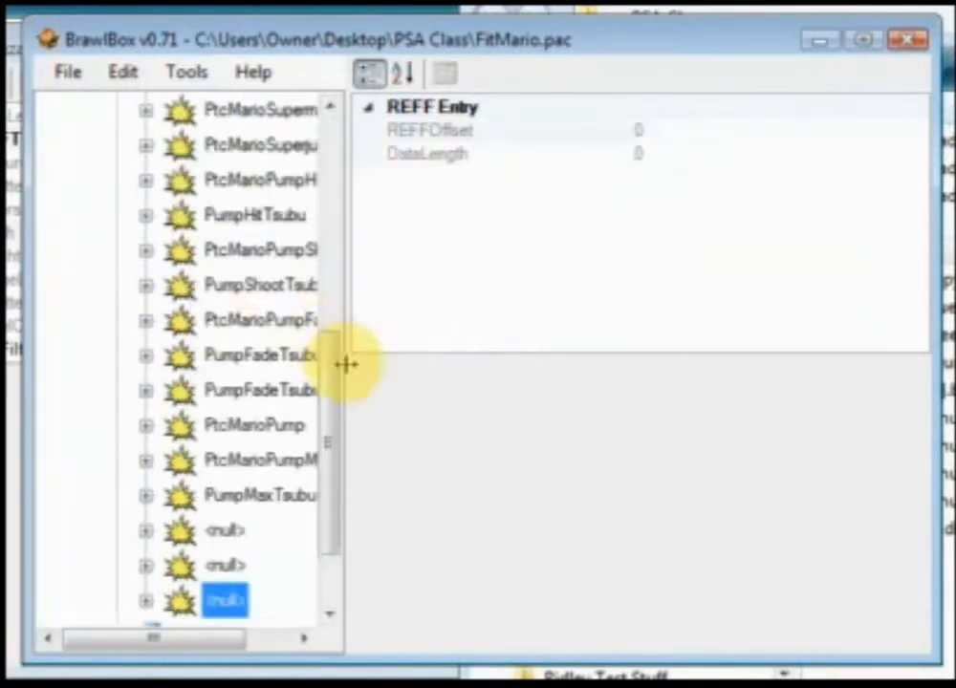
{"action": "scroll", "coordinate": [341, 213], "scroll_direction": "up", "scroll_amount": 10}
{"action": "left_click", "coordinate": [187, 184]}
{"action": "key", "text": "ctrl+i"}
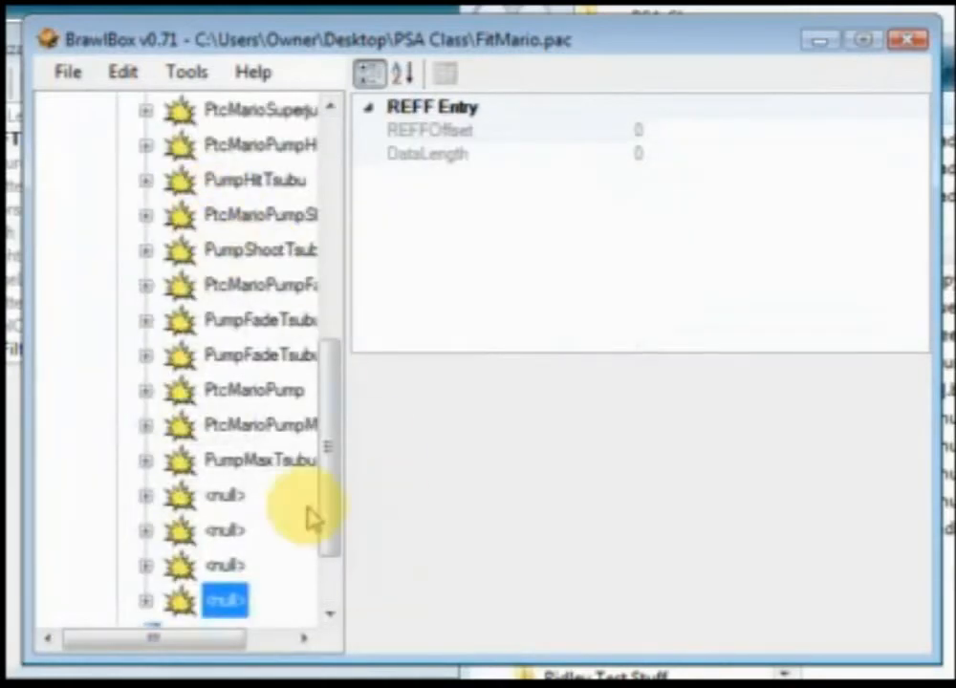
- Replace the first new REFF entry with the PtcLucarioHadoudan file from PSA Class and rename it PtcLucarioHadoudan
{"action": "left_click", "coordinate": [224, 495]}
{"action": "left_click", "coordinate": [222, 596]}
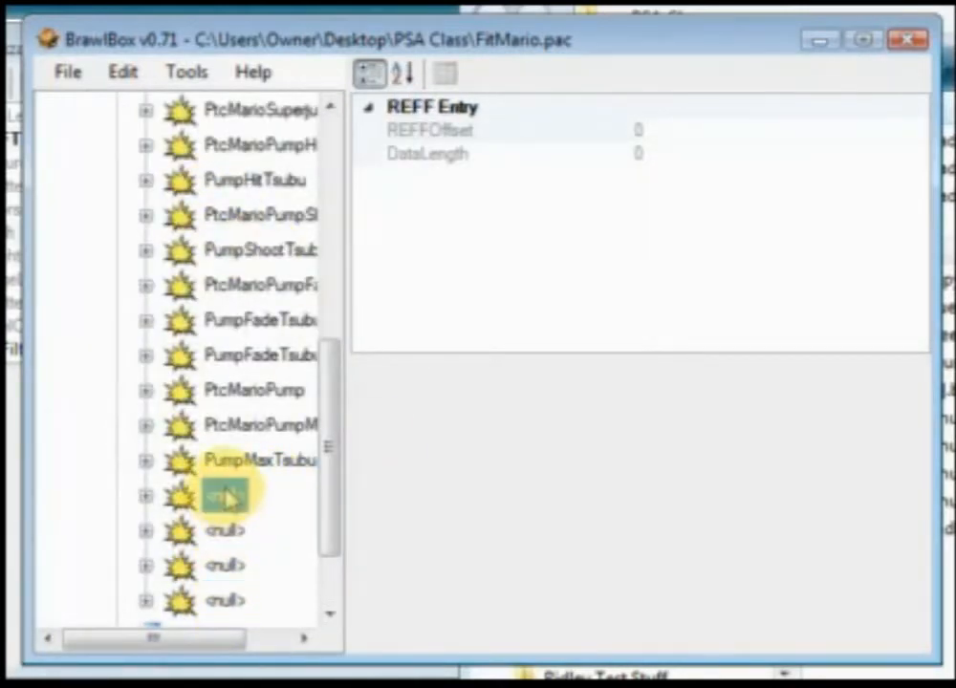
{"action": "right_click", "coordinate": [230, 499]}
{"action": "left_click", "coordinate": [304, 540]}
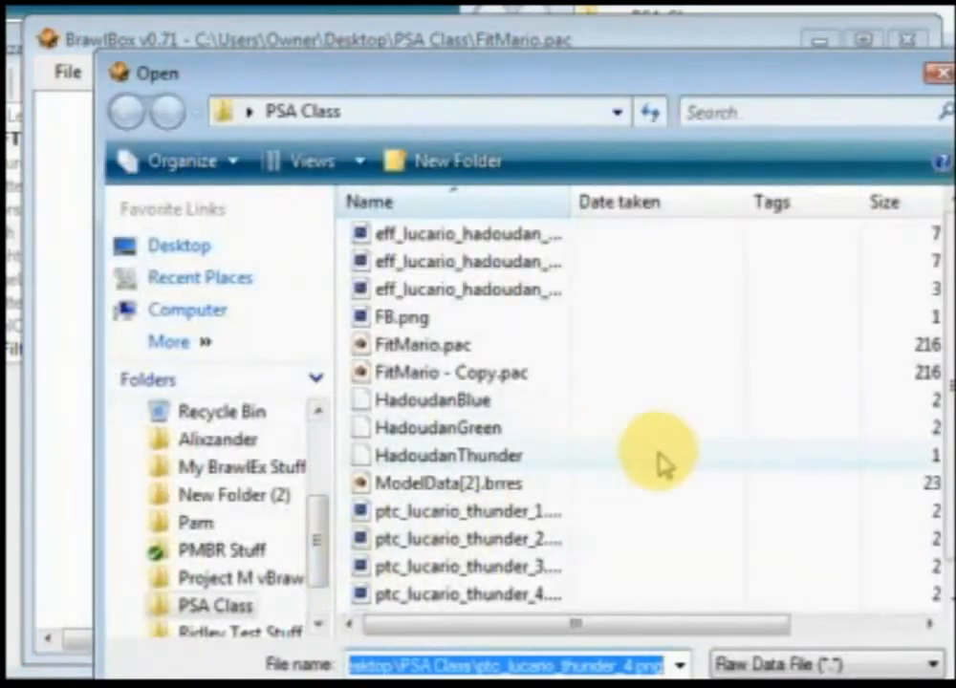
{"action": "scroll", "coordinate": [932, 504], "scroll_direction": "down", "scroll_amount": 1}
{"action": "left_click", "coordinate": [483, 595]}
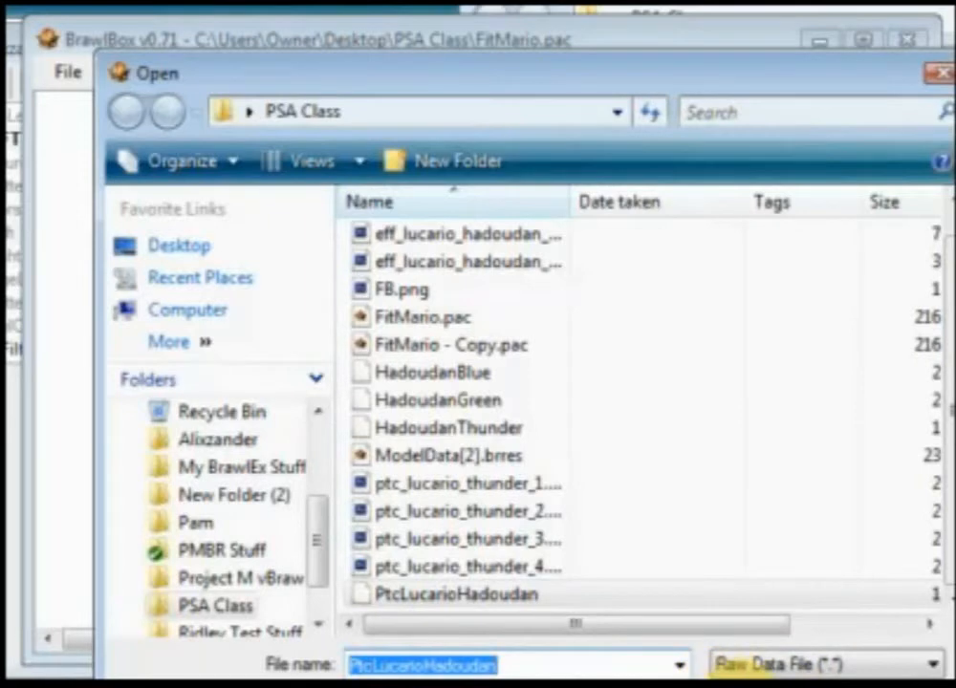
{"action": "left_click", "coordinate": [746, 679]}
{"action": "right_click", "coordinate": [220, 502]}
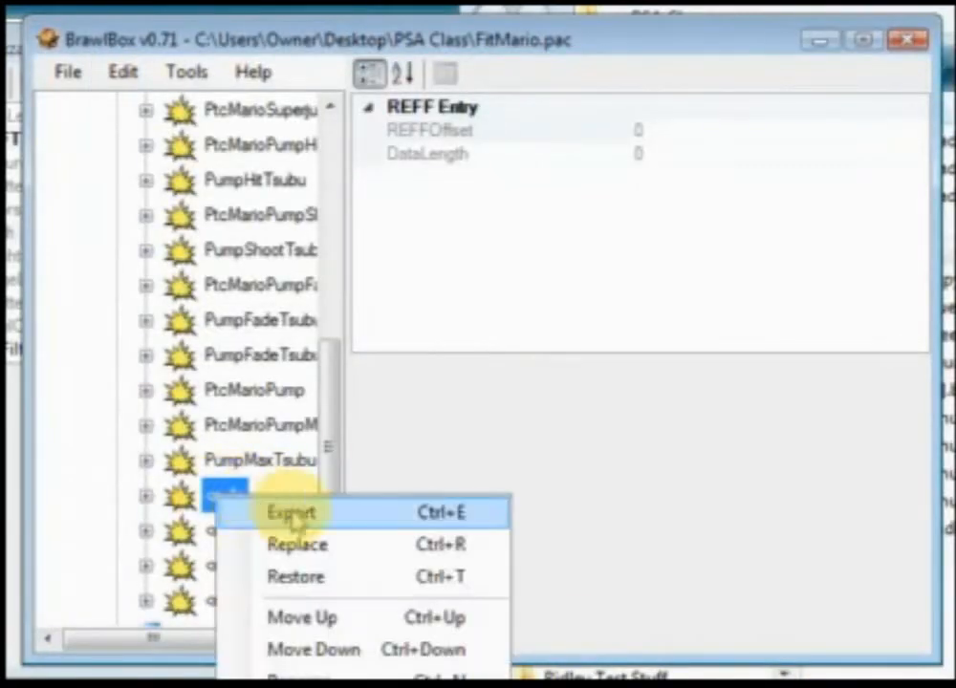
{"action": "left_click", "coordinate": [292, 679]}
{"action": "type", "text": "PtcLucarioHadoudan"}
{"action": "left_click", "coordinate": [499, 375]}
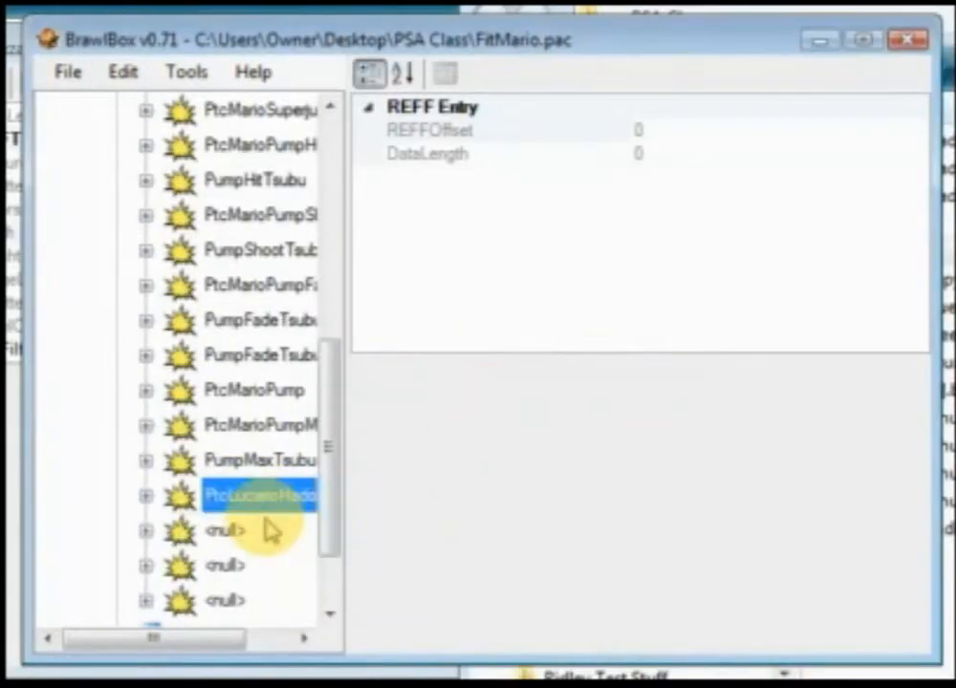
- Replace the second new REFF entry with the HadoudanBlue file and rename it HadoudanBlue
{"action": "right_click", "coordinate": [233, 532]}
{"action": "left_click", "coordinate": [314, 574]}
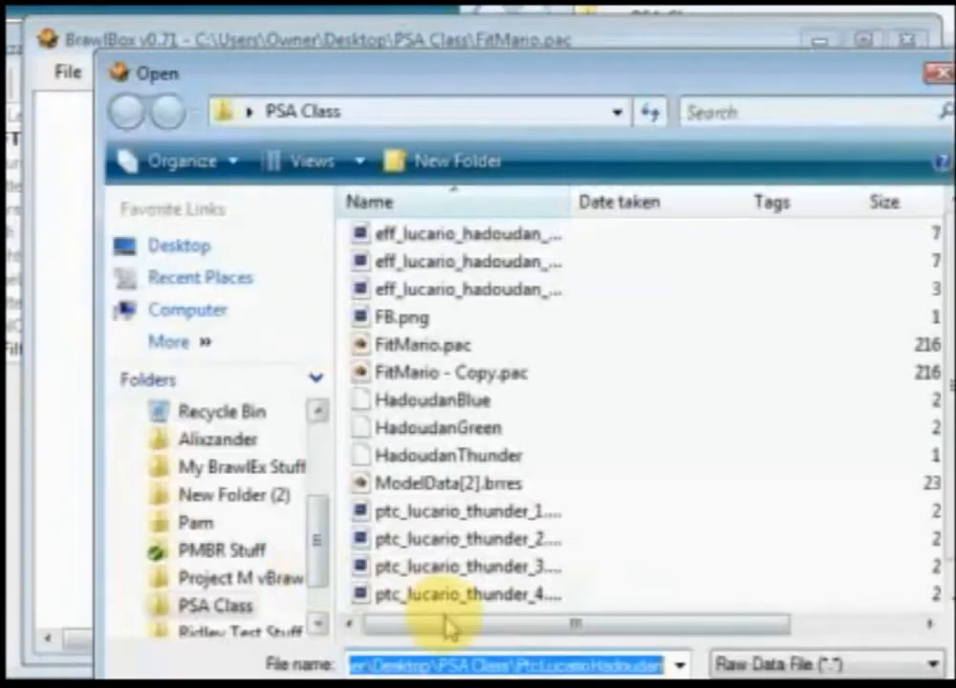
{"action": "left_click", "coordinate": [473, 401]}
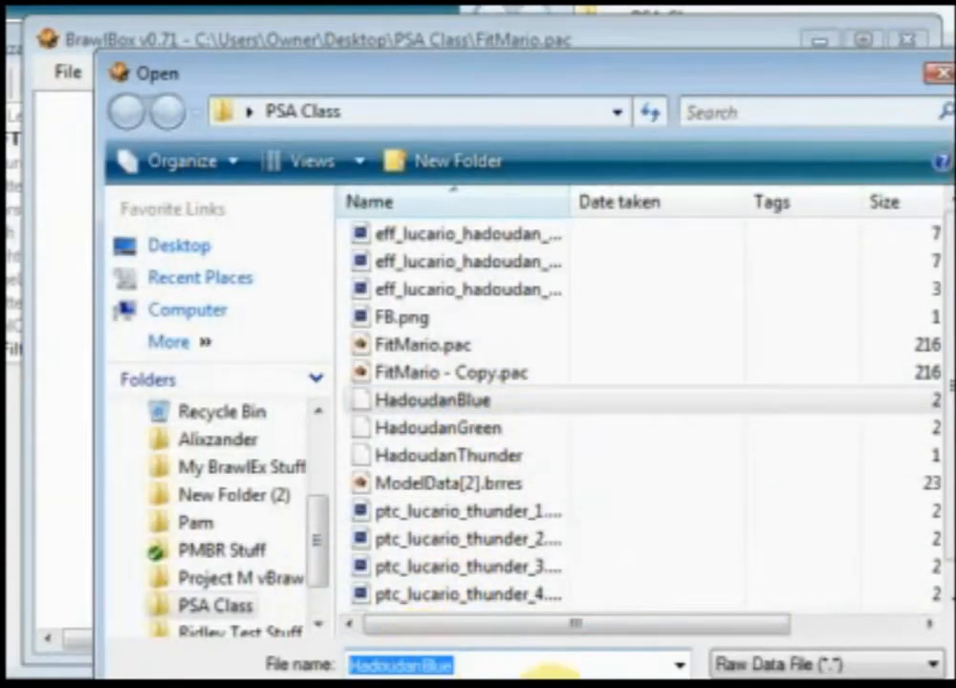
{"action": "left_click", "coordinate": [751, 685]}
{"action": "right_click", "coordinate": [209, 530]}
{"action": "left_click", "coordinate": [291, 685]}
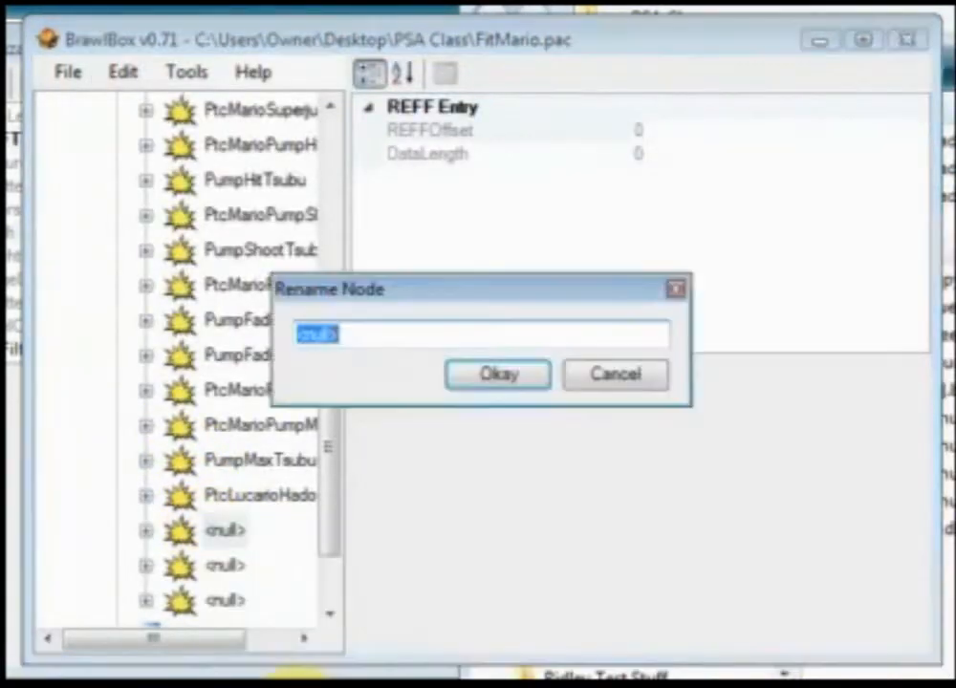
{"action": "type", "text": "HadoudanBlue"}
{"action": "left_click", "coordinate": [498, 375]}
- Replace the third new REFF entry with the HadoudanGreen file and rename it HadoudanGreen
{"action": "right_click", "coordinate": [232, 572]}
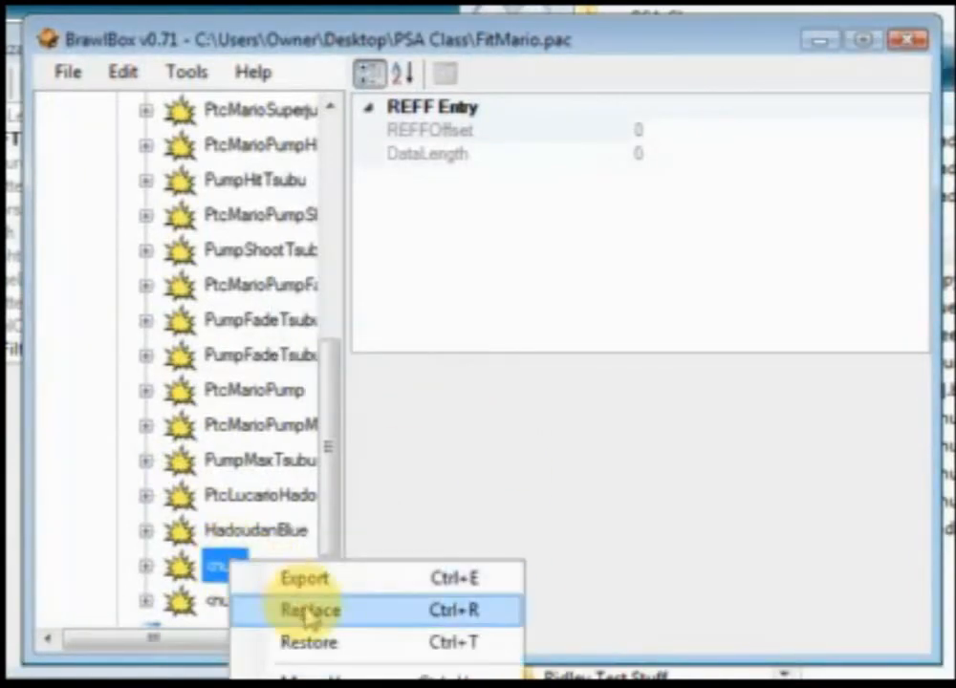
{"action": "left_click", "coordinate": [337, 658]}
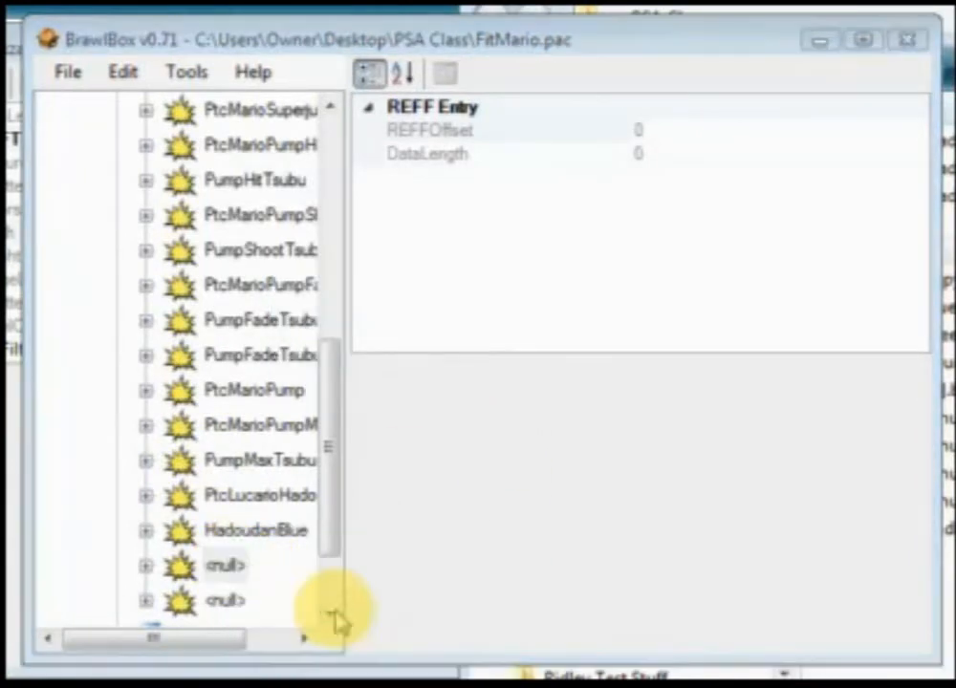
{"action": "left_click", "coordinate": [449, 429]}
{"action": "double_click", "coordinate": [466, 662]}
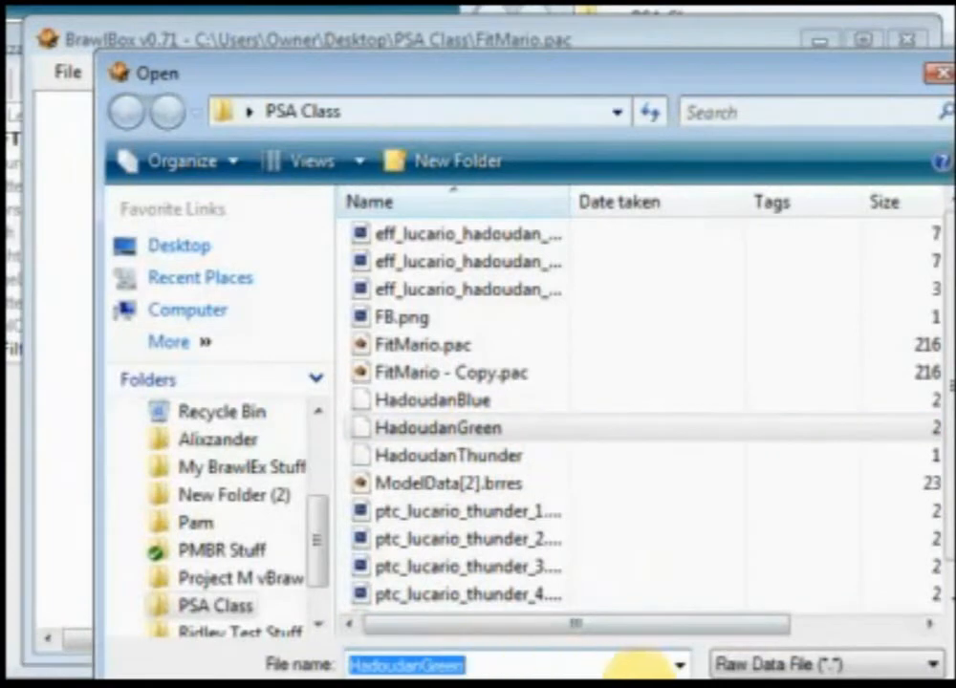
{"action": "key", "text": "Return"}
{"action": "right_click", "coordinate": [225, 566]}
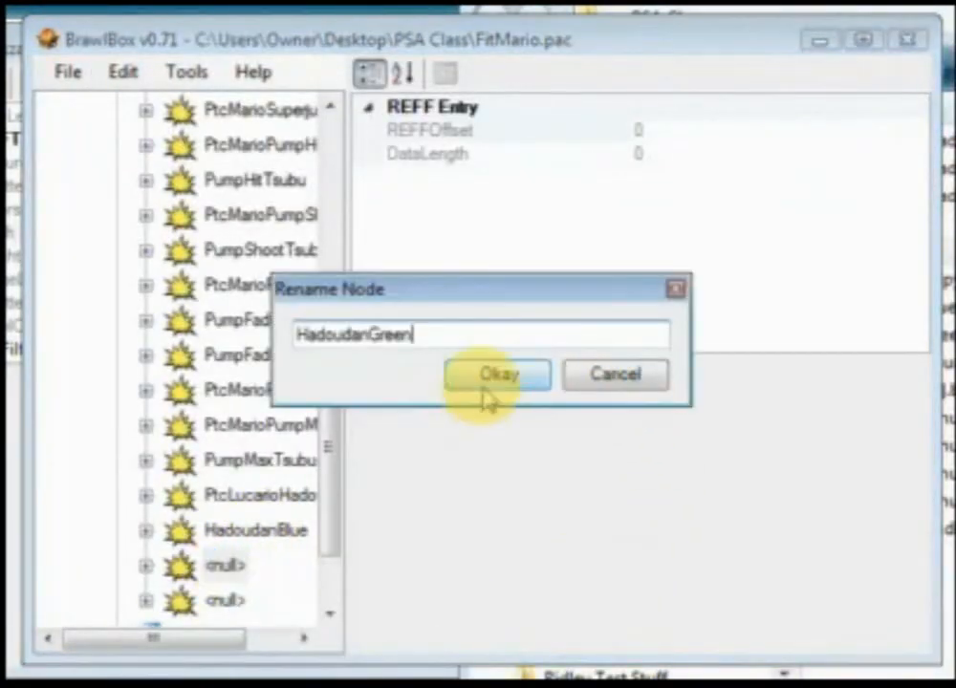
{"action": "left_click", "coordinate": [485, 394]}
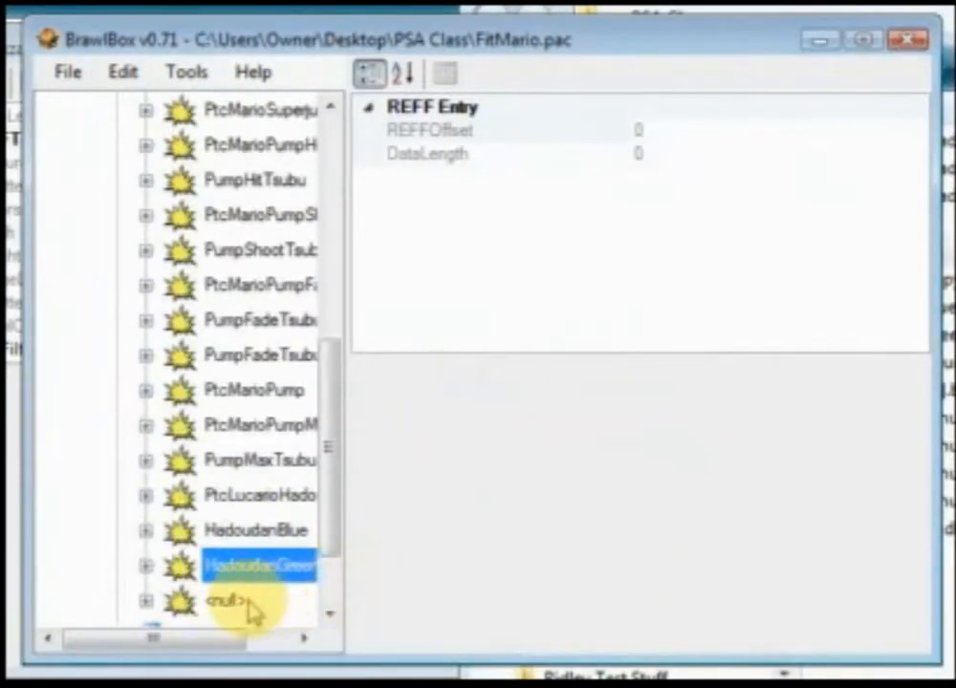
- Replace the last new REFF entry with the HadoudanThunder file and rename it HadoudanThunder
{"action": "right_click", "coordinate": [222, 604]}
{"action": "left_click", "coordinate": [305, 649]}
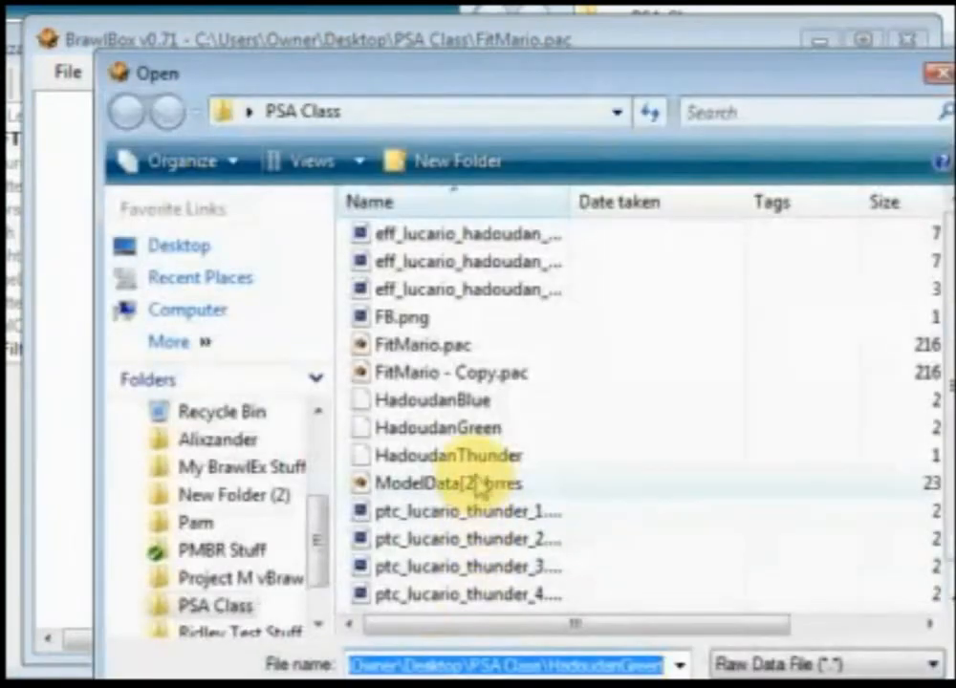
{"action": "left_click", "coordinate": [468, 457]}
{"action": "left_click", "coordinate": [714, 683]}
{"action": "right_click", "coordinate": [218, 602]}
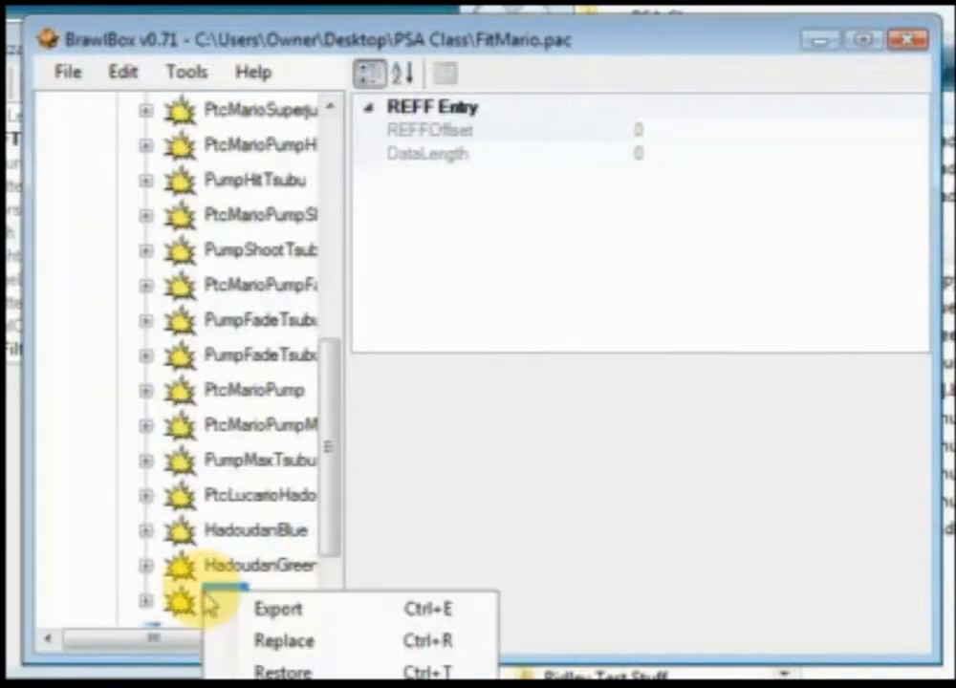
{"action": "left_click", "coordinate": [305, 645]}
{"action": "left_click", "coordinate": [476, 459]}
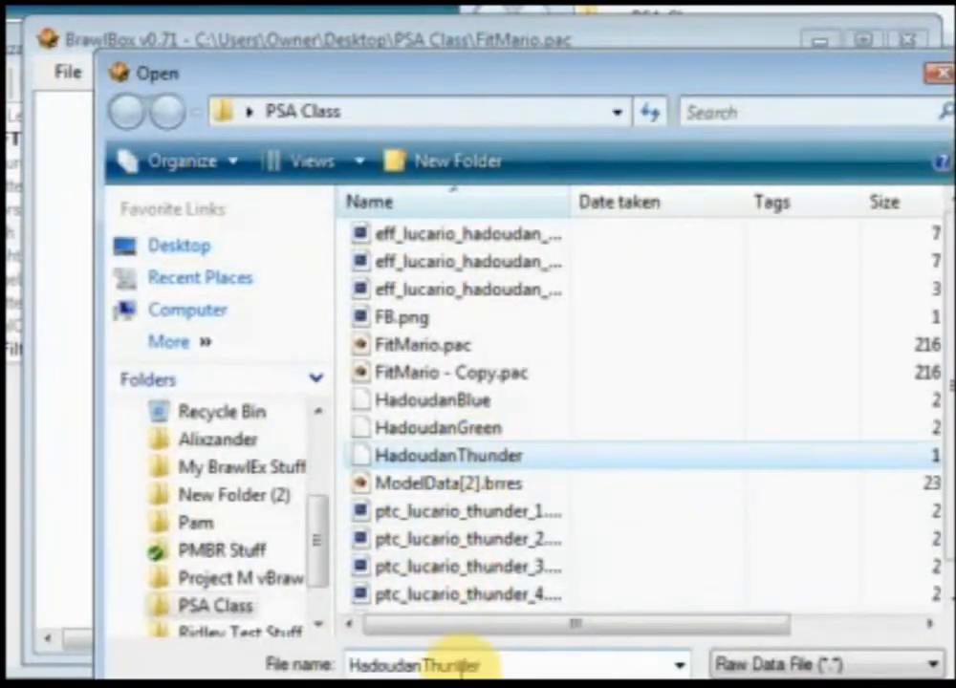
{"action": "left_click", "coordinate": [713, 682]}
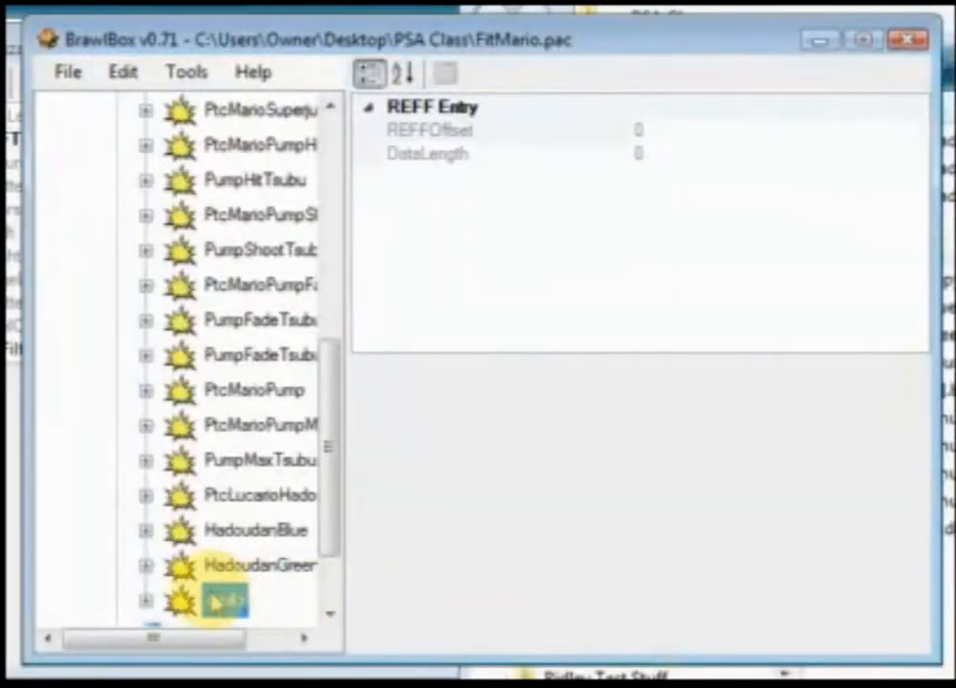
{"action": "right_click", "coordinate": [214, 597]}
{"action": "left_click", "coordinate": [297, 685]}
{"action": "type", "text": "HadoudanThunder"}
{"action": "left_click", "coordinate": [476, 382]}
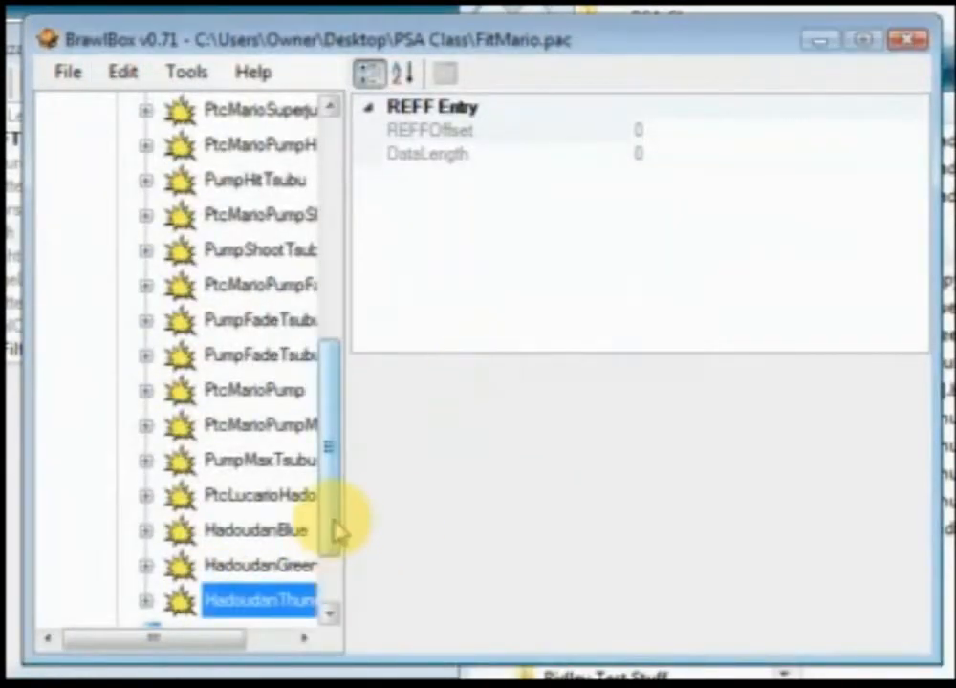
- Collapse the REFF mario node and add a new entry to the EFLS MiscData[0] node of ef_mario
{"action": "scroll", "coordinate": [334, 529], "scroll_direction": "down", "scroll_amount": 1}
{"action": "left_click_drag", "start_coordinate": [202, 646], "coordinate": [256, 648]}
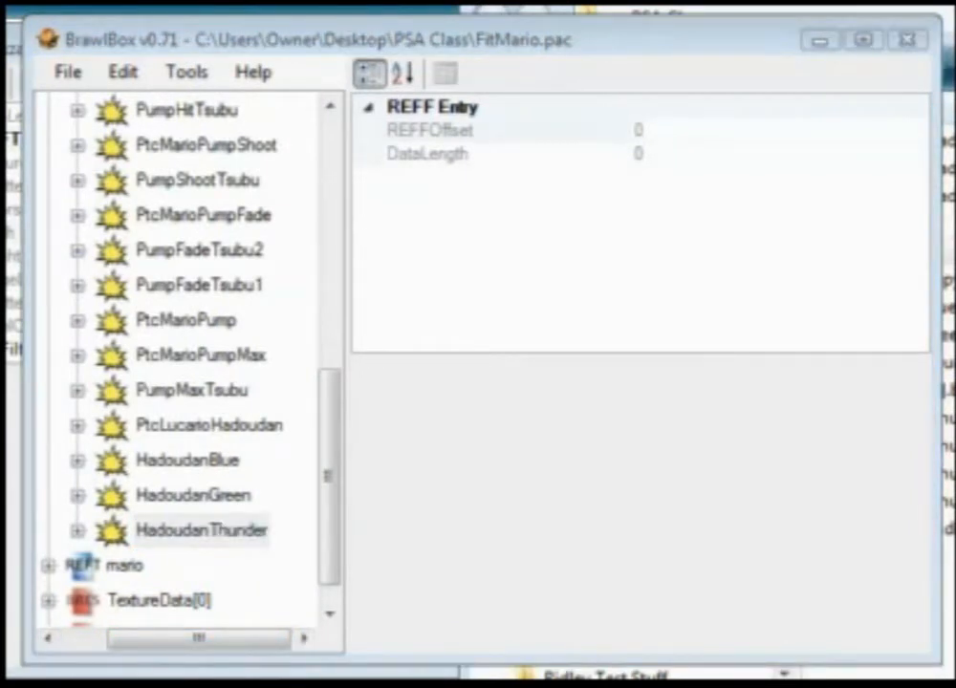
{"action": "left_click_drag", "start_coordinate": [341, 565], "coordinate": [350, 279]}
{"action": "left_click_drag", "start_coordinate": [233, 636], "coordinate": [200, 640]}
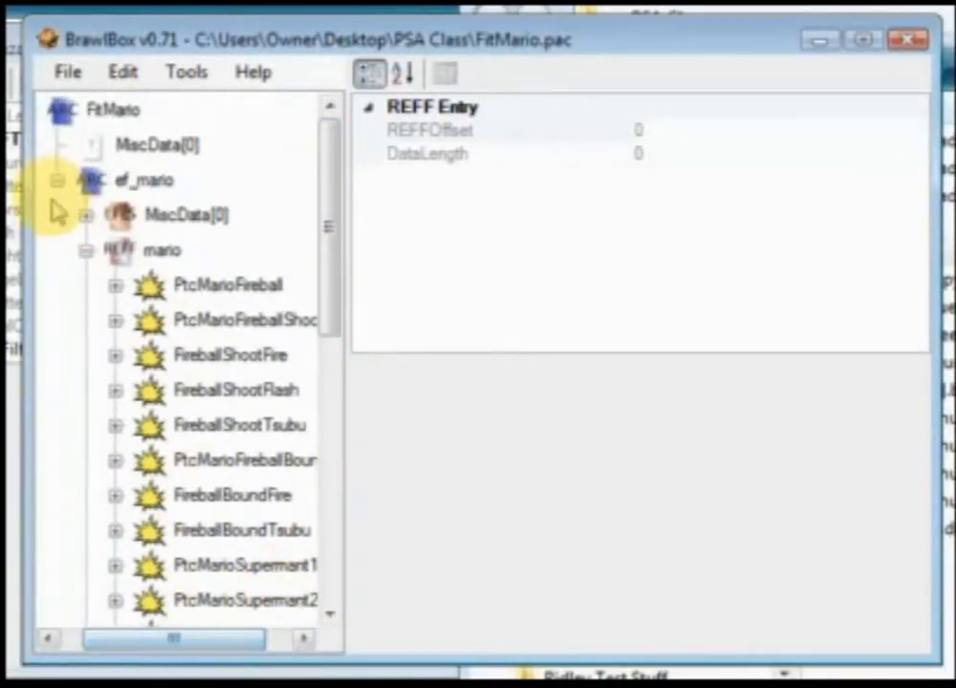
{"action": "left_click", "coordinate": [84, 253]}
{"action": "left_click", "coordinate": [115, 214]}
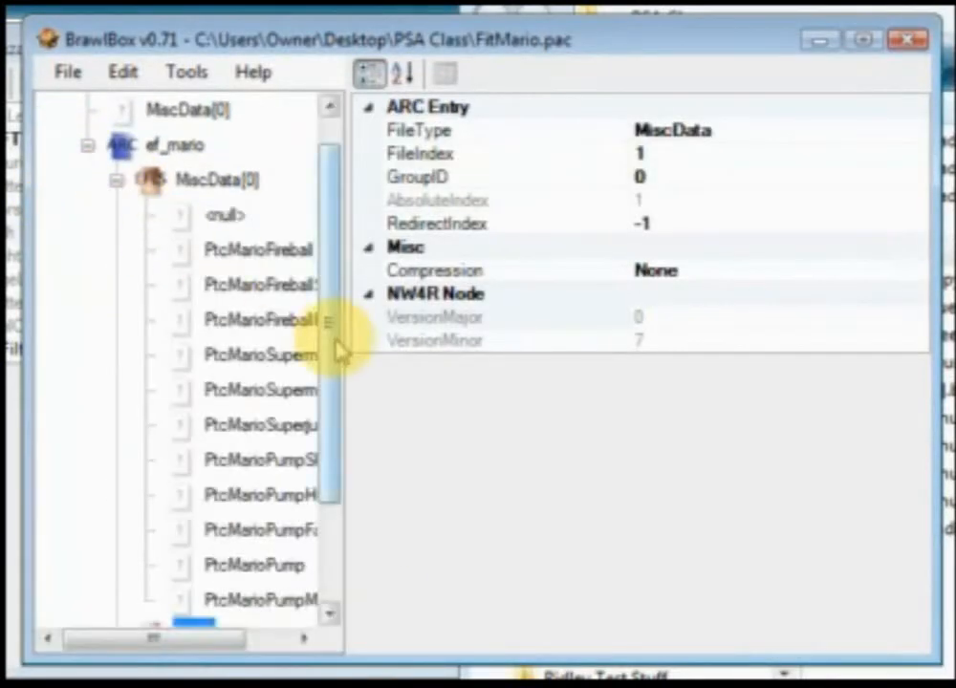
{"action": "right_click", "coordinate": [202, 196]}
{"action": "key", "text": "Escape"}
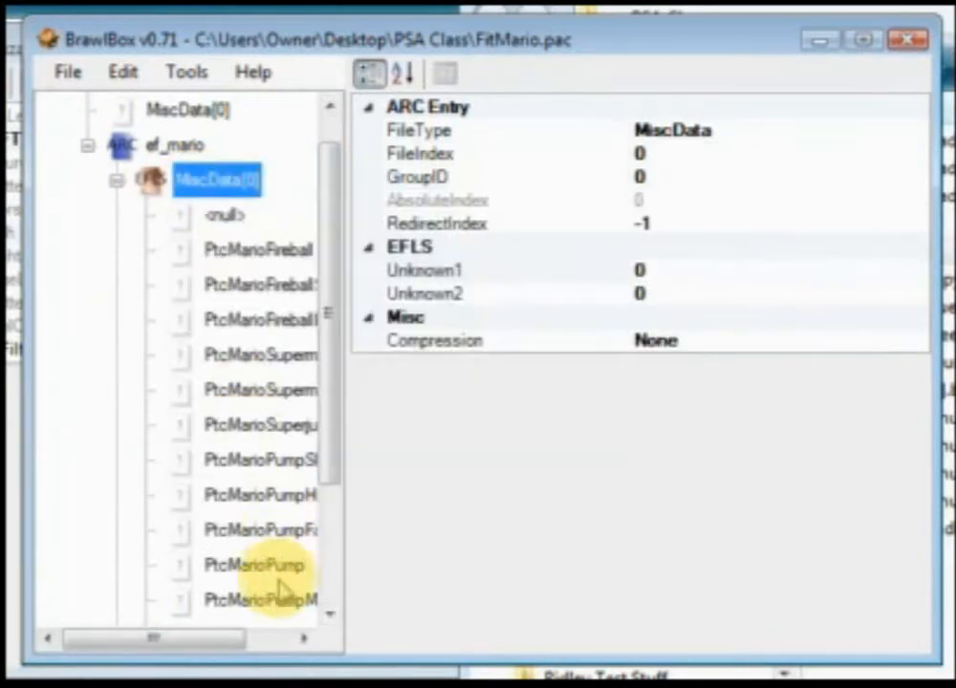
{"action": "scroll", "coordinate": [342, 504], "scroll_direction": "down", "scroll_amount": 1}
{"action": "scroll", "coordinate": [343, 504], "scroll_direction": "down", "scroll_amount": 1}
{"action": "left_click_drag", "start_coordinate": [204, 645], "coordinate": [239, 641]}
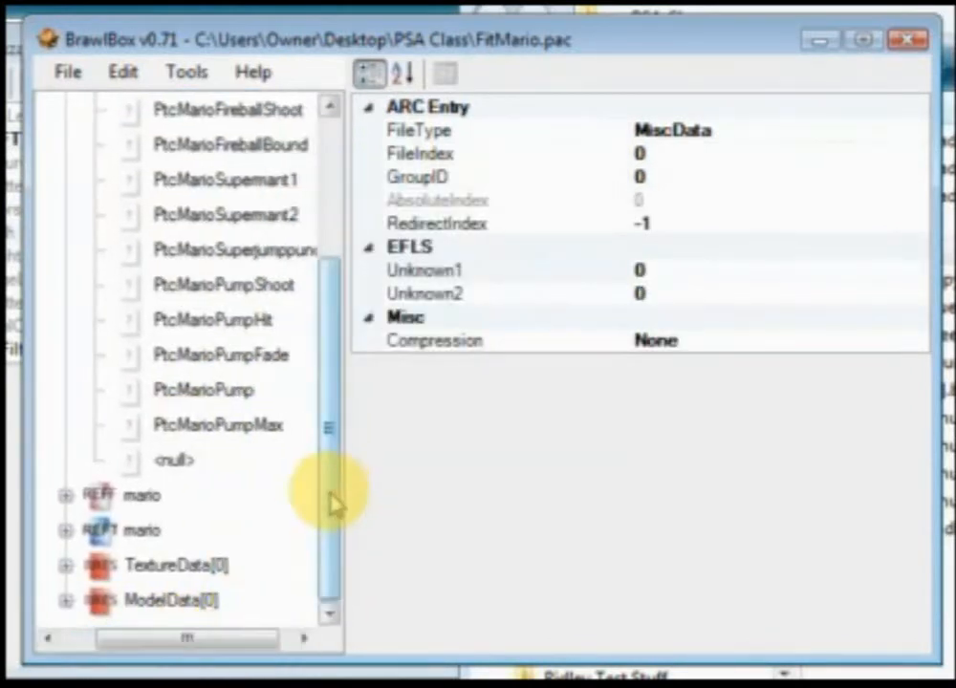
- Rename the new null entry in the EFLS list PtcLucarioHadoudan, copying the name from the matching entry under REFF mario
{"action": "left_click", "coordinate": [66, 496]}
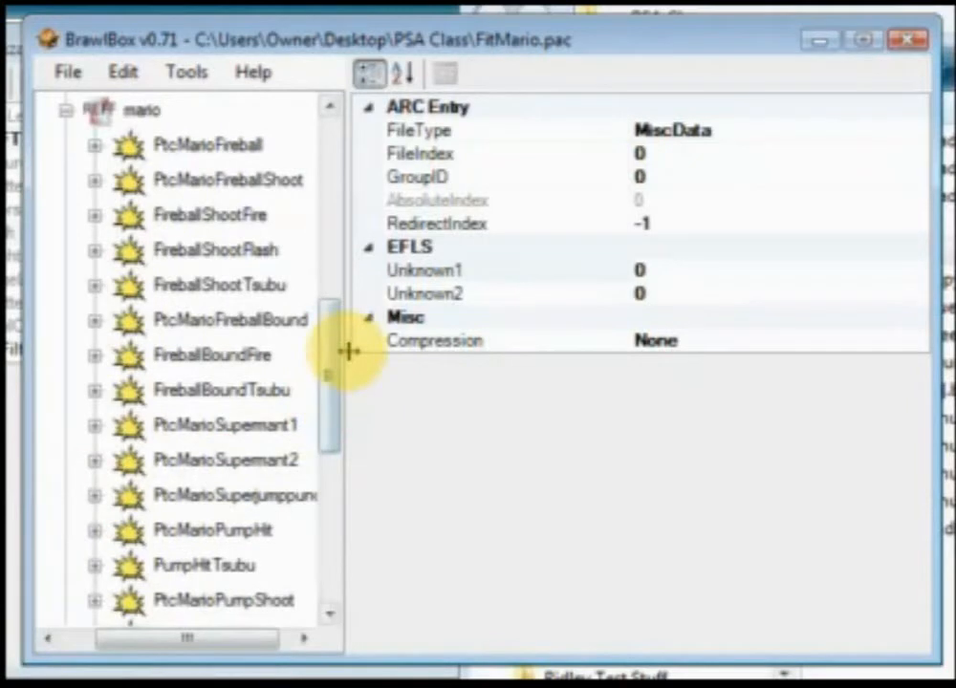
{"action": "left_click_drag", "start_coordinate": [339, 361], "coordinate": [324, 496]}
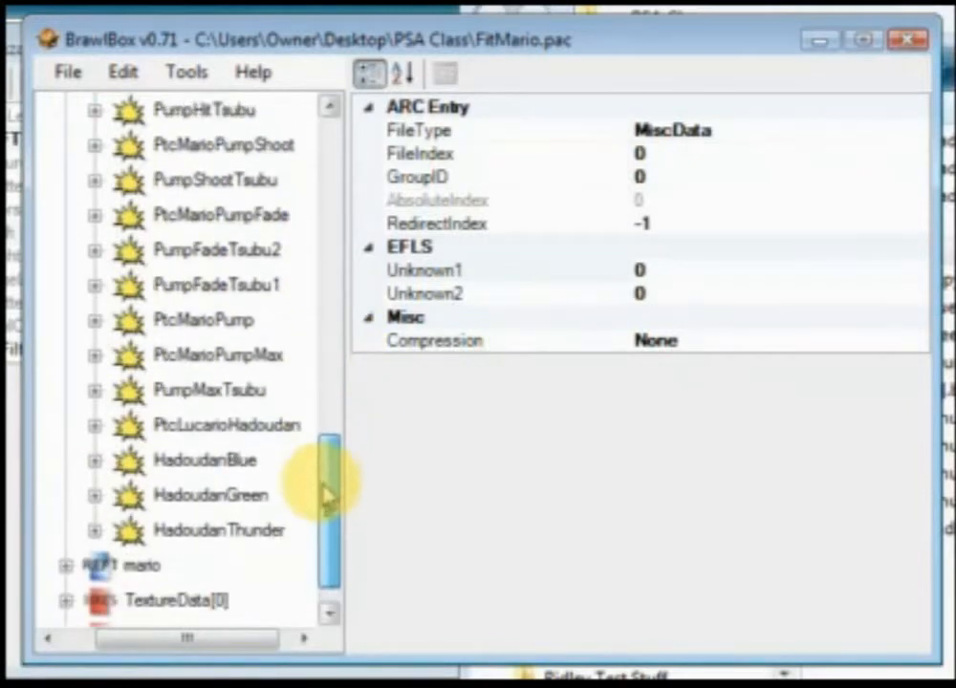
{"action": "right_click", "coordinate": [220, 440]}
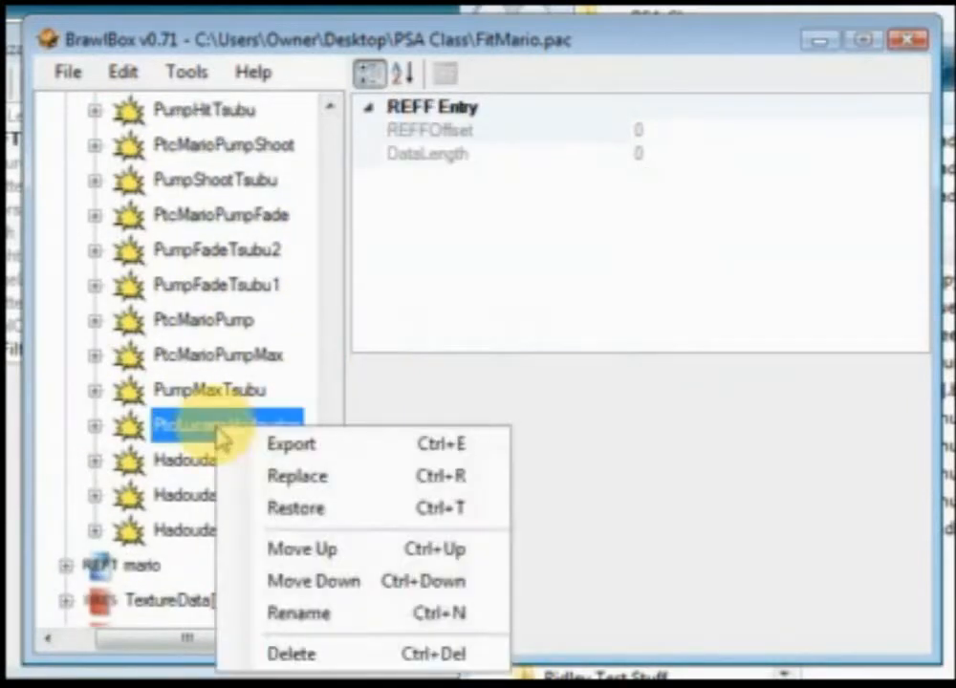
{"action": "left_click", "coordinate": [355, 620]}
{"action": "left_click", "coordinate": [576, 384]}
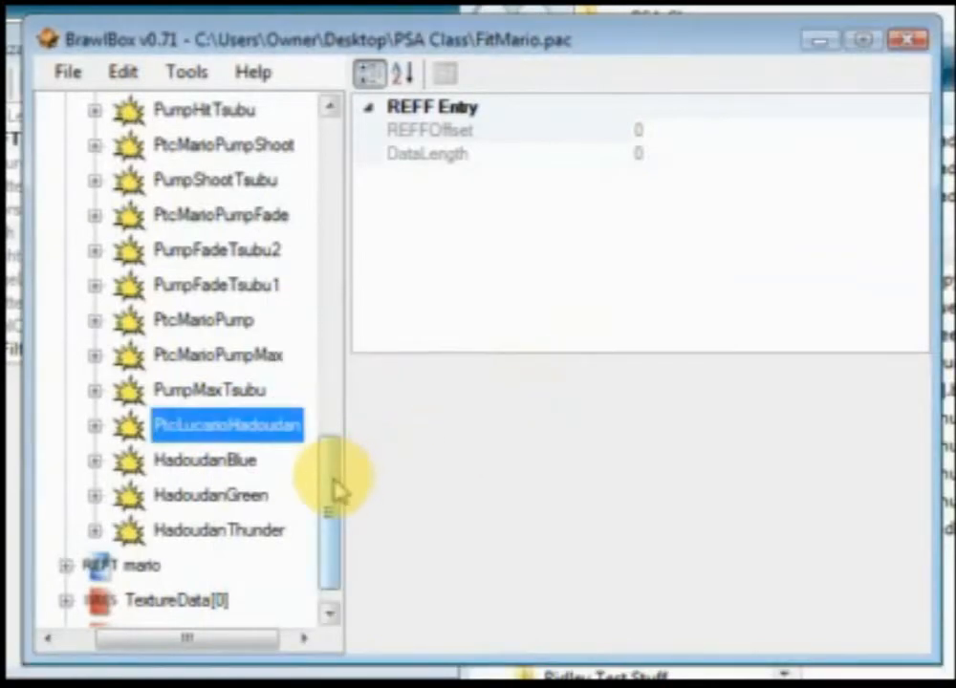
{"action": "left_click_drag", "start_coordinate": [335, 490], "coordinate": [336, 239]}
{"action": "right_click", "coordinate": [168, 424]}
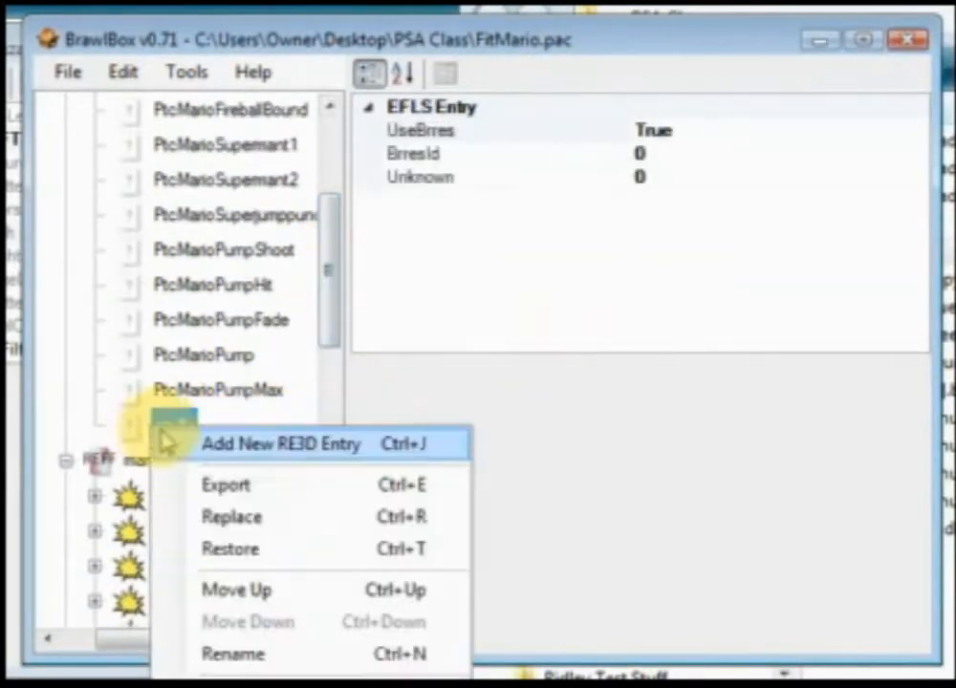
{"action": "left_click", "coordinate": [241, 654]}
{"action": "left_click", "coordinate": [507, 377]}
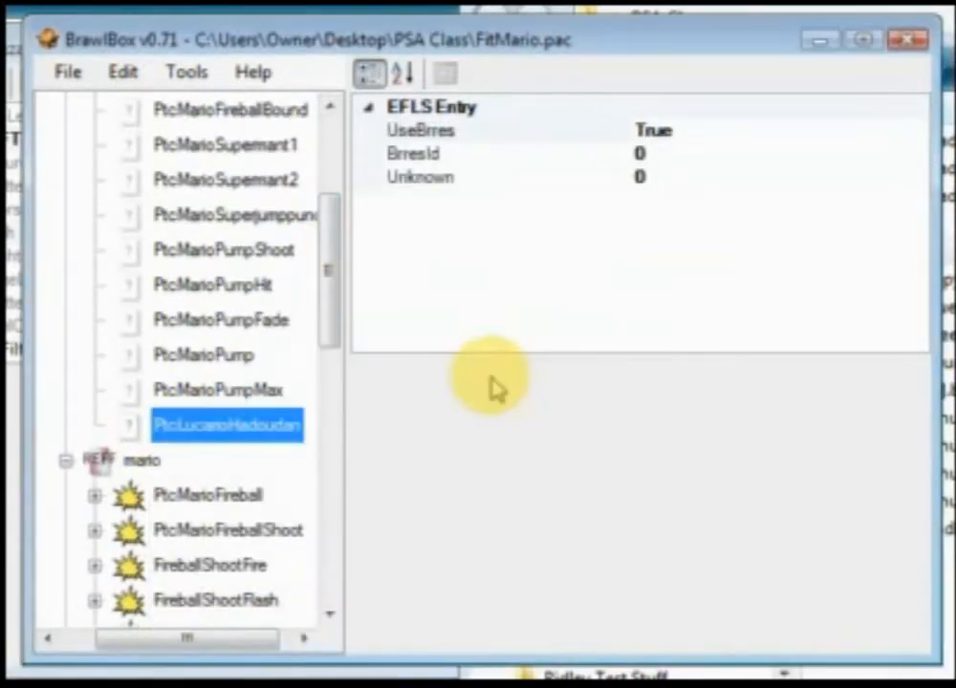
{"action": "left_click", "coordinate": [65, 460]}
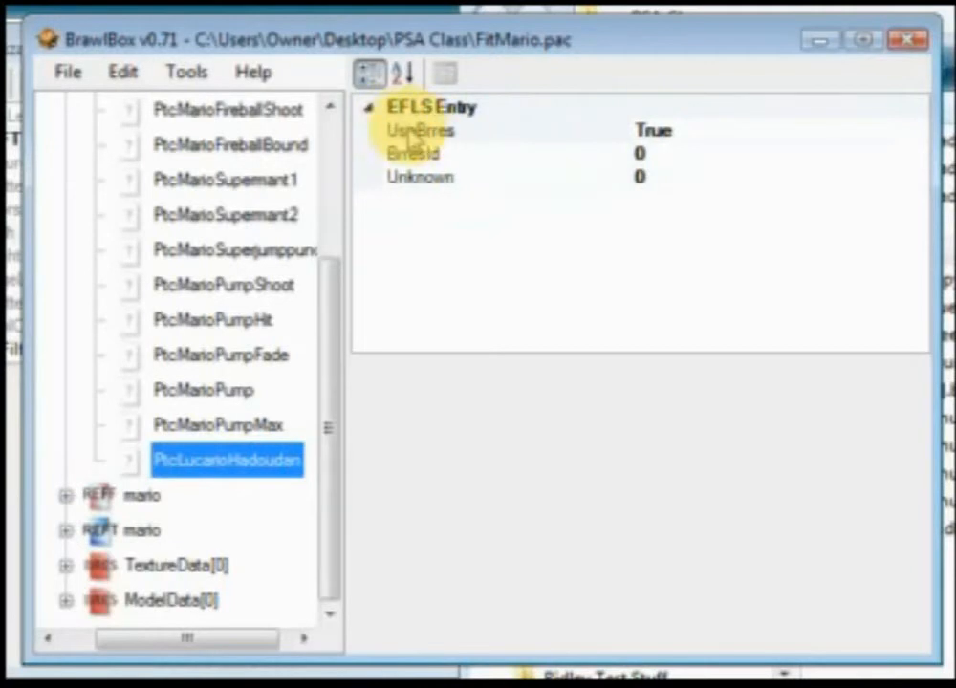
- Switch UseBrres of the PtcLucarioHadoudan EFLS entry to False and back to True
{"action": "left_click", "coordinate": [912, 132]}
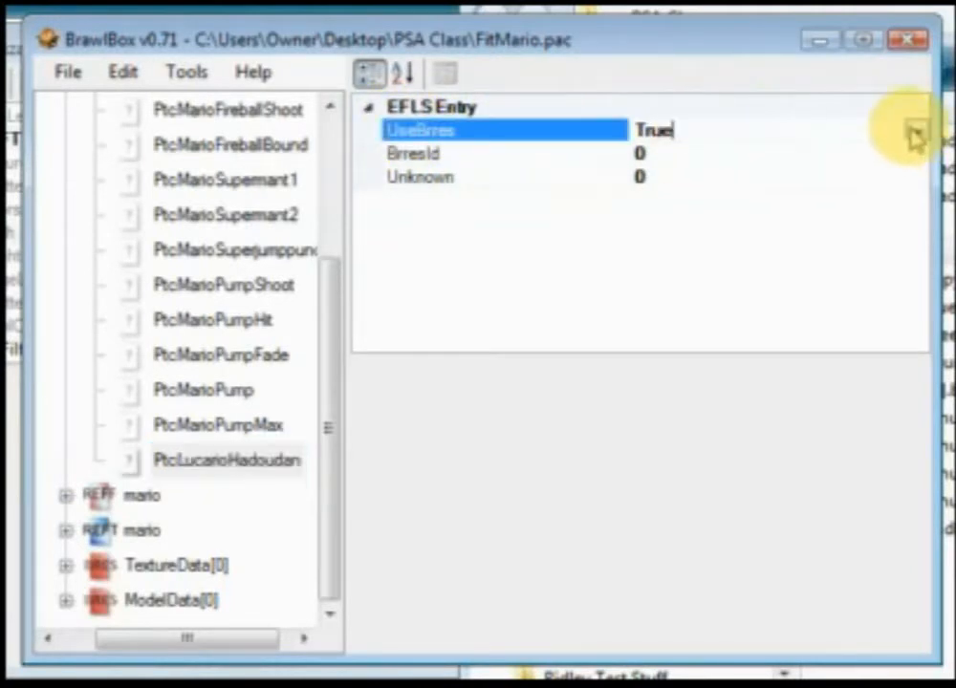
{"action": "left_click", "coordinate": [913, 132]}
{"action": "left_click", "coordinate": [668, 190]}
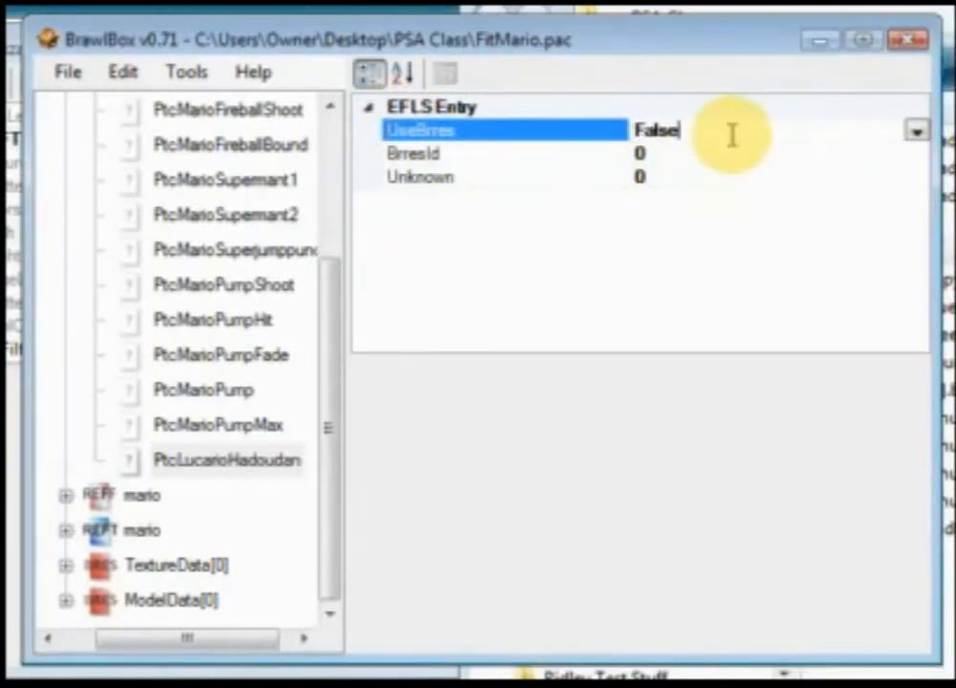
{"action": "left_click", "coordinate": [915, 131]}
{"action": "left_click", "coordinate": [650, 154]}
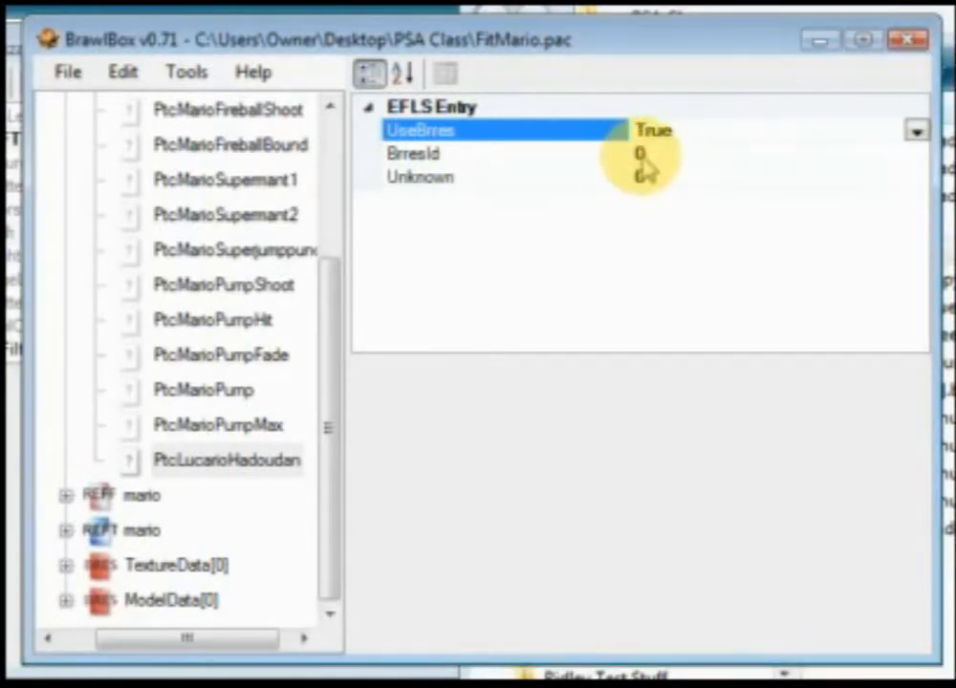
- Check the ModelData[0] node of ef_mario and examine the PtcLucarioHadoudan entry's BrresId in the EFLS list of Lucario's original file
{"action": "left_click", "coordinate": [170, 603]}
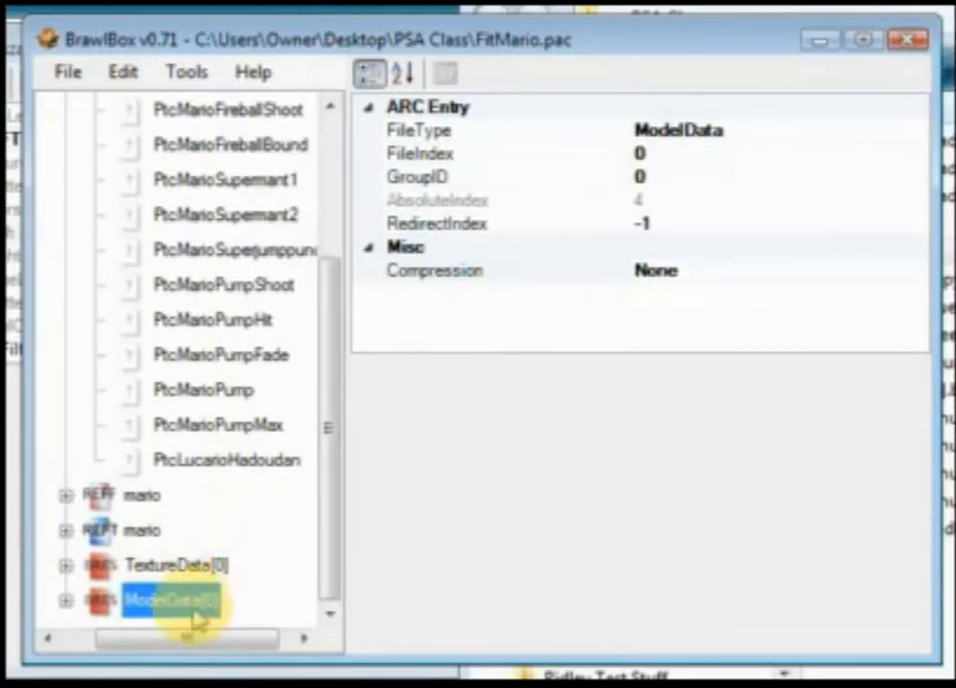
{"action": "left_click", "coordinate": [256, 464]}
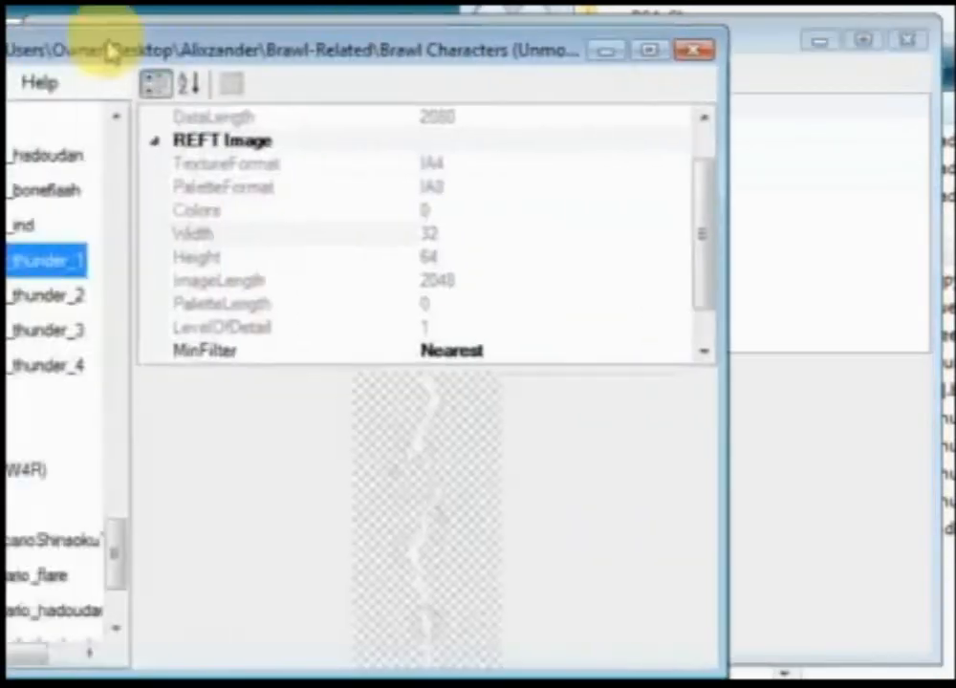
{"action": "left_click_drag", "start_coordinate": [107, 46], "coordinate": [304, 54]}
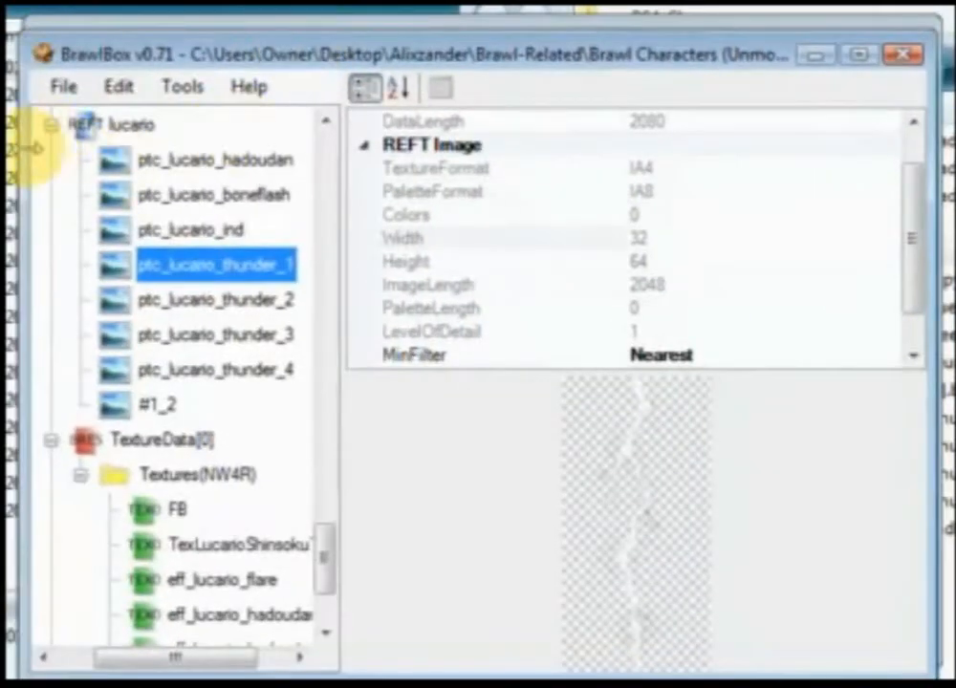
{"action": "left_click", "coordinate": [49, 124]}
{"action": "left_click", "coordinate": [81, 300]}
{"action": "scroll", "coordinate": [81, 449], "scroll_direction": "up", "scroll_amount": 2}
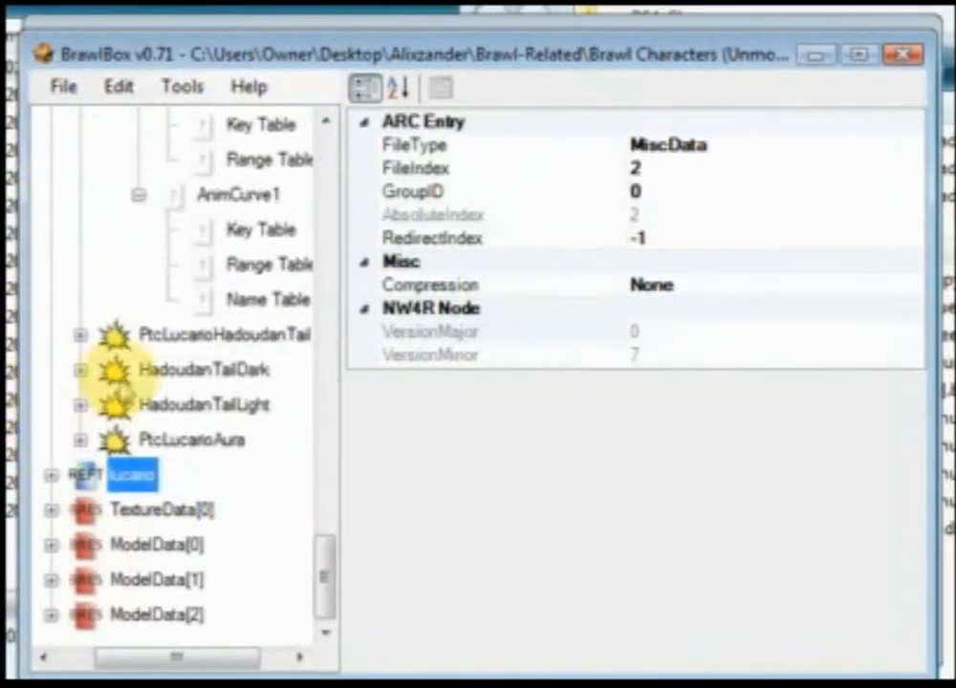
{"action": "left_click_drag", "start_coordinate": [325, 559], "coordinate": [367, 187]}
{"action": "left_click", "coordinate": [59, 231]}
{"action": "left_click", "coordinate": [244, 407]}
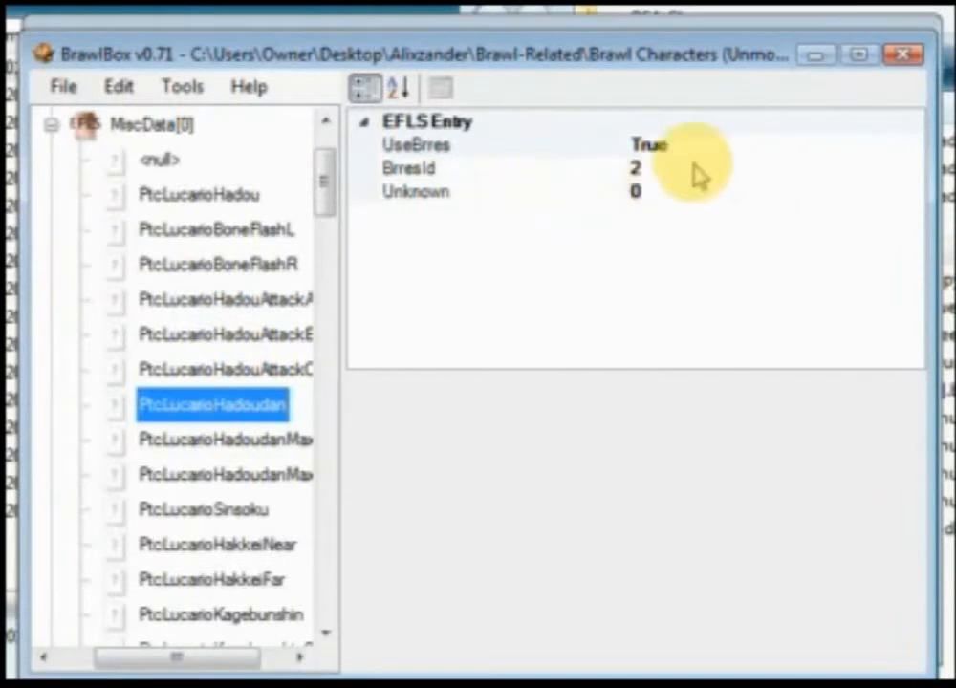
- Close Lucario's original file and return to the start of the FitMario.pac tree
{"action": "left_click", "coordinate": [901, 54]}
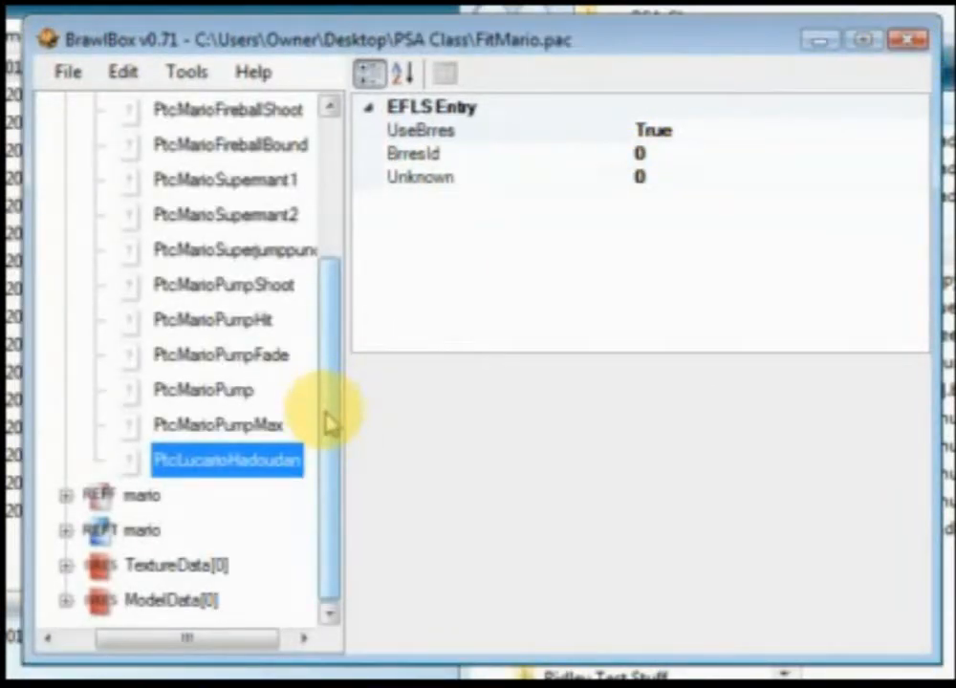
{"action": "scroll", "coordinate": [330, 421], "scroll_direction": "up", "scroll_amount": 2}
{"action": "left_click_drag", "start_coordinate": [185, 638], "coordinate": [154, 640]}
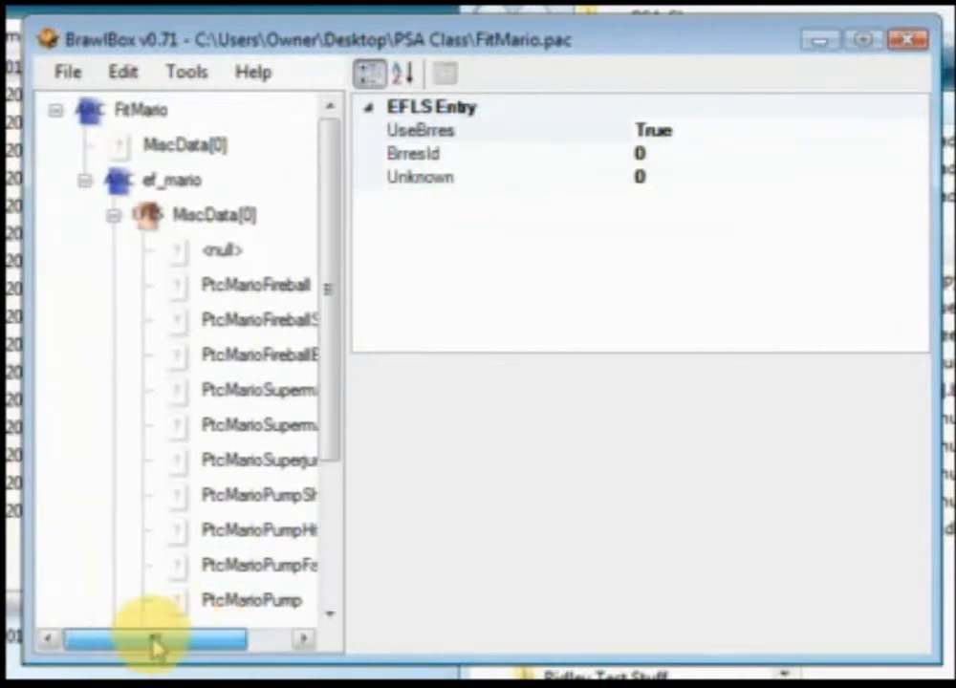
- Collapse the MiscData[0] effect list, save FitMario.pac and close its editor window
{"action": "left_click", "coordinate": [115, 217]}
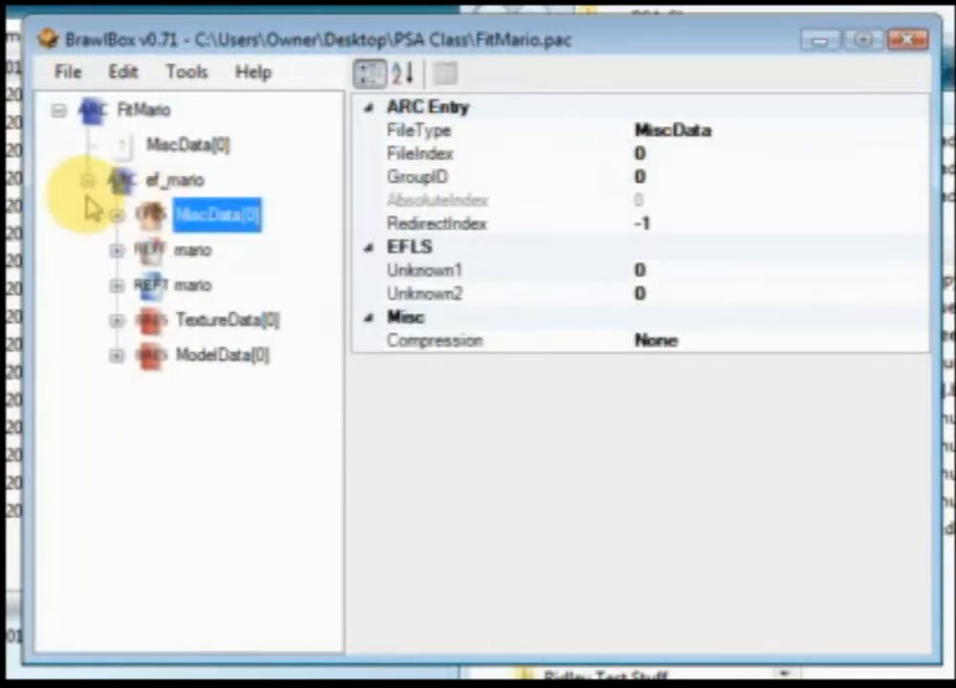
{"action": "left_click", "coordinate": [69, 76]}
{"action": "left_click", "coordinate": [107, 171]}
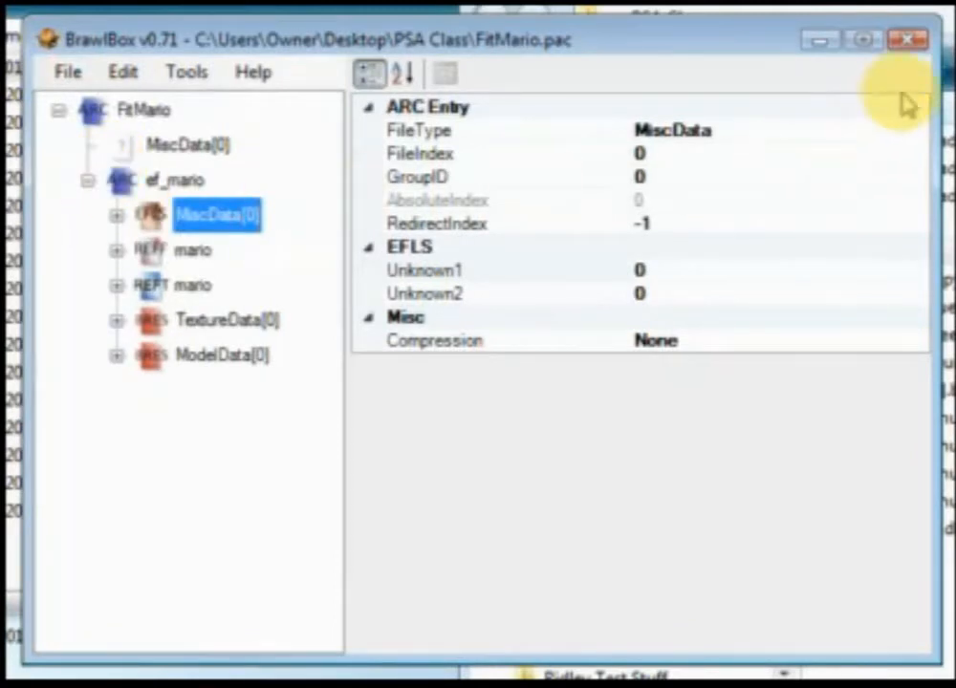
{"action": "left_click", "coordinate": [908, 40]}
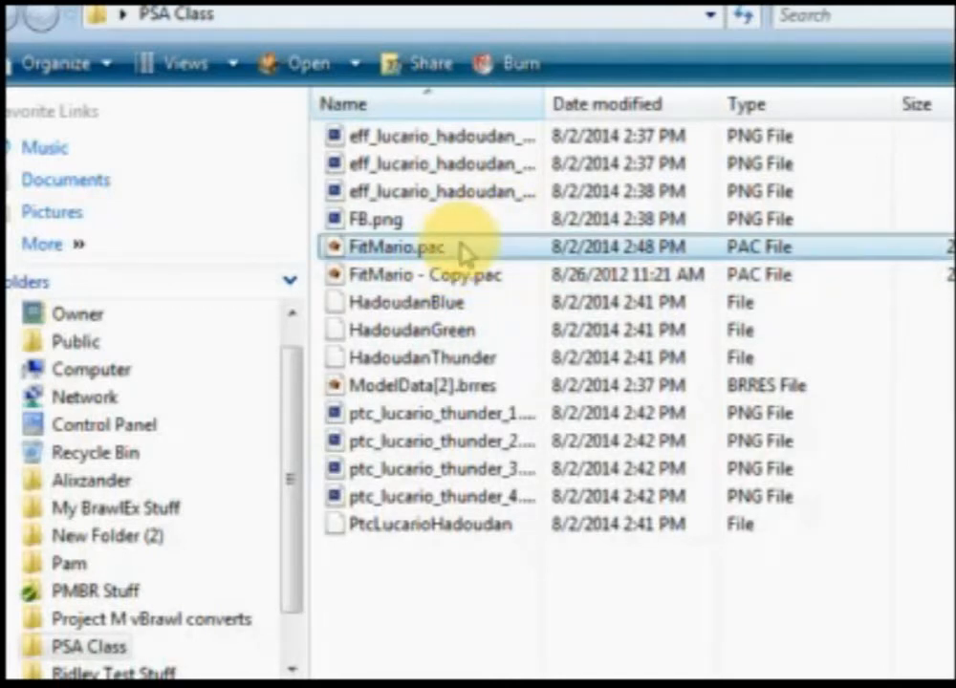
- Delete both FitMario copies from the PSA Class folder and paste a fresh copy of FitMario.pac
{"action": "key", "text": "ctrl+v"}
{"action": "left_click", "coordinate": [459, 279]}
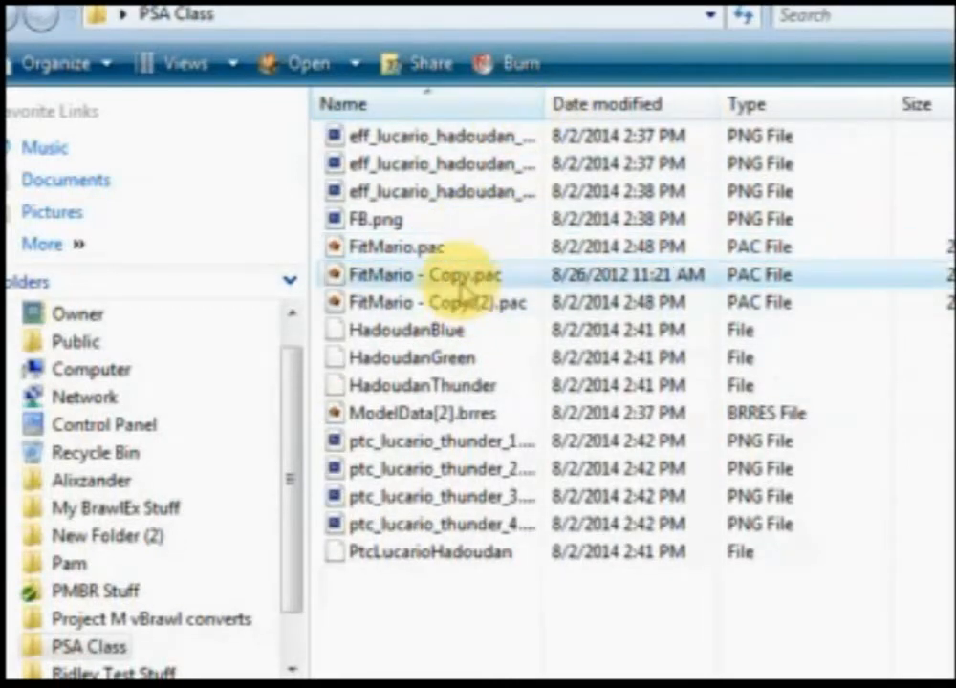
{"action": "left_click", "coordinate": [463, 300], "text": "shift"}
{"action": "right_click", "coordinate": [461, 287]}
{"action": "left_click", "coordinate": [535, 681]}
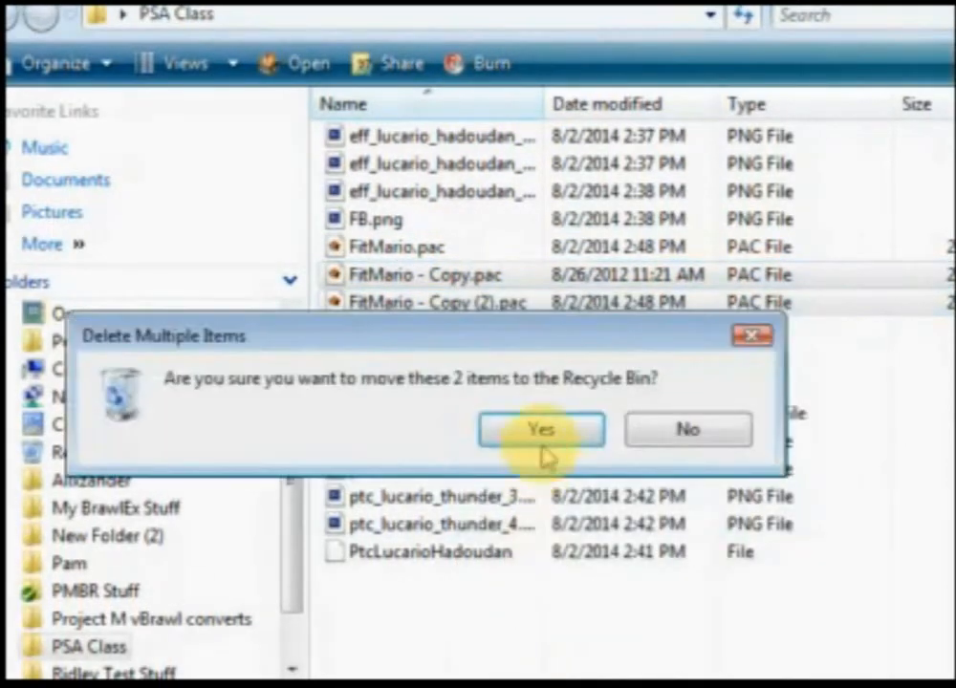
{"action": "left_click", "coordinate": [543, 430]}
{"action": "key", "text": "ctrl+v"}
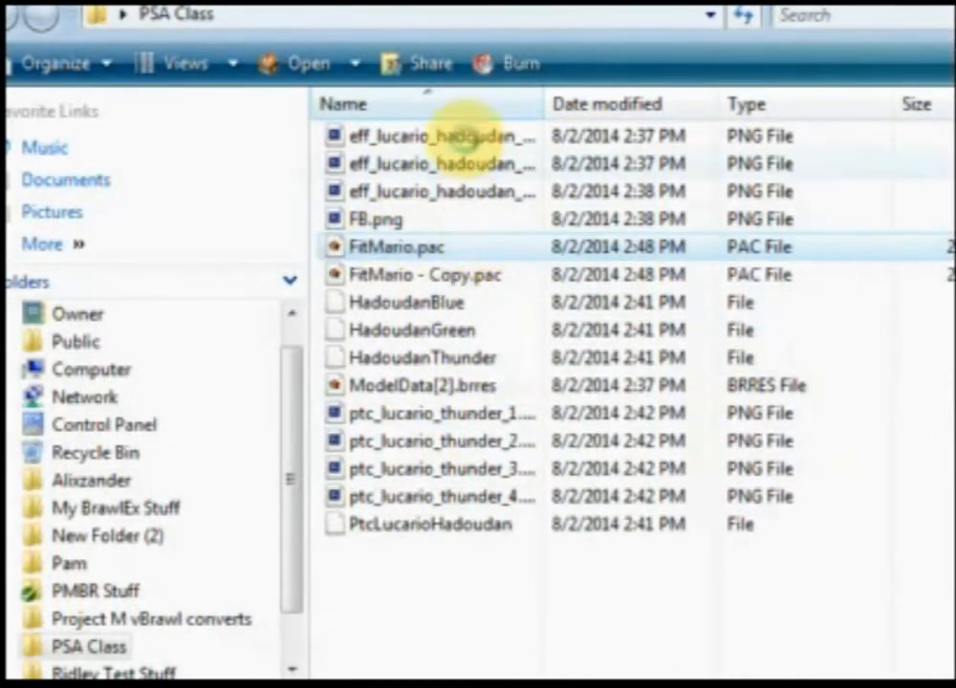
- Browse from the FitLucario folder to the moveset editing PSA folder and open External GFX IDs.txt
{"action": "left_click_drag", "start_coordinate": [384, 6], "coordinate": [656, 3]}
{"action": "left_click_drag", "start_coordinate": [144, 4], "coordinate": [634, 8]}
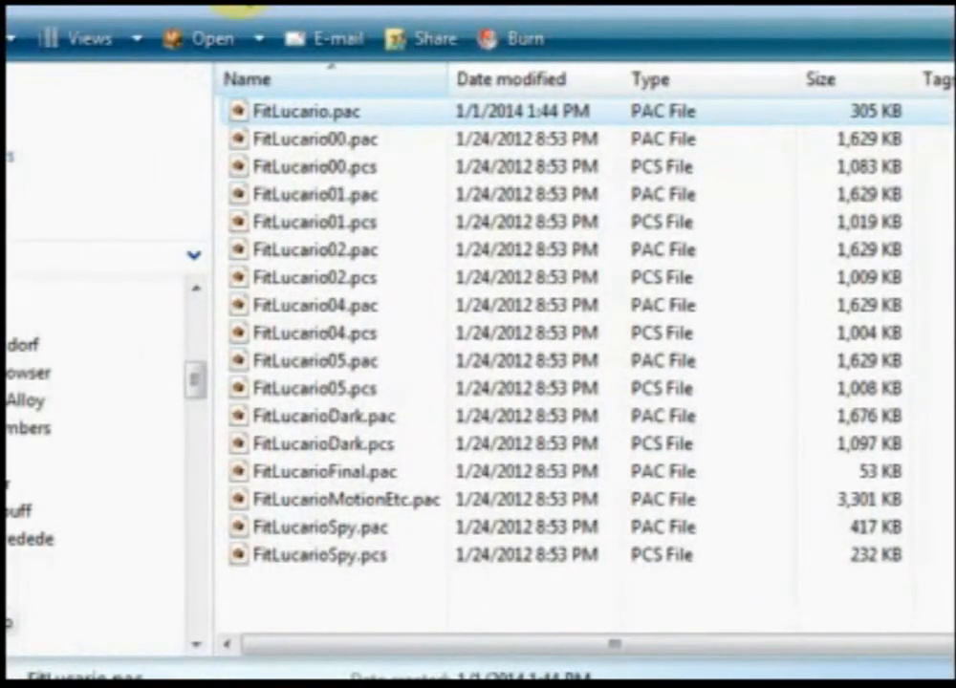
{"action": "left_click", "coordinate": [130, 6]}
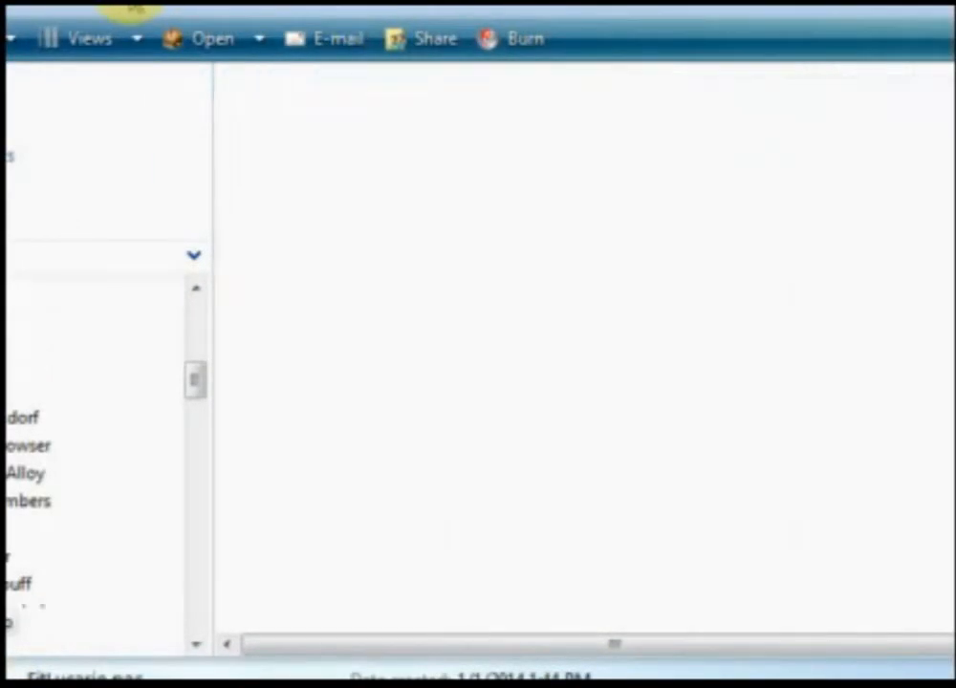
{"action": "double_click", "coordinate": [318, 252]}
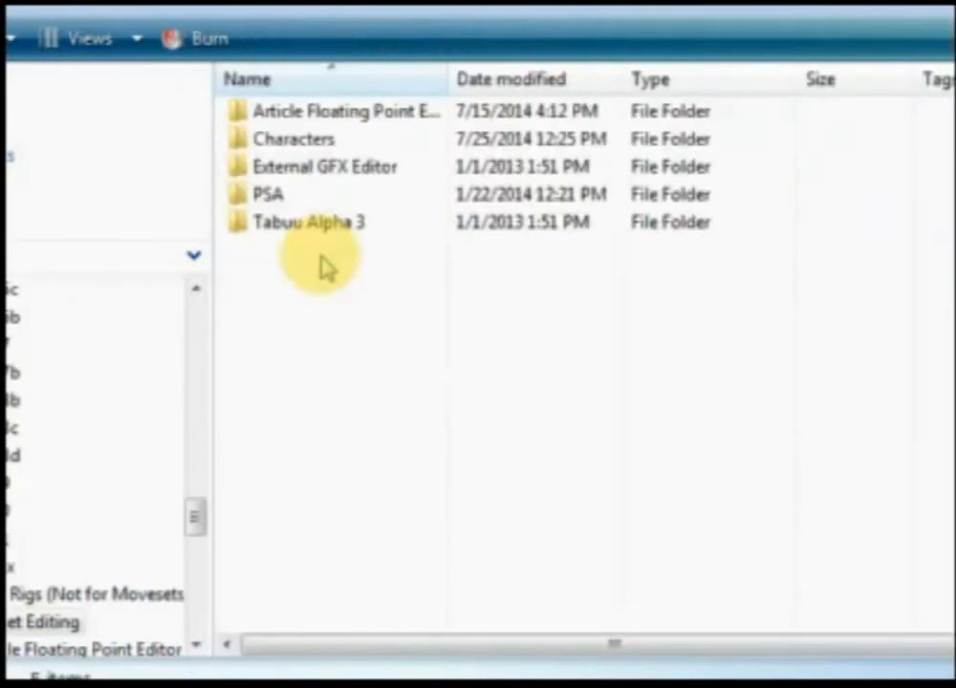
{"action": "double_click", "coordinate": [272, 196]}
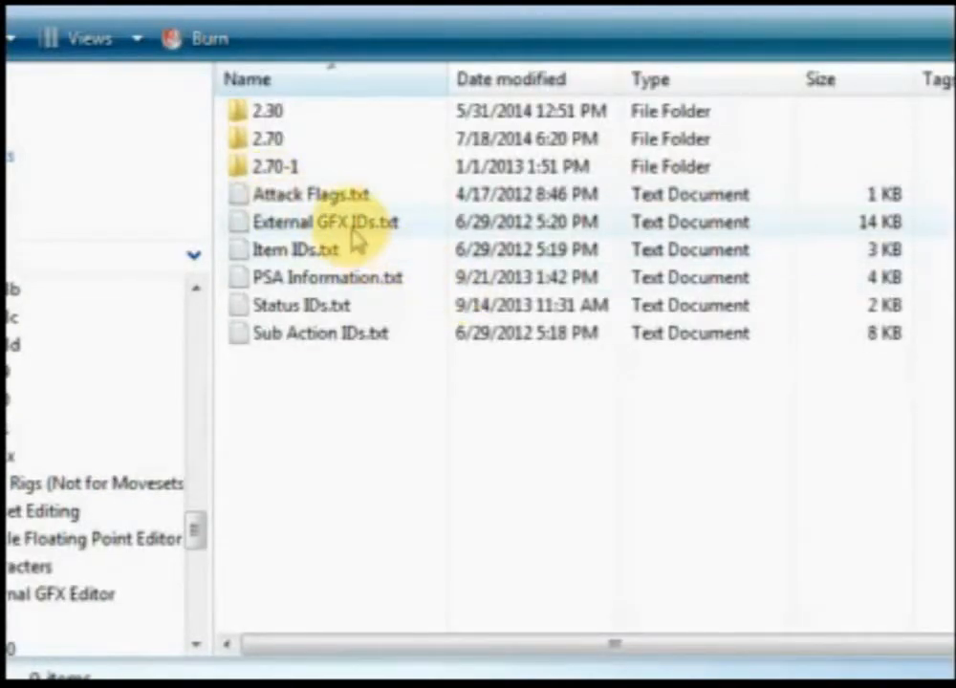
{"action": "double_click", "coordinate": [355, 239]}
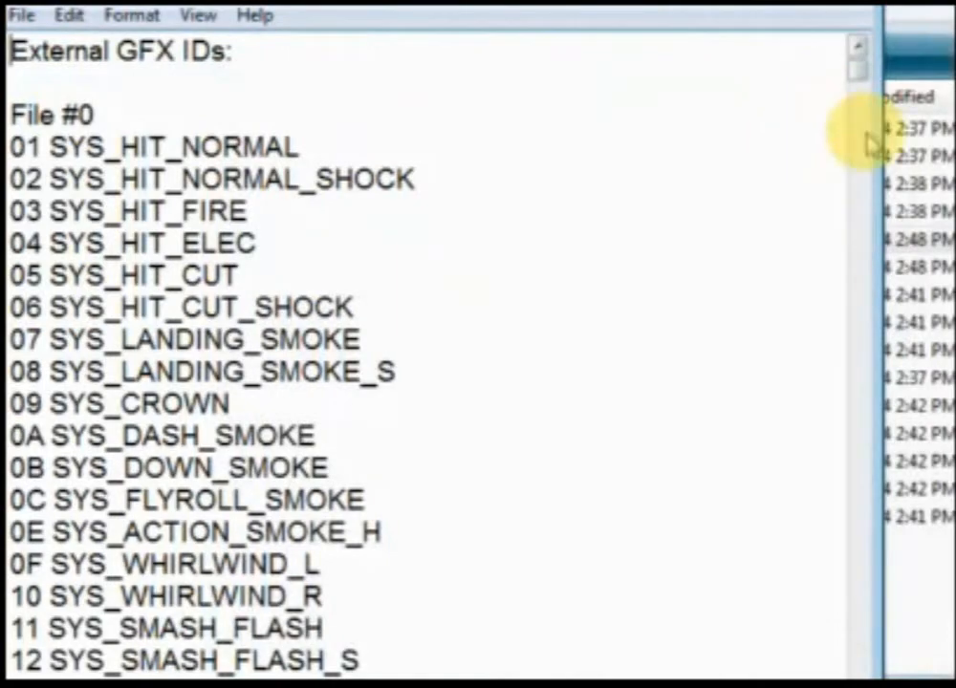
- Find the File #1: Mario section in the External GFX IDs list
{"action": "left_click_drag", "start_coordinate": [898, 6], "coordinate": [955, 6]}
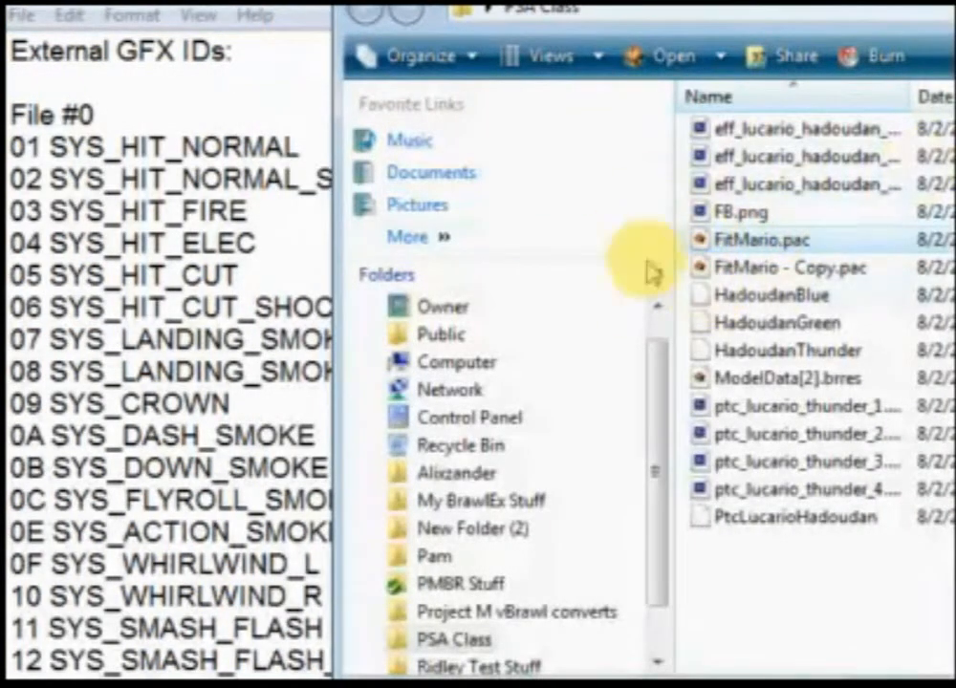
{"action": "left_click", "coordinate": [220, 274]}
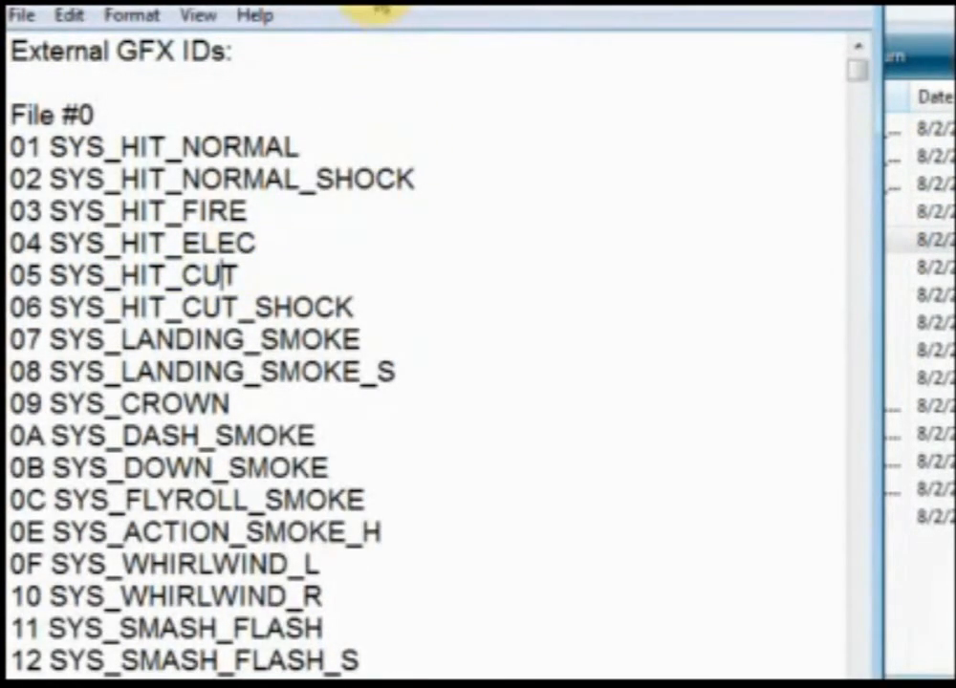
{"action": "left_click_drag", "start_coordinate": [377, 5], "coordinate": [395, 12]}
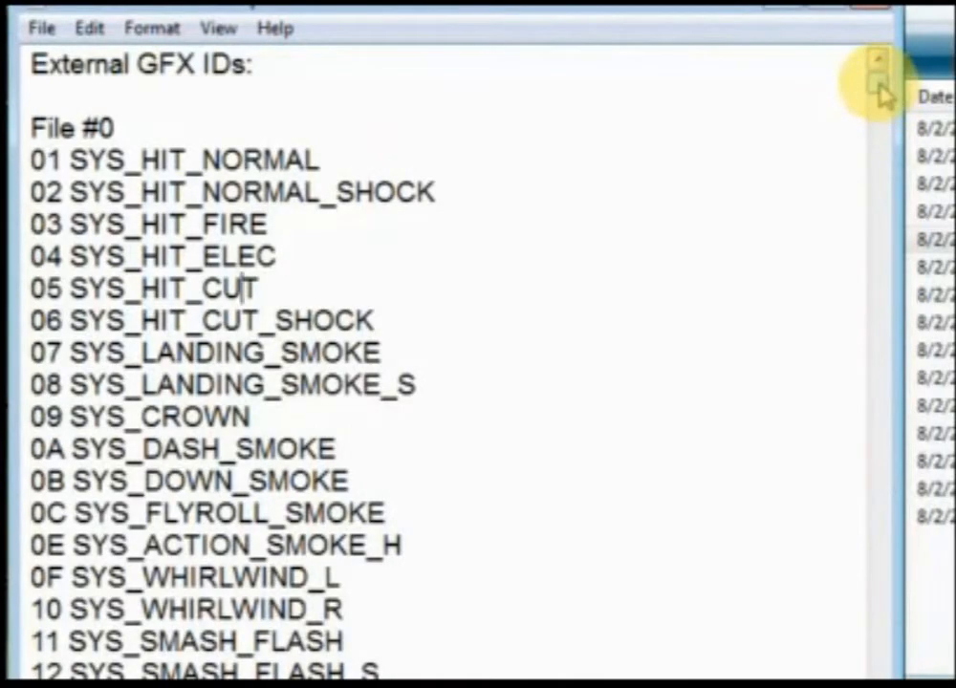
{"action": "left_click_drag", "start_coordinate": [878, 88], "coordinate": [860, 225]}
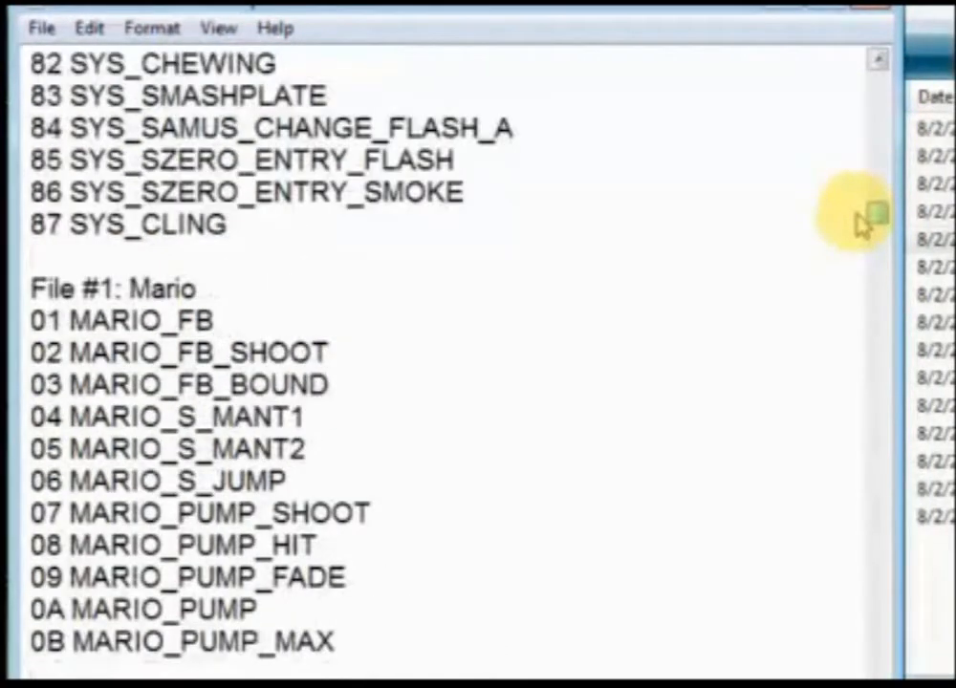
- Make the PSA Class folder accessible beside the ID list and open FitMario.pac in BrawlBox
{"action": "left_click_drag", "start_coordinate": [373, 11], "coordinate": [108, 0]}
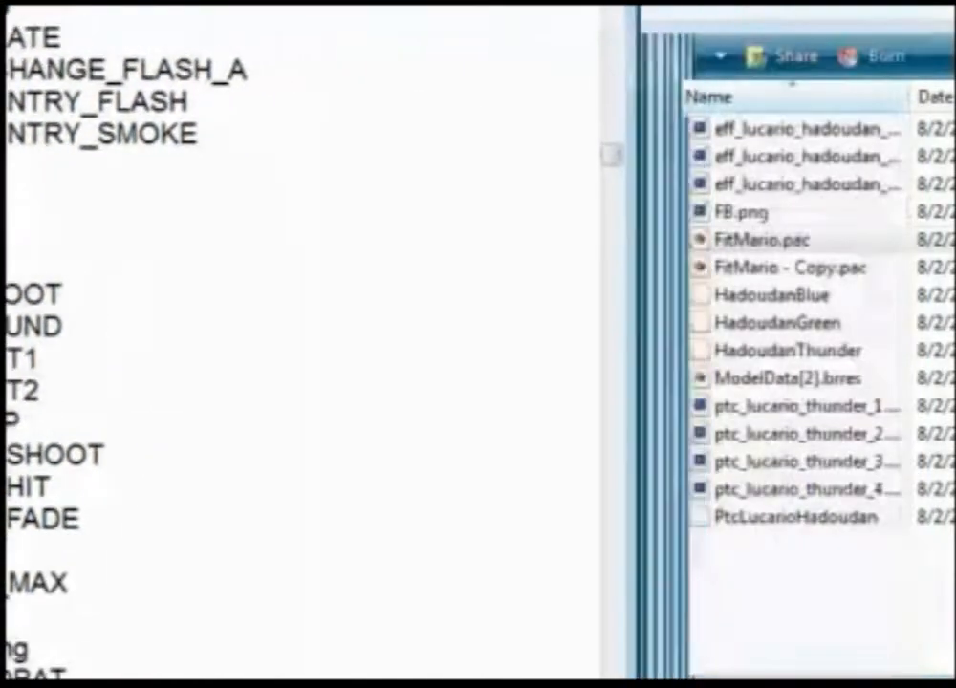
{"action": "left_click_drag", "start_coordinate": [719, 12], "coordinate": [719, 0]}
{"action": "double_click", "coordinate": [786, 232]}
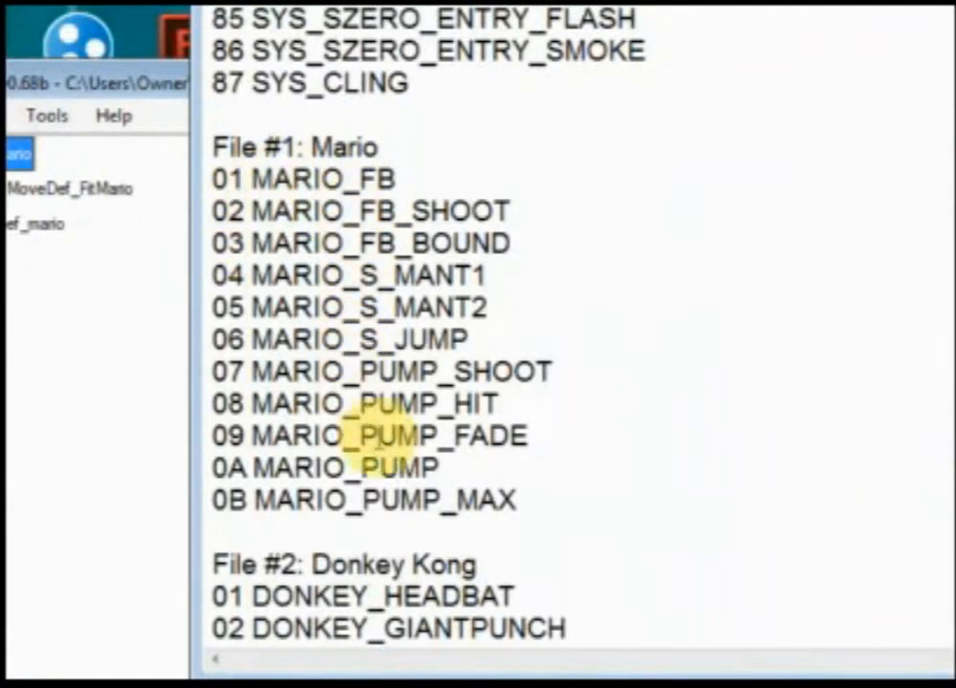
- Highlight the 0B ID of the MARIO_PUMP_MAX entry in Mario's external GFX list
{"action": "left_click_drag", "start_coordinate": [517, 497], "coordinate": [205, 496]}
{"action": "left_click", "coordinate": [252, 499]}
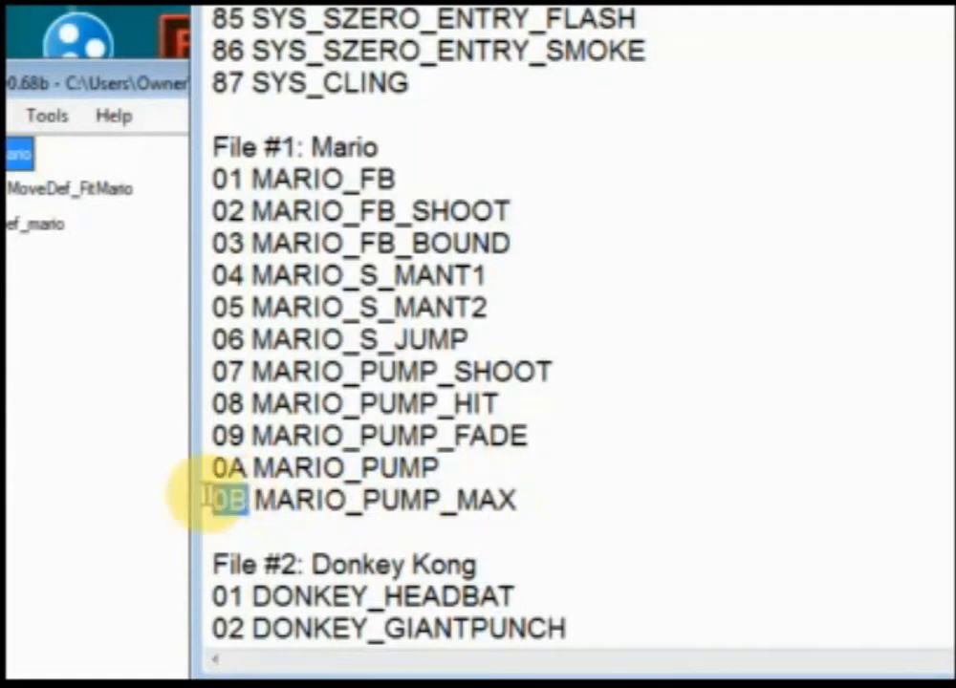
{"action": "left_click", "coordinate": [240, 498]}
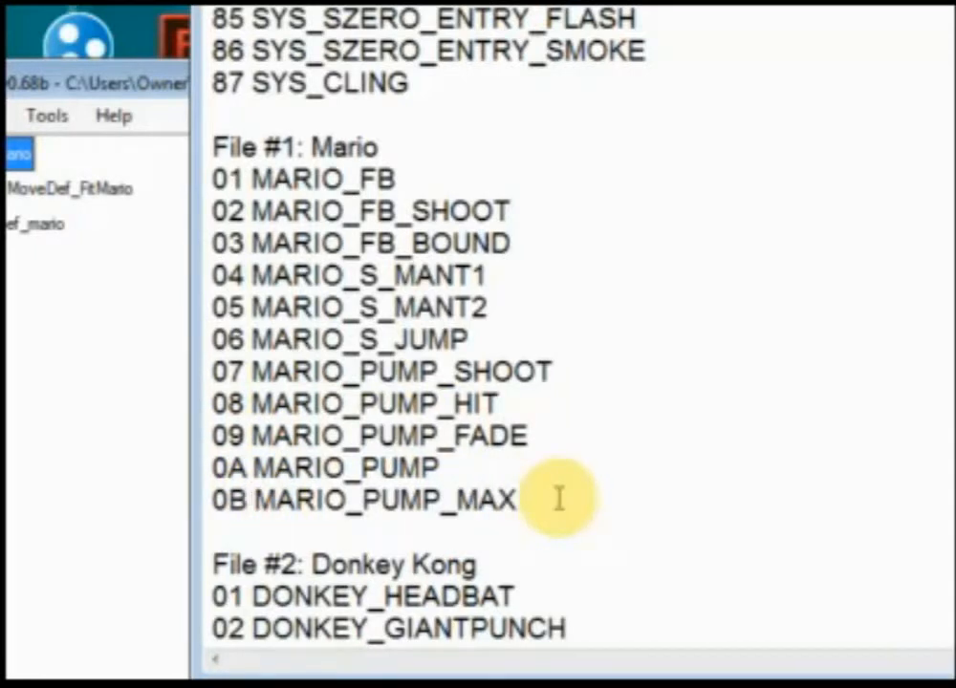
- Bring the FitMario.pac window forward and expand its MoveDef_FitMario and ef_mario nodes
{"action": "left_click_drag", "start_coordinate": [71, 82], "coordinate": [93, 57]}
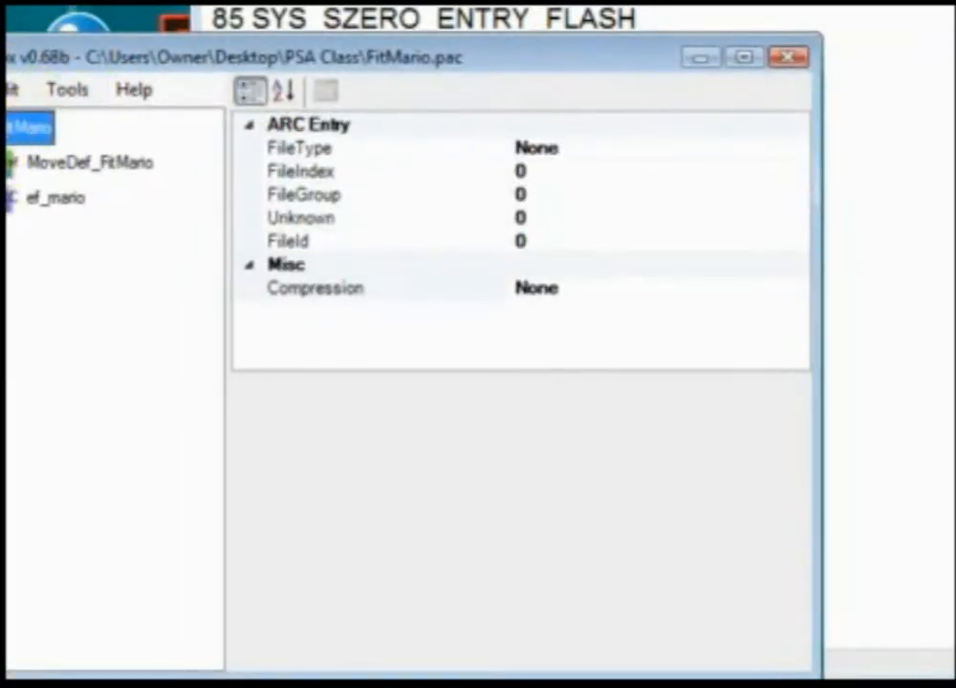
{"action": "left_click", "coordinate": [0, 163]}
{"action": "left_click", "coordinate": [0, 303]}
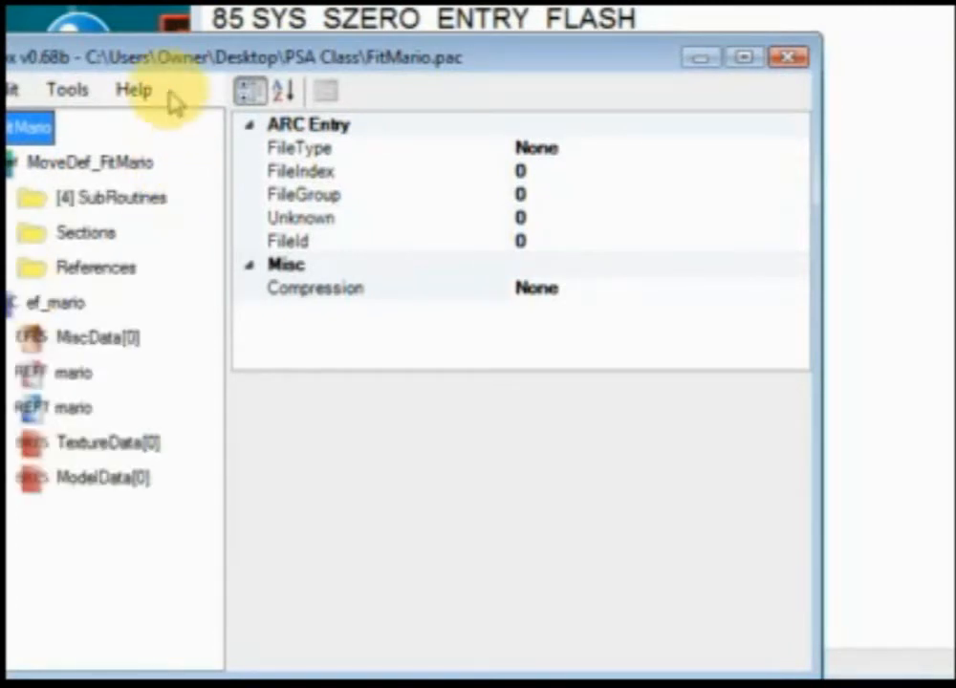
{"action": "left_click_drag", "start_coordinate": [170, 63], "coordinate": [314, 49]}
- Examine the effect entries in ef_mario's MiscData[0], and collapse ef_mario again
{"action": "left_click", "coordinate": [141, 323]}
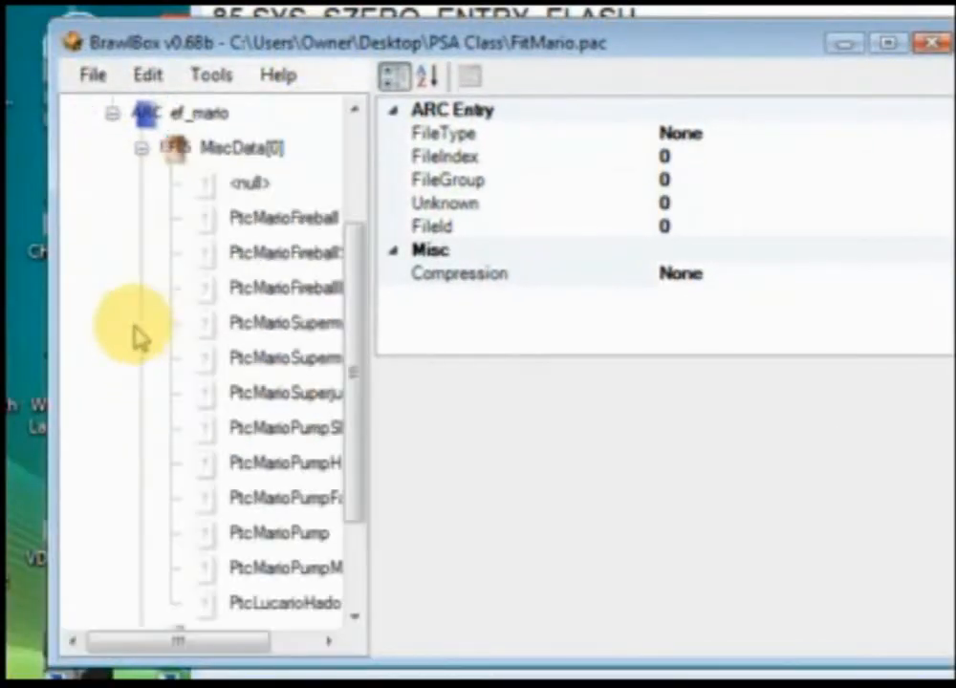
{"action": "left_click_drag", "start_coordinate": [351, 367], "coordinate": [350, 460]}
{"action": "mouse_move", "coordinate": [247, 647]}
{"action": "left_mouse_down"}
{"action": "mouse_move", "coordinate": [293, 657]}
{"action": "mouse_move", "coordinate": [244, 650]}
{"action": "left_mouse_up"}
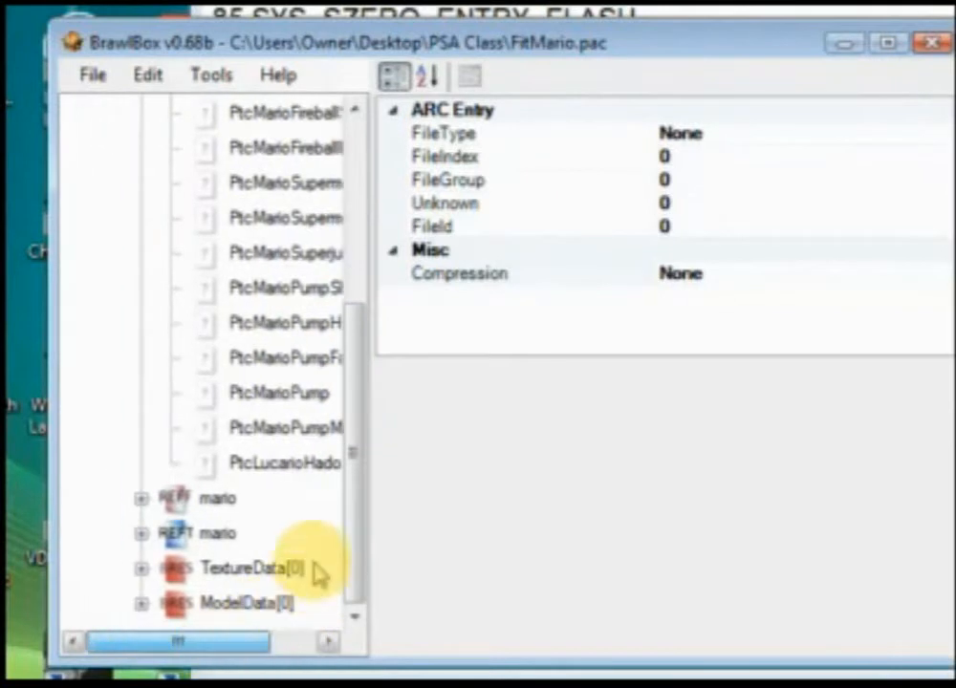
{"action": "left_click_drag", "start_coordinate": [354, 411], "coordinate": [358, 230]}
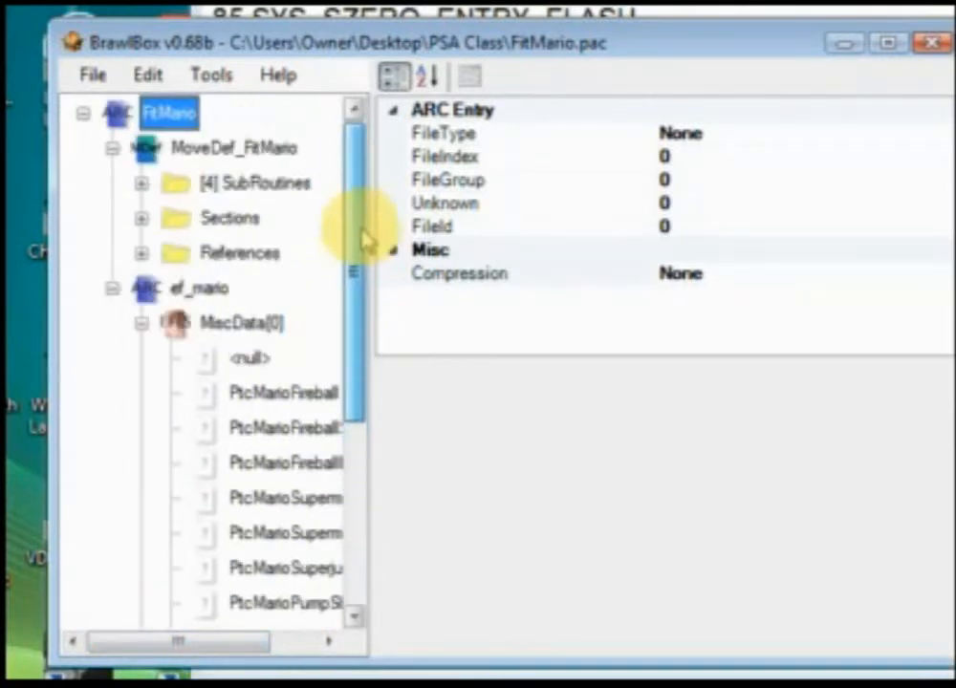
{"action": "left_click", "coordinate": [140, 323]}
{"action": "left_click", "coordinate": [111, 289]}
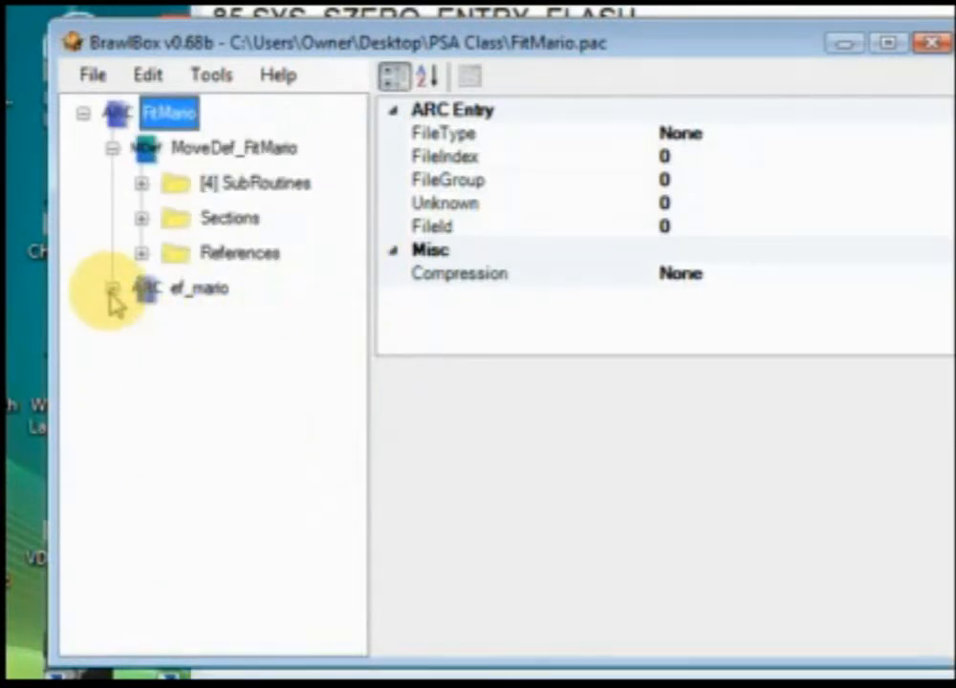
- Expand MoveDef_FitMario's Sections down to the SubAction Scripts of the data section
{"action": "left_click", "coordinate": [139, 219]}
{"action": "left_click_drag", "start_coordinate": [215, 642], "coordinate": [254, 645]}
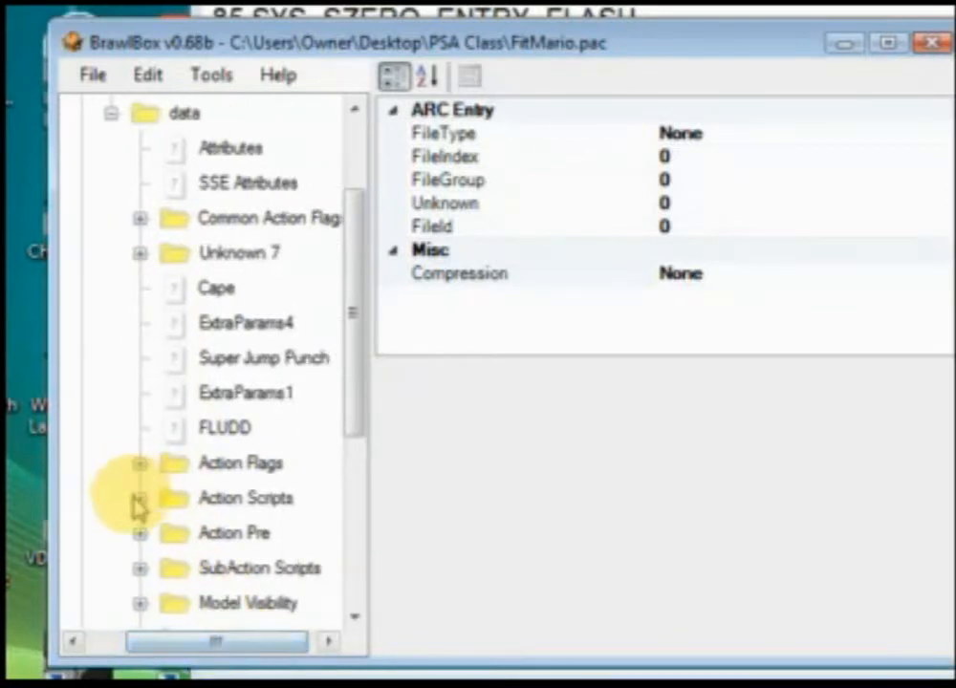
{"action": "left_click", "coordinate": [141, 498]}
{"action": "left_click", "coordinate": [143, 358]}
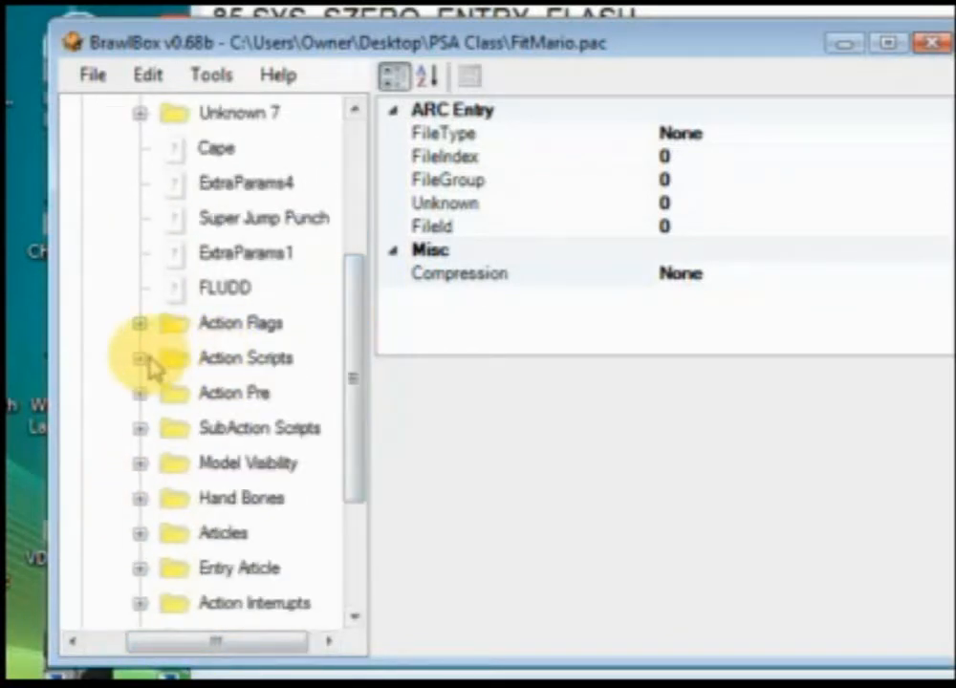
{"action": "left_click", "coordinate": [144, 439]}
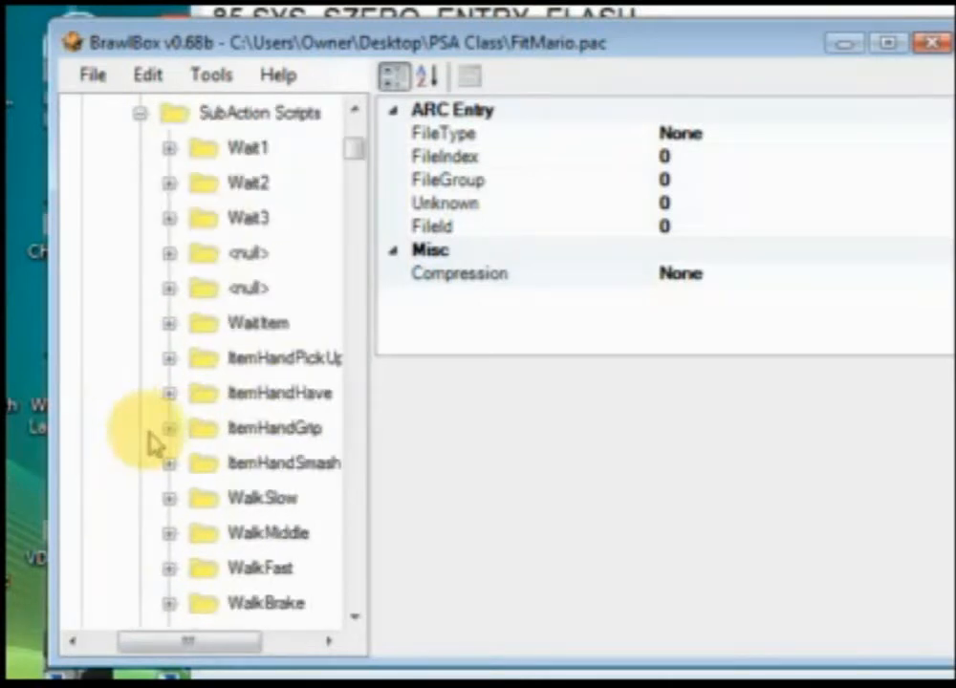
- Expand the Attack11 subaction and select its GFX script
{"action": "left_click", "coordinate": [357, 164]}
{"action": "left_click_drag", "start_coordinate": [352, 167], "coordinate": [353, 217]}
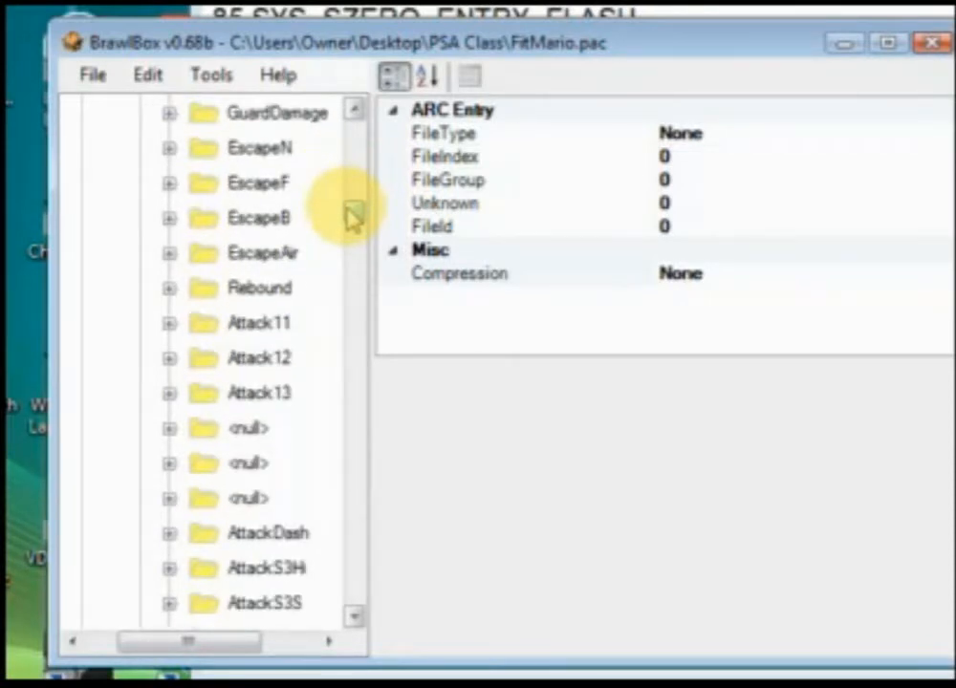
{"action": "left_click", "coordinate": [170, 324]}
{"action": "left_click", "coordinate": [270, 397]}
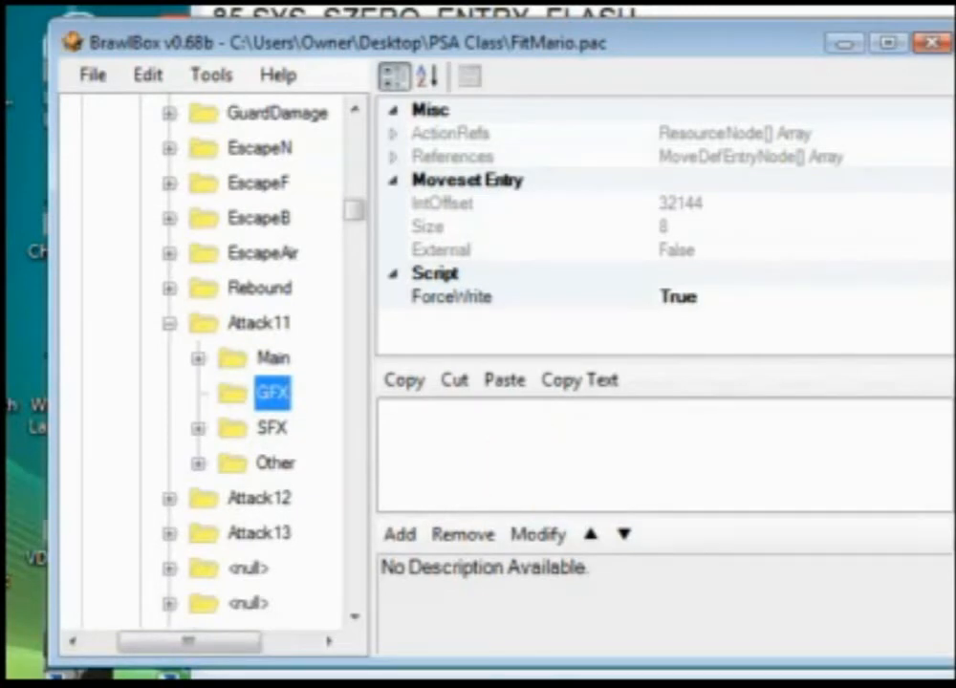
- Add a new event to Attack11's GFX script and open the list for changing its event type
{"action": "left_click", "coordinate": [397, 535]}
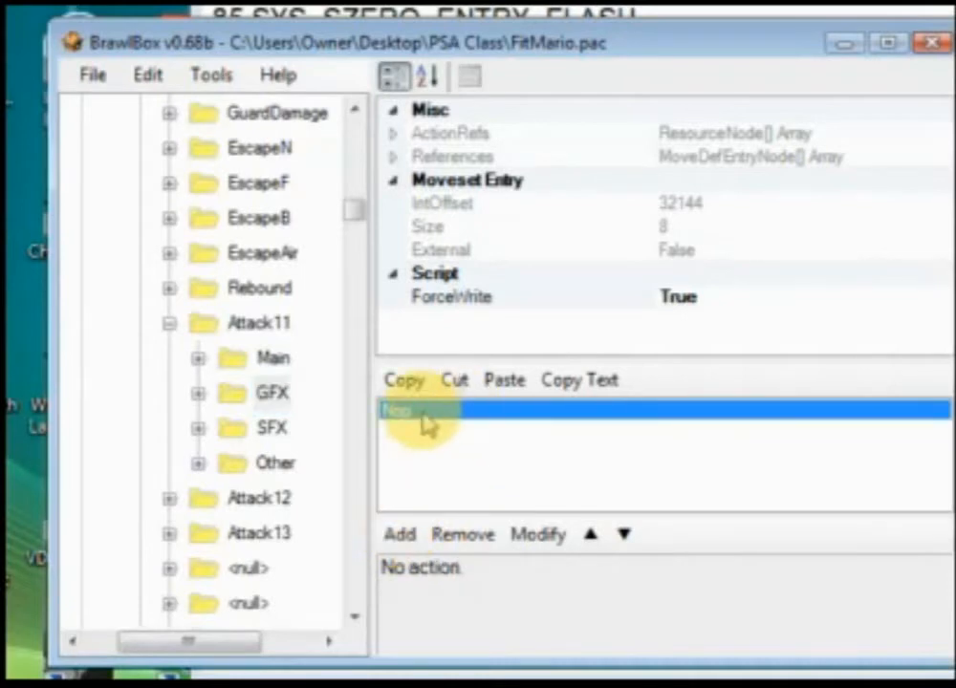
{"action": "double_click", "coordinate": [426, 425]}
{"action": "left_click", "coordinate": [295, 152]}
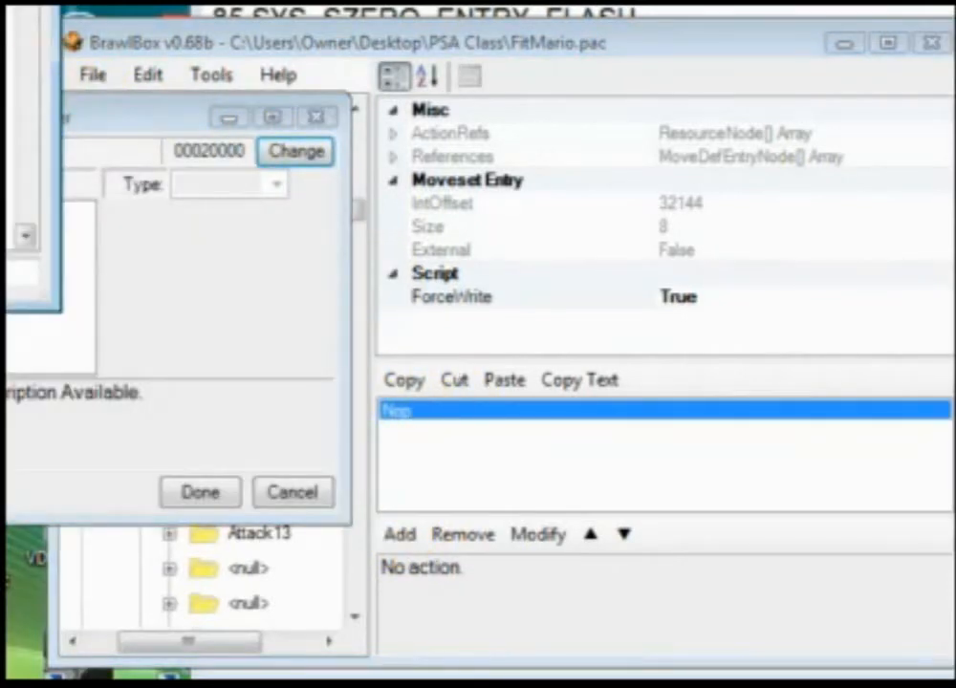
{"action": "left_click_drag", "start_coordinate": [277, 96], "coordinate": [237, 81]}
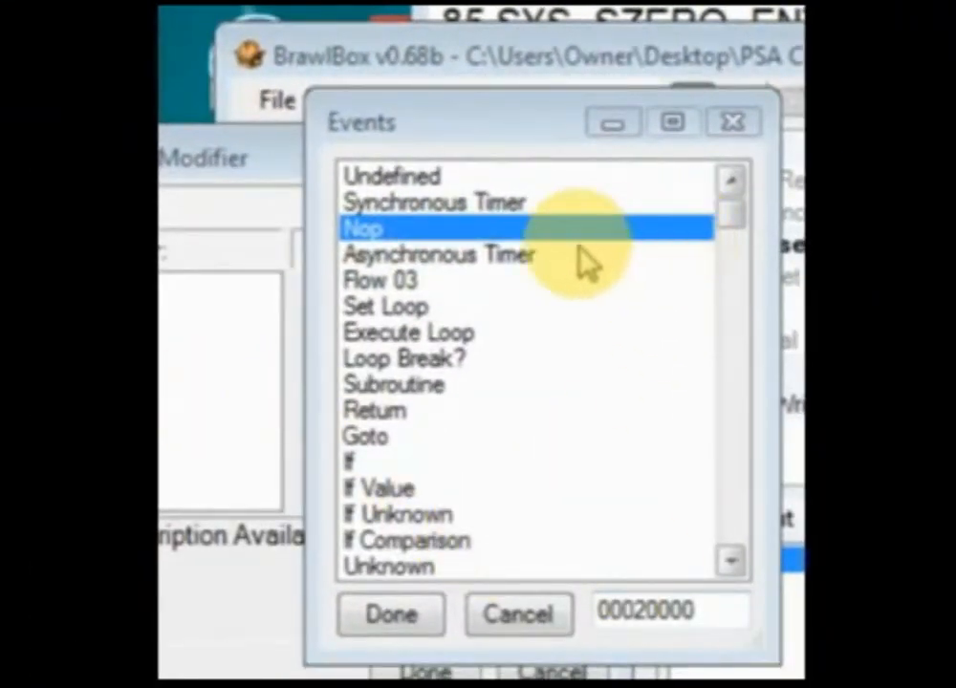
{"action": "key", "text": "g"}
{"action": "key", "text": "g"}
{"action": "key", "text": "g"}
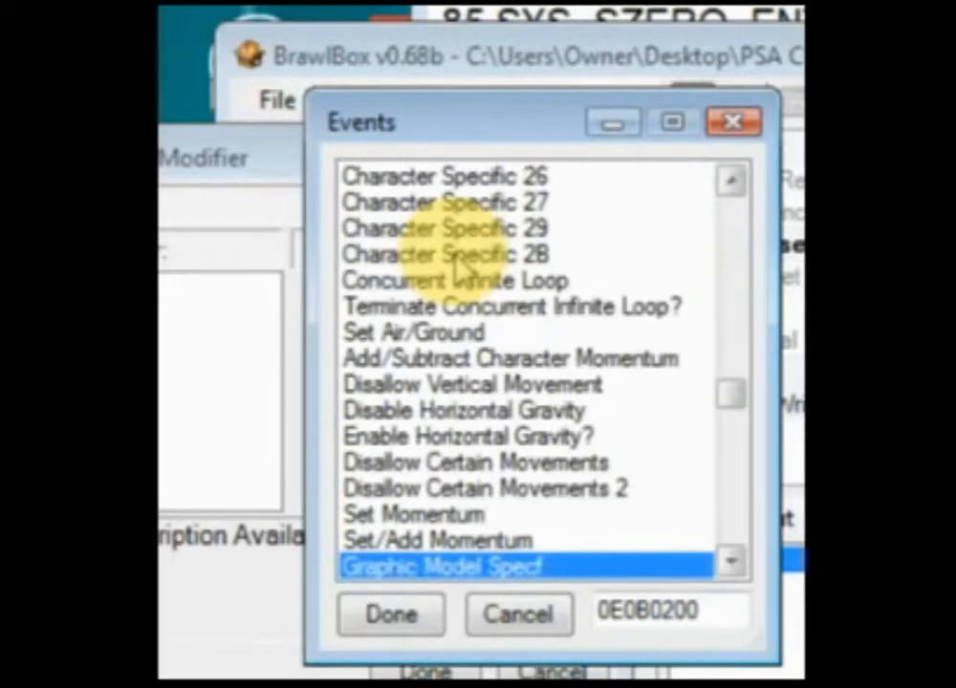
{"action": "key", "text": "g"}
{"action": "key", "text": "g"}
{"action": "key", "text": "g"}
{"action": "key", "text": "g"}
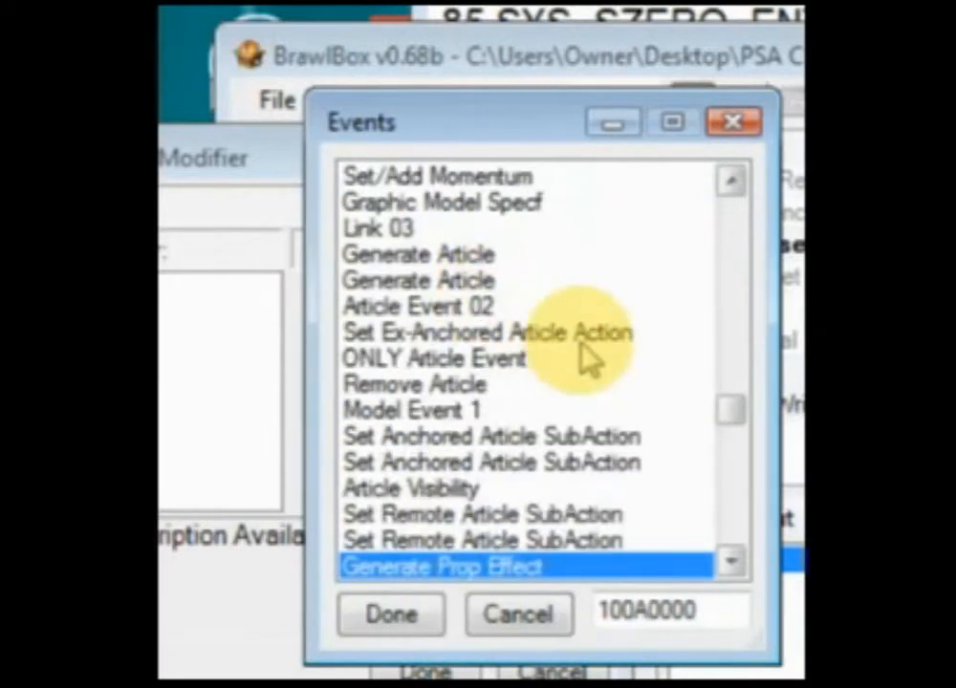
{"action": "key", "text": "g"}
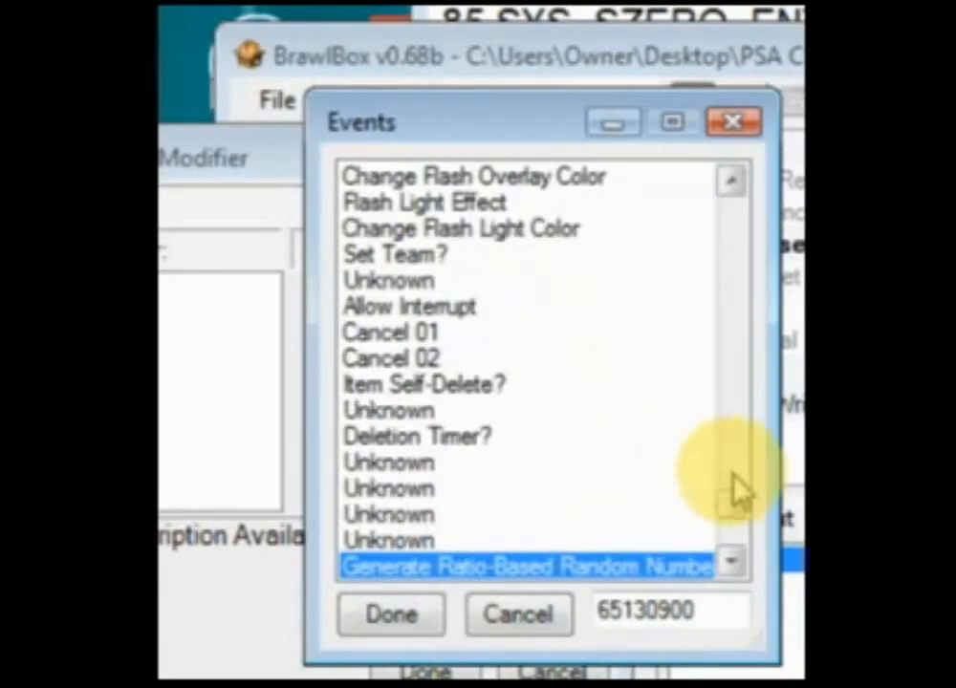
{"action": "left_click_drag", "start_coordinate": [732, 478], "coordinate": [721, 118]}
{"action": "left_click", "coordinate": [553, 256]}
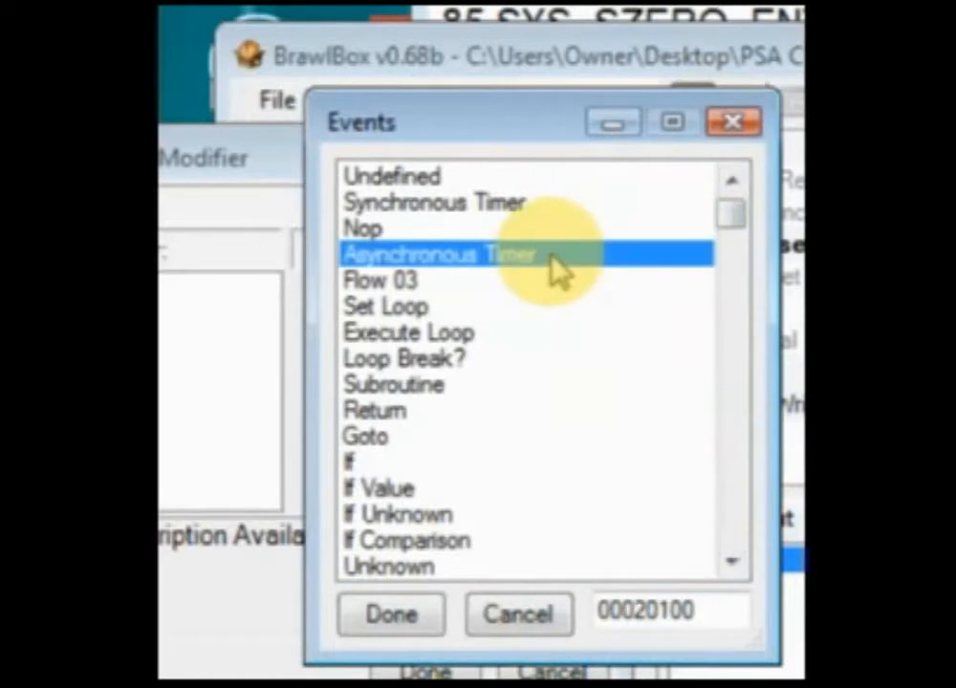
- Find the first External Graphic Effect entry in the list of event types
{"action": "key", "text": "e"}
{"action": "key", "text": "e"}
{"action": "key", "text": "e"}
{"action": "key", "text": "e"}
{"action": "key", "text": "e"}
{"action": "key", "text": "e"}
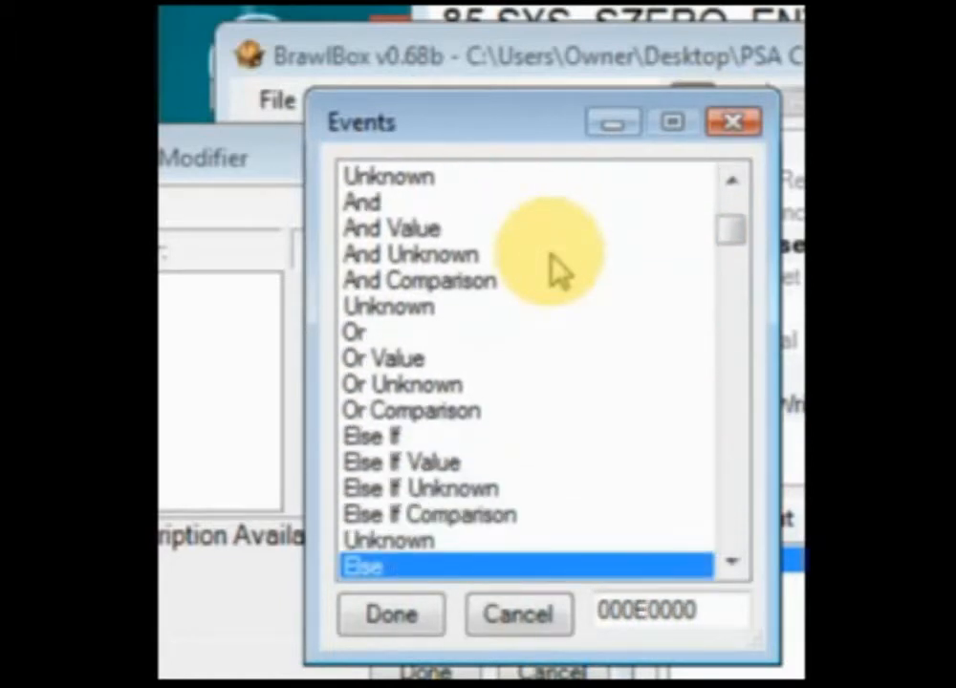
{"action": "key", "text": "e"}
{"action": "key", "text": "e"}
{"action": "key", "text": "e"}
{"action": "key", "text": "e"}
{"action": "key", "text": "e"}
{"action": "key", "text": "e"}
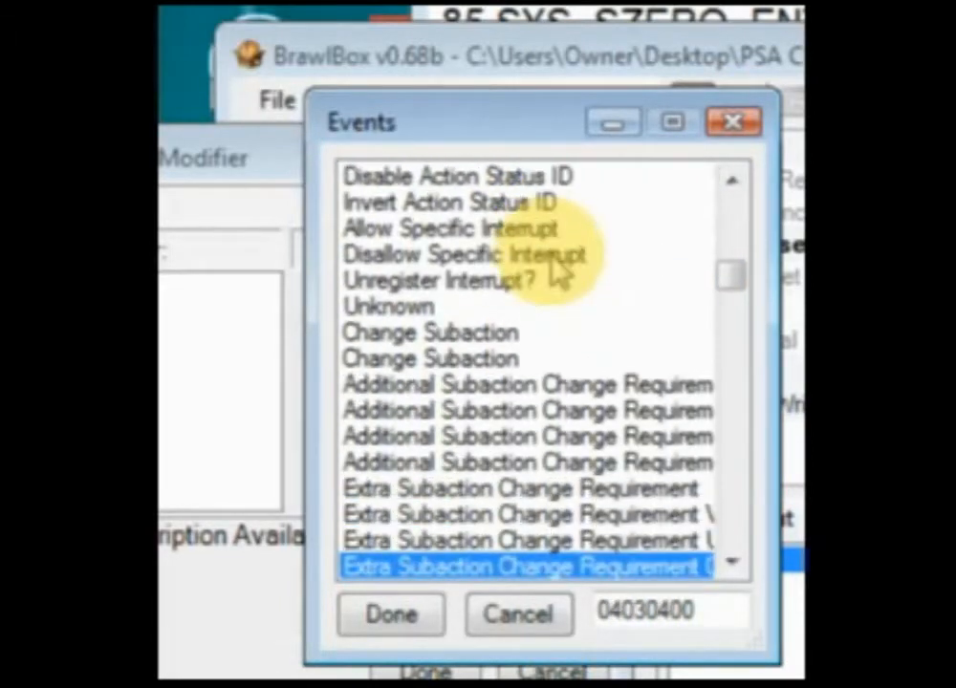
{"action": "key", "text": "e"}
{"action": "key", "text": "e"}
{"action": "key", "text": "e"}
{"action": "key", "text": "e"}
{"action": "key", "text": "e"}
{"action": "key", "text": "e"}
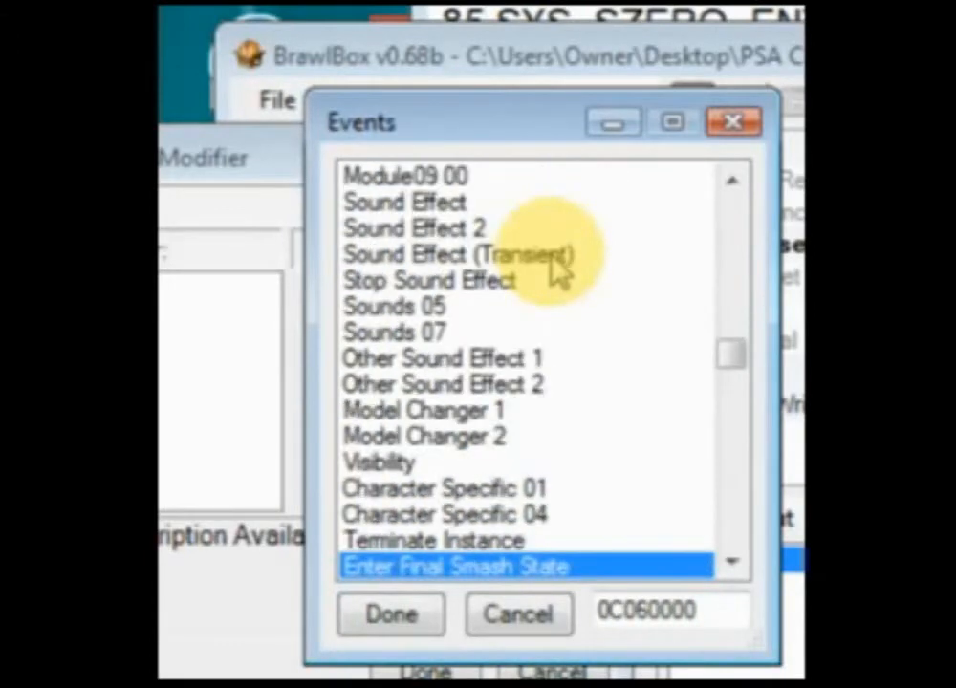
{"action": "key", "text": "e"}
{"action": "key", "text": "e"}
{"action": "key", "text": "e"}
{"action": "key", "text": "e"}
{"action": "key", "text": "e"}
{"action": "key", "text": "e"}
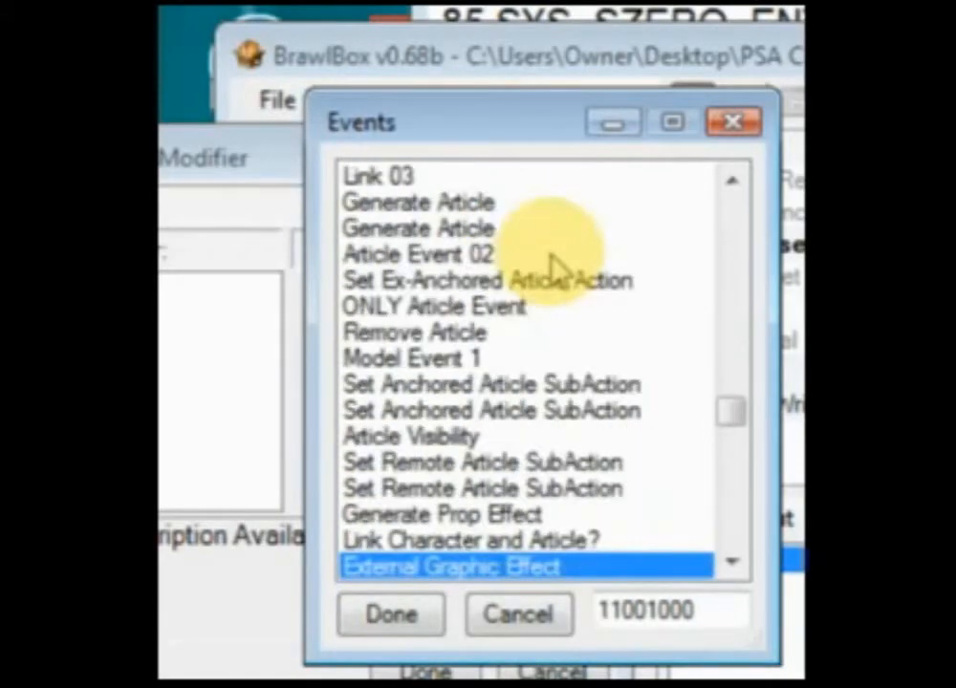
- Choose the External Graphic Effect variant 11010A00 as the new event's type and apply it
{"action": "left_click", "coordinate": [729, 566]}
{"action": "left_click", "coordinate": [729, 566]}
{"action": "left_click", "coordinate": [730, 568]}
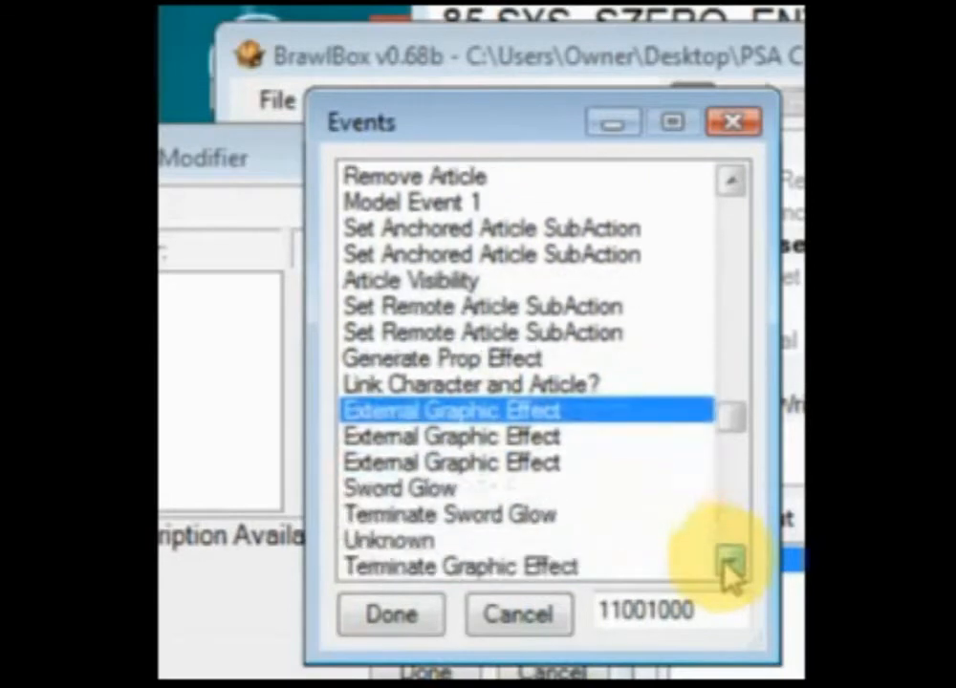
{"action": "left_click", "coordinate": [545, 439]}
{"action": "left_click", "coordinate": [549, 467]}
{"action": "left_click", "coordinate": [552, 439]}
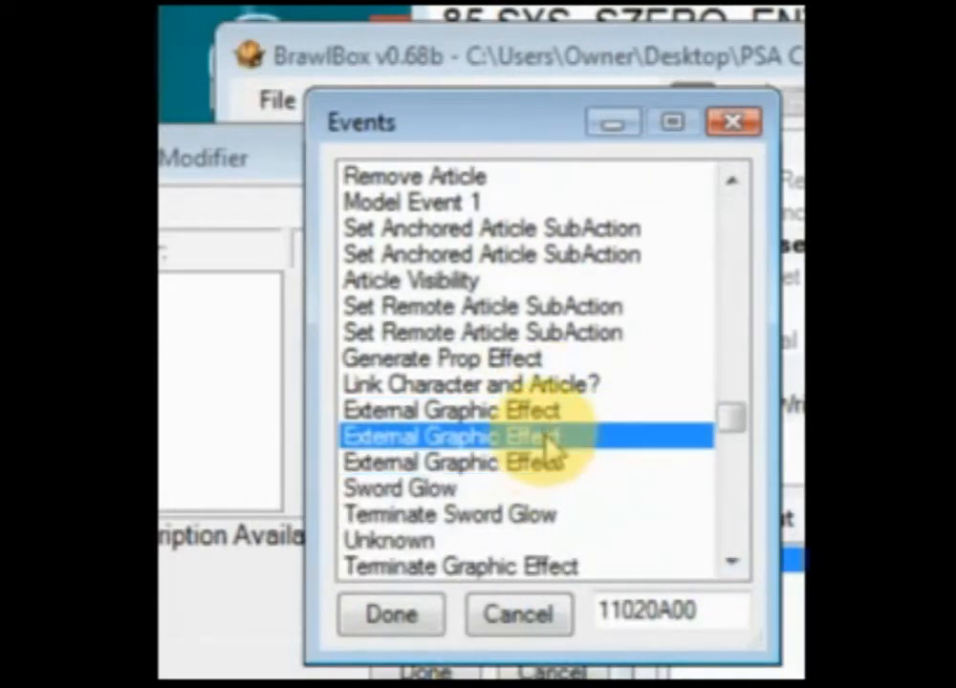
{"action": "key", "text": "Up"}
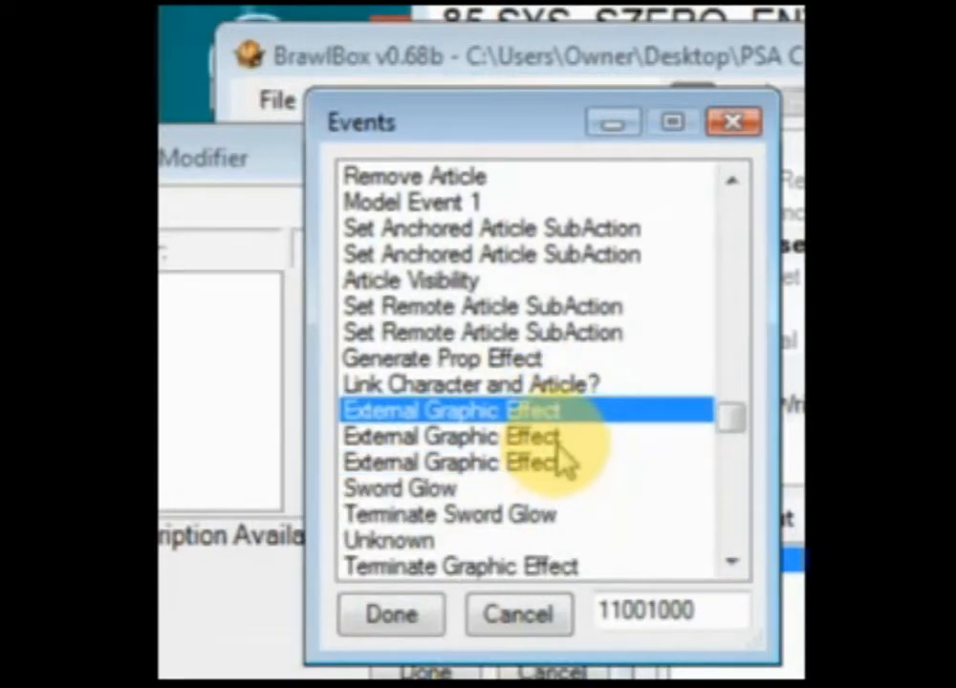
{"action": "left_click", "coordinate": [559, 443]}
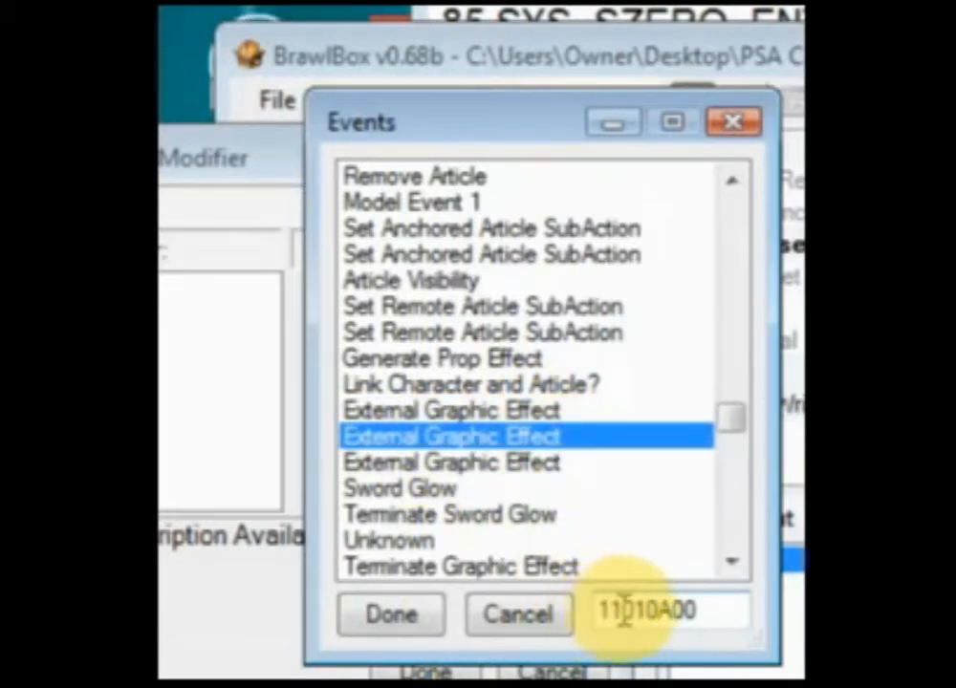
{"action": "left_click", "coordinate": [435, 623]}
- Set the event's Graphic parameter to use the Mario GFX file with EFLS entry 12
{"action": "left_click_drag", "start_coordinate": [342, 191], "coordinate": [495, 160]}
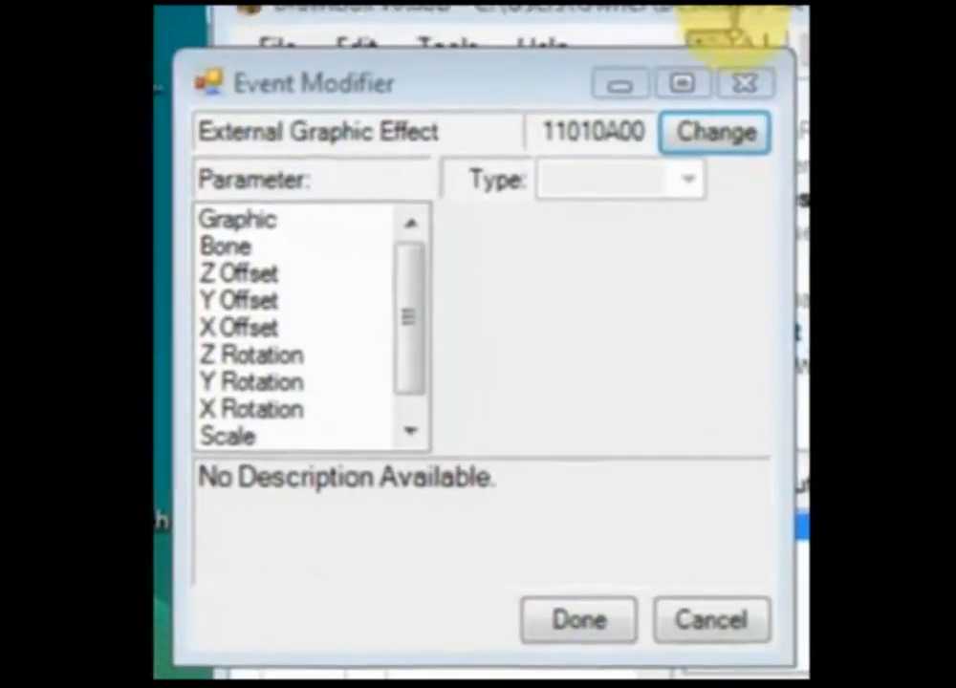
{"action": "left_click", "coordinate": [277, 207]}
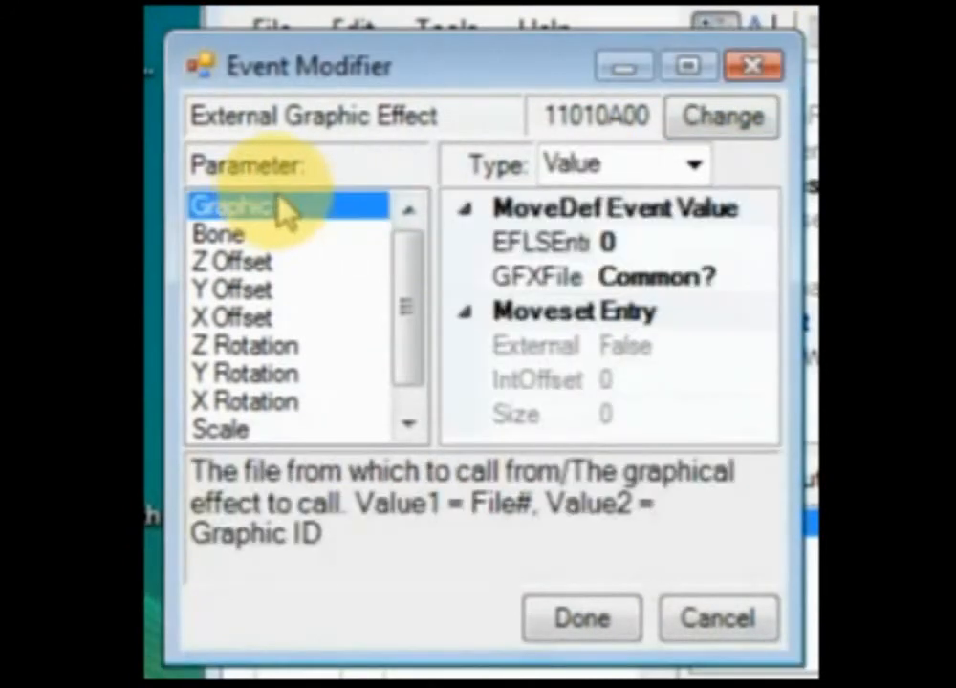
{"action": "left_click", "coordinate": [730, 277]}
{"action": "left_click", "coordinate": [765, 279]}
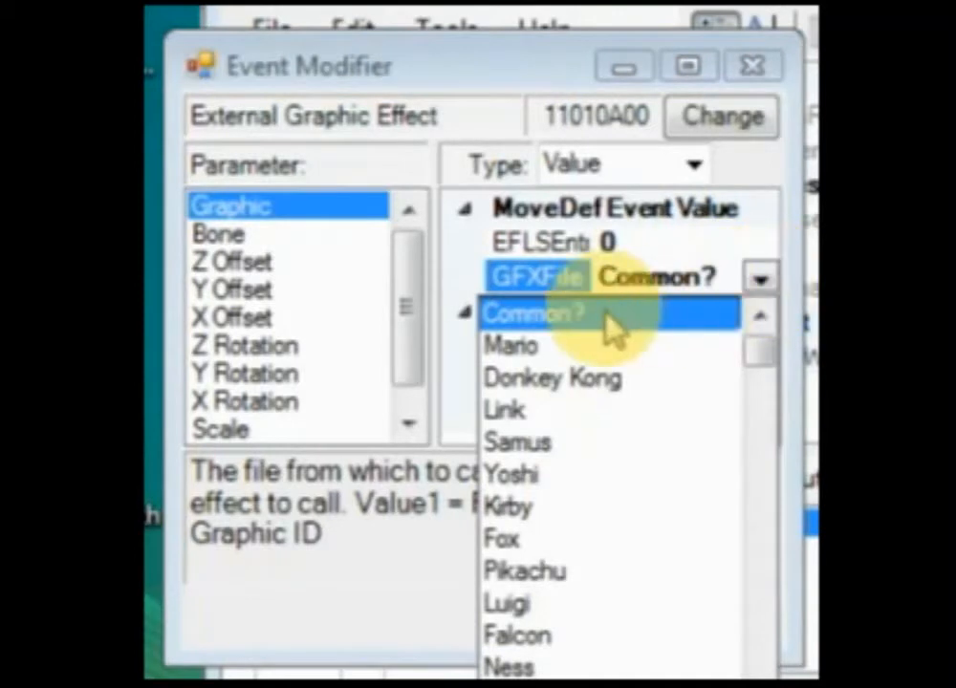
{"action": "left_click", "coordinate": [531, 350]}
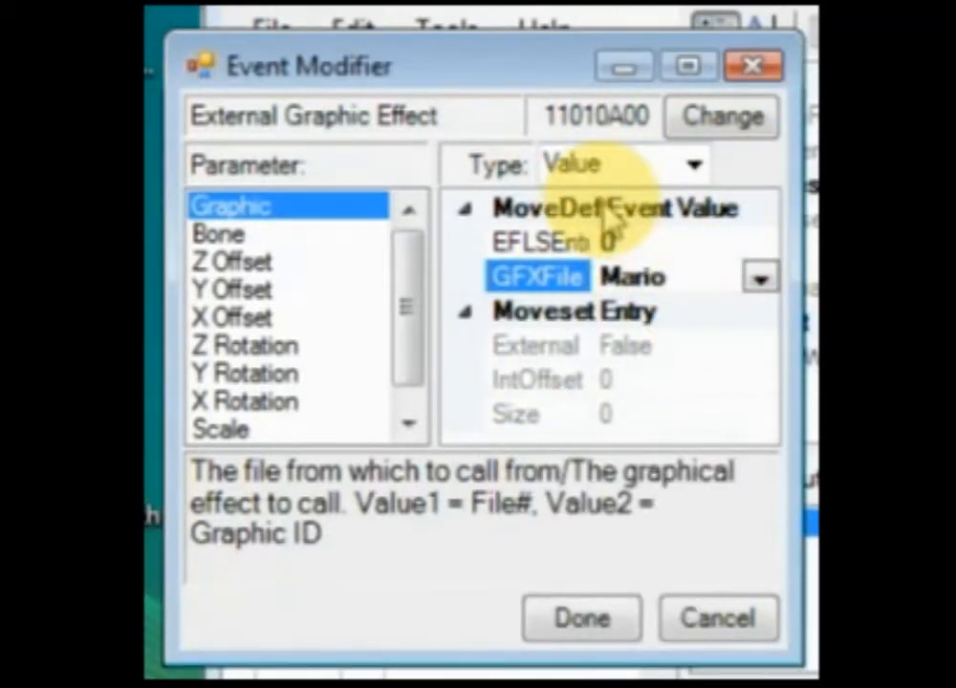
{"action": "key", "text": "alt+Tab"}
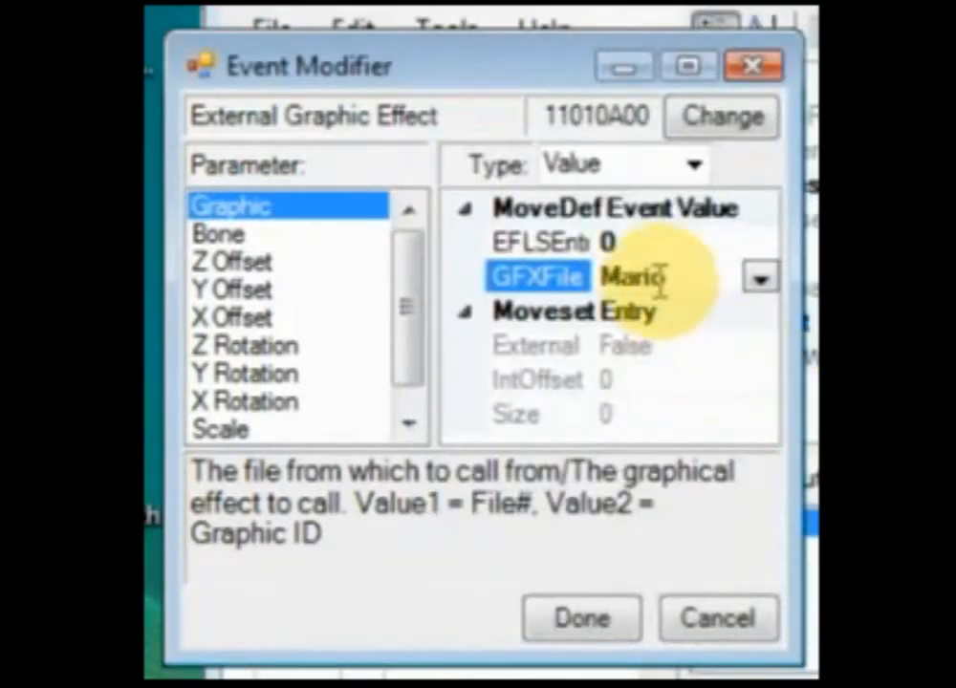
{"action": "double_click", "coordinate": [653, 246]}
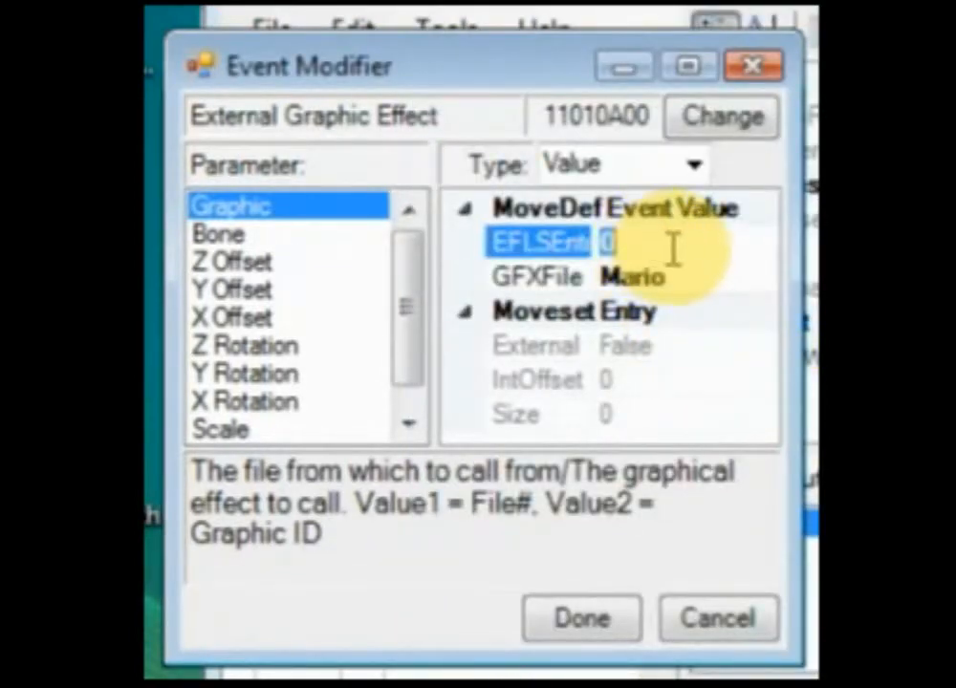
{"action": "type", "text": "12"}
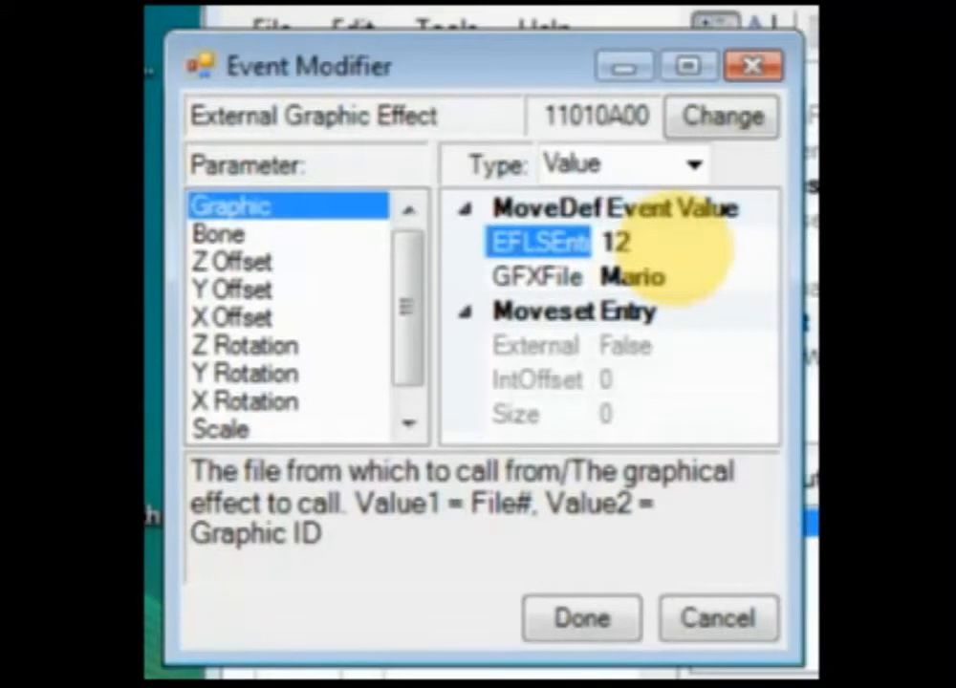
- Set the Scale parameter of the External Graphic Effect event to 1.5
{"action": "left_click", "coordinate": [243, 428]}
{"action": "left_click", "coordinate": [645, 241]}
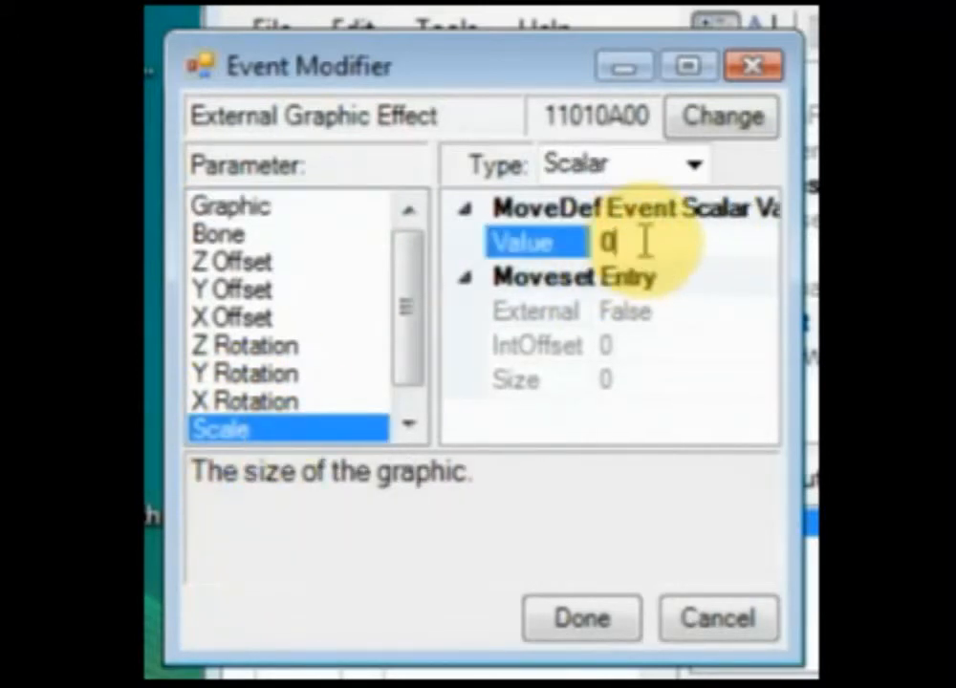
{"action": "left_click_drag", "start_coordinate": [663, 241], "coordinate": [592, 250]}
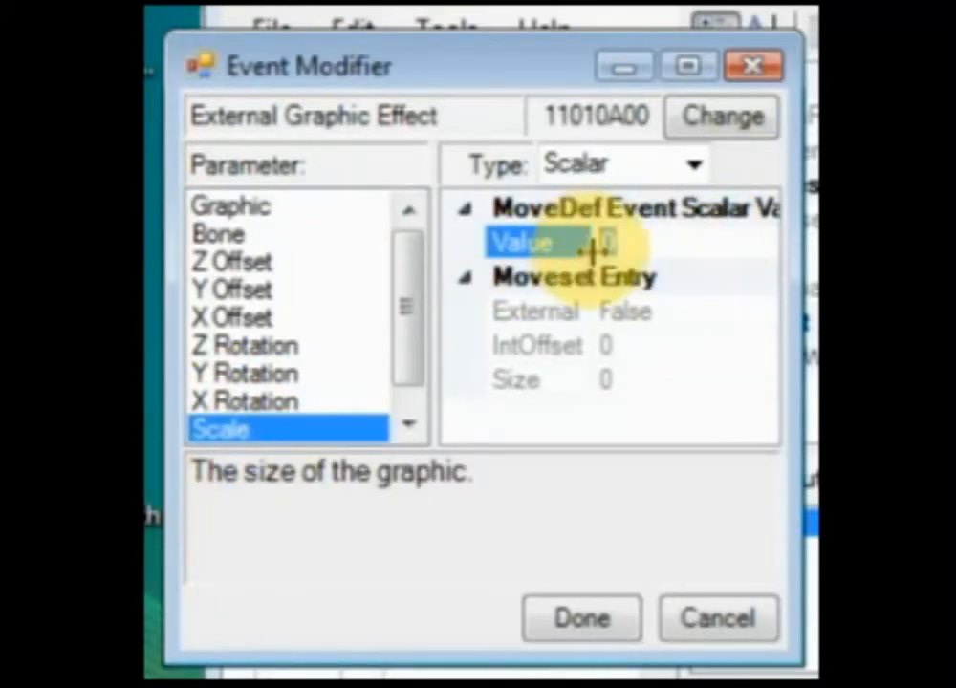
{"action": "type", "text": "1.0"}
{"action": "type", "text": "."}
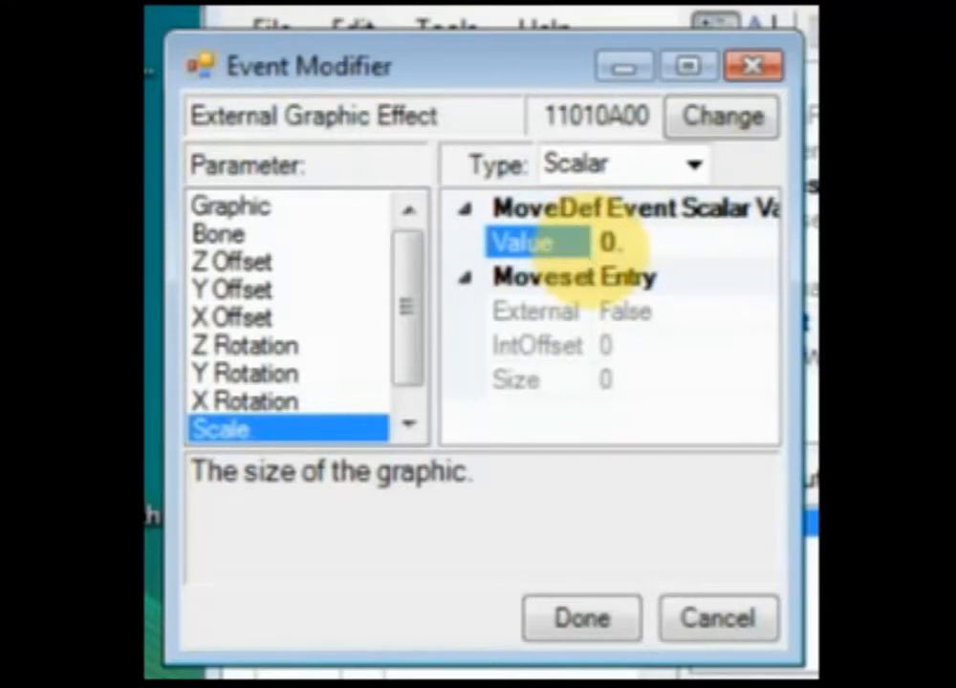
{"action": "type", "text": "05"}
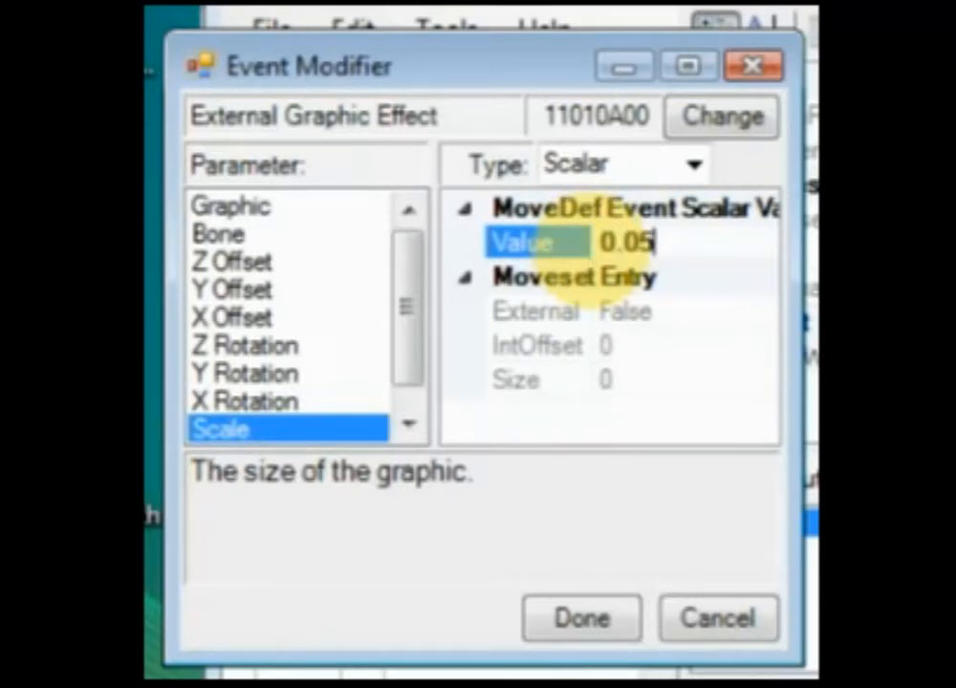
{"action": "key", "text": "BackSpace"}
{"action": "key", "text": "BackSpace"}
{"action": "key", "text": "BackSpace"}
{"action": "key", "text": "BackSpace"}
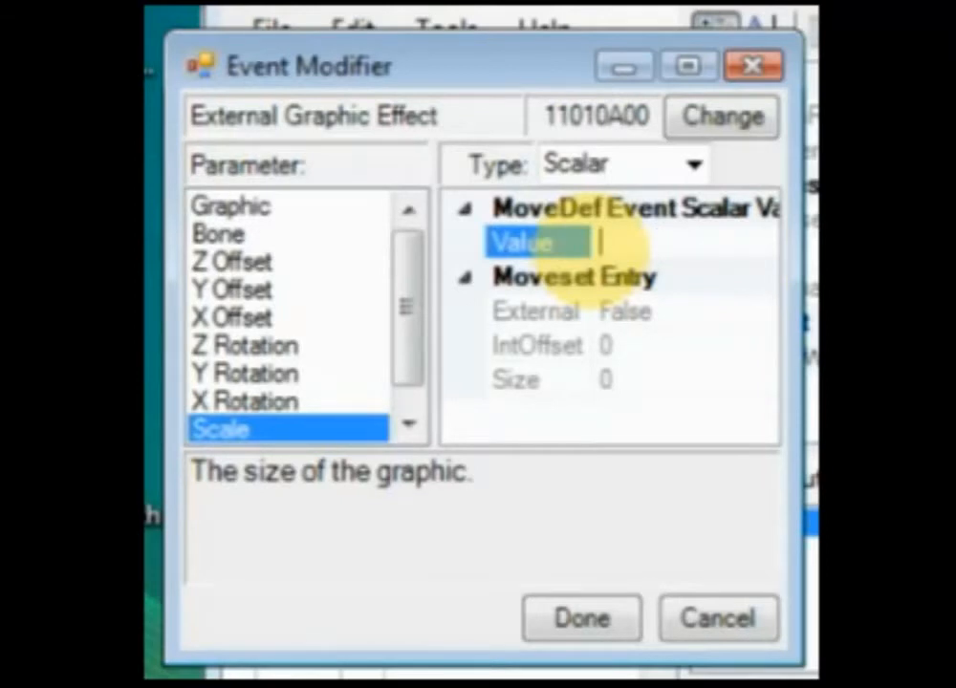
{"action": "type", "text": "1"}
{"action": "key", "text": "BackSpace"}
{"action": "type", "text": "0.5"}
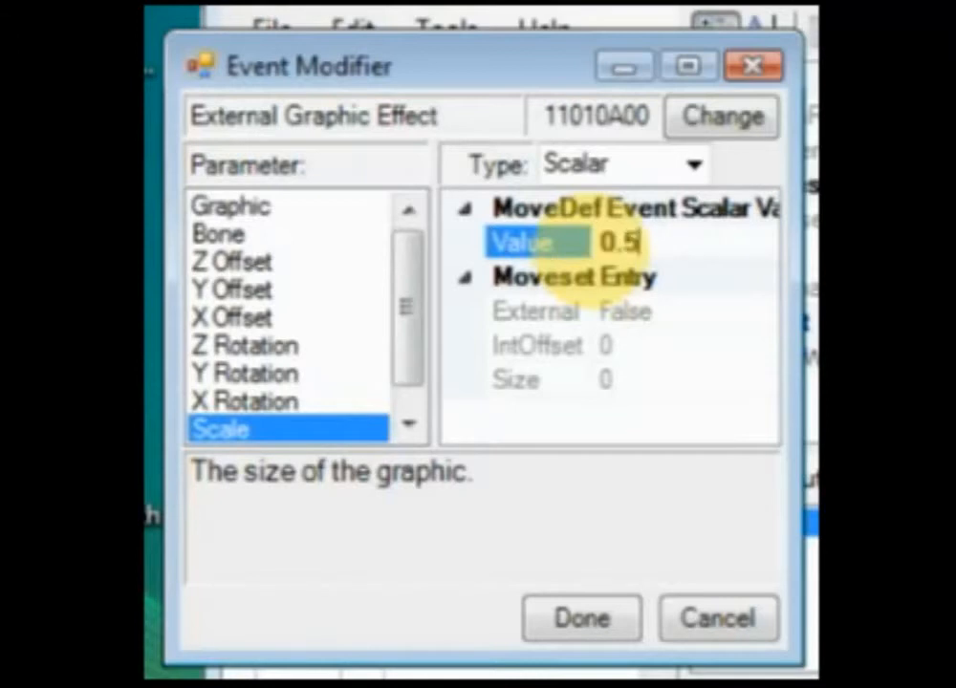
{"action": "key", "text": "BackSpace"}
{"action": "key", "text": "BackSpace"}
{"action": "key", "text": "BackSpace"}
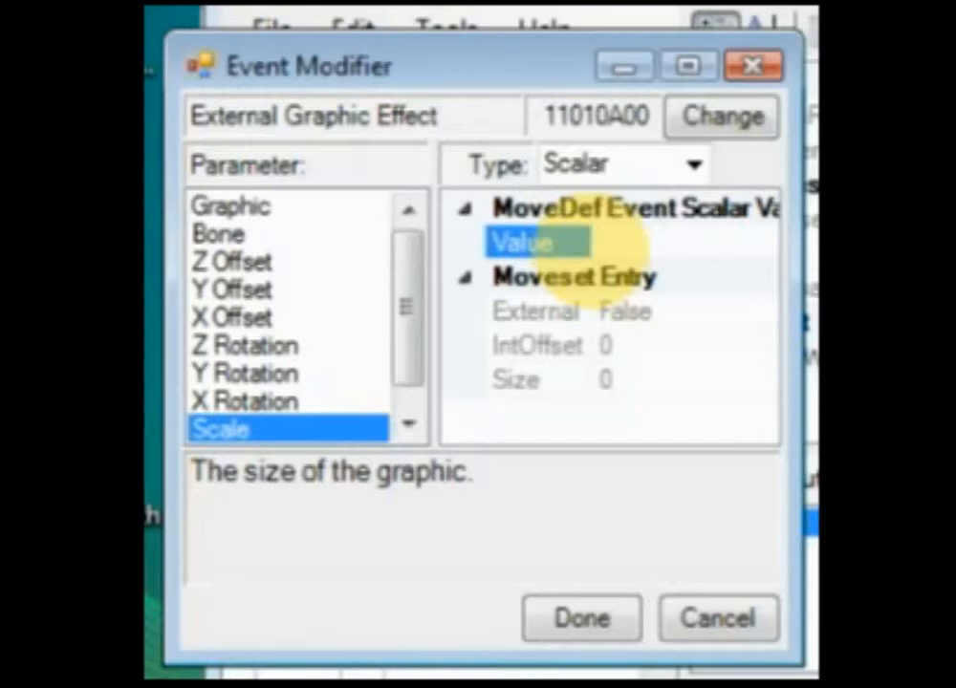
{"action": "type", "text": "1.5"}
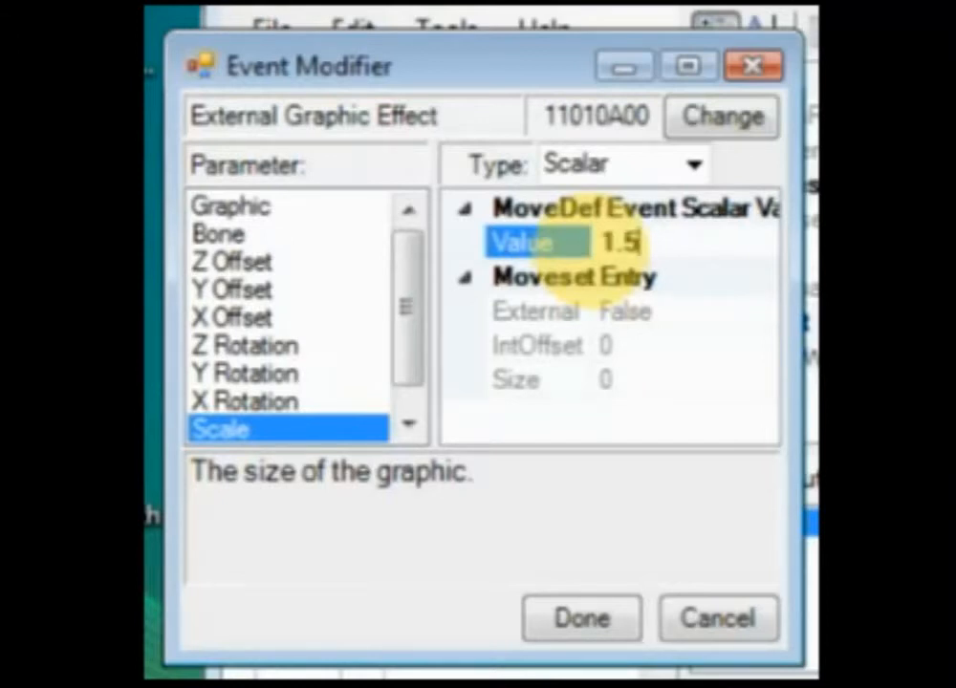
- Set the event's Terminate With Animation parameter to True
{"action": "left_click_drag", "start_coordinate": [405, 298], "coordinate": [410, 416]}
{"action": "left_click", "coordinate": [338, 430]}
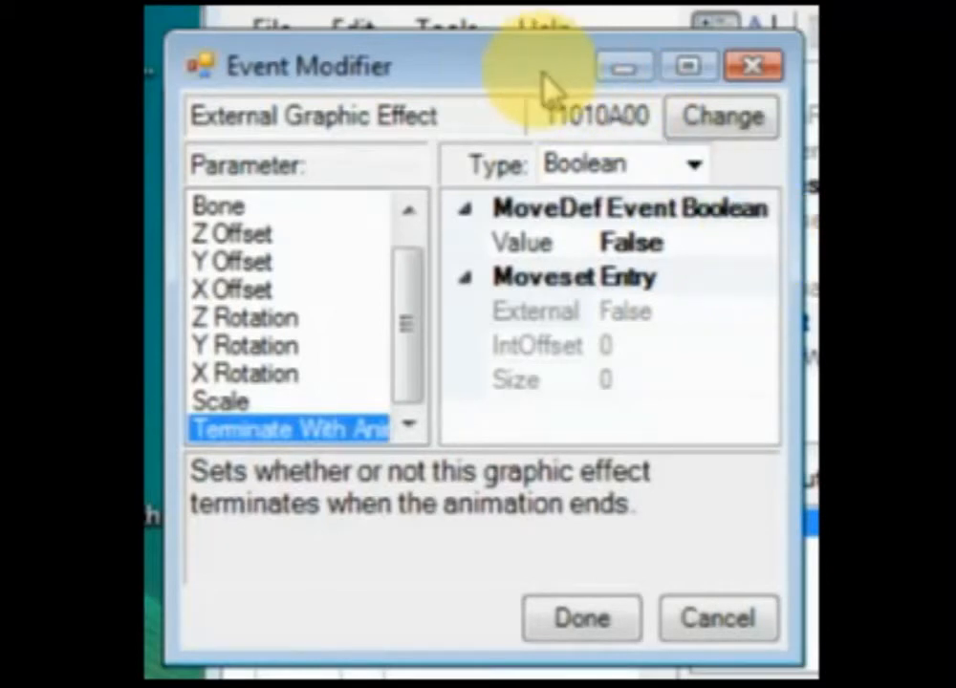
{"action": "left_click", "coordinate": [706, 239]}
{"action": "left_click", "coordinate": [761, 242]}
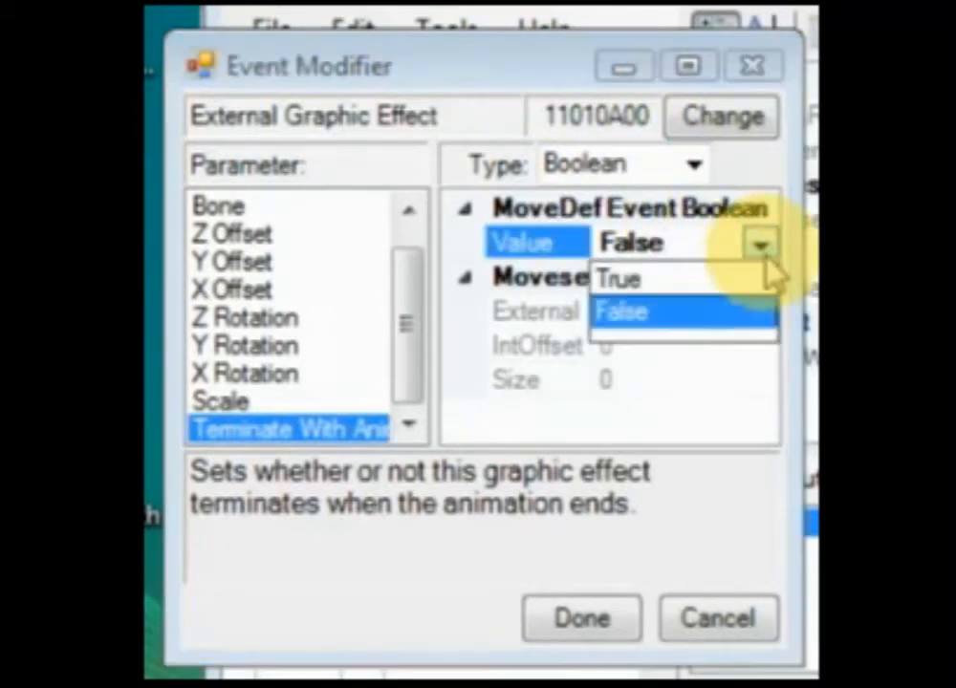
{"action": "left_click", "coordinate": [709, 280]}
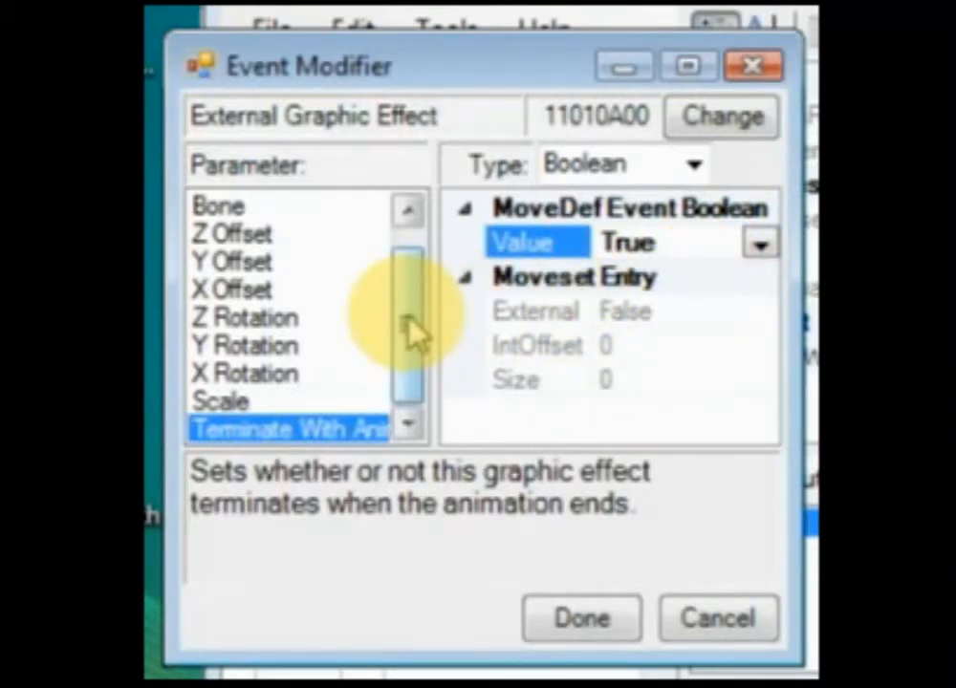
- Select the event's Bone parameter and shift the Event Modifier window slightly
{"action": "left_click_drag", "start_coordinate": [411, 330], "coordinate": [315, 245]}
{"action": "left_click", "coordinate": [315, 239]}
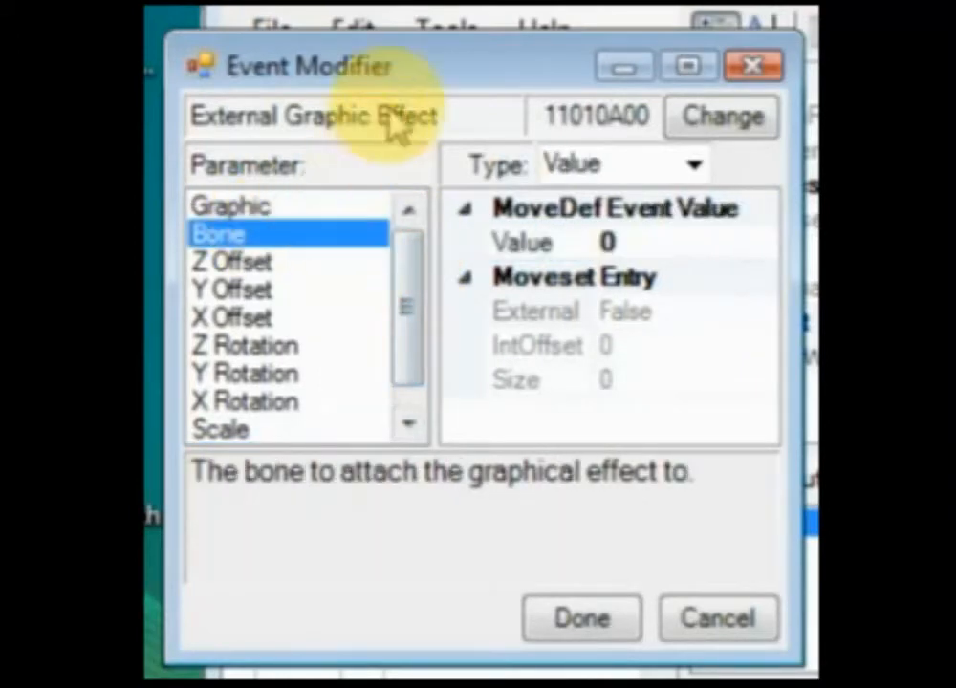
{"action": "left_click_drag", "start_coordinate": [674, 132], "coordinate": [431, 88]}
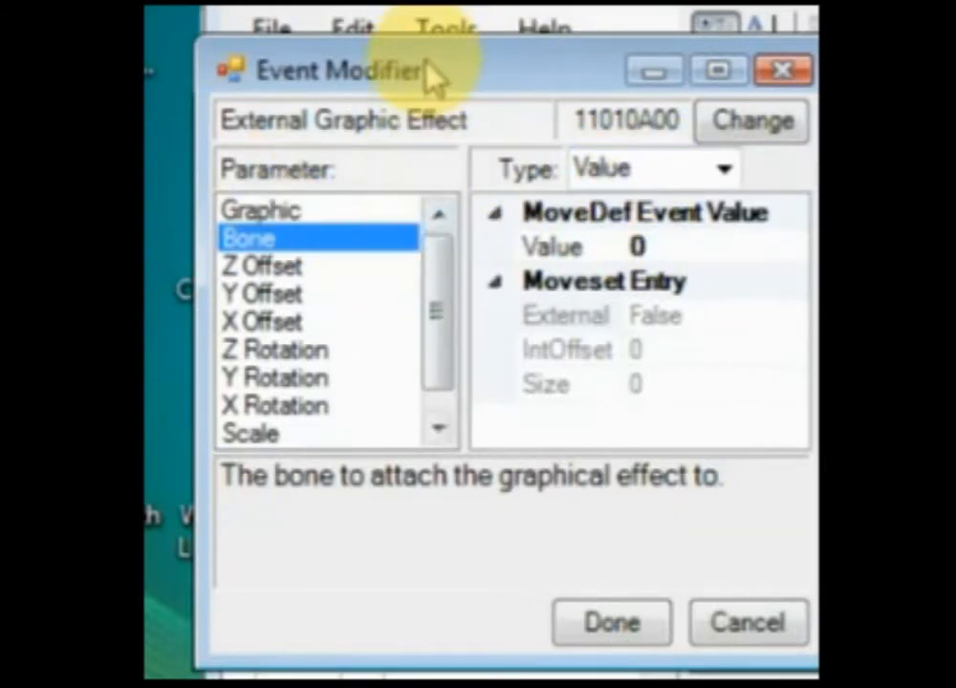
{"action": "left_click_drag", "start_coordinate": [427, 79], "coordinate": [445, 87]}
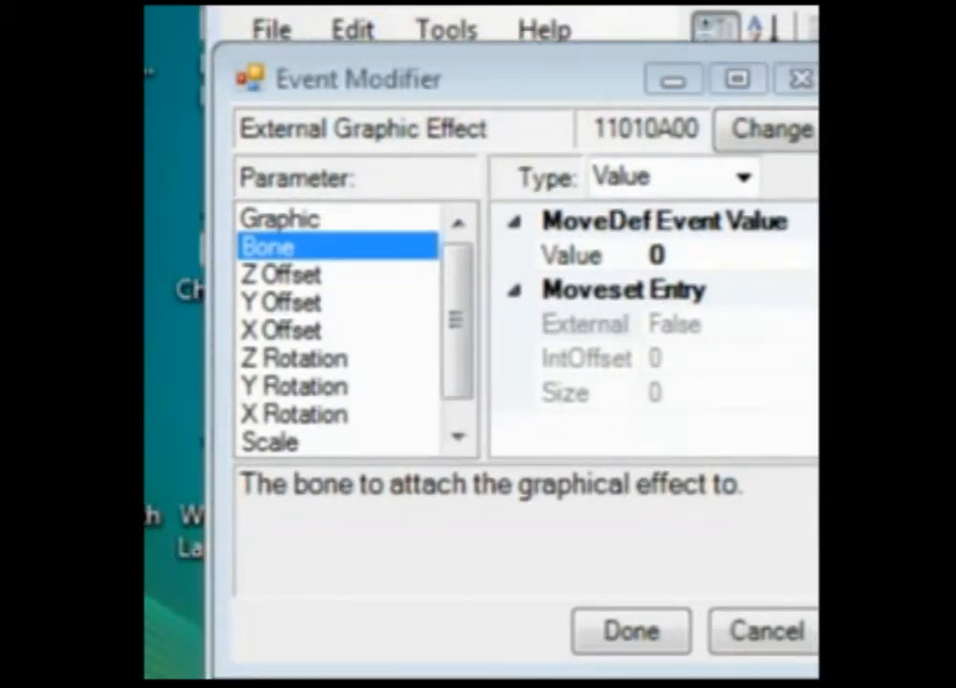
- Browse to the Mario folder inside Brawl Characters (Unmodified), under the Brawl-Related folder, in a new Explorer window
{"action": "key", "text": "super"}
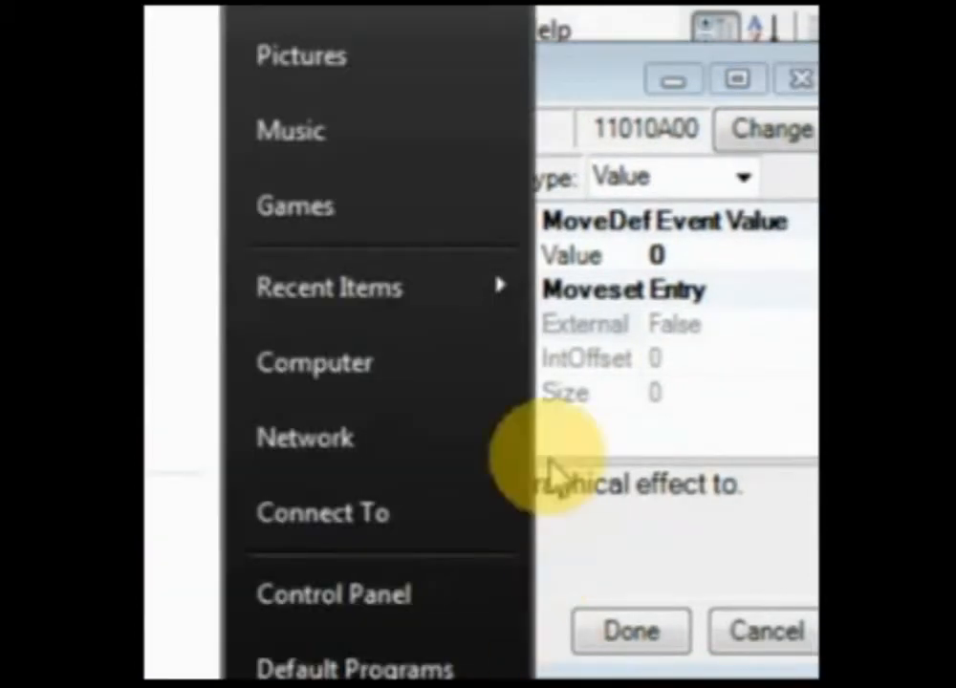
{"action": "left_click", "coordinate": [352, 379]}
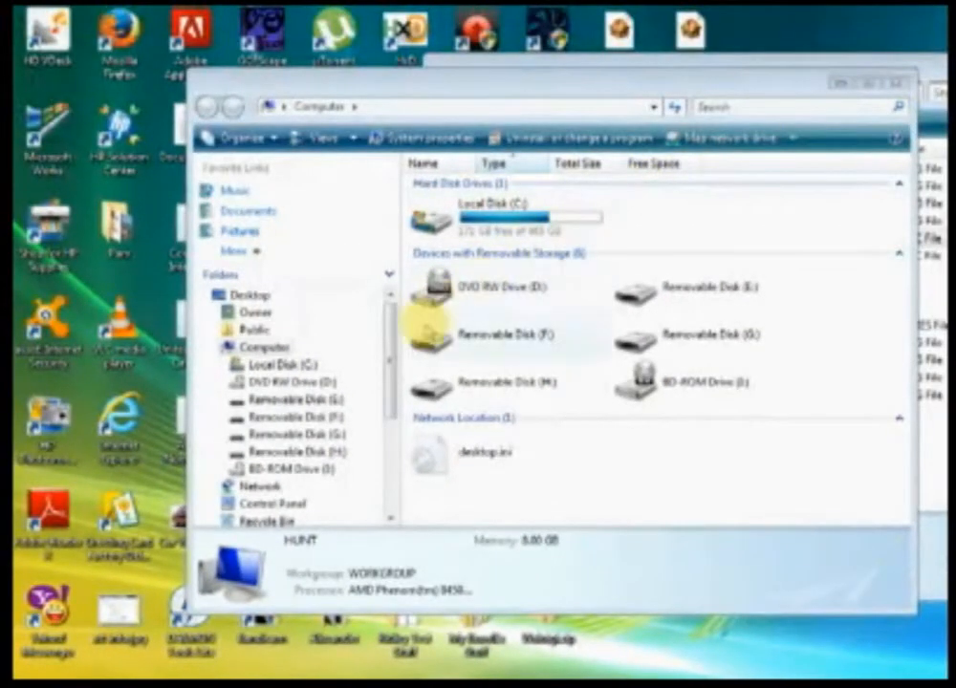
{"action": "mouse_move", "coordinate": [381, 330]}
{"action": "left_mouse_down"}
{"action": "mouse_move", "coordinate": [368, 354]}
{"action": "mouse_move", "coordinate": [387, 338]}
{"action": "left_mouse_up"}
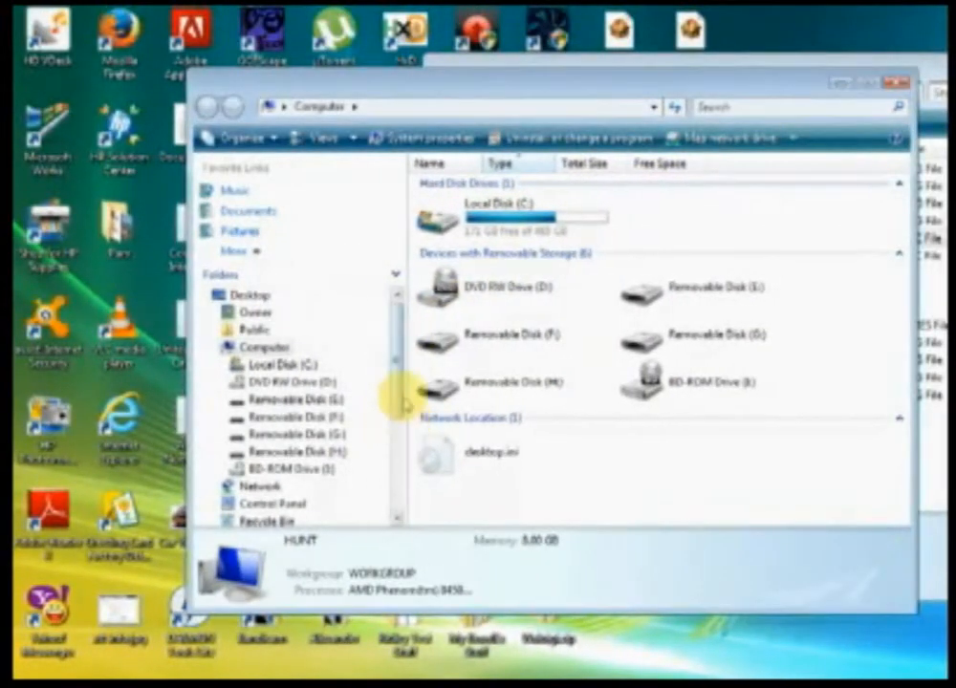
{"action": "left_click_drag", "start_coordinate": [398, 402], "coordinate": [388, 502]}
{"action": "left_click", "coordinate": [252, 365]}
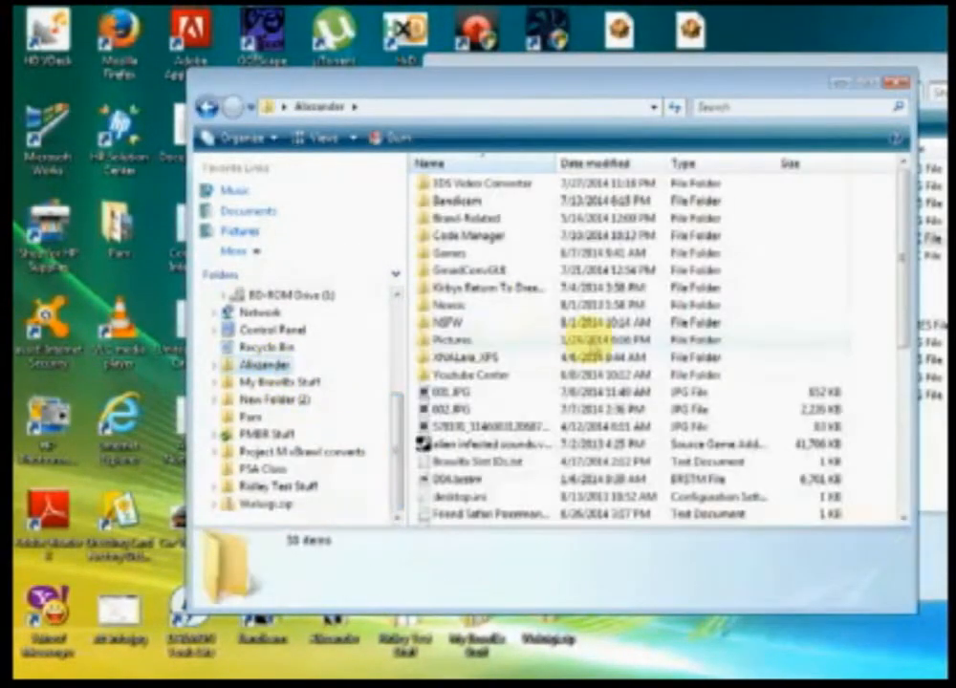
{"action": "double_click", "coordinate": [468, 218]}
{"action": "double_click", "coordinate": [469, 270]}
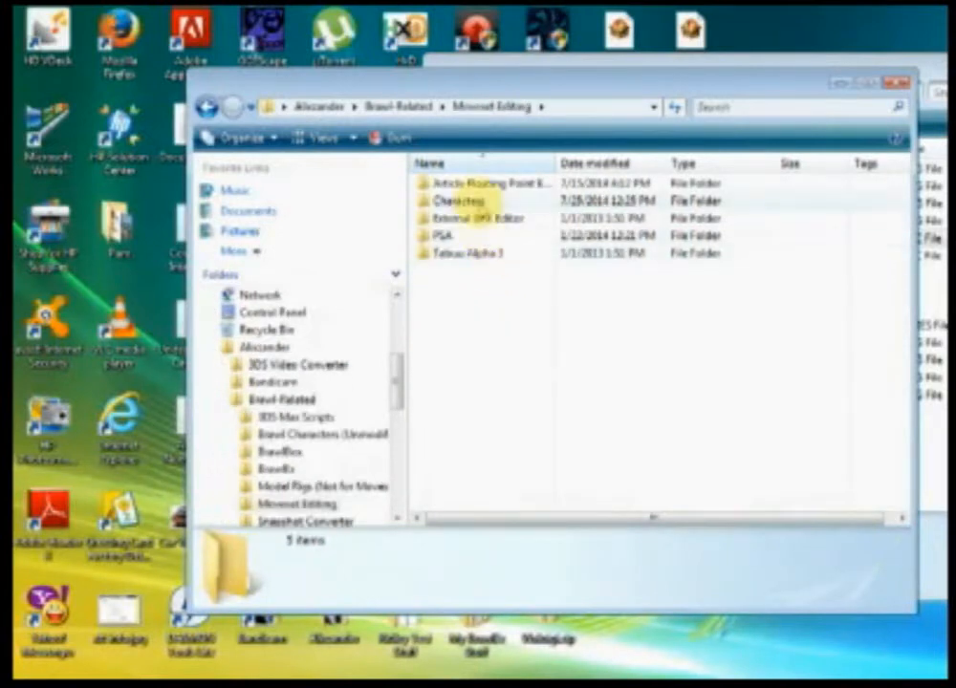
{"action": "left_click", "coordinate": [394, 103]}
{"action": "double_click", "coordinate": [470, 201]}
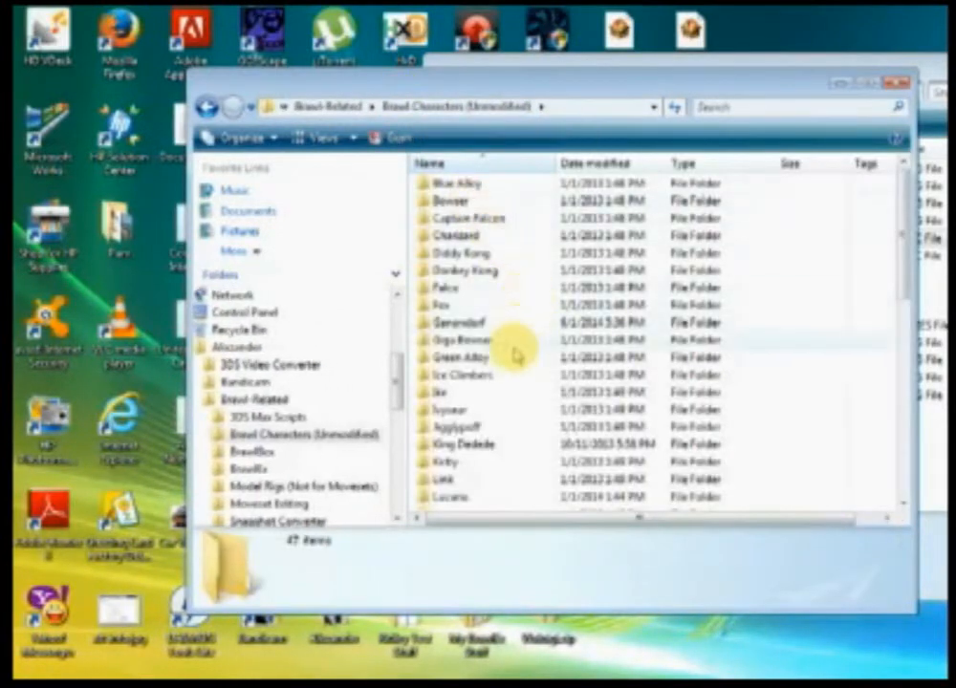
{"action": "scroll", "coordinate": [511, 368], "scroll_direction": "down", "scroll_amount": 3}
{"action": "double_click", "coordinate": [463, 391]}
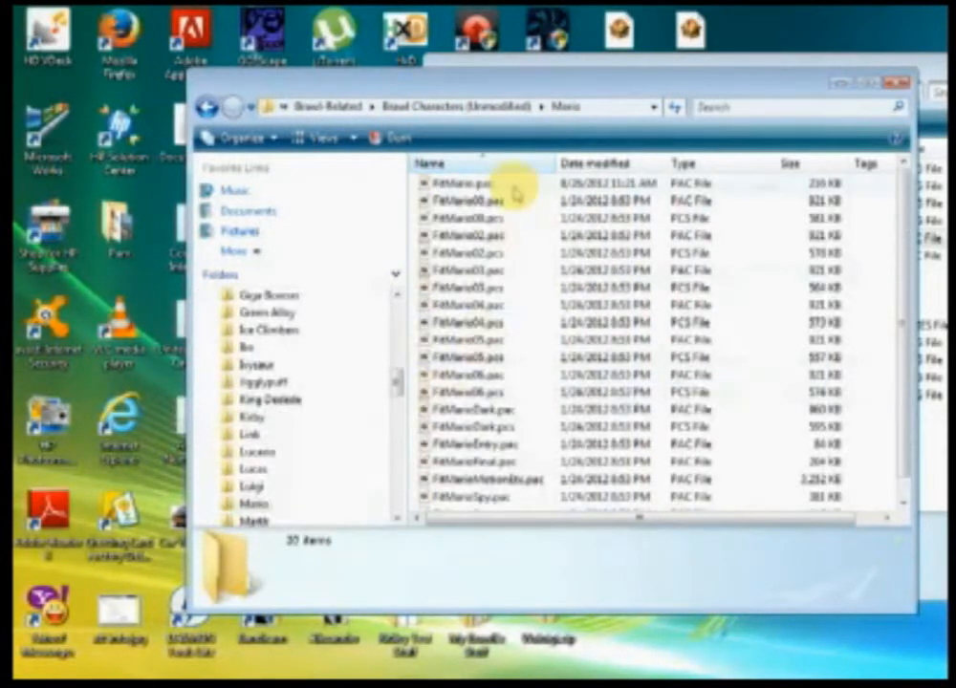
- Copy FitMario00.pac and FitMarioMotionEtc.pac from the Mario folder into the PSA Class folder and close the source folder window
{"action": "left_click", "coordinate": [482, 201]}
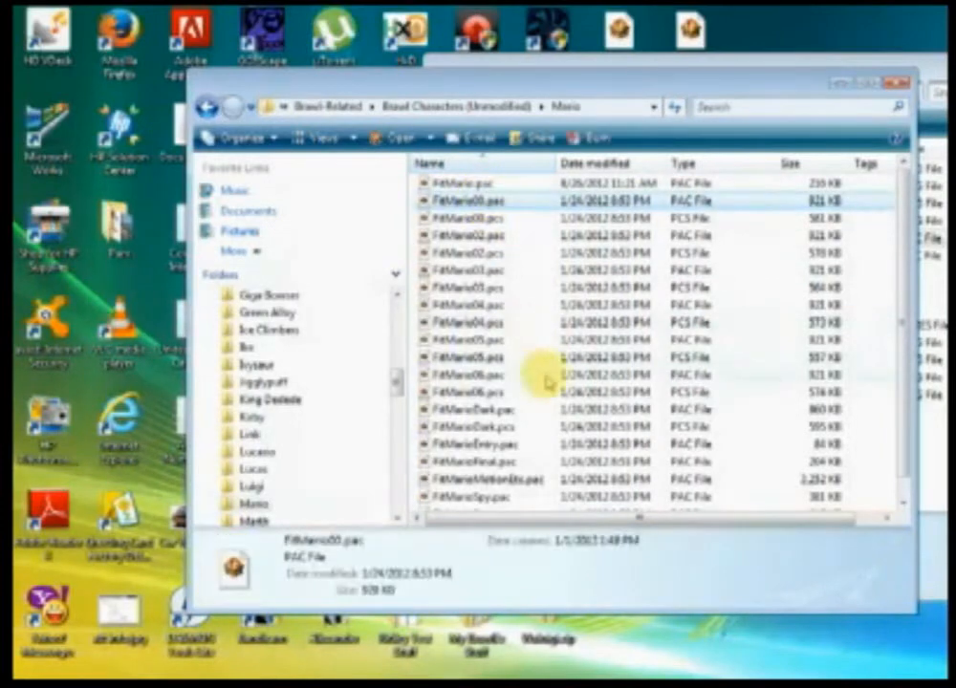
{"action": "left_click", "coordinate": [516, 481], "text": "ctrl"}
{"action": "left_click", "coordinate": [269, 683]}
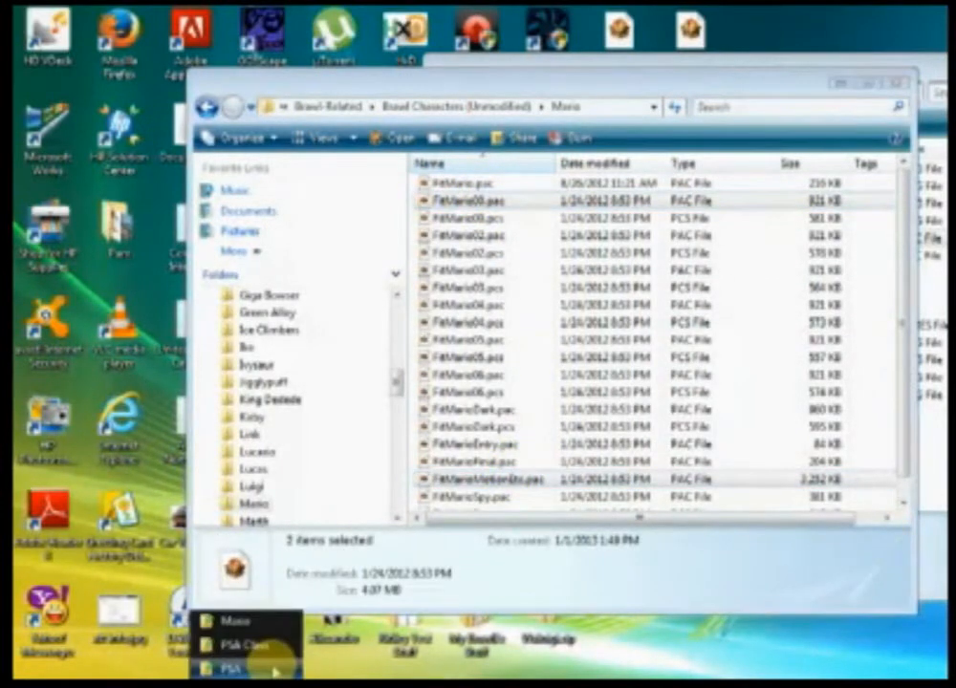
{"action": "left_click", "coordinate": [257, 646]}
{"action": "key", "text": "ctrl+v"}
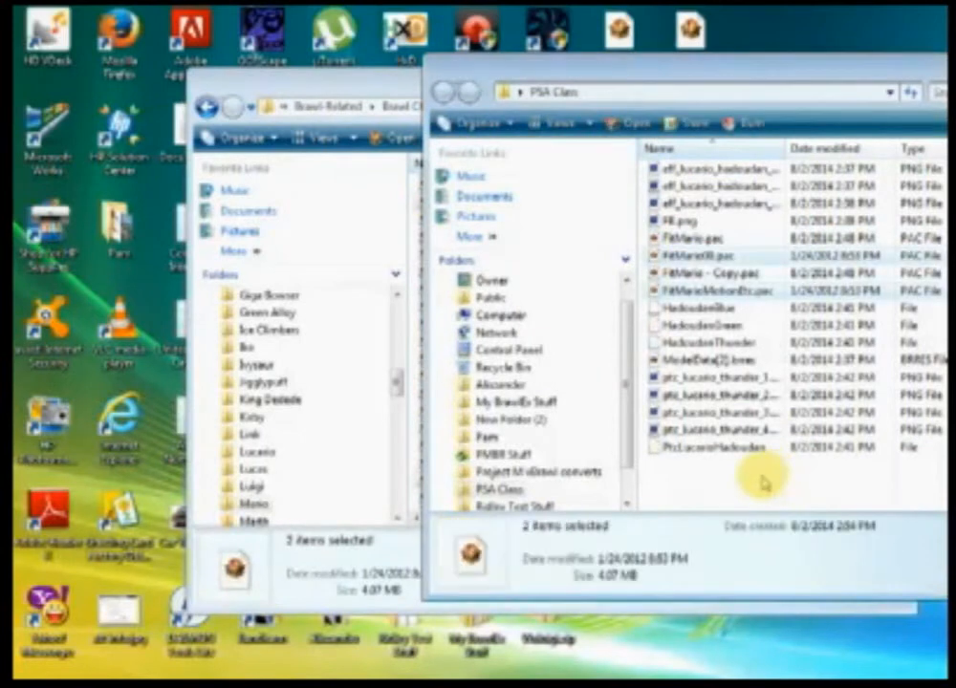
{"action": "left_click", "coordinate": [395, 102]}
{"action": "left_click", "coordinate": [896, 85]}
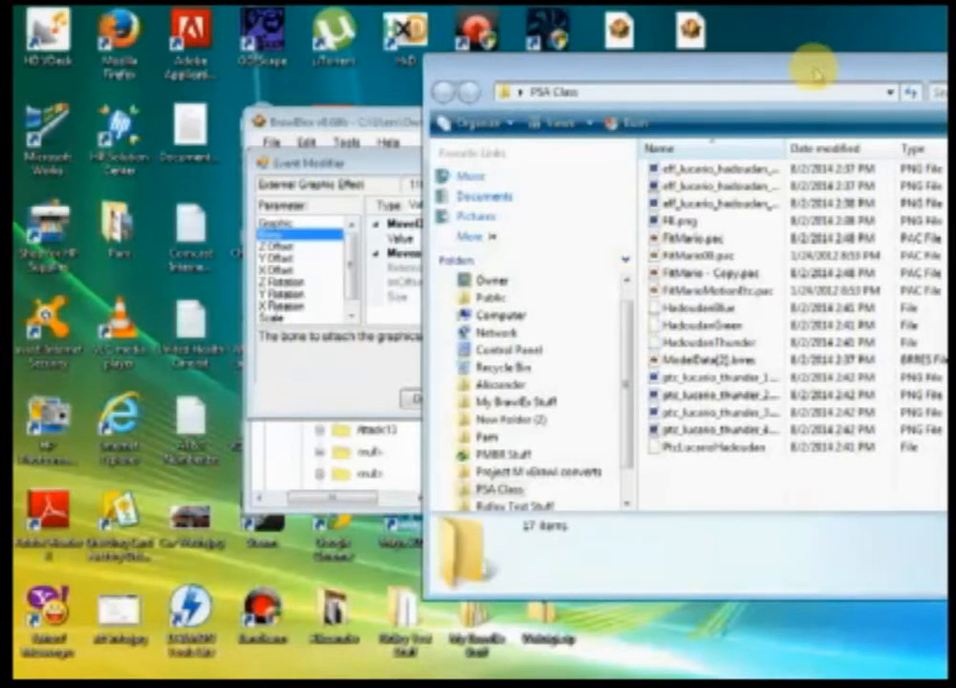
{"action": "left_click", "coordinate": [726, 255]}
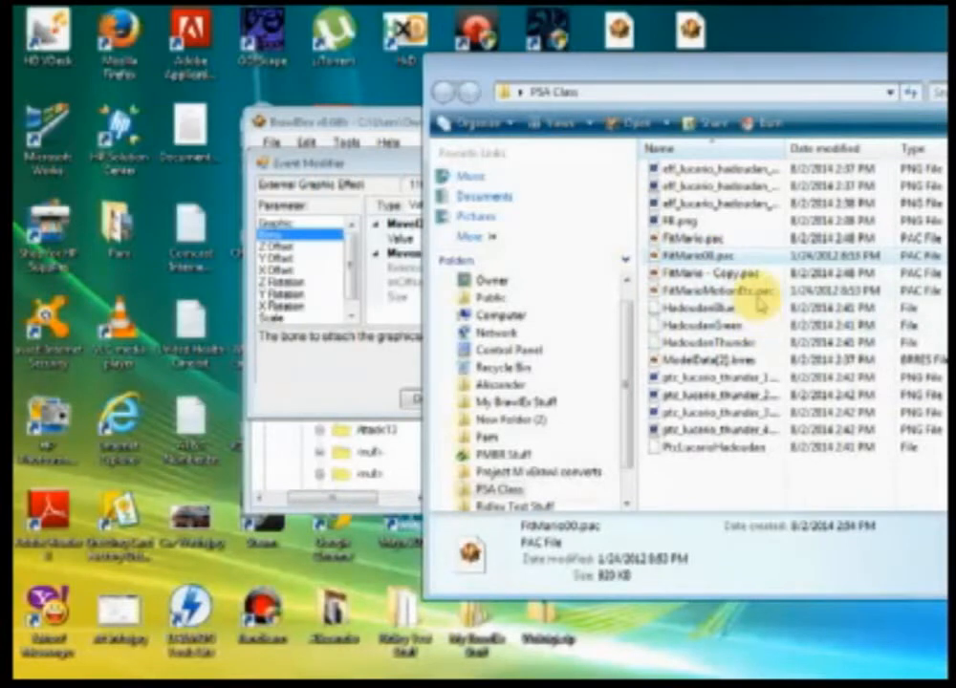
{"action": "left_click", "coordinate": [757, 291]}
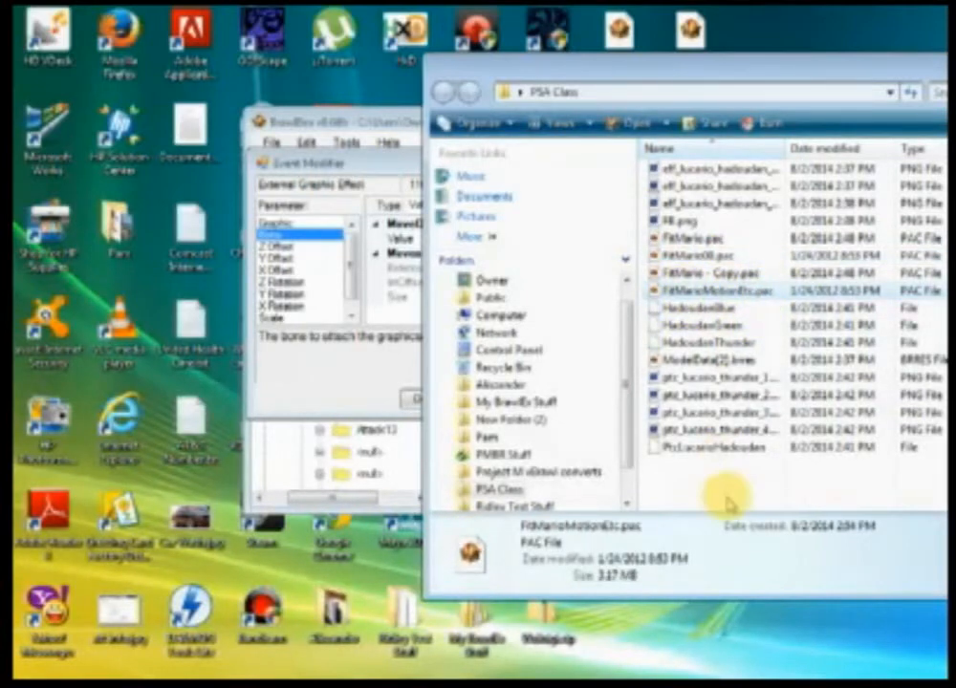
{"action": "left_click_drag", "start_coordinate": [378, 173], "coordinate": [345, 133]}
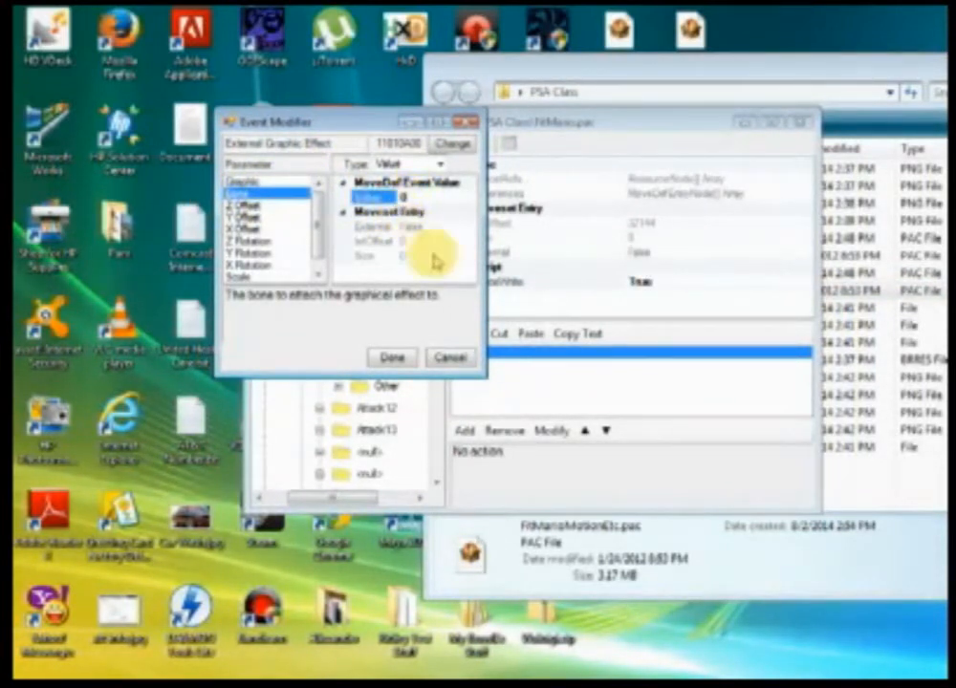
- Open FitMario00.pac from the PSA Class folder in a separate BrawlBox window
{"action": "left_click", "coordinate": [785, 59]}
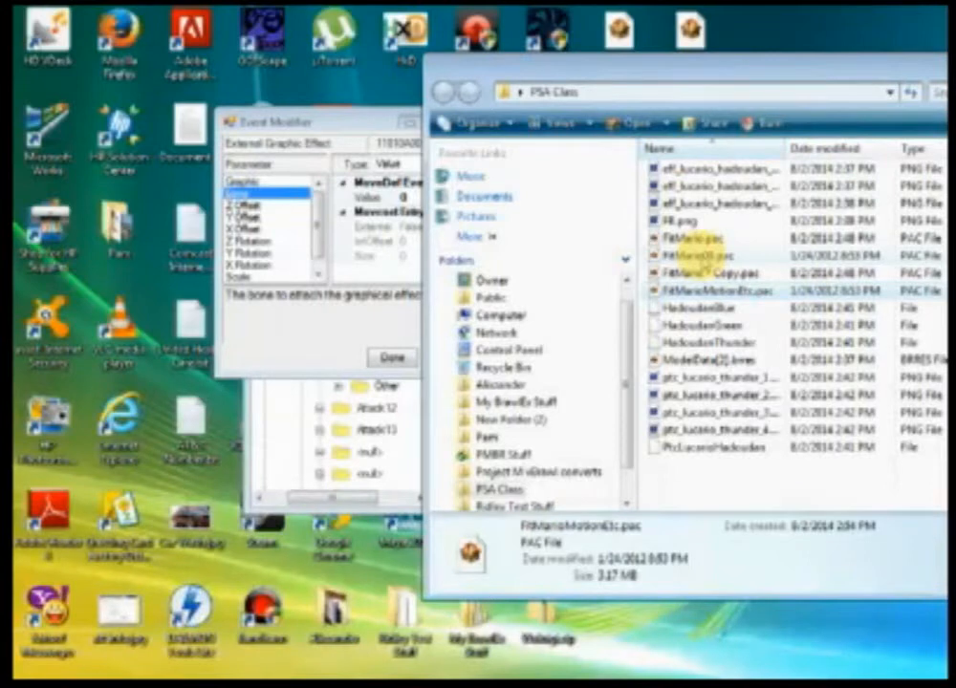
{"action": "left_click", "coordinate": [724, 255]}
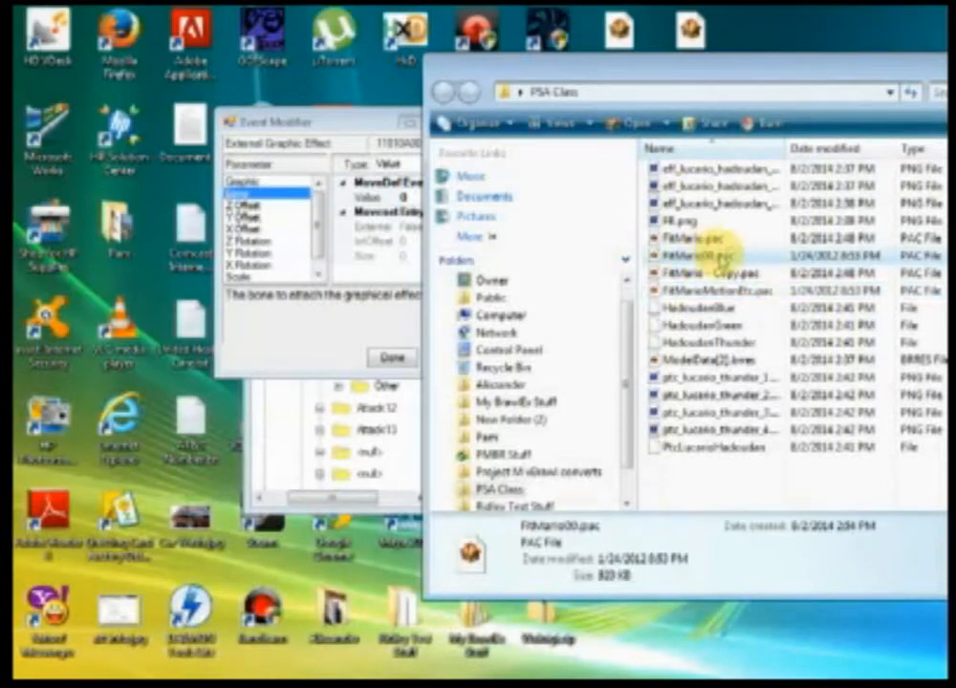
{"action": "double_click", "coordinate": [709, 253]}
{"action": "left_click_drag", "start_coordinate": [115, 55], "coordinate": [272, 97]}
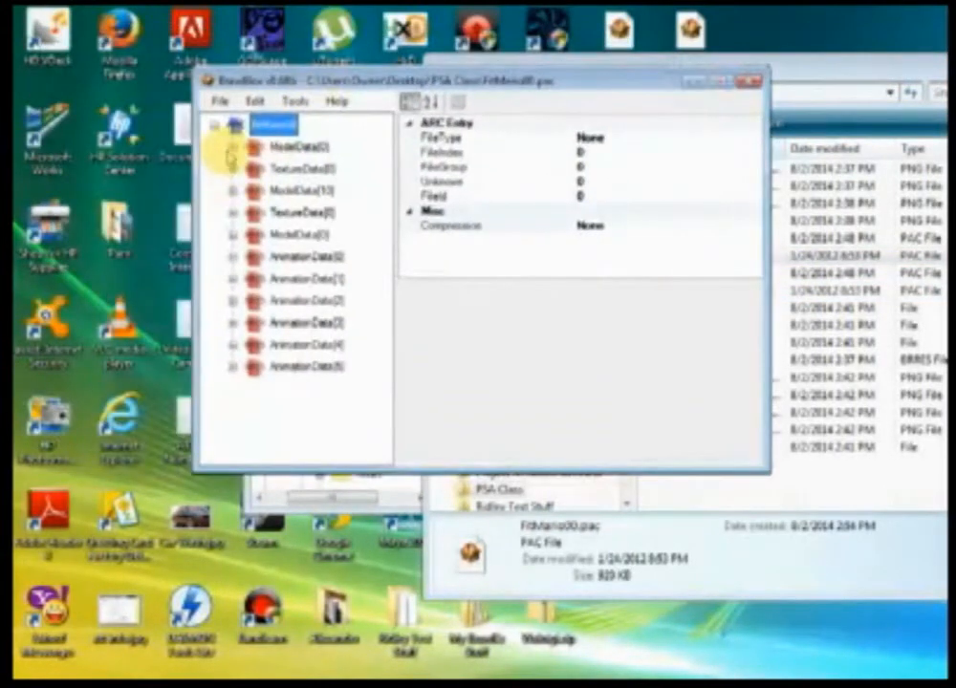
- Preview the FitMario00 model from the 3DModels group of ModelData[0] in a maximized Advanced Model Editor
{"action": "left_click", "coordinate": [231, 146]}
{"action": "left_click", "coordinate": [251, 168]}
{"action": "left_click", "coordinate": [325, 191]}
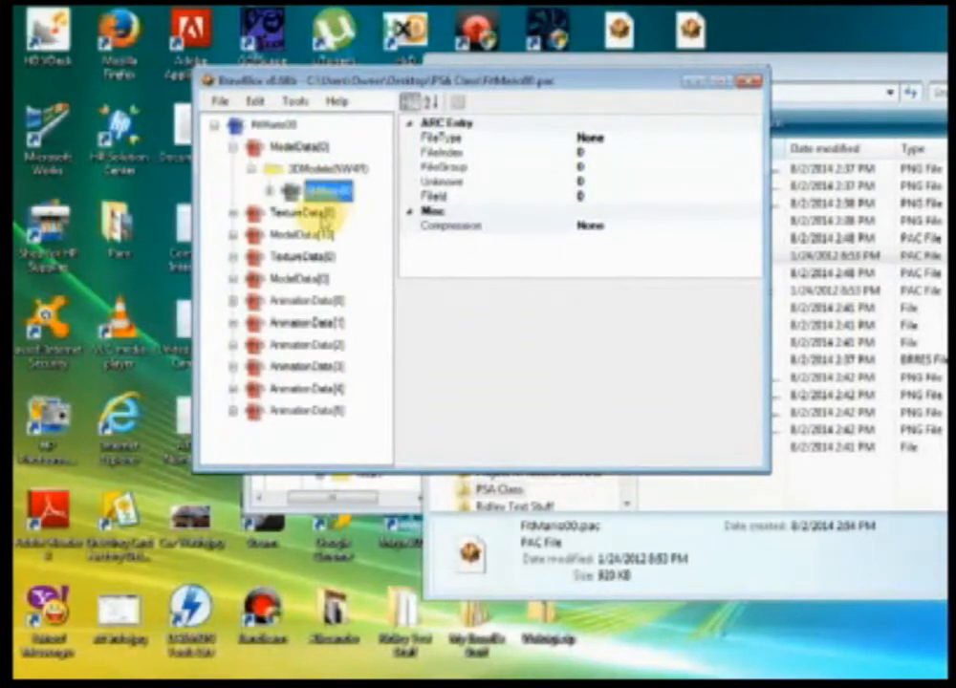
{"action": "right_click", "coordinate": [323, 193]}
{"action": "left_click", "coordinate": [432, 207]}
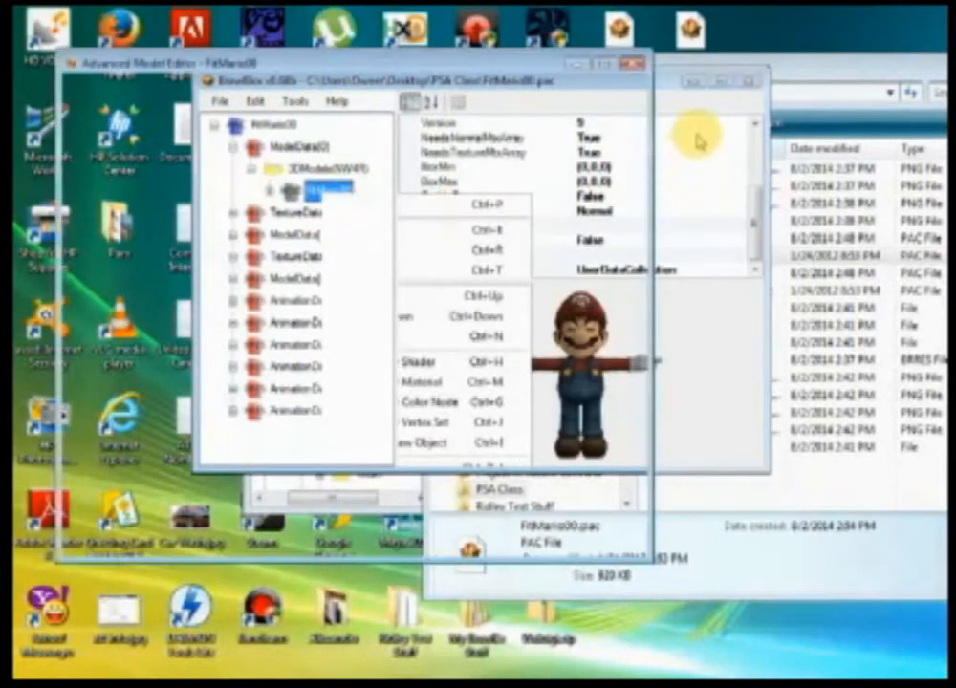
{"action": "left_click", "coordinate": [604, 64]}
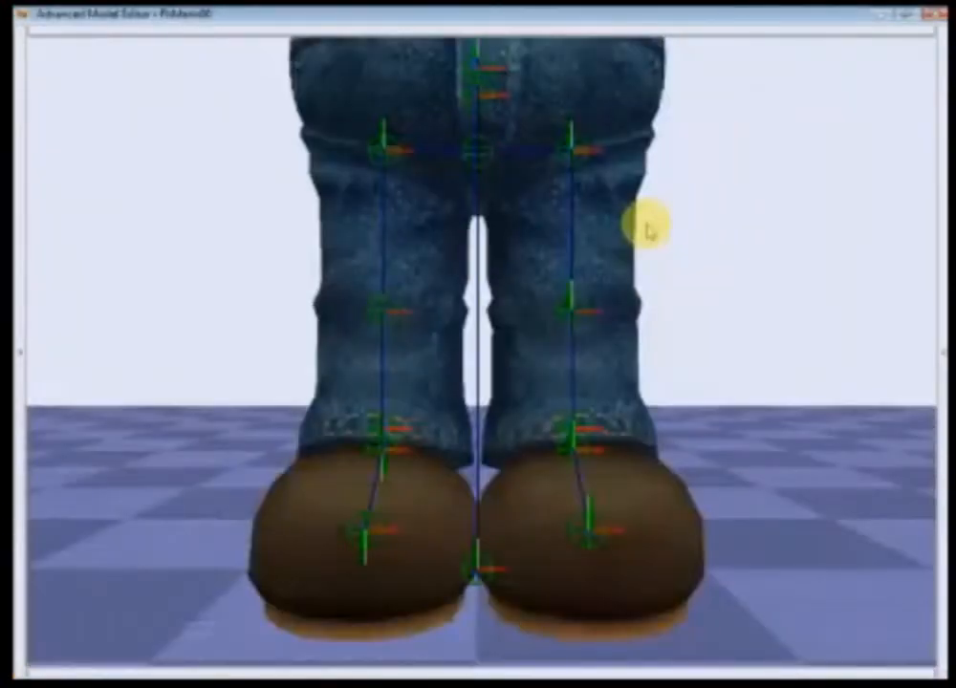
- Bring Mario's whole model into view and reveal the animation, object and bone lists beside it
{"action": "scroll", "coordinate": [649, 226], "scroll_direction": "down", "scroll_amount": 5}
{"action": "right_click_drag", "start_coordinate": [673, 213], "coordinate": [647, 328]}
{"action": "right_click_drag", "start_coordinate": [541, 433], "coordinate": [549, 408]}
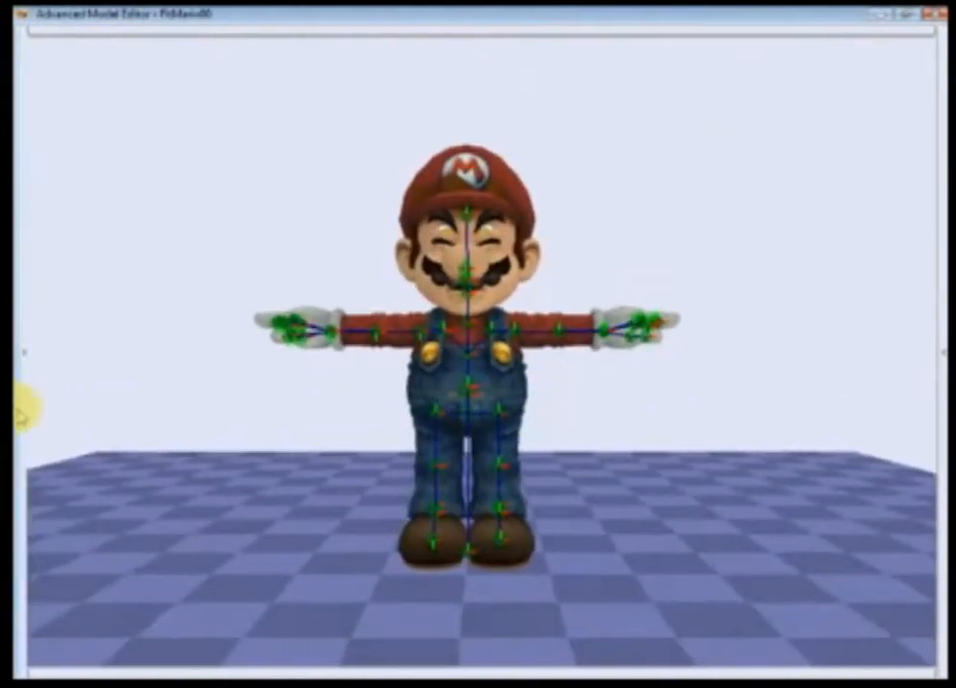
{"action": "left_click", "coordinate": [21, 409]}
{"action": "left_click", "coordinate": [120, 410]}
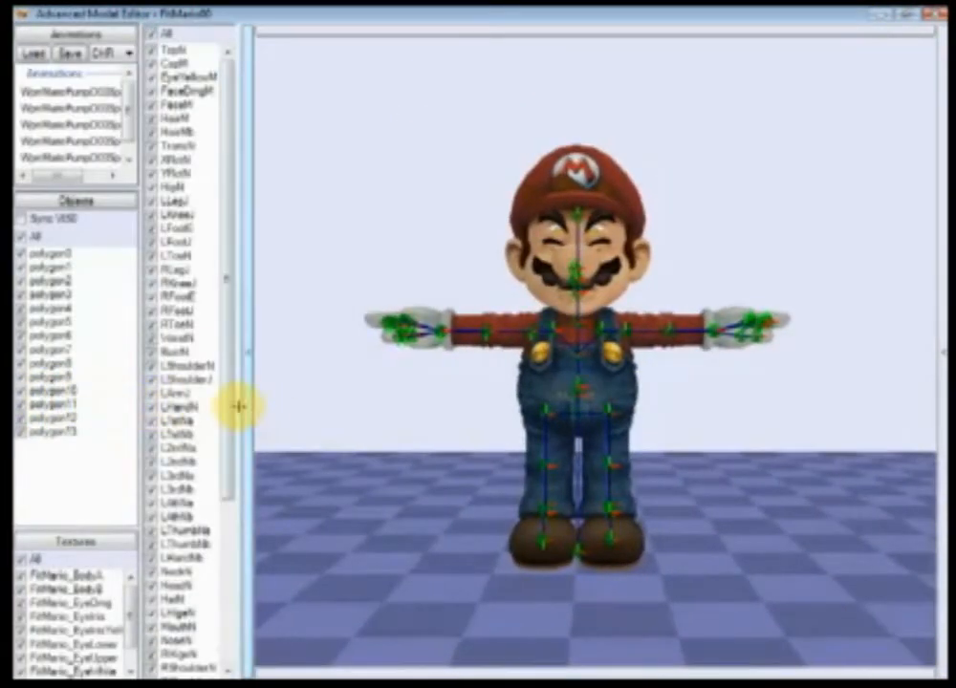
- Select the HeadN bone at Mario's head and inspect its entry in the bone list for the bone index
{"action": "scroll", "coordinate": [523, 401], "scroll_direction": "up", "scroll_amount": 3}
{"action": "scroll", "coordinate": [583, 402], "scroll_direction": "up", "scroll_amount": 5}
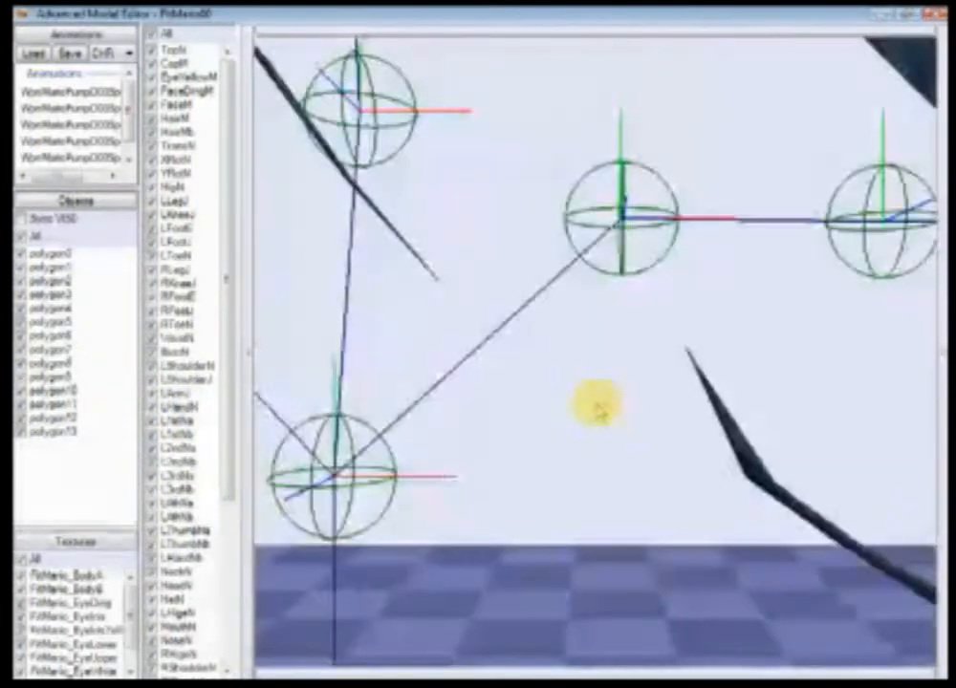
{"action": "scroll", "coordinate": [600, 411], "scroll_direction": "down", "scroll_amount": 4}
{"action": "right_click_drag", "start_coordinate": [602, 410], "coordinate": [600, 441]}
{"action": "right_click_drag", "start_coordinate": [599, 442], "coordinate": [498, 399], "text": "ctrl"}
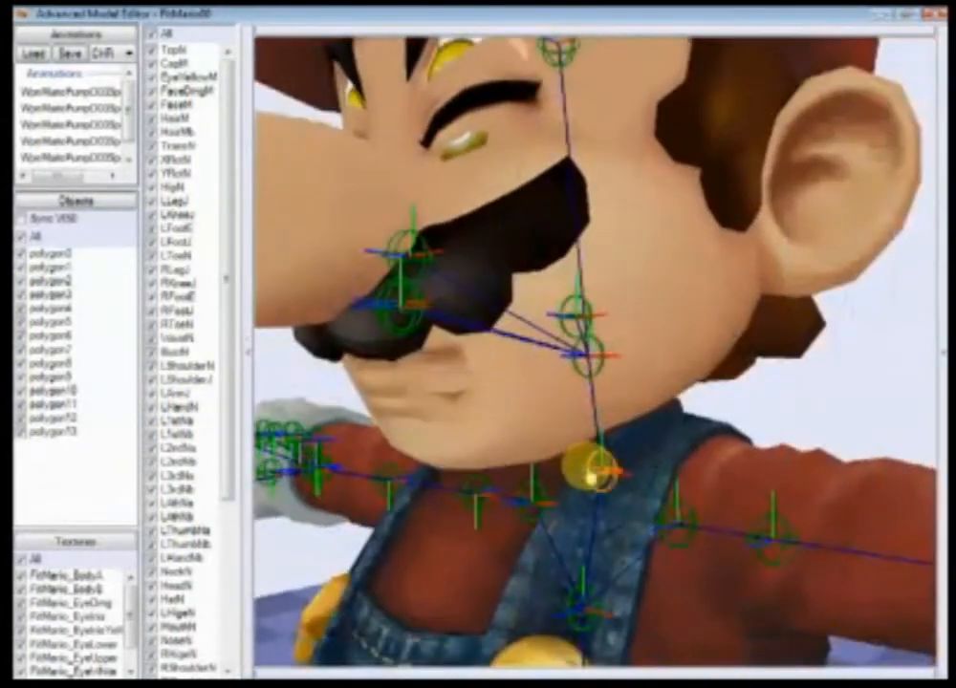
{"action": "left_click", "coordinate": [587, 360]}
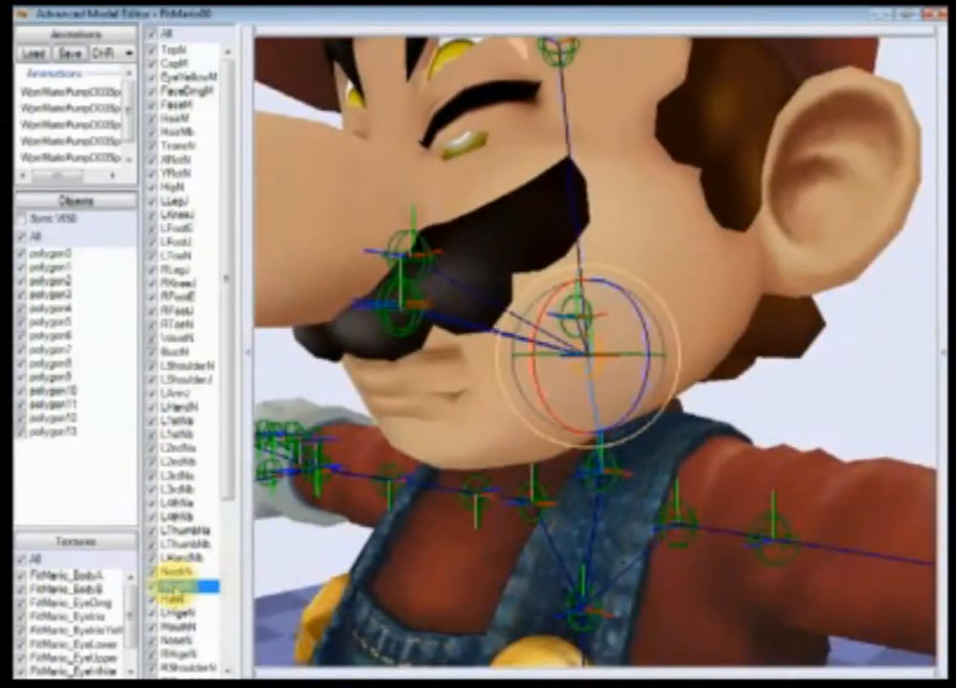
{"action": "left_click_drag", "start_coordinate": [935, 660], "coordinate": [595, 602]}
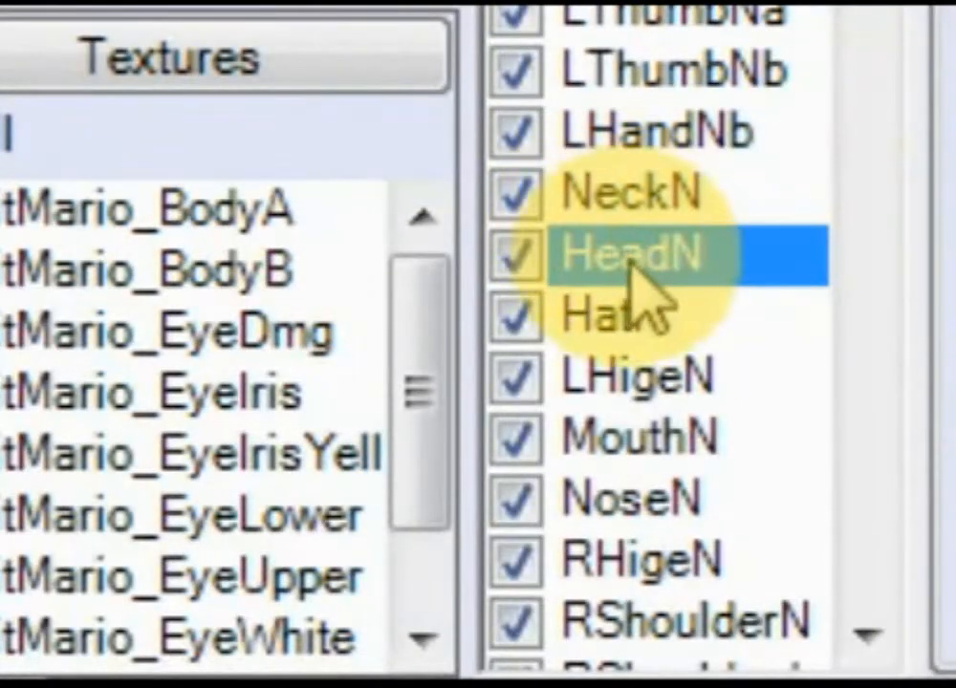
{"action": "right_click", "coordinate": [630, 264]}
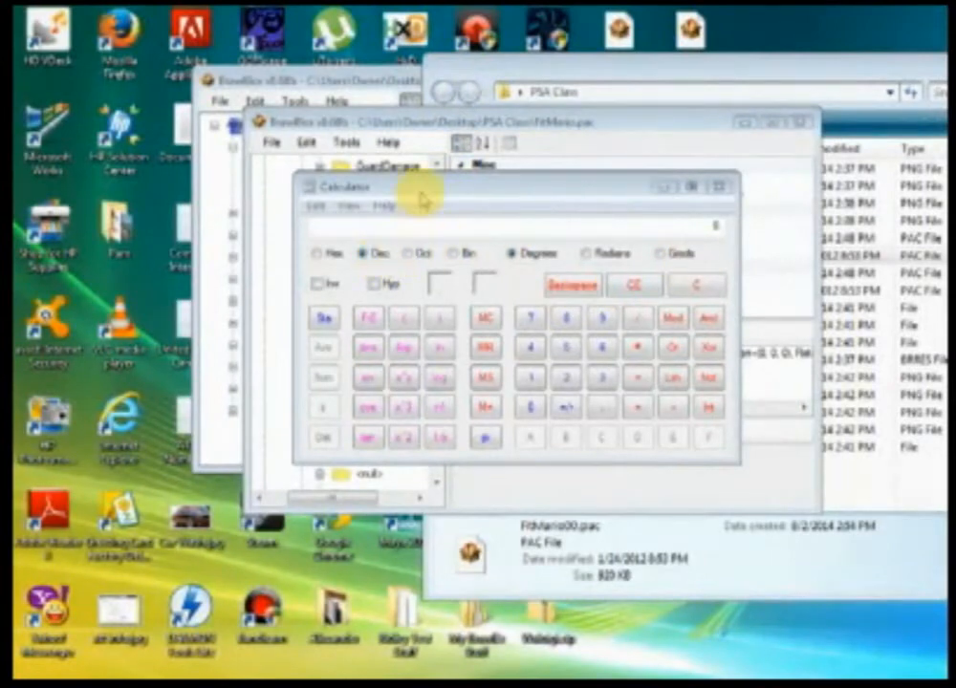
- Convert the decimal bone index 39 to hexadecimal and back in Calculator, and close it
{"action": "left_click", "coordinate": [610, 381]}
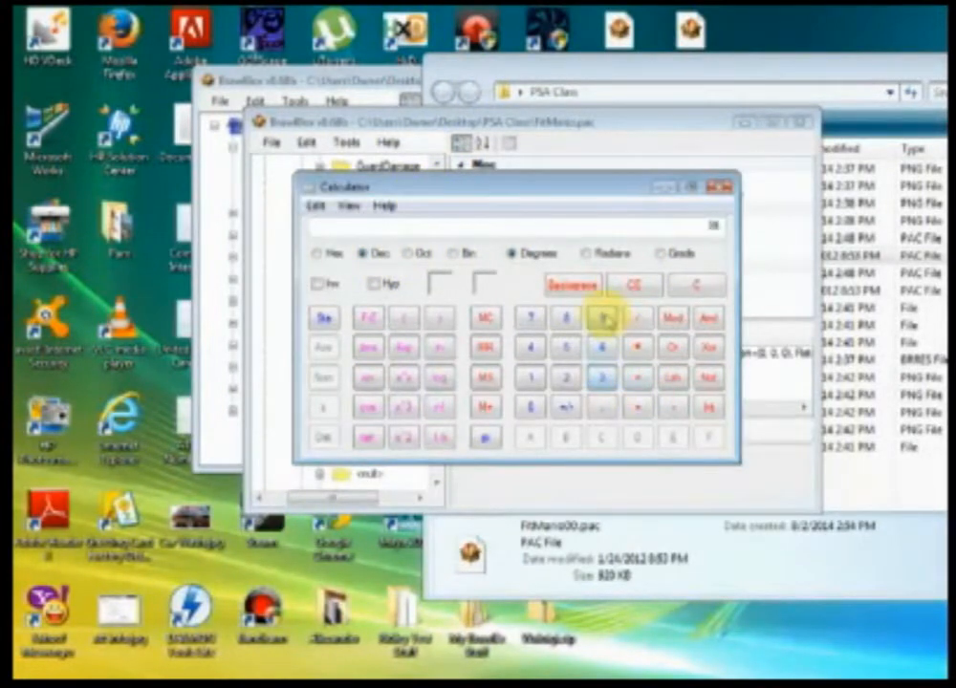
{"action": "left_click", "coordinate": [605, 318]}
{"action": "left_click_drag", "start_coordinate": [593, 194], "coordinate": [615, 205]}
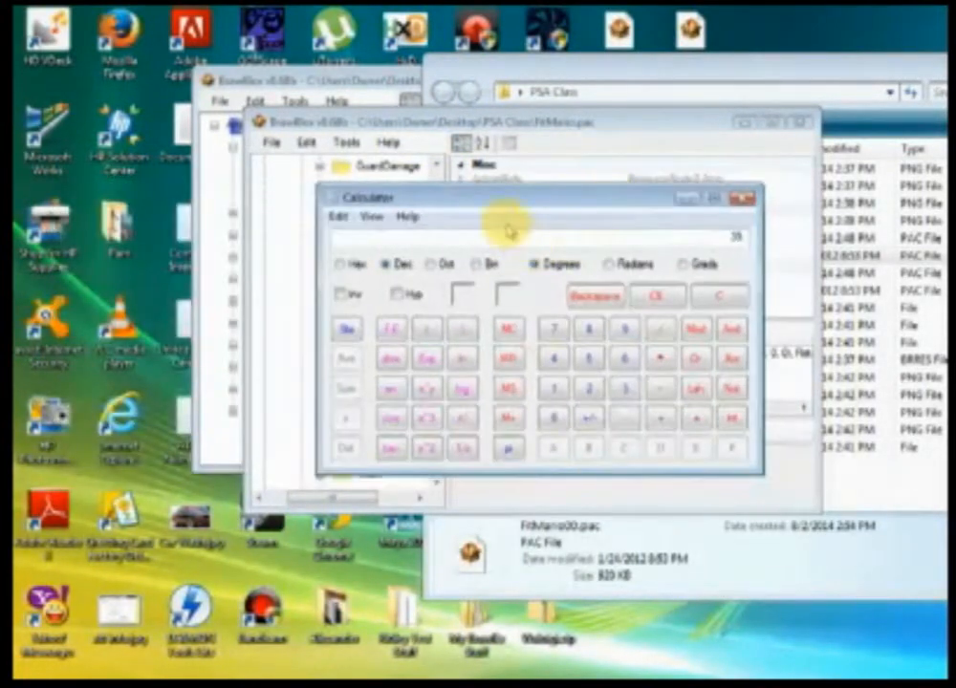
{"action": "left_click_drag", "start_coordinate": [497, 208], "coordinate": [478, 219]}
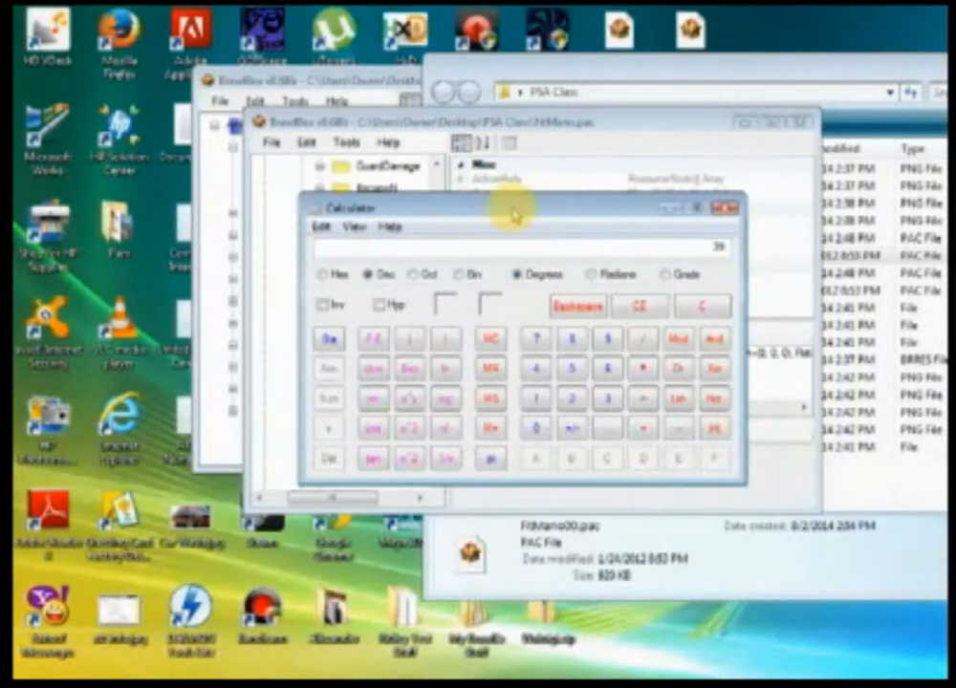
{"action": "left_click", "coordinate": [335, 277]}
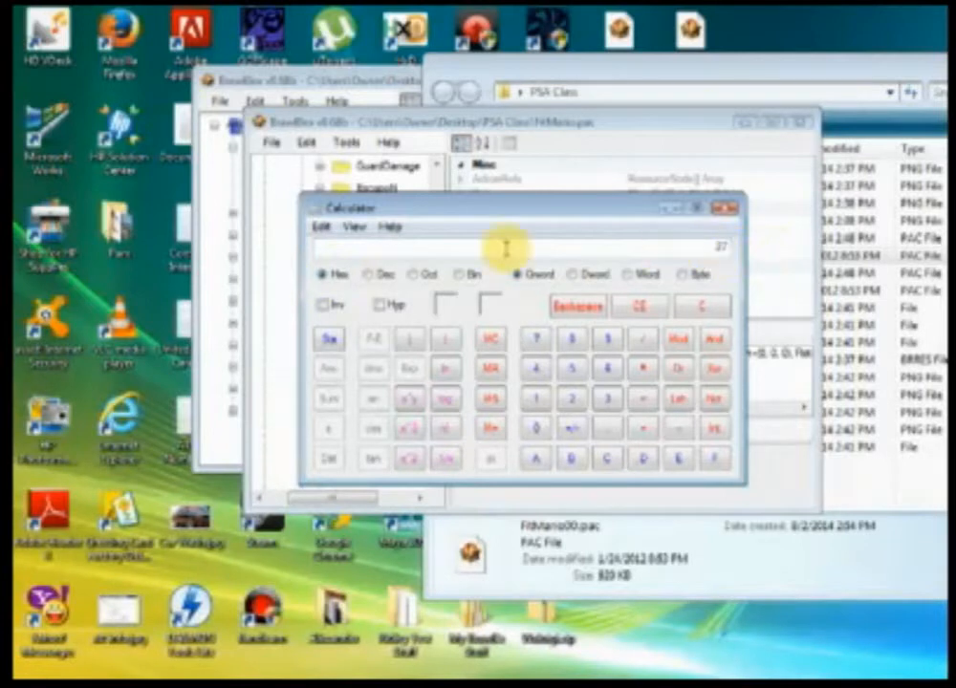
{"action": "left_click", "coordinate": [373, 275]}
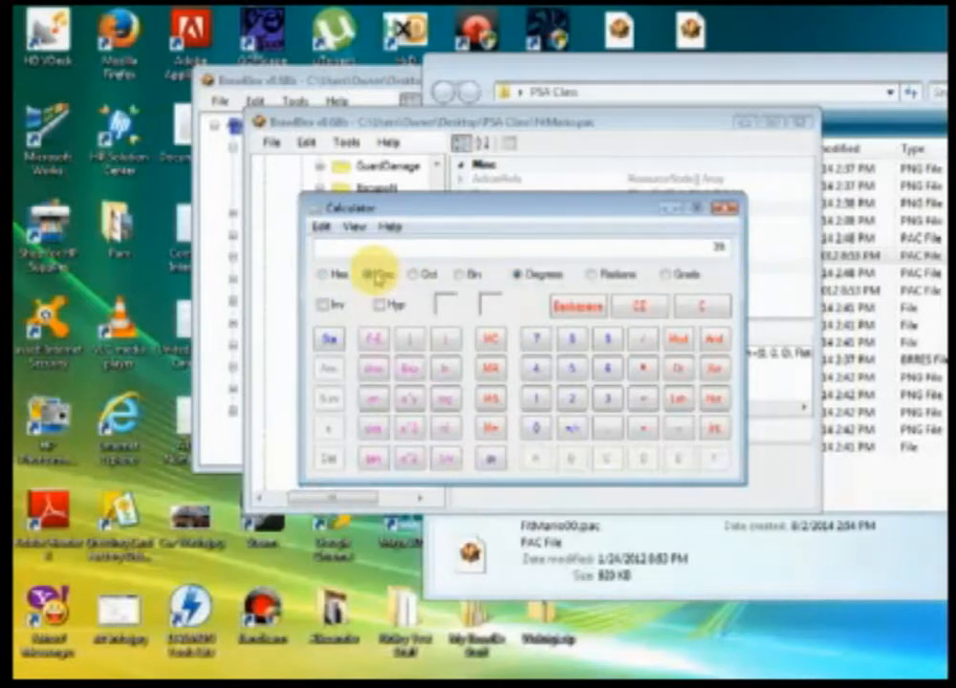
{"action": "left_click", "coordinate": [725, 207]}
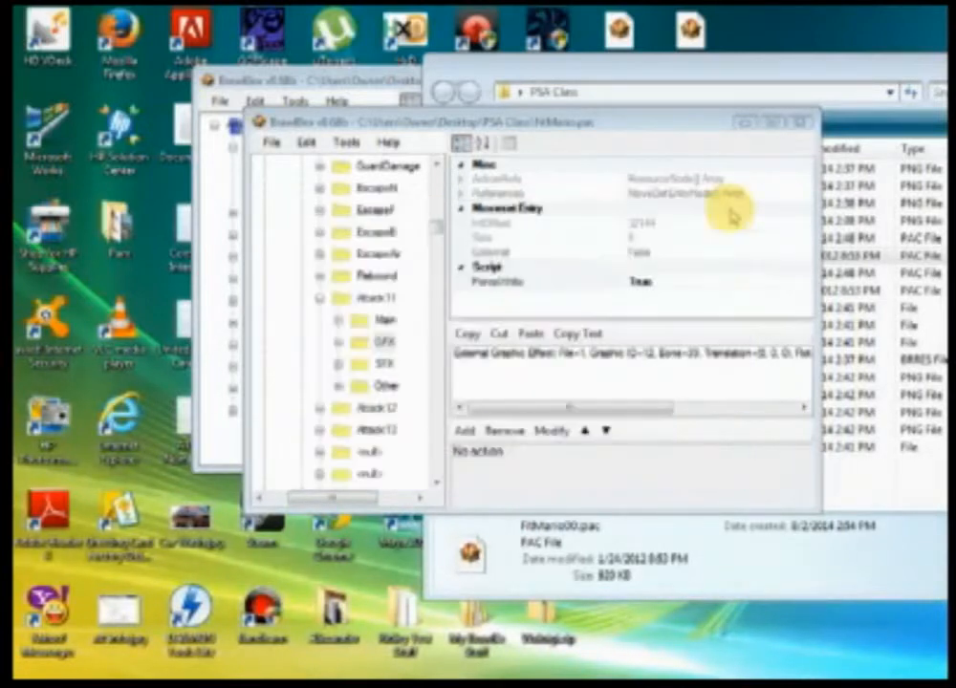
- Close the Advanced Model Editor preview and the BrawlBox window holding FitMario00.pac
{"action": "left_click_drag", "start_coordinate": [848, 70], "coordinate": [891, 87]}
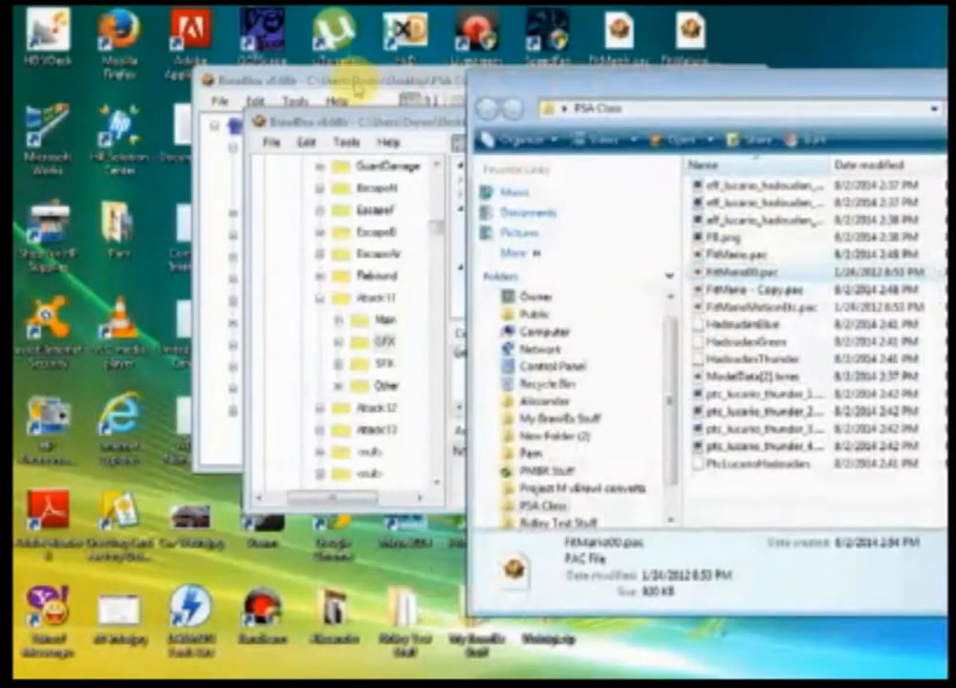
{"action": "left_click", "coordinate": [342, 84]}
{"action": "left_click", "coordinate": [657, 685]}
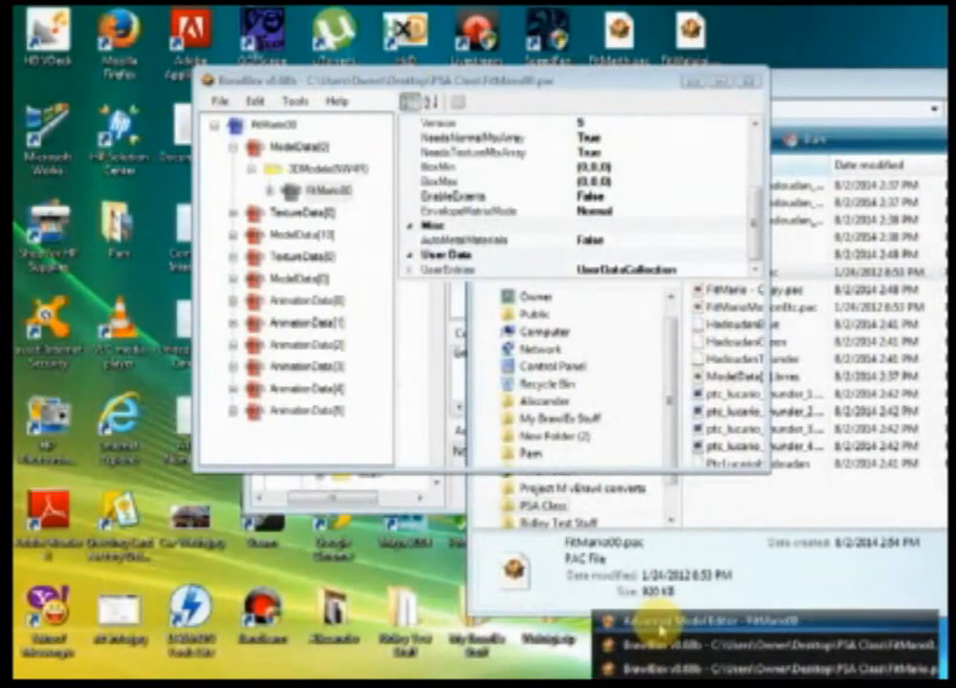
{"action": "left_click", "coordinate": [663, 625]}
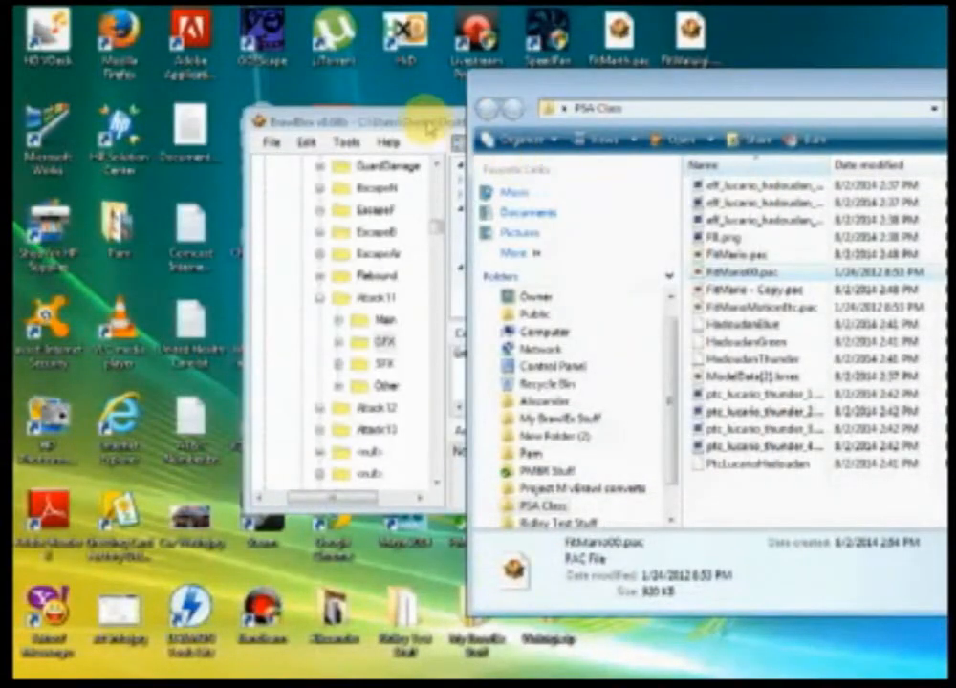
- Save the edited FitMario.pac, and close its BrawlBox window and the PSA Class folder
{"action": "left_click_drag", "start_coordinate": [426, 118], "coordinate": [369, 112]}
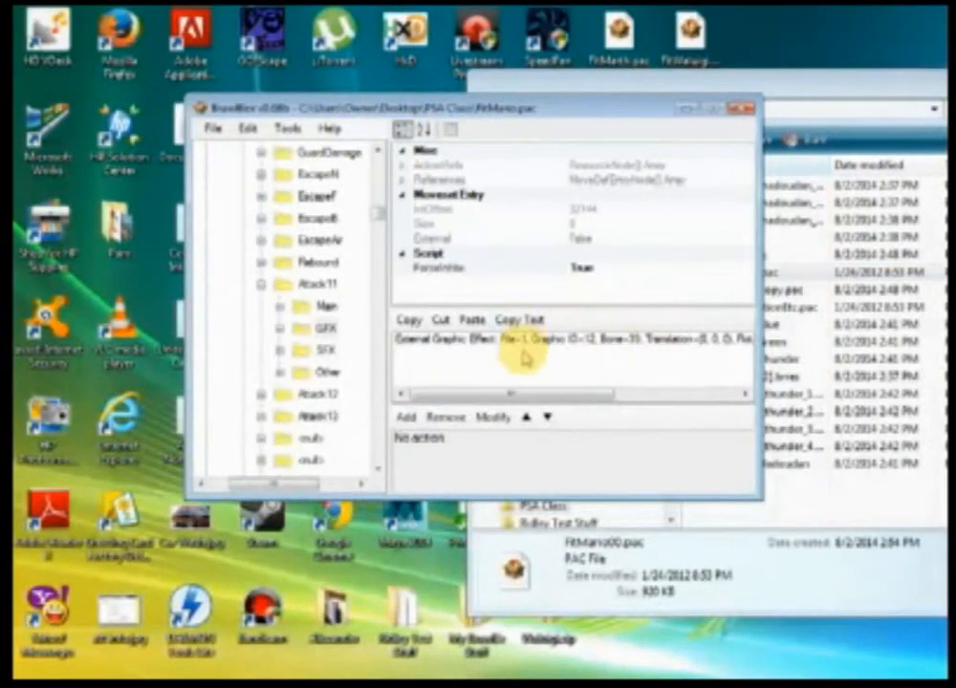
{"action": "left_click", "coordinate": [212, 128]}
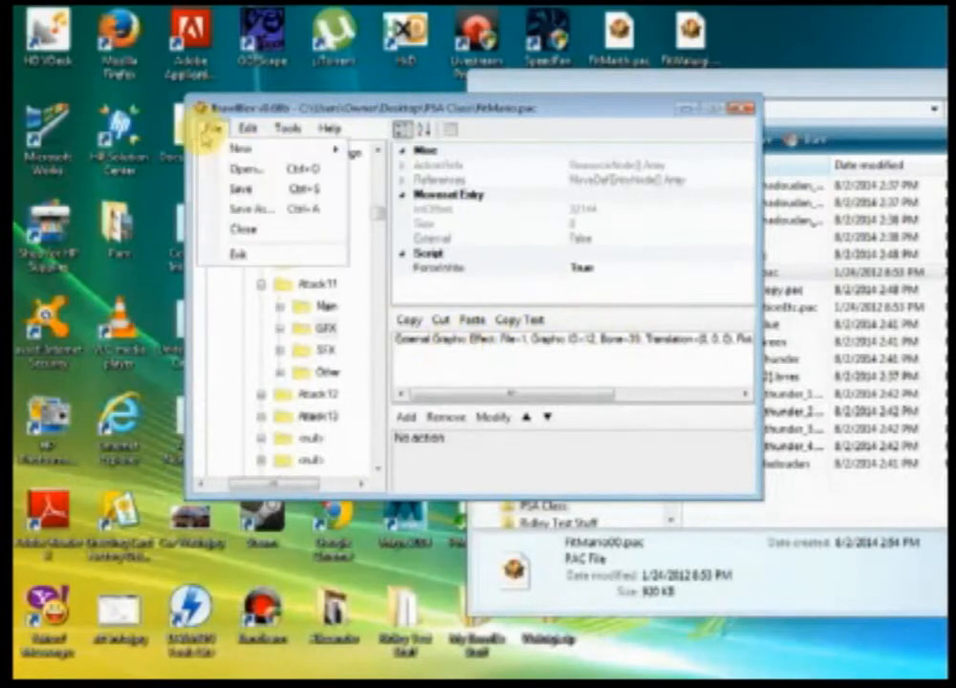
{"action": "left_click", "coordinate": [239, 189]}
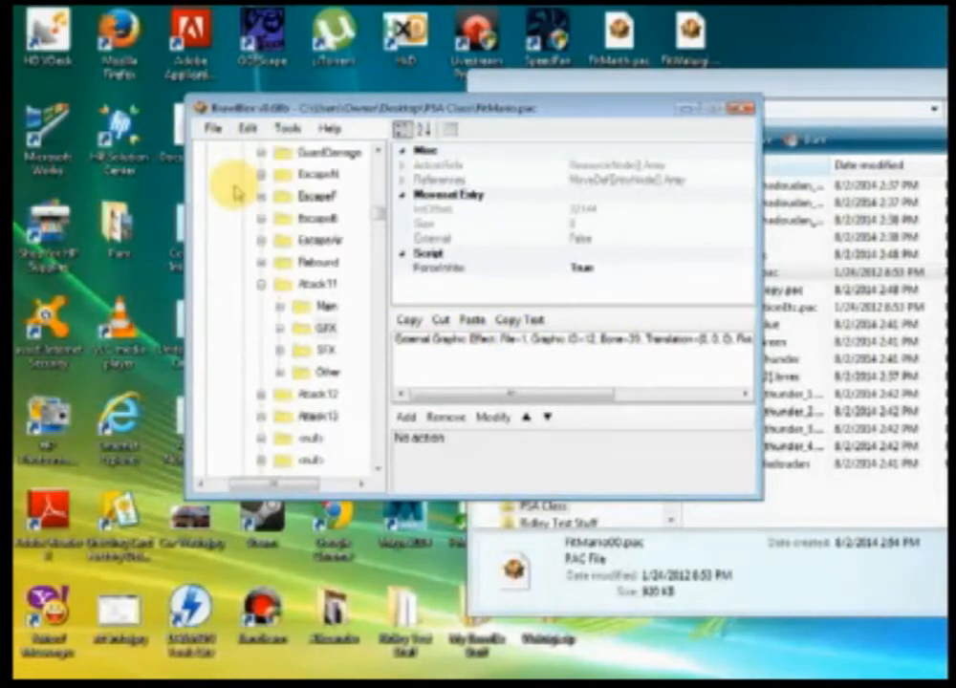
{"action": "left_click", "coordinate": [739, 108]}
{"action": "left_click_drag", "start_coordinate": [761, 96], "coordinate": [636, 90]}
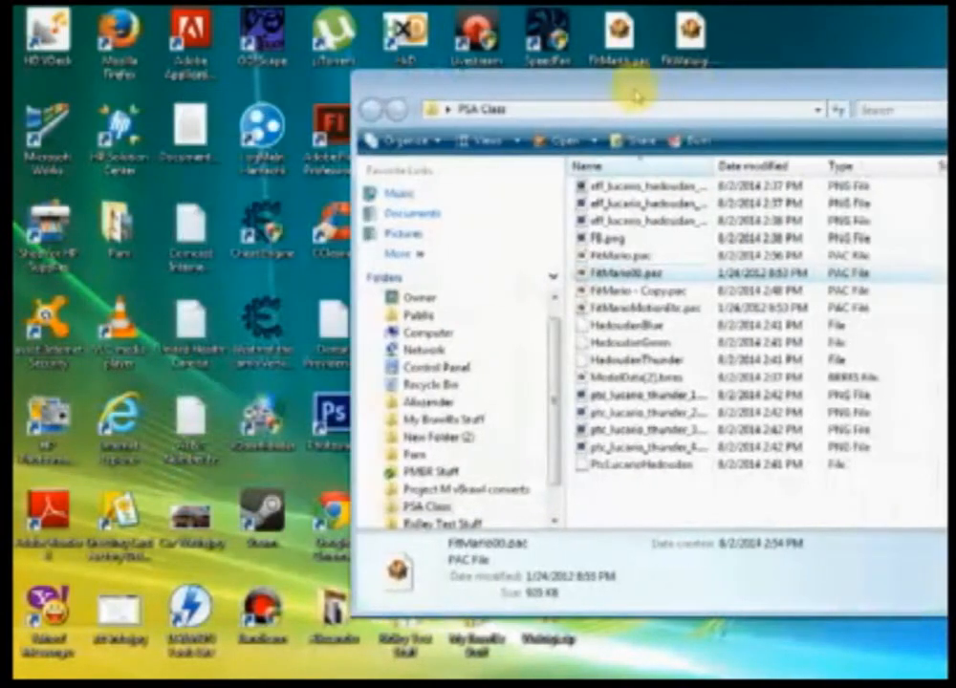
{"action": "left_click", "coordinate": [636, 289]}
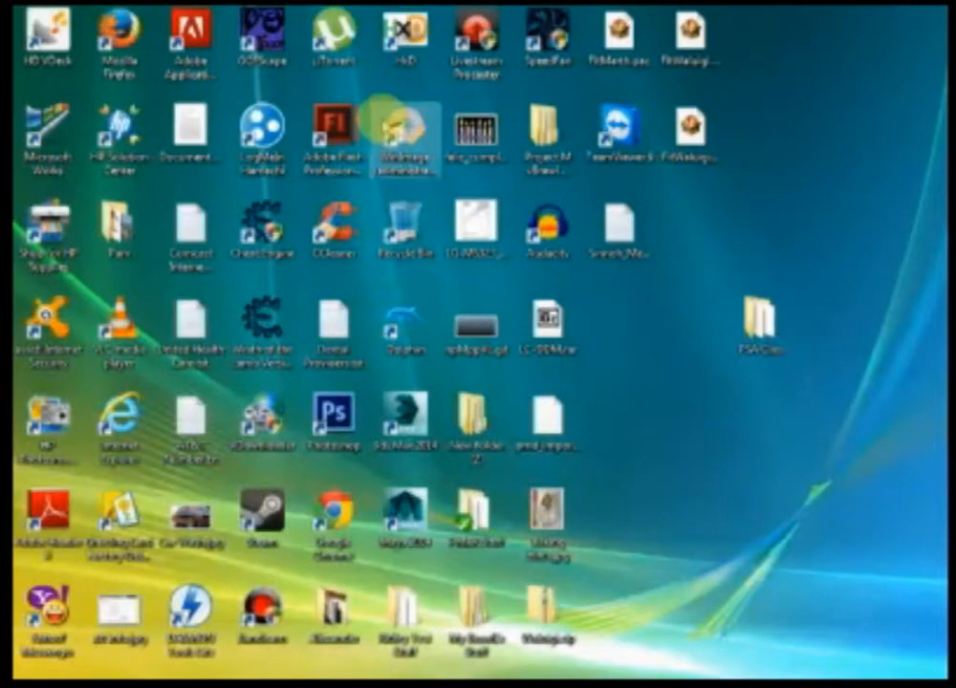
- Start WinImage and open the SD card image sd_vBrawl.raw from Dolphin's Wii folder, with all file types listed
{"action": "double_click", "coordinate": [384, 117]}
{"action": "left_click", "coordinate": [526, 385]}
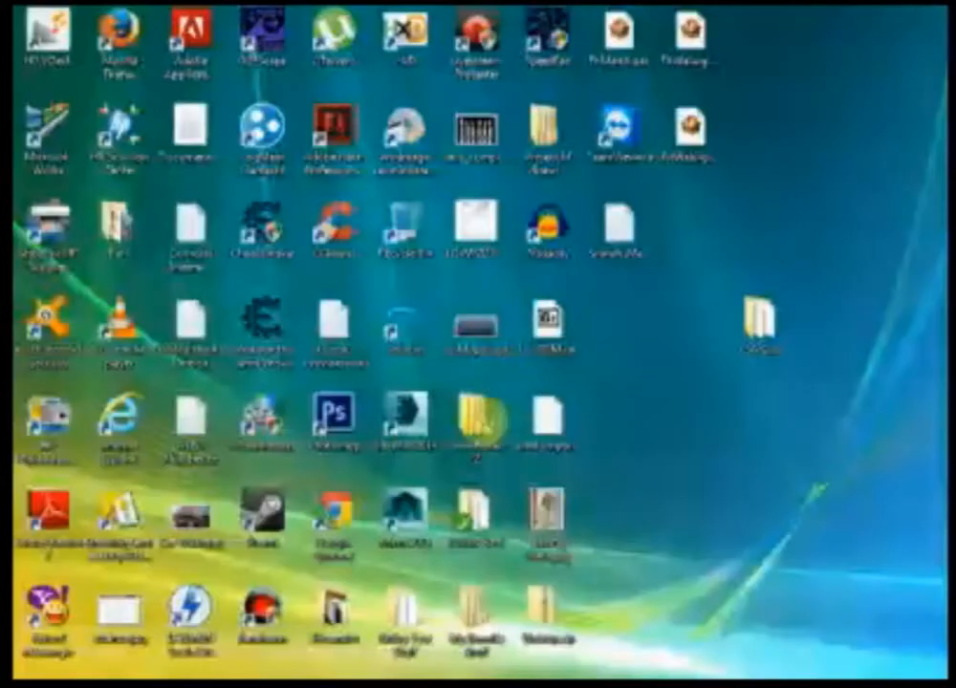
{"action": "left_click", "coordinate": [447, 511]}
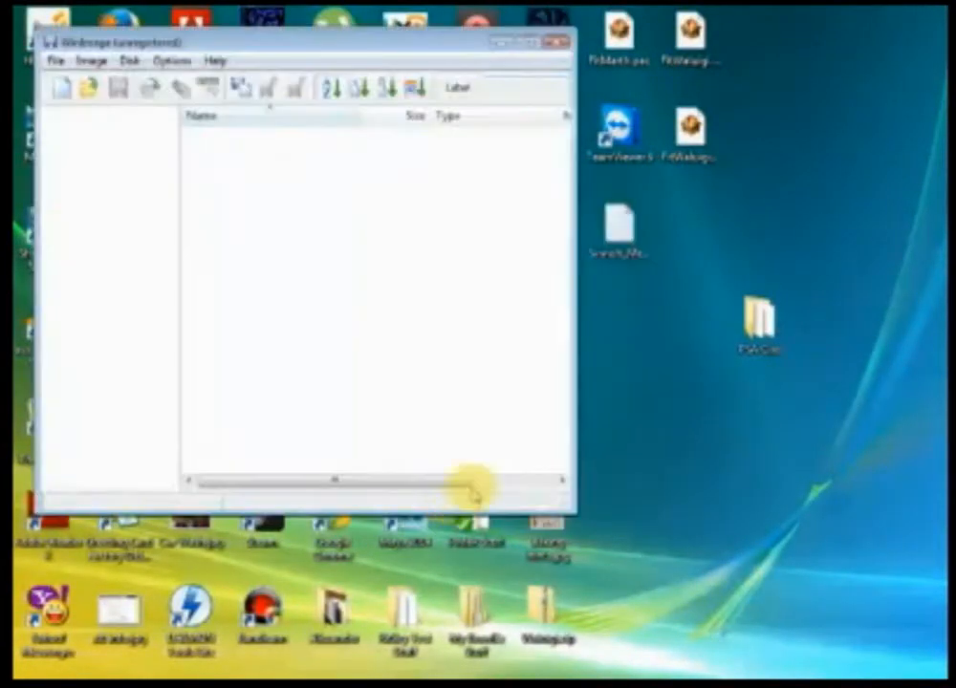
{"action": "left_click", "coordinate": [56, 58]}
{"action": "left_click", "coordinate": [77, 78]}
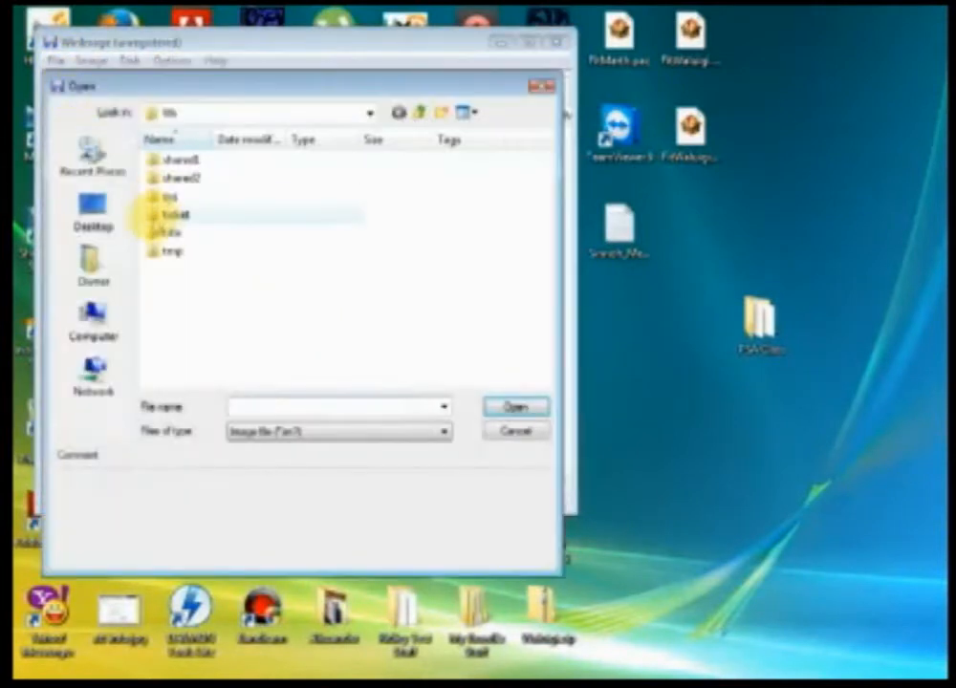
{"action": "left_click", "coordinate": [334, 431]}
{"action": "left_click", "coordinate": [258, 565]}
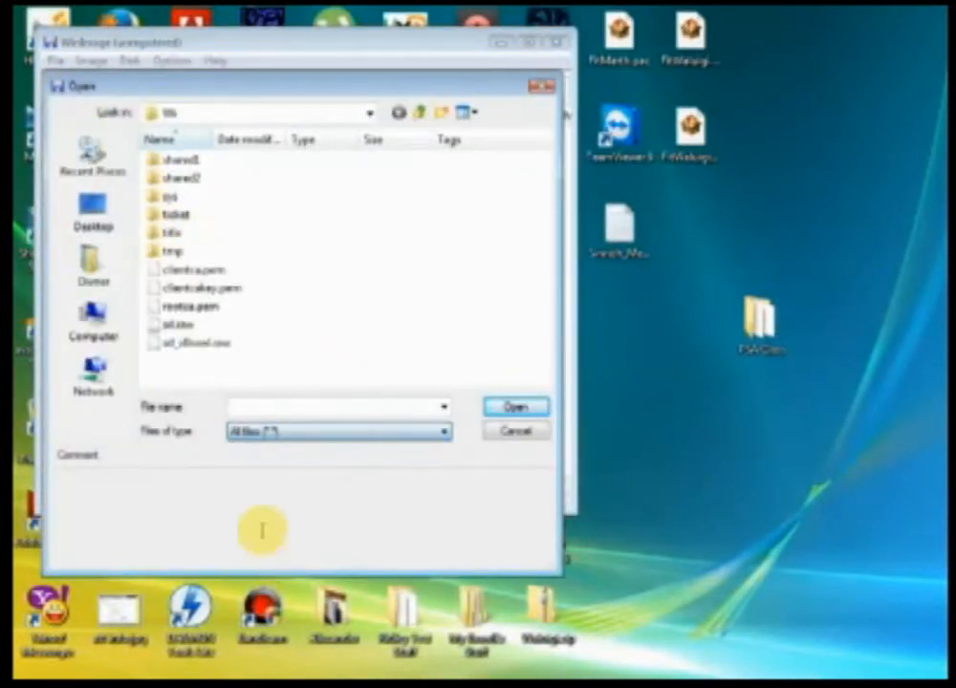
{"action": "double_click", "coordinate": [197, 342]}
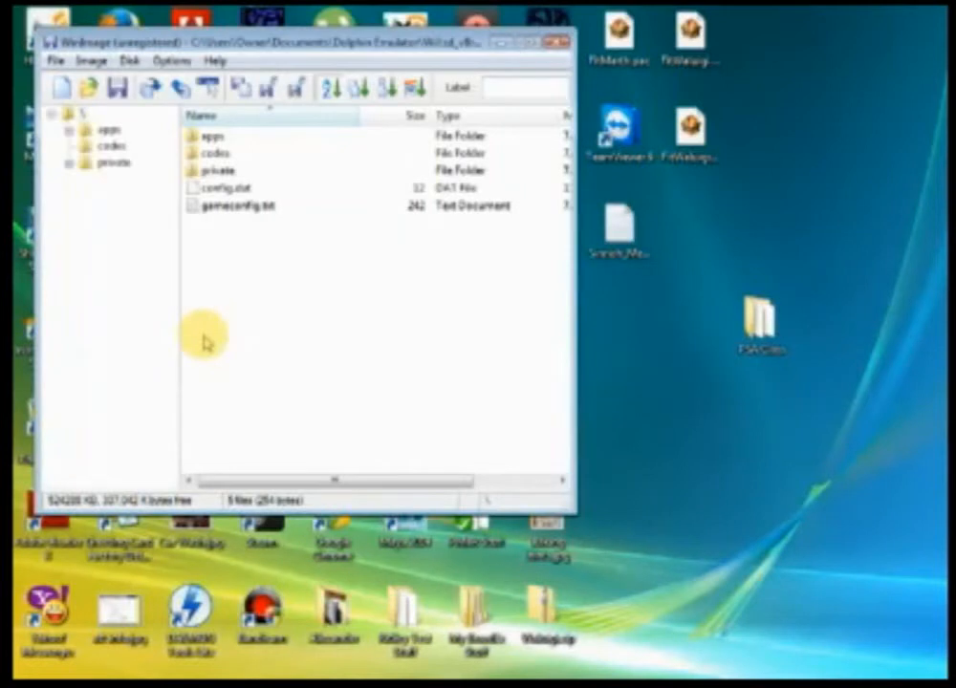
- Expand the image's private, wii and app folders down to the character folders and open the mario folder
{"action": "left_click", "coordinate": [69, 163]}
{"action": "left_click", "coordinate": [87, 180]}
{"action": "left_click", "coordinate": [105, 196]}
{"action": "left_click", "coordinate": [121, 213]}
{"action": "left_click", "coordinate": [140, 230]}
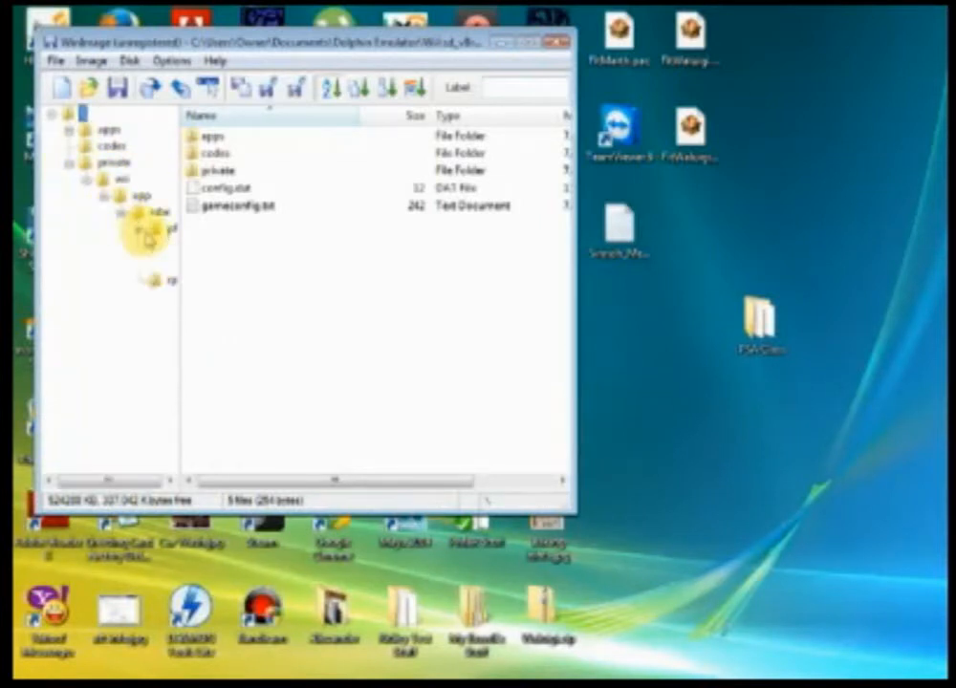
{"action": "left_click", "coordinate": [156, 263]}
{"action": "left_click_drag", "start_coordinate": [77, 479], "coordinate": [138, 481]}
{"action": "left_click_drag", "start_coordinate": [172, 251], "coordinate": [171, 286]}
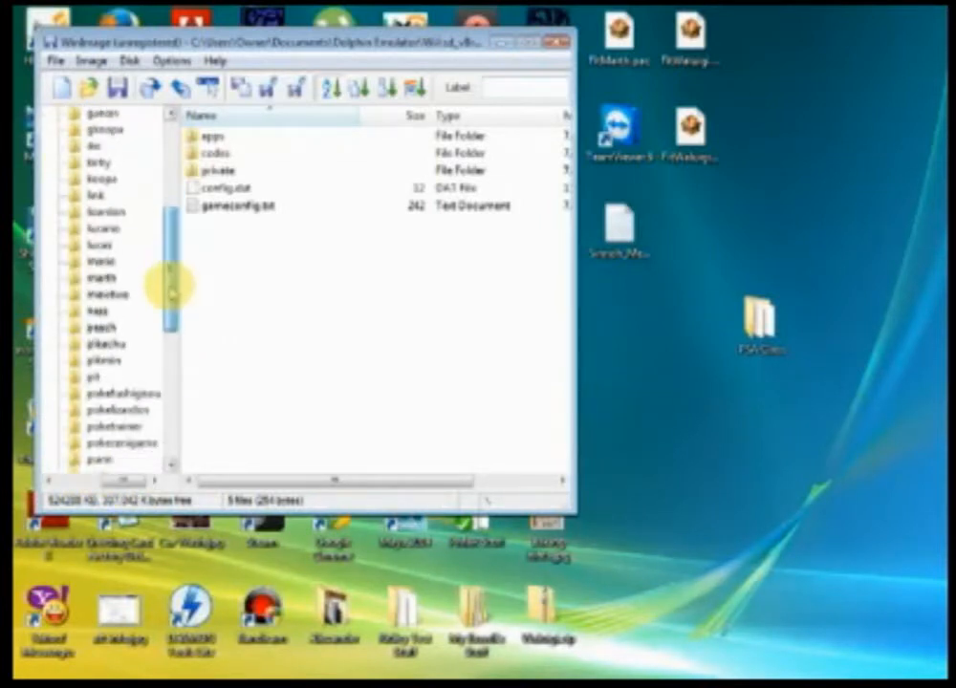
{"action": "left_click", "coordinate": [101, 260]}
{"action": "left_click", "coordinate": [226, 151]}
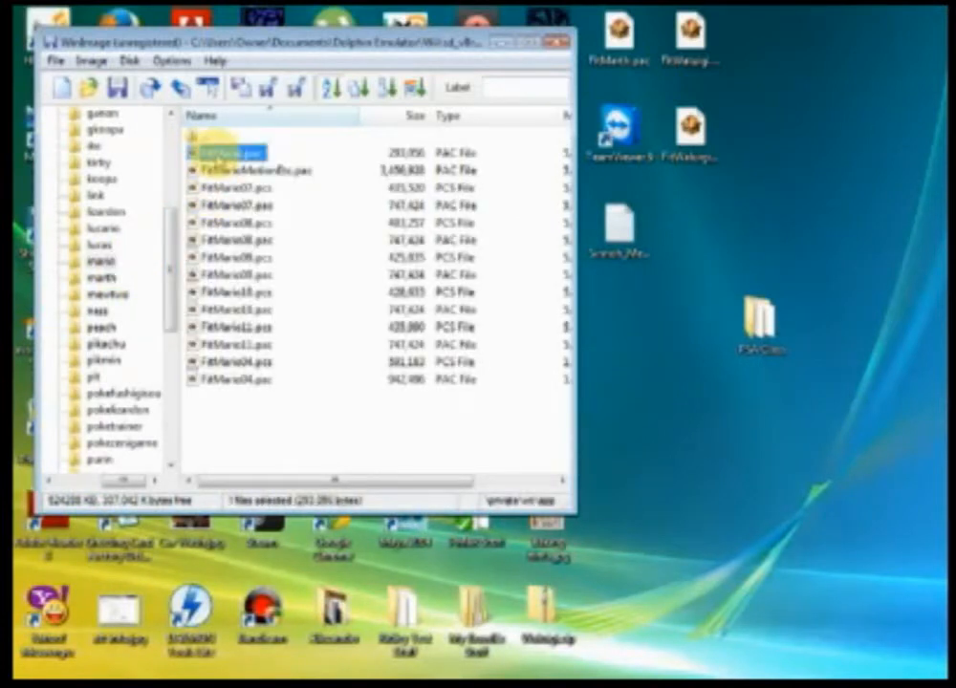
{"action": "left_click", "coordinate": [210, 258]}
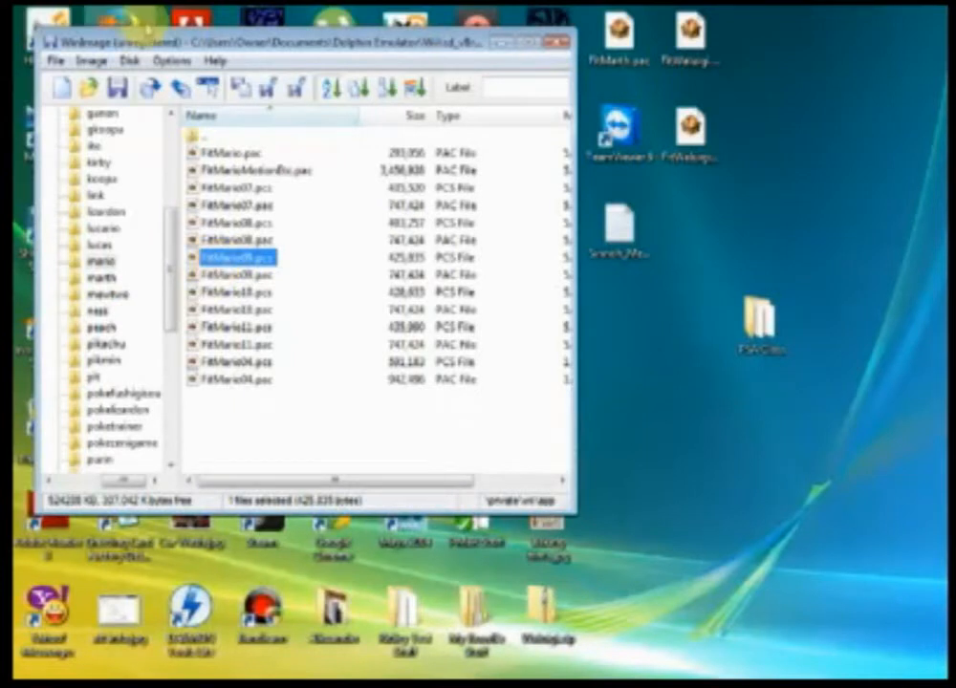
- Extract FitMario.pac and FitMarioMotionEtc.pac from the image to the Desktop, ignoring folders
{"action": "left_click", "coordinate": [244, 151]}
{"action": "left_click", "coordinate": [253, 170], "text": "shift"}
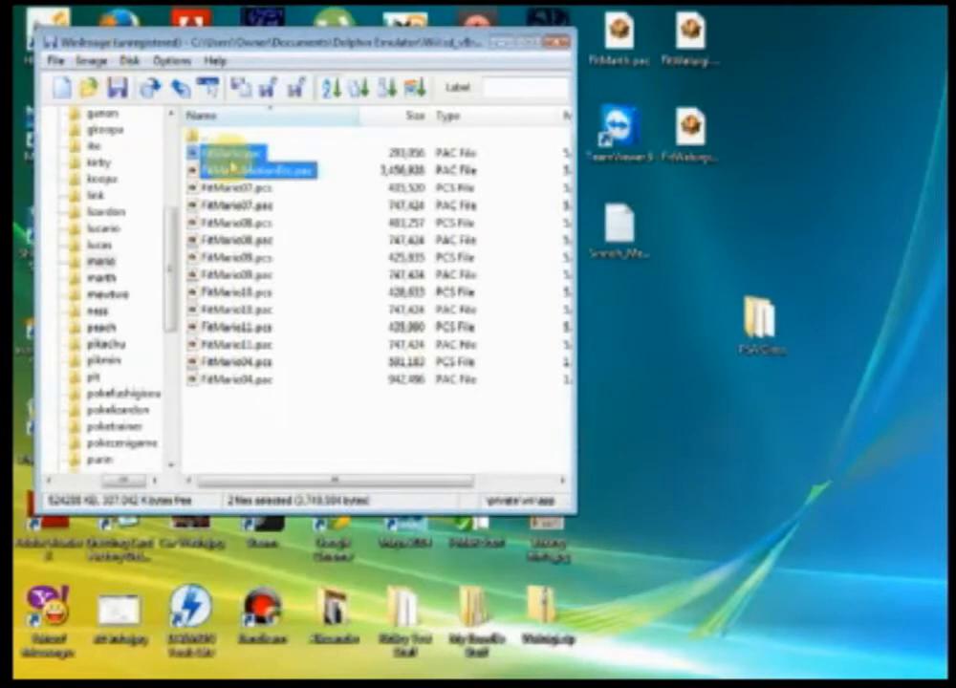
{"action": "right_click", "coordinate": [226, 156]}
{"action": "left_click", "coordinate": [253, 168]}
{"action": "left_click", "coordinate": [241, 151]}
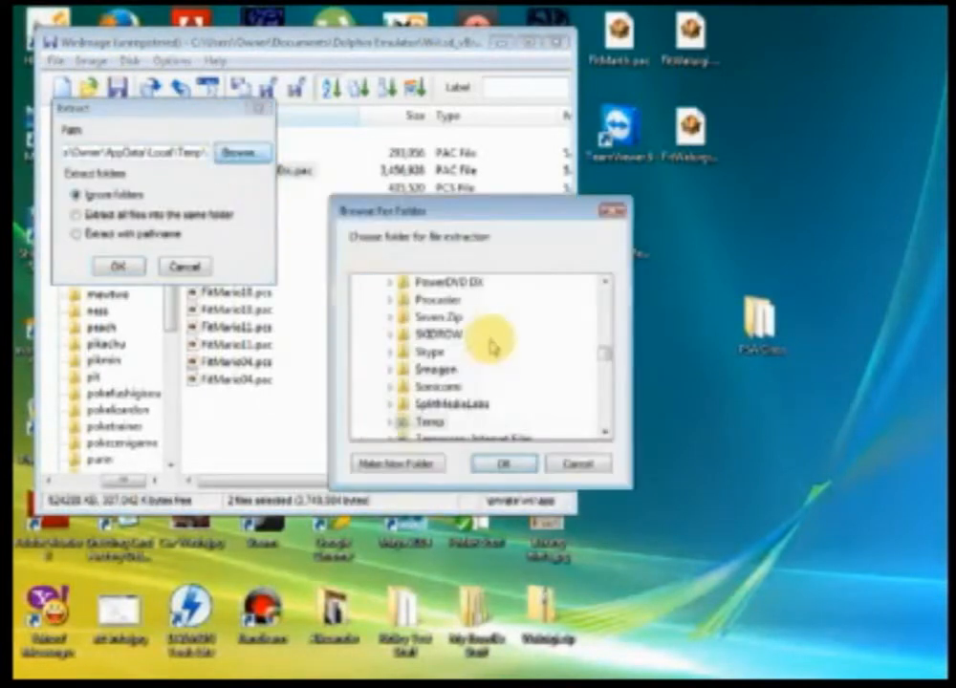
{"action": "left_click_drag", "start_coordinate": [602, 358], "coordinate": [603, 284]}
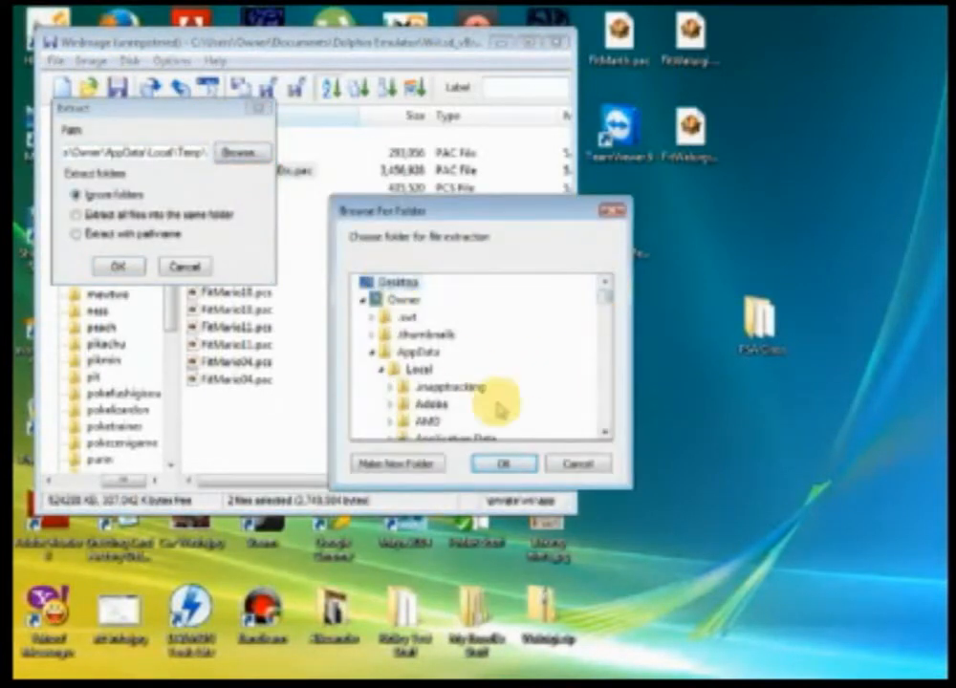
{"action": "left_click", "coordinate": [503, 462]}
{"action": "left_click", "coordinate": [118, 266]}
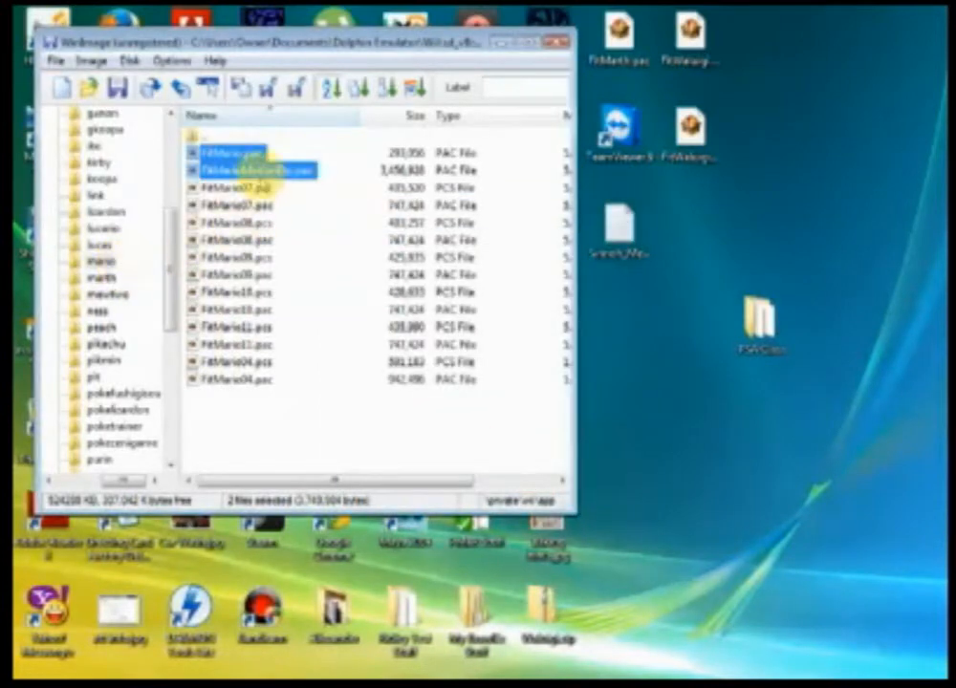
- Delete FitMario.pac and FitMarioMotionEtc.pac from the image's mario folder
{"action": "right_click", "coordinate": [232, 161]}
{"action": "left_click", "coordinate": [277, 194]}
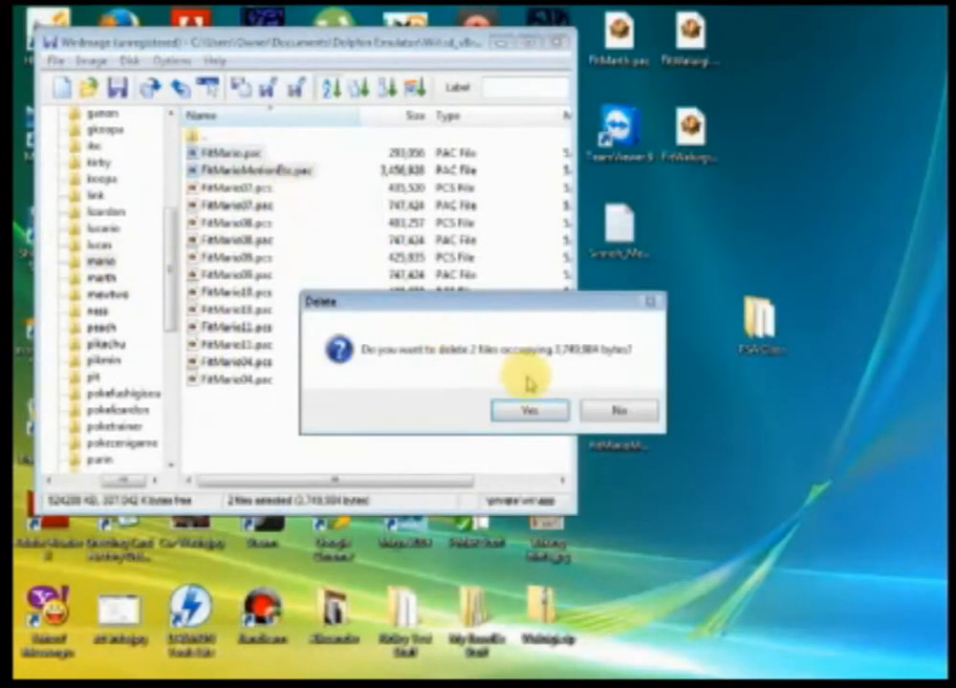
{"action": "left_click", "coordinate": [527, 411]}
- Inject FitMario.pac from the PSA Class folder into the mario folder, and save and close the image
{"action": "left_click", "coordinate": [92, 60]}
{"action": "left_click", "coordinate": [105, 96]}
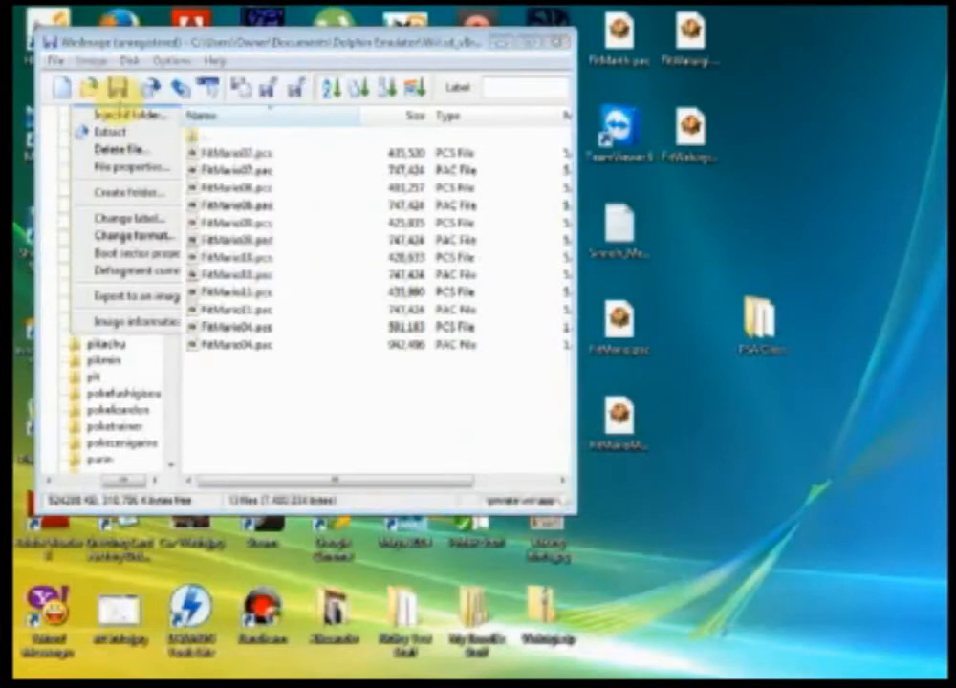
{"action": "left_click", "coordinate": [263, 282]}
{"action": "left_click_drag", "start_coordinate": [729, 304], "coordinate": [726, 385]}
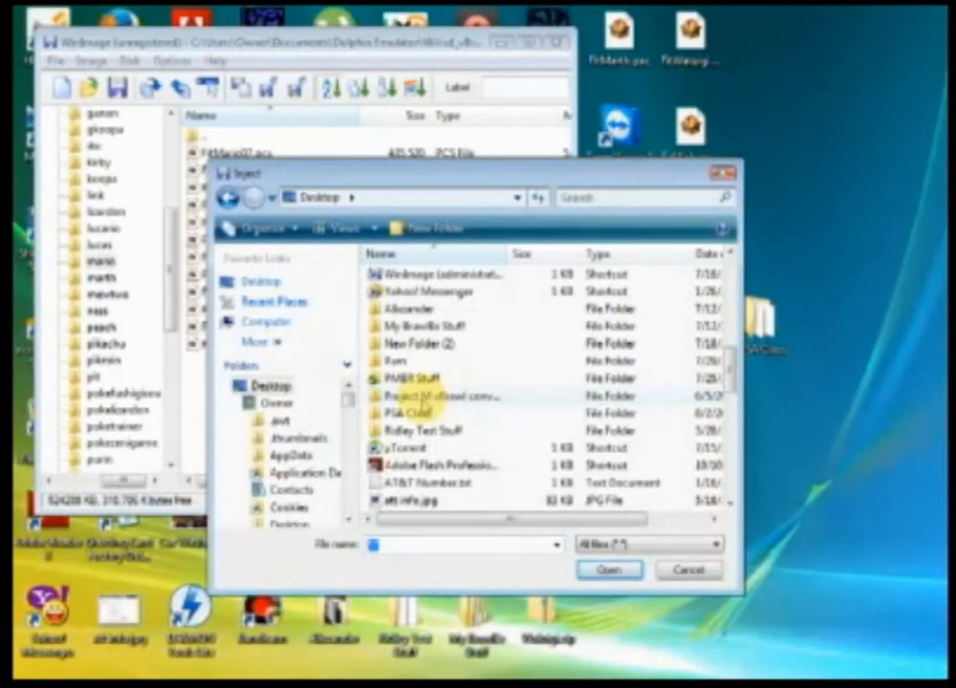
{"action": "double_click", "coordinate": [398, 413]}
{"action": "left_click", "coordinate": [413, 343]}
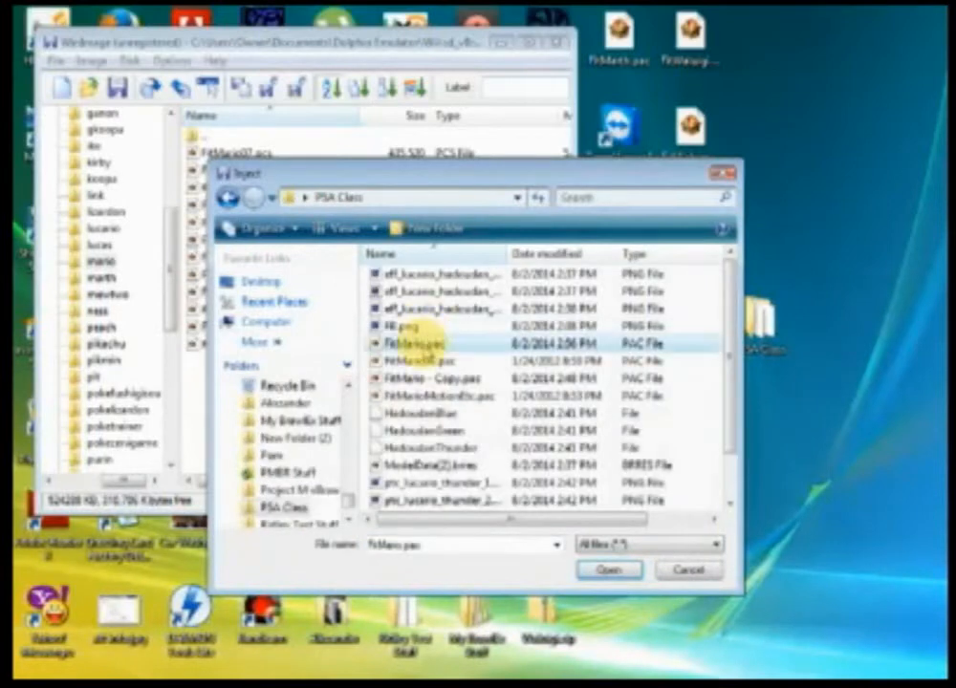
{"action": "double_click", "coordinate": [413, 344]}
{"action": "left_click", "coordinate": [526, 406]}
{"action": "left_click", "coordinate": [118, 88]}
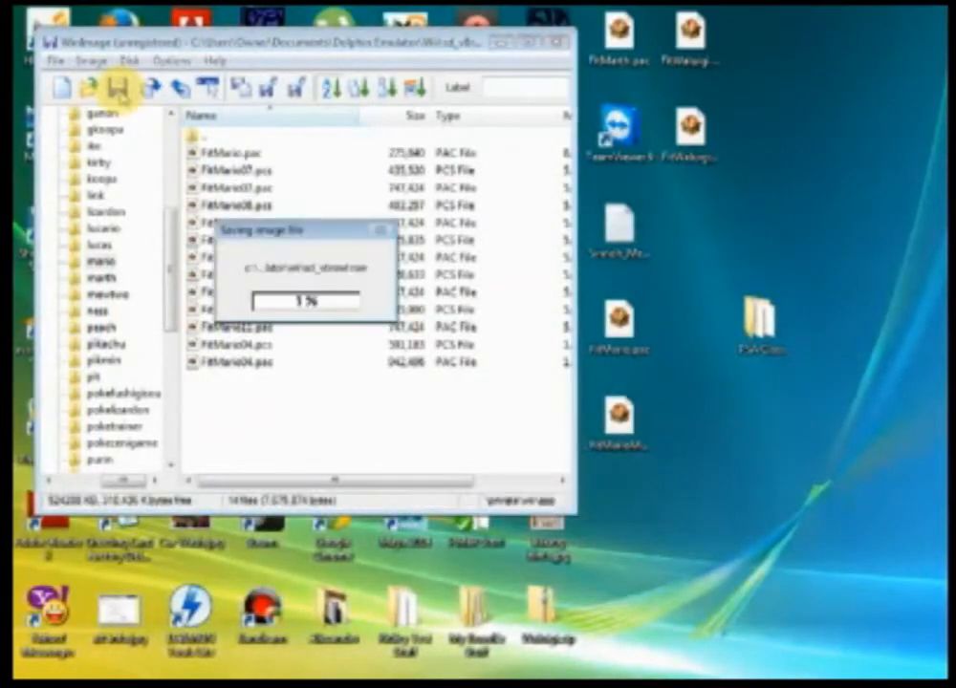
{"action": "left_click", "coordinate": [557, 42]}
- Open the Wii folder of Dolphin Emulator inside Documents in Windows Explorer
{"action": "key", "text": "super"}
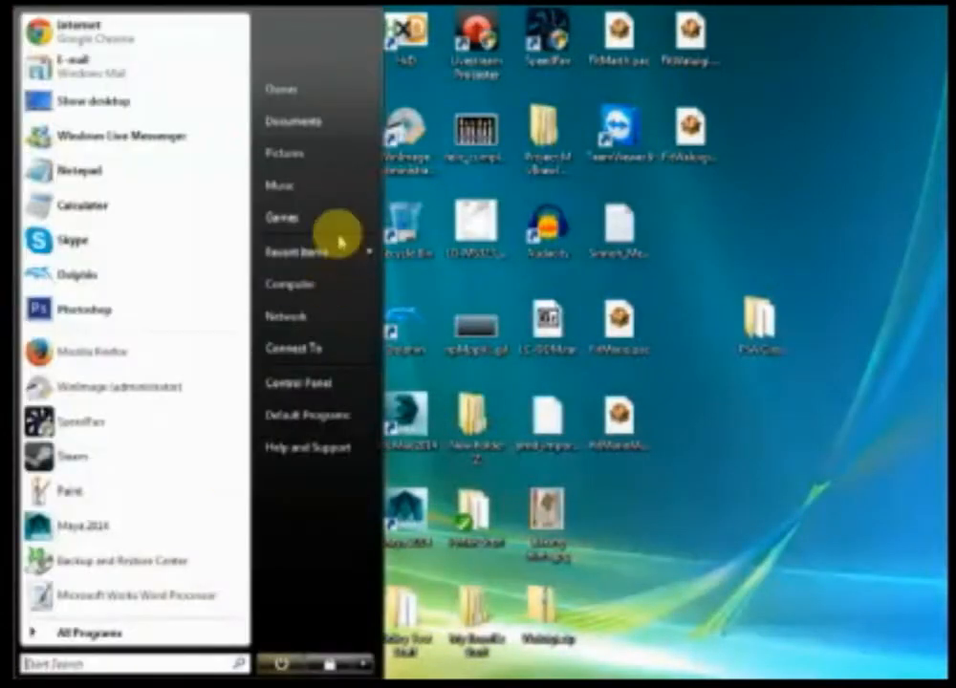
{"action": "left_click", "coordinate": [320, 119]}
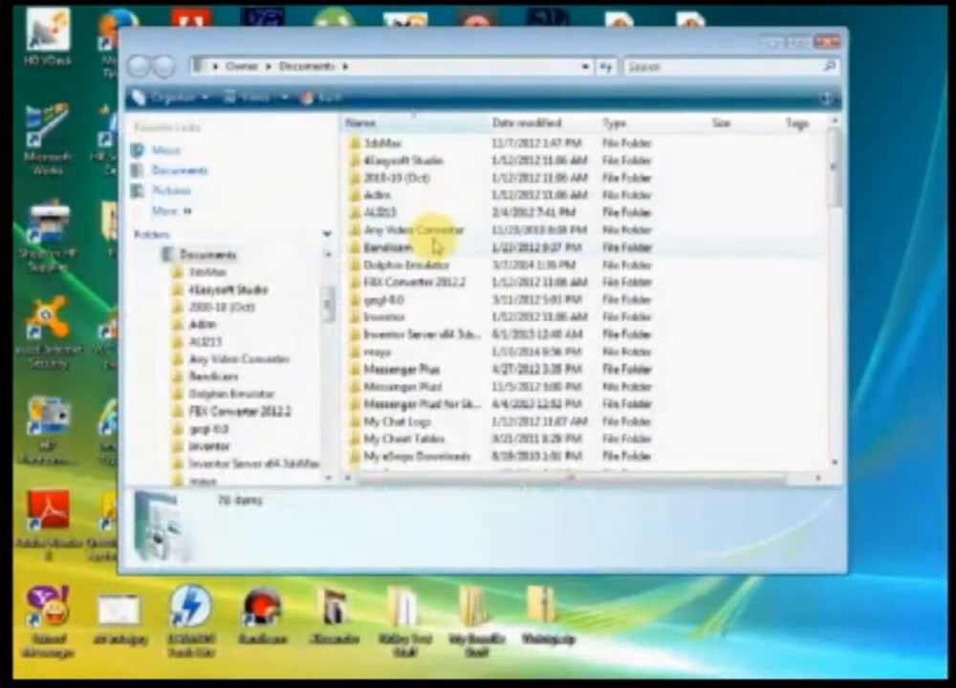
{"action": "left_click", "coordinate": [420, 265]}
{"action": "double_click", "coordinate": [420, 266]}
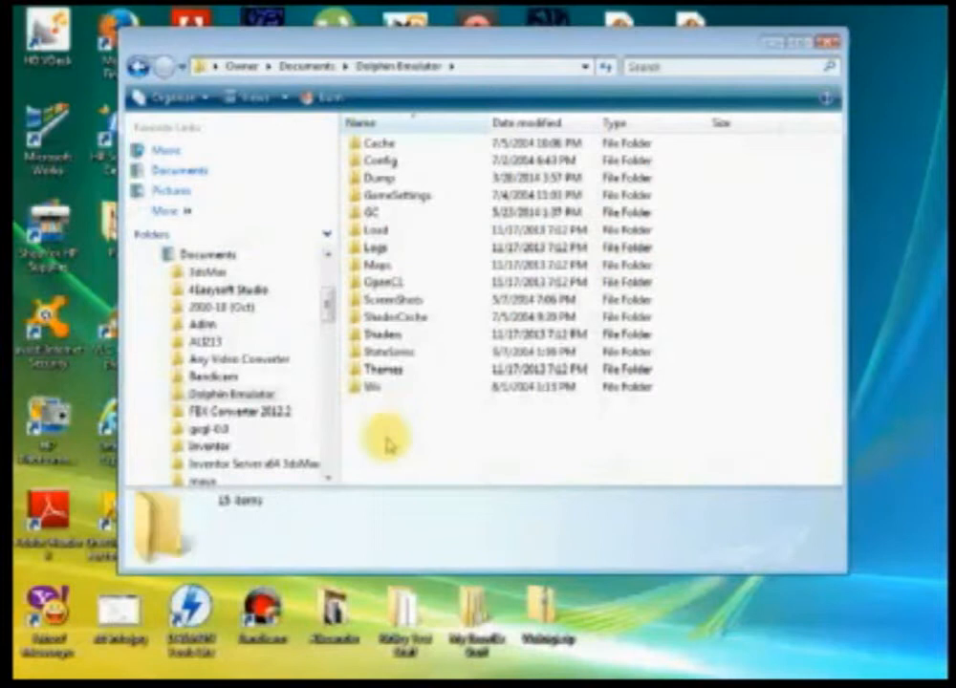
{"action": "double_click", "coordinate": [375, 387]}
- Rename the file sd.raw as sd_PM.raw
{"action": "right_click", "coordinate": [387, 299]}
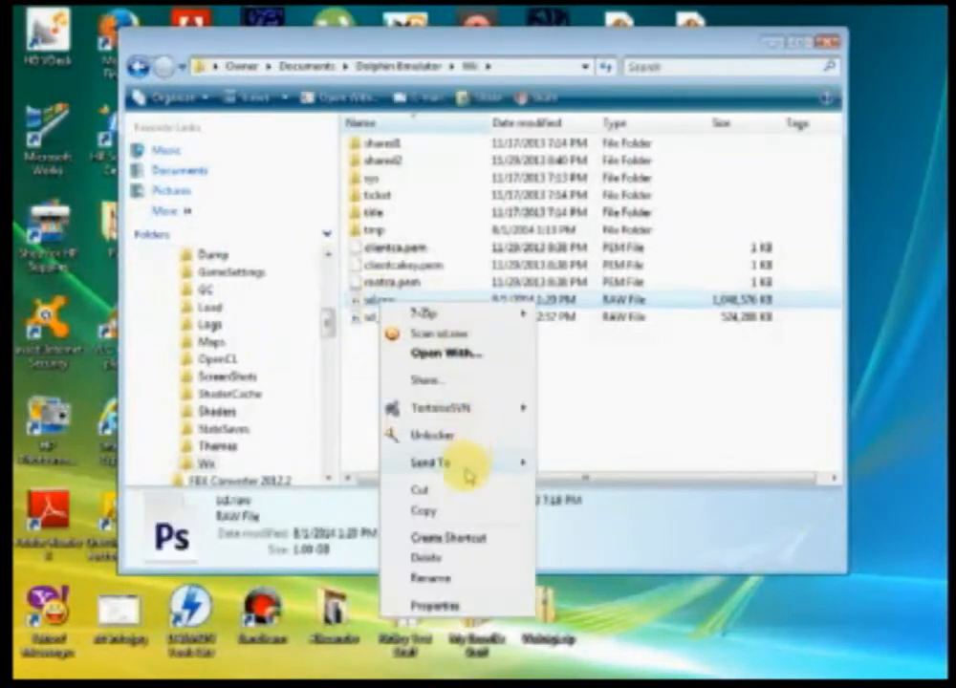
{"action": "left_click", "coordinate": [439, 573]}
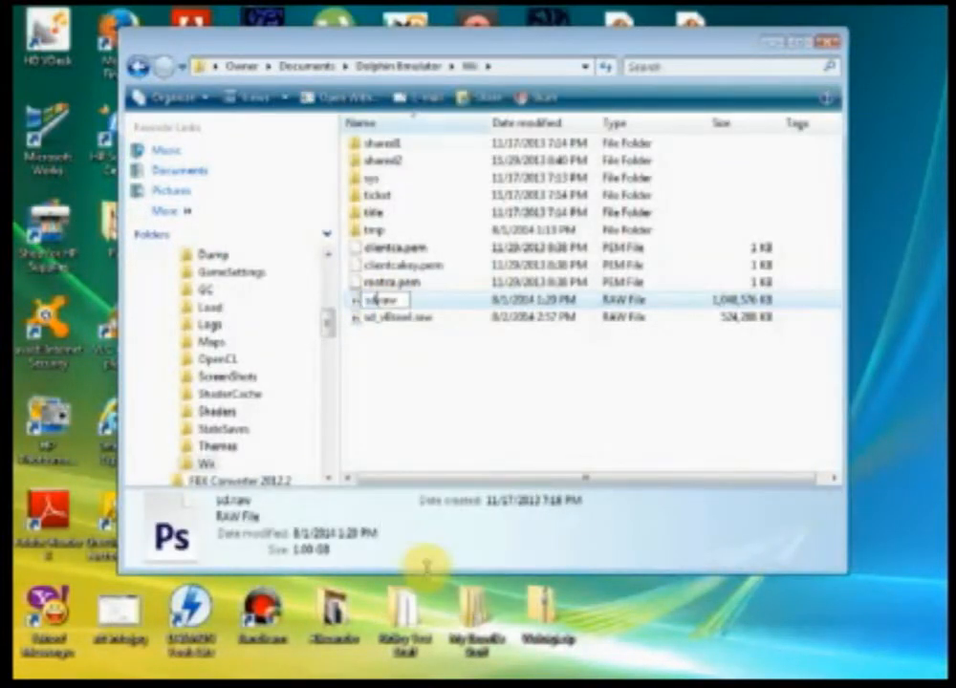
{"action": "type", "text": "_PM"}
{"action": "left_click", "coordinate": [437, 398]}
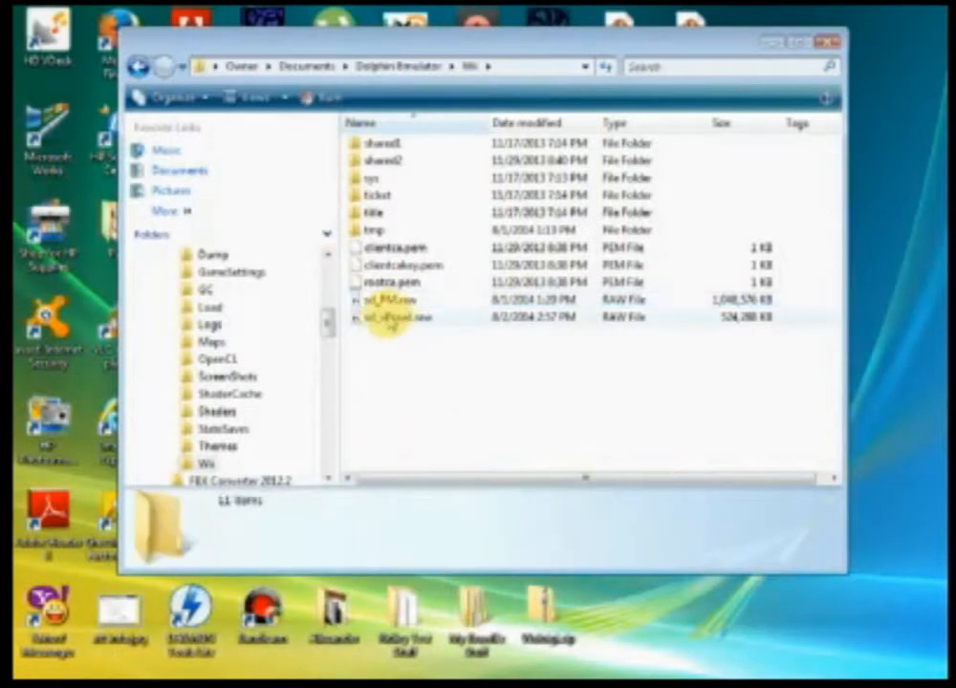
- Rename the file sd_vBrawl.raw as sd.raw
{"action": "right_click", "coordinate": [386, 318]}
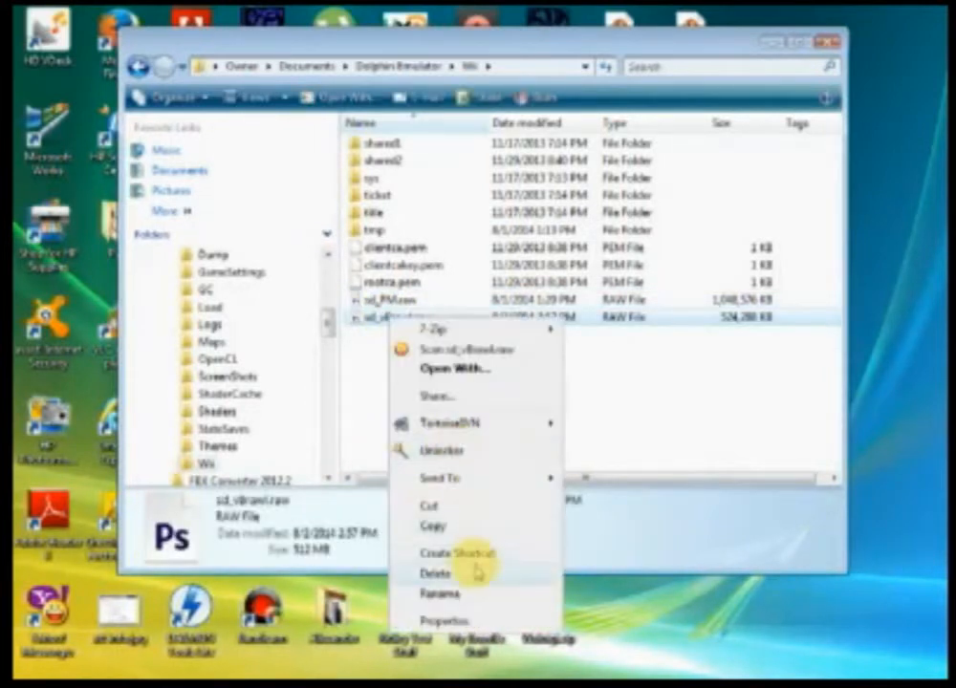
{"action": "left_click", "coordinate": [449, 584]}
{"action": "key", "text": "BackSpace"}
{"action": "key", "text": "BackSpace"}
{"action": "key", "text": "BackSpace"}
{"action": "key", "text": "BackSpace"}
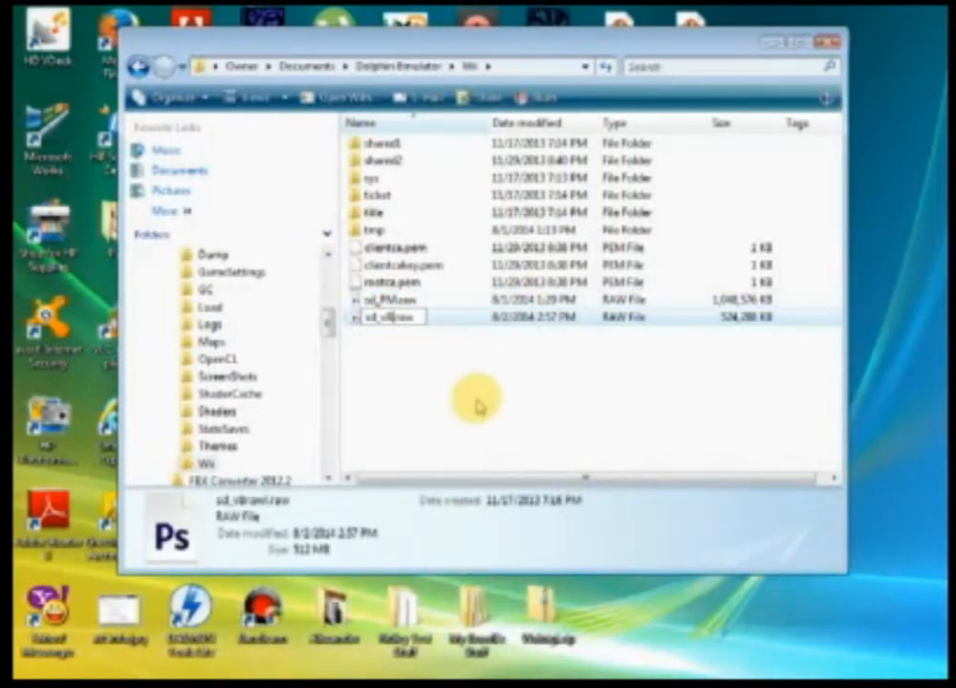
{"action": "left_click", "coordinate": [476, 407]}
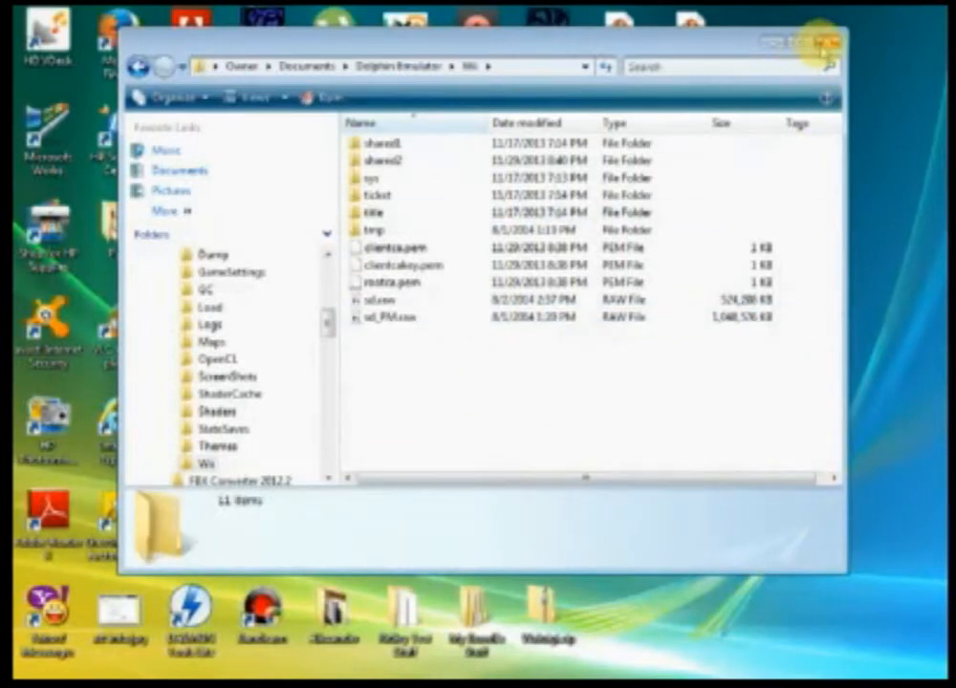
- Close the Wii folder, start Dolphin from the desktop and load the Gecko launcher in it
{"action": "left_click", "coordinate": [826, 43]}
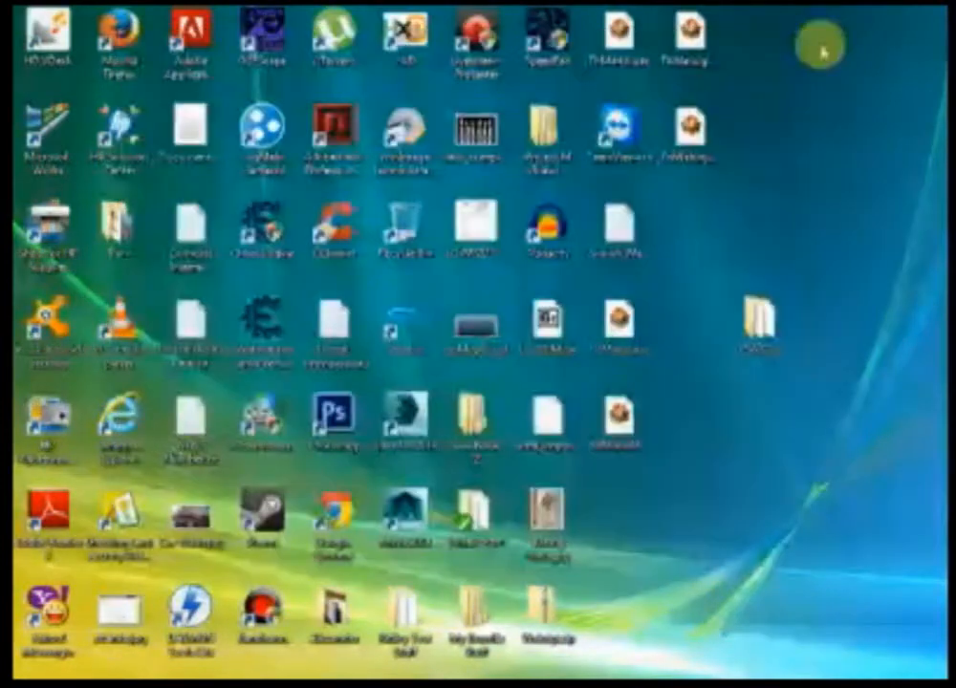
{"action": "left_click", "coordinate": [429, 347]}
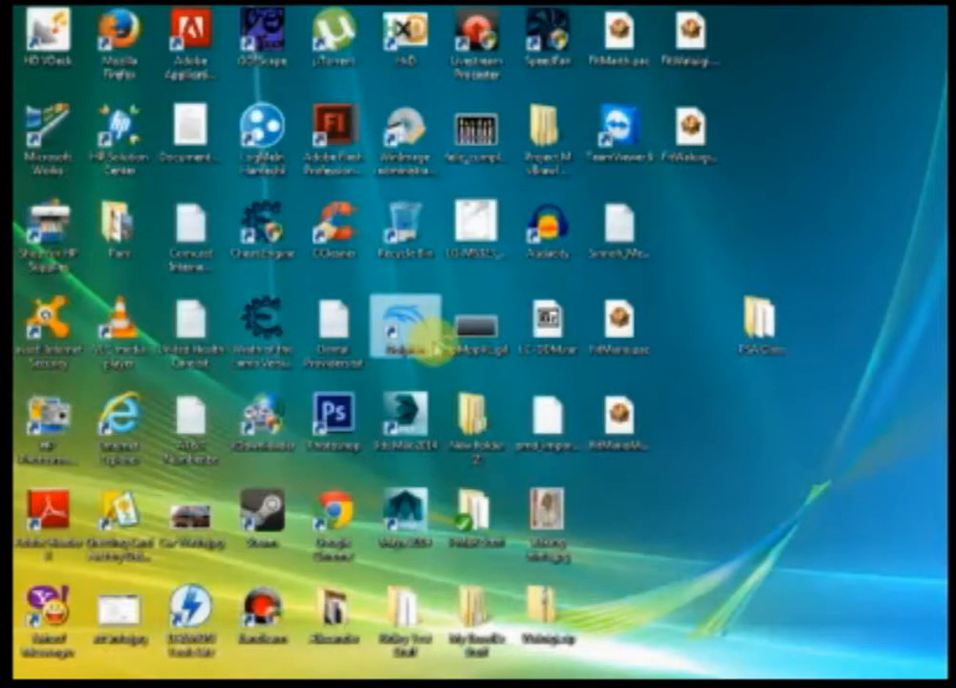
{"action": "double_click", "coordinate": [431, 342]}
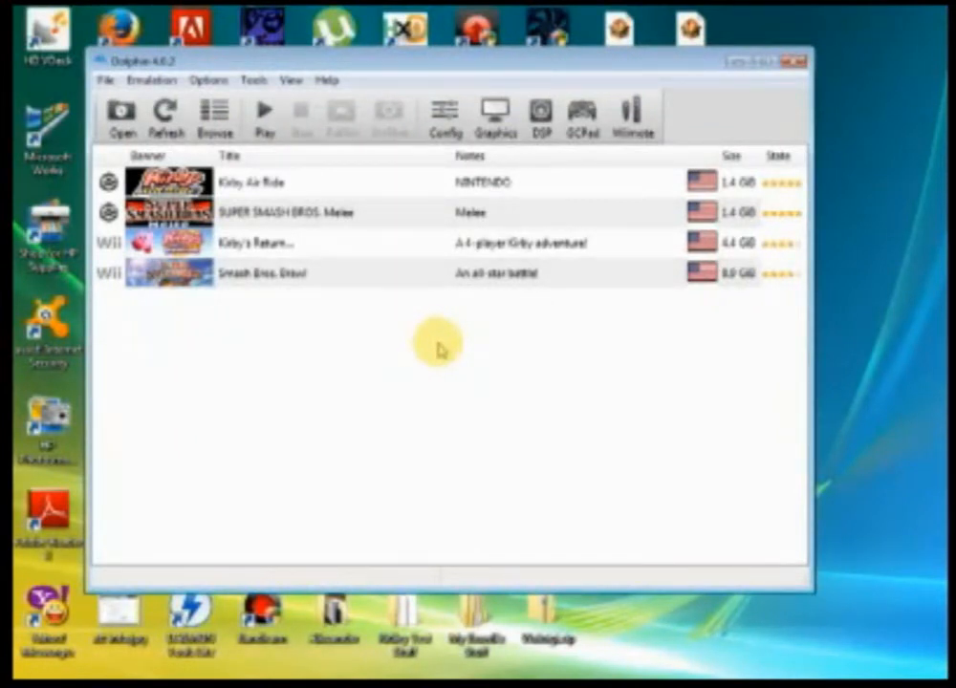
{"action": "left_click", "coordinate": [122, 113]}
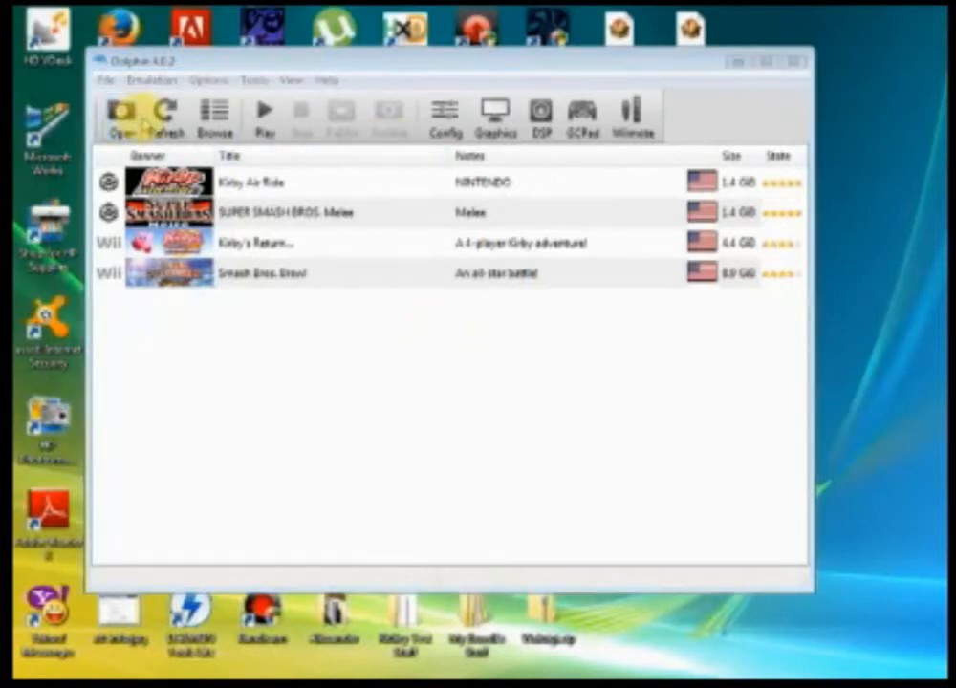
{"action": "double_click", "coordinate": [279, 207]}
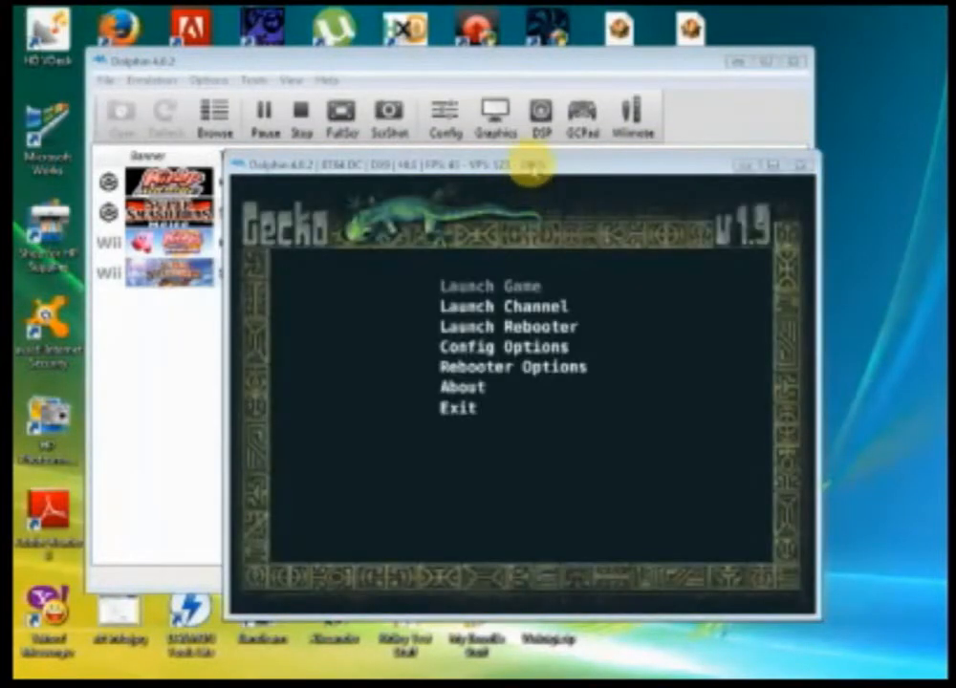
- Reposition the emulation window and launch the game from the Gecko 1.9 launcher
{"action": "left_click_drag", "start_coordinate": [530, 169], "coordinate": [519, 156]}
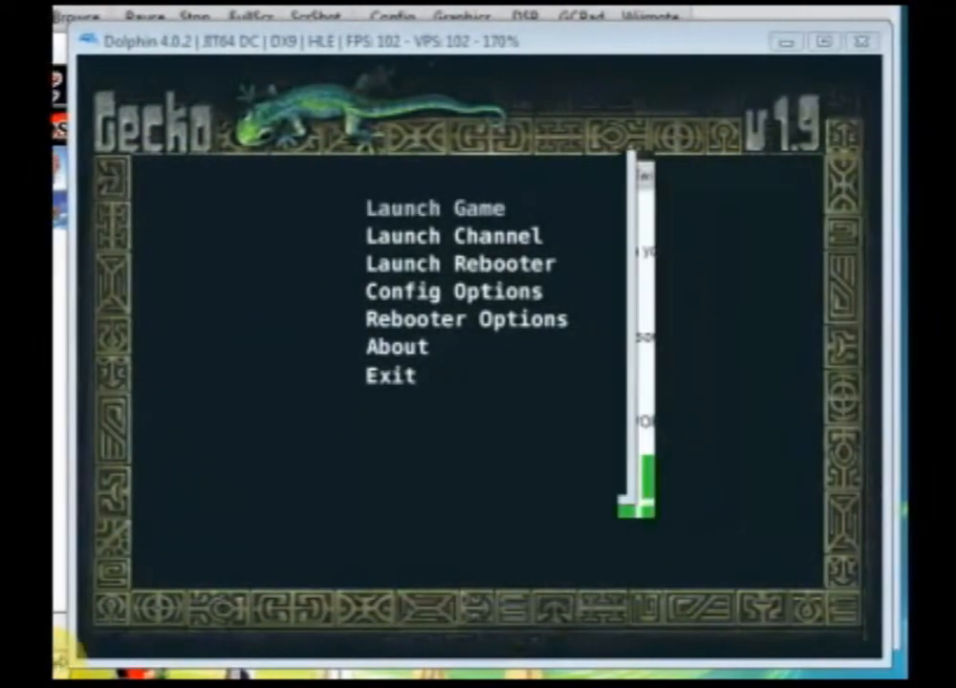
{"action": "left_click", "coordinate": [275, 499]}
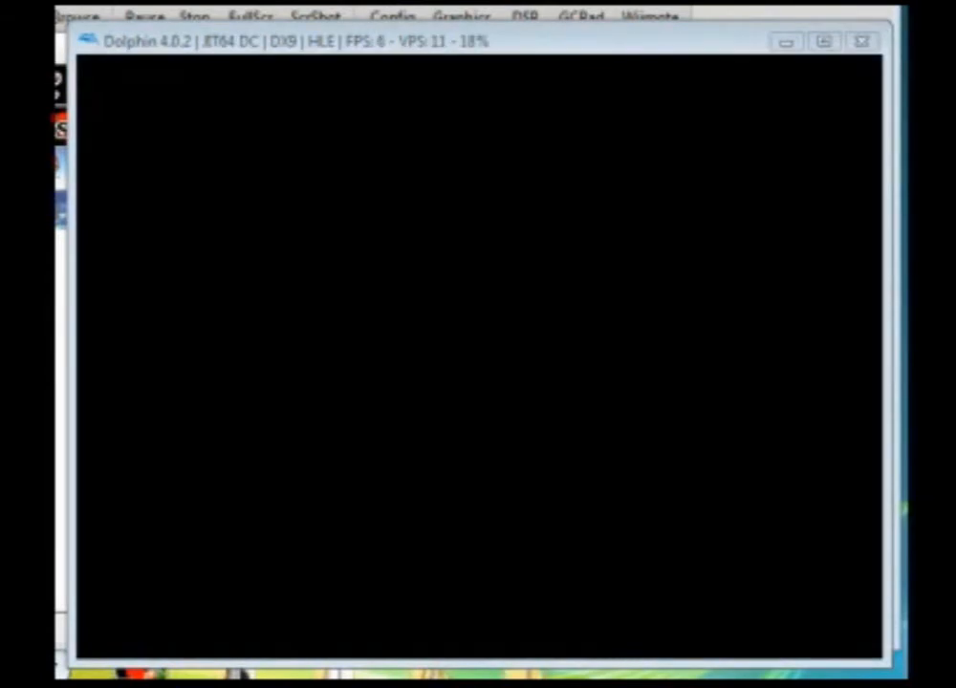
{"action": "left_click", "coordinate": [701, 497]}
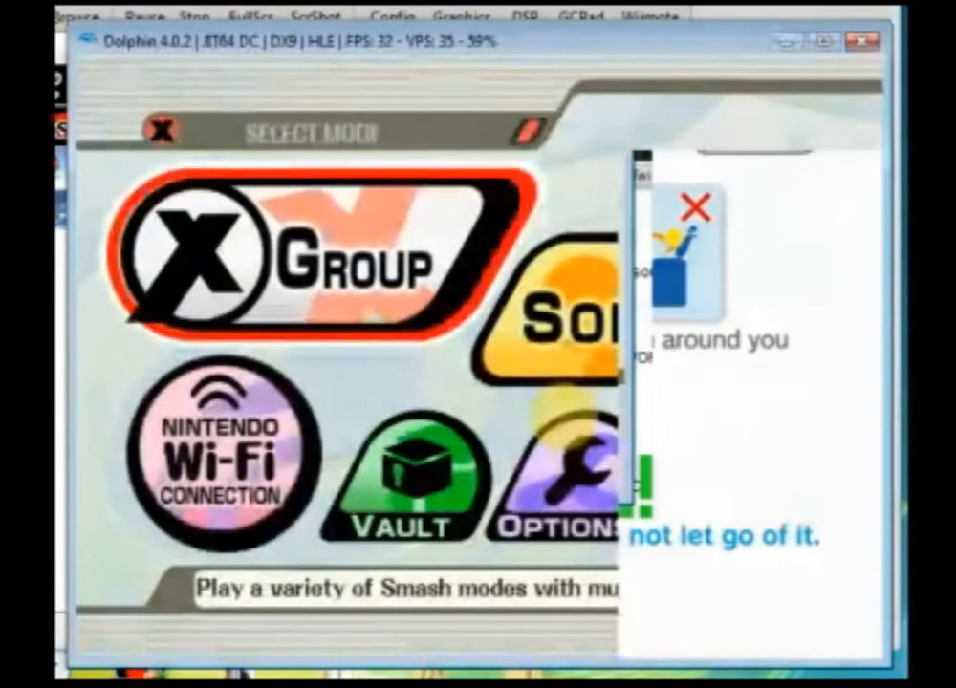
- Enter Training mode from the game's Solo section
{"action": "key", "text": "Right"}
{"action": "key", "text": "x"}
{"action": "key", "text": "Down"}
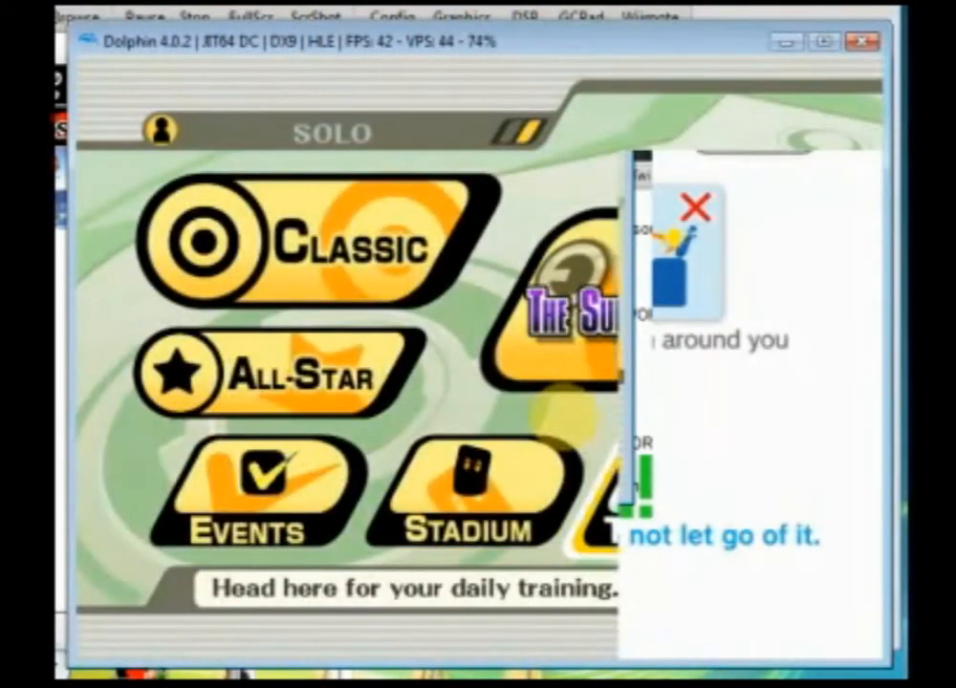
{"action": "key", "text": "x"}
- Choose Mario for Player 1 in Training and proceed to stage selection
{"action": "key", "text": "Right"}
{"action": "key", "text": "Up"}
{"action": "key", "text": "Left"}
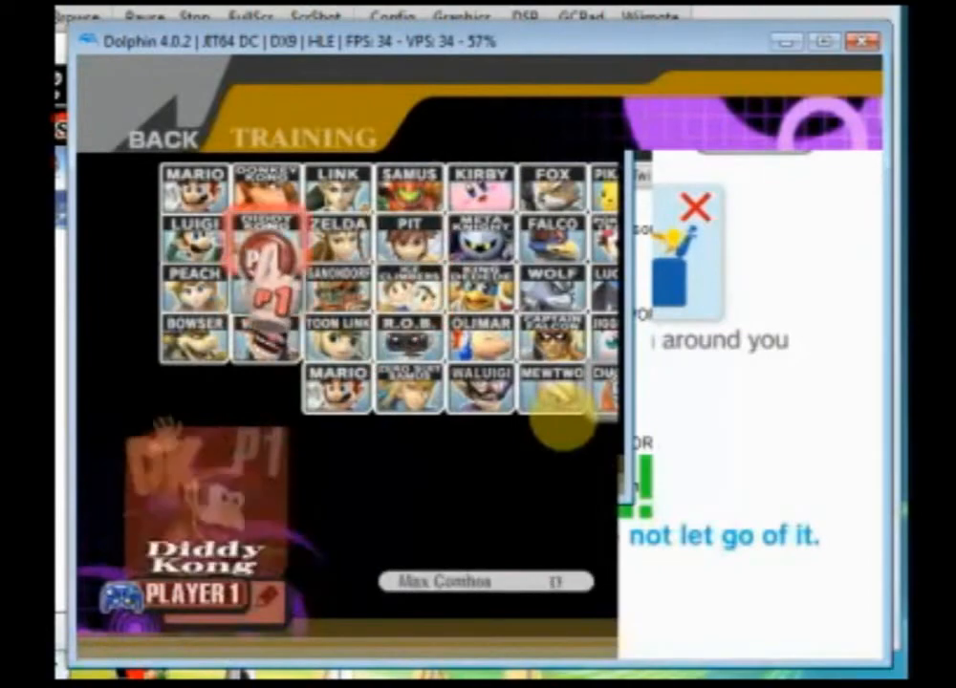
{"action": "key", "text": "Up"}
{"action": "key", "text": "x"}
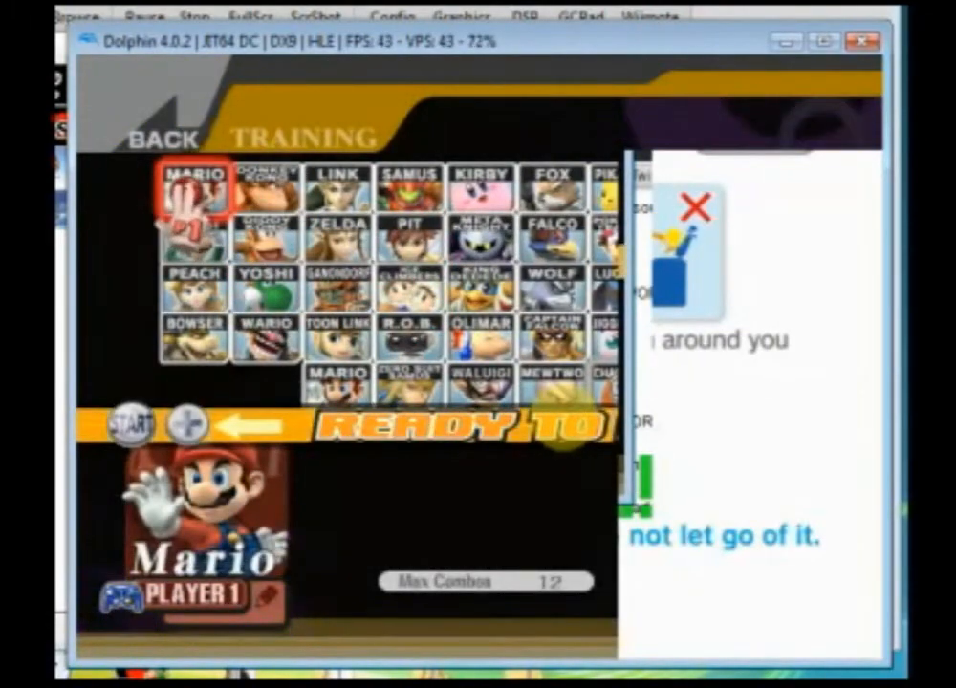
{"action": "key", "text": "Return"}
{"action": "key", "text": "x"}
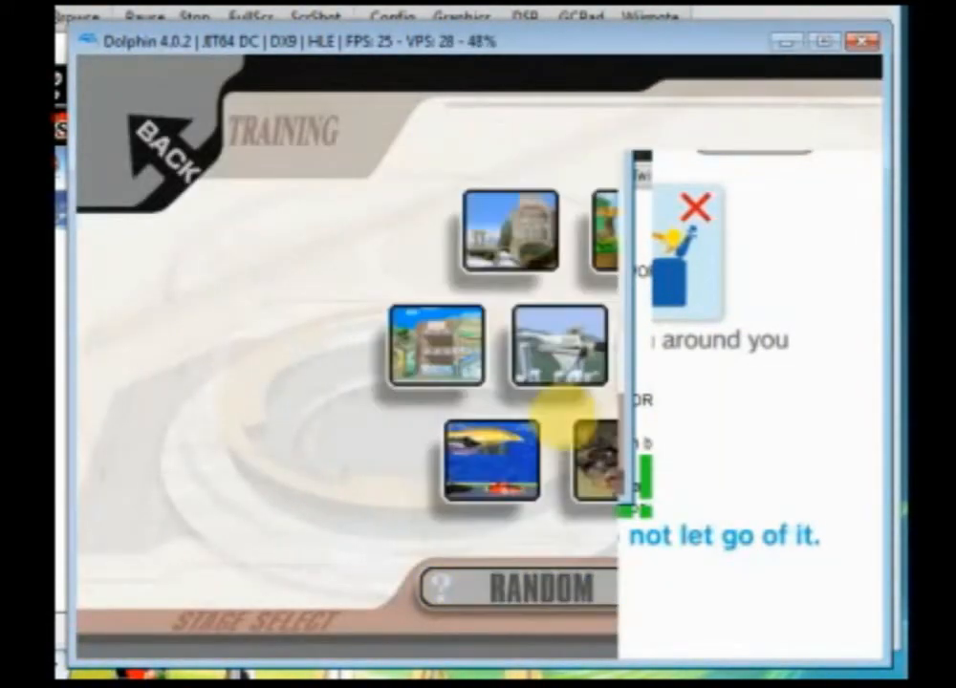
- Select a training stage and start the session against Charizard
{"action": "key", "text": "Left"}
{"action": "key", "text": "Right"}
{"action": "key", "text": "x"}
{"action": "key", "text": "Left"}
{"action": "key", "text": "Up"}
{"action": "key", "text": "x"}
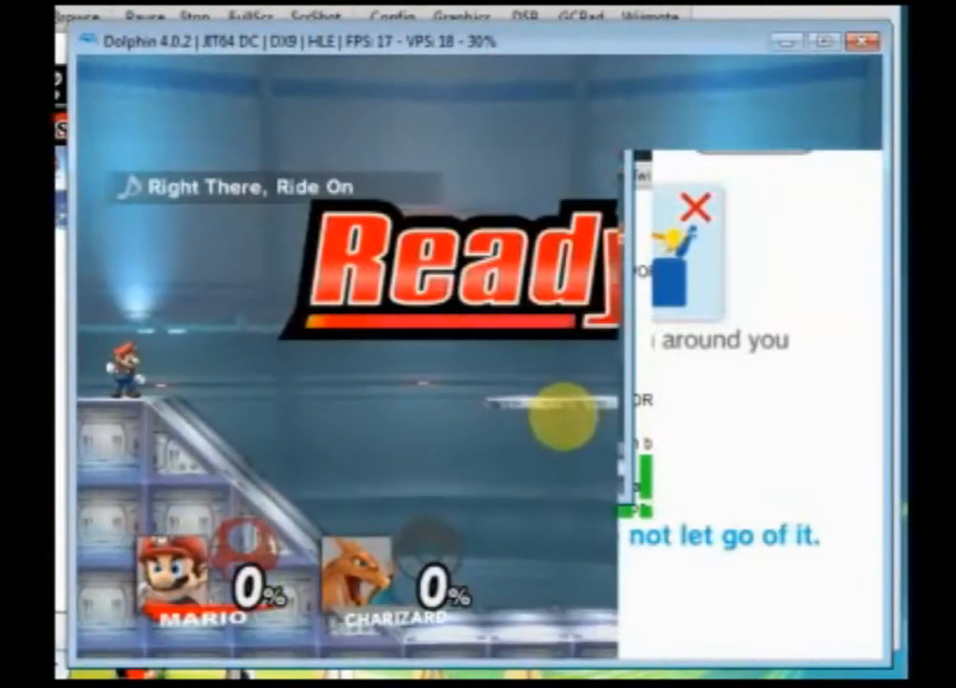
- Bring Mario down to the flat floor and test his attack effect with the training Camera set to Zoom
{"action": "key", "text": "Right"}
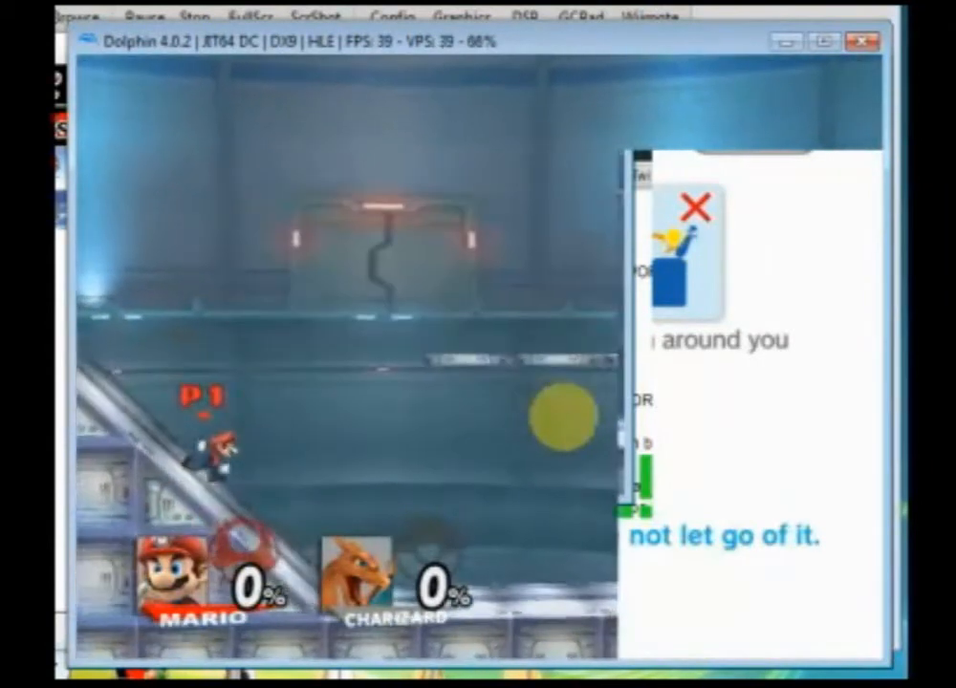
{"action": "key", "text": "z"}
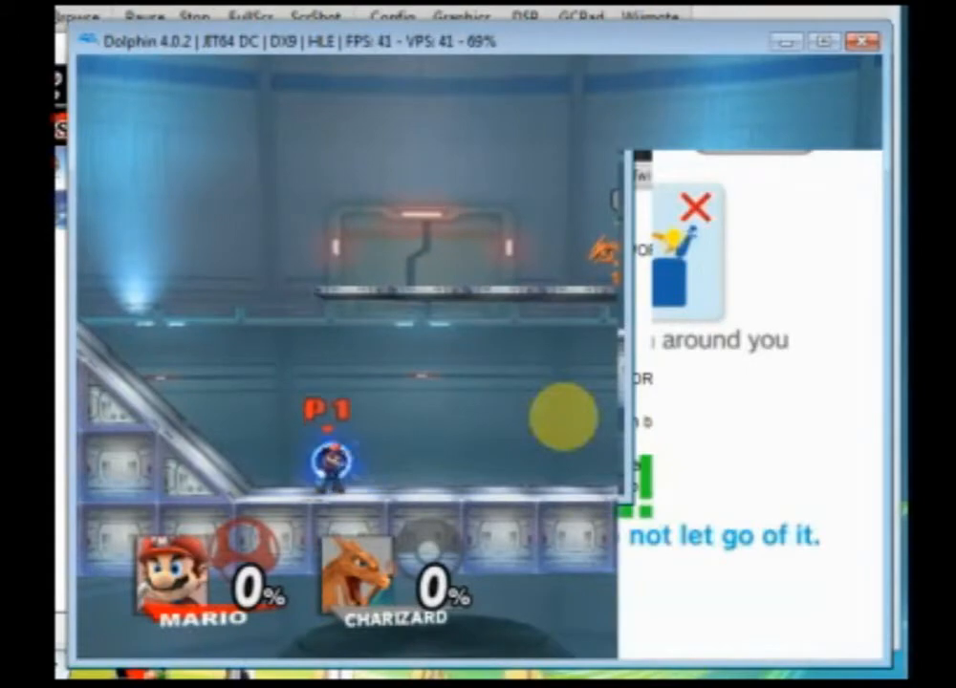
{"action": "key", "text": "Return"}
{"action": "key", "text": "Up"}
{"action": "key", "text": "Up"}
{"action": "key", "text": "Up"}
{"action": "key", "text": "Right"}
{"action": "key", "text": "Return"}
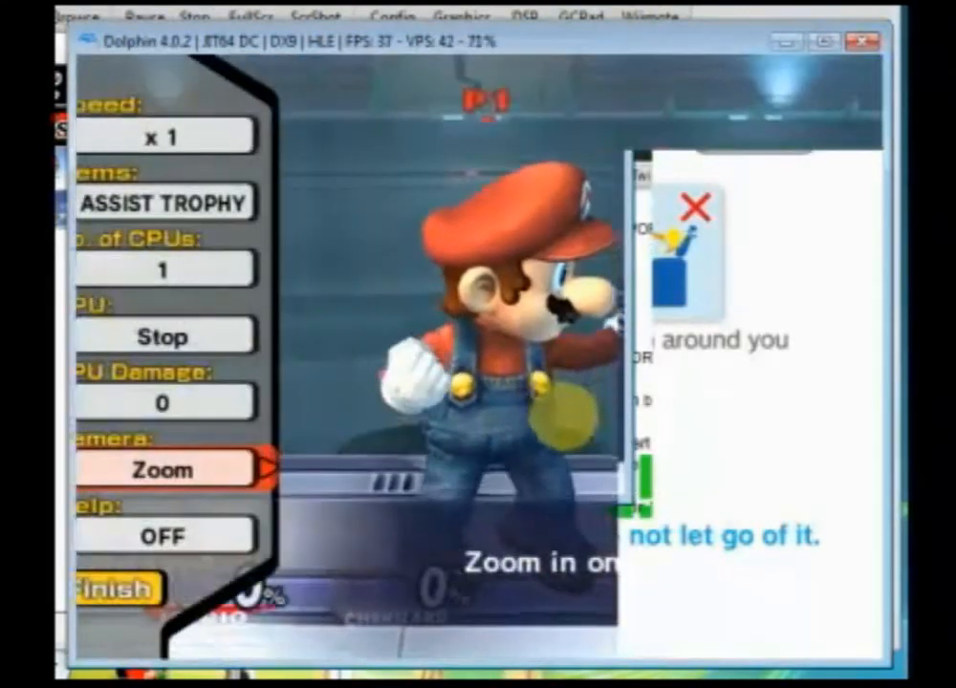
{"action": "key", "text": "z"}
{"action": "key", "text": "z"}
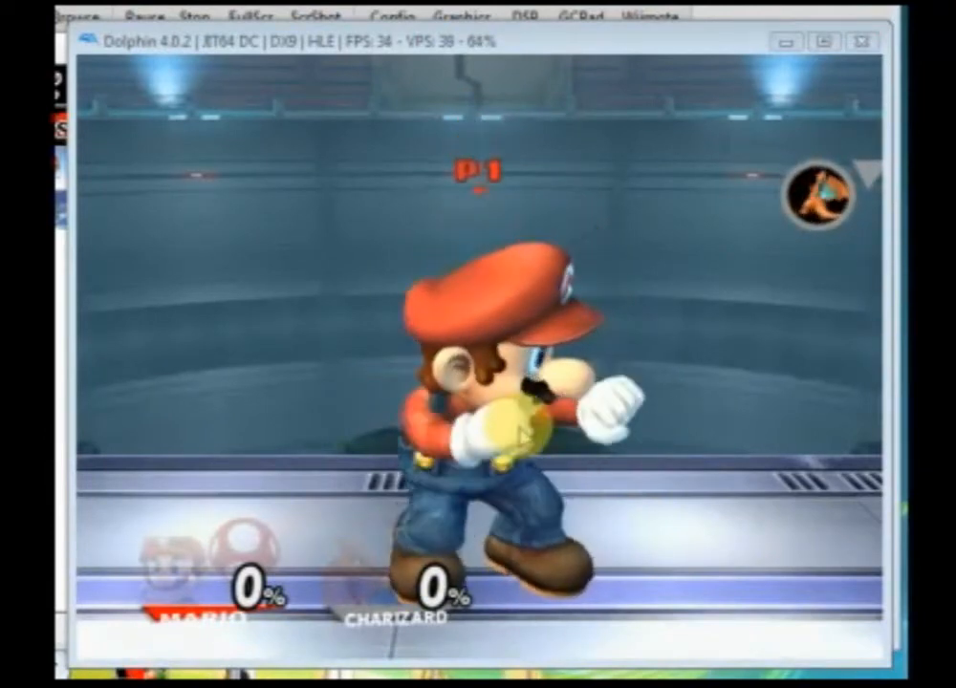
- Leave Training and open the character selection for a Group Brawl
{"action": "left_click", "coordinate": [495, 401]}
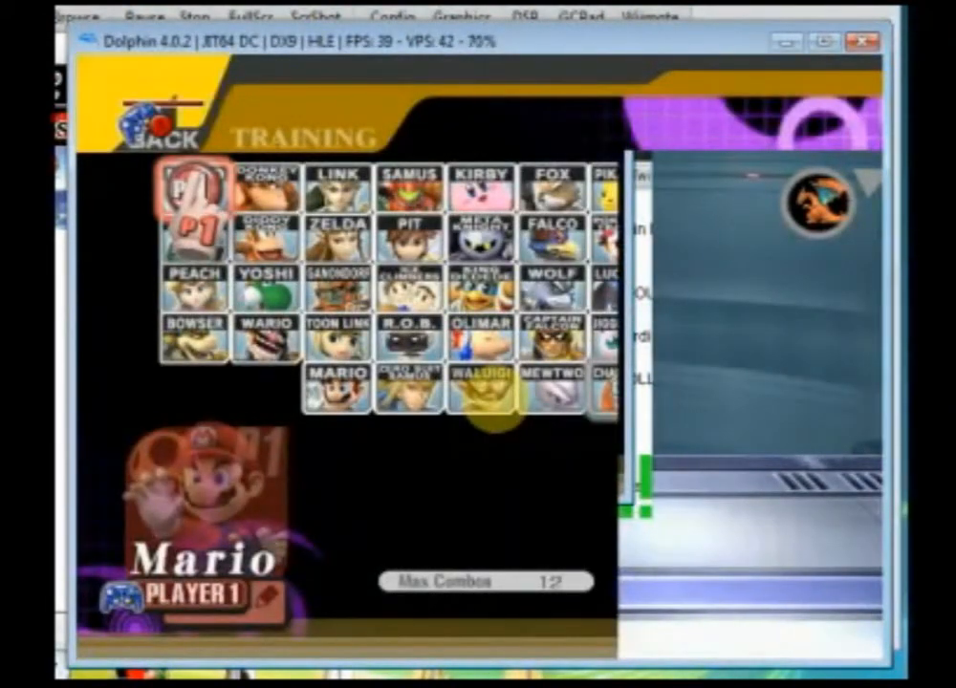
{"action": "key", "text": "z"}
{"action": "key", "text": "z"}
{"action": "key", "text": "Left"}
{"action": "key", "text": "x"}
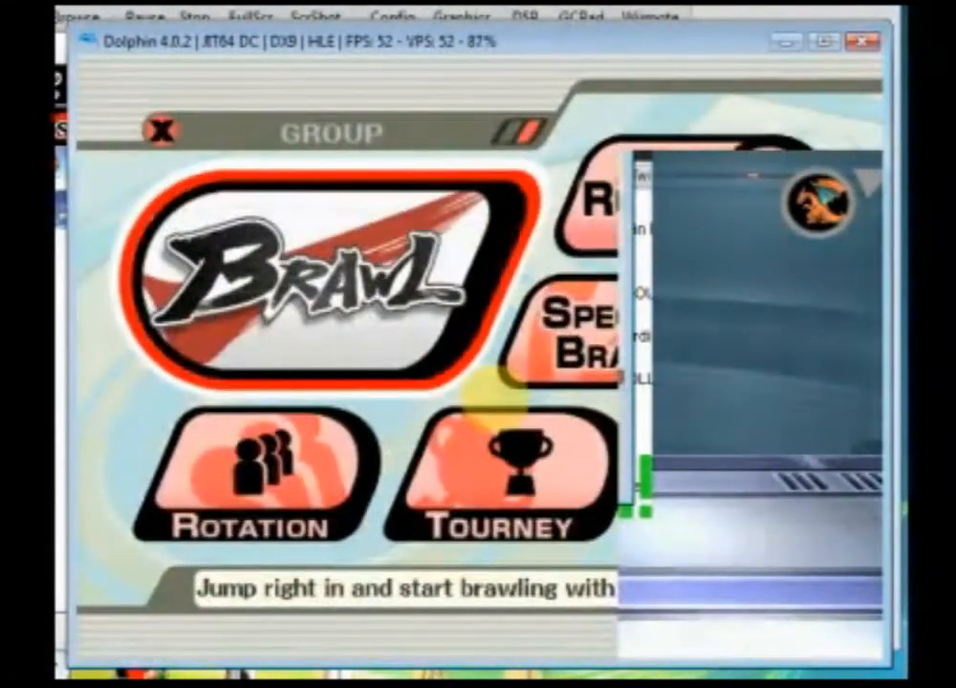
{"action": "key", "text": "x"}
- Choose Mario for Player 1 in the 2-minute Brawl and proceed to stage selection
{"action": "key", "text": "Up"}
{"action": "key", "text": "Left"}
{"action": "key", "text": "x"}
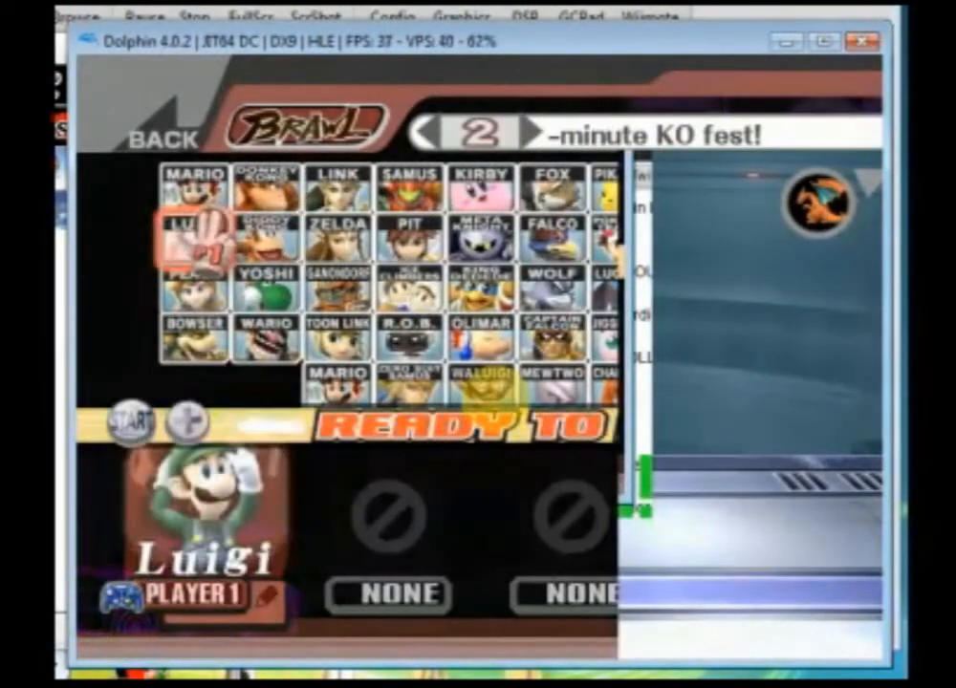
{"action": "key", "text": "z"}
{"action": "key", "text": "Up"}
{"action": "key", "text": "x"}
{"action": "key", "text": "Return"}
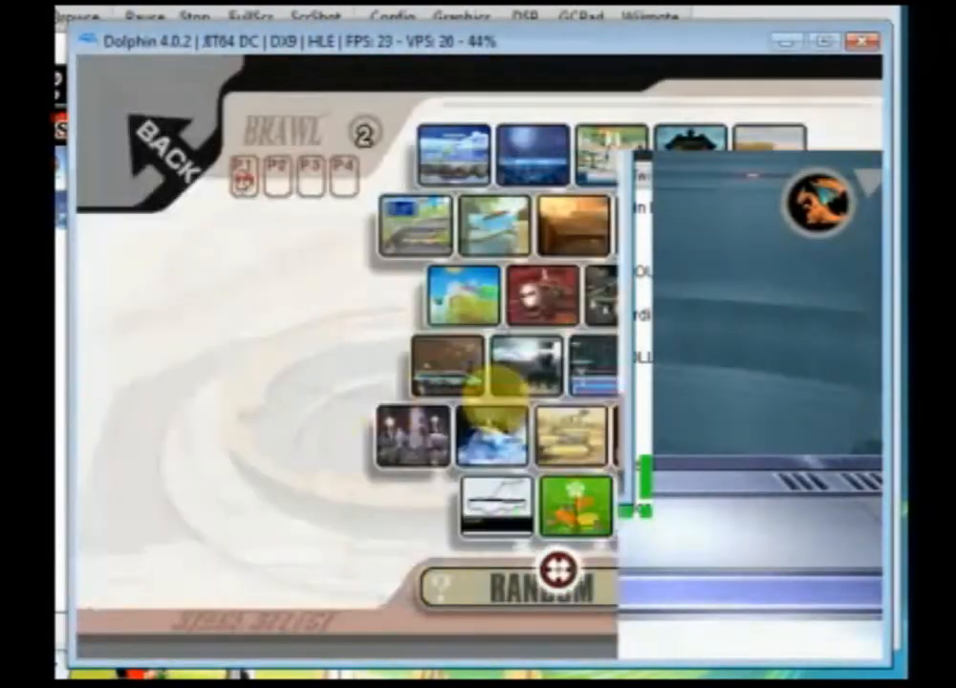
- Switch to another page of stages, pick one and start the Brawl with Mario
{"action": "key", "text": "c"}
{"action": "key", "text": "c"}
{"action": "key", "text": "Up"}
{"action": "key", "text": "x"}
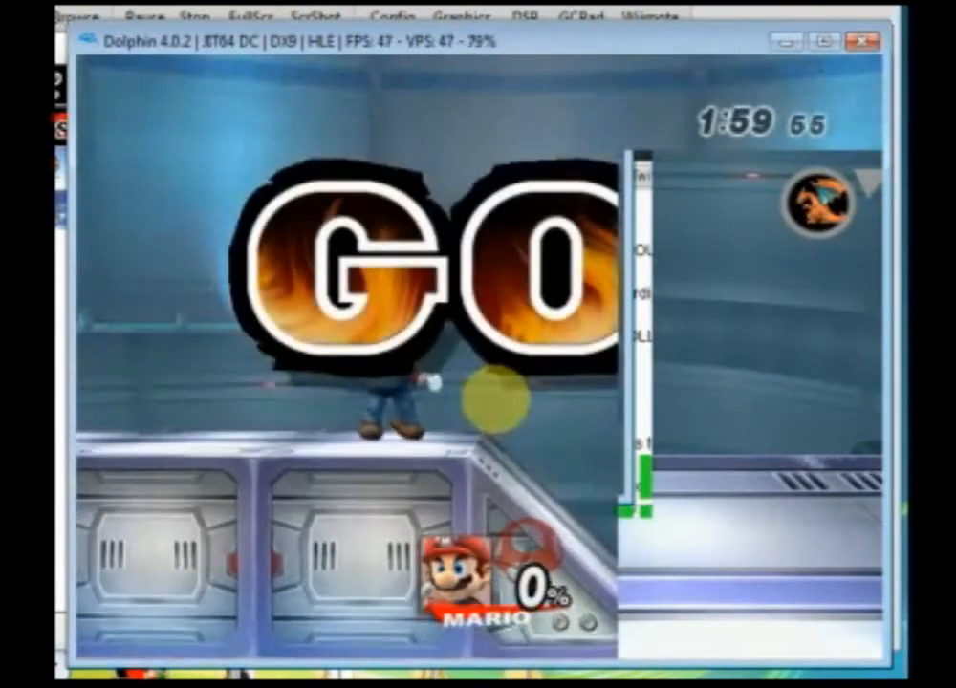
- Pause the match during Mario's attack and examine the imported effect up close from several camera angles
{"action": "key", "text": "Return"}
{"action": "key", "text": "Right"}
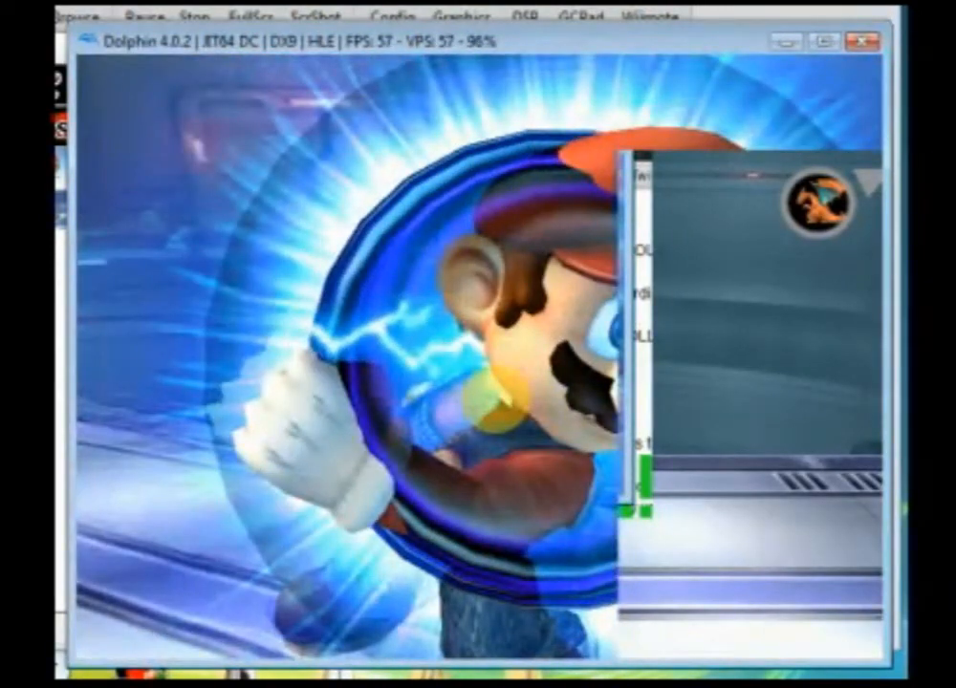
{"action": "key", "text": "Left"}
{"action": "key", "text": "Right"}
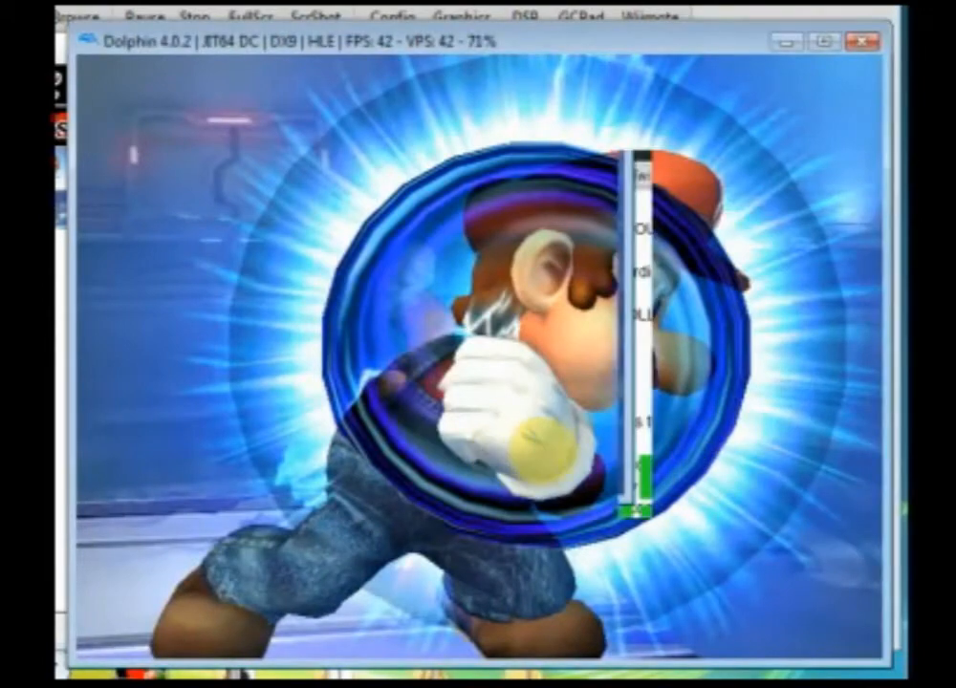
{"action": "left_click", "coordinate": [542, 448]}
{"action": "key", "text": "Right"}
{"action": "key", "text": "Left"}
{"action": "key", "text": "Right"}
- End the match, leave the results, and close the game window and Dolphin
{"action": "key", "text": "c"}
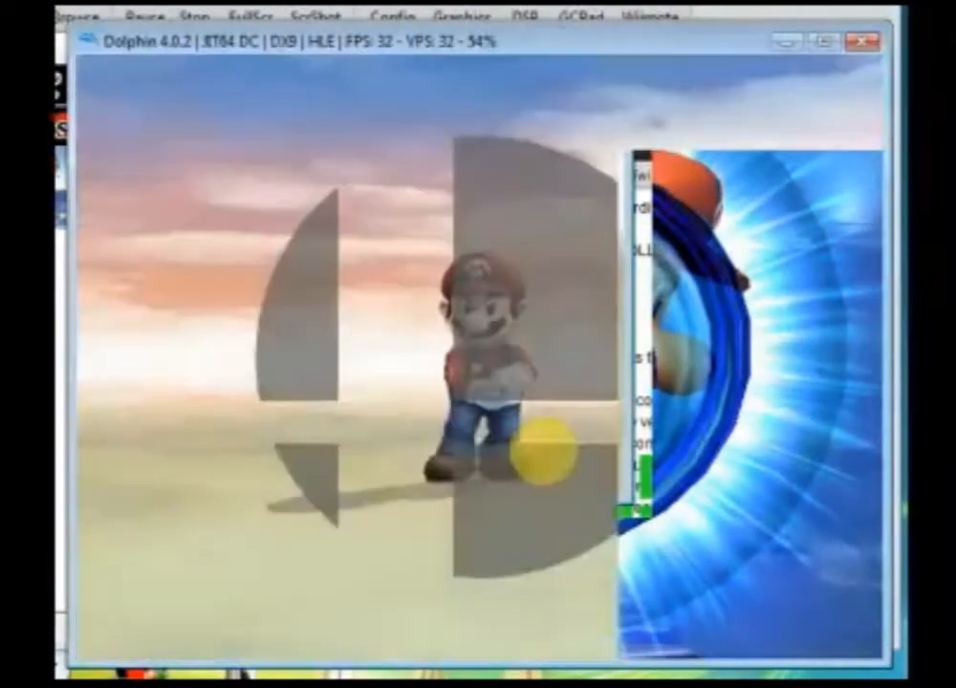
{"action": "key", "text": "Return"}
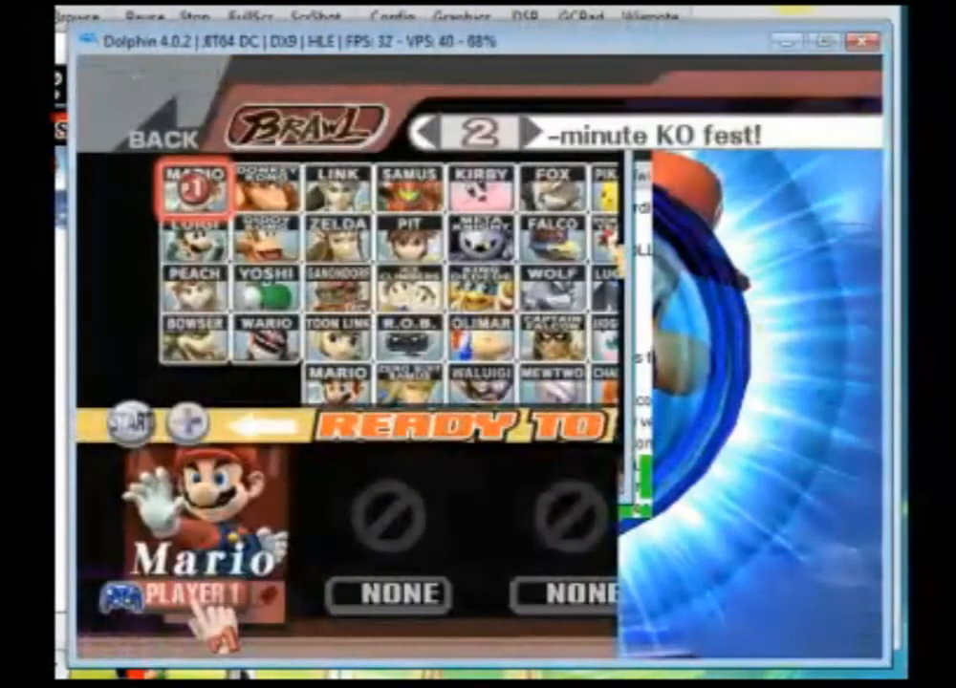
{"action": "left_click", "coordinate": [863, 48]}
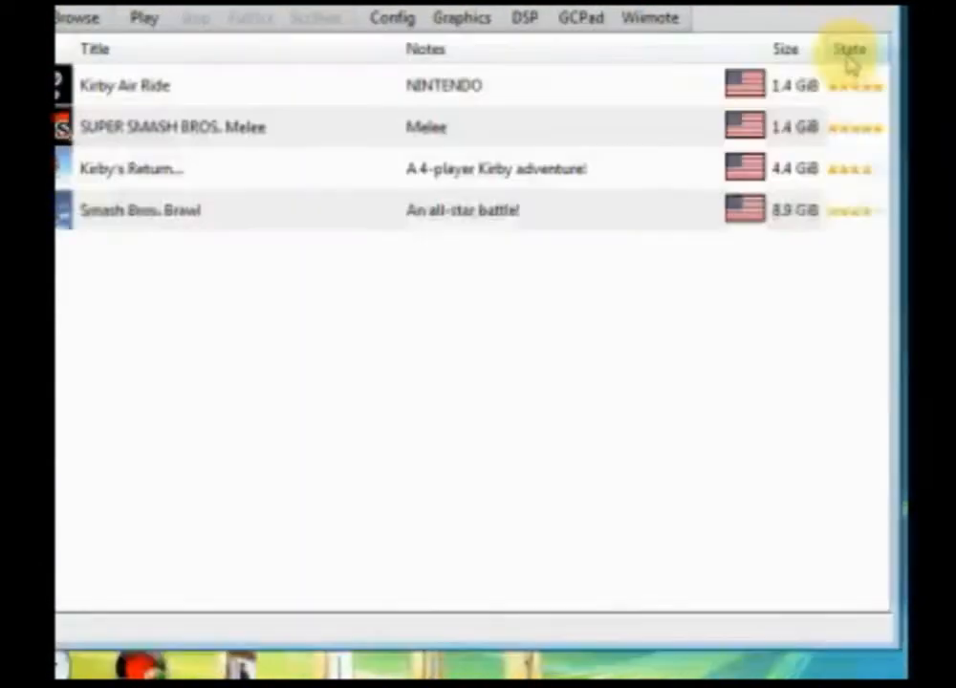
{"action": "left_click", "coordinate": [871, 5]}
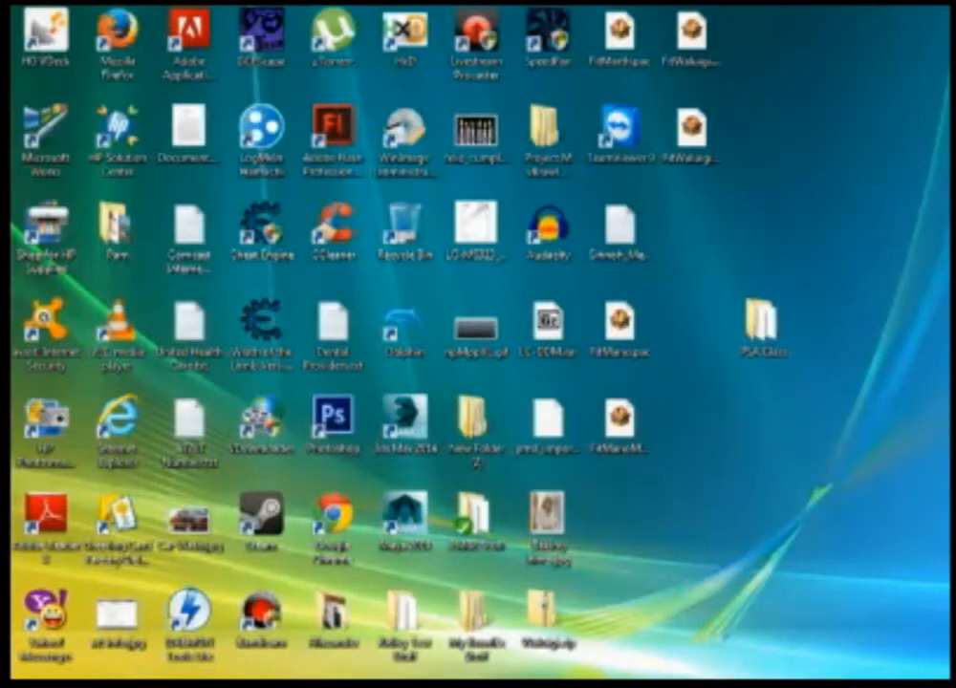
- Review the planned lessons in the KJP's School of PSA forum topic in Chrome, and minimize the browser
{"action": "left_click", "coordinate": [454, 678]}
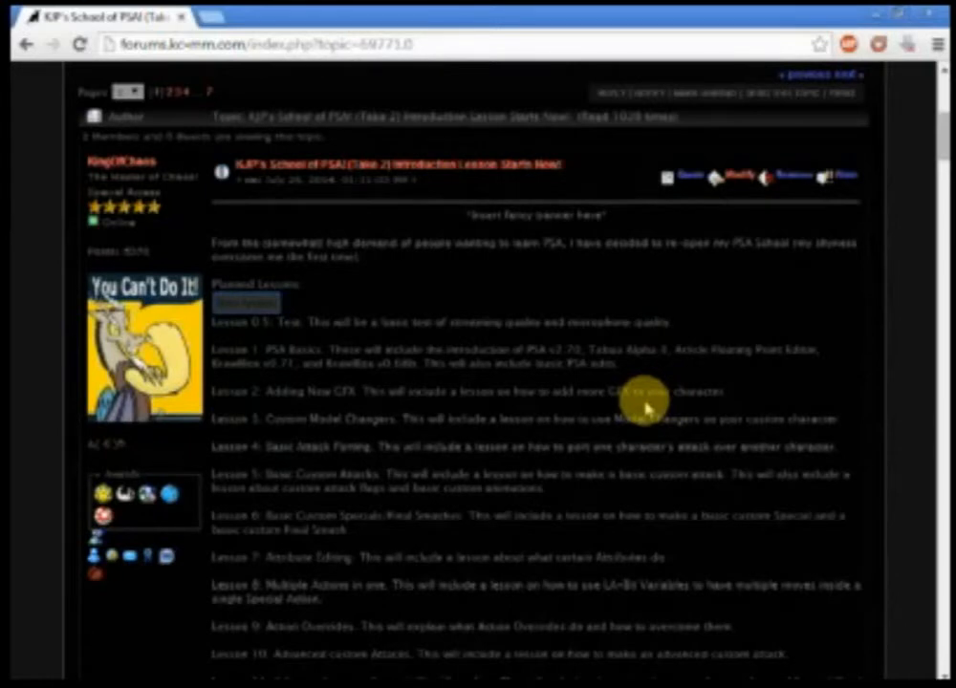
{"action": "left_click", "coordinate": [876, 15]}
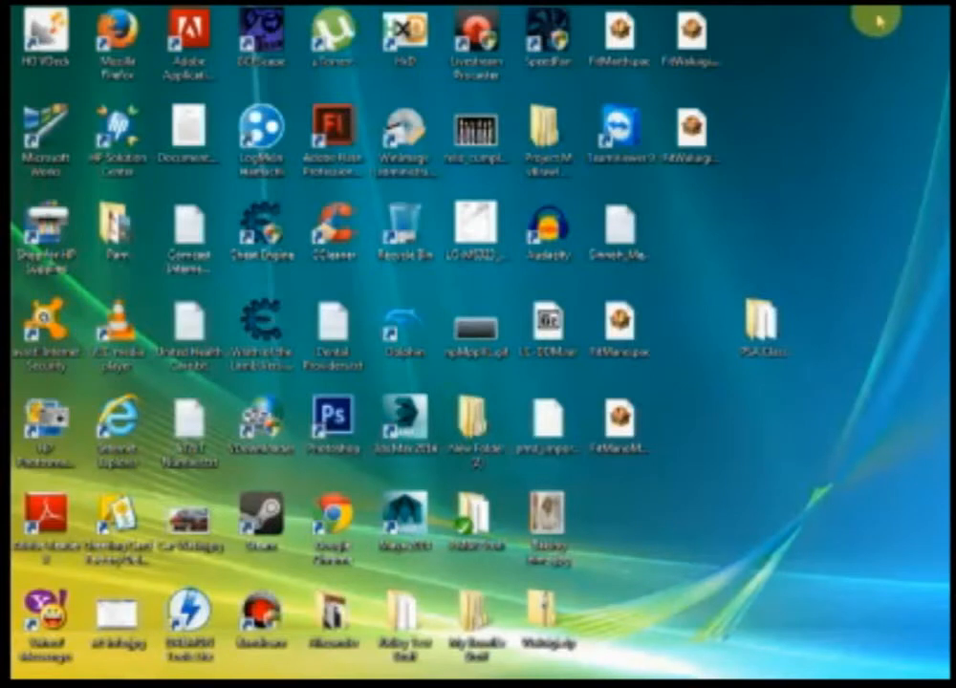
- Open FitMario.pac from the PSA Class folder in BrawlBox and expand MoveDef_FitMario through Sections to its data
{"action": "left_click", "coordinate": [550, 683]}
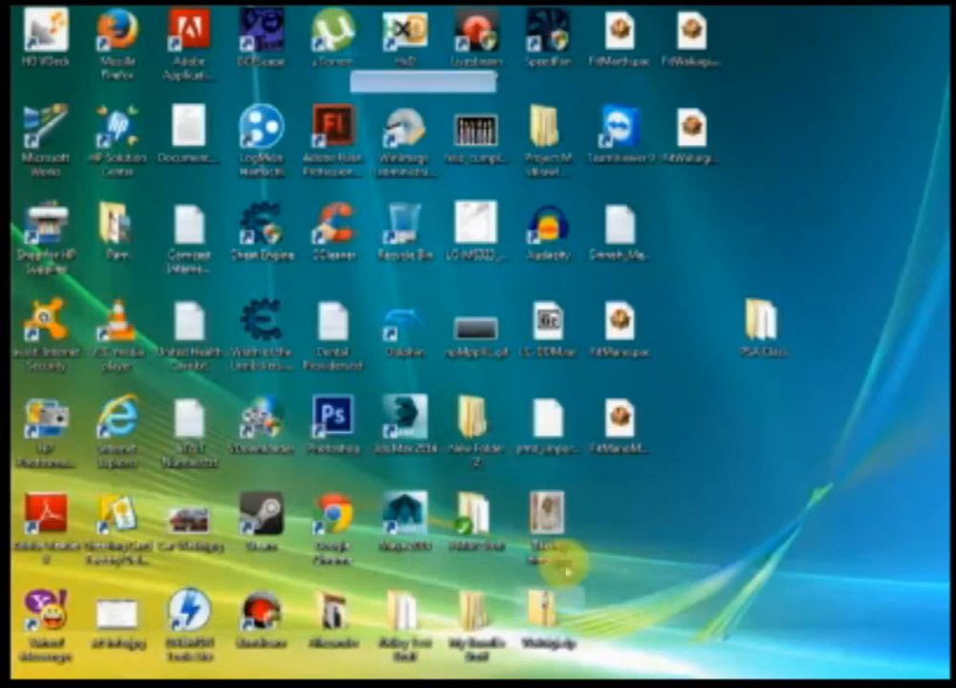
{"action": "left_click", "coordinate": [620, 258]}
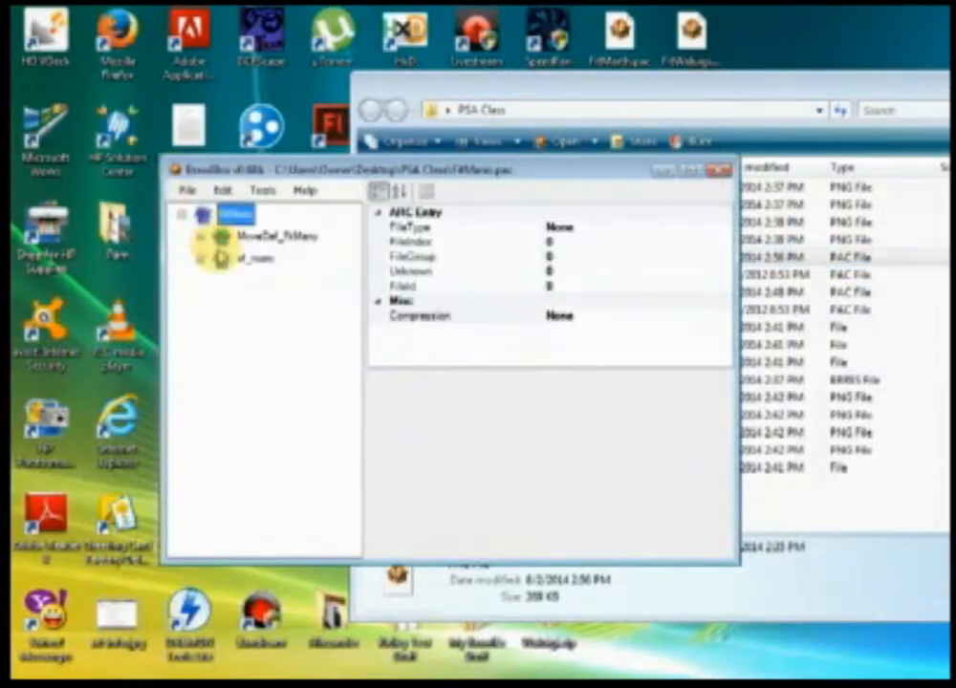
{"action": "left_click", "coordinate": [200, 236]}
{"action": "left_click", "coordinate": [219, 280]}
{"action": "left_click", "coordinate": [218, 280]}
{"action": "left_click", "coordinate": [219, 280]}
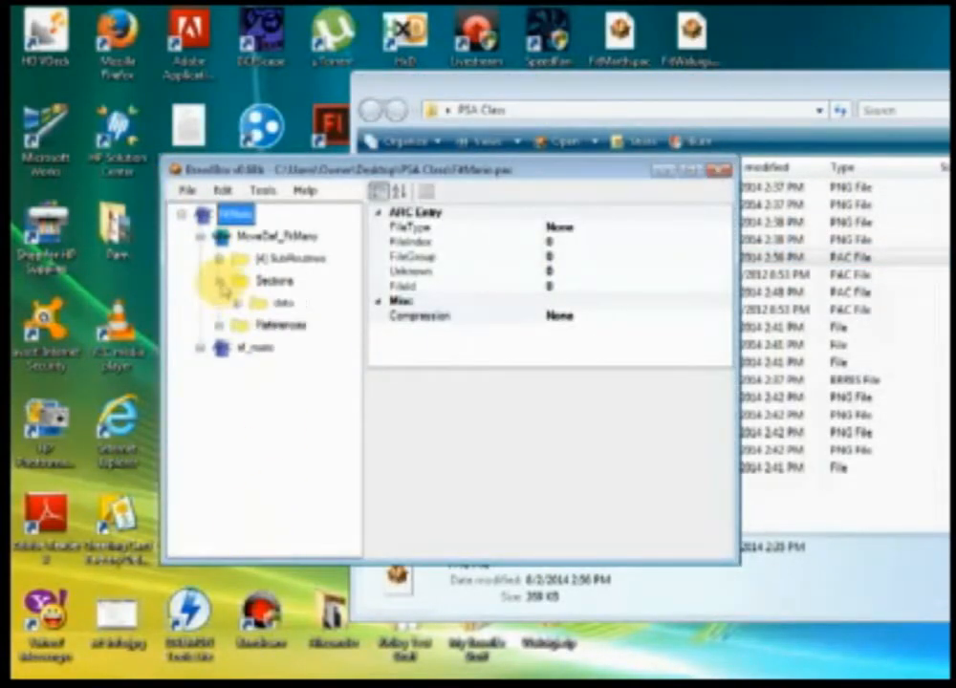
{"action": "left_click", "coordinate": [239, 303]}
- Expand the SubAction Scripts, find Attack11, and display its GFX event list in an enlarged pane
{"action": "left_click_drag", "start_coordinate": [250, 549], "coordinate": [292, 548]}
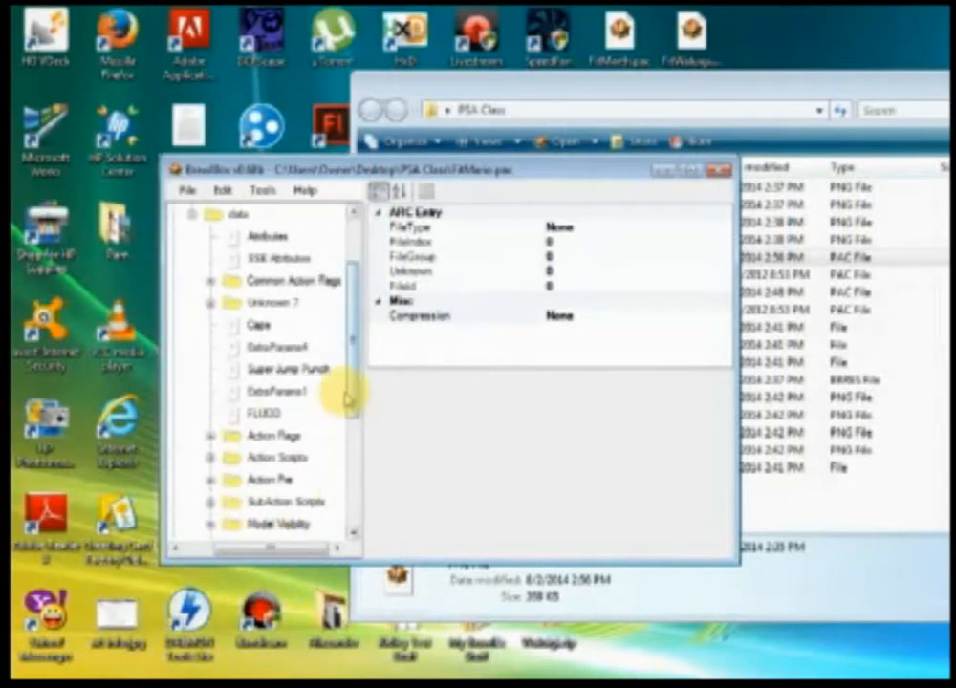
{"action": "left_click_drag", "start_coordinate": [356, 412], "coordinate": [355, 468]}
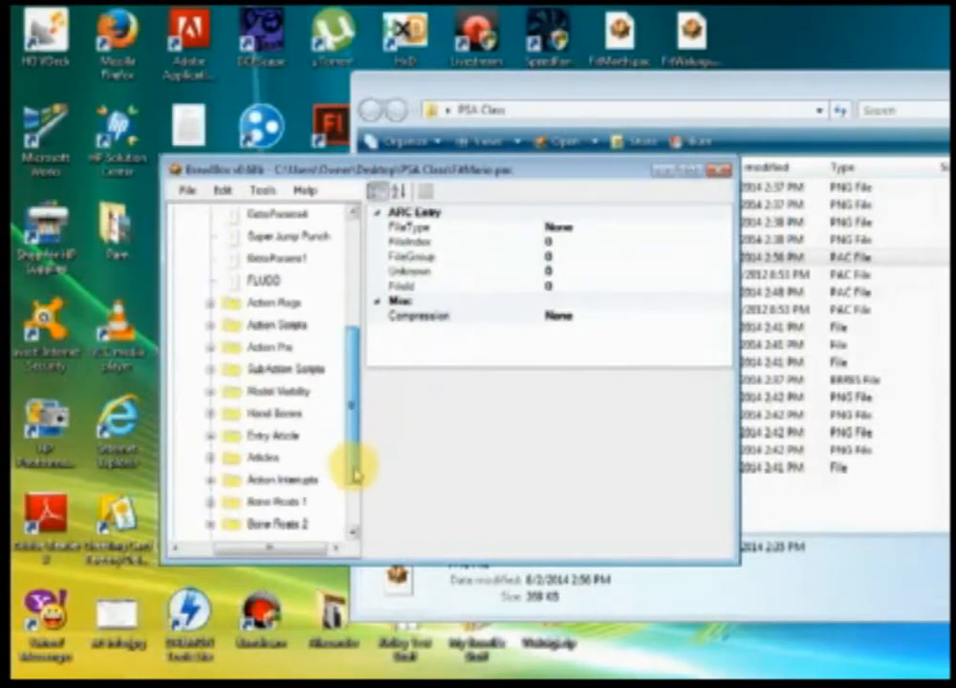
{"action": "left_click", "coordinate": [210, 368]}
{"action": "left_click_drag", "start_coordinate": [351, 244], "coordinate": [352, 286]}
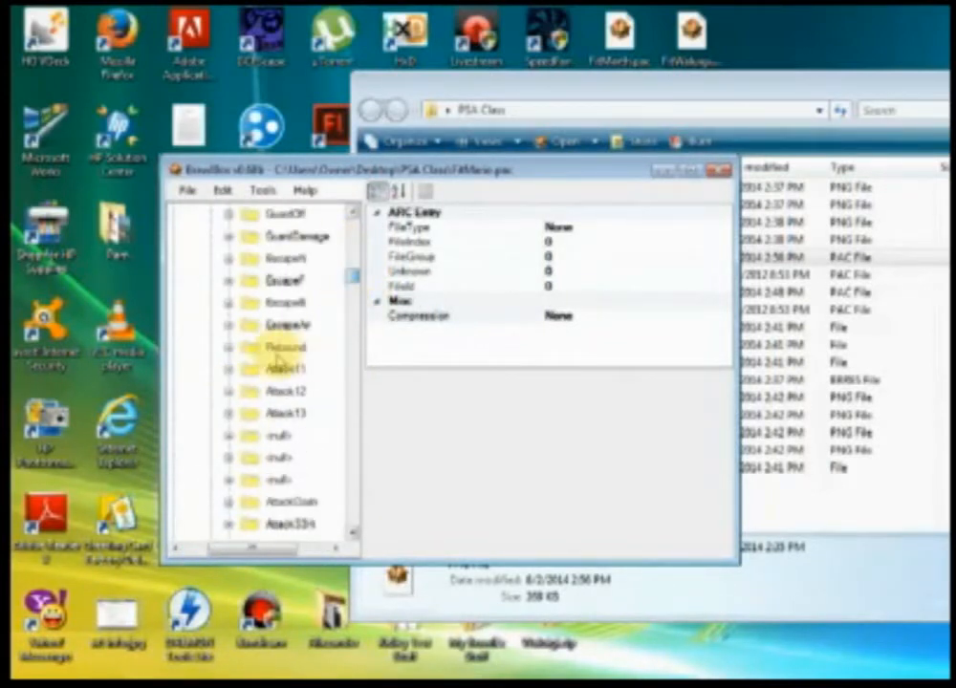
{"action": "left_click", "coordinate": [229, 368]}
{"action": "left_click", "coordinate": [292, 412]}
{"action": "left_click_drag", "start_coordinate": [517, 371], "coordinate": [536, 293]}
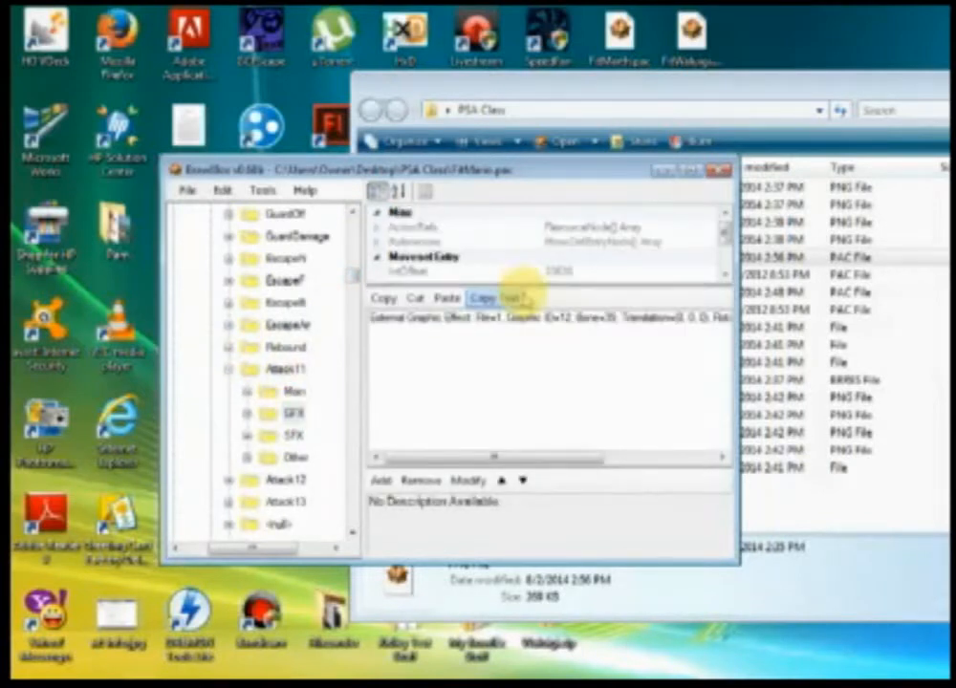
- Open Attack11's External Graphic Effect event for modification and examine its offset, rotation and scale parameters
{"action": "left_click", "coordinate": [550, 316]}
{"action": "double_click", "coordinate": [550, 315]}
{"action": "left_click", "coordinate": [72, 139]}
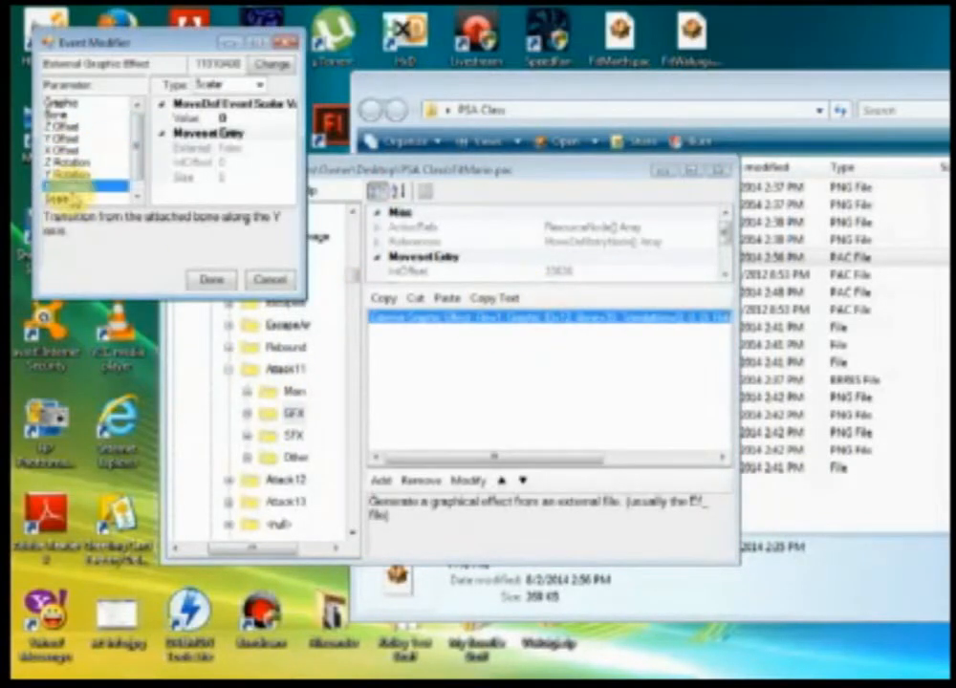
{"action": "left_click", "coordinate": [67, 187]}
{"action": "left_click", "coordinate": [62, 198]}
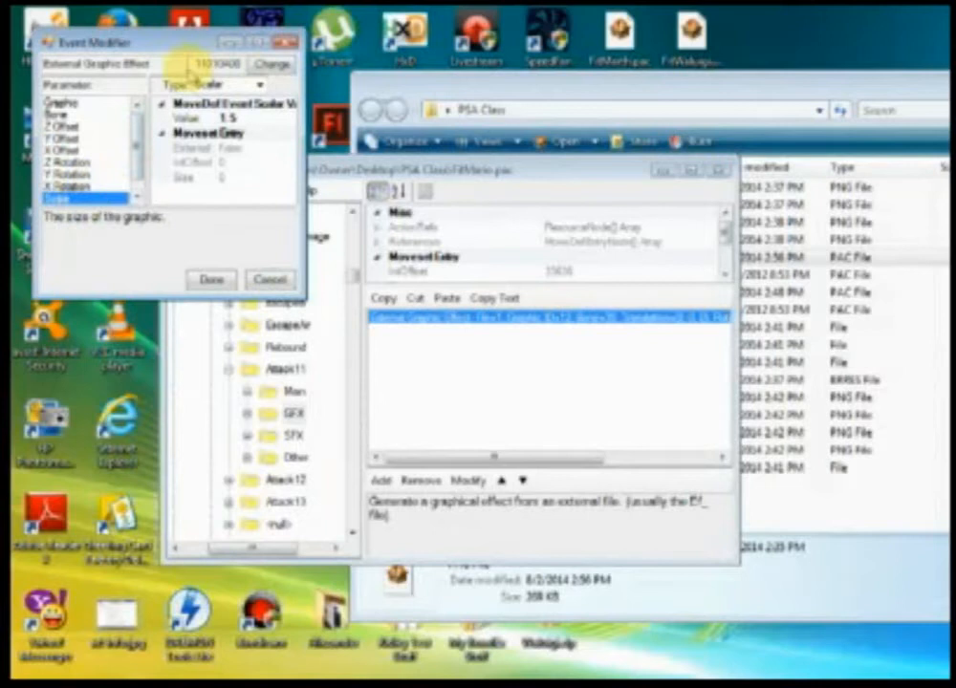
- Look at the alternative External Graphic Effect in the replacement events list, cancel without changing the event, and close the FitMario.pac window
{"action": "left_click", "coordinate": [269, 64]}
{"action": "left_click", "coordinate": [158, 256]}
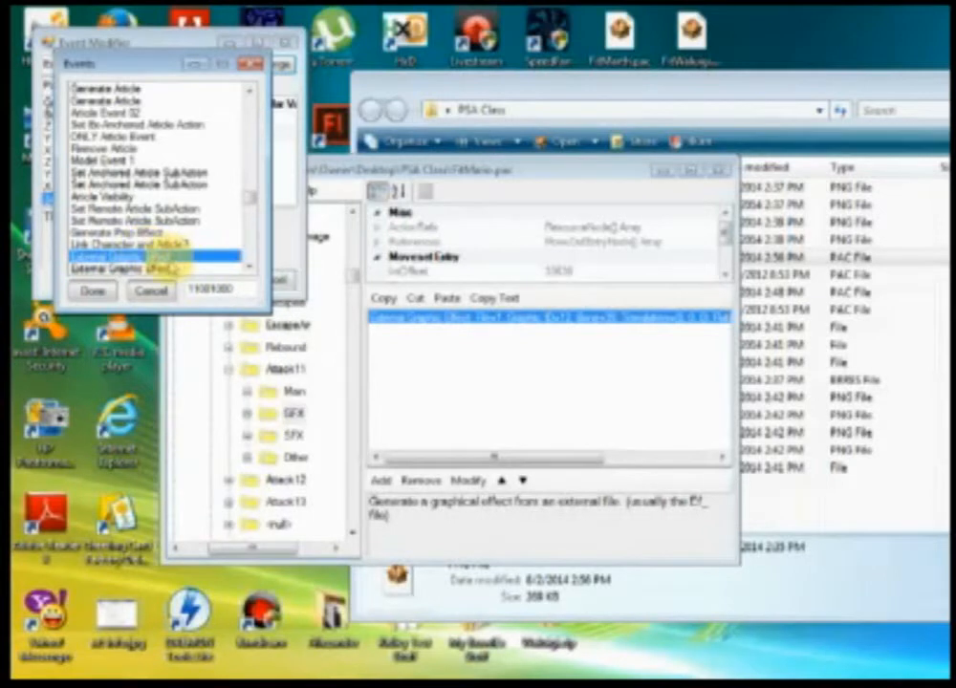
{"action": "left_click", "coordinate": [762, 635]}
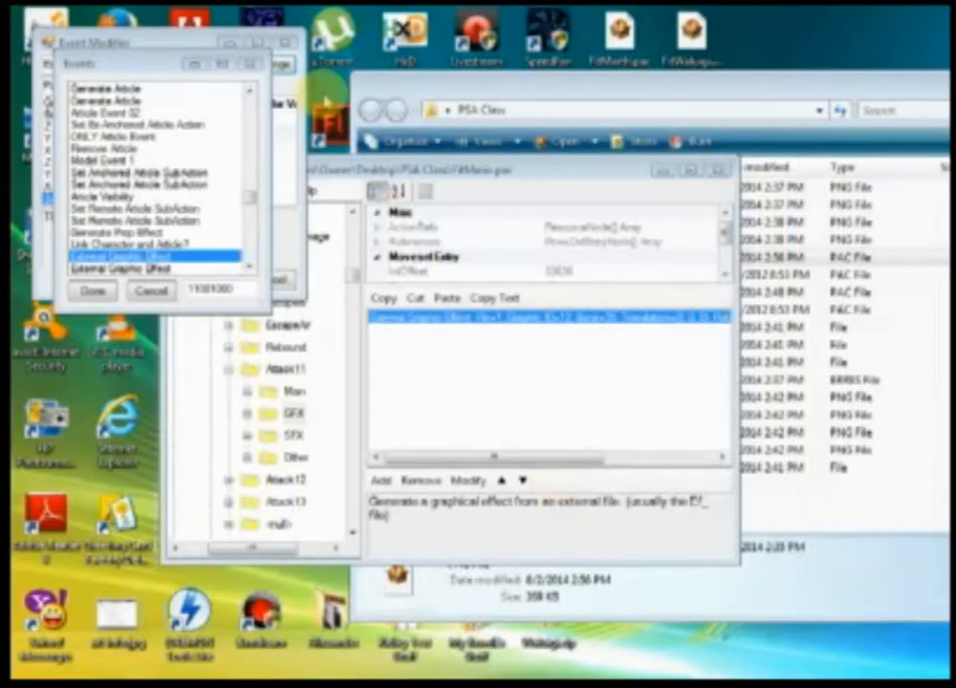
{"action": "left_click", "coordinate": [151, 291]}
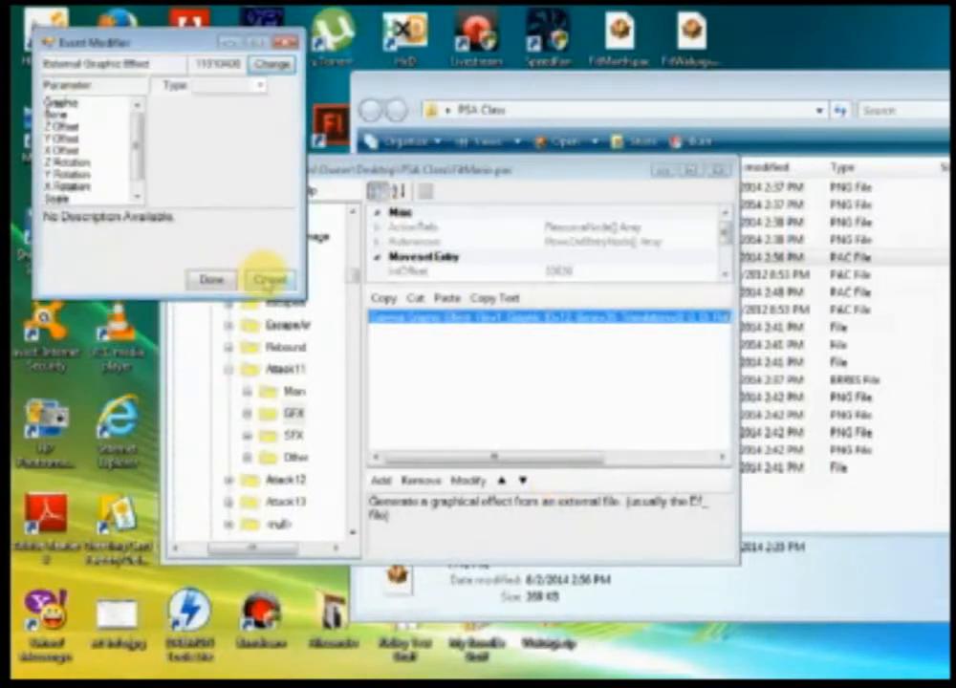
{"action": "left_click", "coordinate": [270, 279]}
{"action": "left_click", "coordinate": [715, 170]}
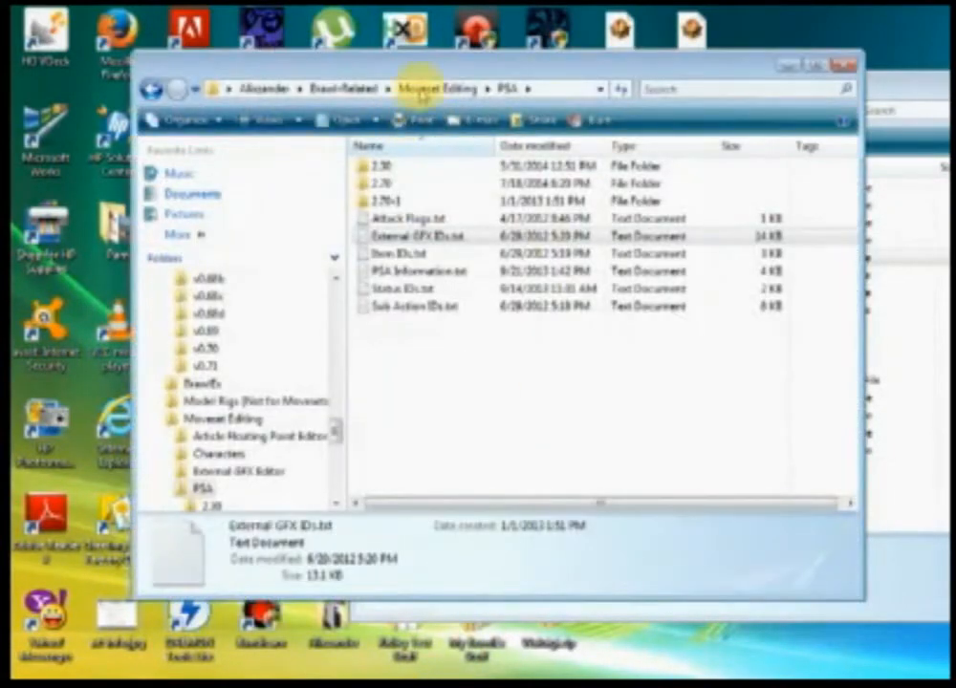
- Go to Moveset Editing's Characters folder and open FitLizardon00.pac from the Mega Evolution Test folder
{"action": "left_click", "coordinate": [422, 91]}
{"action": "double_click", "coordinate": [396, 184]}
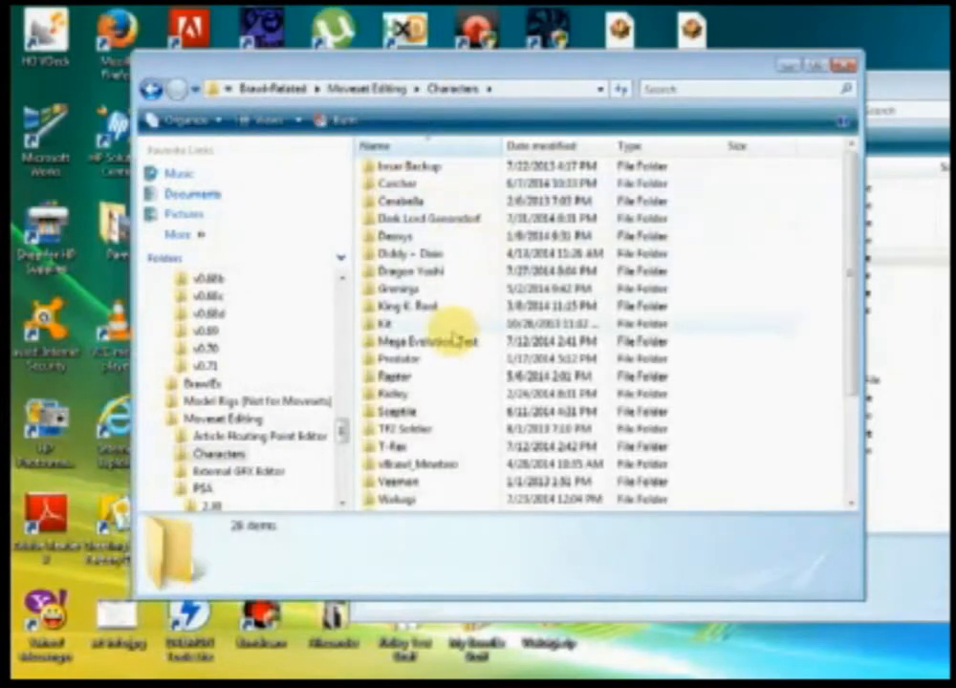
{"action": "left_click", "coordinate": [418, 462]}
{"action": "scroll", "coordinate": [468, 344], "scroll_direction": "down", "scroll_amount": 1}
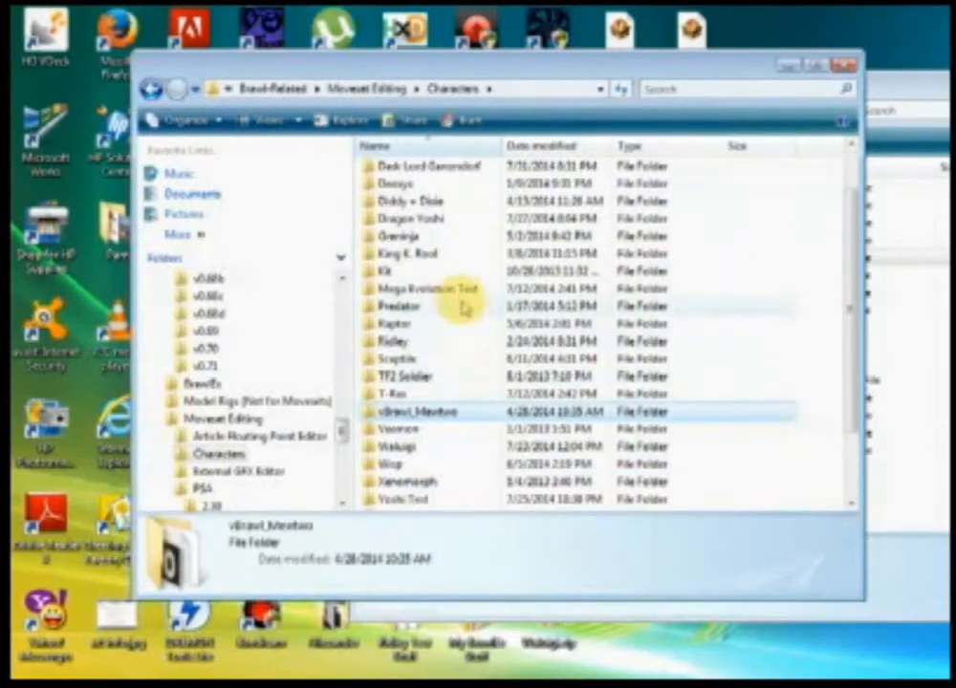
{"action": "double_click", "coordinate": [449, 289]}
{"action": "double_click", "coordinate": [457, 464]}
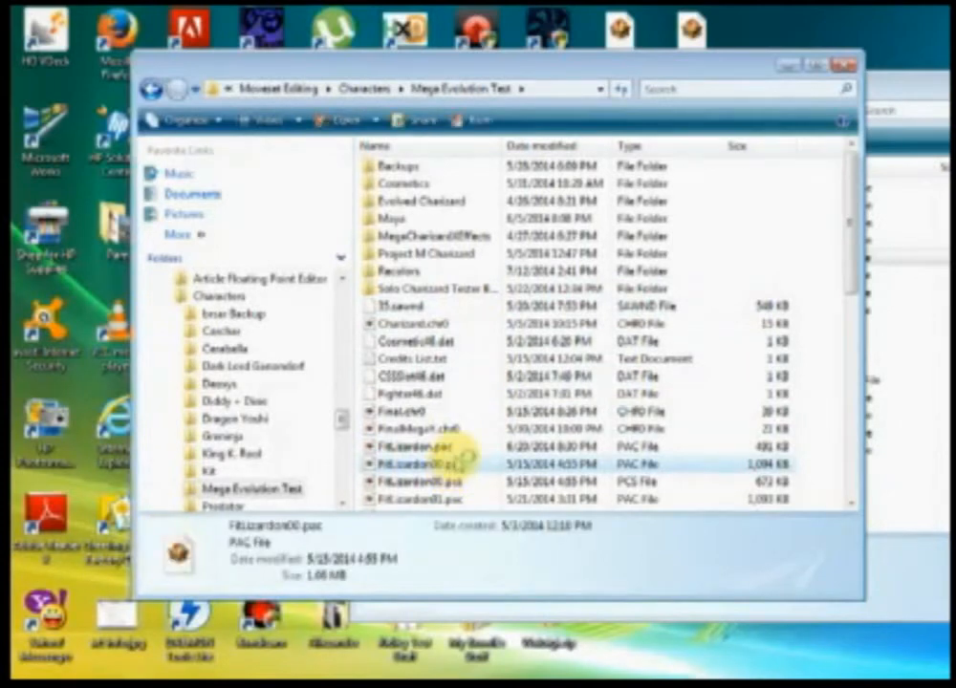
- Expand ModelData[0] to the FitLizardon00 model and preview it in a maximized model editor
{"action": "left_click", "coordinate": [115, 151]}
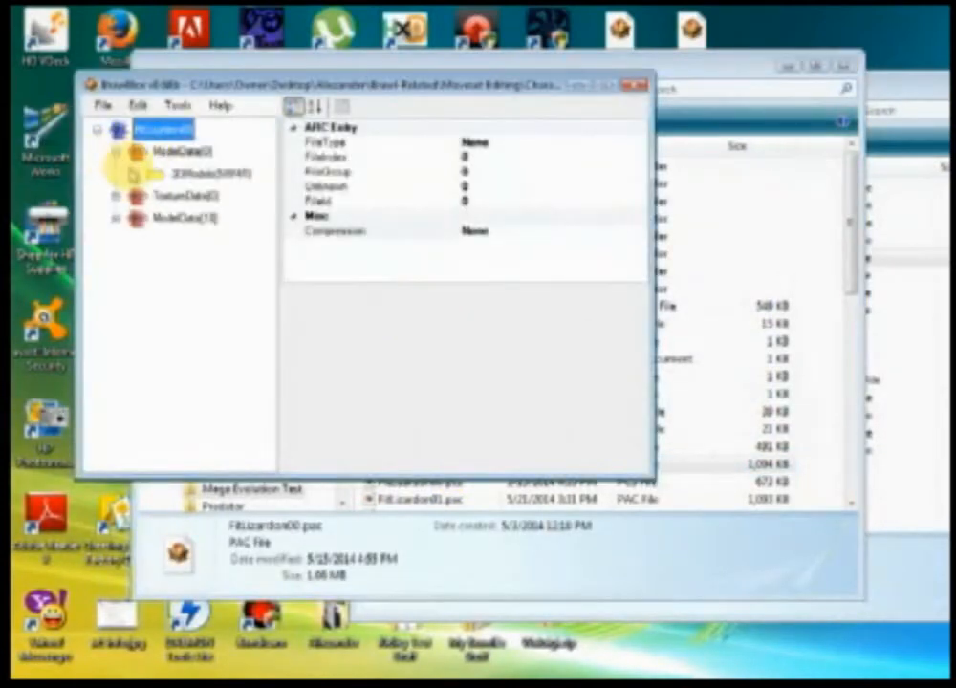
{"action": "left_click", "coordinate": [134, 173]}
{"action": "left_click", "coordinate": [196, 196]}
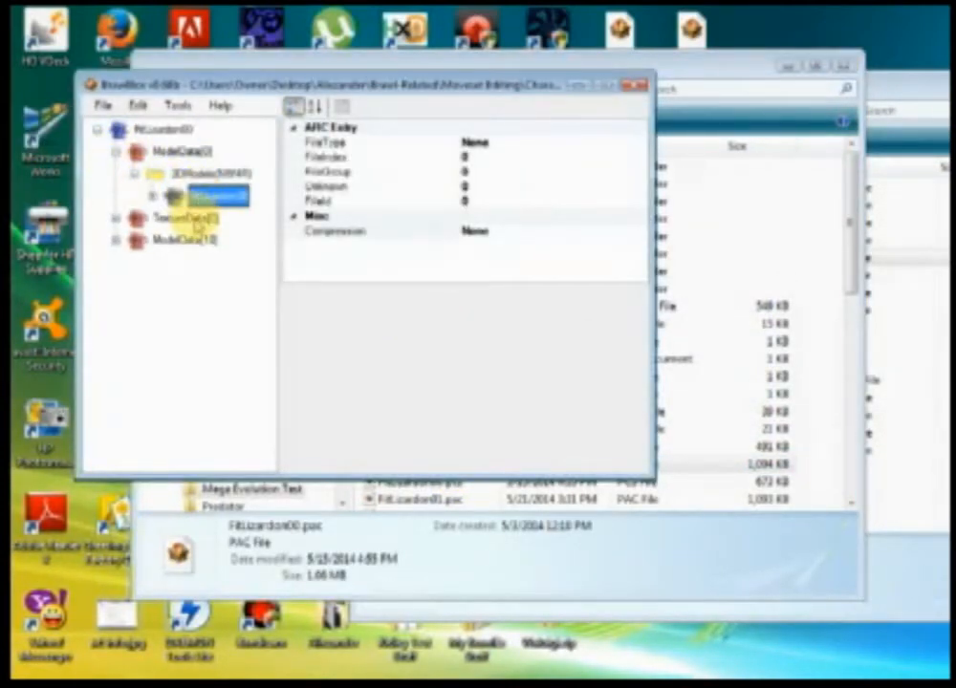
{"action": "left_click", "coordinate": [181, 218]}
{"action": "left_click", "coordinate": [210, 196]}
{"action": "right_click", "coordinate": [222, 201]}
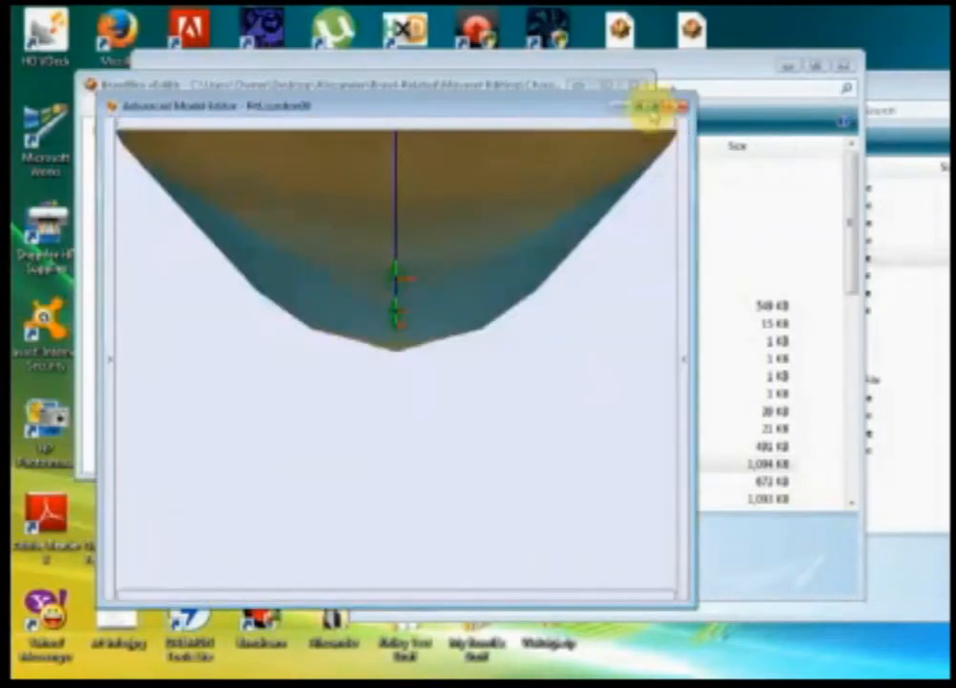
{"action": "left_click", "coordinate": [659, 107]}
- Frame the whole Charizard model, show the object and bone lists, and select the DefaultM bone
{"action": "scroll", "coordinate": [638, 301], "scroll_direction": "down", "scroll_amount": 8}
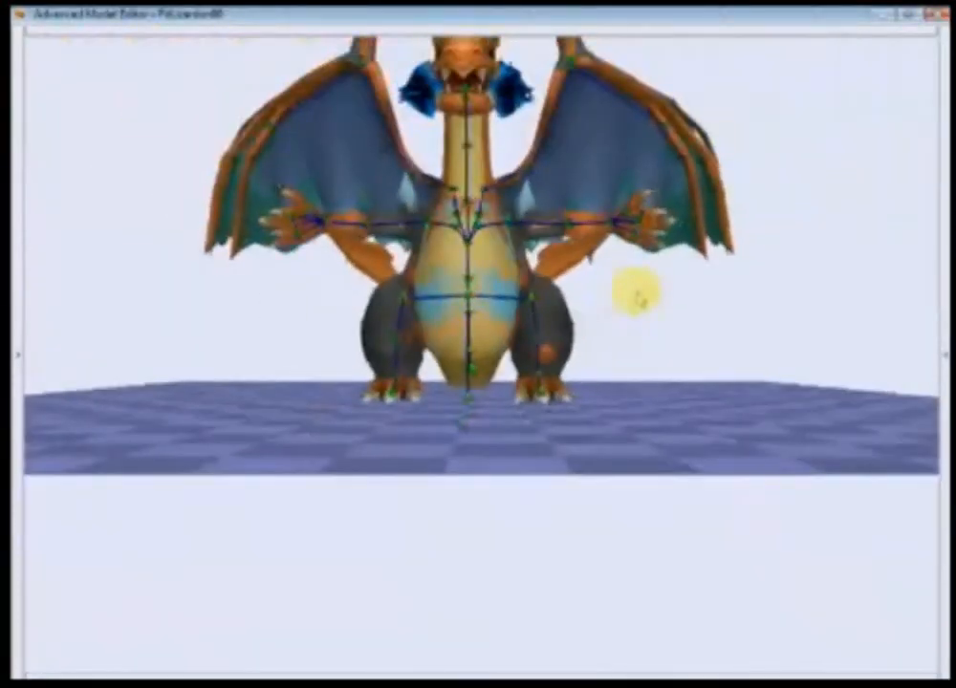
{"action": "right_click_drag", "start_coordinate": [637, 300], "coordinate": [623, 452]}
{"action": "scroll", "coordinate": [623, 451], "scroll_direction": "up", "scroll_amount": 2}
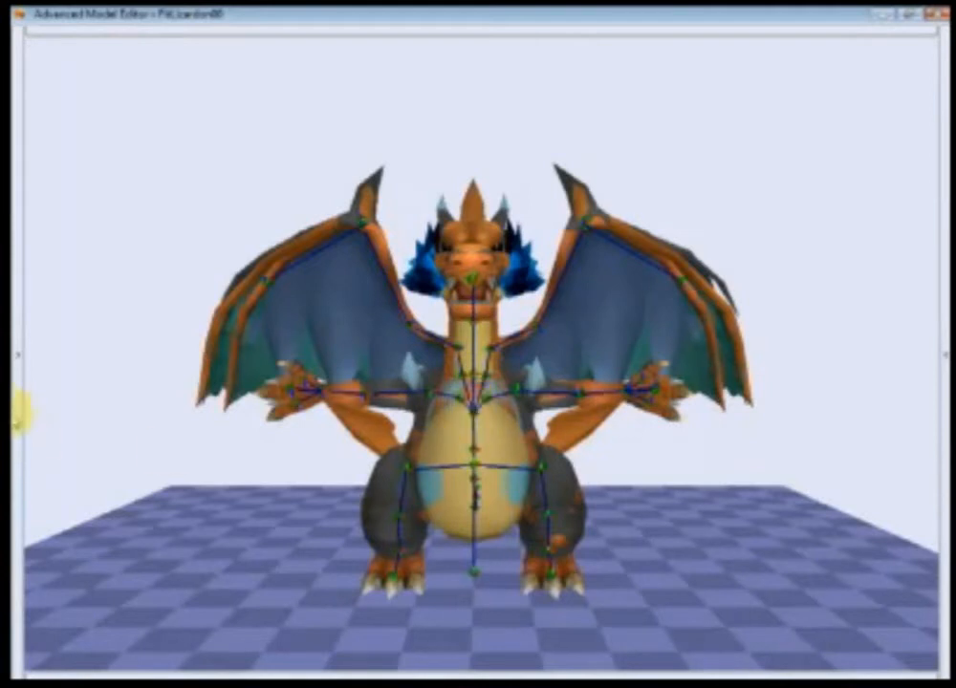
{"action": "left_click", "coordinate": [15, 403]}
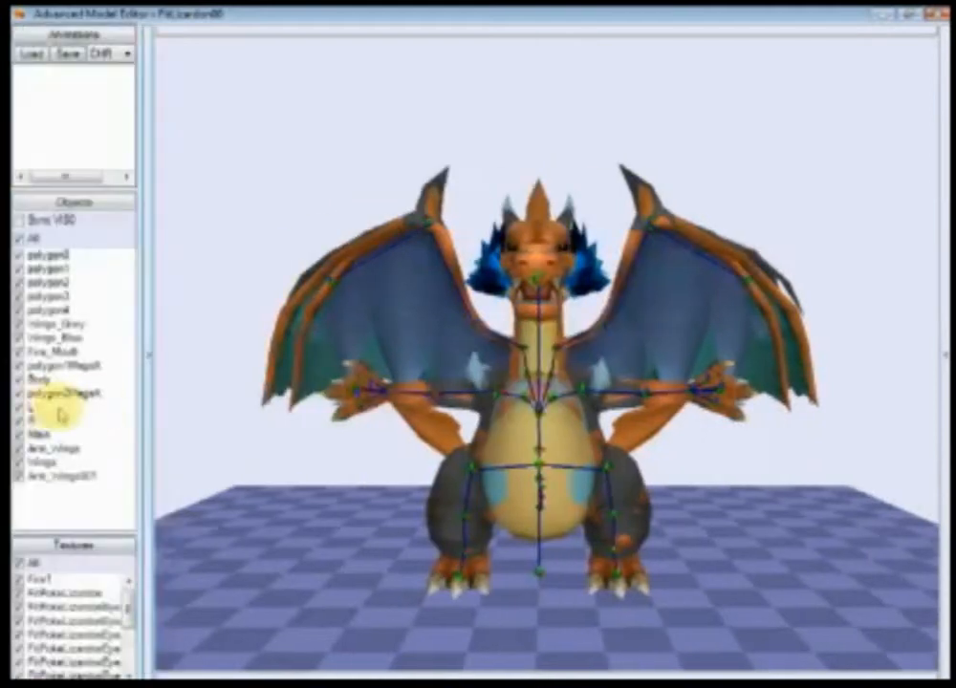
{"action": "left_click", "coordinate": [148, 465]}
{"action": "left_click_drag", "start_coordinate": [229, 180], "coordinate": [235, 490]}
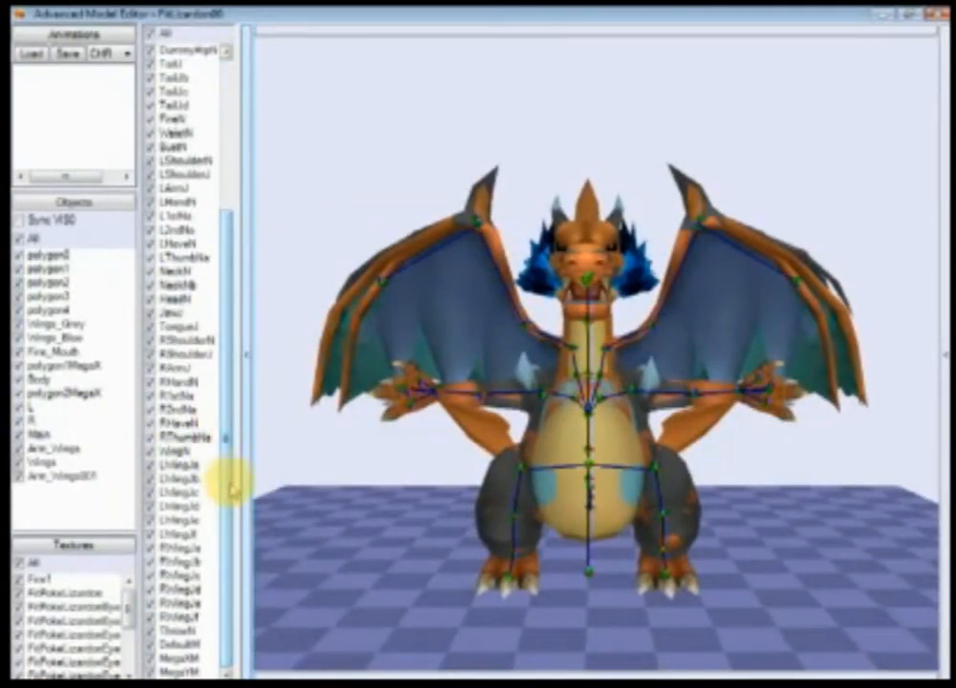
{"action": "left_click", "coordinate": [180, 646]}
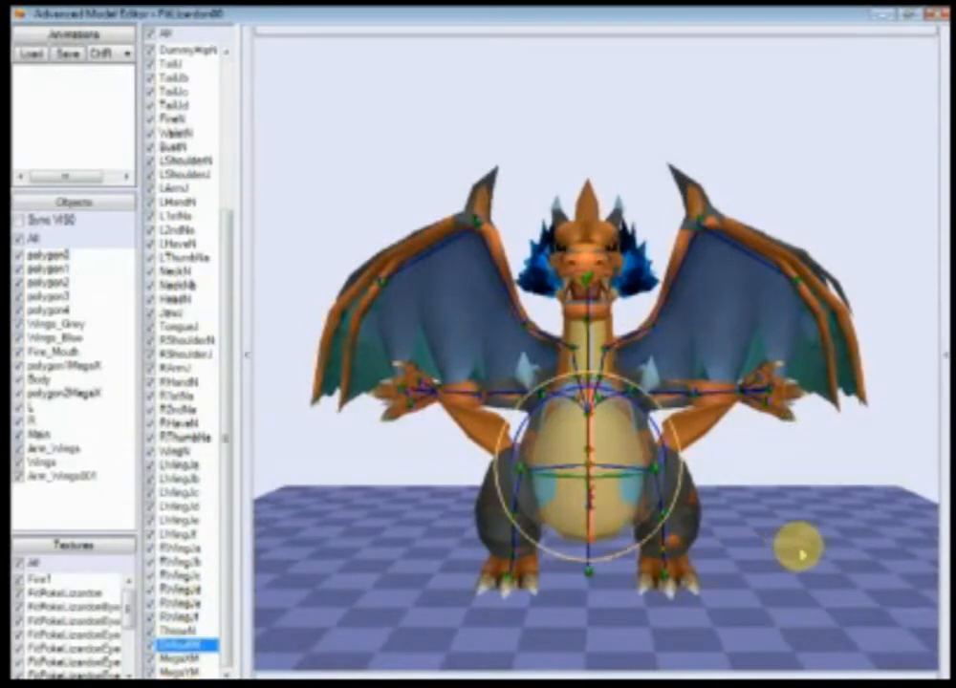
{"action": "right_click_drag", "start_coordinate": [812, 558], "coordinate": [797, 537]}
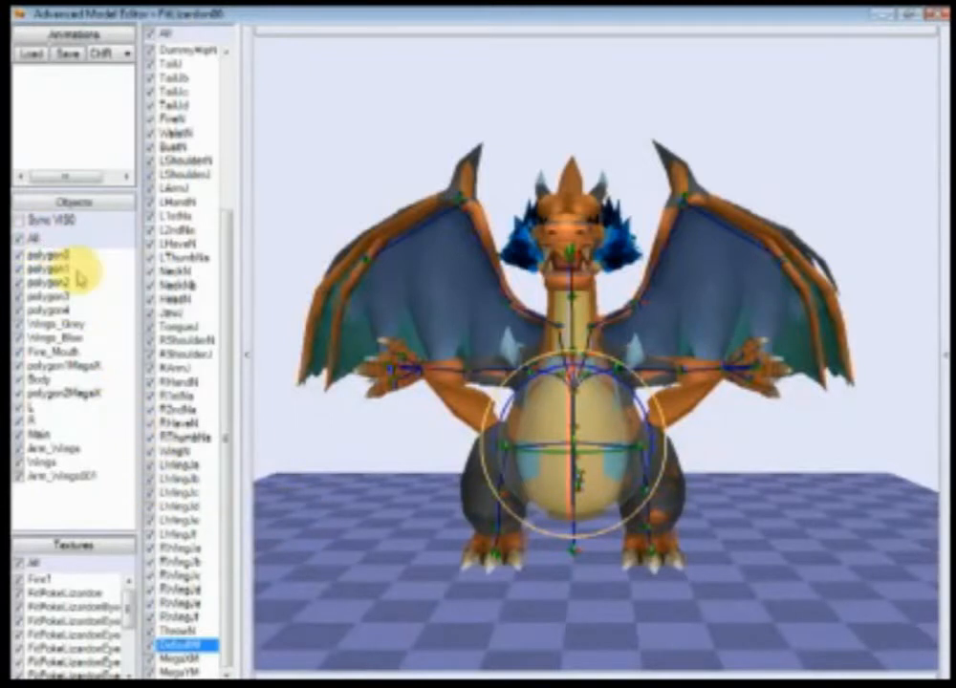
- Hide the Wings_Grey, Wings_Blue, Fire_Mouth, polygon1MegaX, polygon2MegaX and Body objects of the Charizard model
{"action": "double_click", "coordinate": [72, 325]}
{"action": "double_click", "coordinate": [72, 339]}
{"action": "double_click", "coordinate": [69, 352]}
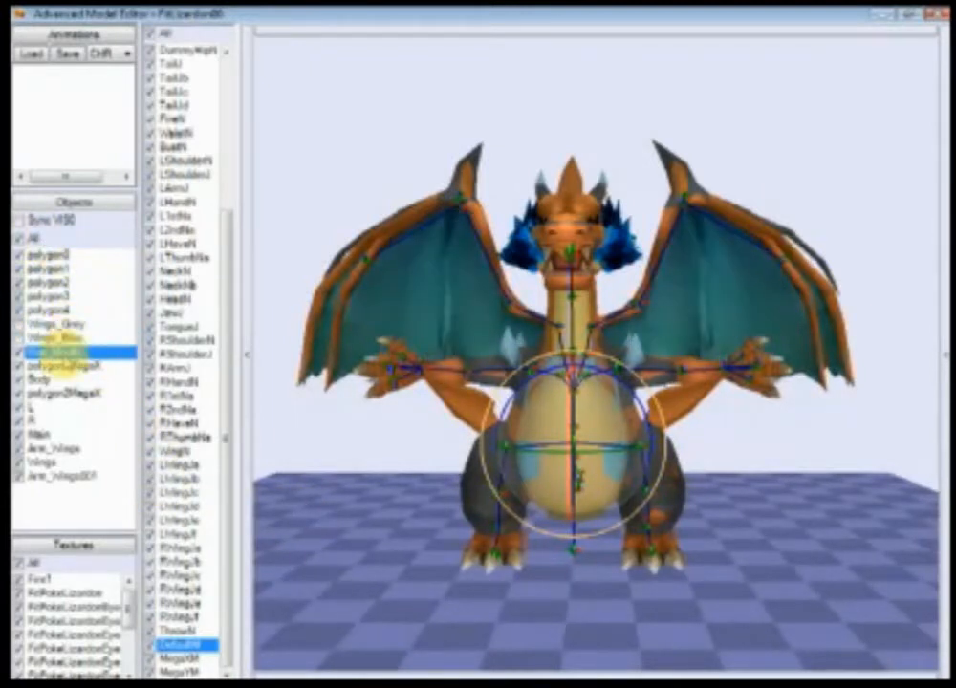
{"action": "double_click", "coordinate": [67, 367]}
{"action": "double_click", "coordinate": [67, 392]}
{"action": "left_click", "coordinate": [54, 380]}
{"action": "left_click", "coordinate": [51, 381]}
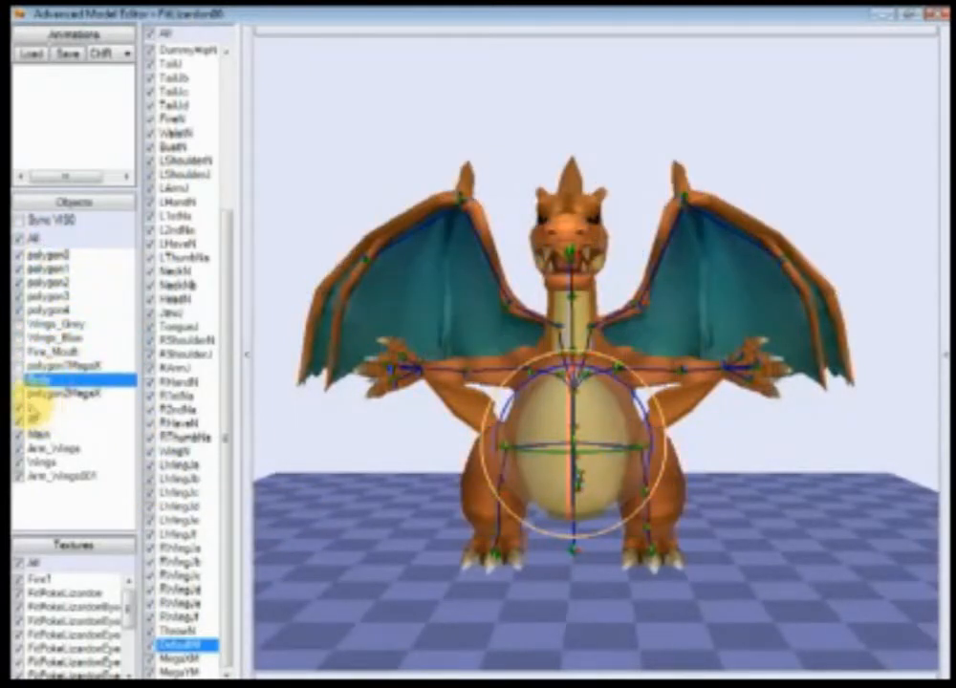
- Hide the L, R, Main, Arm_Wings, Wings and Arm_Wings001 objects to view only the base Charizard model
{"action": "double_click", "coordinate": [31, 408]}
{"action": "double_click", "coordinate": [31, 422]}
{"action": "double_click", "coordinate": [39, 435]}
{"action": "left_click", "coordinate": [39, 448]}
{"action": "left_click", "coordinate": [38, 448]}
{"action": "double_click", "coordinate": [37, 462]}
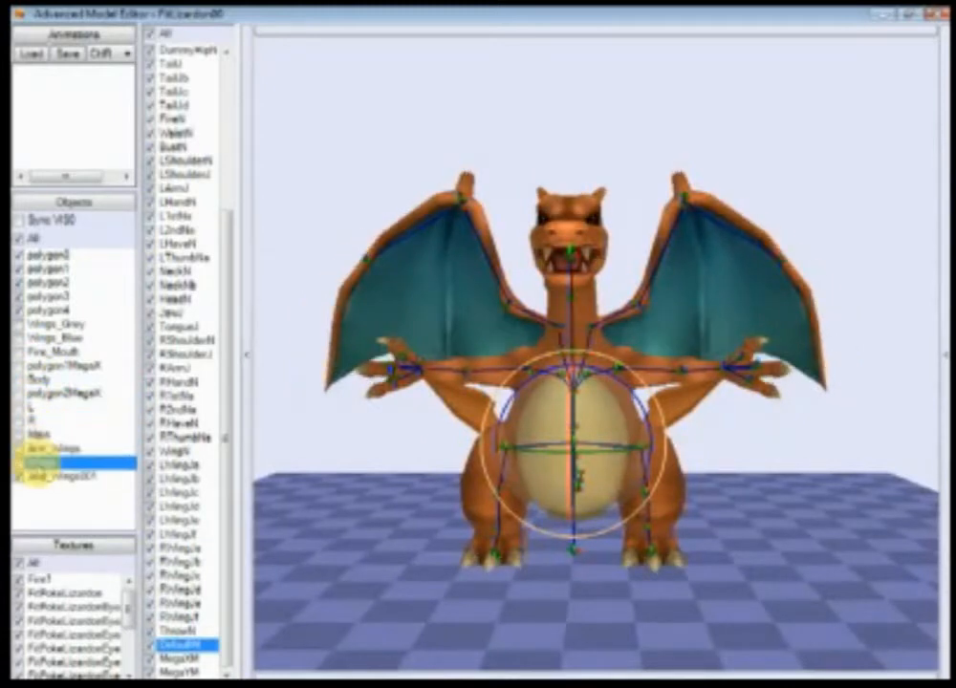
{"action": "double_click", "coordinate": [38, 476]}
{"action": "right_click_drag", "start_coordinate": [400, 471], "coordinate": [398, 457]}
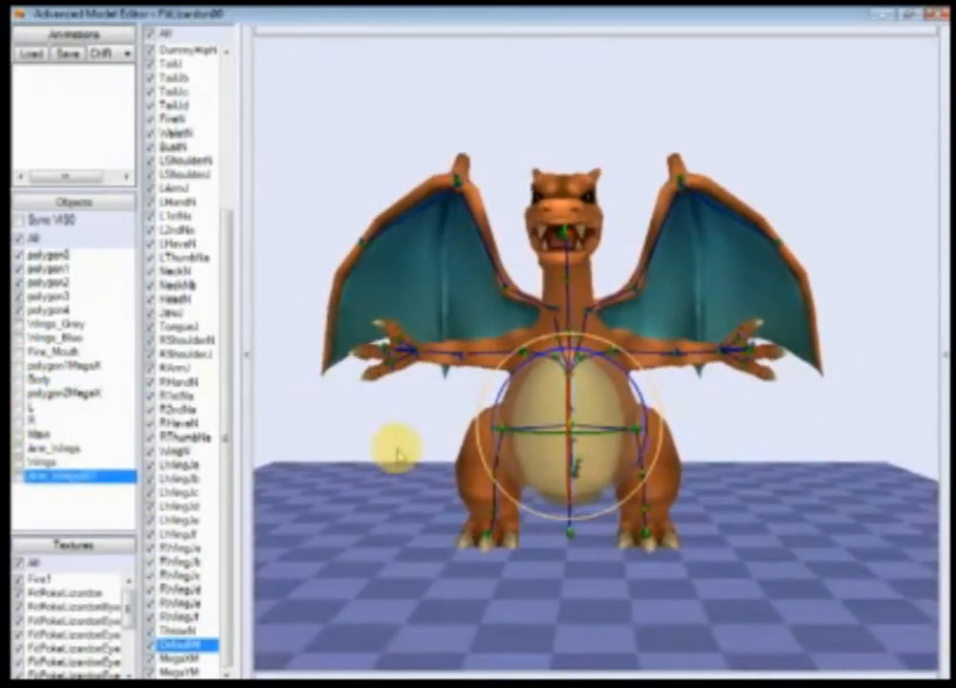
- Close the Charizard model preview and its file, and move the PSA Class folder window aside
{"action": "left_click", "coordinate": [939, 15]}
{"action": "left_click", "coordinate": [638, 85]}
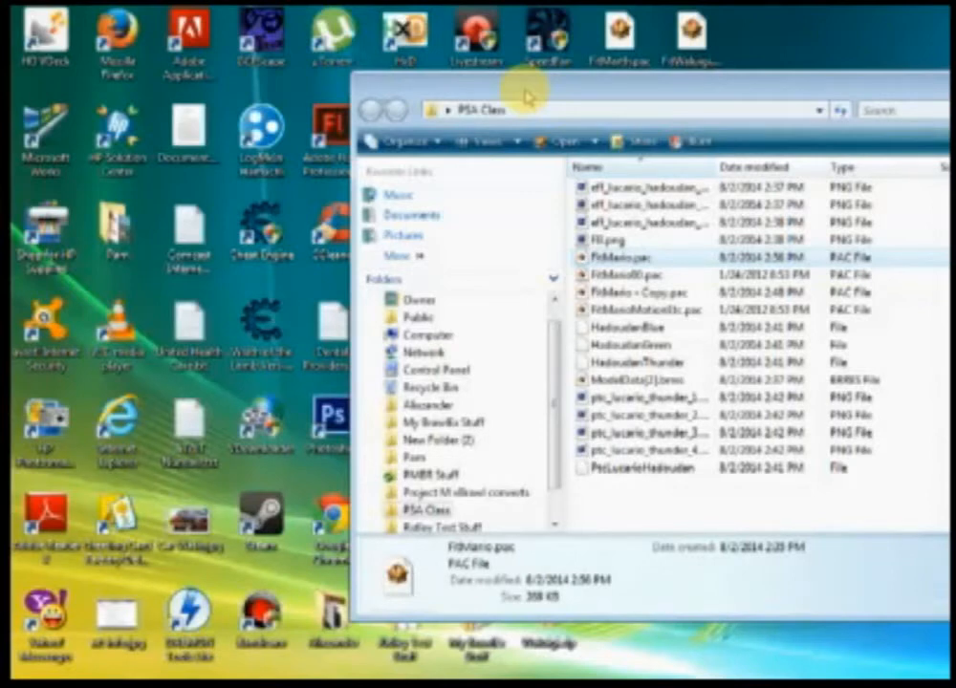
{"action": "left_click_drag", "start_coordinate": [525, 95], "coordinate": [666, 141]}
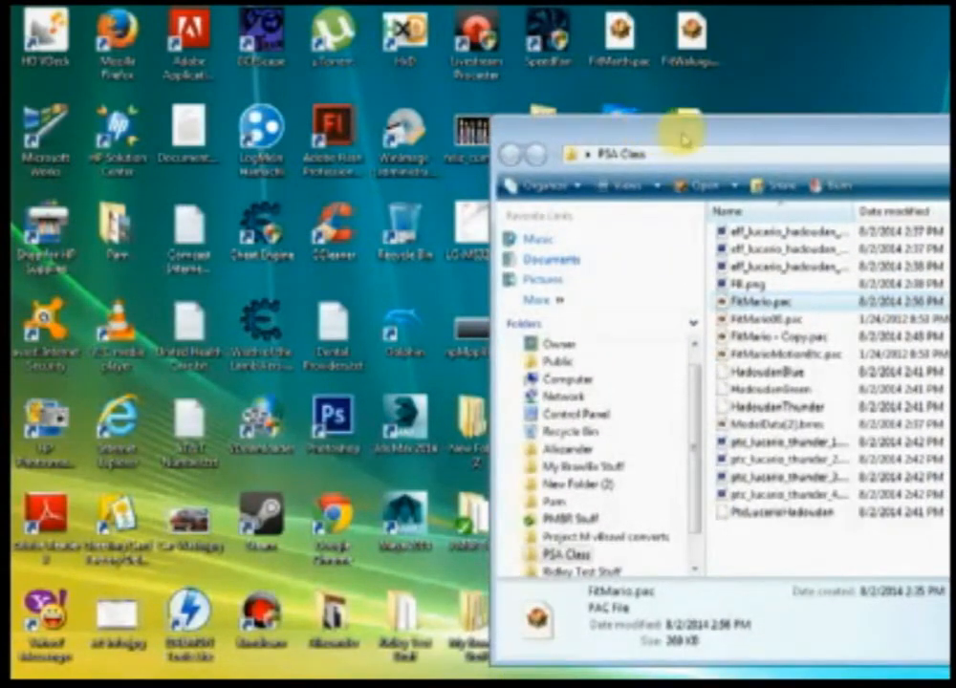
- Open FitMario00.pac from the PSA Class folder and select the FitMario00 model inside the first ModelData[0] entry
{"action": "left_click", "coordinate": [760, 318]}
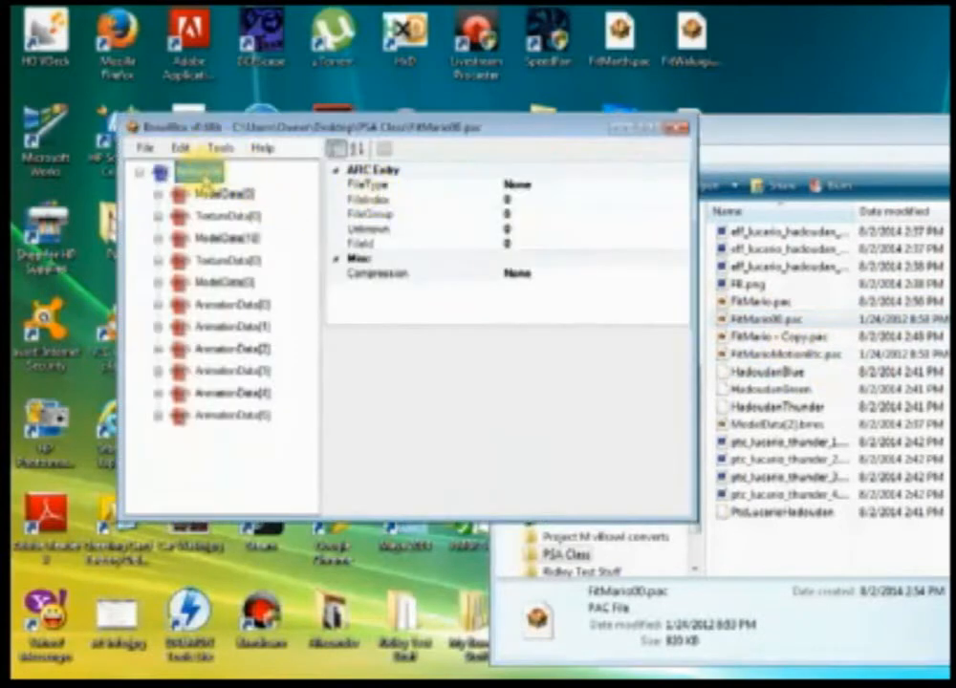
{"action": "left_click", "coordinate": [159, 194]}
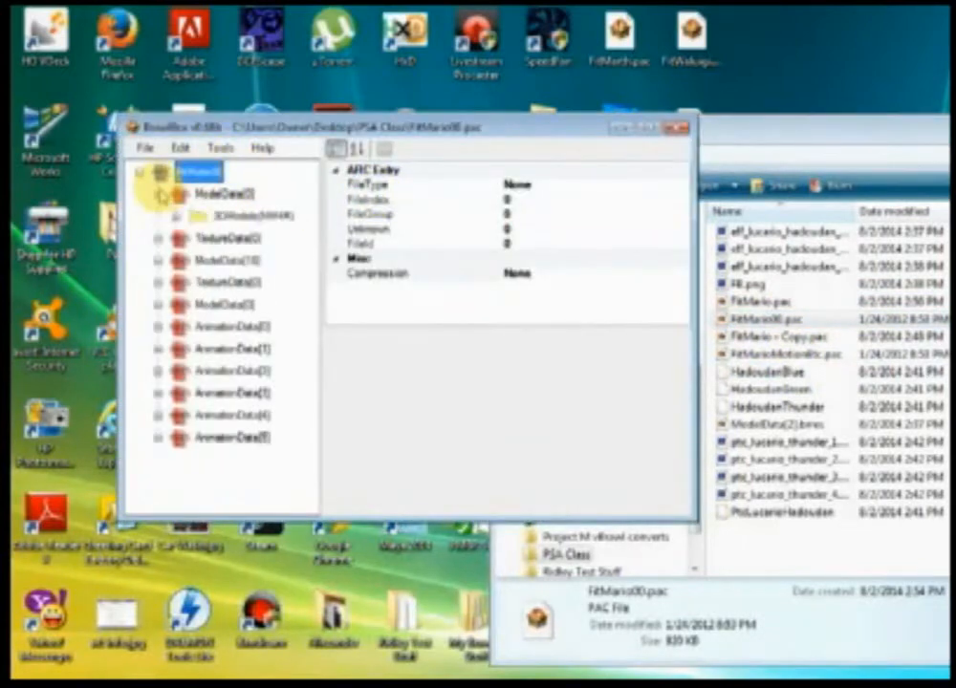
{"action": "left_click", "coordinate": [176, 216]}
{"action": "left_click", "coordinate": [214, 237]}
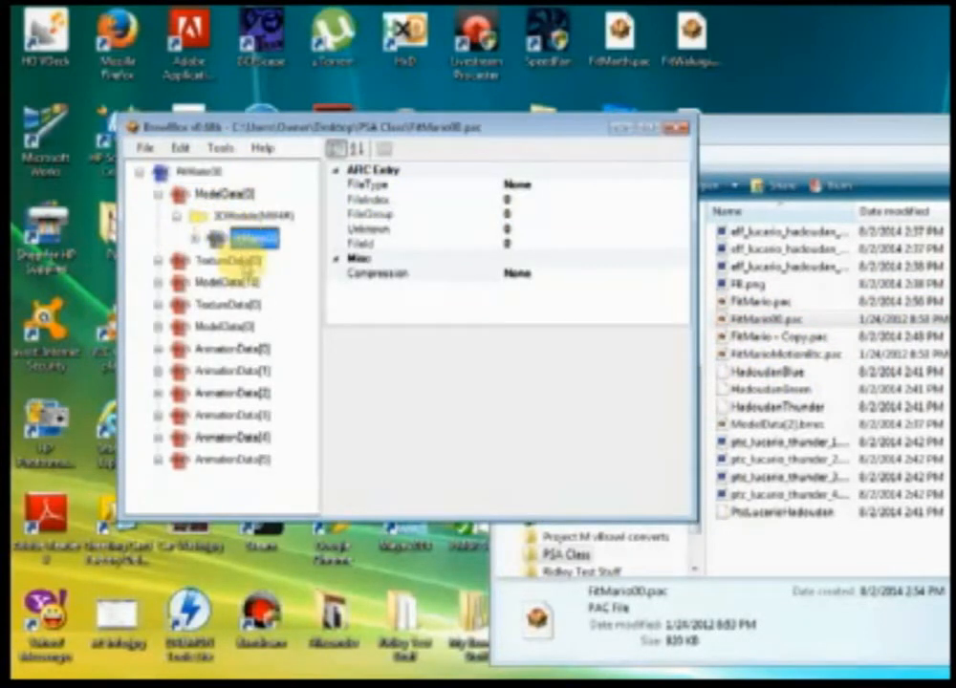
- Move the file window aside and preview the FitMario00 model in a maximized Advanced Model Editor
{"action": "left_click_drag", "start_coordinate": [243, 126], "coordinate": [906, 564]}
{"action": "right_click", "coordinate": [910, 671]}
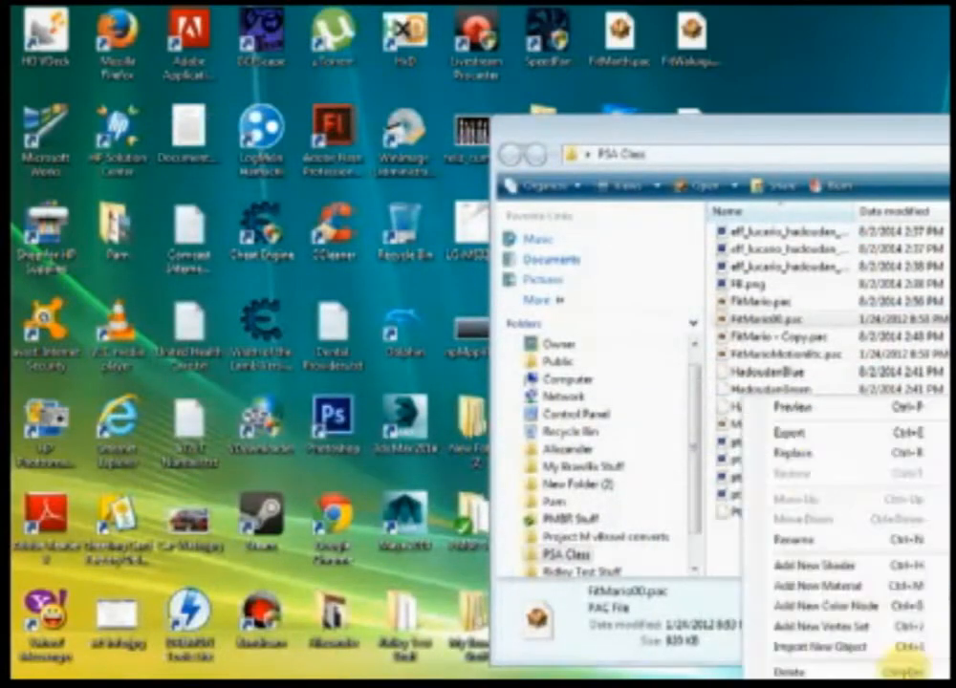
{"action": "left_click", "coordinate": [794, 408]}
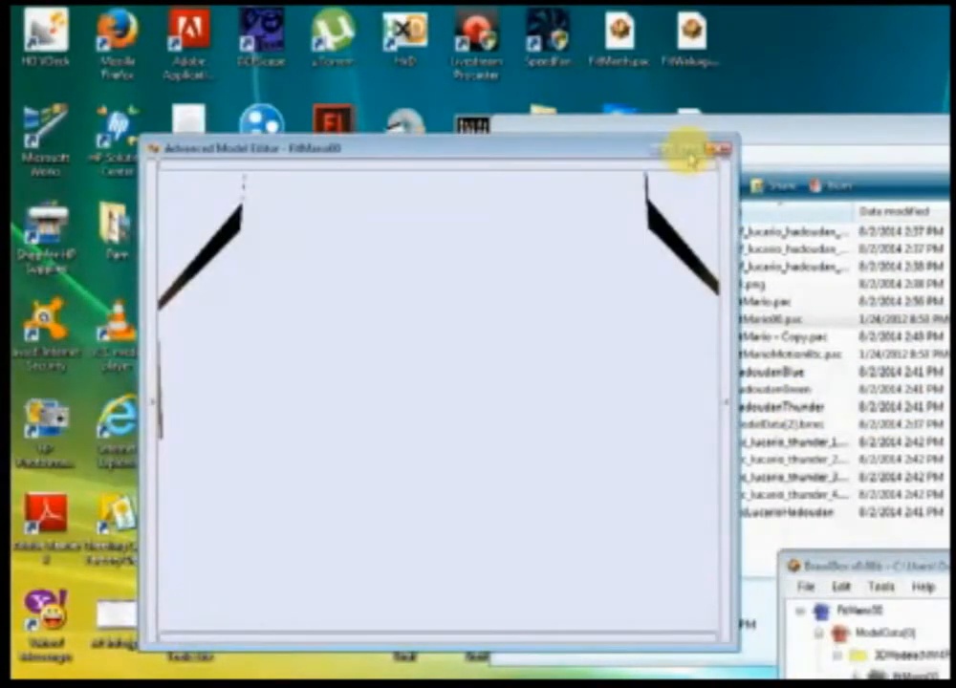
{"action": "left_click", "coordinate": [685, 149]}
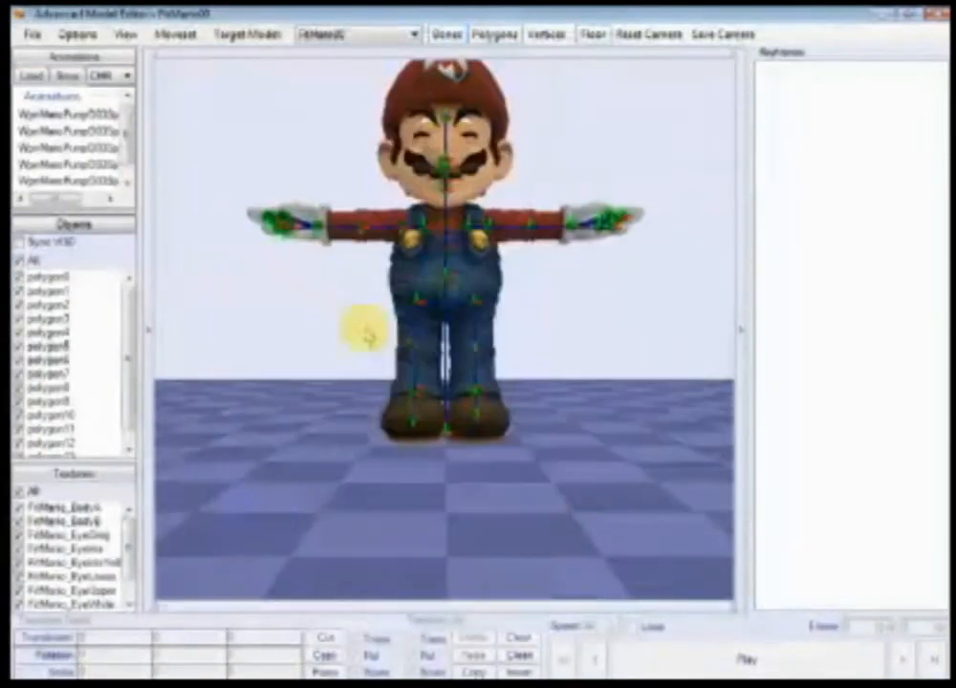
- Show the bone list, hide the keyframe list, and set the viewport background color to gray
{"action": "left_click", "coordinate": [150, 274]}
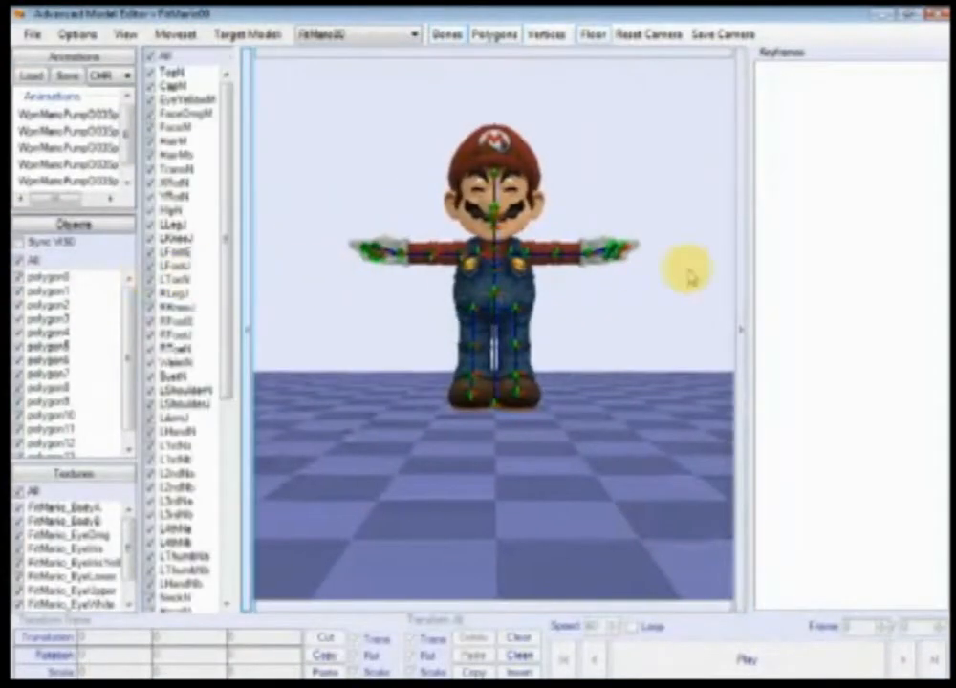
{"action": "left_click", "coordinate": [739, 294]}
{"action": "left_click", "coordinate": [125, 33]}
{"action": "mouse_move", "coordinate": [158, 75]}
{"action": "mouse_move", "coordinate": [301, 77]}
{"action": "left_click", "coordinate": [480, 77]}
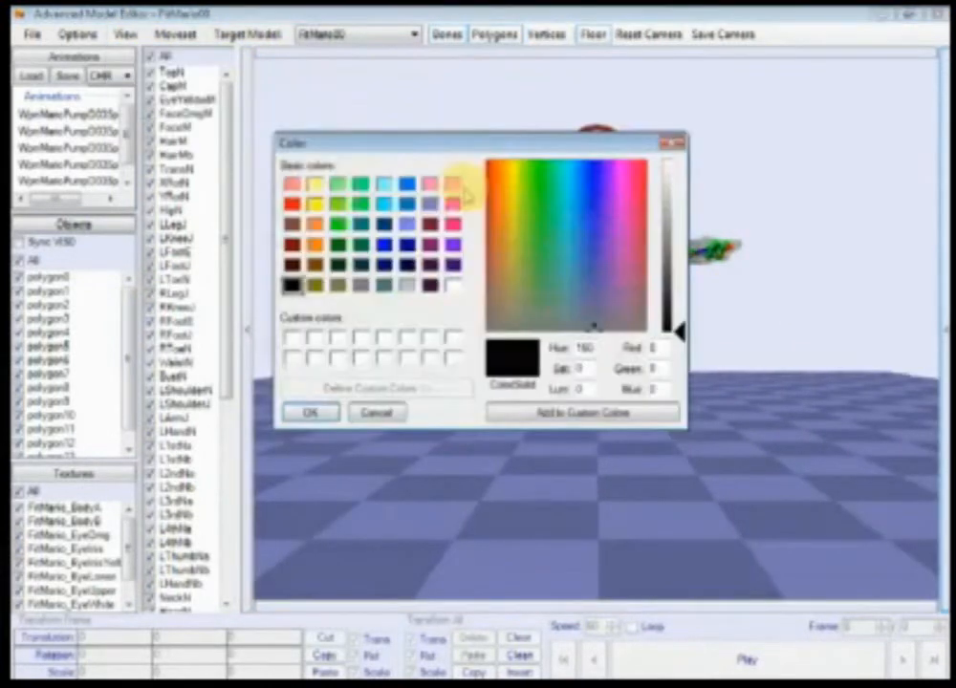
{"action": "left_click", "coordinate": [361, 285]}
{"action": "left_click", "coordinate": [309, 412]}
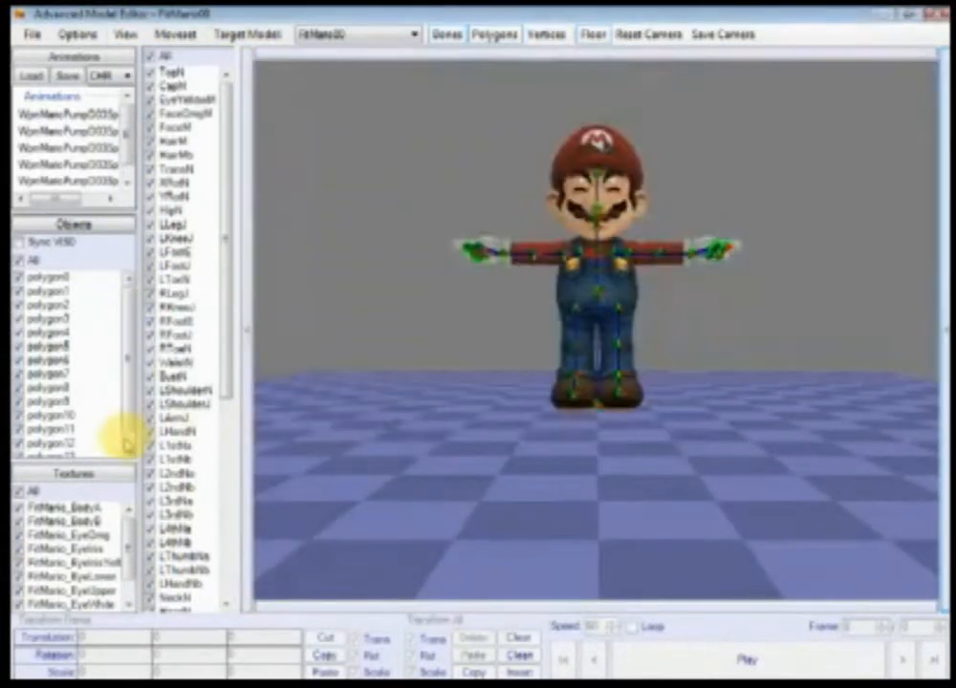
- Collapse the texture and object lists and load the animations from Ganondorf's FitGanonMotionEtc.pac onto the Mario model
{"action": "left_click", "coordinate": [114, 478]}
{"action": "left_click", "coordinate": [96, 224]}
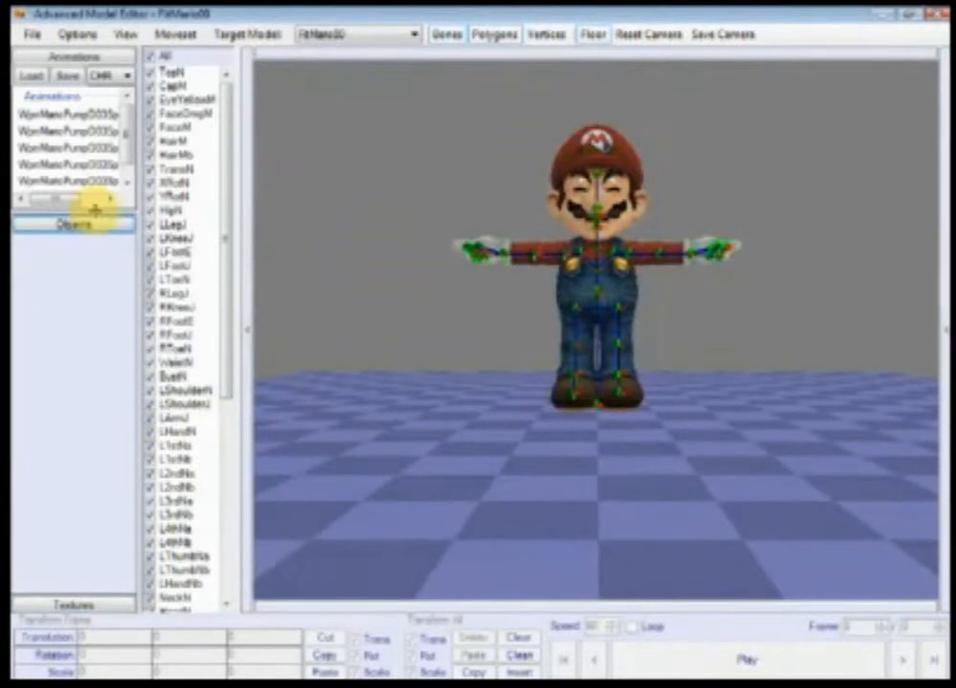
{"action": "left_click", "coordinate": [28, 76]}
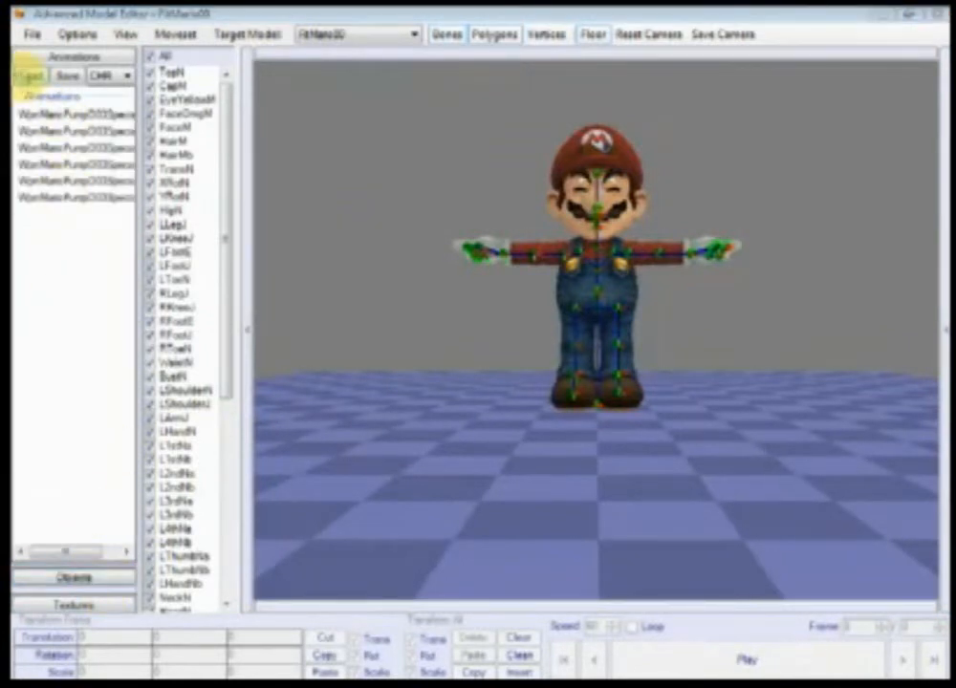
{"action": "left_click", "coordinate": [94, 169]}
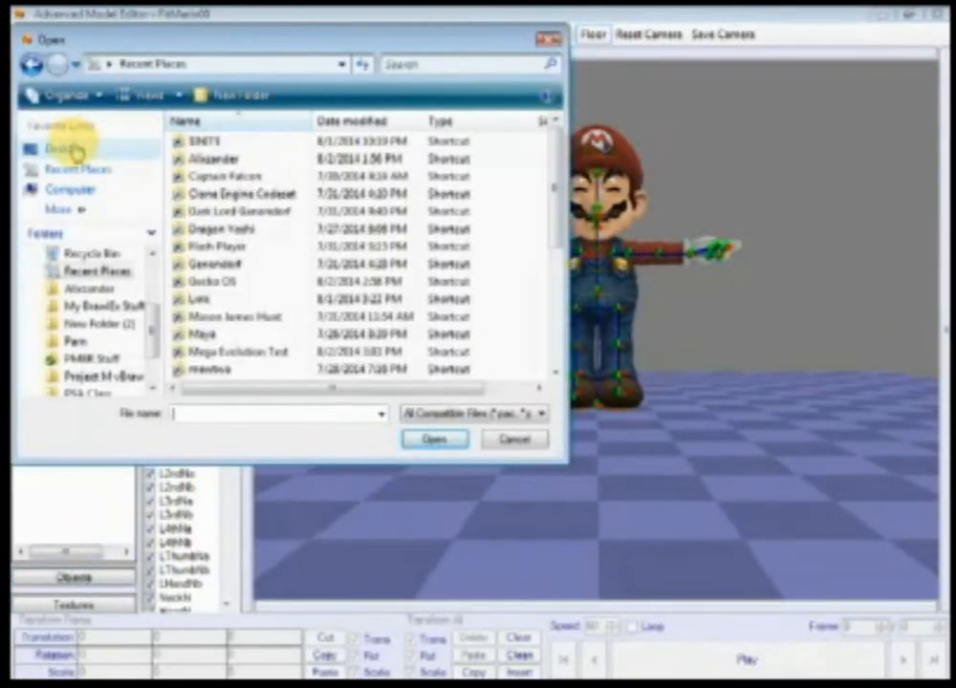
{"action": "left_click", "coordinate": [73, 149]}
{"action": "scroll", "coordinate": [366, 316], "scroll_direction": "down", "scroll_amount": 3}
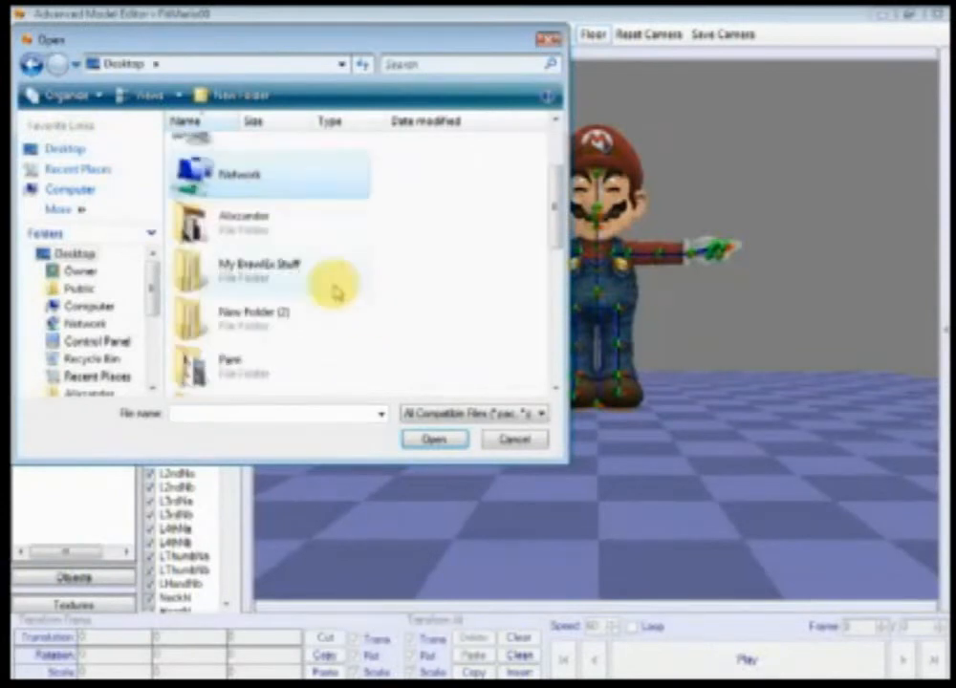
{"action": "double_click", "coordinate": [239, 216]}
{"action": "double_click", "coordinate": [227, 173]}
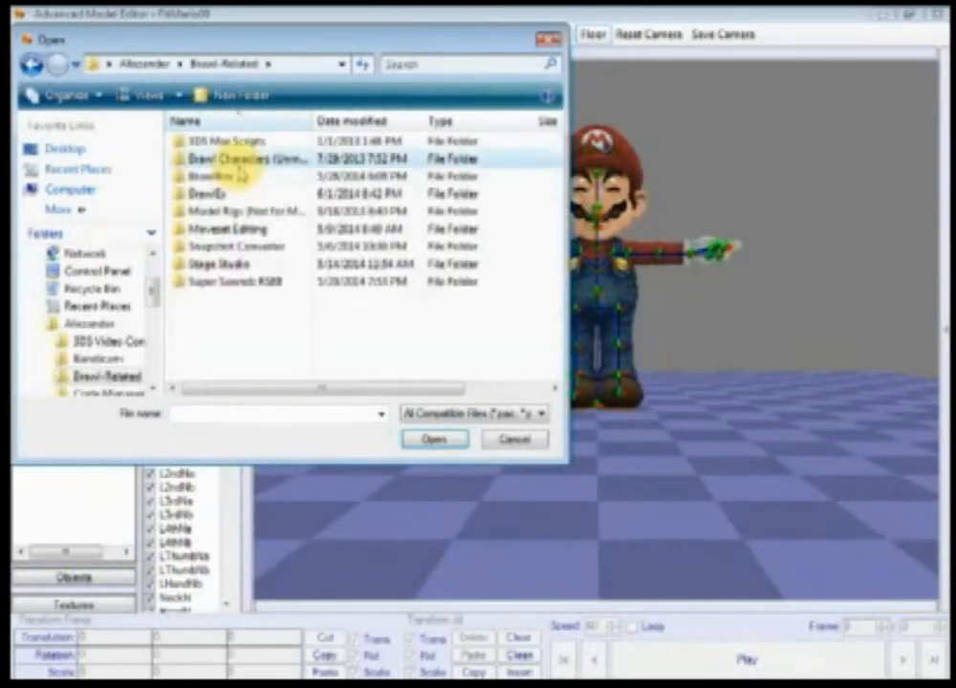
{"action": "double_click", "coordinate": [239, 162]}
{"action": "double_click", "coordinate": [231, 288]}
{"action": "scroll", "coordinate": [387, 299], "scroll_direction": "down", "scroll_amount": 5}
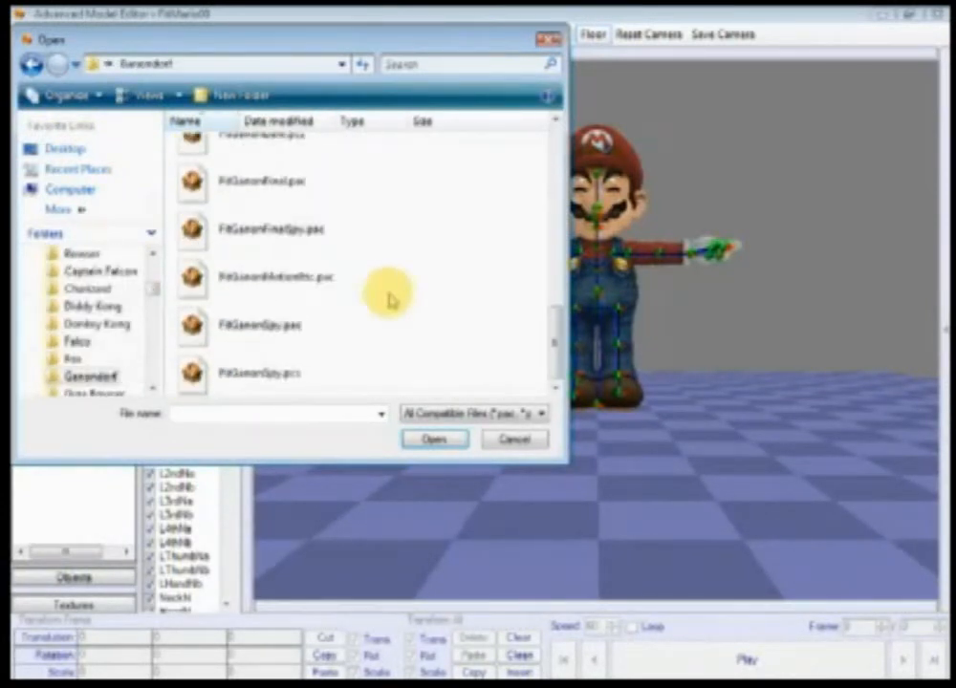
{"action": "double_click", "coordinate": [359, 278]}
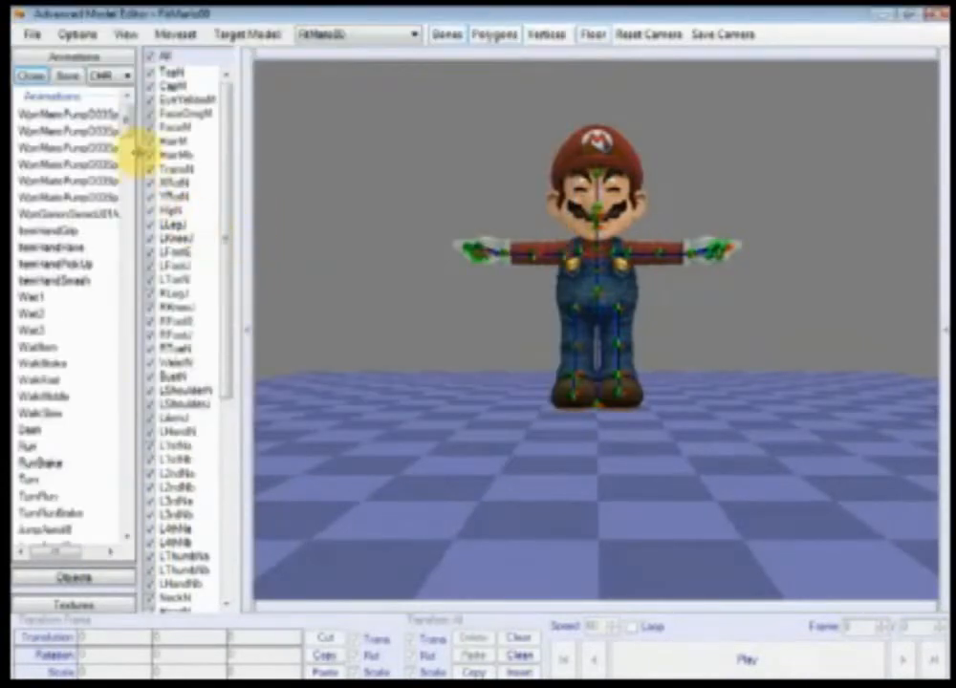
- Apply Ganondorf's AttackS3S animation to the Mario model and frame the whole body in the viewport
{"action": "left_click_drag", "start_coordinate": [134, 122], "coordinate": [131, 165]}
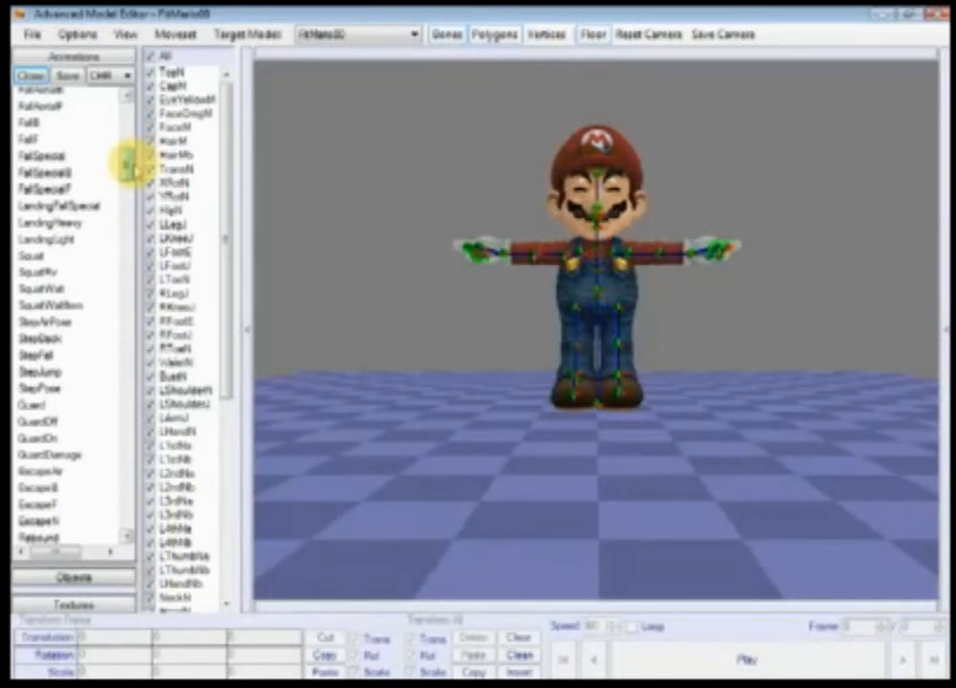
{"action": "left_click_drag", "start_coordinate": [132, 164], "coordinate": [128, 171]}
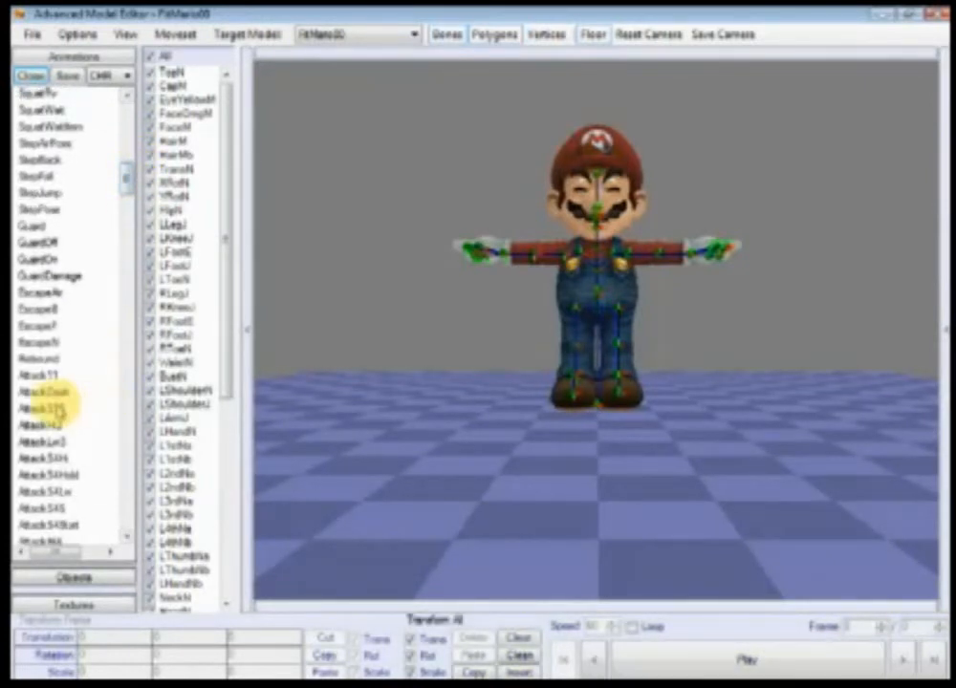
{"action": "left_click", "coordinate": [45, 408]}
{"action": "scroll", "coordinate": [683, 309], "scroll_direction": "up", "scroll_amount": 10}
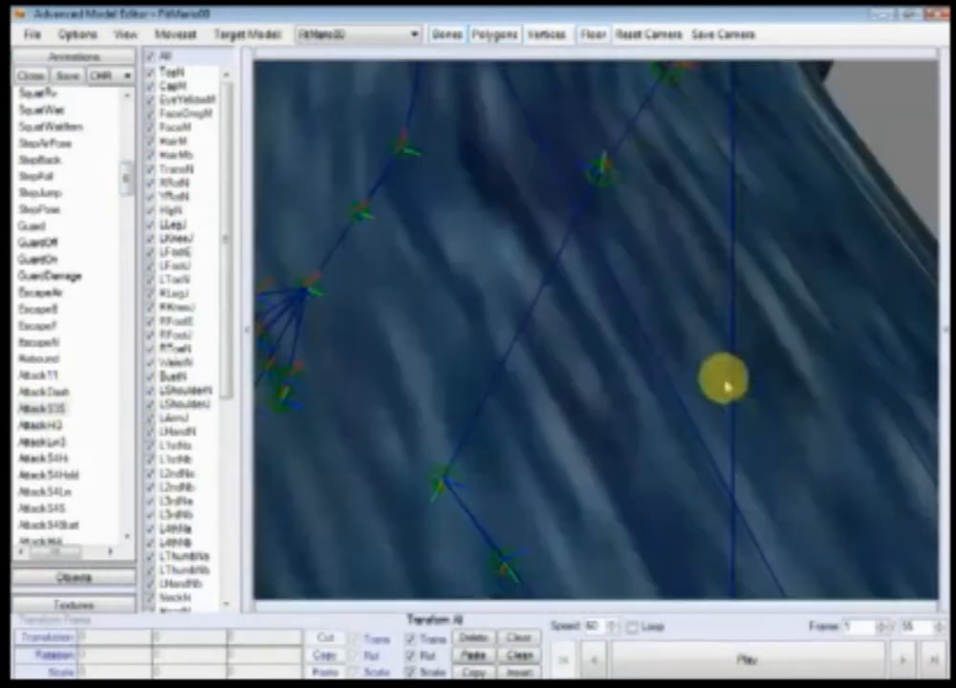
{"action": "scroll", "coordinate": [724, 382], "scroll_direction": "down", "scroll_amount": 10}
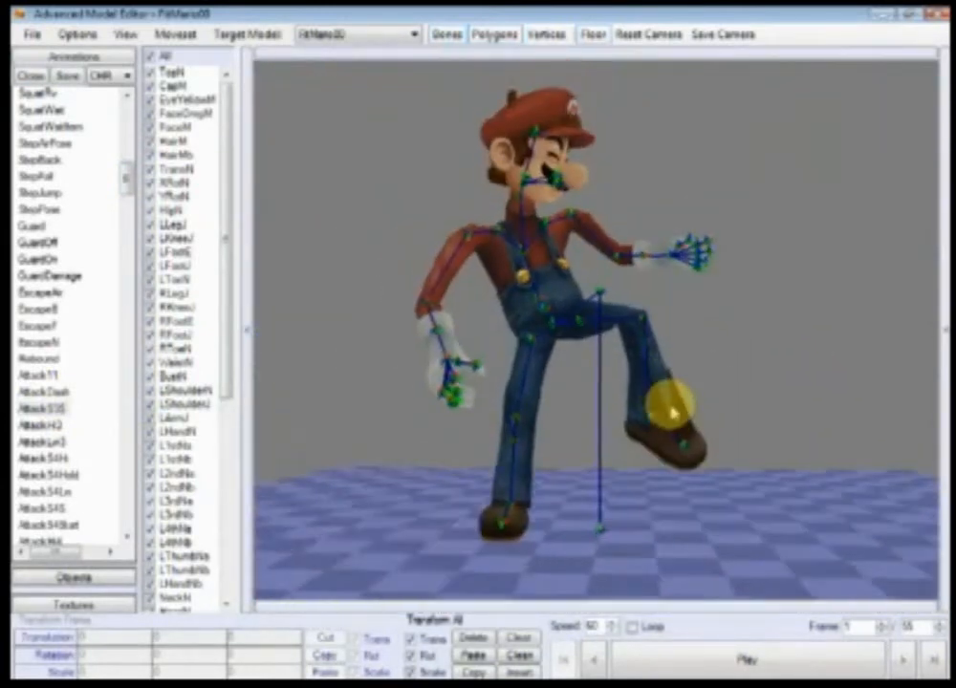
{"action": "right_click_drag", "start_coordinate": [672, 411], "coordinate": [684, 389]}
{"action": "scroll", "coordinate": [684, 389], "scroll_direction": "down", "scroll_amount": 2}
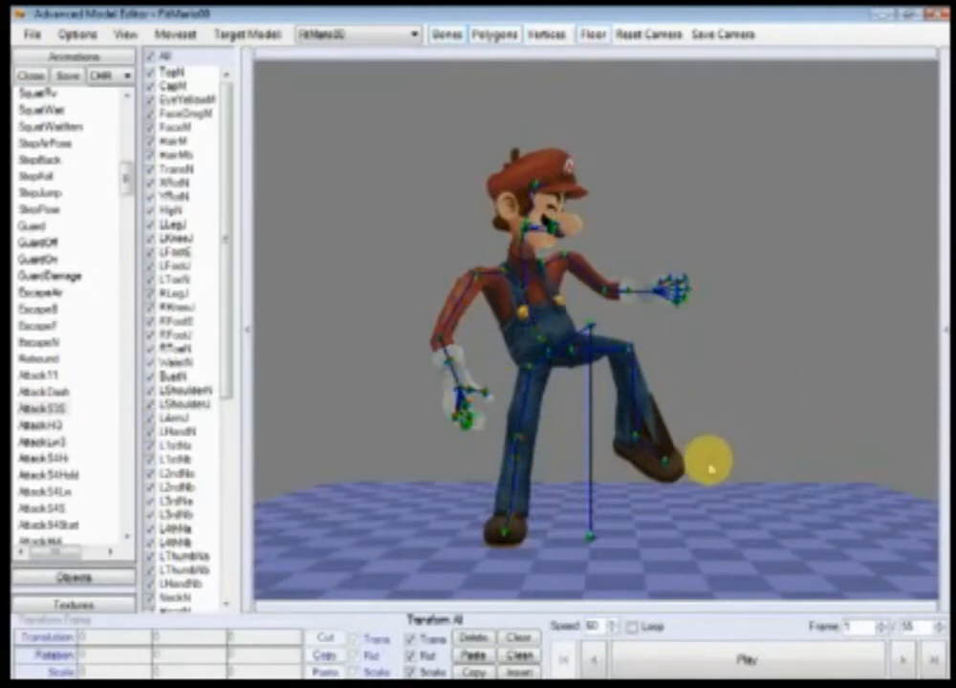
{"action": "right_click_drag", "start_coordinate": [726, 486], "coordinate": [721, 463]}
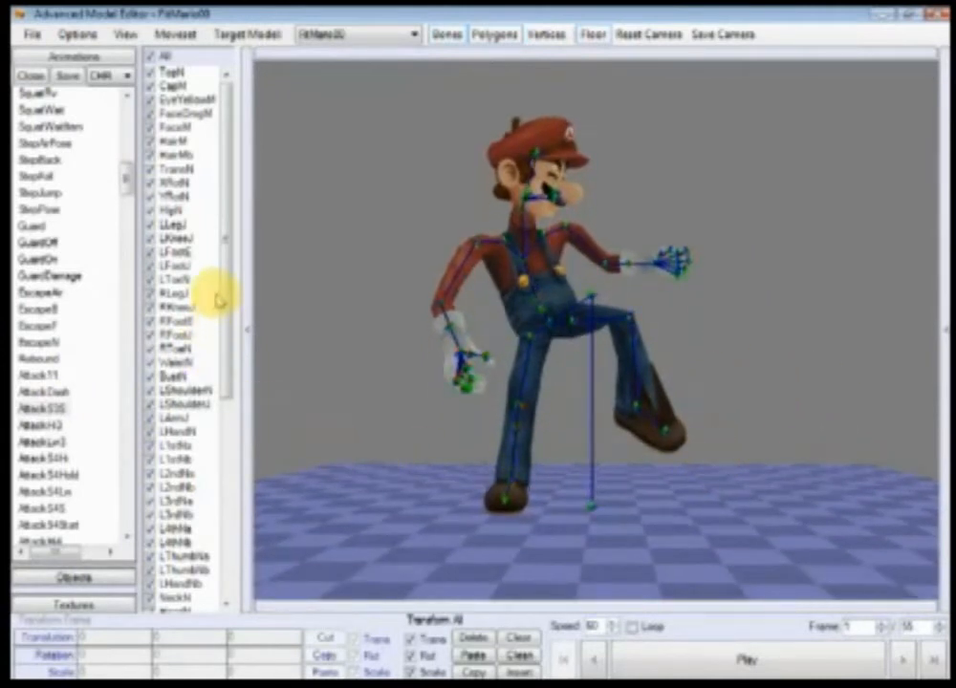
- Select the LKneeJ bone and compare its transform values between frames 0 and 1 of AttackS3S
{"action": "left_click", "coordinate": [187, 238]}
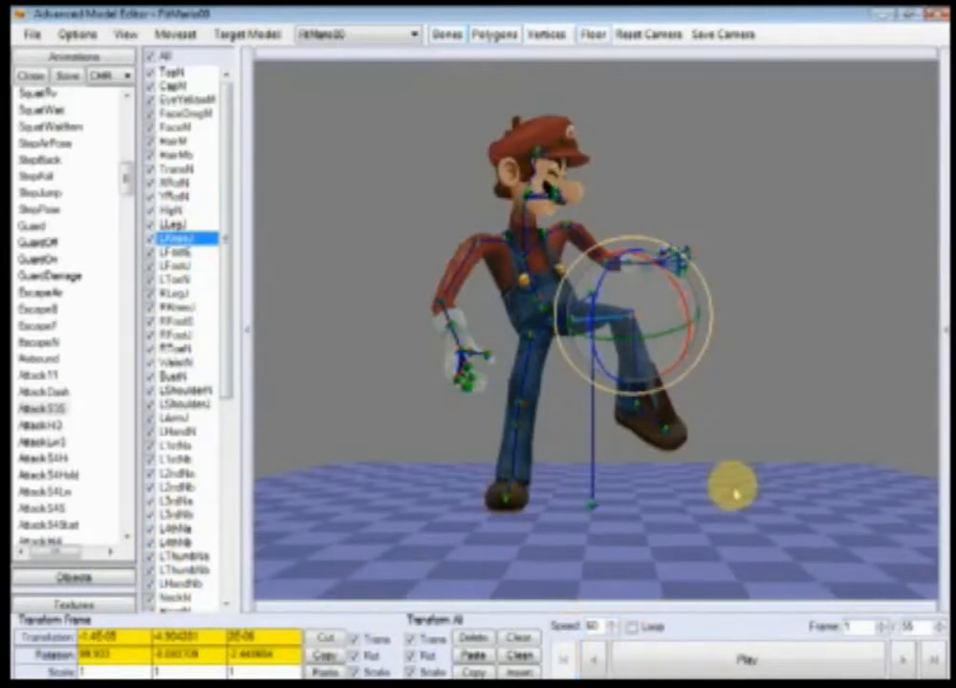
{"action": "left_click", "coordinate": [597, 661]}
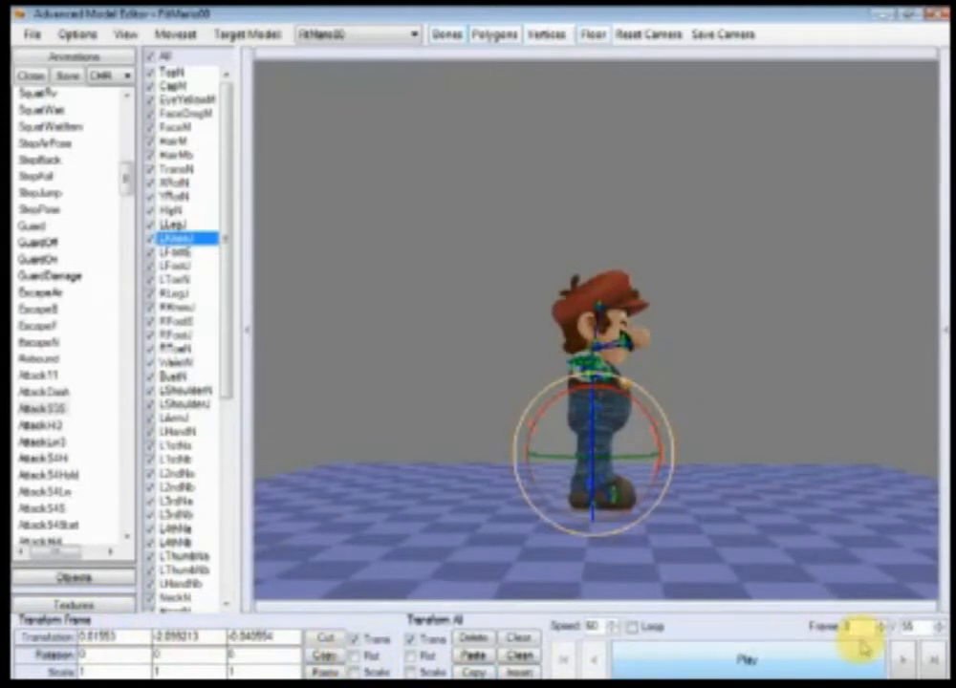
{"action": "left_click", "coordinate": [906, 657]}
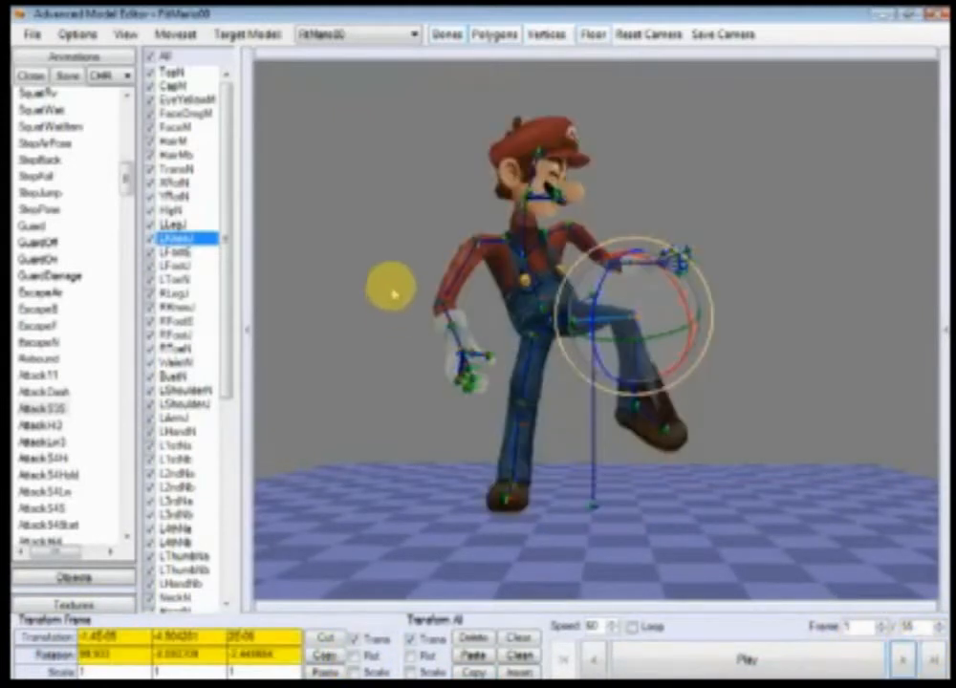
- Examine the frame 1 transforms of the HipN, YRotN and XRotN bones and show the keyframe list
{"action": "left_click", "coordinate": [172, 211]}
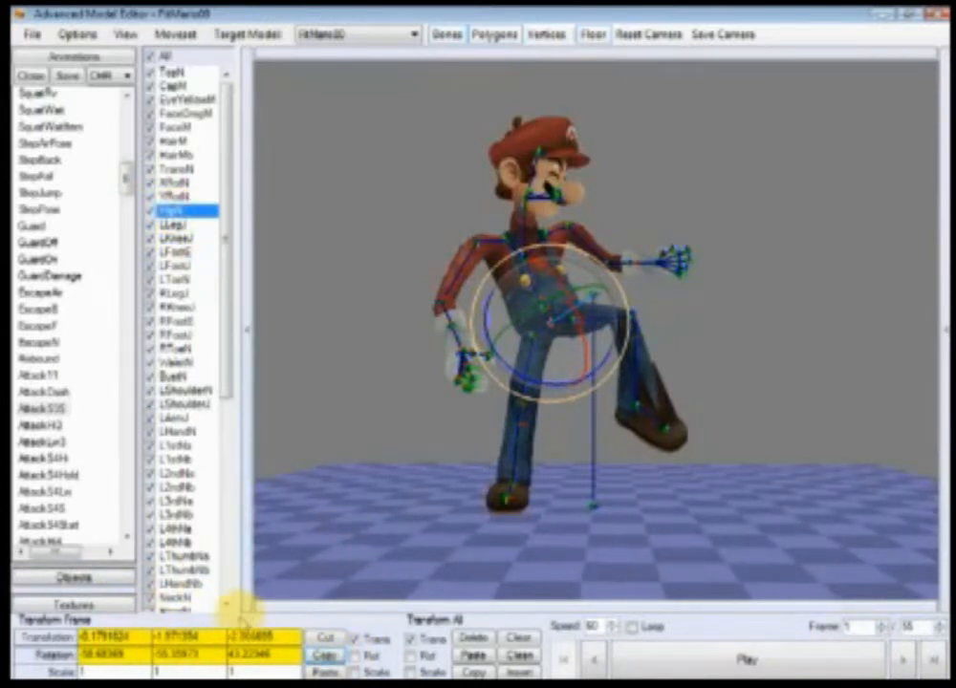
{"action": "left_click", "coordinate": [181, 197]}
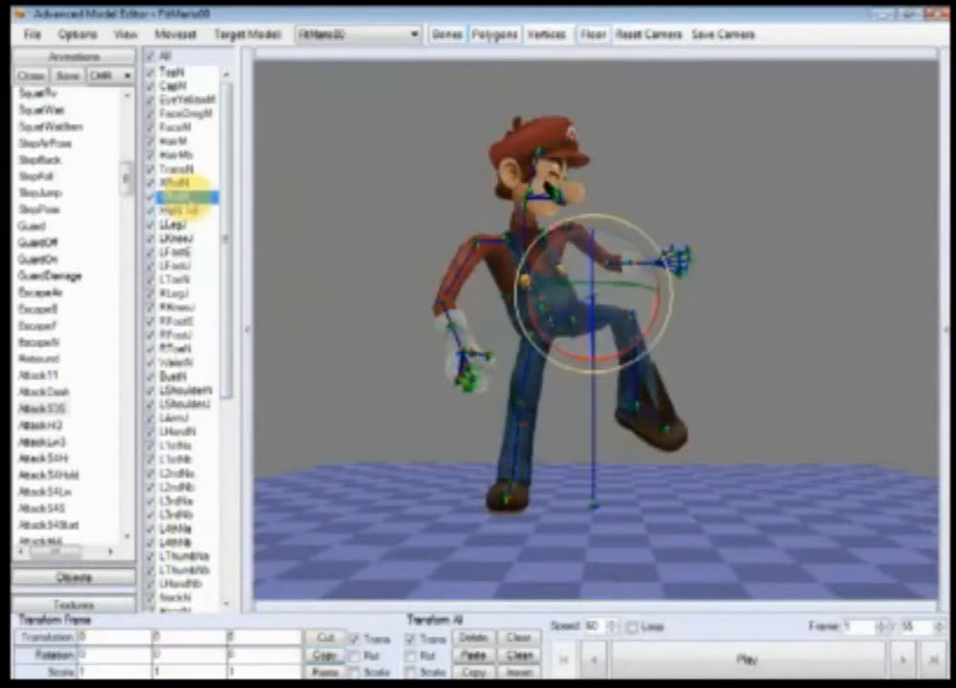
{"action": "left_click", "coordinate": [183, 182]}
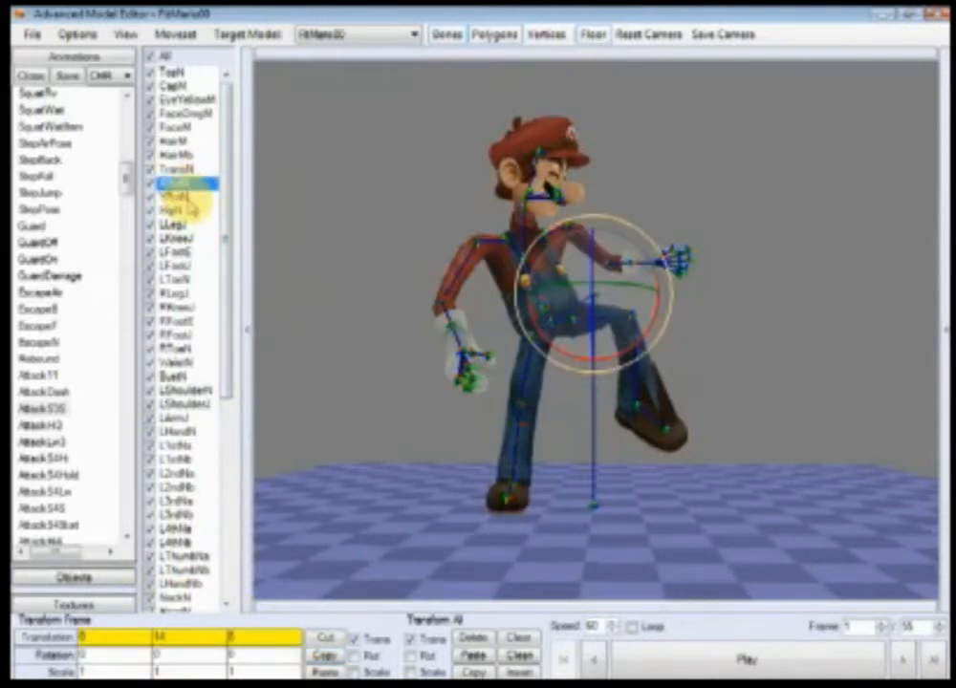
{"action": "left_click", "coordinate": [946, 239]}
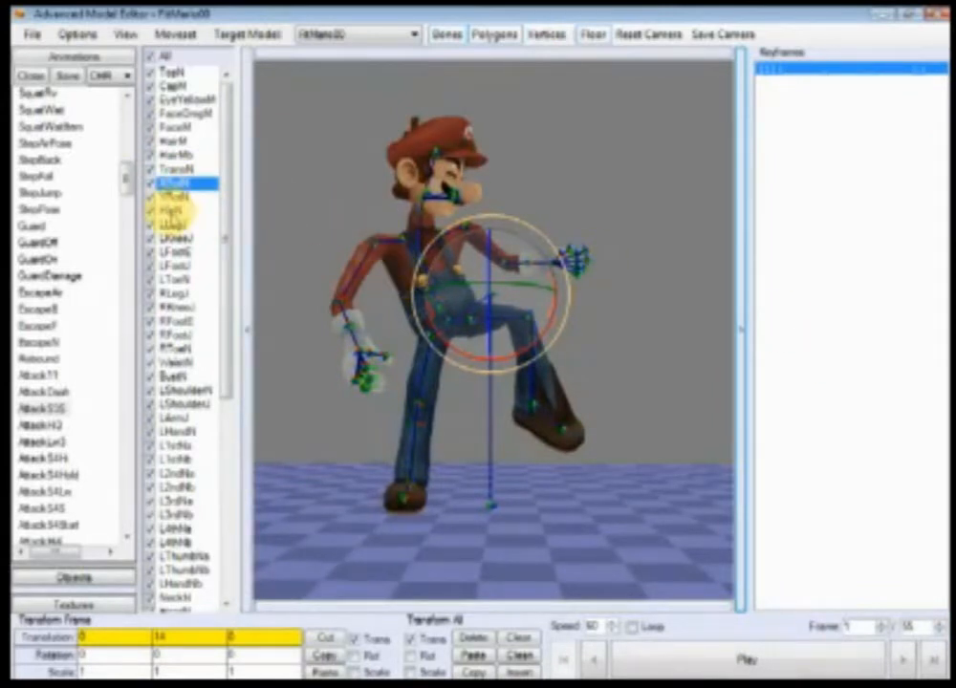
- Copy HipN's frame 1 transform, paste frame 0's translations for all bones onto frame 1, and restore HipN's copied values
{"action": "left_click", "coordinate": [174, 209]}
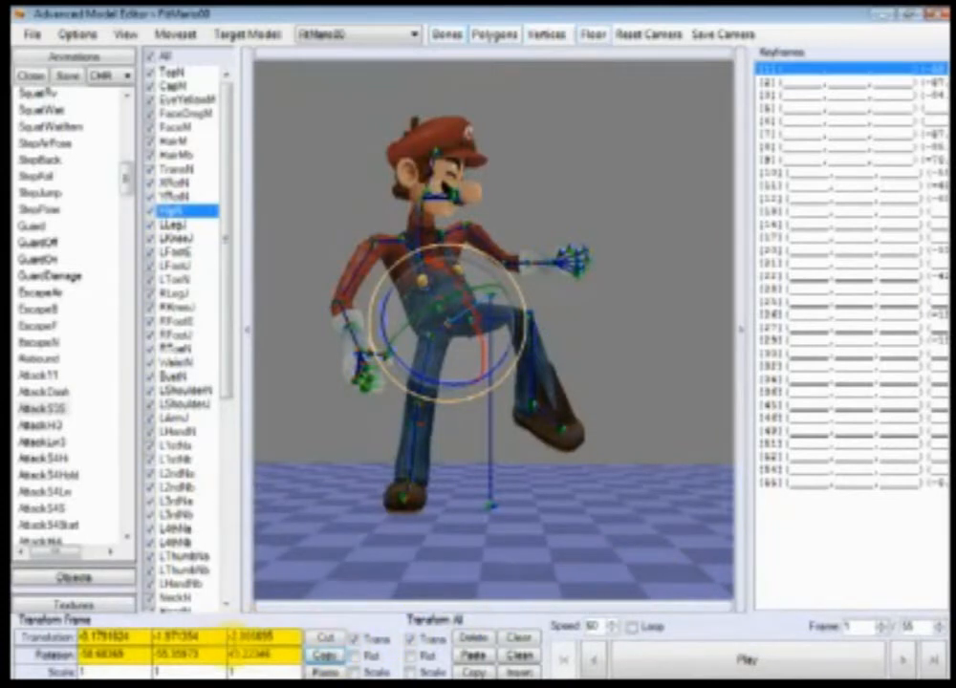
{"action": "left_click", "coordinate": [600, 659]}
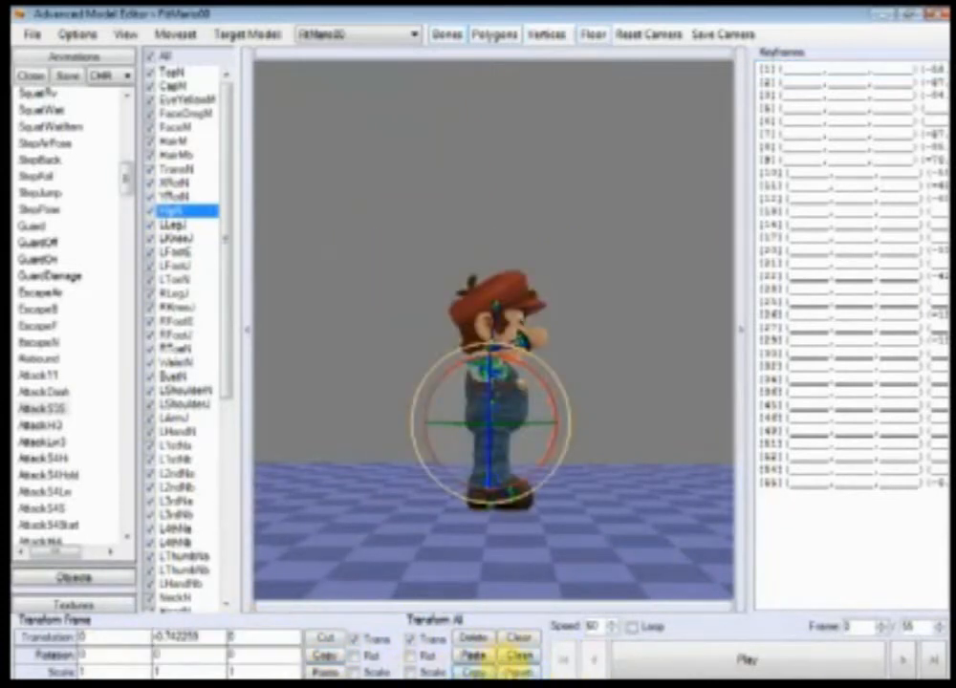
{"action": "left_click", "coordinate": [906, 660]}
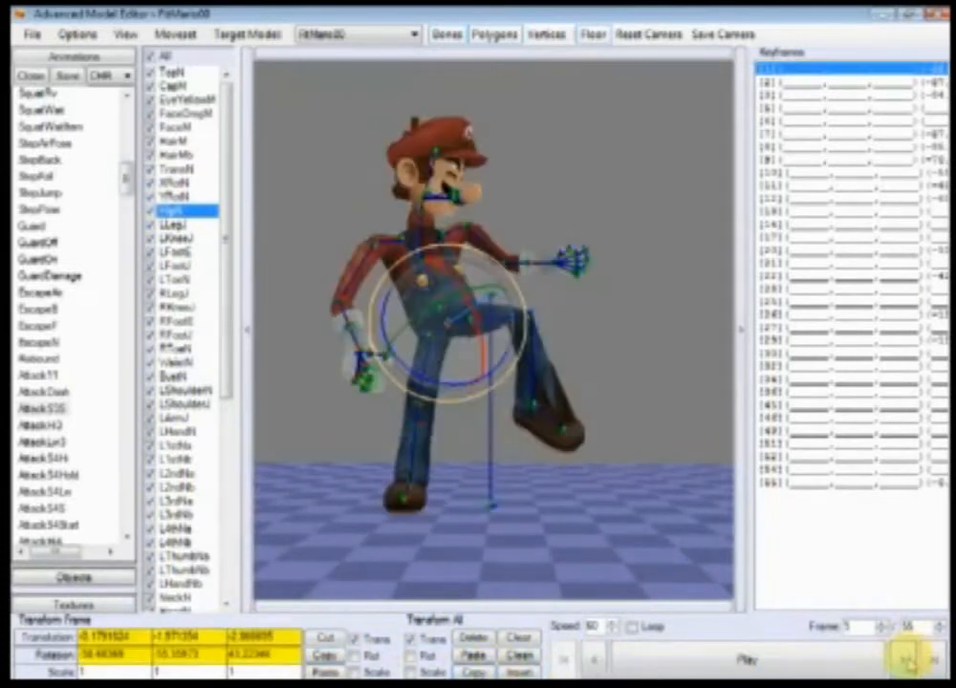
{"action": "left_click", "coordinate": [475, 657]}
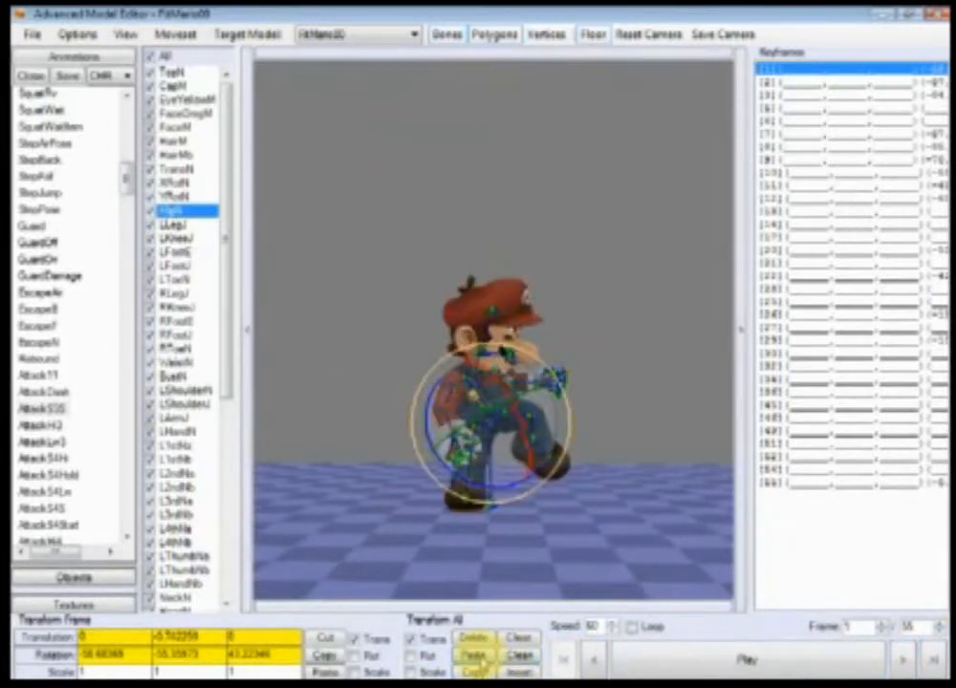
{"action": "left_click", "coordinate": [335, 672]}
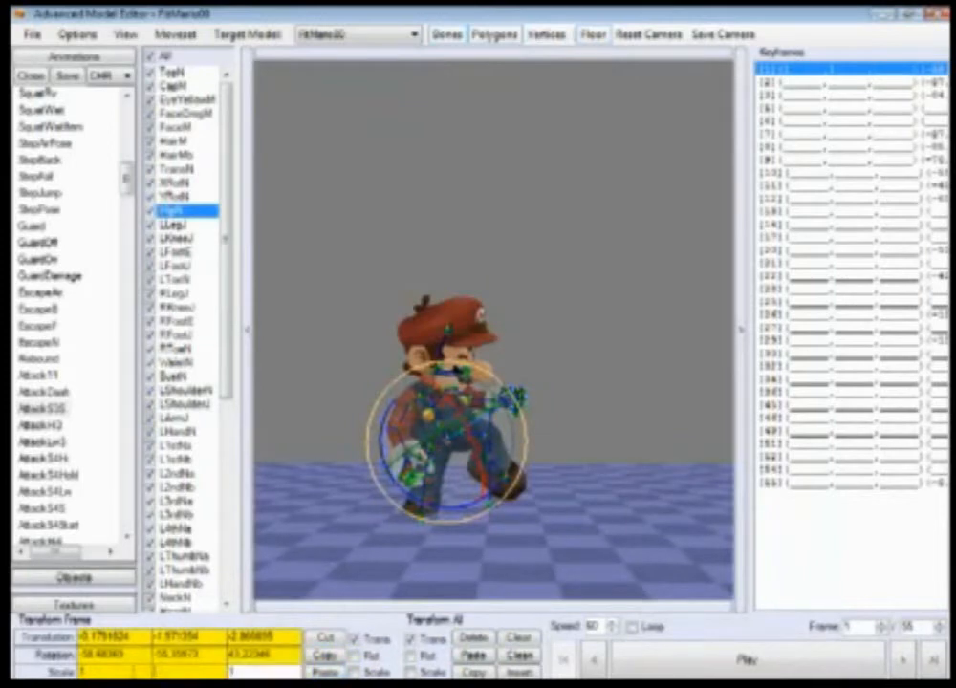
{"action": "right_click_drag", "start_coordinate": [563, 494], "coordinate": [612, 406]}
{"action": "scroll", "coordinate": [563, 450], "scroll_direction": "up", "scroll_amount": 2}
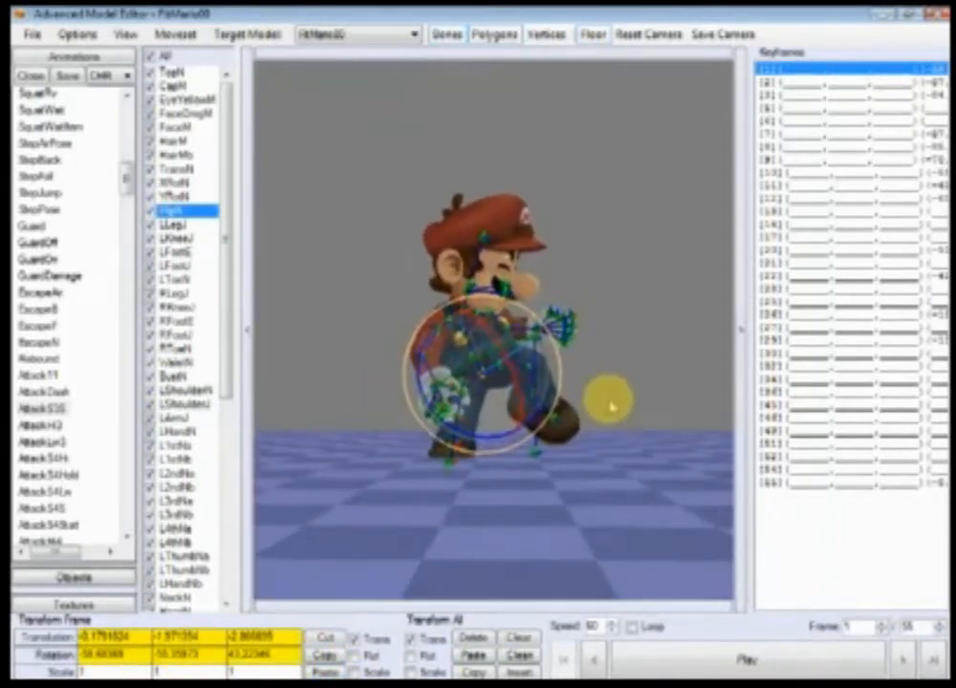
- Play the corrected AttackS3S animation on Mario several times to check its motion
{"action": "left_click", "coordinate": [656, 657]}
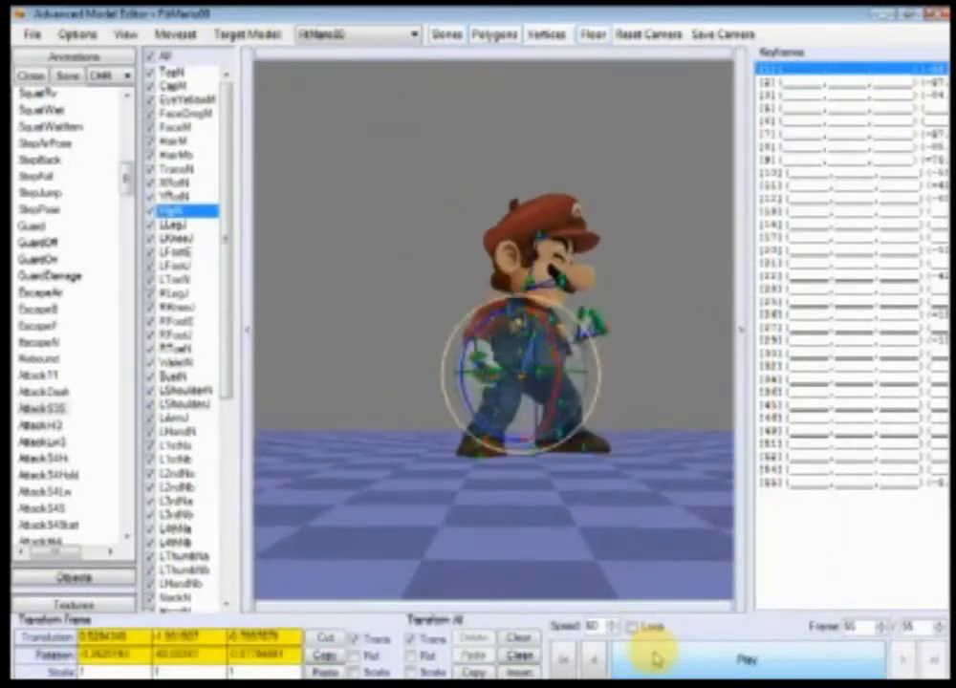
{"action": "left_click", "coordinate": [656, 658]}
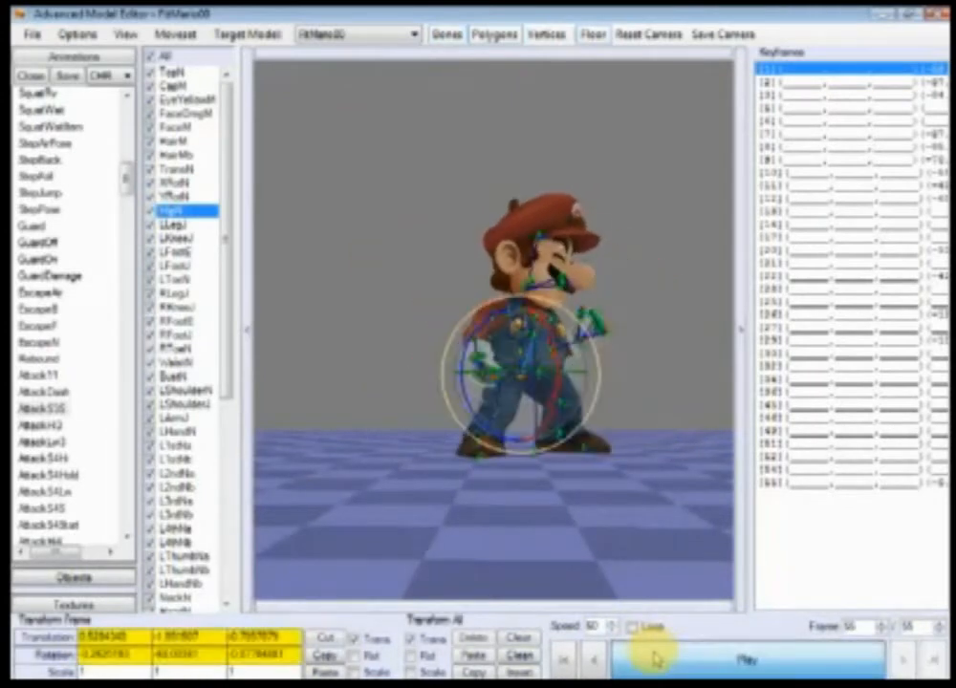
{"action": "left_click", "coordinate": [656, 658]}
{"action": "left_click", "coordinate": [656, 658]}
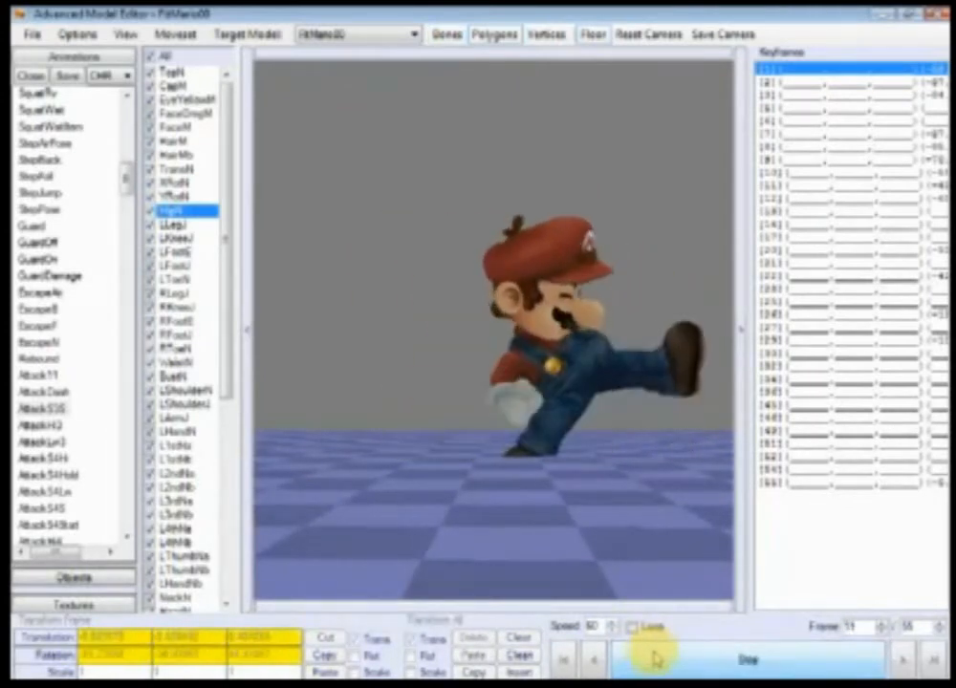
{"action": "left_click", "coordinate": [655, 658]}
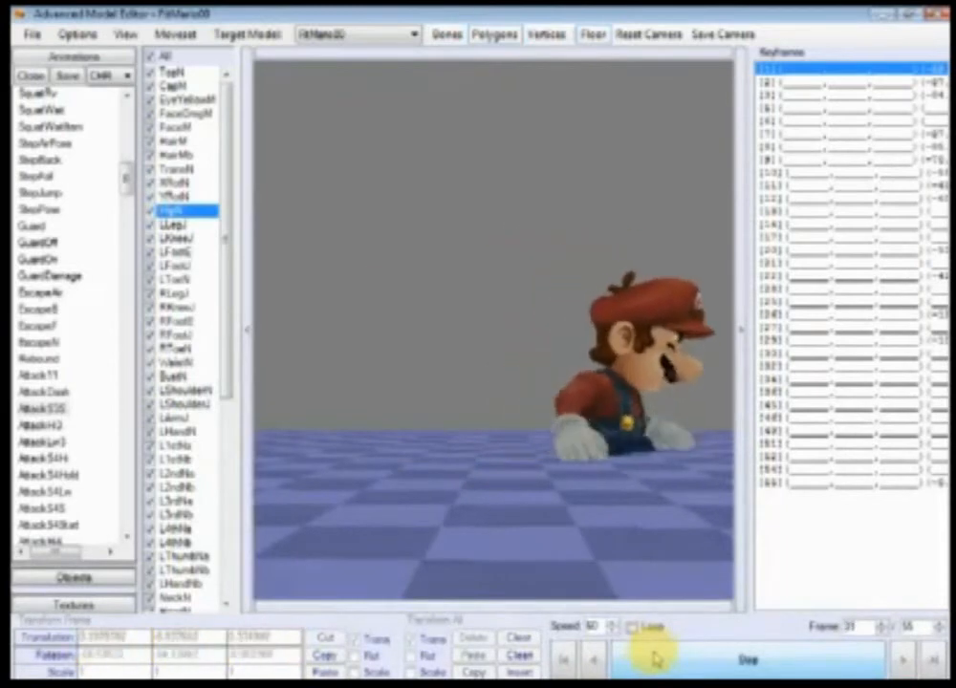
{"action": "left_click", "coordinate": [656, 657]}
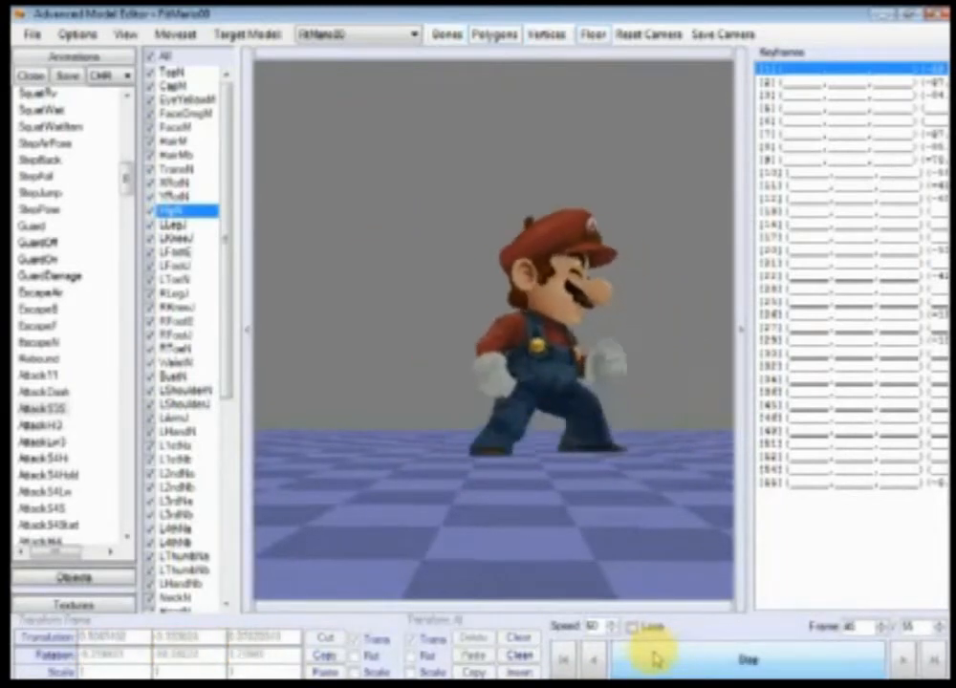
{"action": "left_click", "coordinate": [656, 657]}
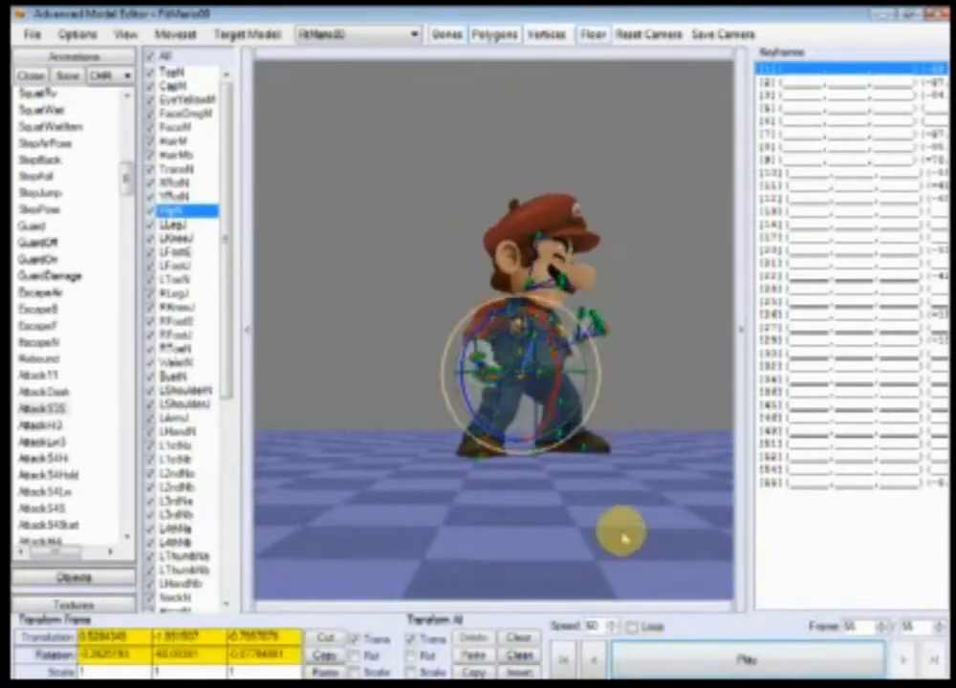
- Replay AttackS3S from a floor-level side view to check the feet against the ground, and return to frame 1
{"action": "left_click_drag", "start_coordinate": [623, 538], "coordinate": [604, 486]}
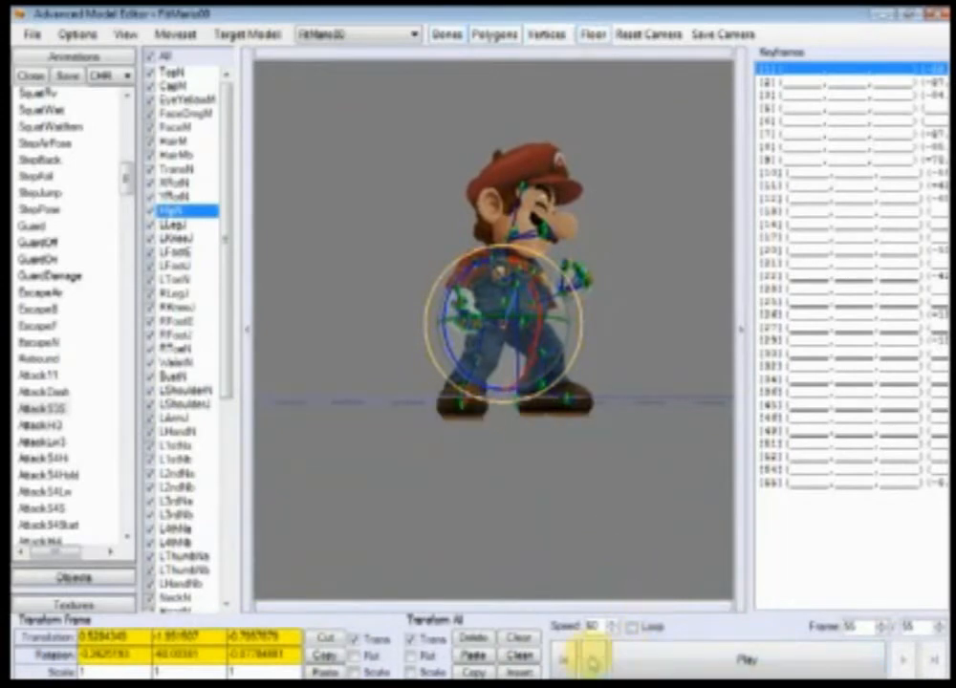
{"action": "left_click", "coordinate": [649, 659]}
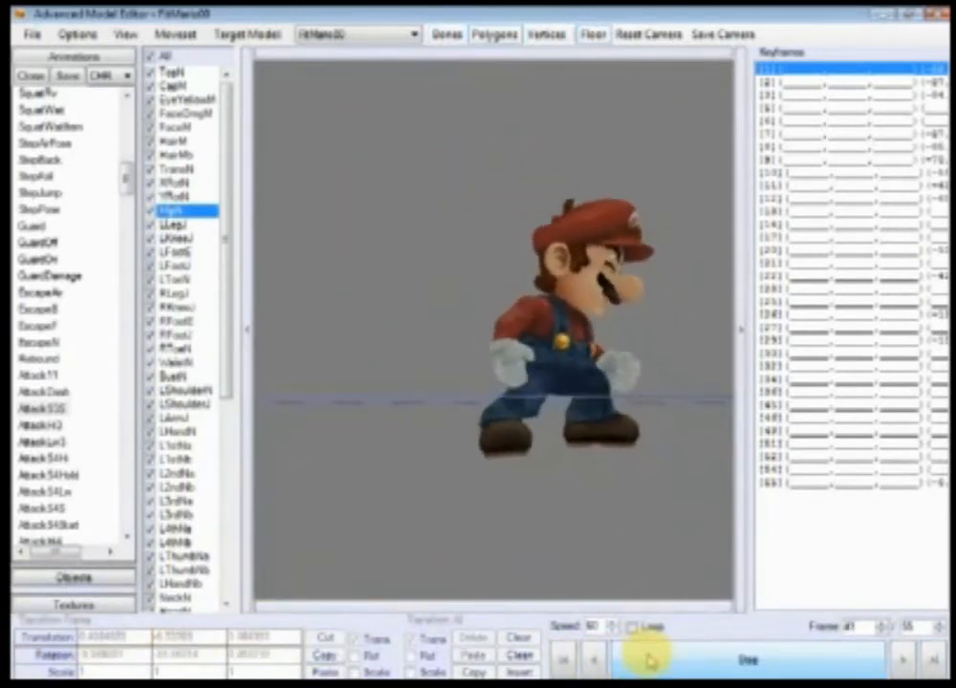
{"action": "left_click", "coordinate": [650, 658]}
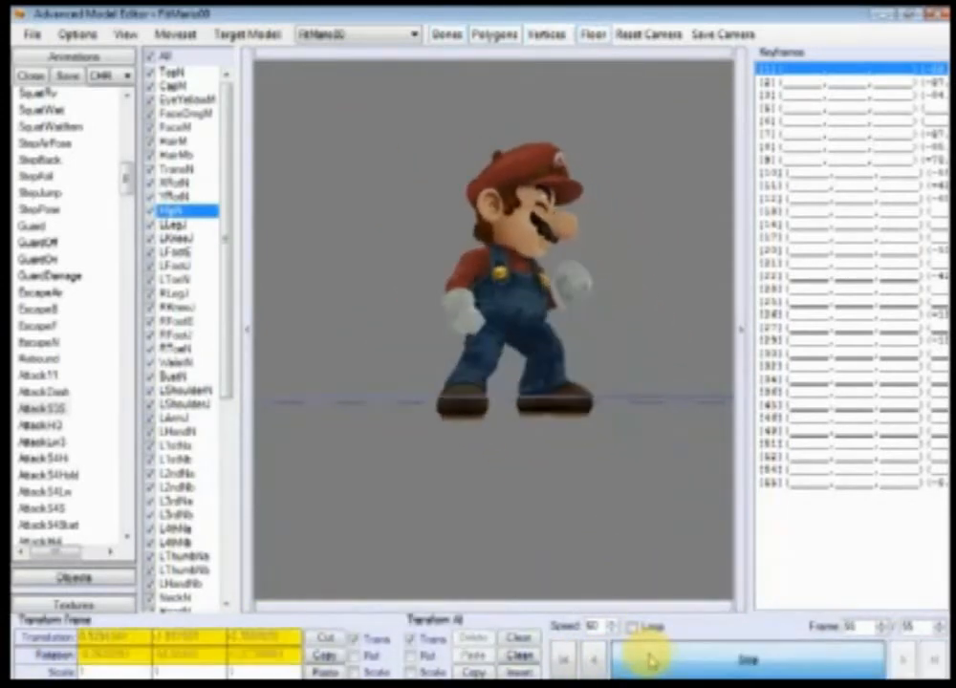
{"action": "left_click", "coordinate": [646, 660]}
{"action": "left_click", "coordinate": [566, 657]}
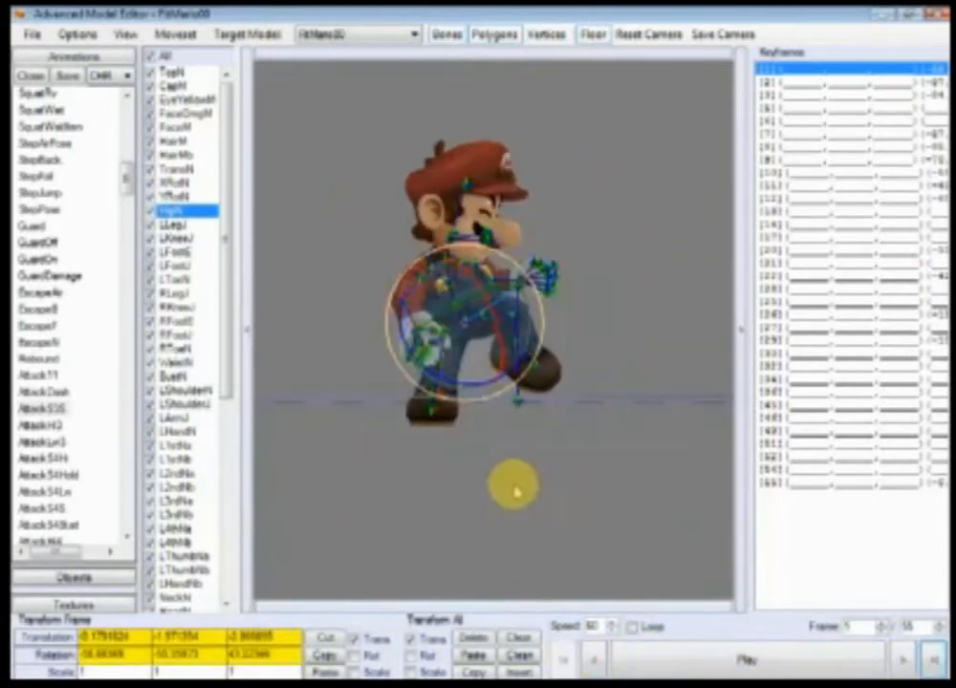
- Review the transforms of the right foot, BustN, LShoulderN and L2ndNb bones, switching from frame 1 to frame 0
{"action": "left_click", "coordinate": [183, 321]}
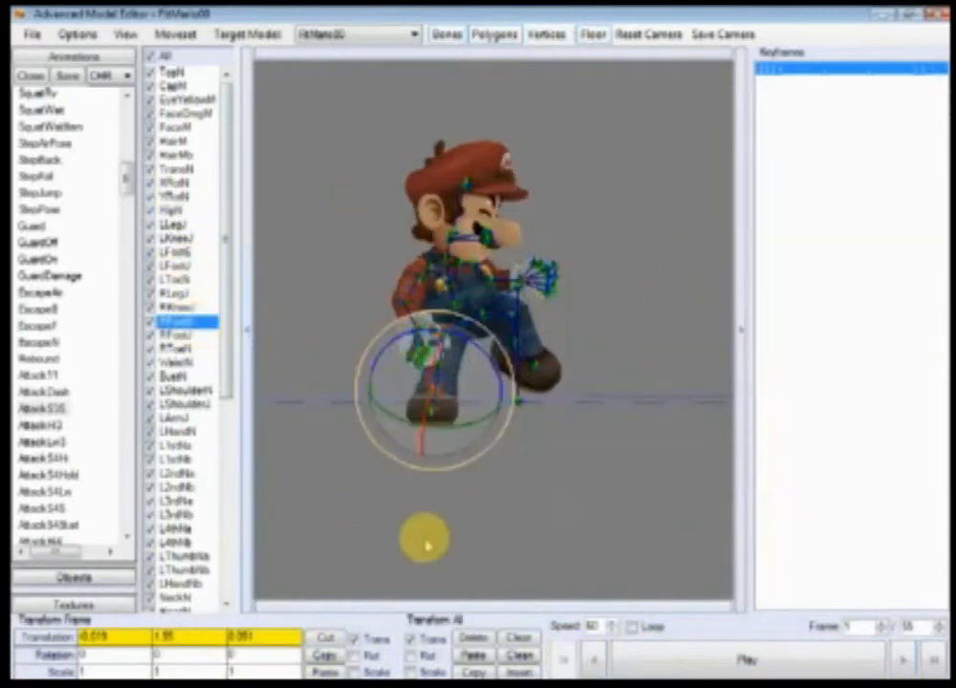
{"action": "left_click", "coordinate": [591, 659]}
{"action": "left_click", "coordinate": [186, 335]}
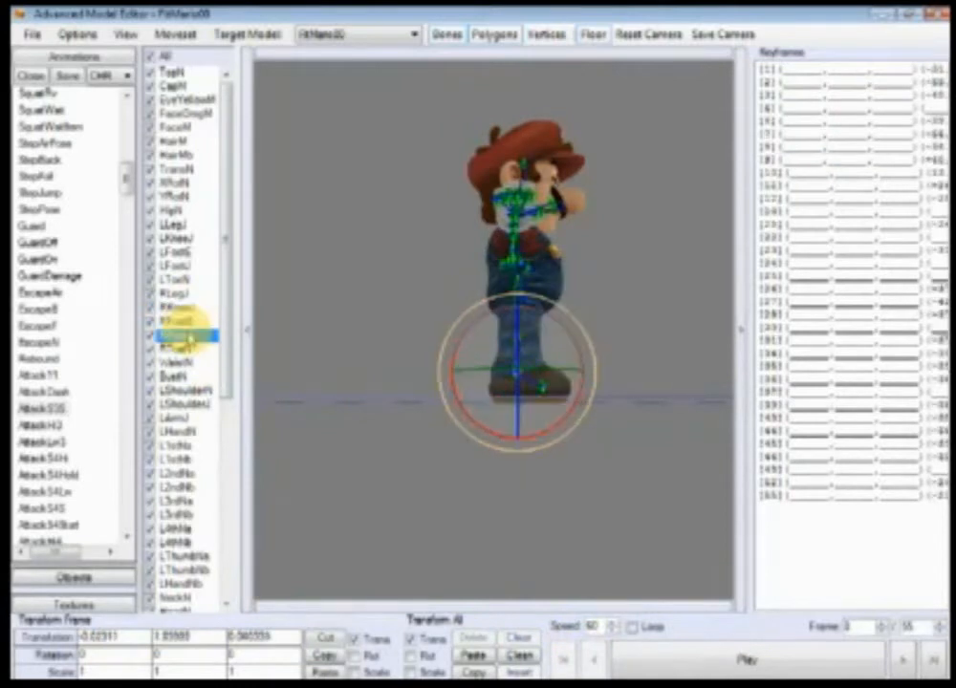
{"action": "left_click", "coordinate": [196, 375]}
{"action": "left_click", "coordinate": [200, 391]}
{"action": "left_click", "coordinate": [205, 485]}
{"action": "scroll", "coordinate": [220, 473], "scroll_direction": "down", "scroll_amount": 3}
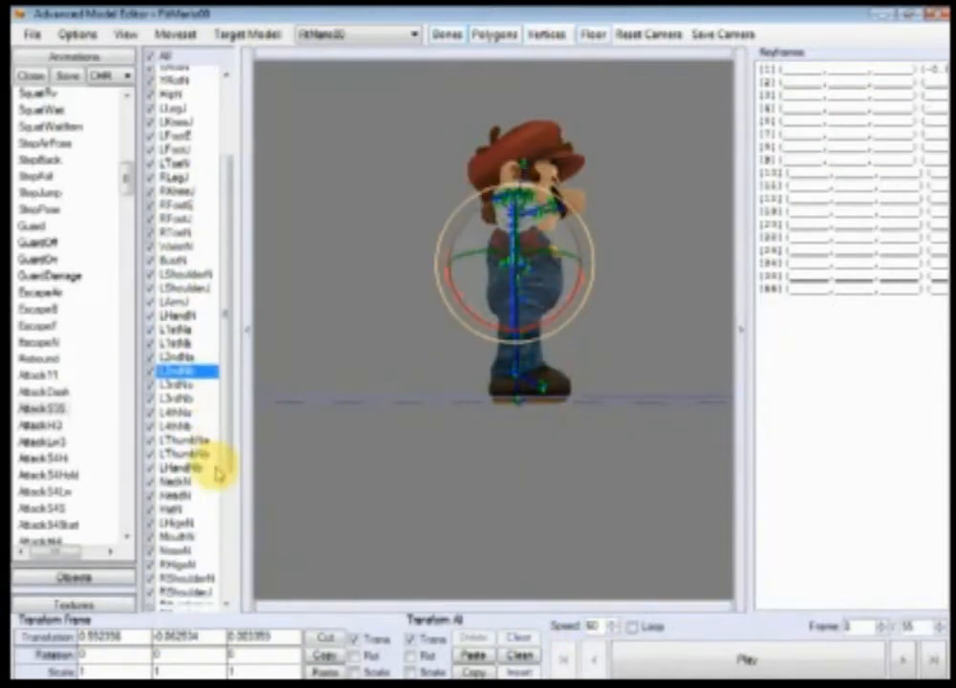
- Review the frame 0 transforms of the head, facial, RShoulderN, RHandNb and WaistNb bones
{"action": "scroll", "coordinate": [220, 473], "scroll_direction": "down", "scroll_amount": 2}
{"action": "left_click", "coordinate": [163, 404]}
{"action": "left_click", "coordinate": [172, 418]}
{"action": "left_click", "coordinate": [191, 432]}
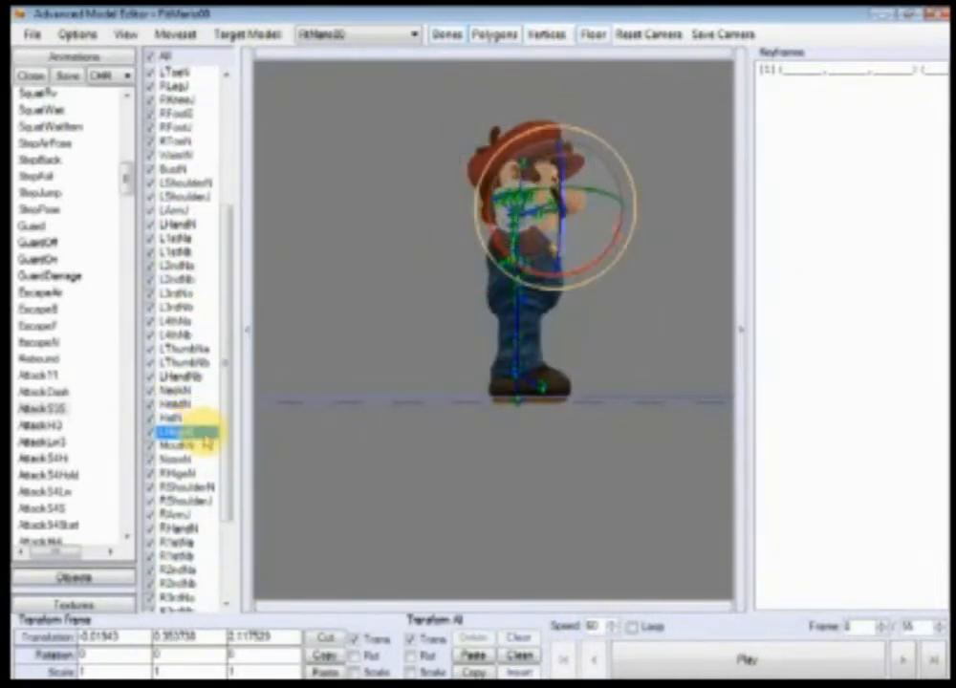
{"action": "left_click", "coordinate": [189, 445]}
{"action": "left_click", "coordinate": [195, 460]}
{"action": "left_click", "coordinate": [201, 473]}
{"action": "left_click", "coordinate": [191, 487]}
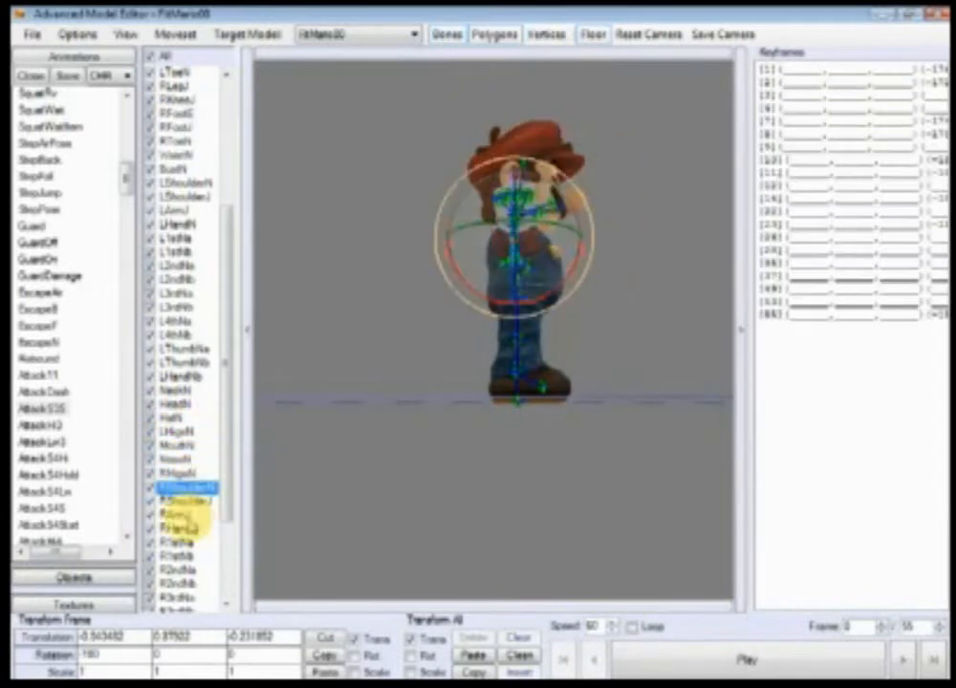
{"action": "scroll", "coordinate": [191, 520], "scroll_direction": "down", "scroll_amount": 3}
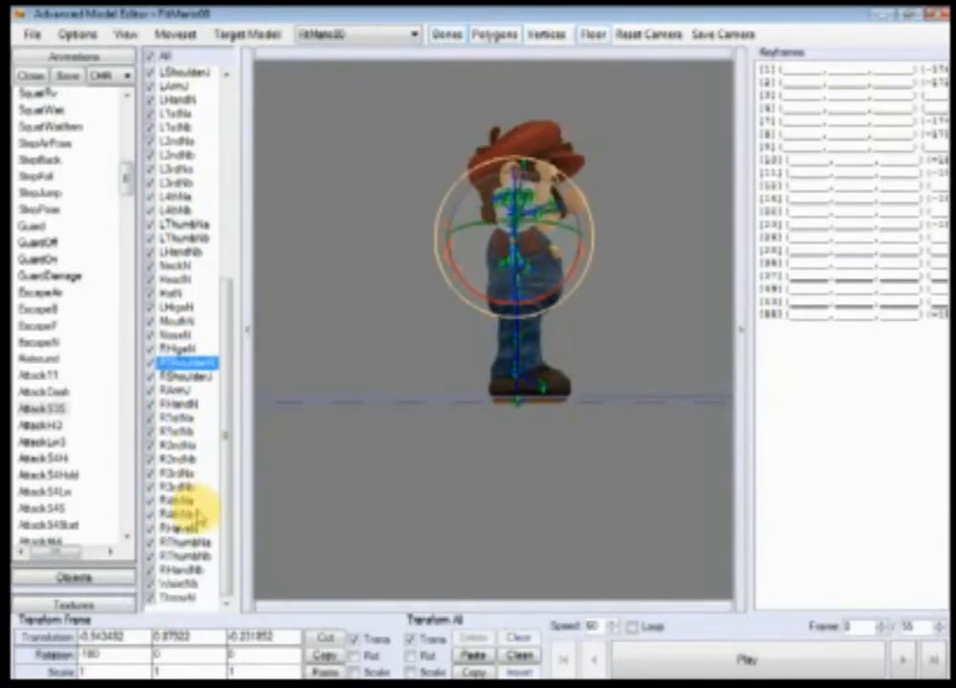
{"action": "left_click", "coordinate": [188, 571]}
{"action": "left_click", "coordinate": [187, 584]}
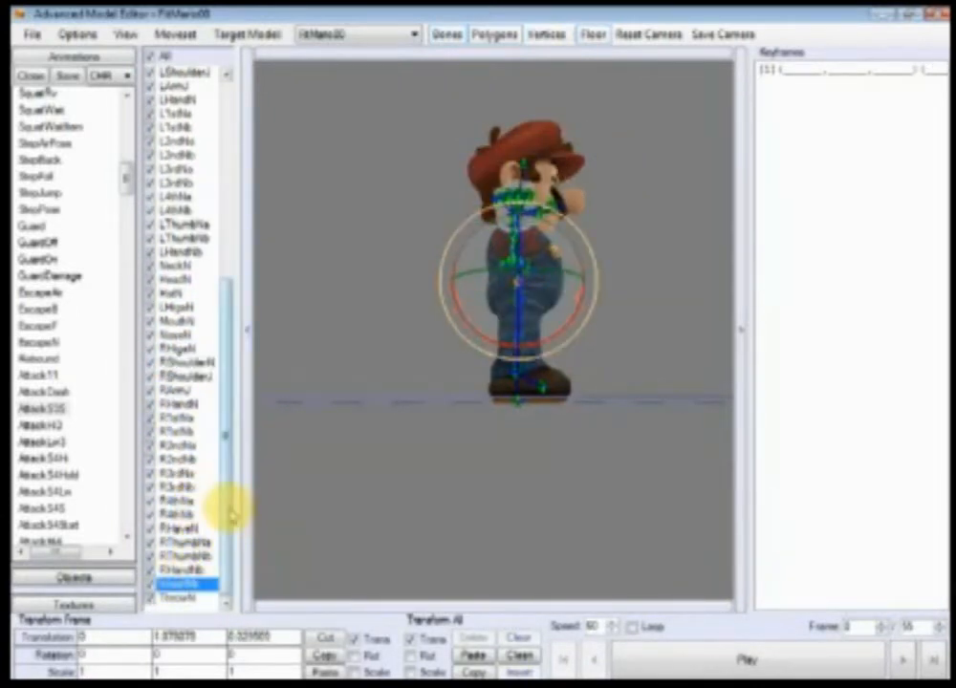
- Inspect the TopN and XRotN bones at frame 1 with Mario's feet seen close up, and play the animation through
{"action": "left_click_drag", "start_coordinate": [230, 516], "coordinate": [231, 267]}
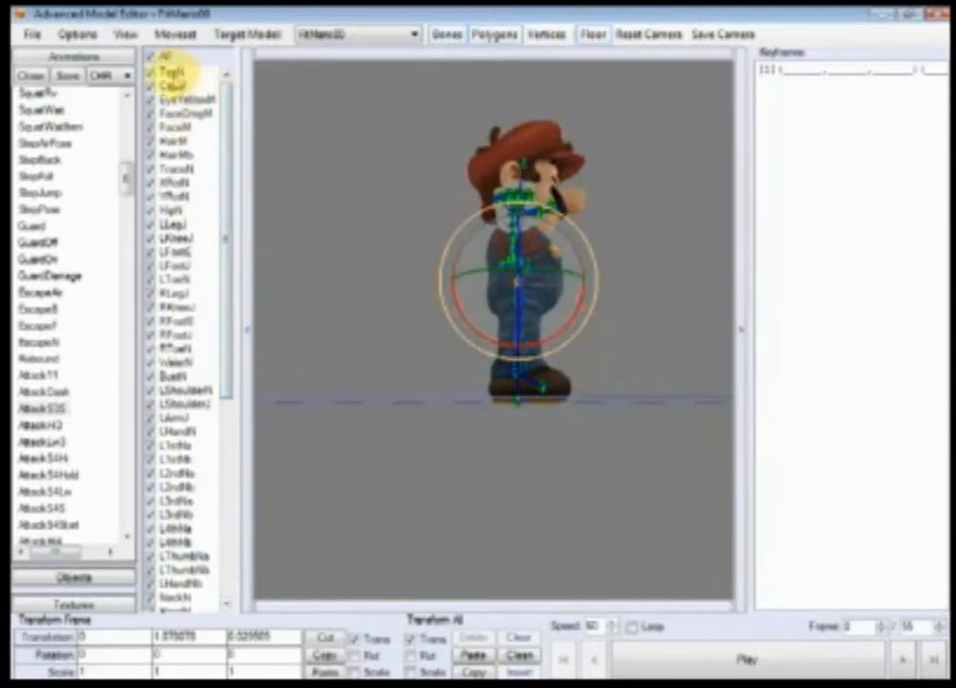
{"action": "left_click", "coordinate": [175, 71]}
{"action": "left_click", "coordinate": [913, 654]}
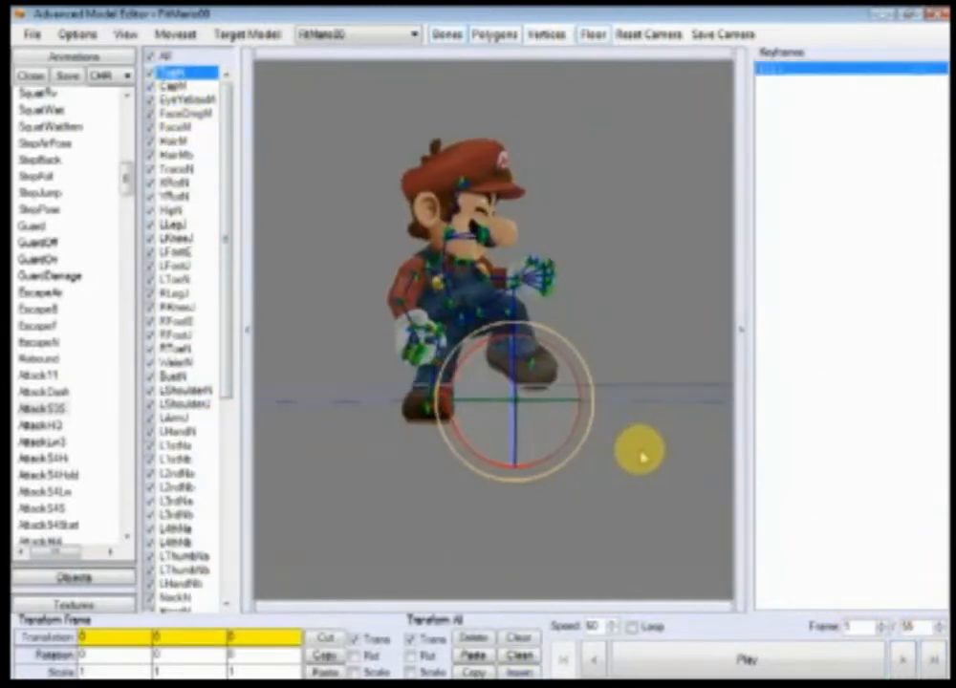
{"action": "scroll", "coordinate": [639, 454], "scroll_direction": "up", "scroll_amount": 3}
{"action": "right_click_drag", "start_coordinate": [603, 442], "coordinate": [621, 406]}
{"action": "right_click_drag", "start_coordinate": [471, 513], "coordinate": [472, 531]}
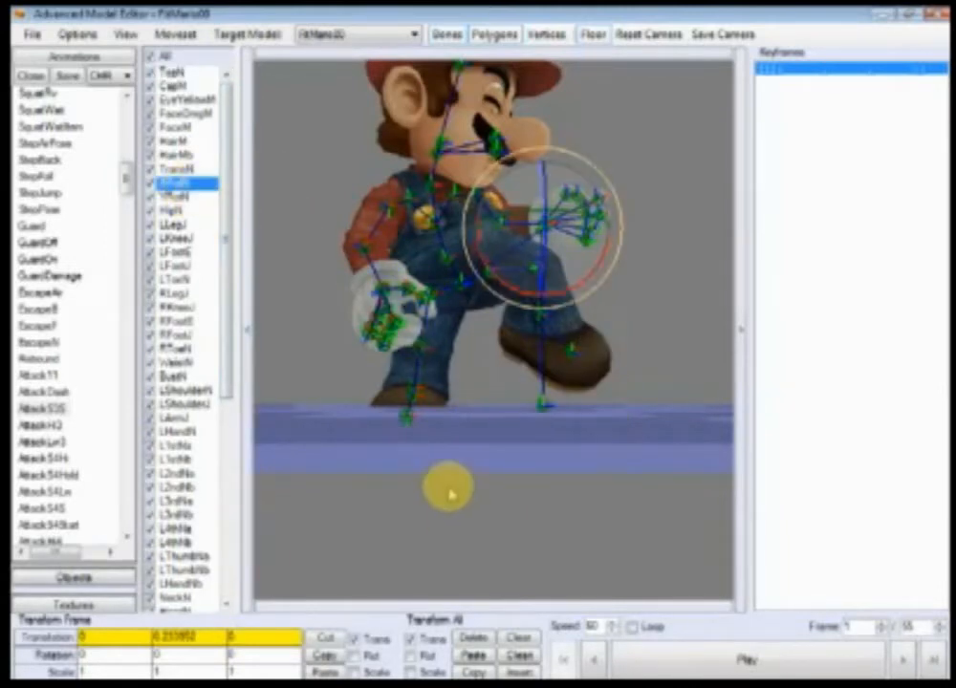
{"action": "left_click", "coordinate": [702, 657]}
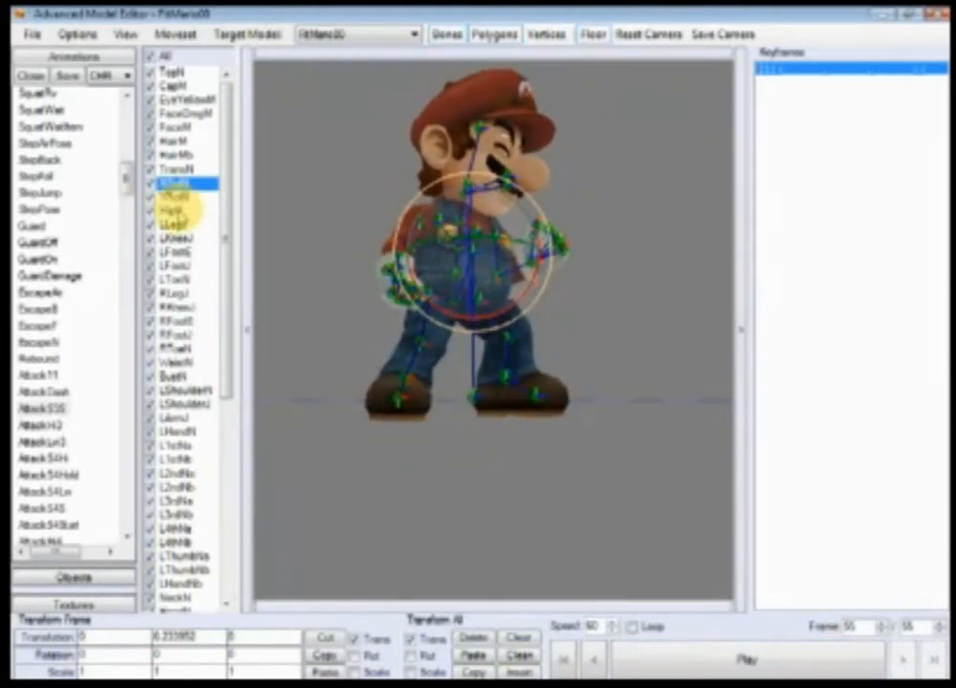
- Select the HipN bone and compare Mario's foot height against the floor between keyframes 1 and 55
{"action": "left_click", "coordinate": [175, 208]}
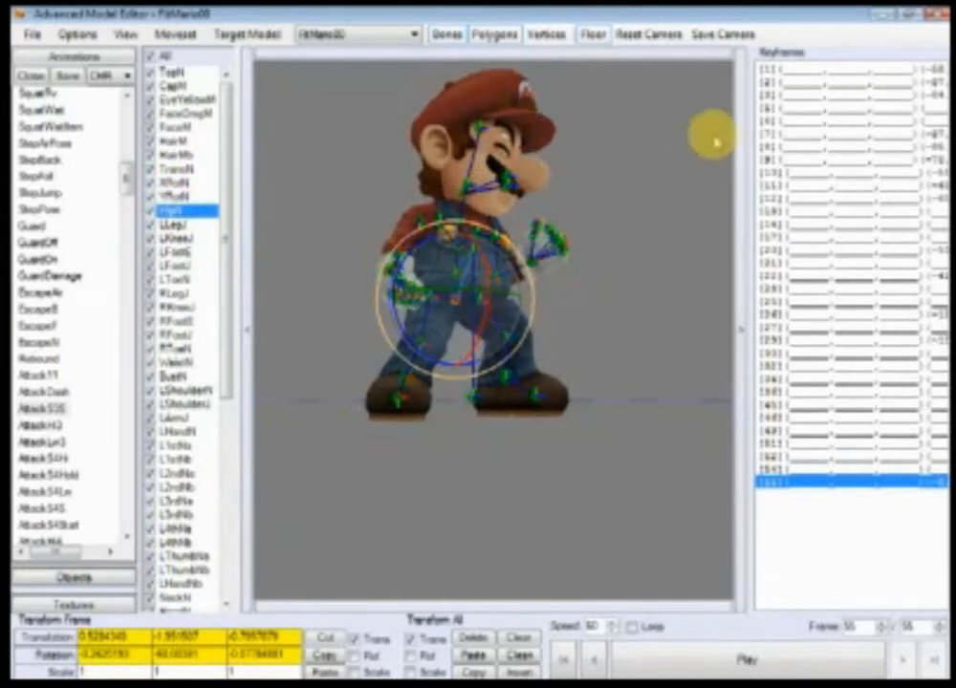
{"action": "left_click", "coordinate": [792, 70]}
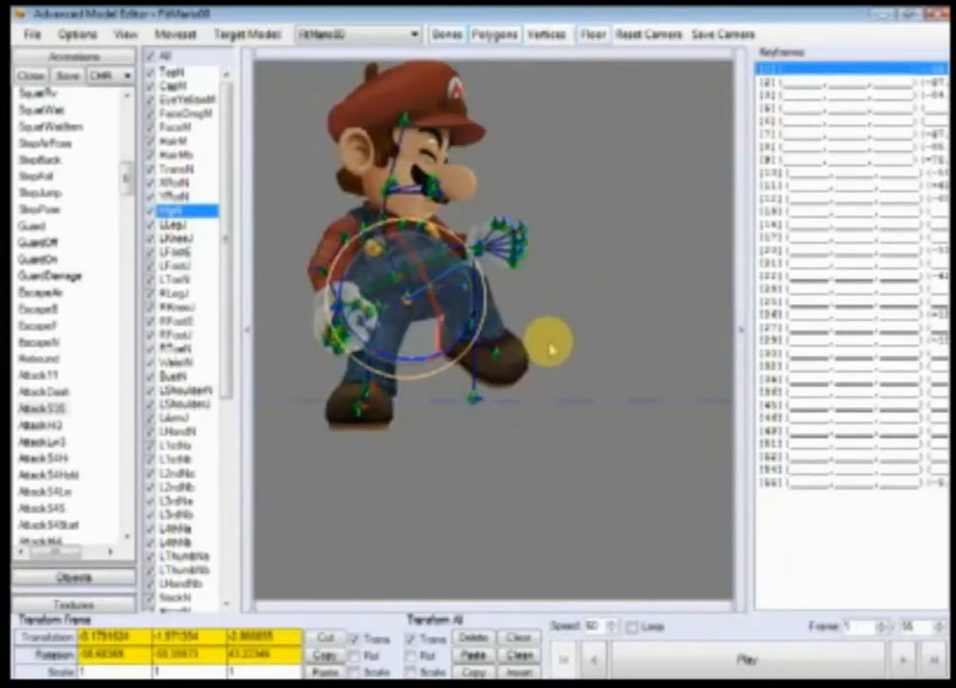
{"action": "right_click_drag", "start_coordinate": [550, 346], "coordinate": [550, 351]}
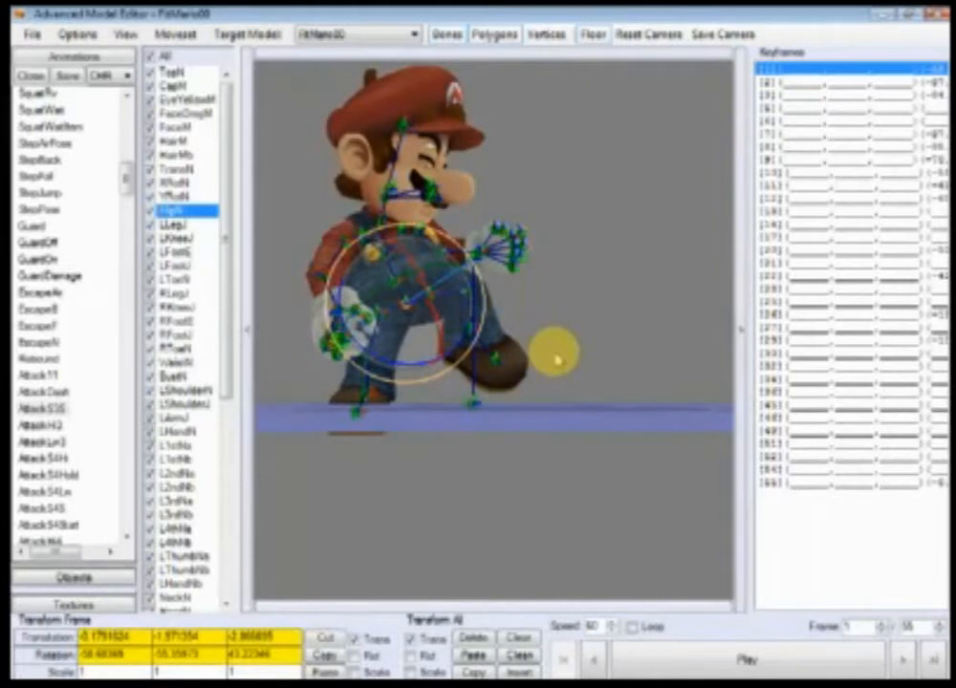
{"action": "left_click", "coordinate": [803, 484]}
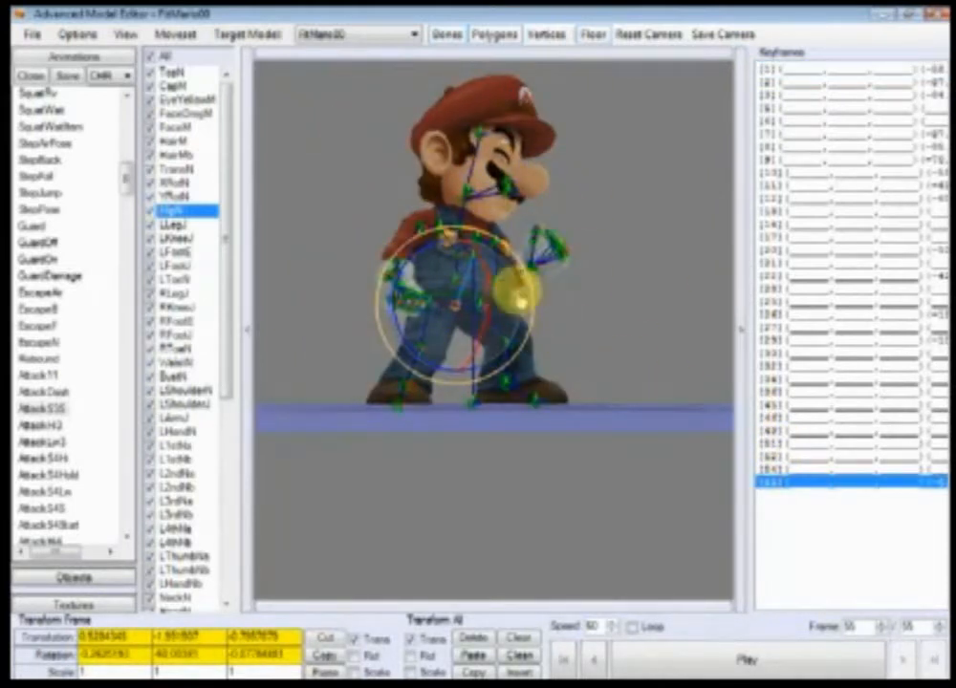
{"action": "left_click", "coordinate": [789, 70]}
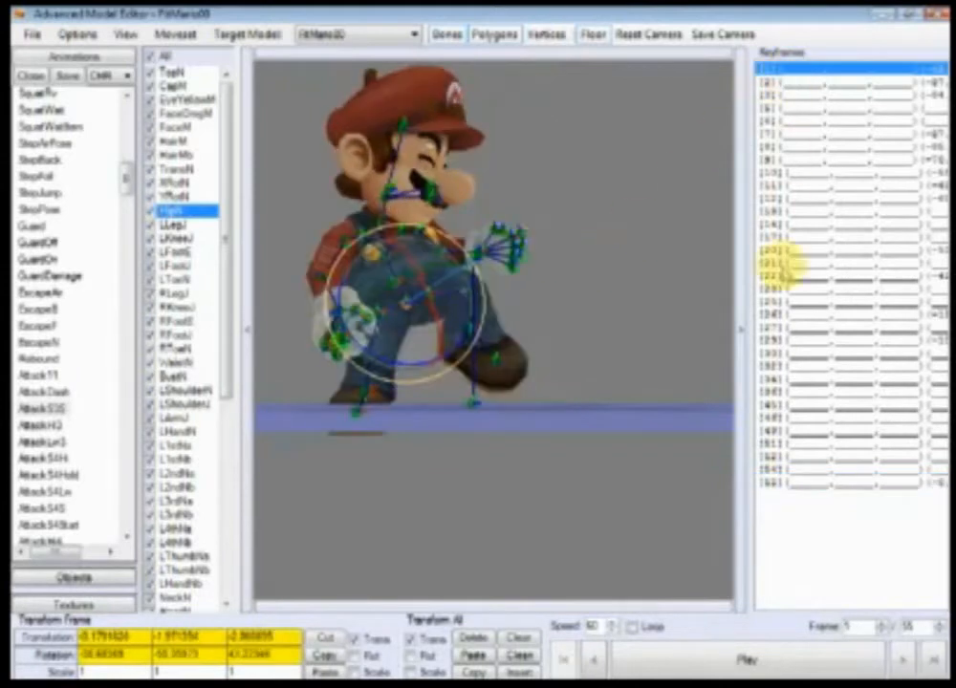
{"action": "left_click", "coordinate": [789, 483]}
{"action": "left_click", "coordinate": [810, 69]}
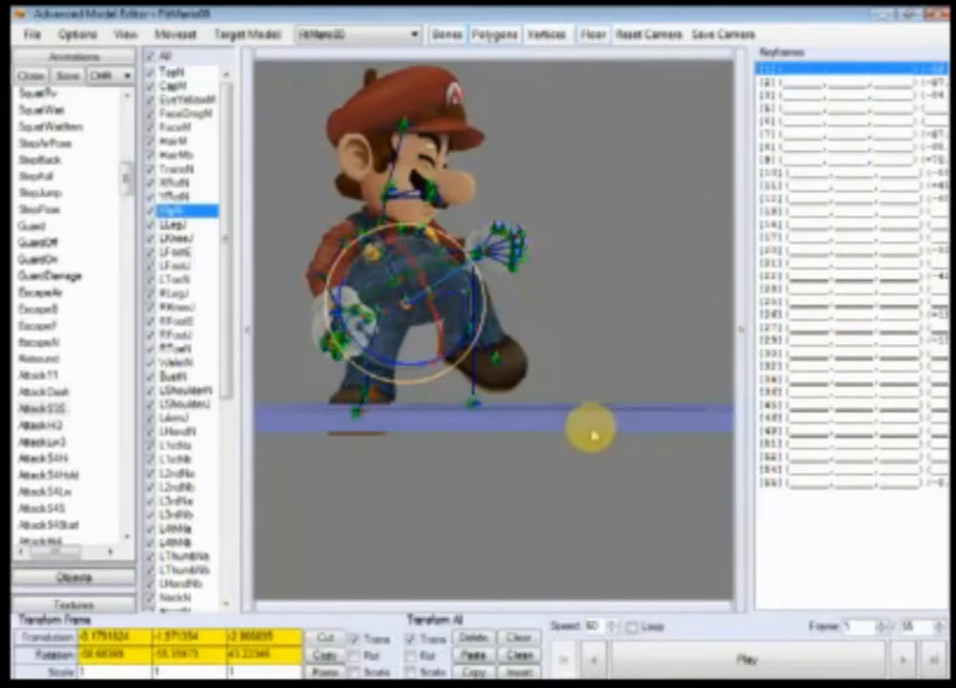
{"action": "left_click", "coordinate": [797, 482]}
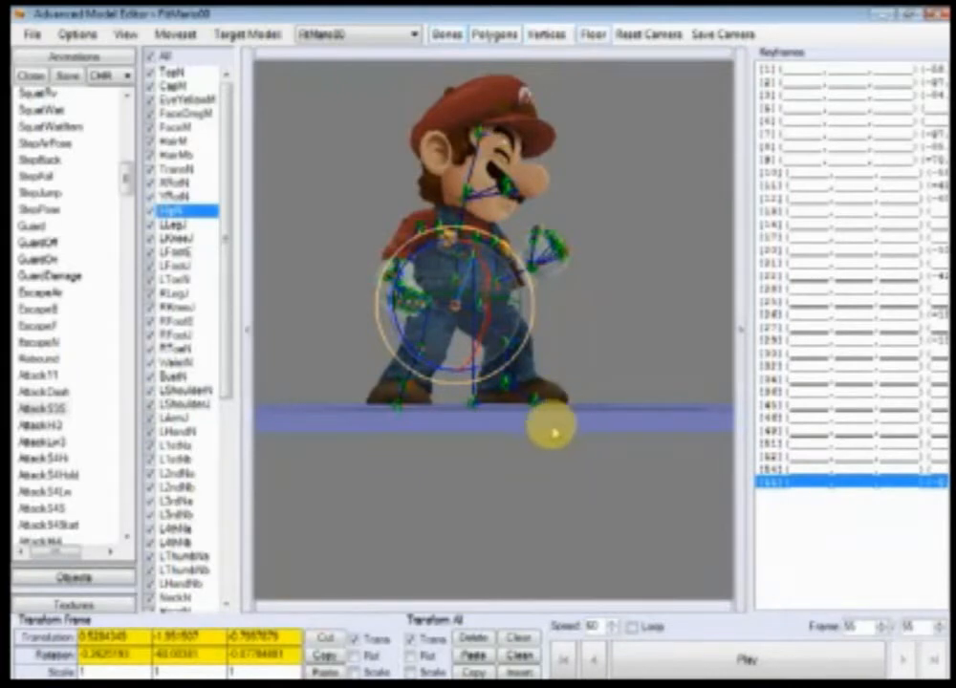
- Play AttackS3S again to watch the feet relative to the floor, and go back to frame 1
{"action": "left_click", "coordinate": [595, 658]}
{"action": "left_click", "coordinate": [688, 662]}
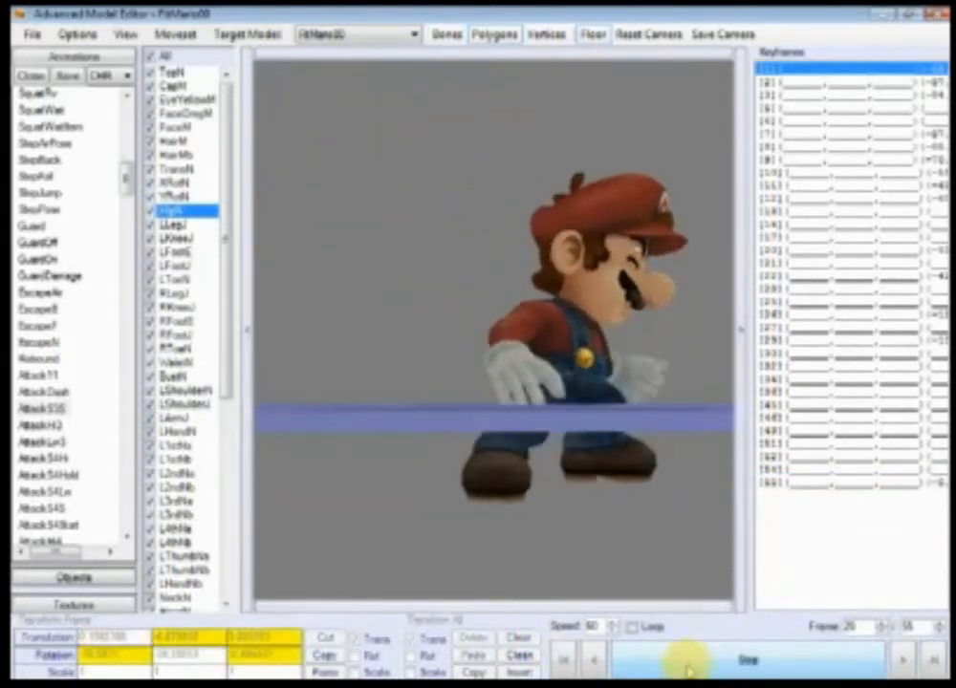
{"action": "left_click", "coordinate": [688, 662]}
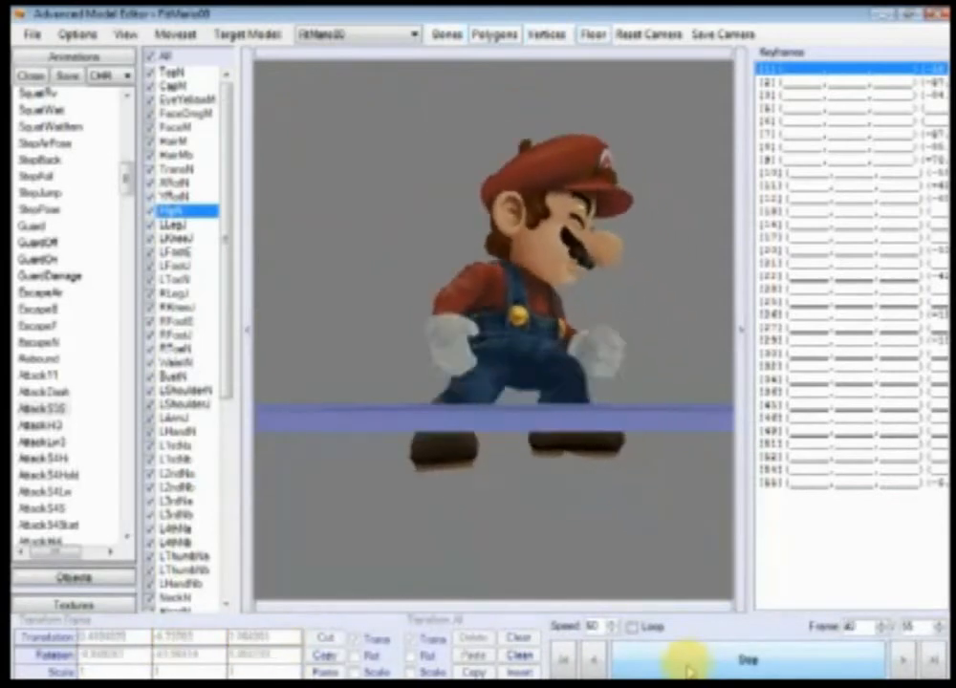
{"action": "left_click", "coordinate": [688, 662]}
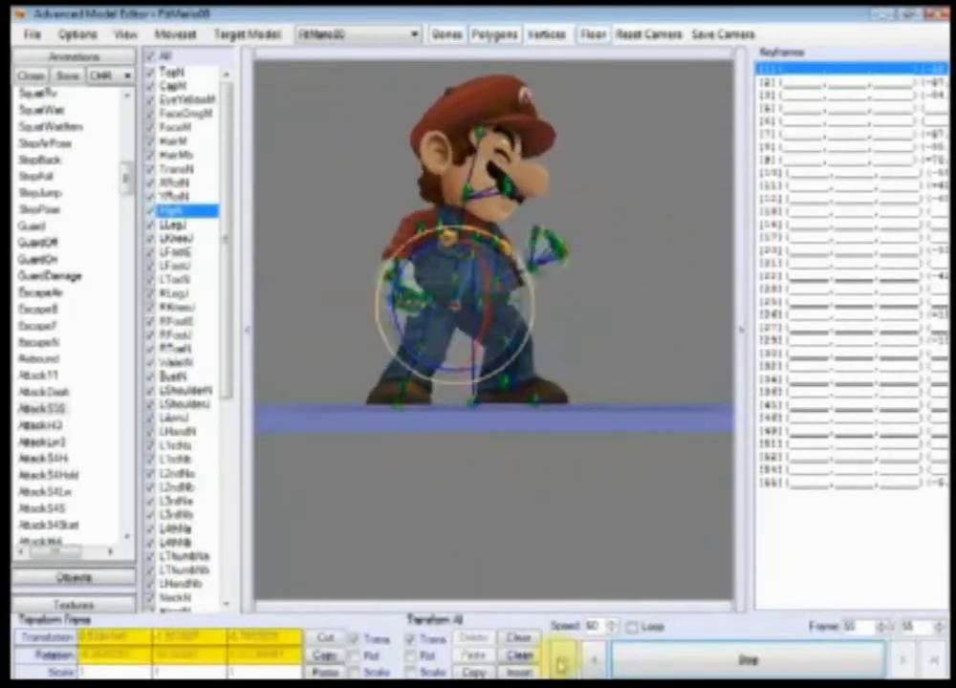
{"action": "left_click", "coordinate": [564, 658]}
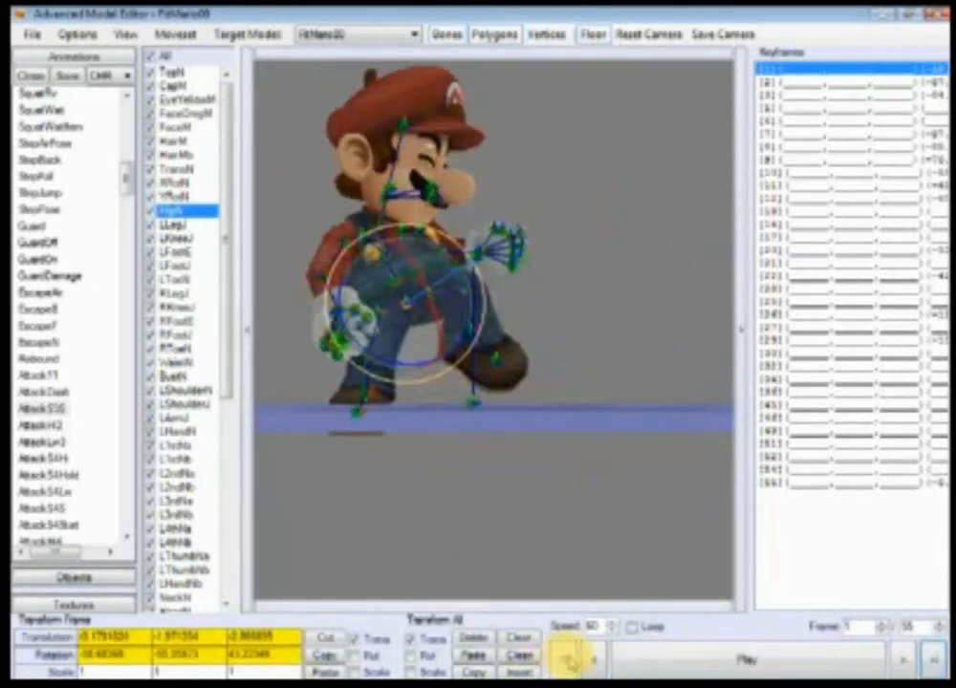
- Export the AttackS3S animation as a CHR0 raw animation into the desktop's PSA Class folder under its suggested file name
{"action": "right_click", "coordinate": [57, 409]}
{"action": "left_click", "coordinate": [90, 443]}
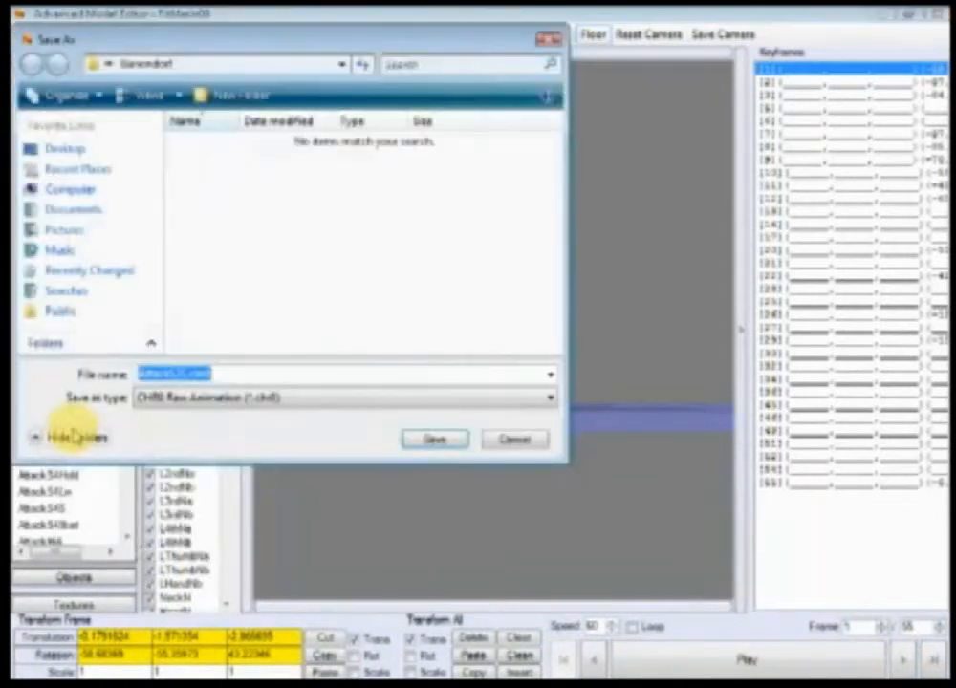
{"action": "left_click", "coordinate": [108, 150]}
{"action": "left_click_drag", "start_coordinate": [559, 175], "coordinate": [532, 318]}
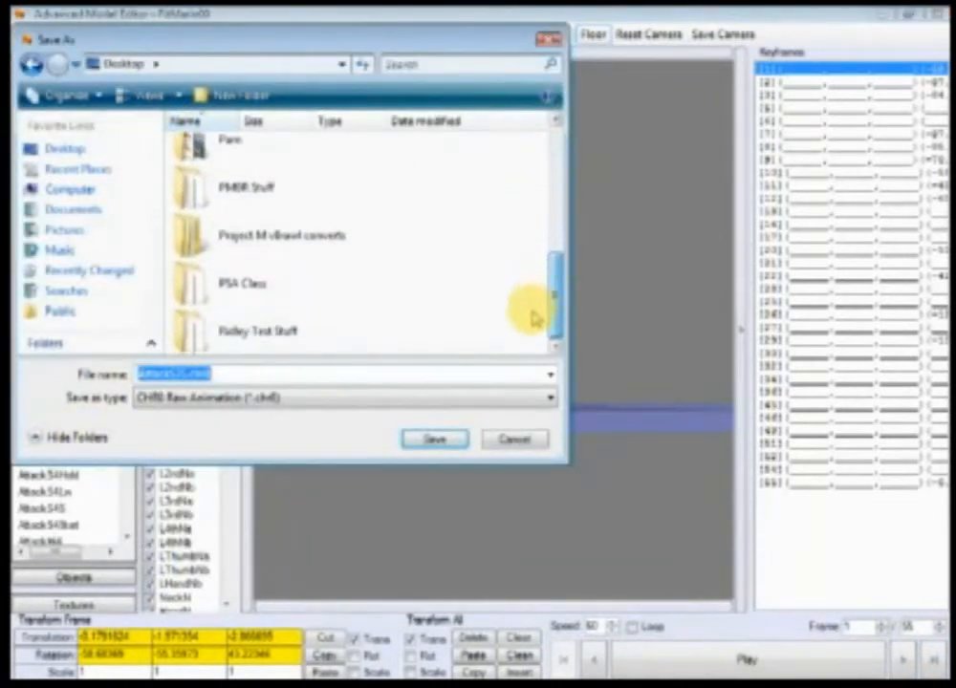
{"action": "double_click", "coordinate": [260, 287]}
{"action": "left_click", "coordinate": [430, 439]}
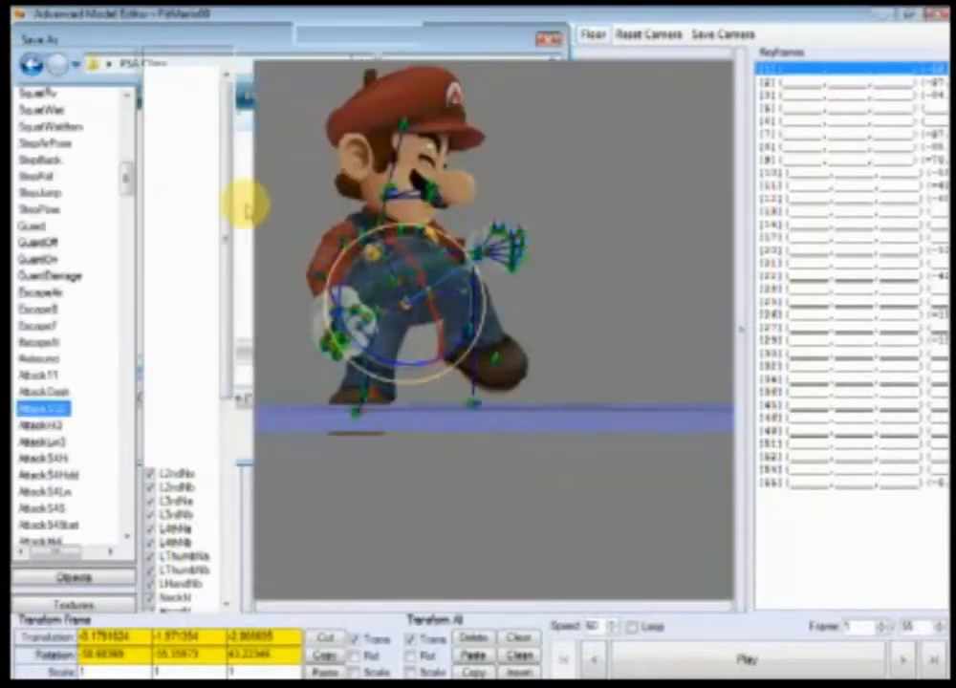
- Close the loaded Ganondorf animations and load Mario's FitMarioMotionEtc.pac from the PSA Class folder
{"action": "left_click", "coordinate": [31, 77]}
{"action": "left_click", "coordinate": [568, 407]}
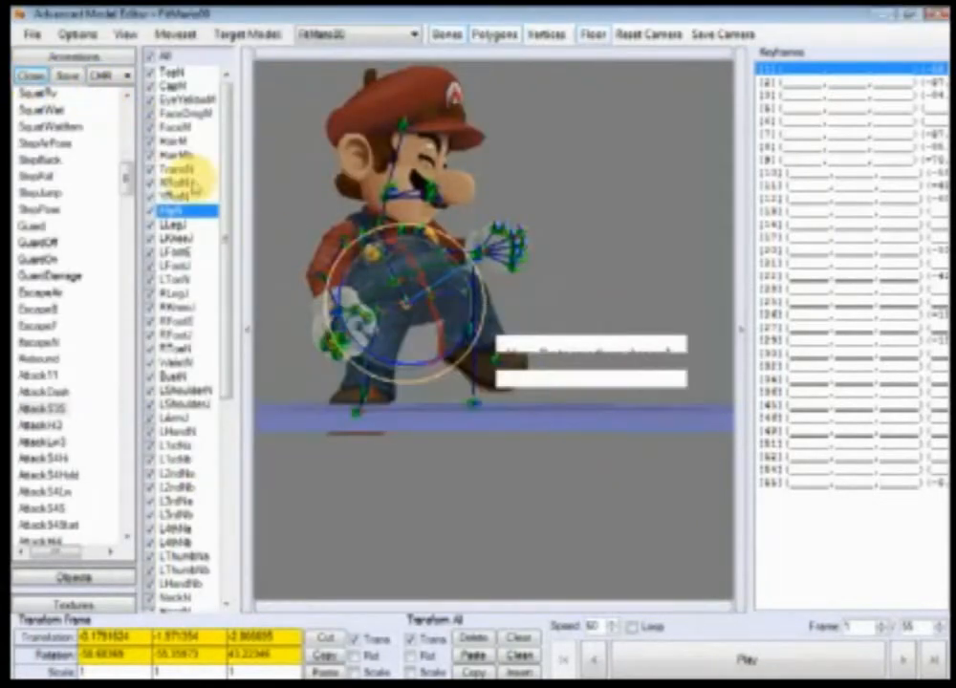
{"action": "left_click", "coordinate": [32, 76]}
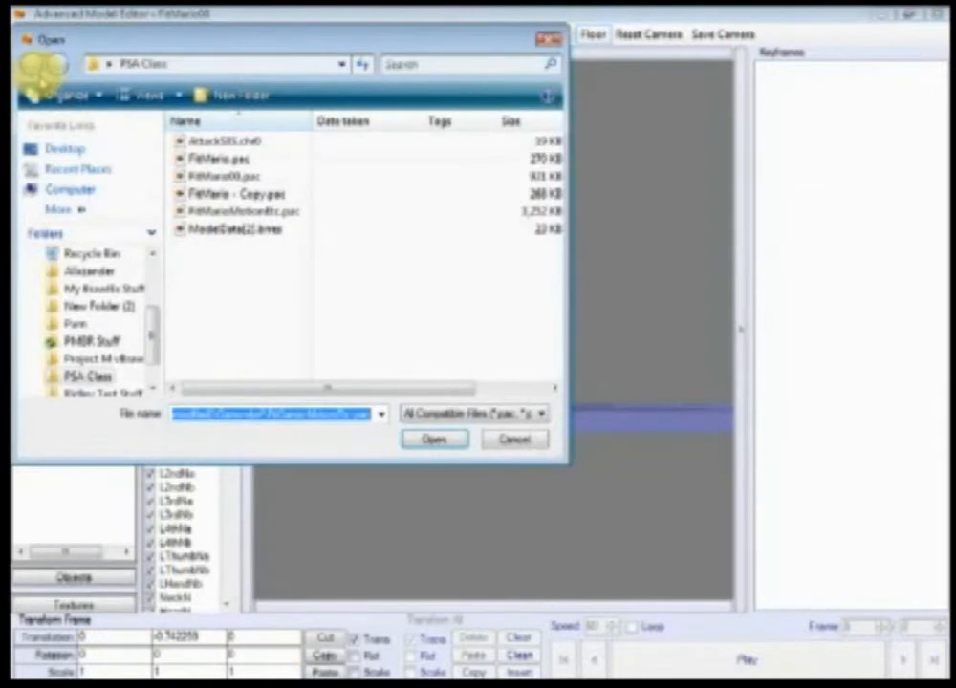
{"action": "double_click", "coordinate": [283, 211]}
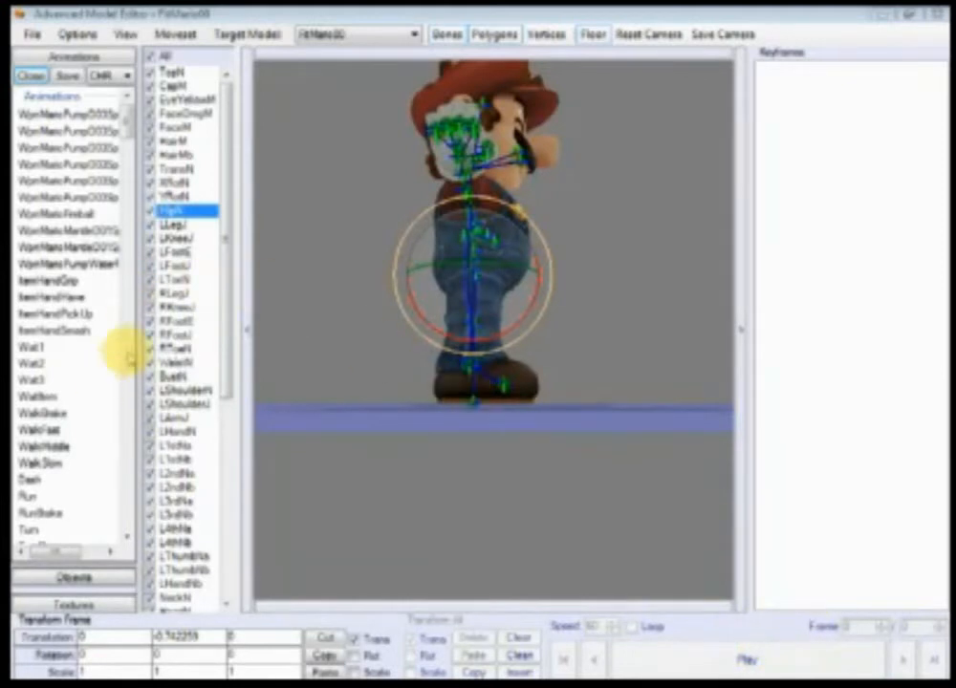
- Find Mario's original AttackS3S animation, play it through, and go back to frame 1
{"action": "scroll", "coordinate": [131, 139], "scroll_direction": "down", "scroll_amount": 20}
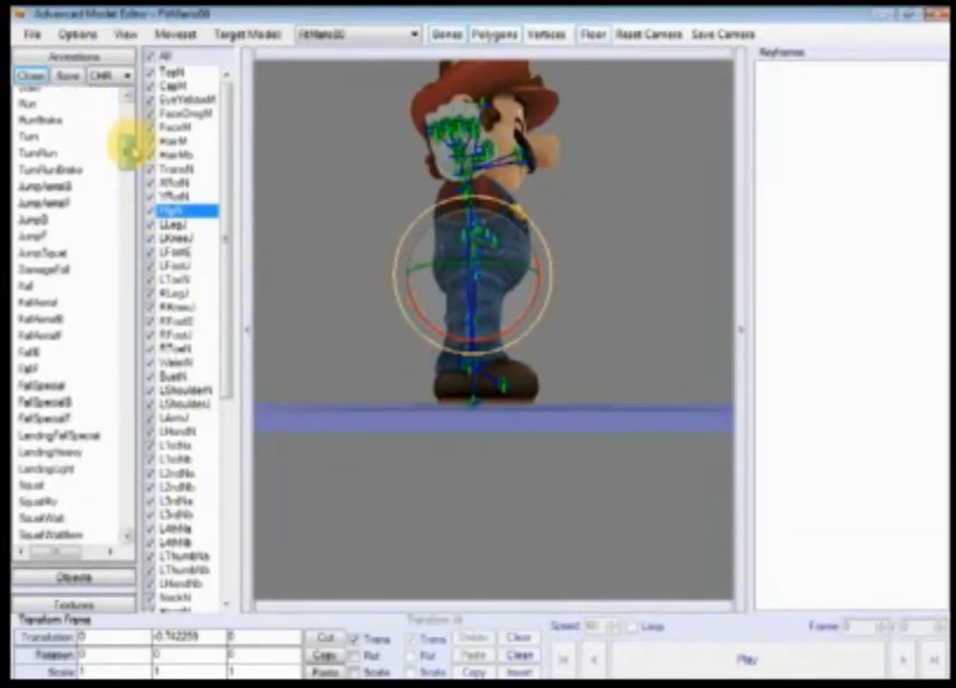
{"action": "scroll", "coordinate": [132, 172], "scroll_direction": "down", "scroll_amount": 4}
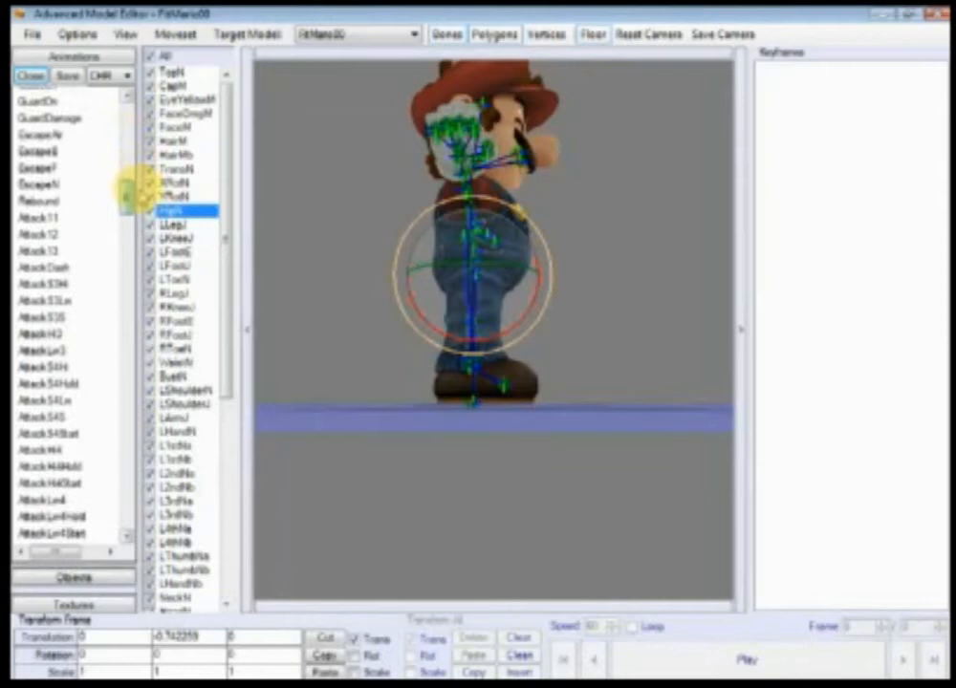
{"action": "left_click", "coordinate": [59, 317]}
{"action": "left_click", "coordinate": [682, 650]}
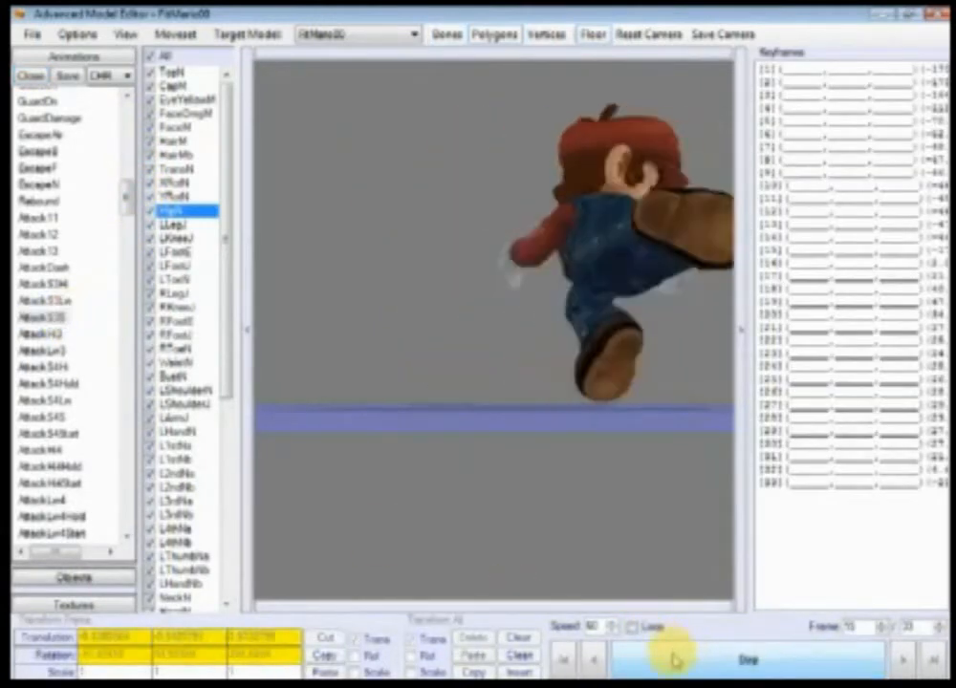
{"action": "left_click", "coordinate": [650, 660]}
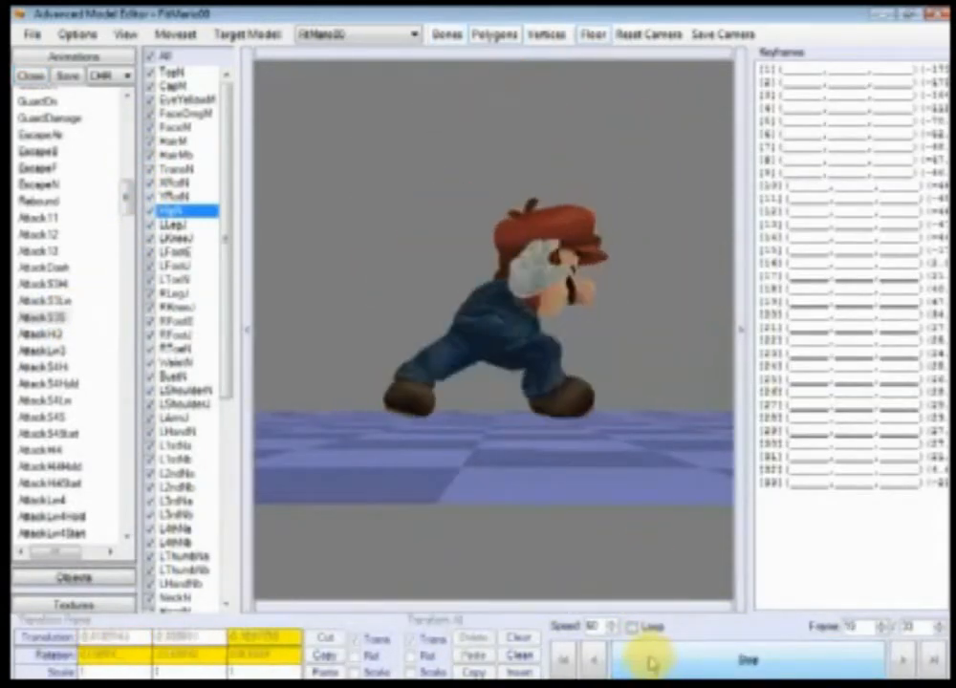
{"action": "left_click", "coordinate": [564, 660]}
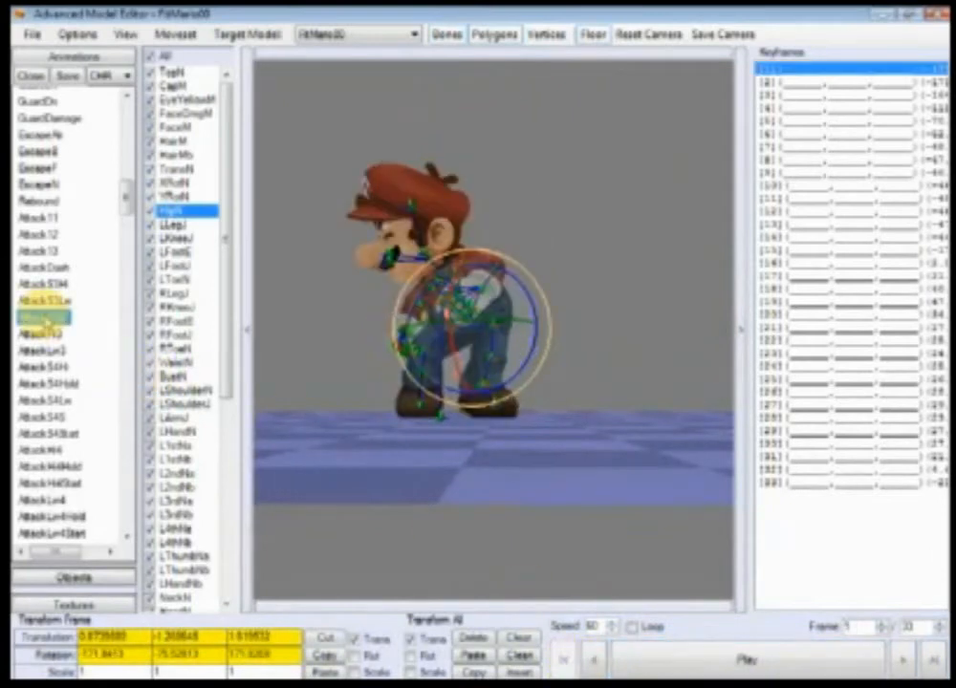
- Replace Mario's AttackS3S animation with the exported AttackS3S.chr0 and play the result
{"action": "right_click", "coordinate": [48, 319]}
{"action": "left_click", "coordinate": [105, 373]}
{"action": "left_click", "coordinate": [237, 145]}
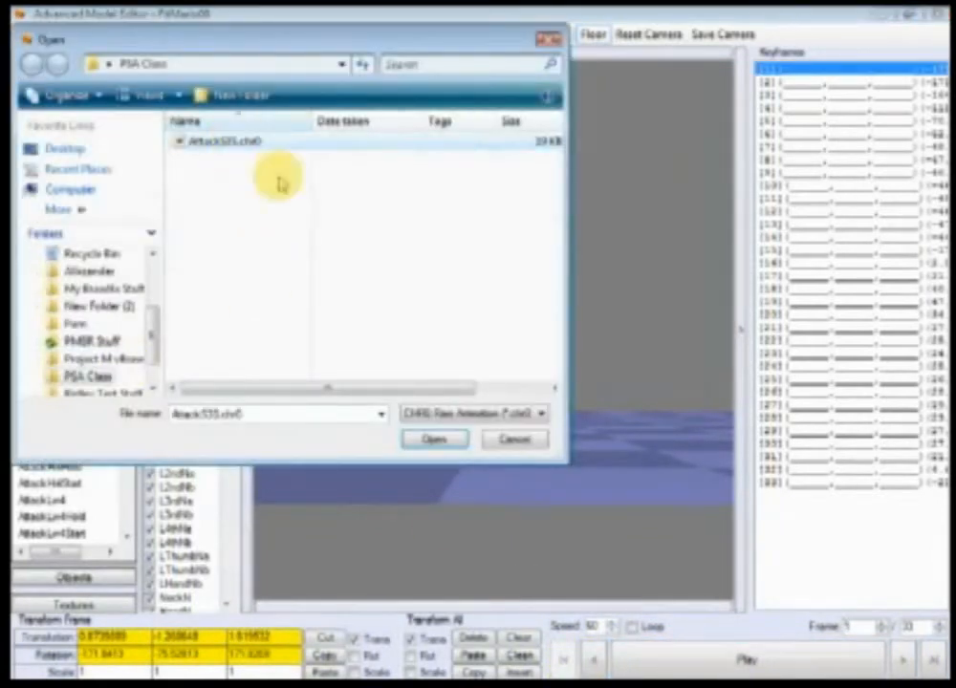
{"action": "left_click", "coordinate": [435, 438]}
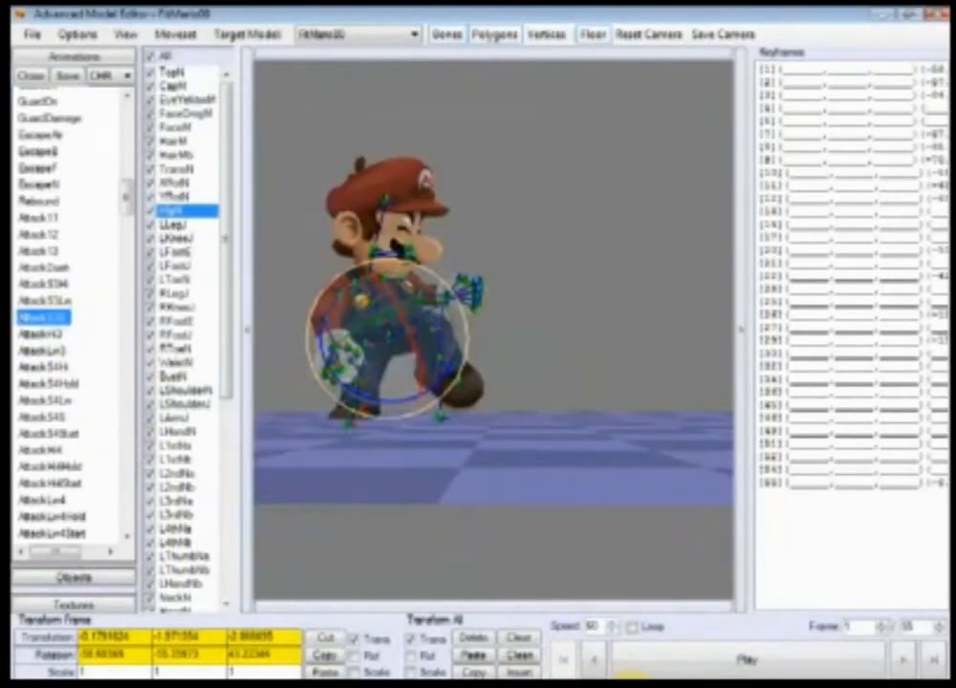
{"action": "left_click", "coordinate": [723, 670]}
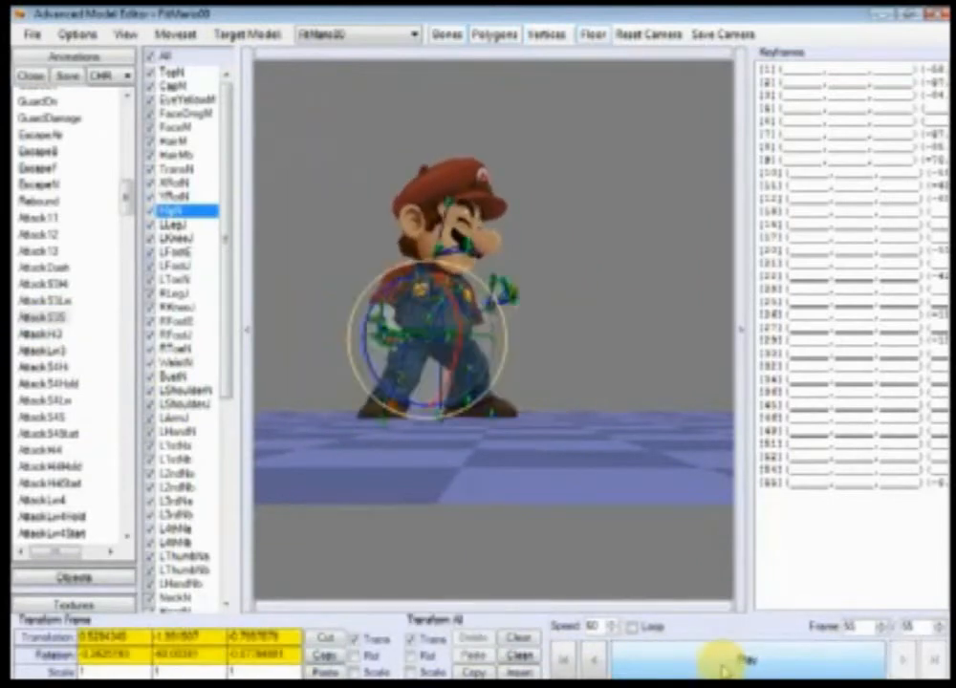
{"action": "left_click", "coordinate": [723, 669]}
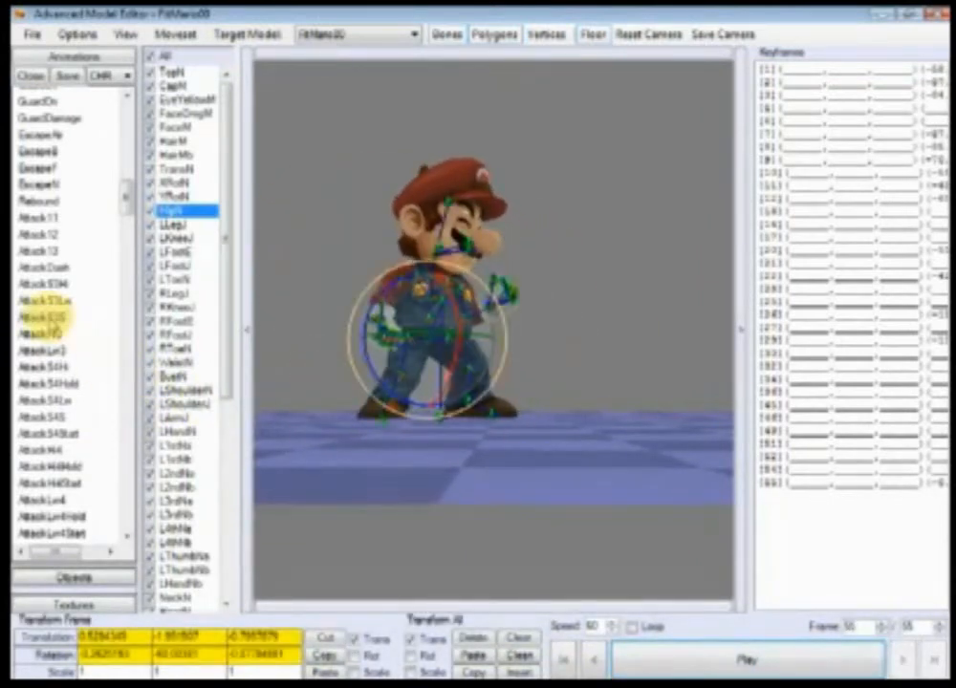
- Compare the starting poses of Mario's AttackS3Hi and AttackS3Lw animations
{"action": "left_click", "coordinate": [58, 313]}
{"action": "left_click", "coordinate": [61, 303]}
{"action": "left_click", "coordinate": [56, 286]}
{"action": "left_click", "coordinate": [62, 303]}
{"action": "left_click", "coordinate": [62, 286]}
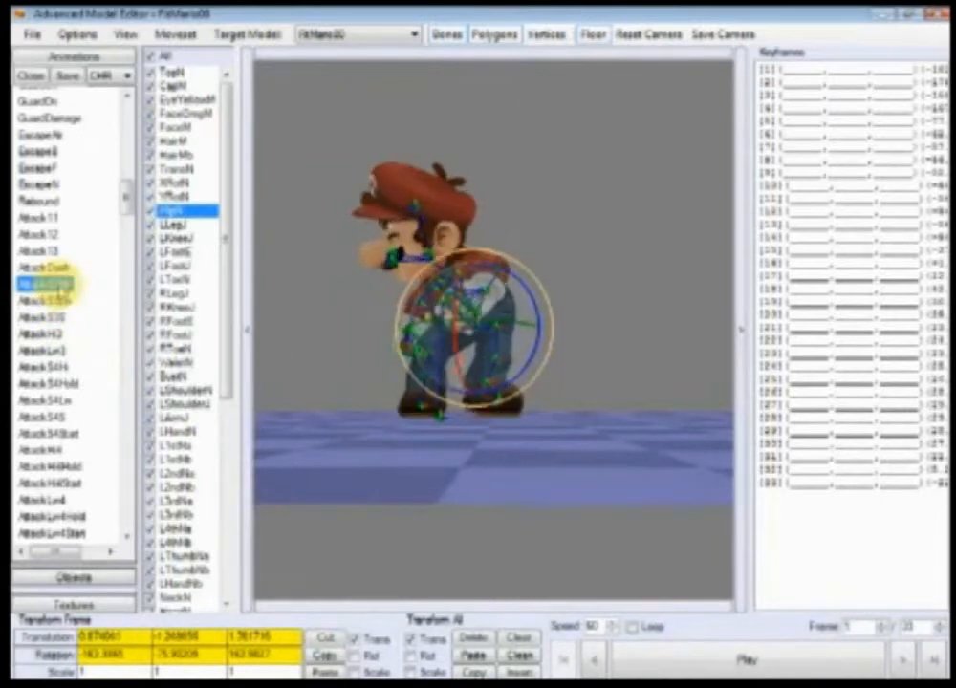
{"action": "left_click", "coordinate": [66, 304]}
{"action": "left_click", "coordinate": [63, 287]}
{"action": "left_click", "coordinate": [65, 303]}
{"action": "left_click", "coordinate": [62, 286]}
- Play the AttackS3Hi and AttackS3Lw animations through to see the angled side tilts
{"action": "right_click_drag", "start_coordinate": [432, 377], "coordinate": [452, 377], "text": "ctrl"}
{"action": "left_click", "coordinate": [678, 667]}
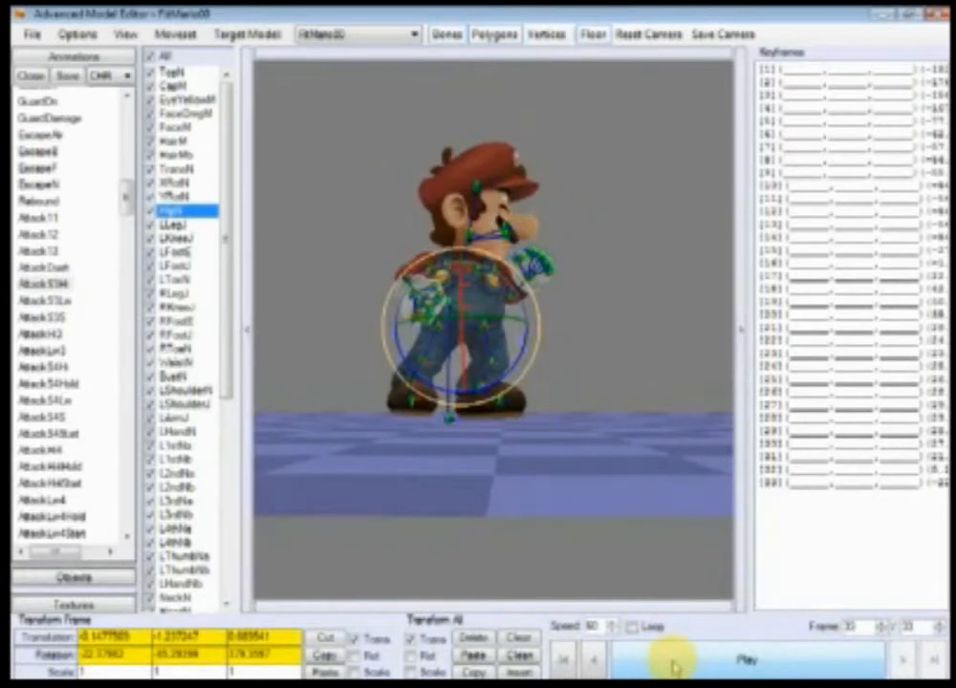
{"action": "left_click", "coordinate": [676, 668]}
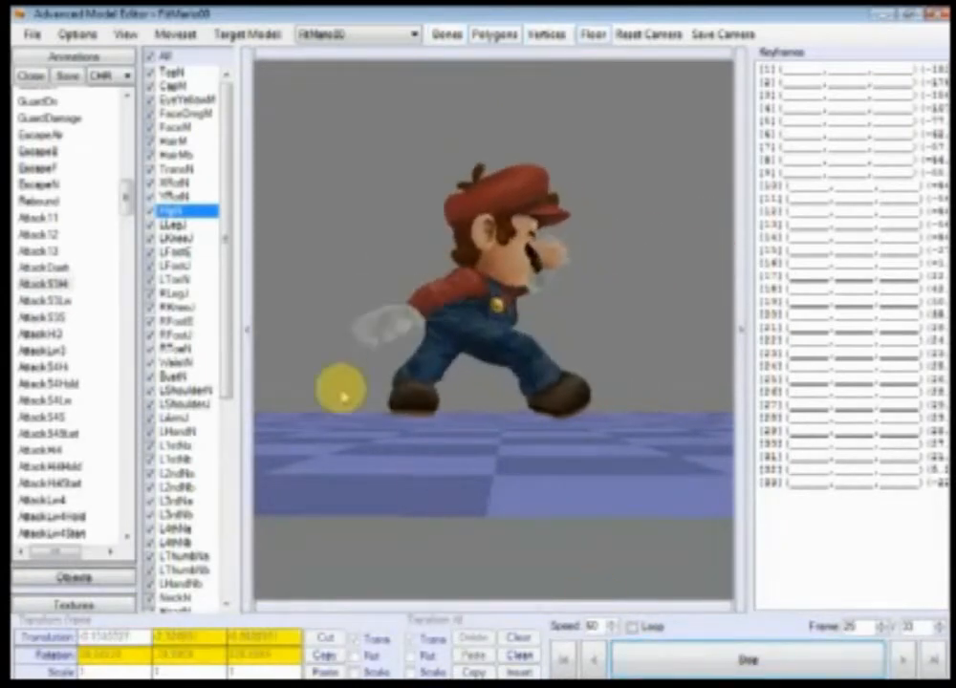
{"action": "left_click", "coordinate": [59, 301]}
{"action": "left_click", "coordinate": [676, 661]}
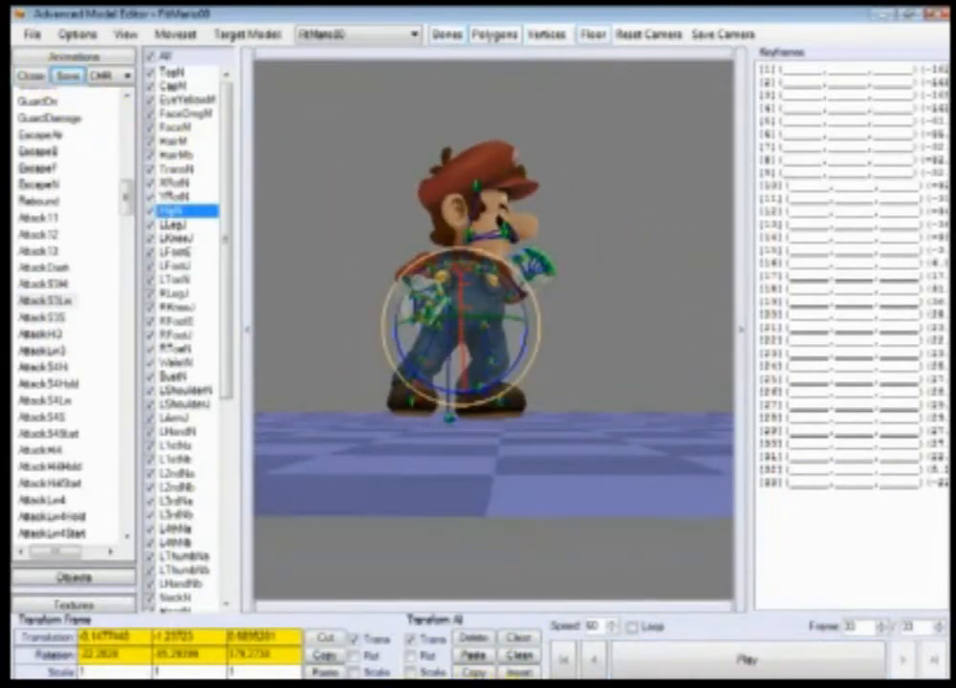
- Open FitMario.pac from the PSA Class folder and expand its moveset data down to the attack entries in SubAction Scripts
{"action": "left_click", "coordinate": [256, 683]}
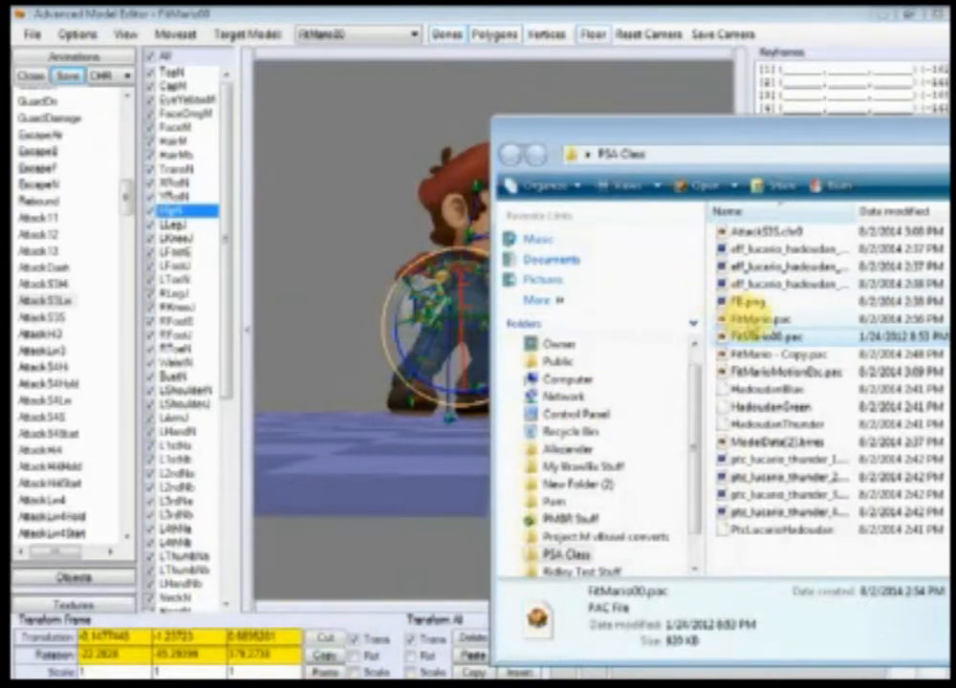
{"action": "left_click", "coordinate": [752, 319]}
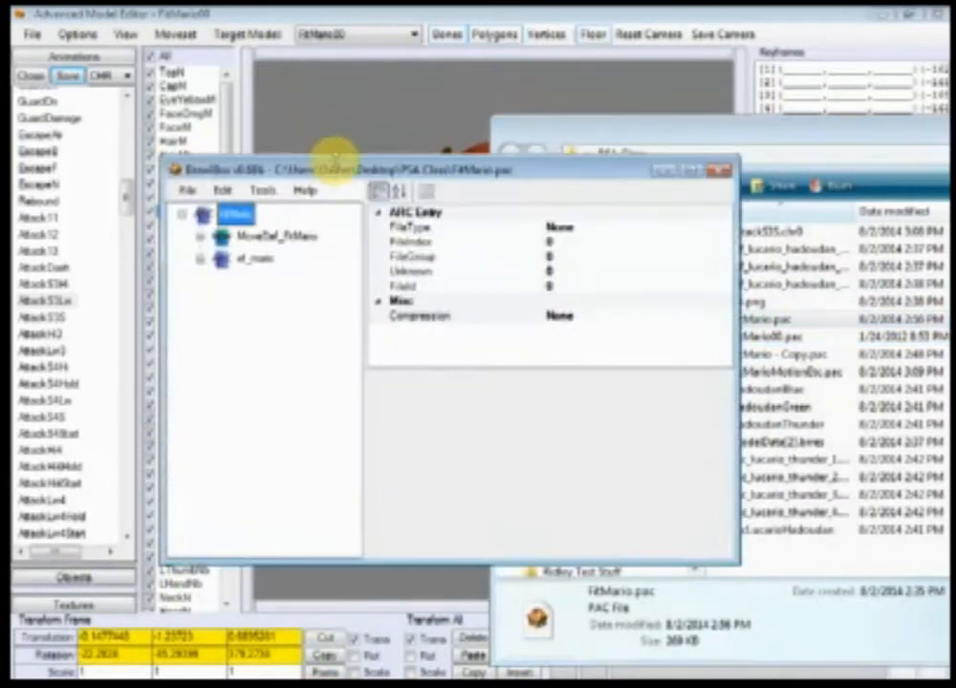
{"action": "left_click_drag", "start_coordinate": [337, 167], "coordinate": [350, 135]}
{"action": "left_click", "coordinate": [214, 202]}
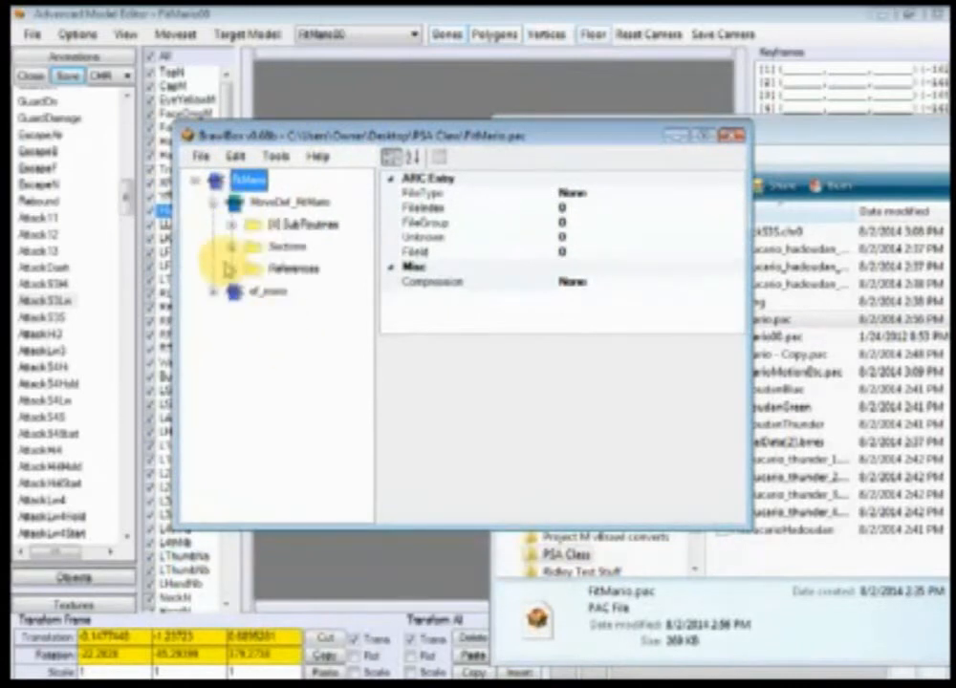
{"action": "left_click", "coordinate": [213, 249]}
{"action": "left_click", "coordinate": [227, 269]}
{"action": "left_click_drag", "start_coordinate": [241, 514], "coordinate": [269, 517]}
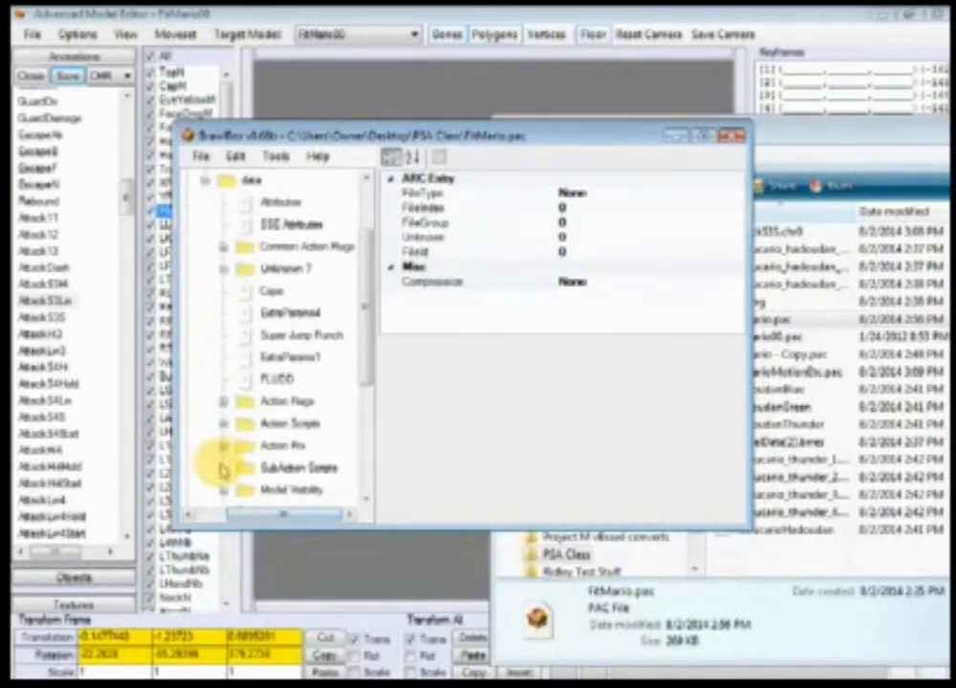
{"action": "left_click", "coordinate": [222, 468]}
{"action": "left_click_drag", "start_coordinate": [363, 199], "coordinate": [366, 248]}
- Compare the properties of the AttackS3Hi and AttackS3Lw subactions
{"action": "left_click", "coordinate": [313, 293]}
{"action": "left_click", "coordinate": [316, 383]}
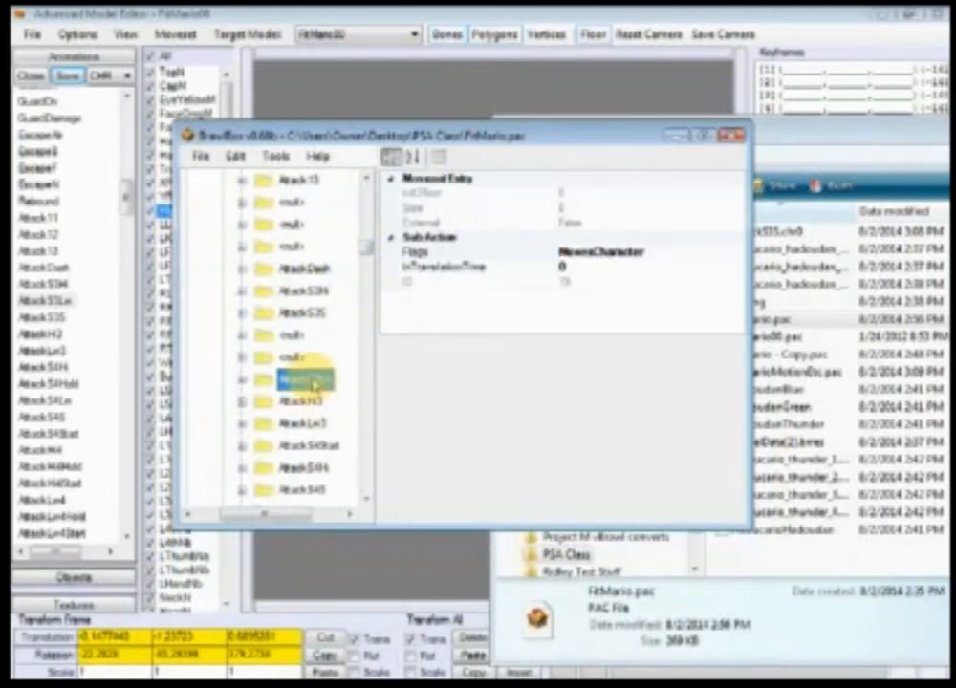
{"action": "left_click", "coordinate": [315, 295]}
{"action": "left_click", "coordinate": [314, 382]}
{"action": "left_click", "coordinate": [314, 292]}
{"action": "left_click", "coordinate": [315, 380]}
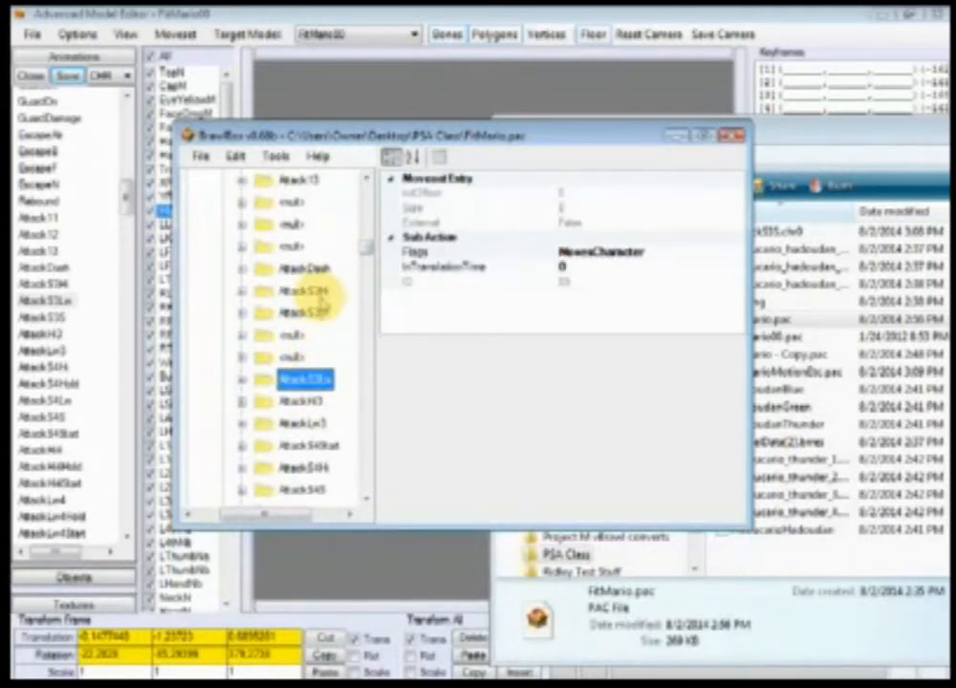
{"action": "left_click", "coordinate": [315, 292]}
{"action": "left_click", "coordinate": [314, 380]}
- Rename the AttackS3Hi subaction as AttackS3S
{"action": "right_click", "coordinate": [308, 290]}
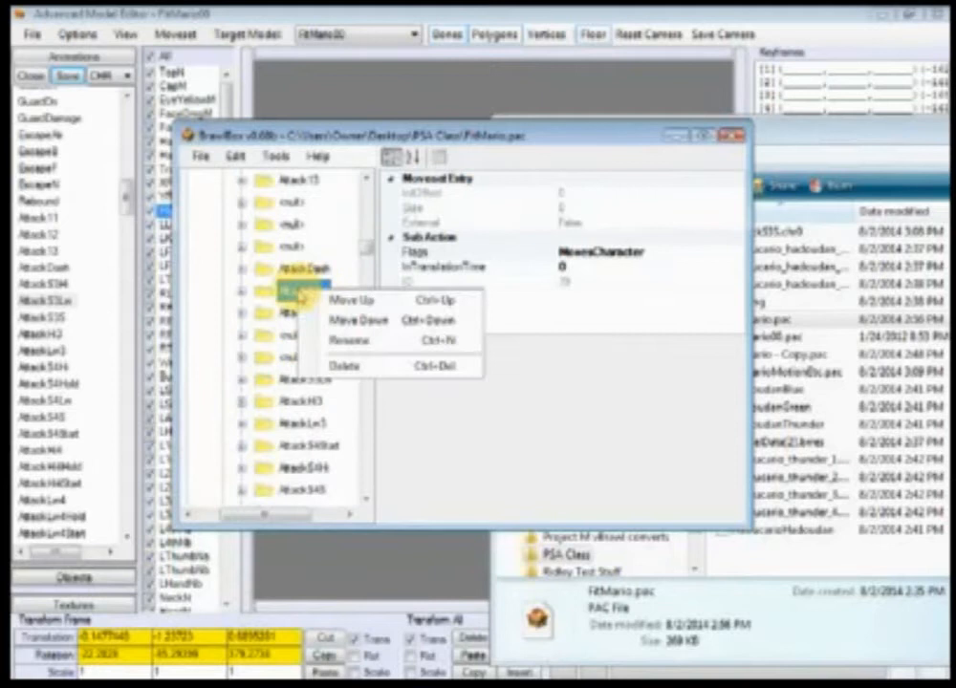
{"action": "left_click", "coordinate": [342, 344]}
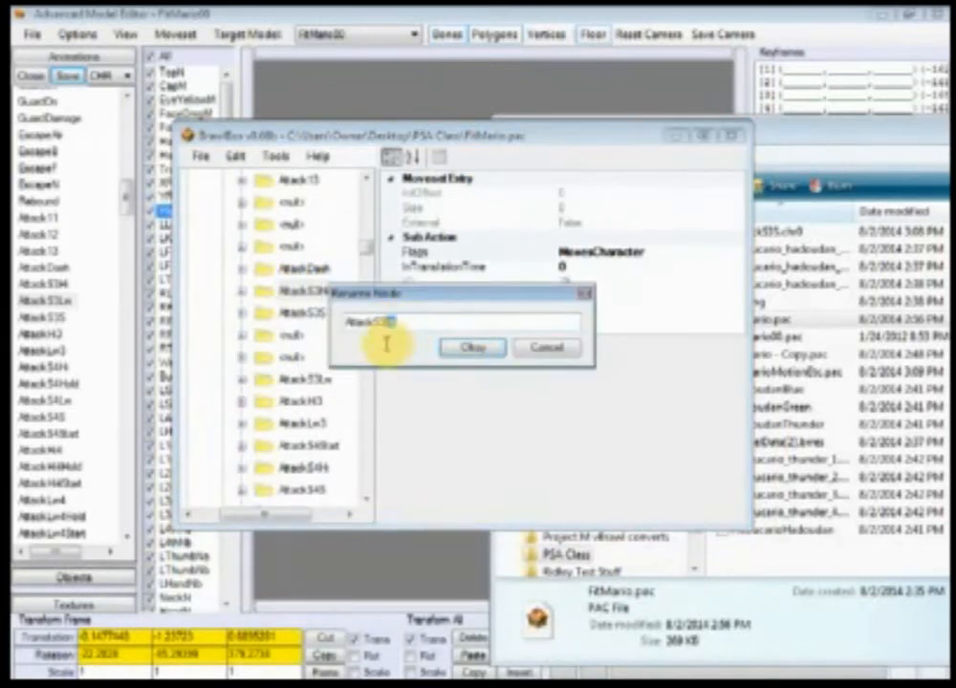
{"action": "type", "text": "S"}
{"action": "left_click", "coordinate": [460, 348]}
- Rename the AttackS3Lw subaction as AttackS3S
{"action": "left_click", "coordinate": [308, 379]}
{"action": "right_click", "coordinate": [311, 380]}
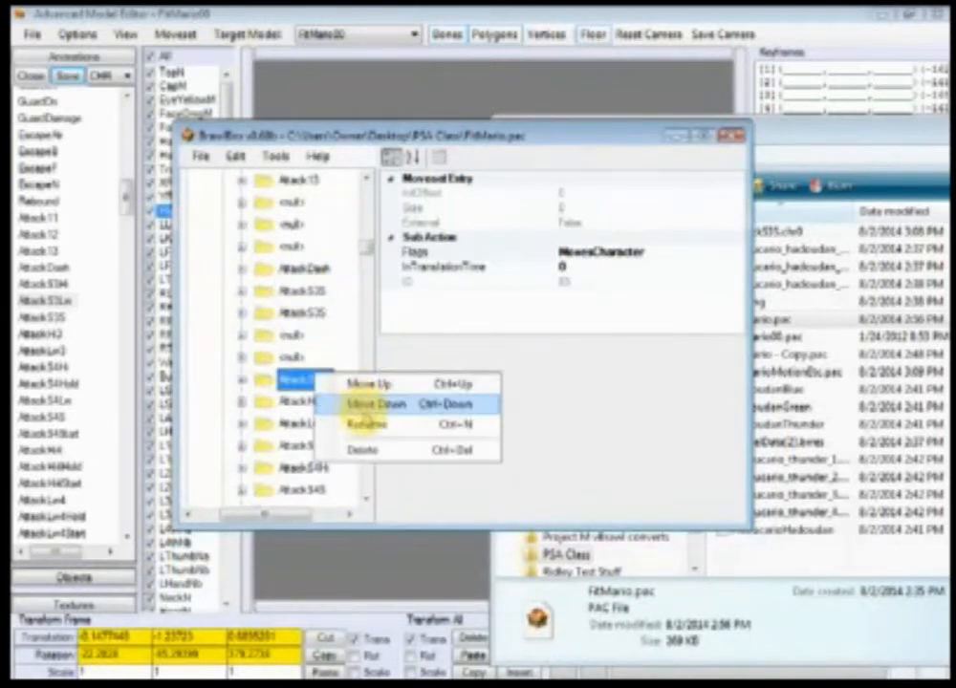
{"action": "left_click", "coordinate": [366, 422]}
{"action": "type", "text": "S3S"}
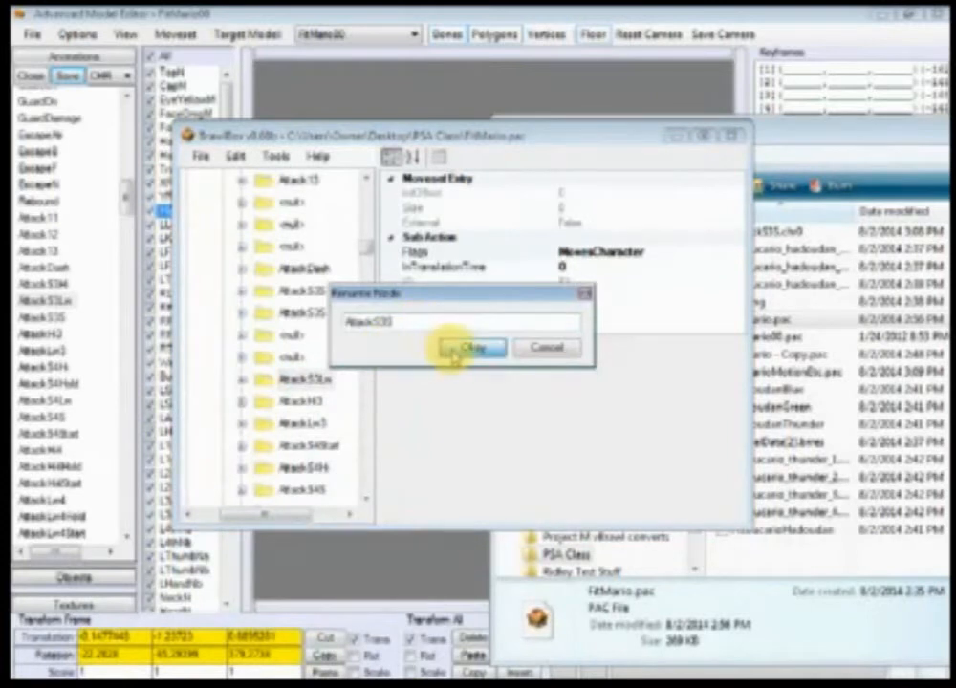
{"action": "left_click", "coordinate": [457, 348]}
- Check the flags of the two renamed subactions and the original AttackS3S subaction
{"action": "left_click", "coordinate": [318, 289]}
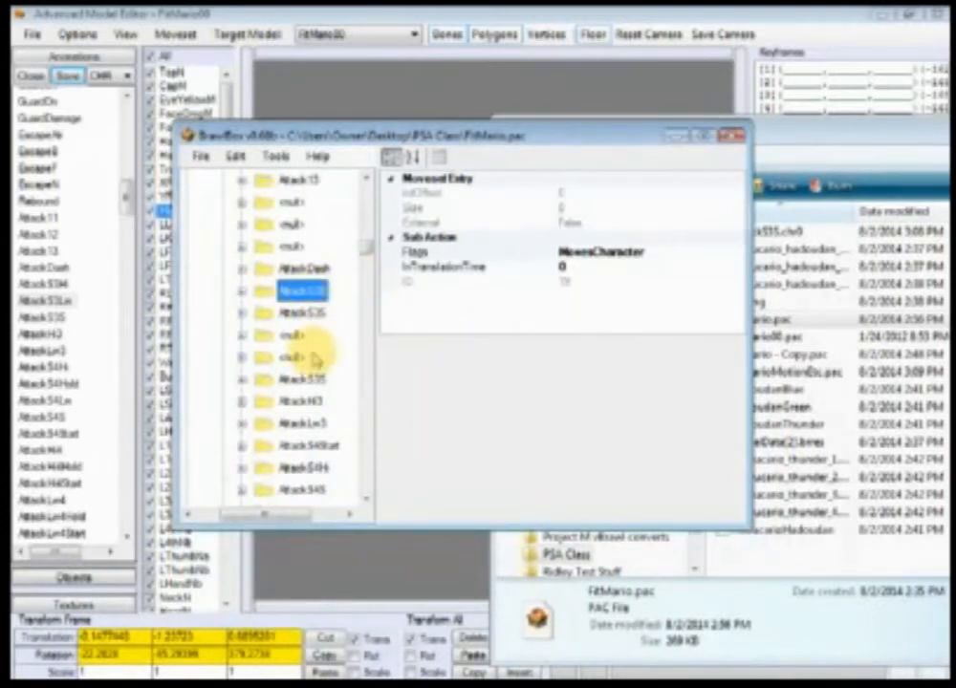
{"action": "left_click", "coordinate": [316, 380]}
{"action": "left_click", "coordinate": [315, 291]}
{"action": "key", "text": "Down"}
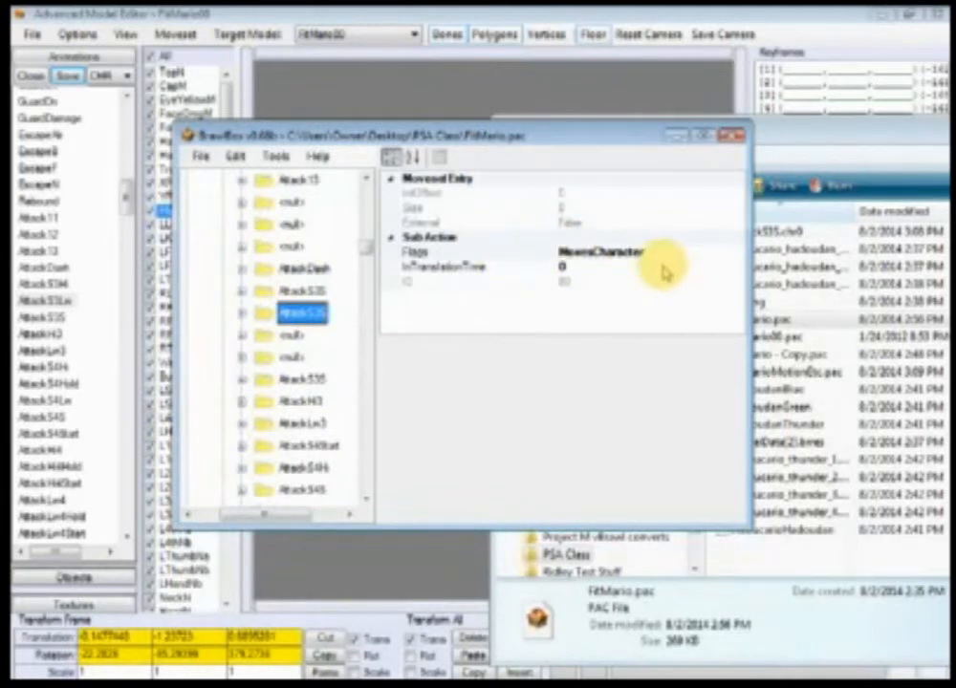
- Return to the Advanced Model Editor, select the TransN bone, and step through AttackS3Lw frame by frame to examine its translation
{"action": "left_click", "coordinate": [571, 18]}
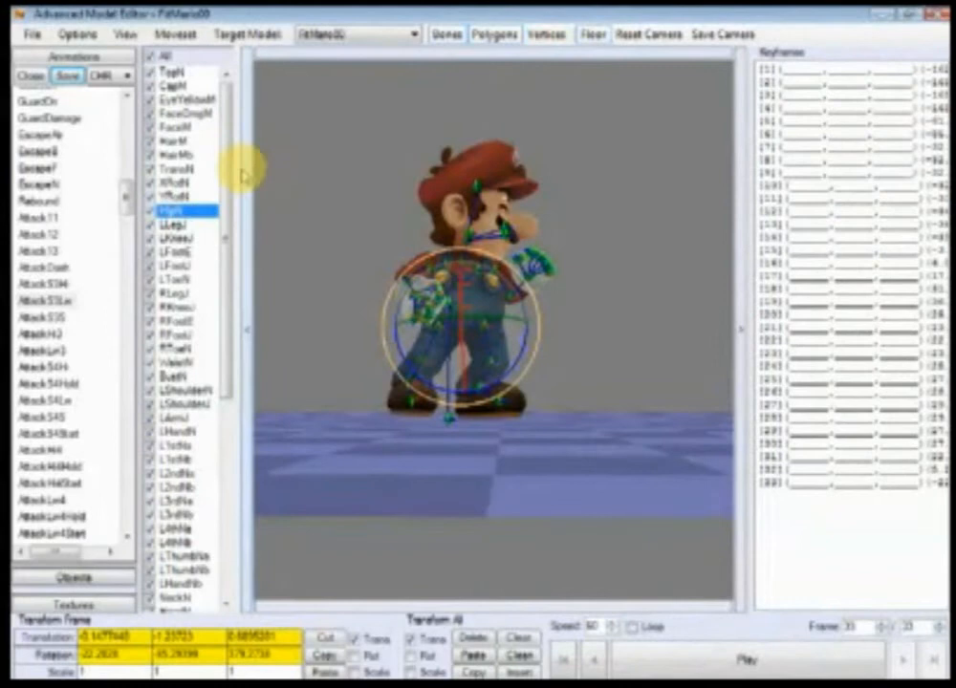
{"action": "left_click", "coordinate": [188, 170]}
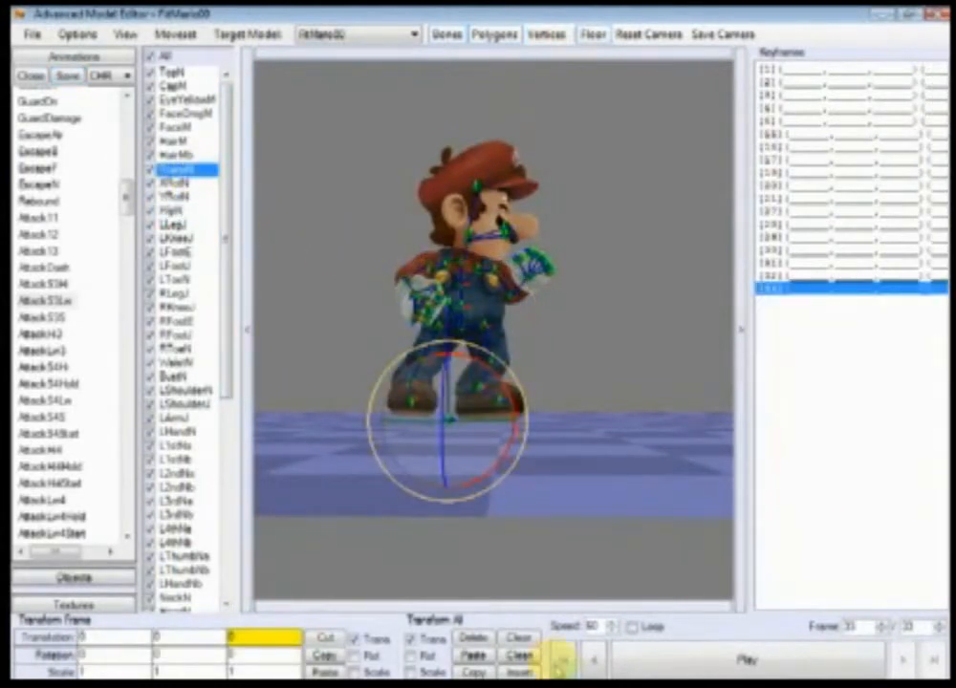
{"action": "left_click", "coordinate": [902, 655]}
{"action": "left_click", "coordinate": [908, 659]}
{"action": "left_click", "coordinate": [908, 660]}
{"action": "left_click", "coordinate": [908, 659]}
{"action": "left_click", "coordinate": [908, 659]}
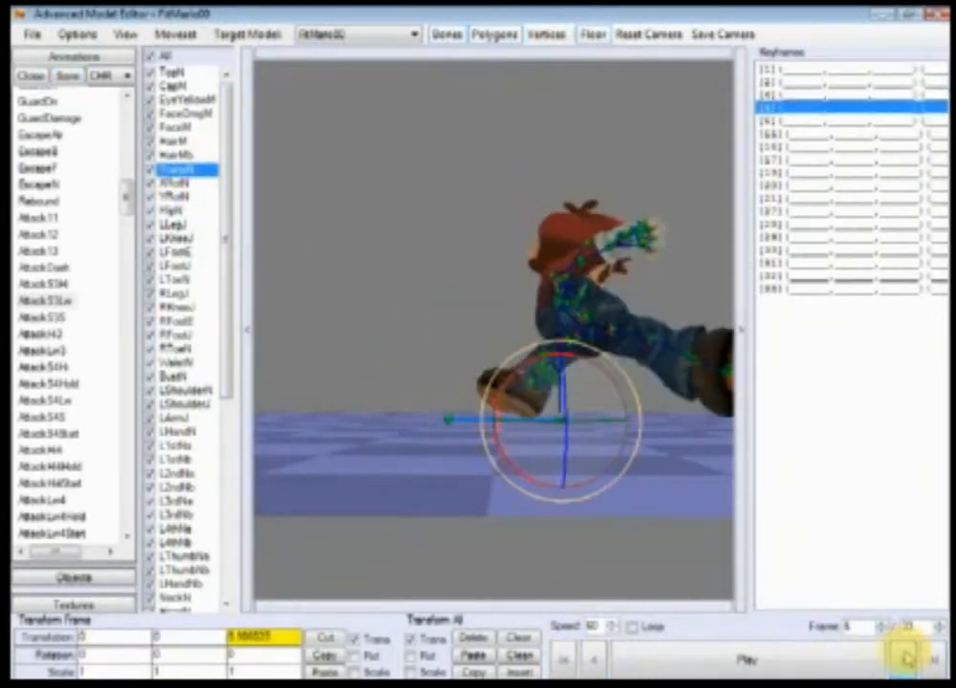
{"action": "left_click", "coordinate": [908, 659]}
{"action": "left_click", "coordinate": [908, 660]}
- Examine TransN's translation through AttackS3S frame by frame and in playback, and switch back to the FitMario.pac window
{"action": "left_click", "coordinate": [59, 316]}
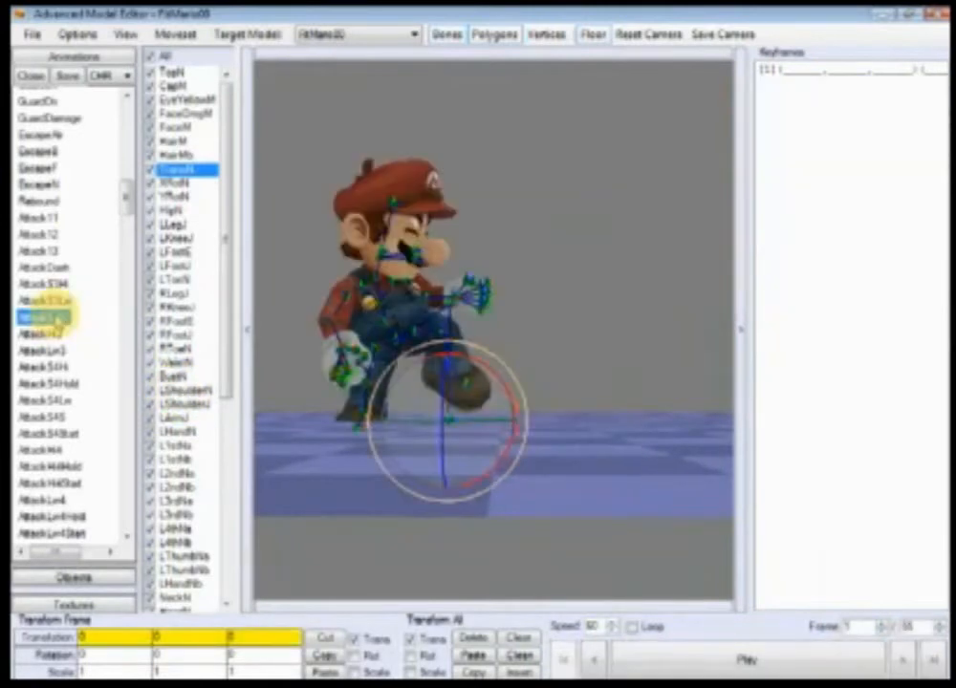
{"action": "left_click", "coordinate": [897, 659]}
{"action": "left_click", "coordinate": [897, 660]}
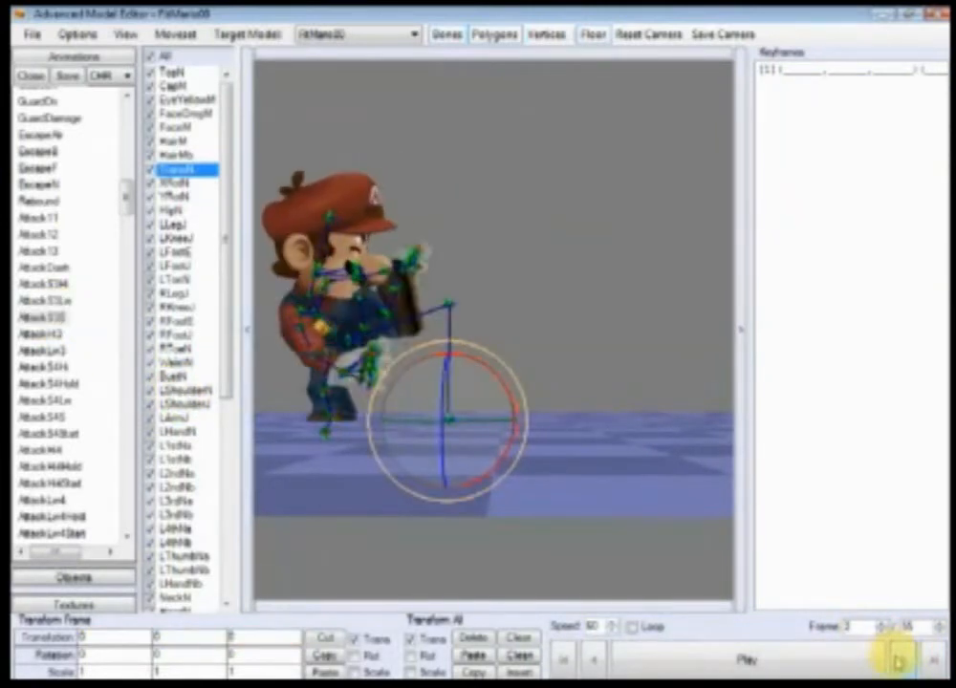
{"action": "left_click", "coordinate": [897, 659]}
{"action": "left_click", "coordinate": [896, 660]}
{"action": "left_click", "coordinate": [897, 660]}
{"action": "left_click", "coordinate": [897, 660]}
{"action": "left_click", "coordinate": [897, 659]}
{"action": "left_click", "coordinate": [897, 659]}
{"action": "left_click", "coordinate": [897, 660]}
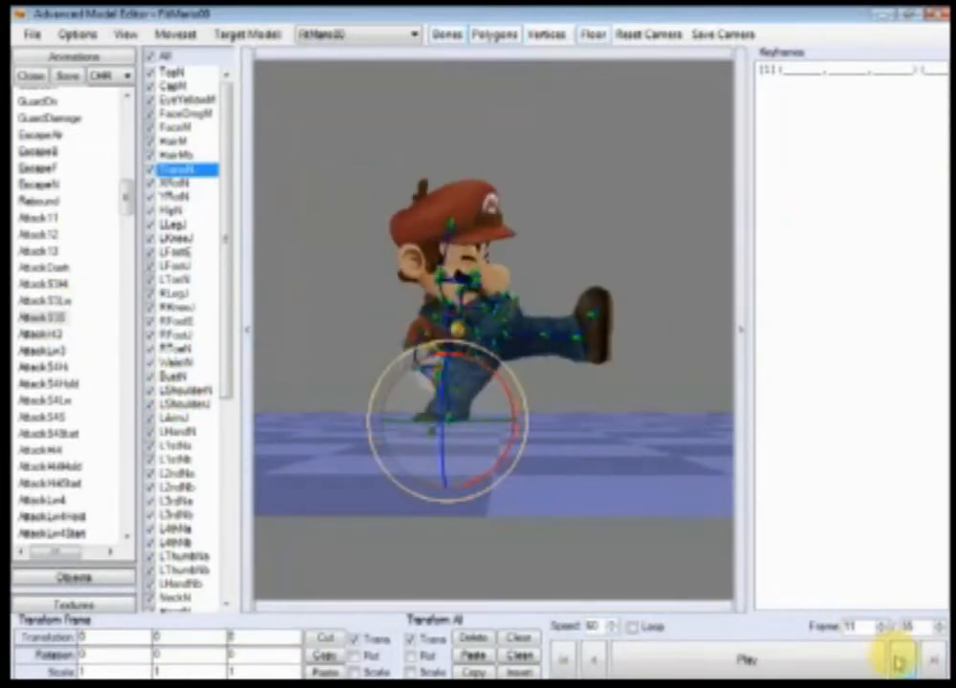
{"action": "left_click", "coordinate": [807, 659]}
{"action": "key", "text": "alt+Tab"}
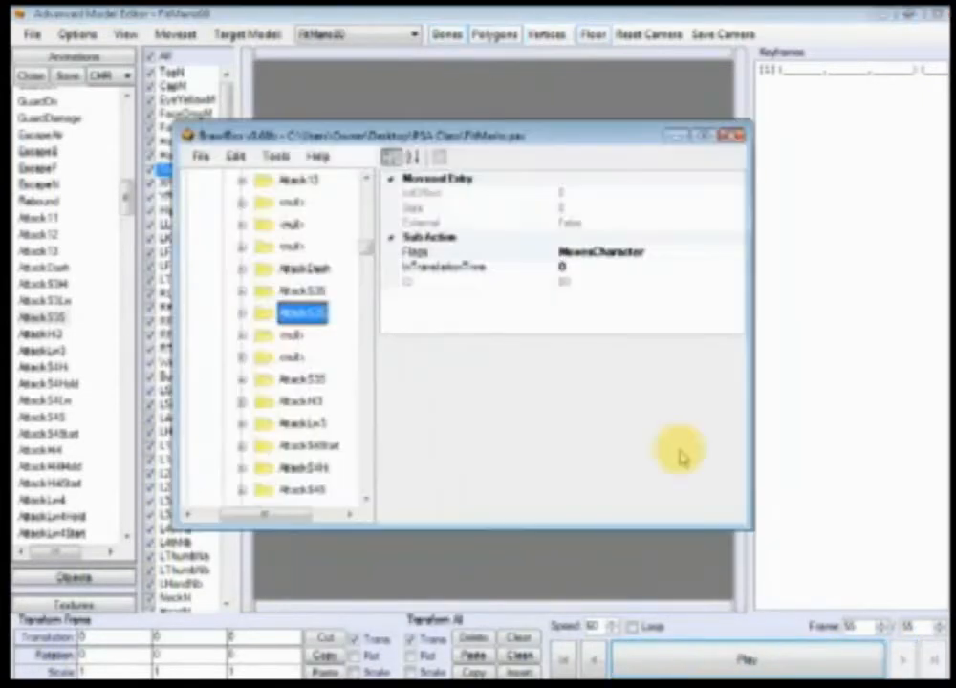
- Set the Flags of the two consecutive AttackS3S subactions below AttackDash to None
{"action": "left_click", "coordinate": [668, 254]}
{"action": "left_click", "coordinate": [738, 253]}
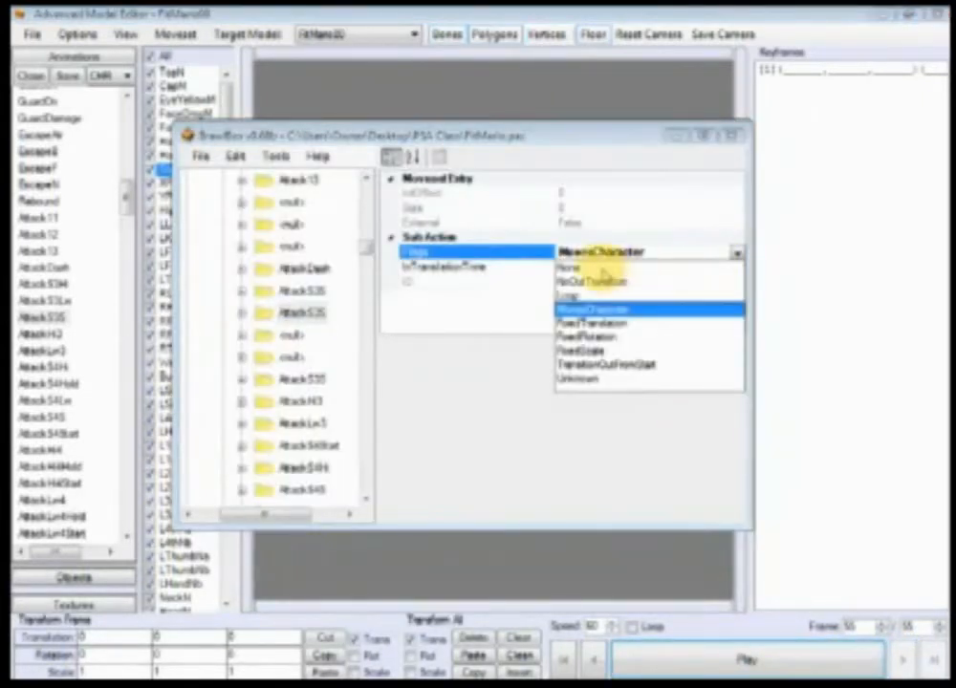
{"action": "left_click", "coordinate": [602, 269]}
{"action": "left_click", "coordinate": [289, 293]}
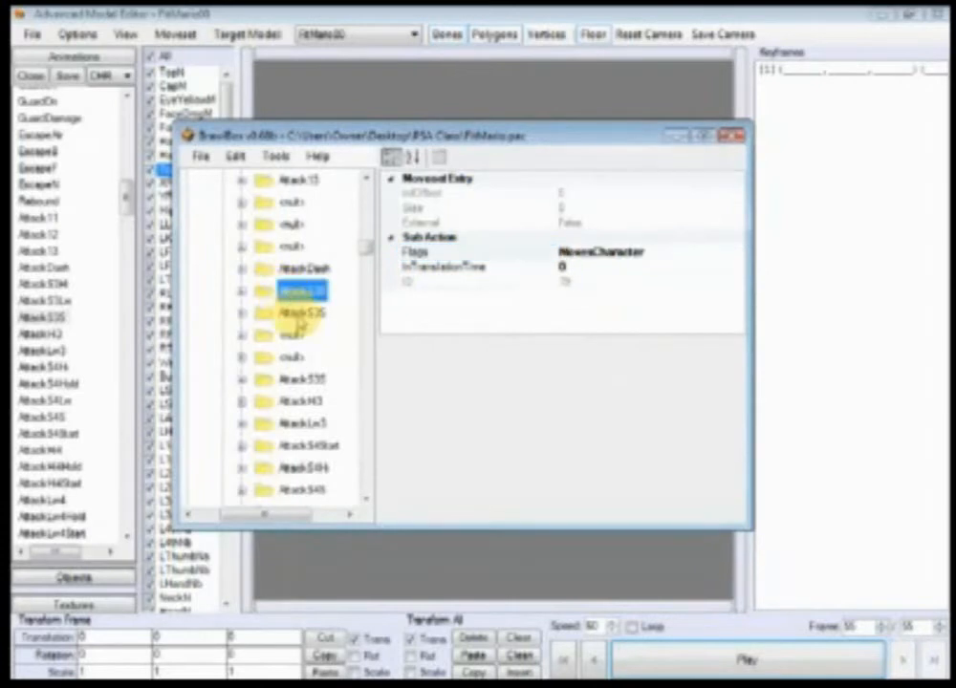
{"action": "left_click", "coordinate": [301, 292]}
{"action": "left_click", "coordinate": [310, 314]}
{"action": "left_click", "coordinate": [299, 291]}
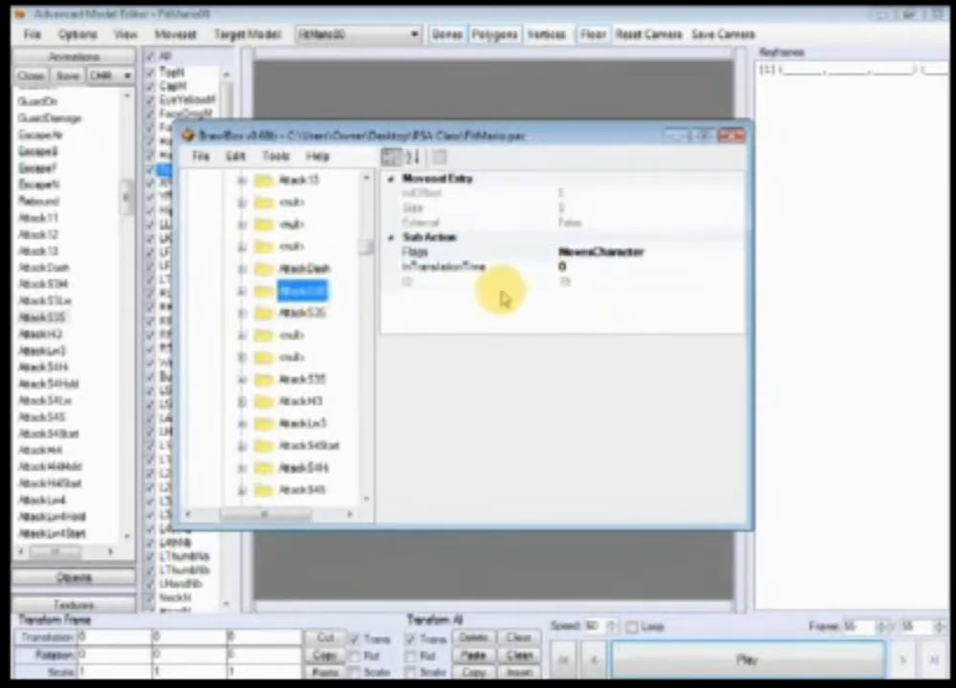
{"action": "left_click", "coordinate": [719, 254]}
{"action": "left_click", "coordinate": [739, 254]}
{"action": "left_click", "coordinate": [616, 266]}
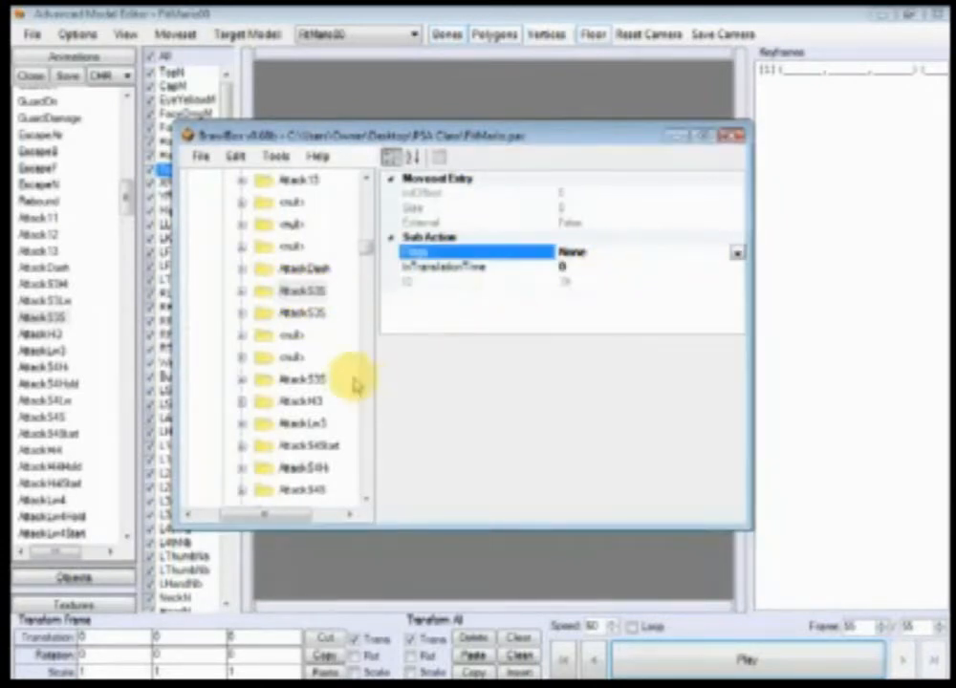
- Set the Flags of the AttackS3S subaction just above AttackHi3 to None
{"action": "left_click", "coordinate": [305, 379]}
{"action": "left_click", "coordinate": [702, 252]}
{"action": "left_click", "coordinate": [710, 253]}
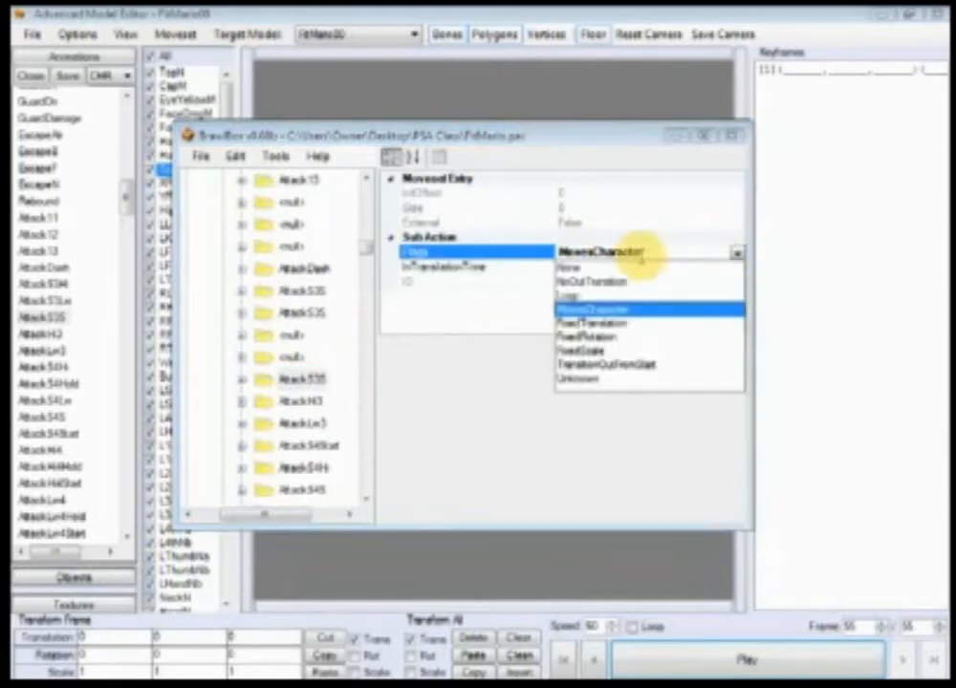
{"action": "left_click", "coordinate": [604, 268]}
- Open the Main script of the second AttackS3S subaction and enlarge its event list so all events can be read
{"action": "left_click", "coordinate": [310, 314]}
{"action": "left_click", "coordinate": [239, 314]}
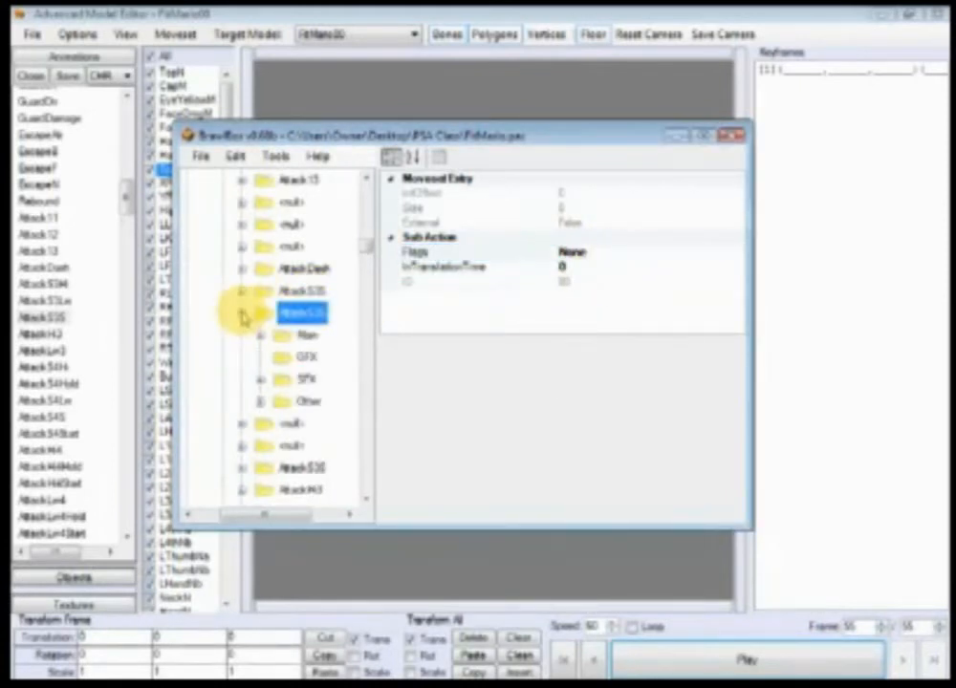
{"action": "left_click_drag", "start_coordinate": [418, 135], "coordinate": [664, 135]}
{"action": "left_click", "coordinate": [548, 334]}
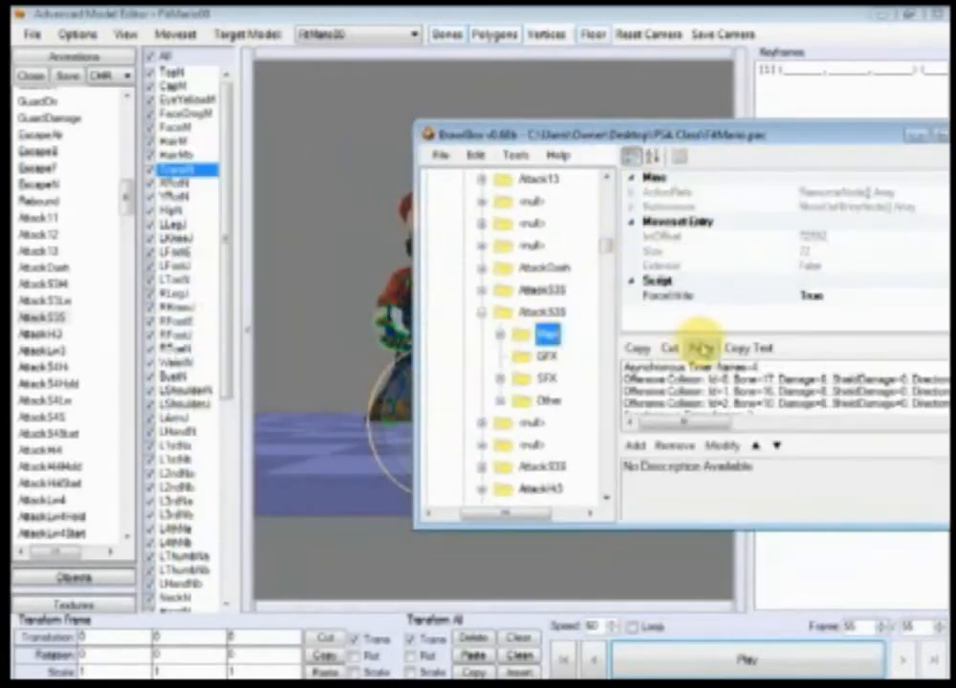
{"action": "left_click_drag", "start_coordinate": [706, 335], "coordinate": [708, 196]}
{"action": "left_click_drag", "start_coordinate": [706, 135], "coordinate": [686, 128]}
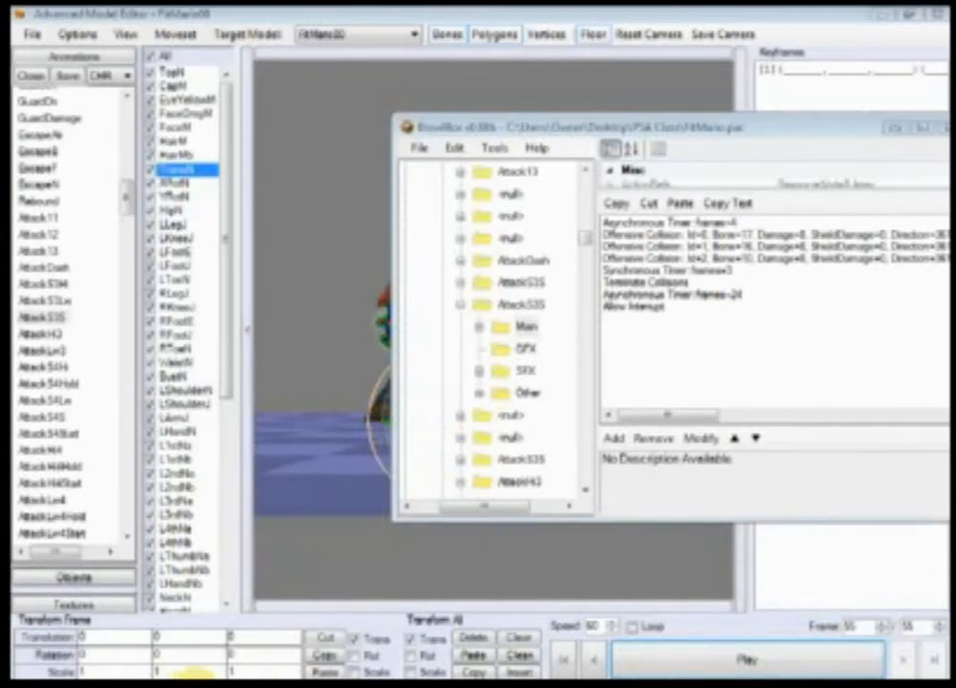
- Switch to the file browser and open the Brawl-Related folder
{"action": "key", "text": "super"}
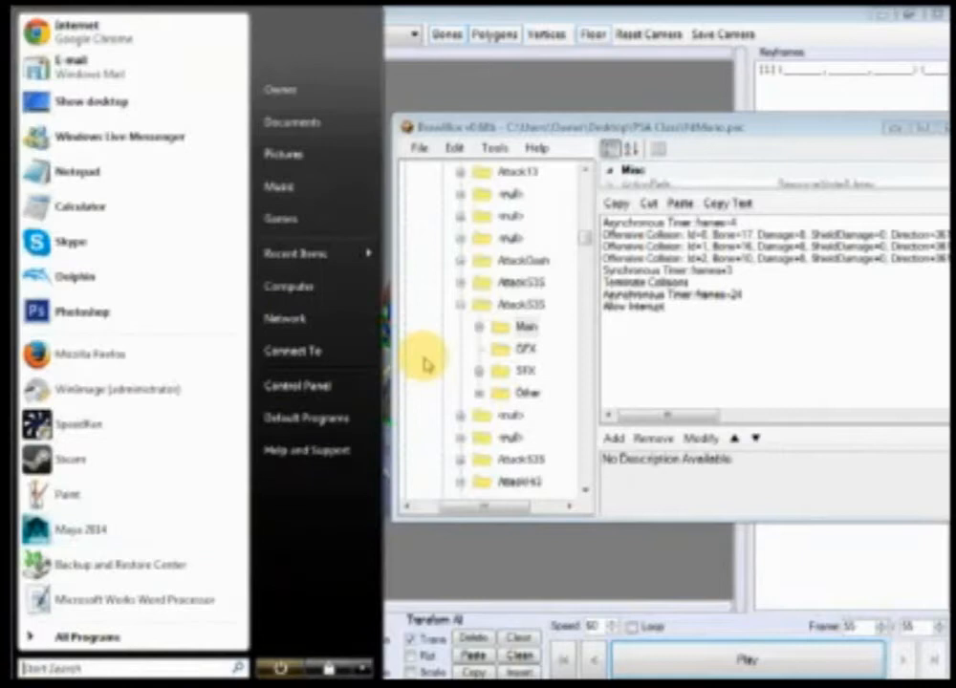
{"action": "left_click", "coordinate": [320, 285]}
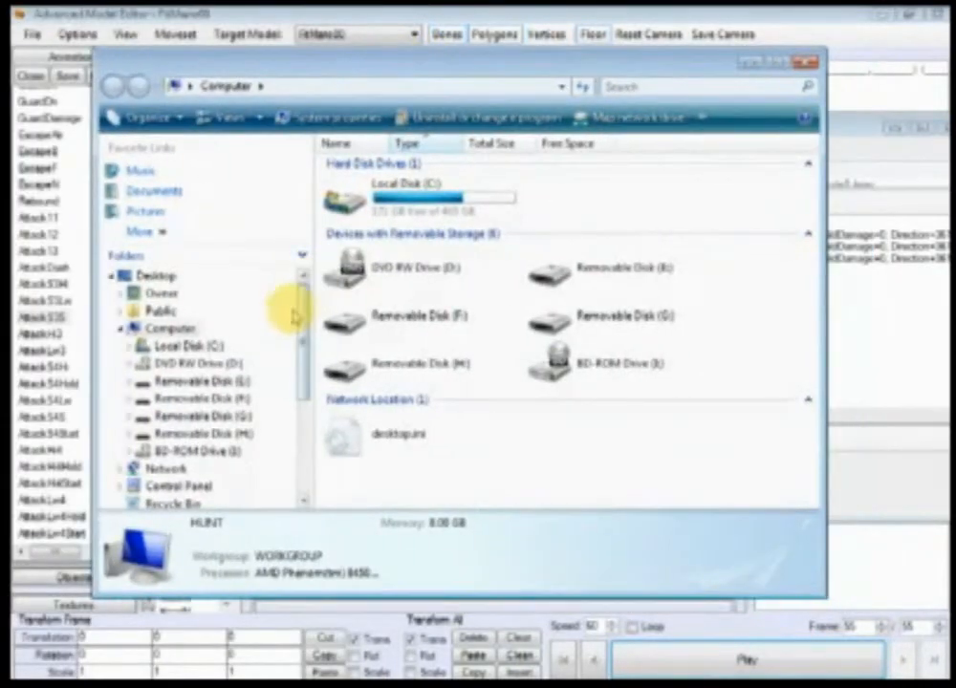
{"action": "left_click_drag", "start_coordinate": [300, 315], "coordinate": [299, 426]}
{"action": "left_click", "coordinate": [172, 346]}
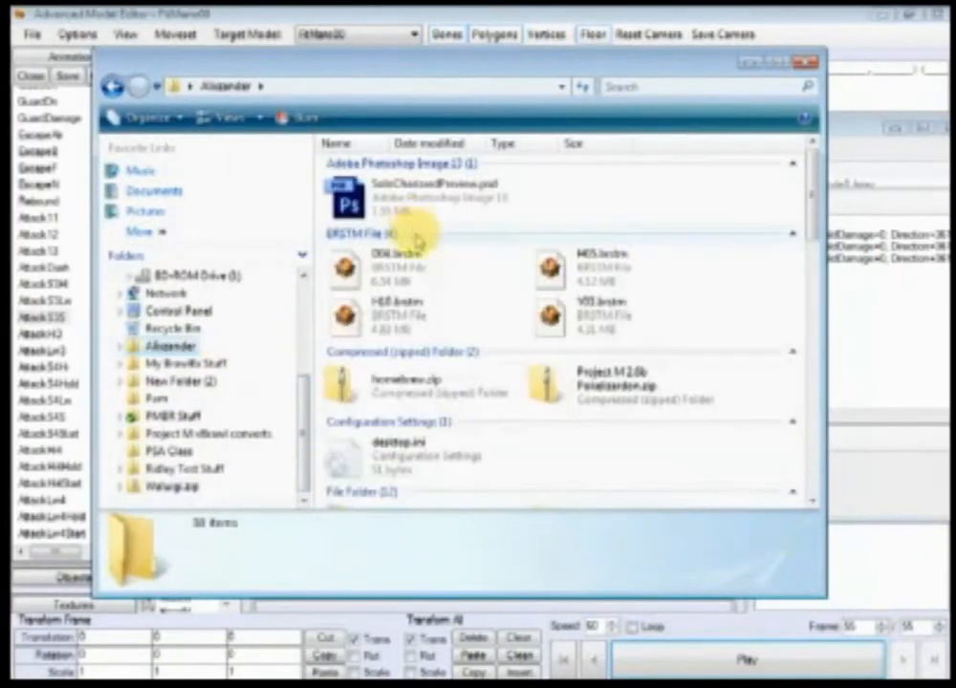
{"action": "scroll", "coordinate": [445, 419], "scroll_direction": "down", "scroll_amount": 3}
{"action": "scroll", "coordinate": [445, 413], "scroll_direction": "down", "scroll_amount": 3}
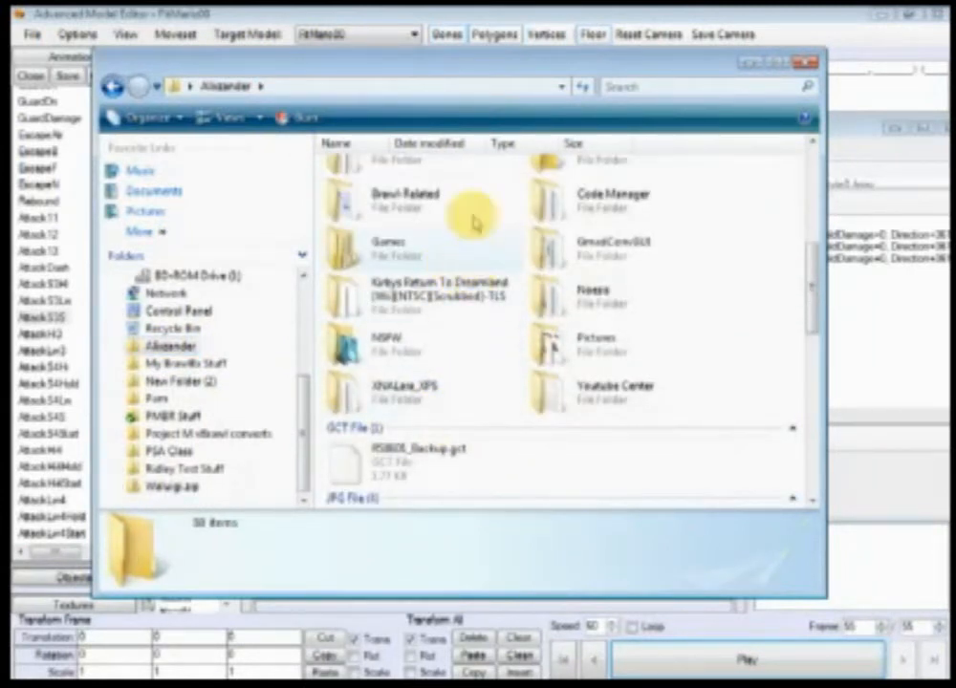
{"action": "left_click", "coordinate": [487, 279]}
{"action": "scroll", "coordinate": [496, 280], "scroll_direction": "up", "scroll_amount": 3}
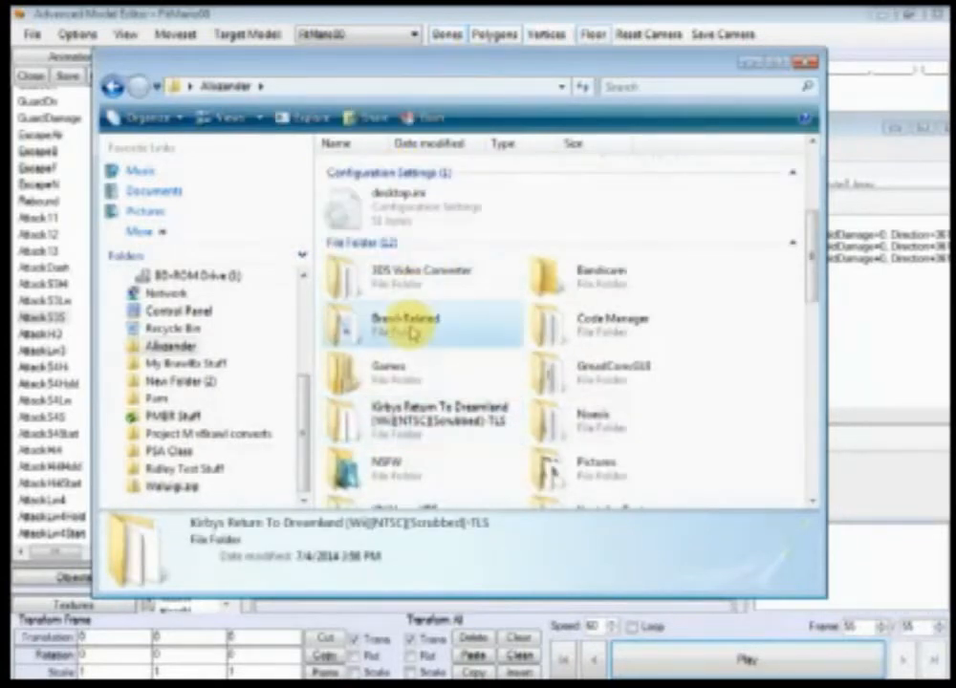
{"action": "double_click", "coordinate": [382, 321]}
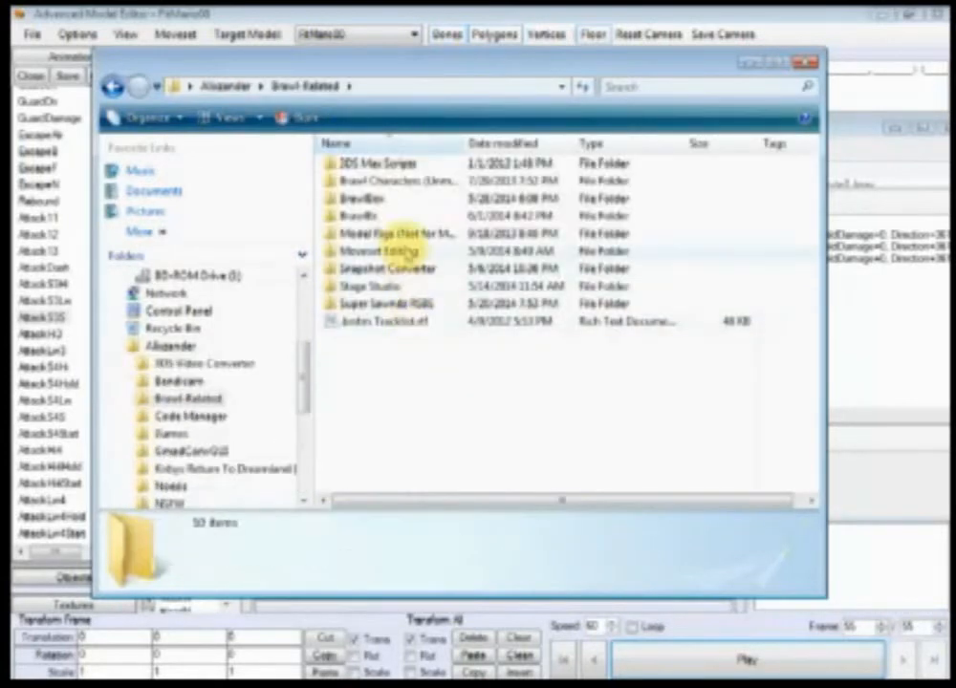
- Open FitGanon.pac from the Ganondorf folder inside Brawl Characters (Unmodified)
{"action": "double_click", "coordinate": [401, 182]}
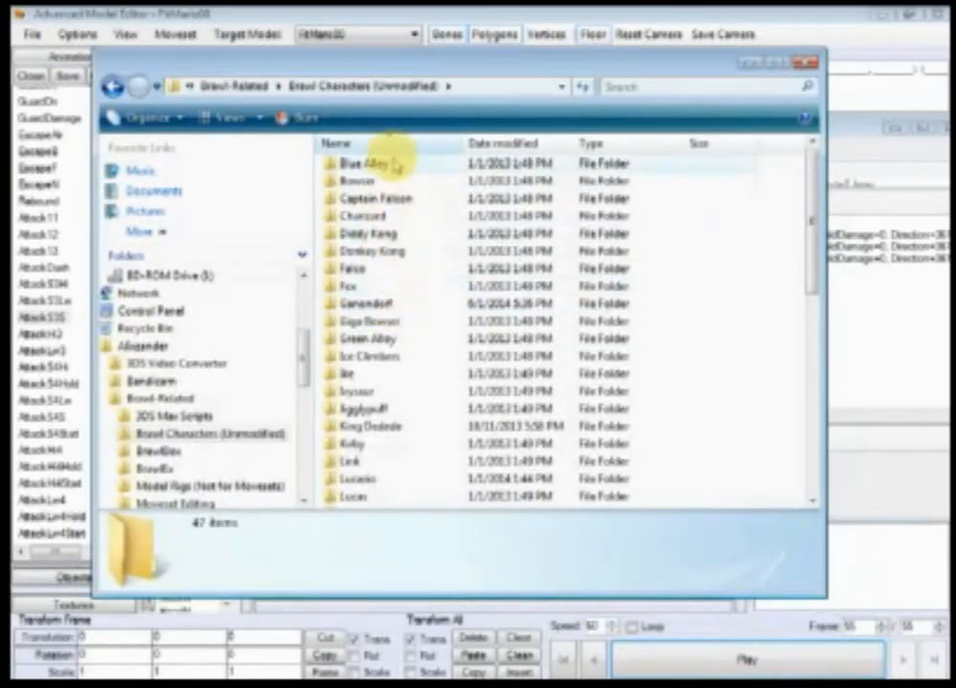
{"action": "double_click", "coordinate": [378, 304]}
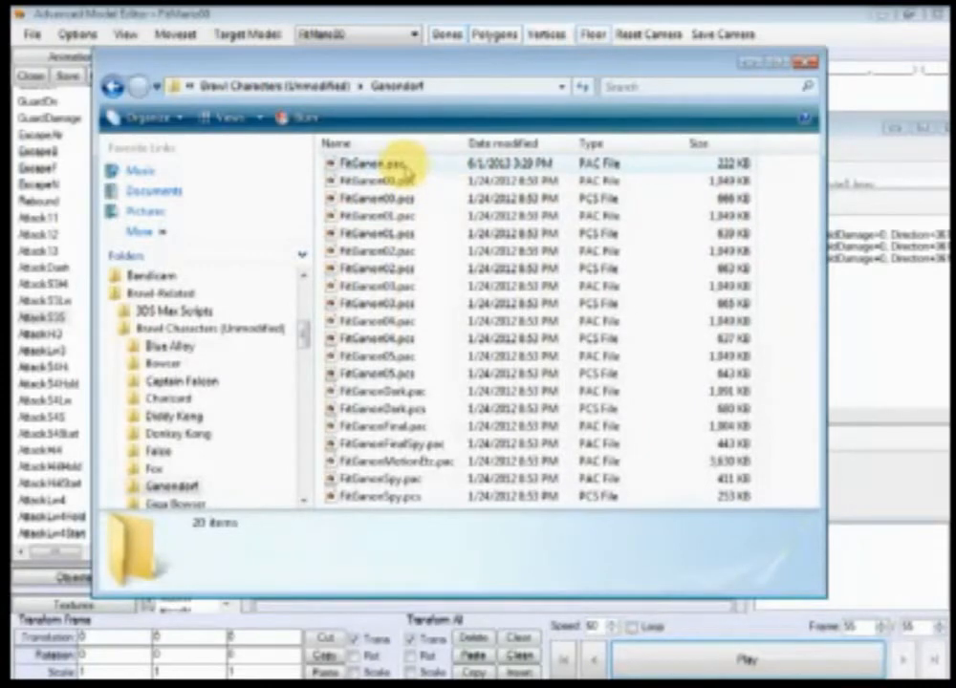
{"action": "double_click", "coordinate": [387, 164]}
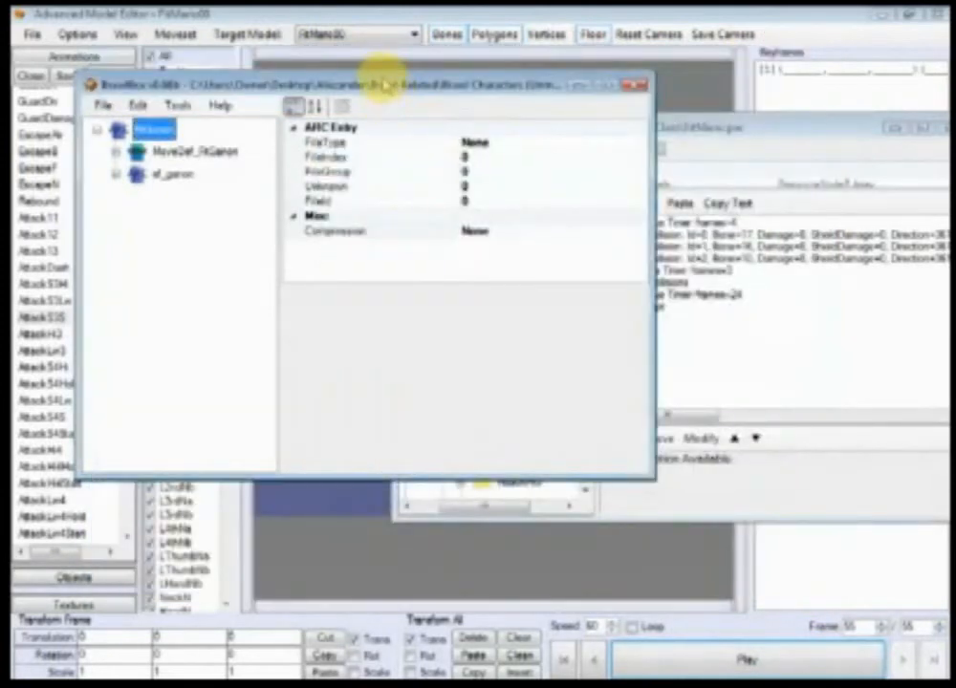
- Arrange the FitGanon.pac and FitMario.pac windows next to each other and expand MoveDef_FitGanon
{"action": "left_click_drag", "start_coordinate": [386, 77], "coordinate": [315, 30]}
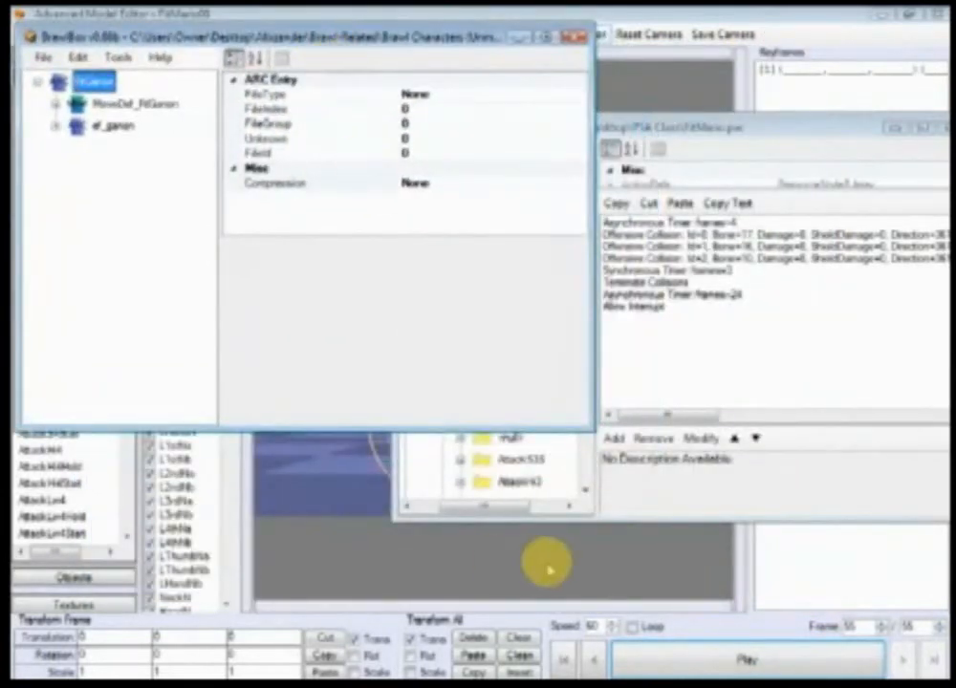
{"action": "left_click", "coordinate": [704, 680]}
{"action": "left_click", "coordinate": [726, 612]}
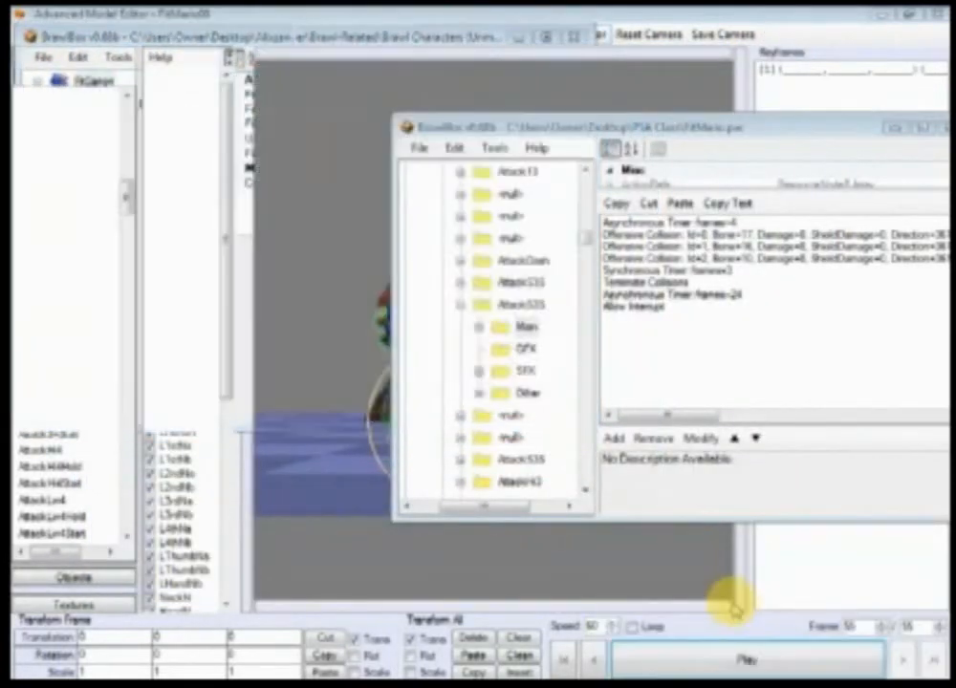
{"action": "left_click", "coordinate": [669, 682]}
{"action": "left_click", "coordinate": [669, 605]}
{"action": "left_click_drag", "start_coordinate": [735, 118], "coordinate": [714, 54]}
{"action": "left_click", "coordinate": [62, 105]}
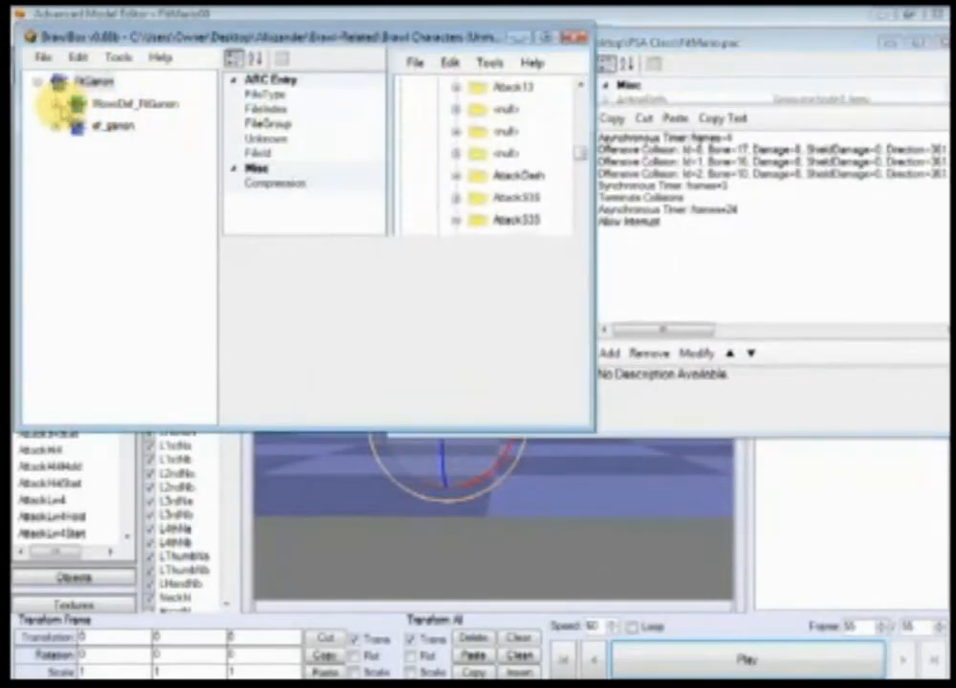
- In the FitGanon moveset, open the Main script of the second AttackS3S sub-action
{"action": "left_click", "coordinate": [78, 148]}
{"action": "left_click", "coordinate": [89, 170]}
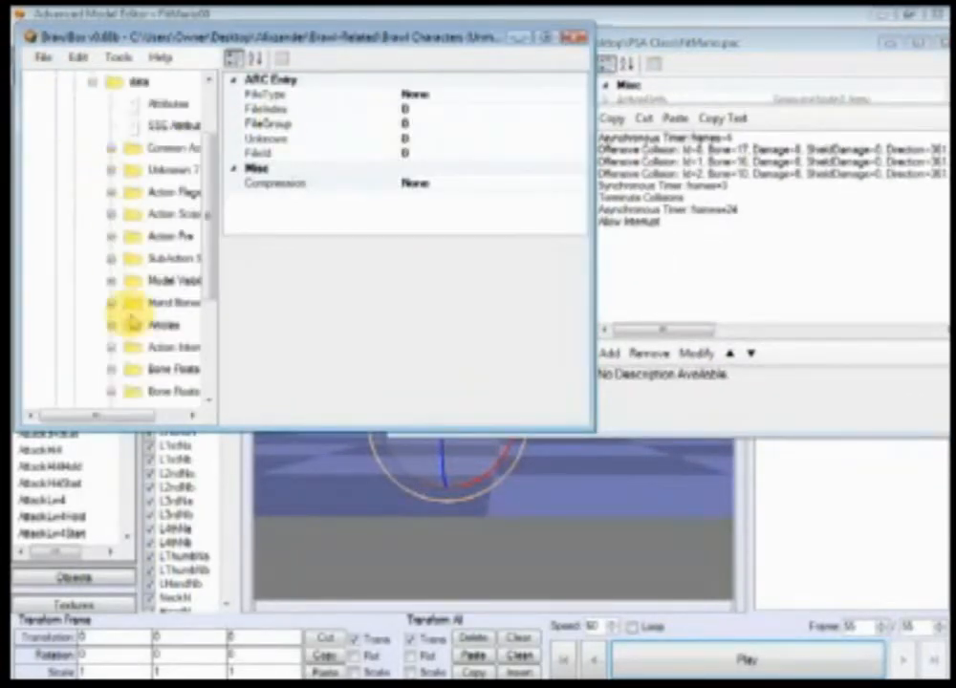
{"action": "left_click_drag", "start_coordinate": [129, 420], "coordinate": [159, 422]}
{"action": "left_click", "coordinate": [82, 259]}
{"action": "left_click_drag", "start_coordinate": [209, 96], "coordinate": [210, 145]}
{"action": "left_click", "coordinate": [45, 213]}
{"action": "left_click", "coordinate": [95, 236]}
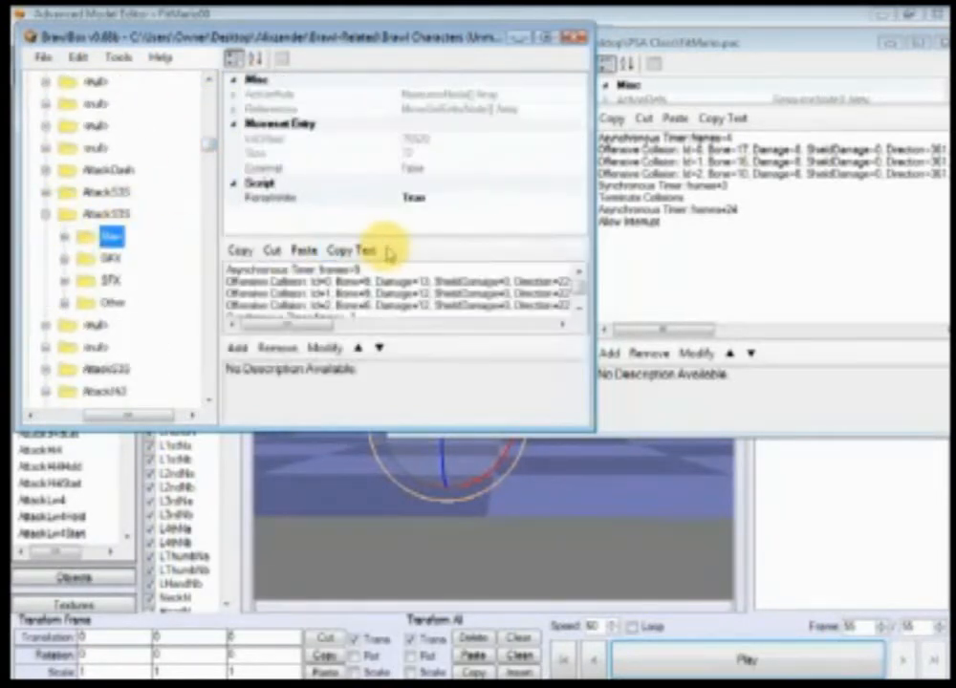
- Replace all events in FitMario's AttackS3S Main script with a copy of the events from Ganon's Main script
{"action": "left_click_drag", "start_coordinate": [387, 236], "coordinate": [395, 86]}
{"action": "left_click_drag", "start_coordinate": [286, 122], "coordinate": [298, 211]}
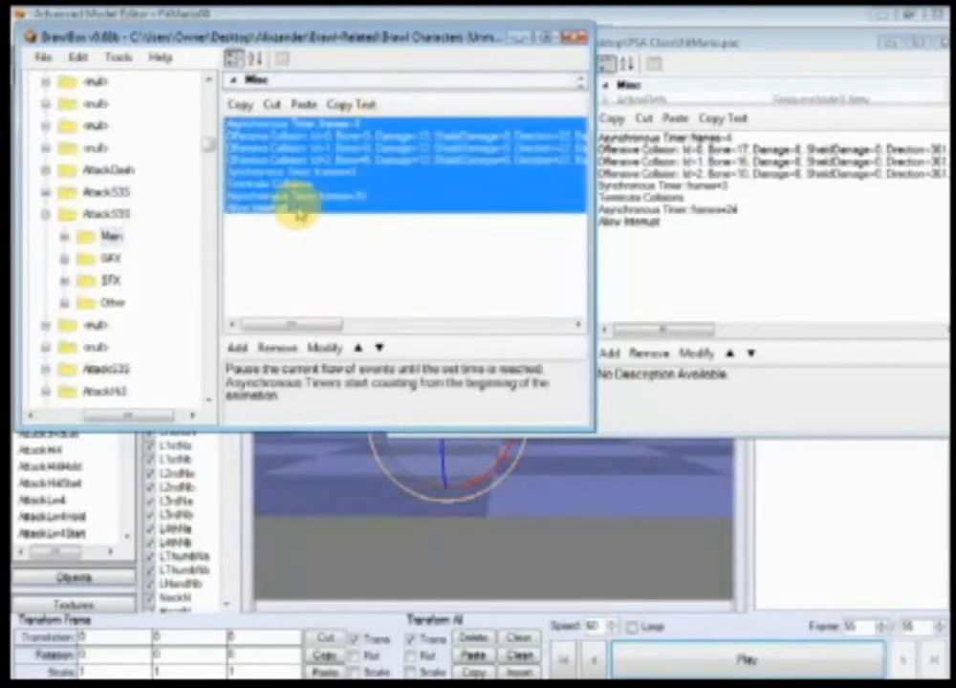
{"action": "left_click", "coordinate": [245, 107]}
{"action": "left_click_drag", "start_coordinate": [724, 140], "coordinate": [713, 222]}
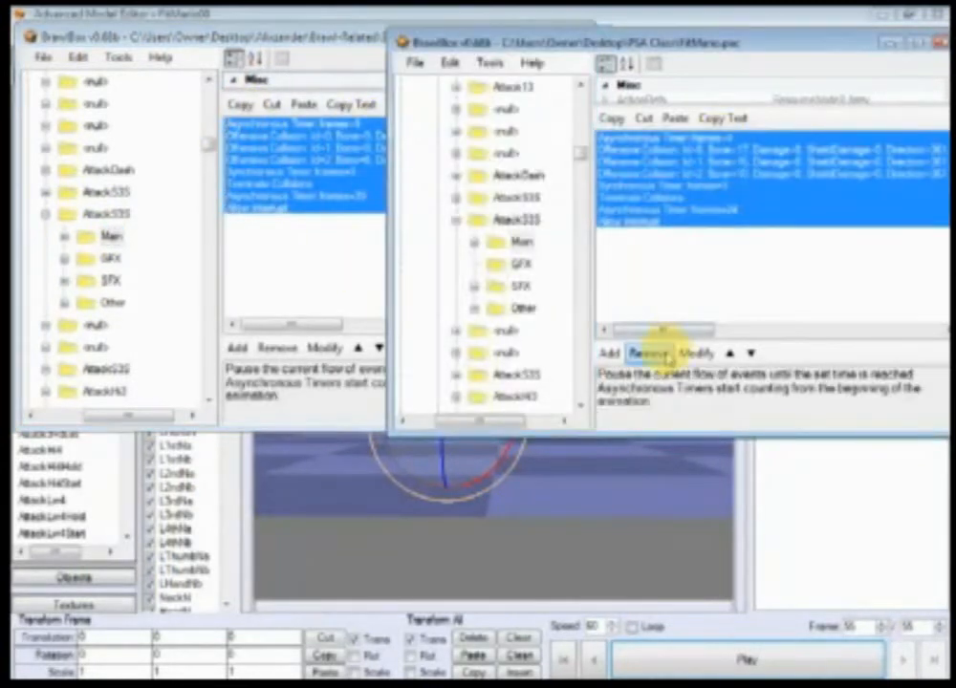
{"action": "left_click", "coordinate": [667, 355]}
{"action": "left_click", "coordinate": [675, 118]}
- Copy the Asynchronous Timer and Graphic Effect events from Ganon's AttackS3S GFX script into FitMario's empty GFX script
{"action": "left_click", "coordinate": [521, 264]}
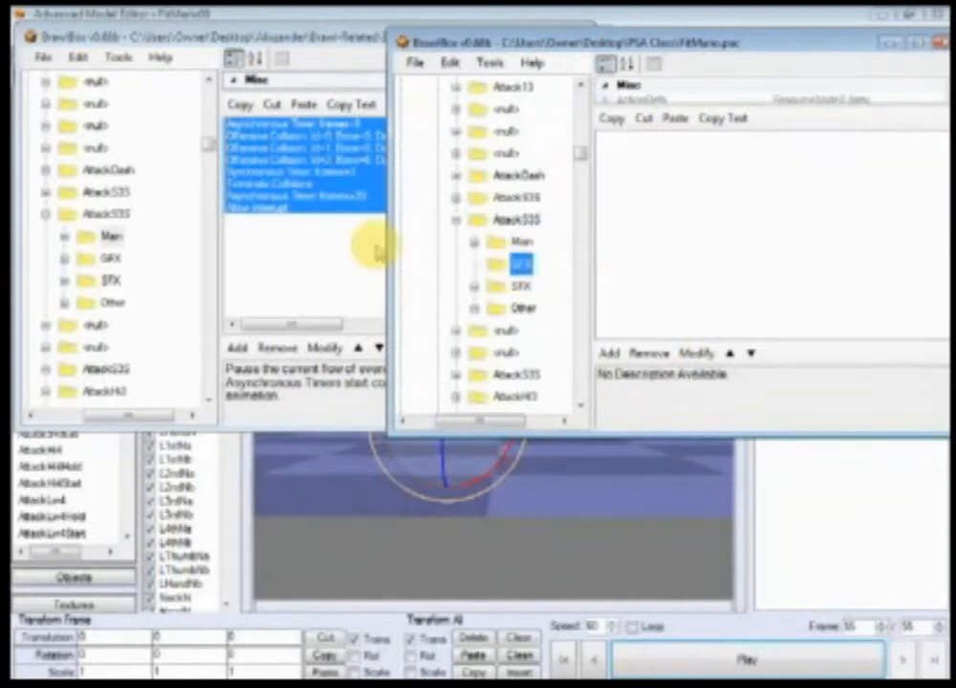
{"action": "left_click", "coordinate": [108, 255]}
{"action": "left_click_drag", "start_coordinate": [304, 126], "coordinate": [320, 144]}
{"action": "left_click", "coordinate": [240, 103]}
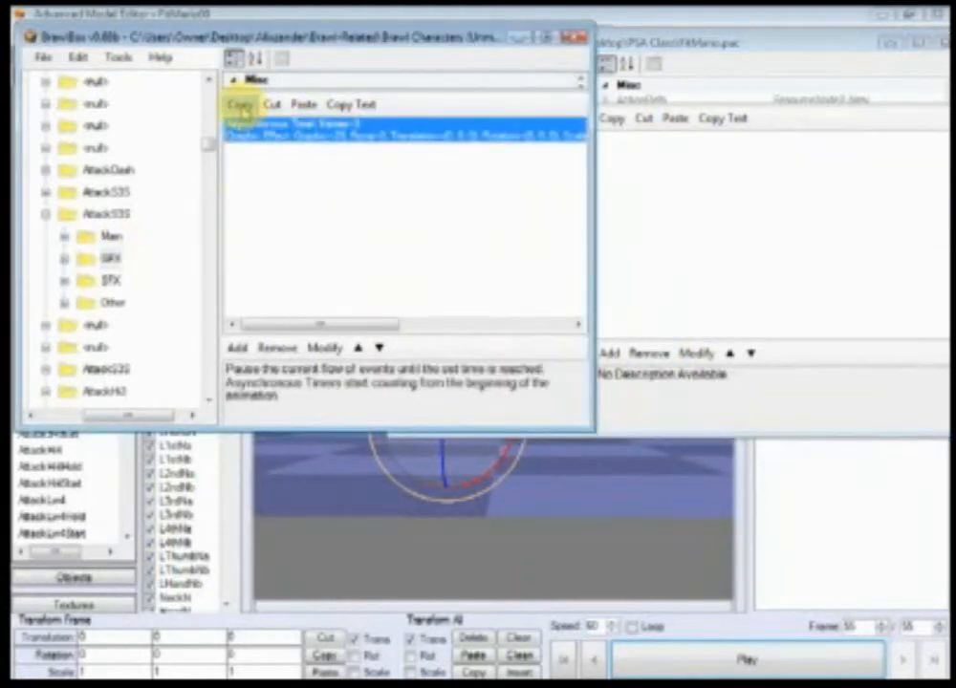
{"action": "left_click", "coordinate": [693, 188]}
{"action": "left_click", "coordinate": [675, 117]}
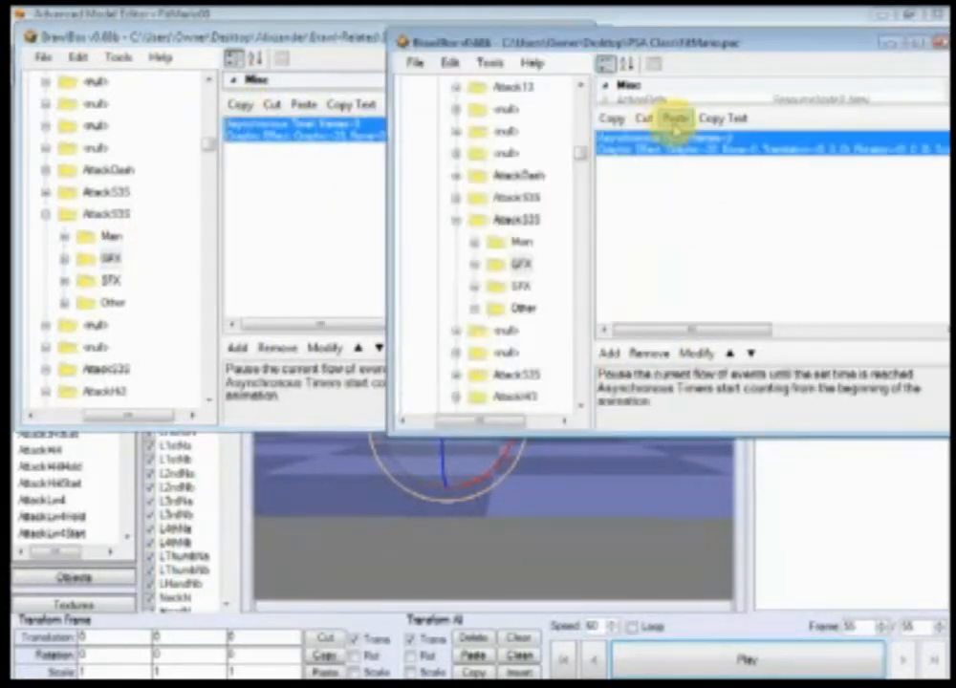
- Check the pasted events in FitMario's AttackS3S Main and GFX scripts, especially the Graphic Effect event
{"action": "left_click", "coordinate": [743, 151]}
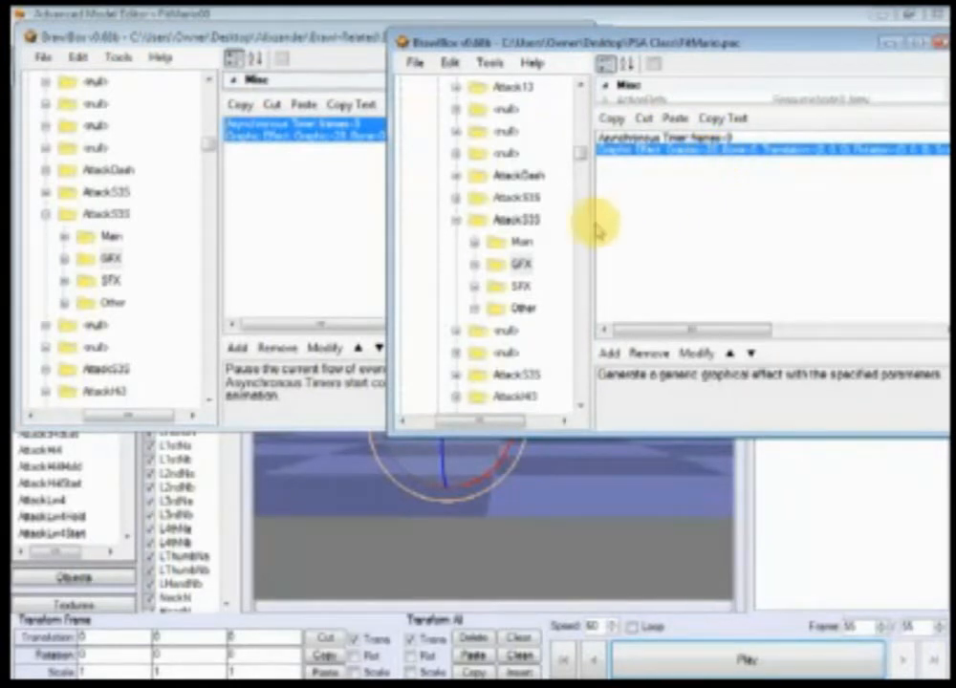
{"action": "left_click", "coordinate": [524, 242]}
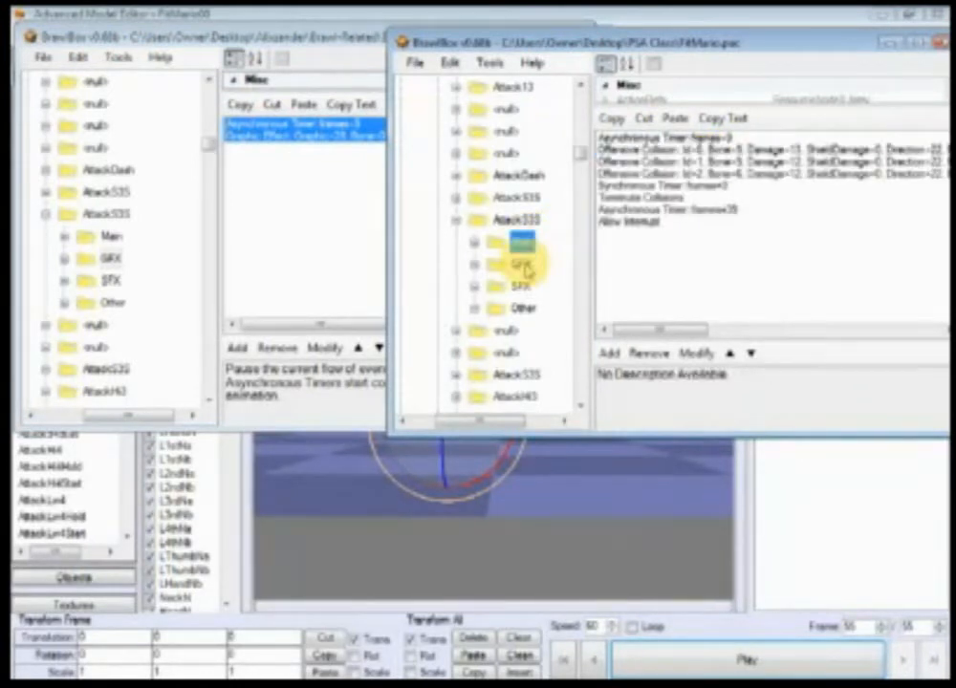
{"action": "left_click", "coordinate": [527, 268]}
{"action": "left_click", "coordinate": [527, 246]}
{"action": "left_click", "coordinate": [527, 267]}
{"action": "left_click", "coordinate": [526, 245]}
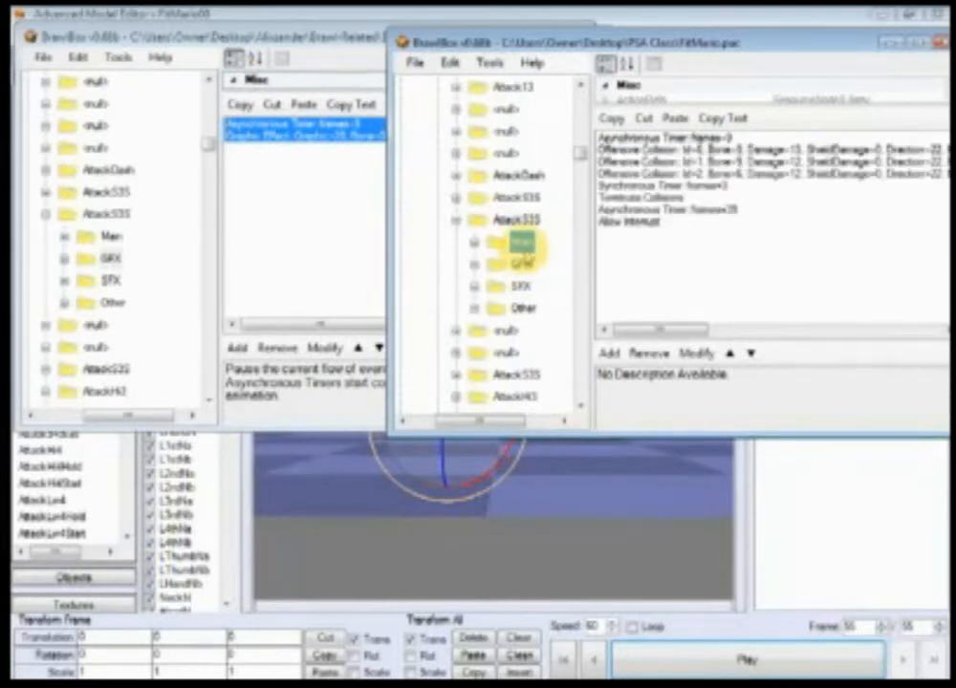
{"action": "left_click", "coordinate": [521, 265]}
{"action": "left_click", "coordinate": [751, 149]}
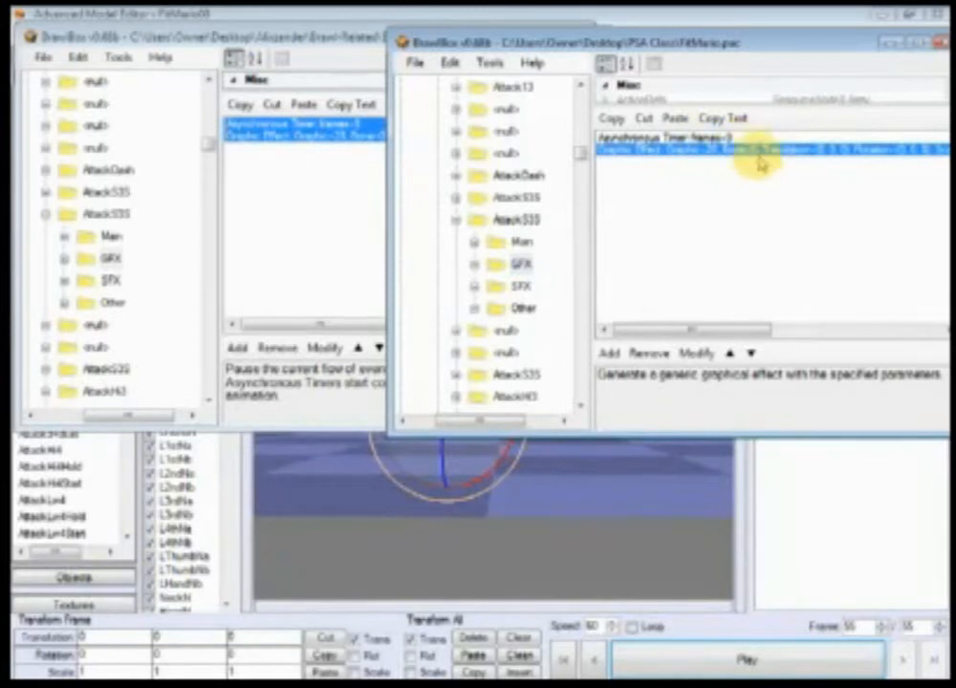
- Compare FitMario's AttackS3S SFX script with Ganon's, examining Ganon's two Sound Effect events
{"action": "left_click", "coordinate": [521, 286]}
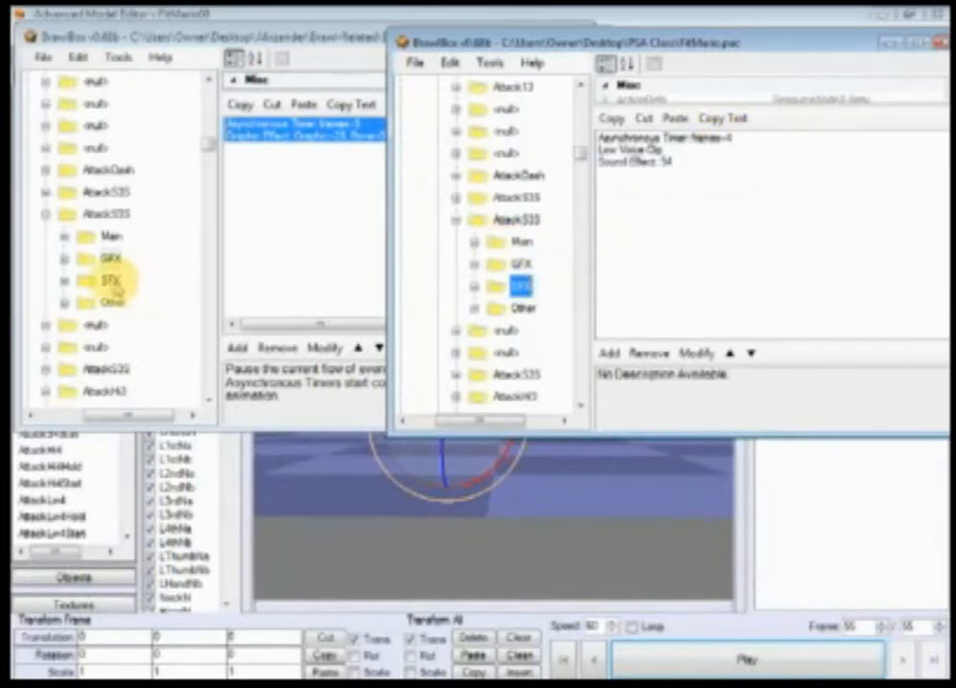
{"action": "left_click", "coordinate": [111, 280]}
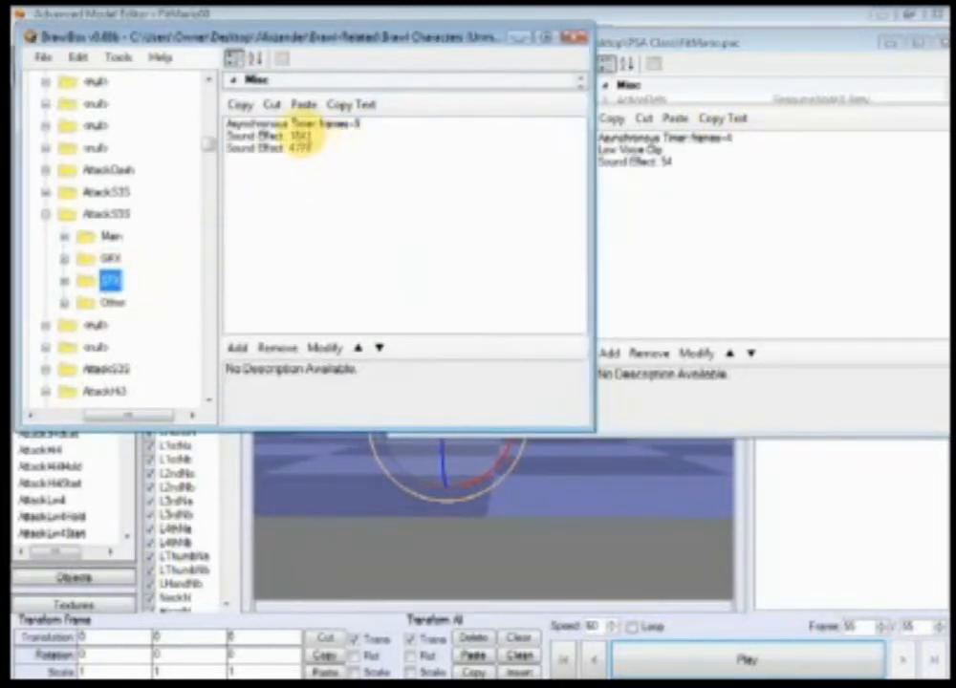
{"action": "left_click", "coordinate": [287, 149]}
{"action": "left_click", "coordinate": [275, 136]}
{"action": "left_click", "coordinate": [304, 148]}
{"action": "left_click", "coordinate": [298, 136]}
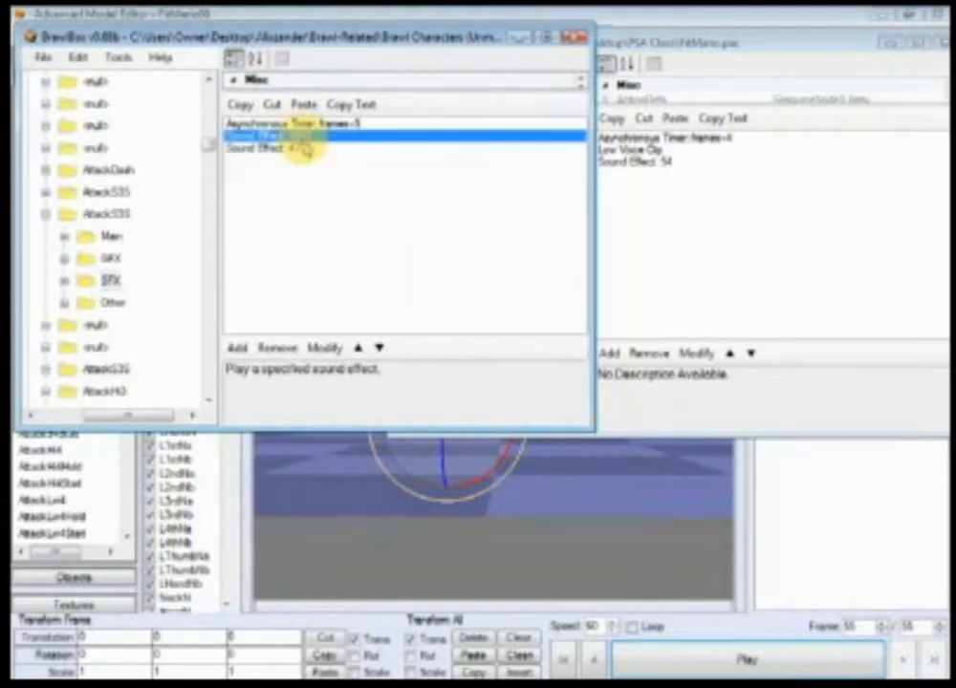
{"action": "left_click", "coordinate": [310, 149]}
{"action": "left_click", "coordinate": [313, 137]}
{"action": "left_click", "coordinate": [315, 148]}
{"action": "left_click", "coordinate": [318, 137]}
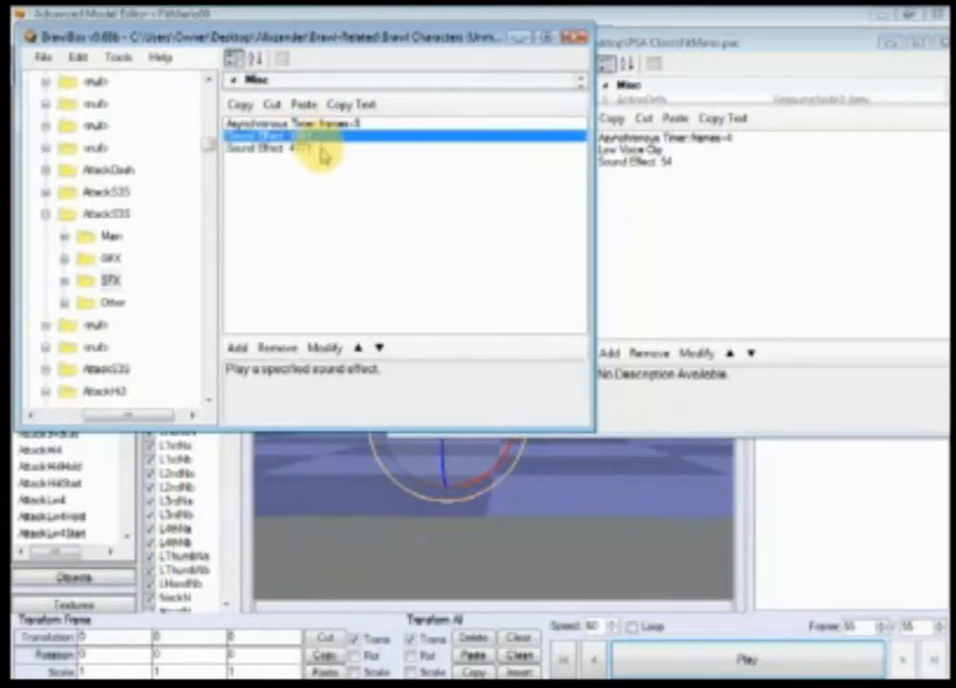
{"action": "left_click", "coordinate": [320, 149]}
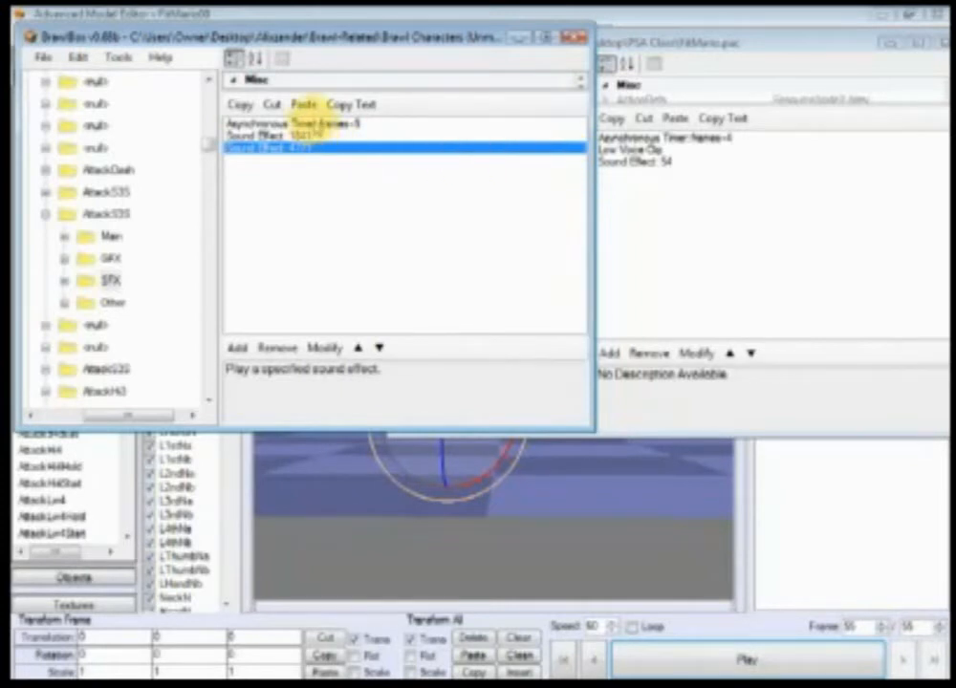
{"action": "left_click", "coordinate": [313, 123], "text": "shift"}
{"action": "left_click", "coordinate": [240, 103]}
{"action": "left_click", "coordinate": [662, 216]}
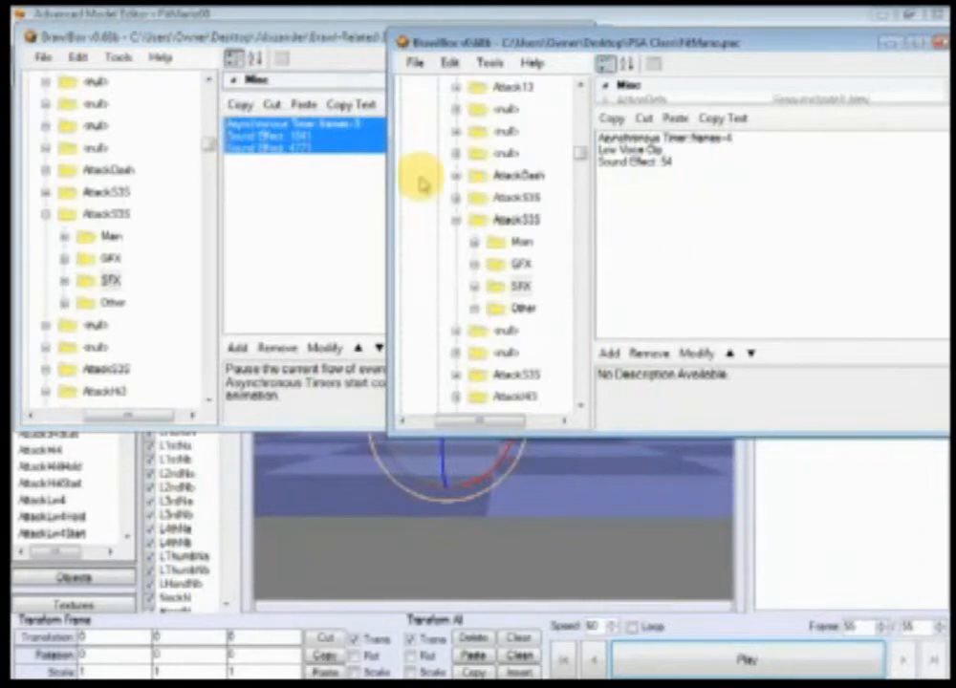
{"action": "left_click", "coordinate": [315, 203]}
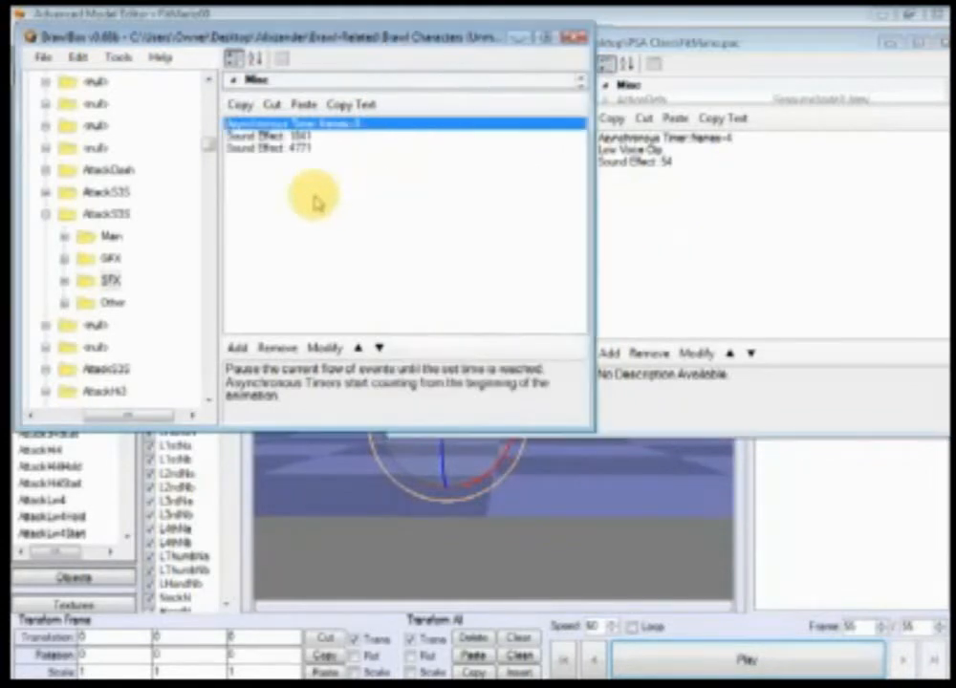
- Set the Asynchronous Timer in FitMario's AttackS3S SFX script to 9 frames
{"action": "left_click", "coordinate": [659, 162]}
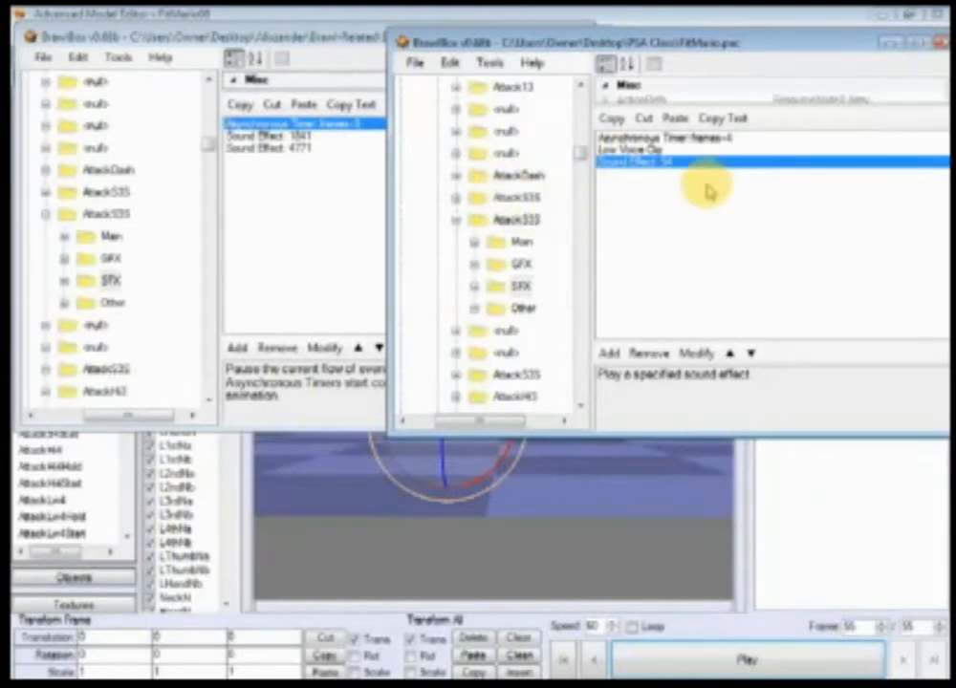
{"action": "double_click", "coordinate": [705, 139]}
{"action": "left_click", "coordinate": [194, 170]}
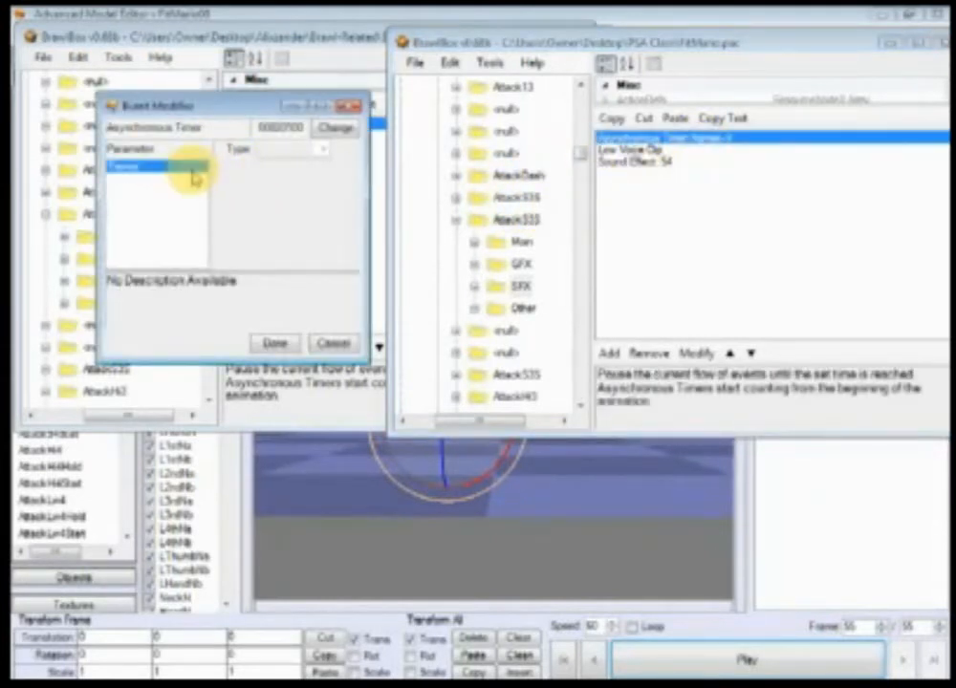
{"action": "left_click", "coordinate": [275, 344]}
- Replace all events in FitMario's AttackS3S Other script with the five events copied from Ganon's Other script
{"action": "left_click", "coordinate": [493, 308]}
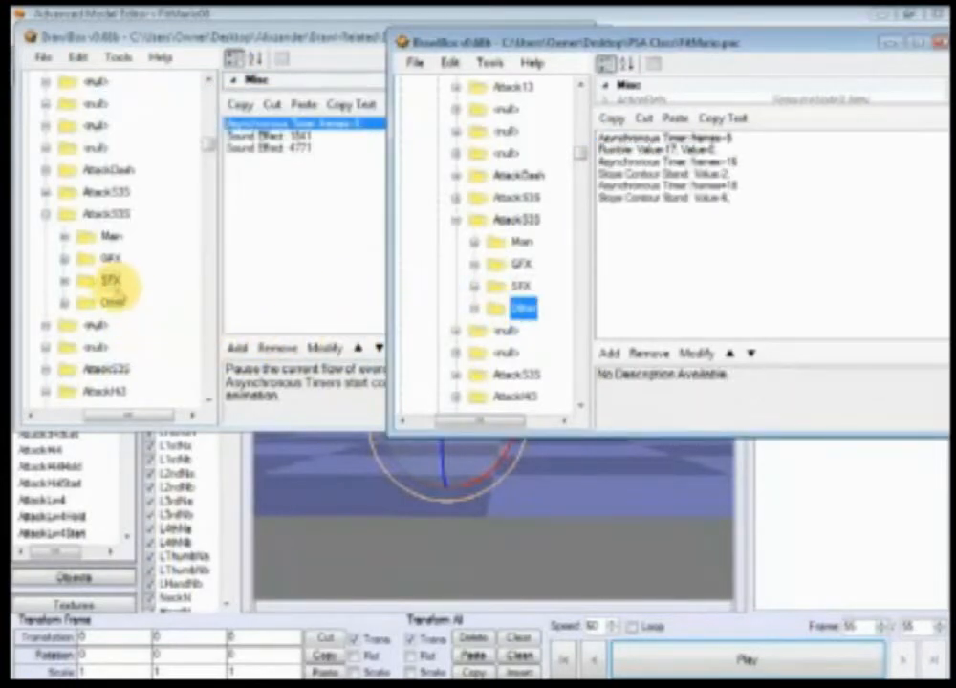
{"action": "left_click", "coordinate": [112, 302]}
{"action": "left_click_drag", "start_coordinate": [331, 132], "coordinate": [331, 207]}
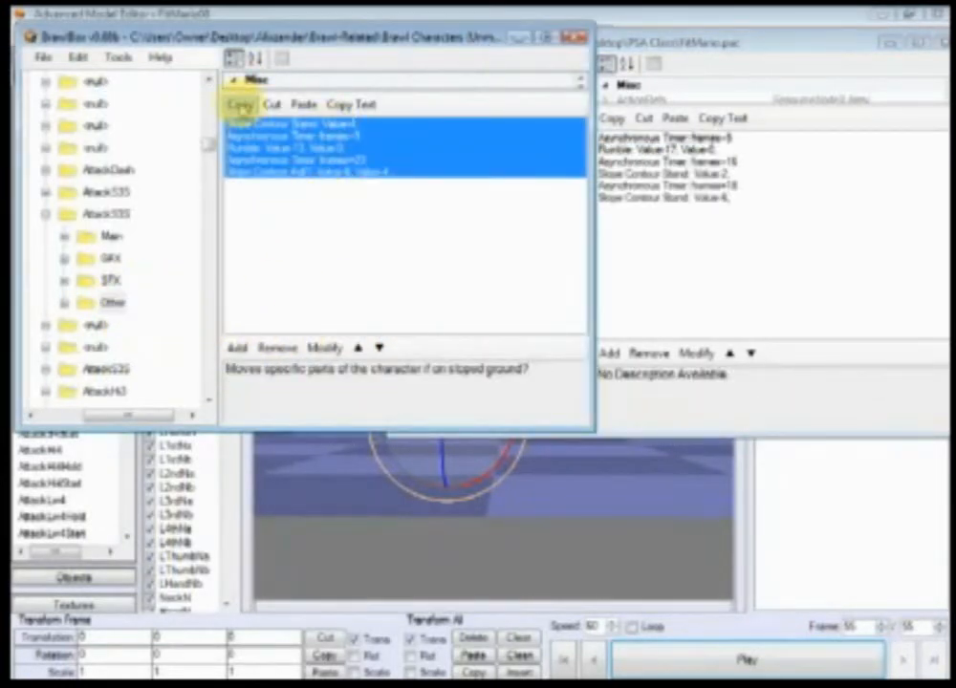
{"action": "left_click", "coordinate": [704, 241]}
{"action": "left_click_drag", "start_coordinate": [682, 143], "coordinate": [666, 343]}
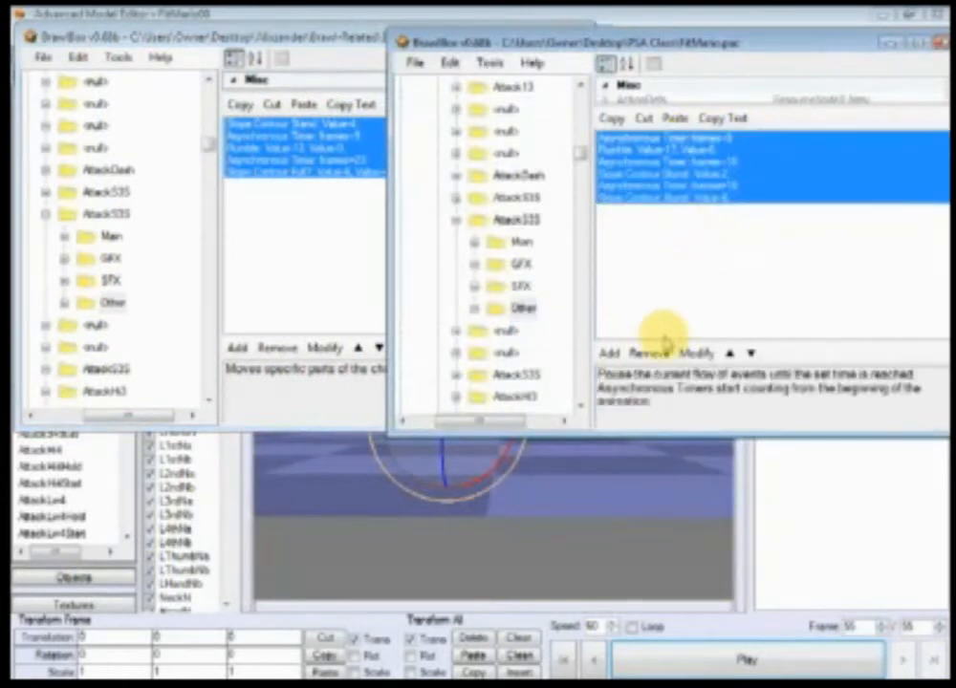
{"action": "left_click", "coordinate": [664, 349]}
{"action": "left_click", "coordinate": [696, 119]}
- Review FitMario's edited AttackS3S scripts and inspect the Main, GFX and Other scripts of the AttackS3S entry just above
{"action": "left_click", "coordinate": [522, 306]}
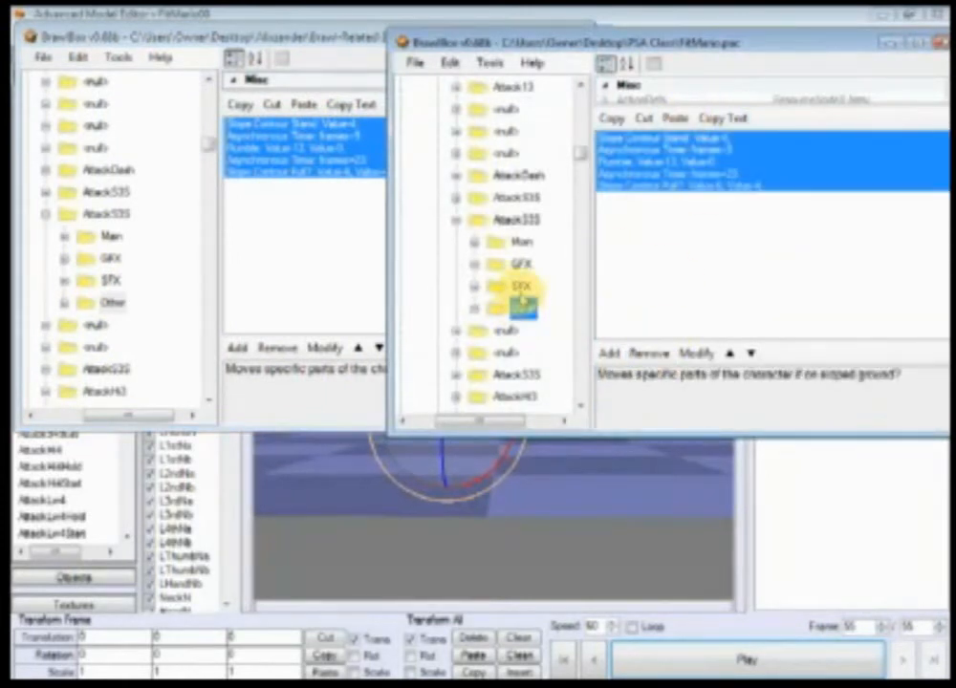
{"action": "left_click", "coordinate": [522, 265]}
{"action": "left_click", "coordinate": [522, 242]}
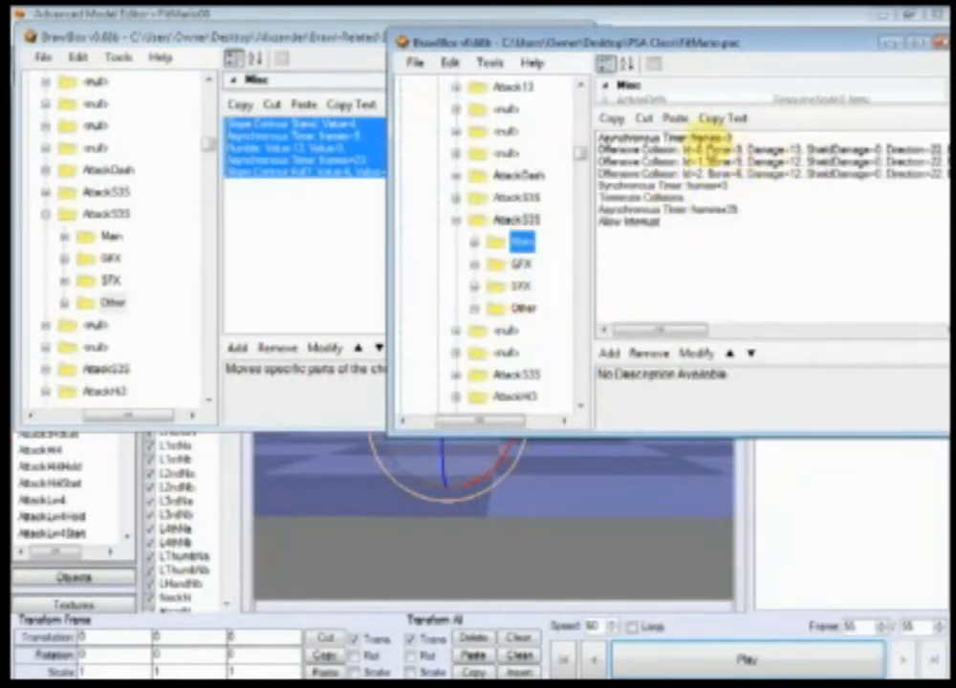
{"action": "left_click", "coordinate": [457, 198]}
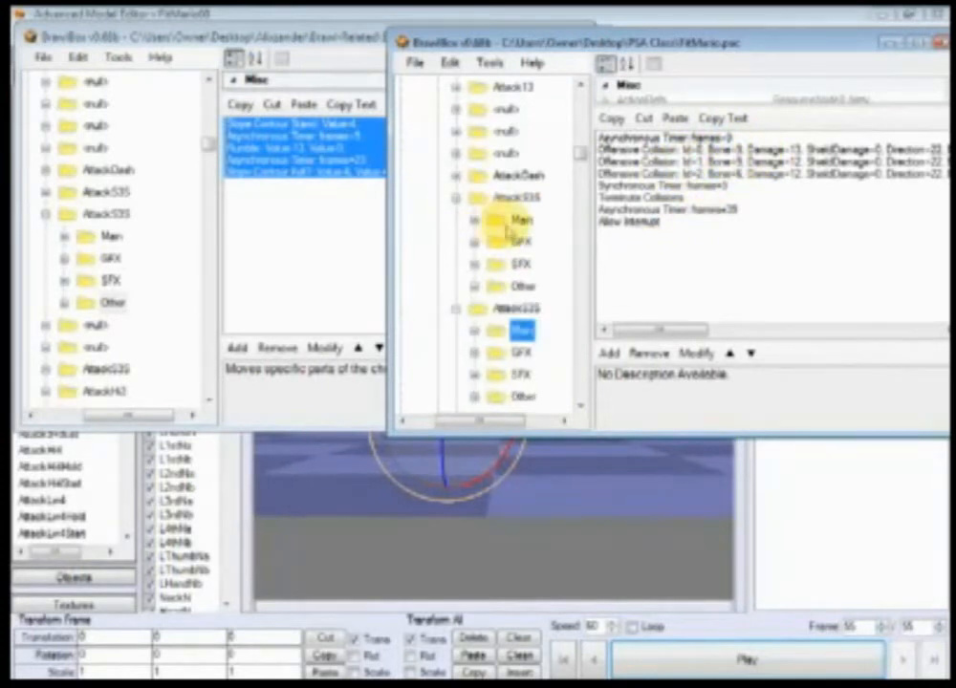
{"action": "left_click", "coordinate": [516, 220]}
{"action": "left_click", "coordinate": [517, 241]}
{"action": "left_click", "coordinate": [522, 286]}
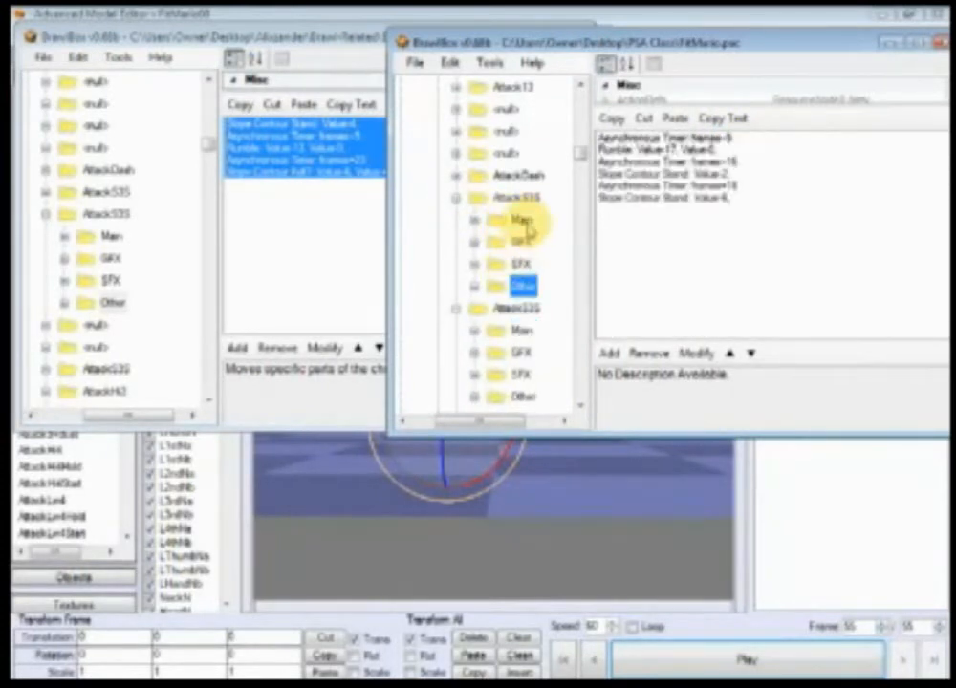
{"action": "left_click", "coordinate": [522, 242]}
{"action": "left_click", "coordinate": [656, 141]}
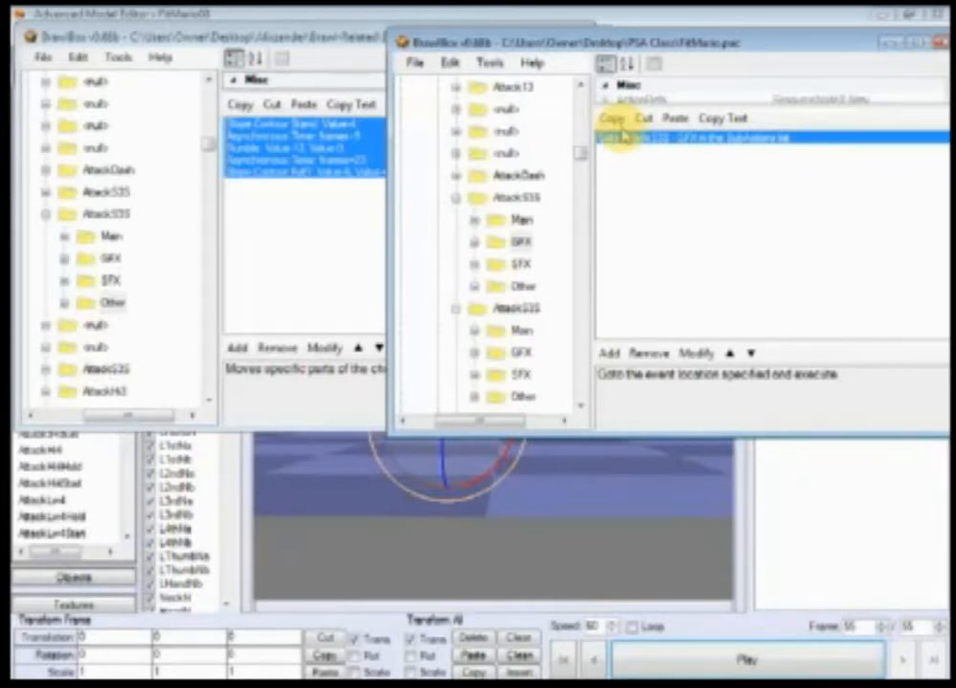
- Compare the SFX events of both AttackS3S moves, and examine the Goto events in the upper FitMario AttackS3S entry's GFX and SFX scripts
{"action": "left_click", "coordinate": [526, 373]}
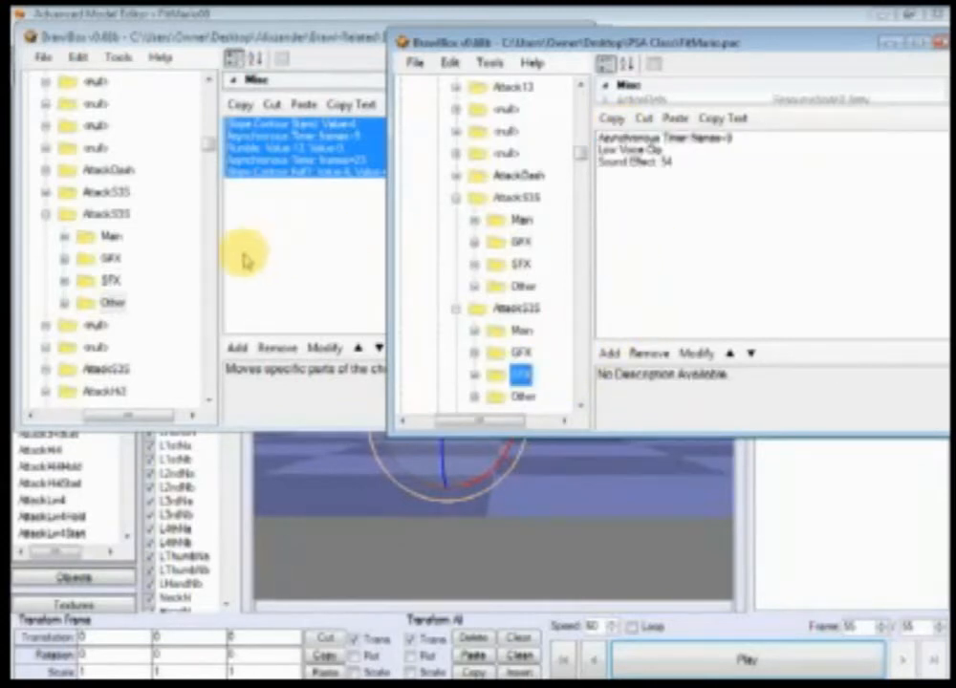
{"action": "left_click", "coordinate": [111, 280]}
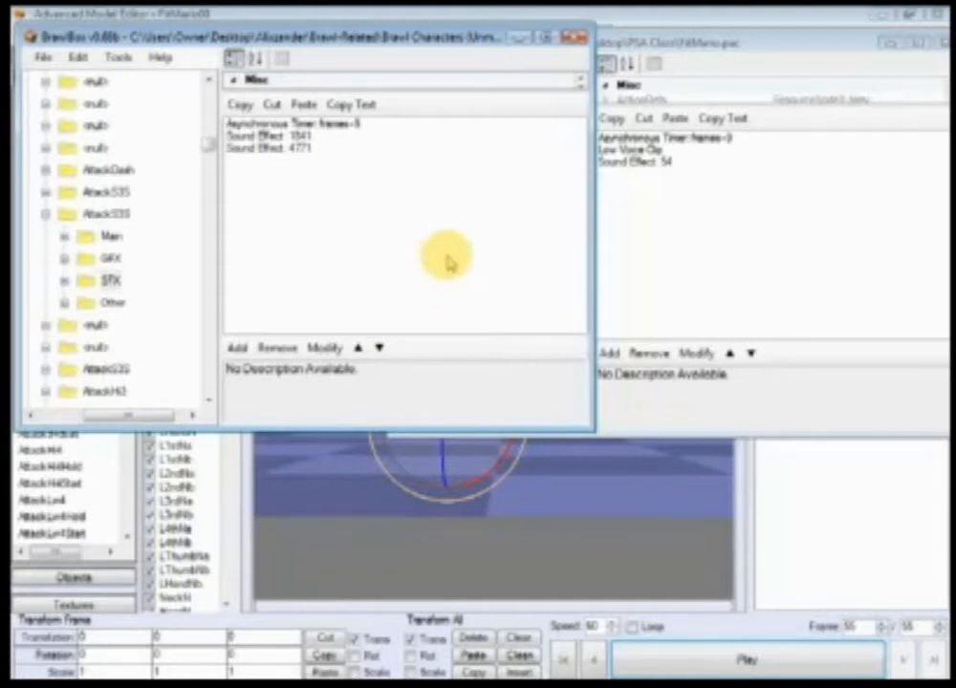
{"action": "left_click", "coordinate": [666, 237]}
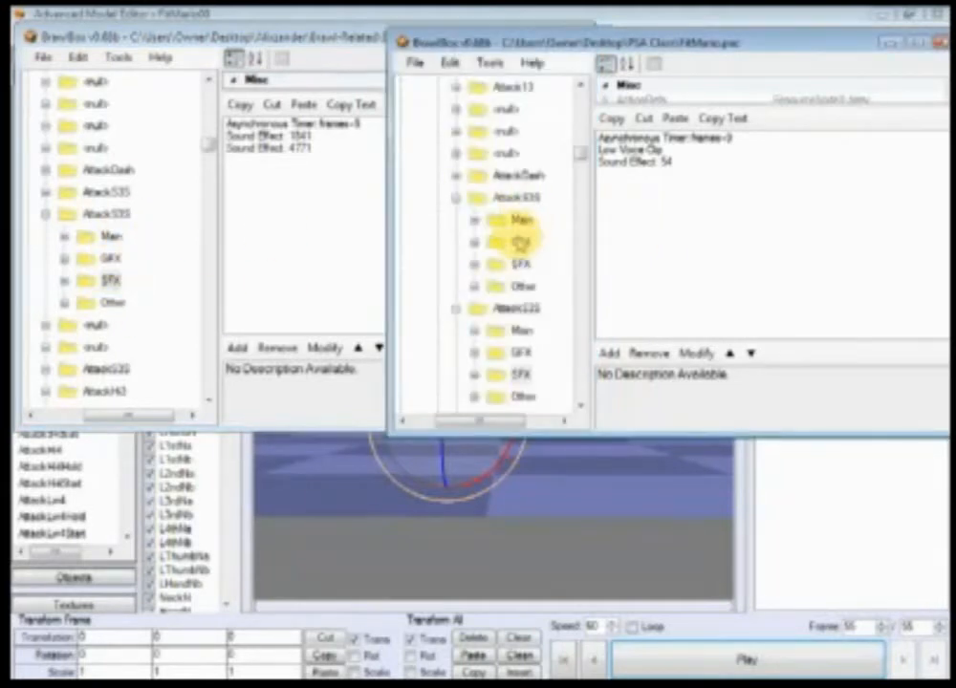
{"action": "left_click", "coordinate": [522, 245]}
{"action": "left_click", "coordinate": [524, 266]}
{"action": "left_click", "coordinate": [525, 287]}
{"action": "left_click", "coordinate": [523, 265]}
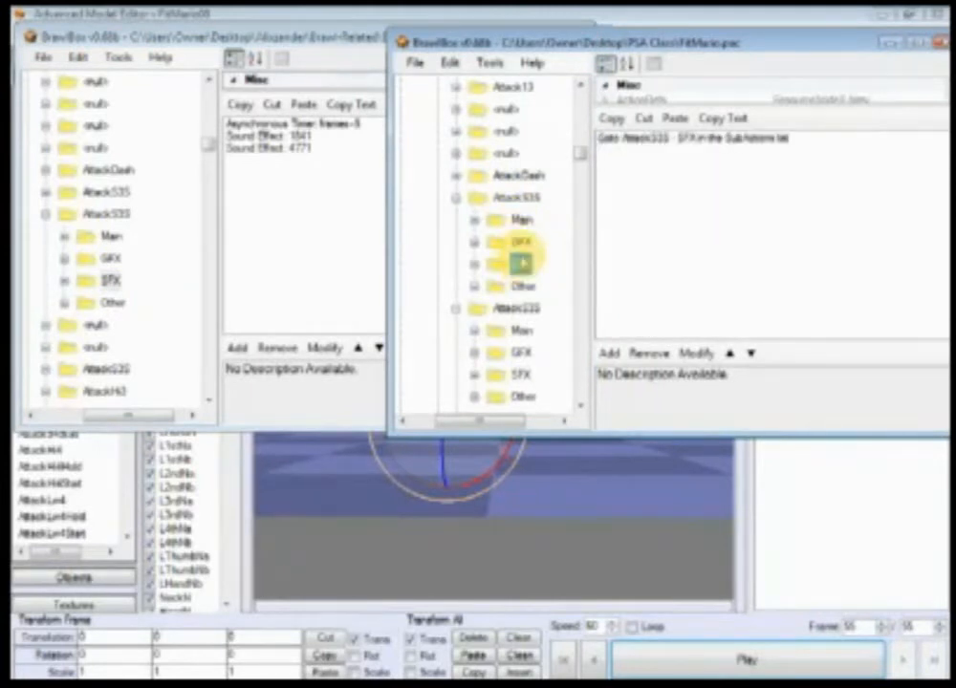
{"action": "left_click", "coordinate": [522, 245]}
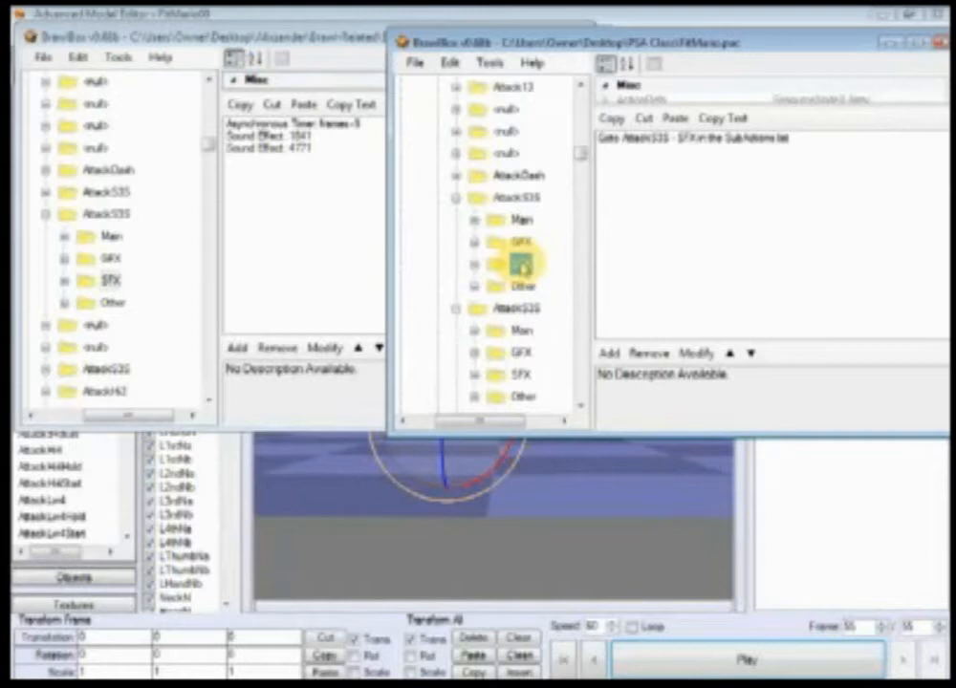
{"action": "left_click", "coordinate": [522, 245]}
{"action": "left_click", "coordinate": [523, 266]}
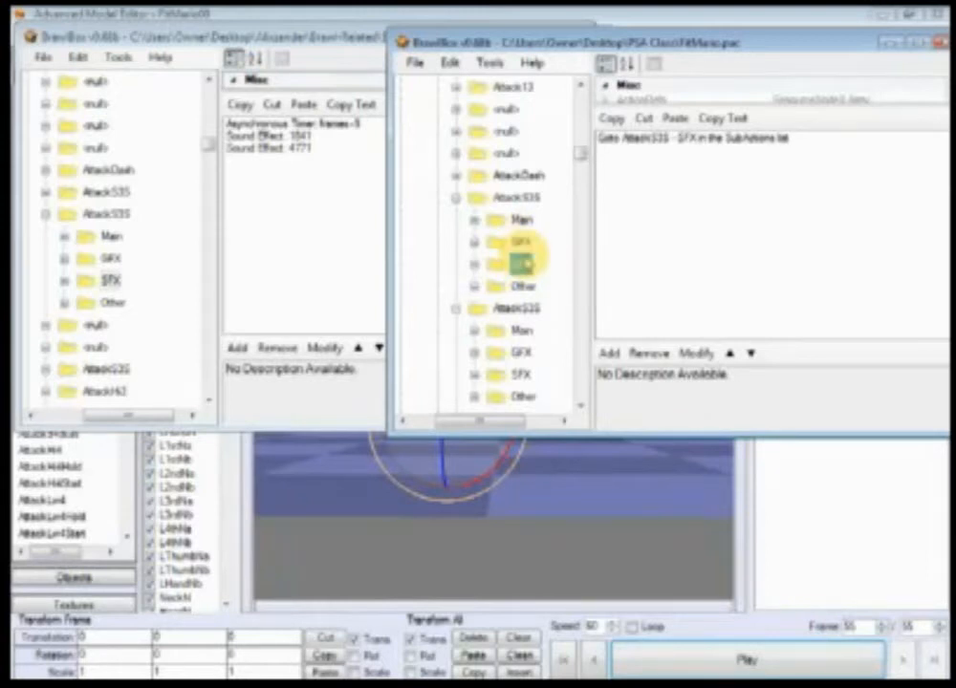
{"action": "left_click", "coordinate": [522, 245]}
{"action": "left_click", "coordinate": [523, 266]}
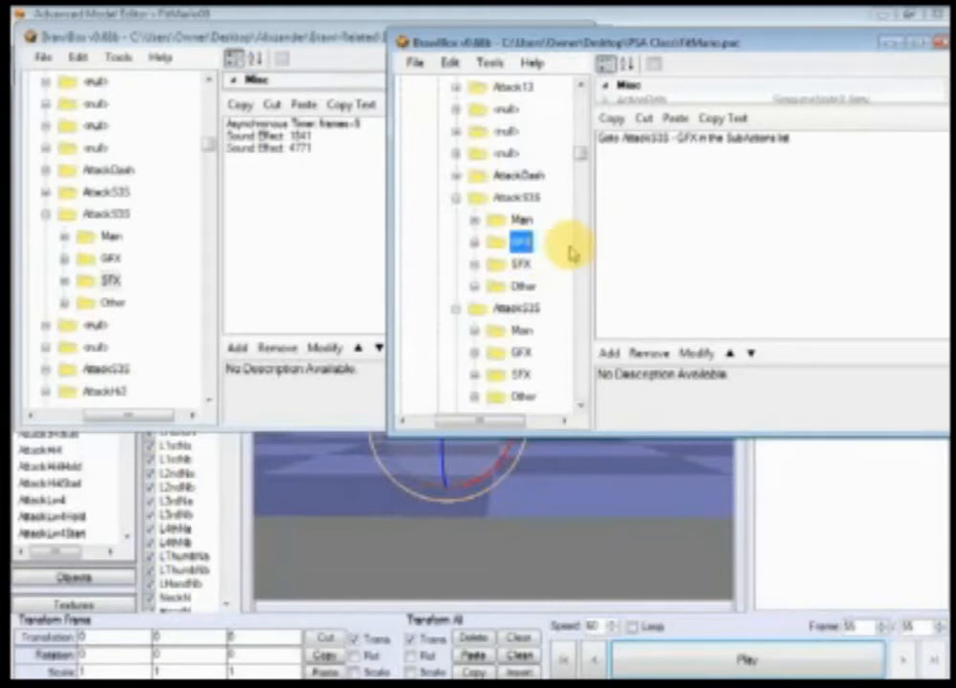
- Compare the GFX and SFX Goto events of the upper and lowest FitMario AttackS3S entries, and inspect the Other scripts of the AttackS3S entries
{"action": "left_click", "coordinate": [523, 266]}
{"action": "left_click", "coordinate": [522, 245]}
{"action": "left_click", "coordinate": [523, 264]}
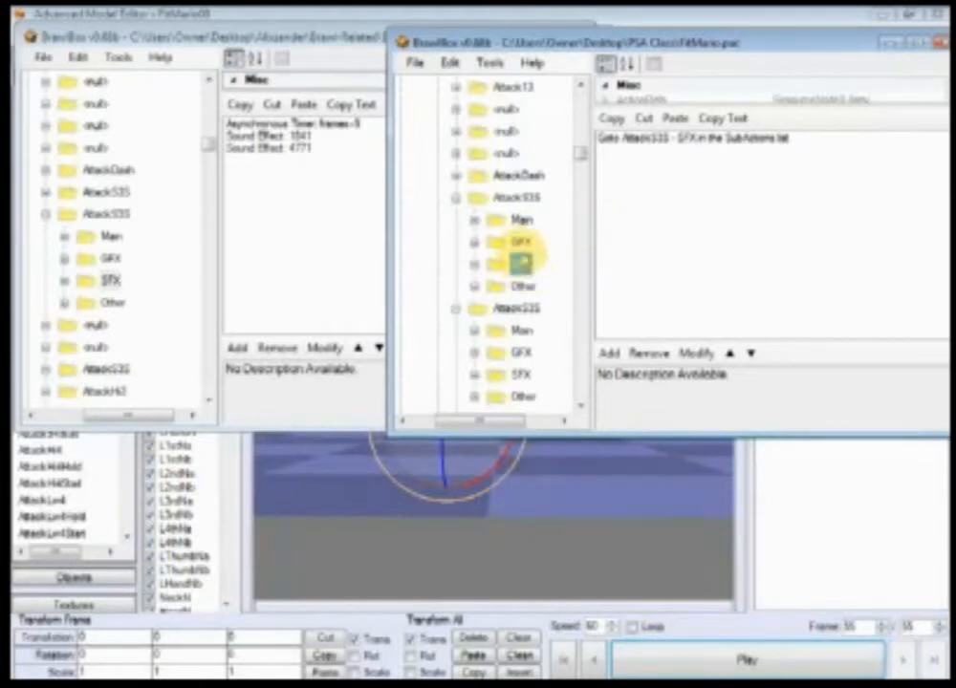
{"action": "left_click", "coordinate": [522, 245]}
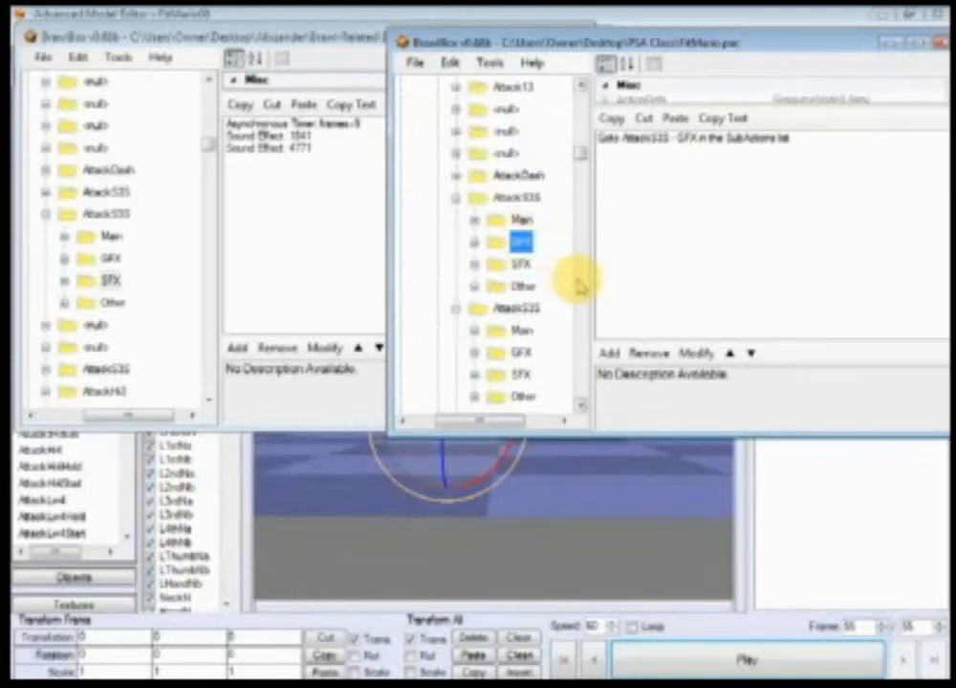
{"action": "scroll", "coordinate": [559, 304], "scroll_direction": "down", "scroll_amount": 2}
{"action": "scroll", "coordinate": [560, 304], "scroll_direction": "down", "scroll_amount": 1}
{"action": "left_click", "coordinate": [456, 264]}
{"action": "left_click", "coordinate": [521, 307]}
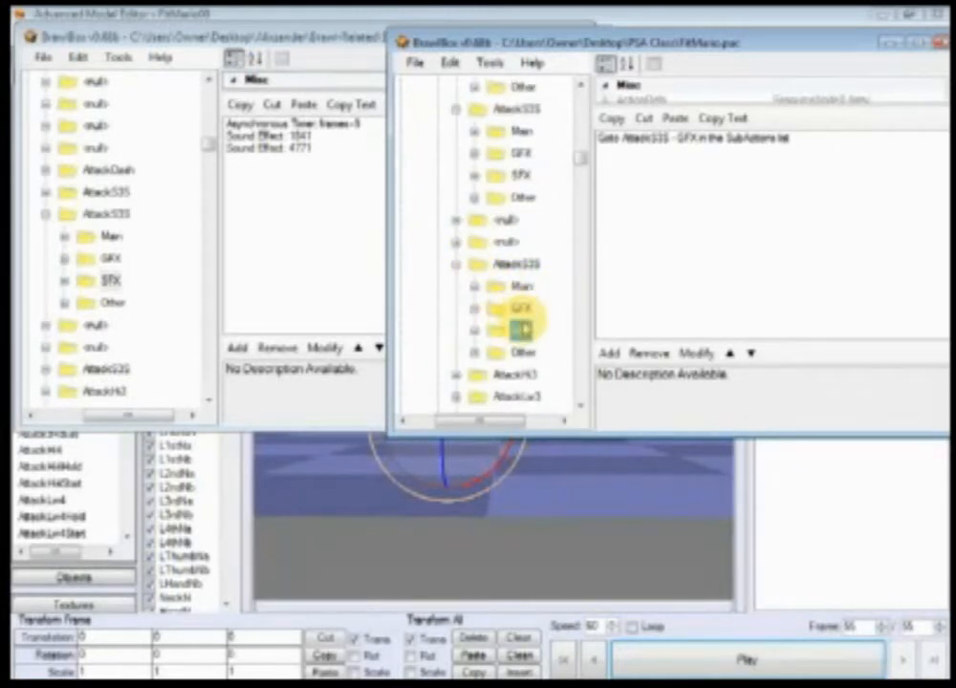
{"action": "left_click", "coordinate": [521, 285]}
{"action": "left_click", "coordinate": [521, 309]}
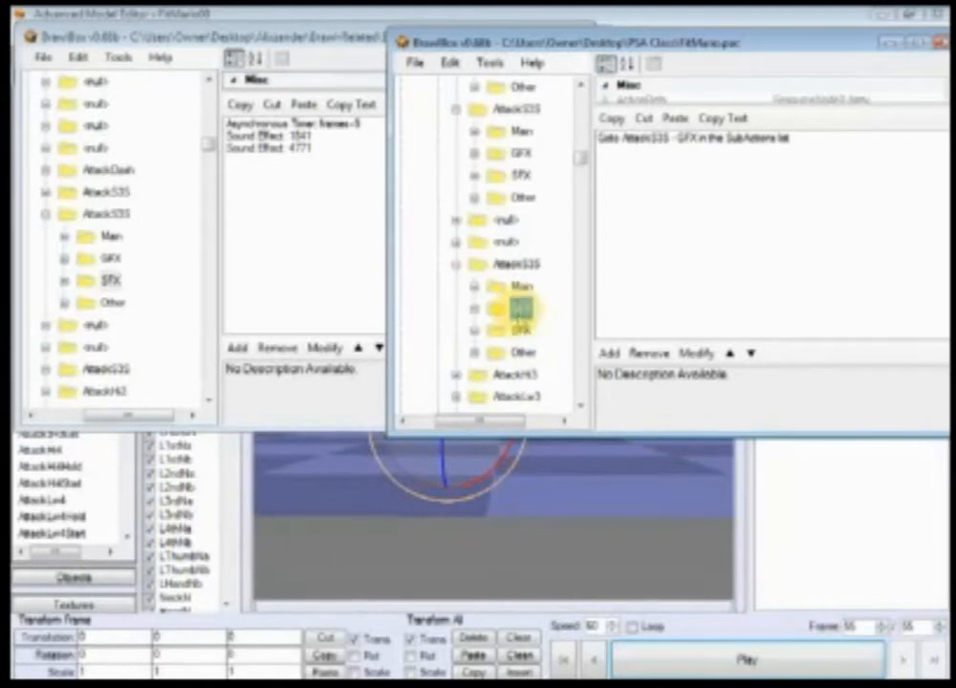
{"action": "left_click", "coordinate": [524, 352]}
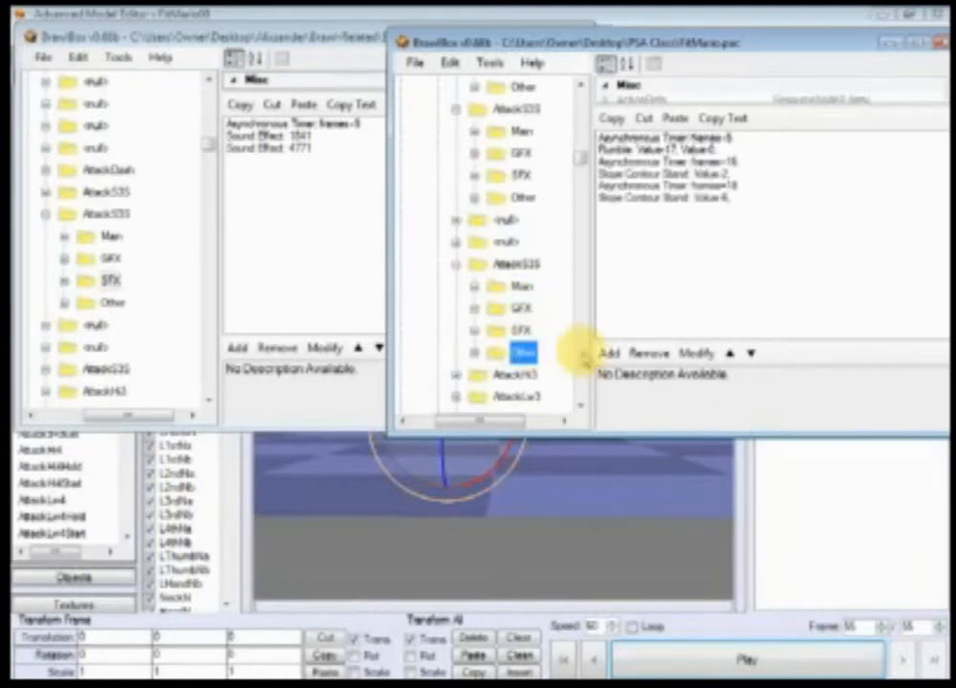
{"action": "left_click", "coordinate": [523, 197]}
{"action": "scroll", "coordinate": [523, 201], "scroll_direction": "down", "scroll_amount": 1}
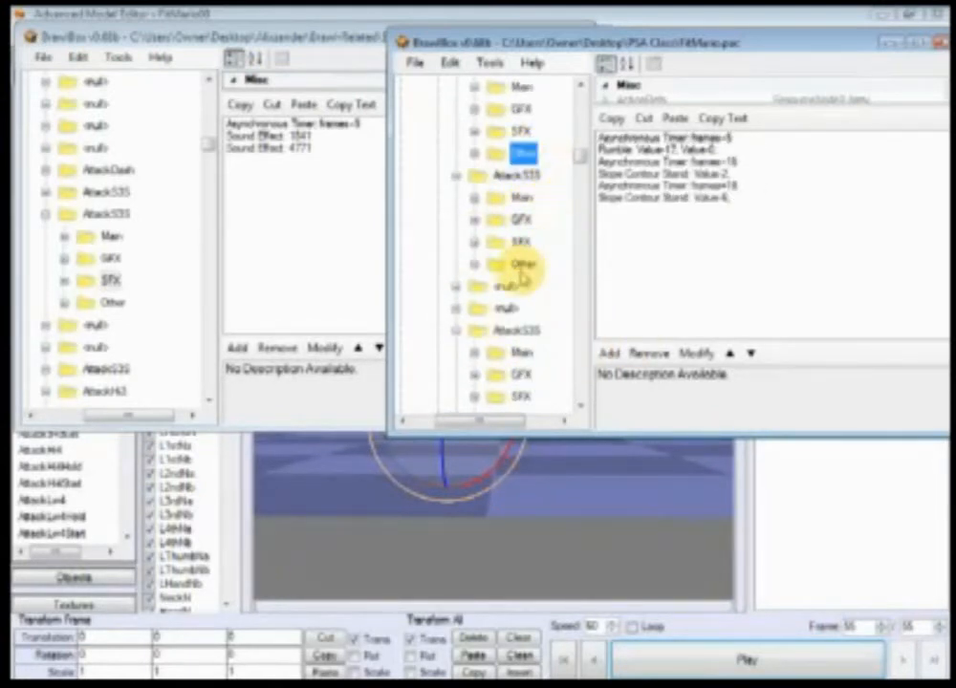
{"action": "left_click", "coordinate": [523, 264]}
- Replace all events in the upper AttackS3S entry's Other script with the Goto event copied from its SFX script
{"action": "left_click", "coordinate": [518, 132]}
{"action": "left_click", "coordinate": [671, 137]}
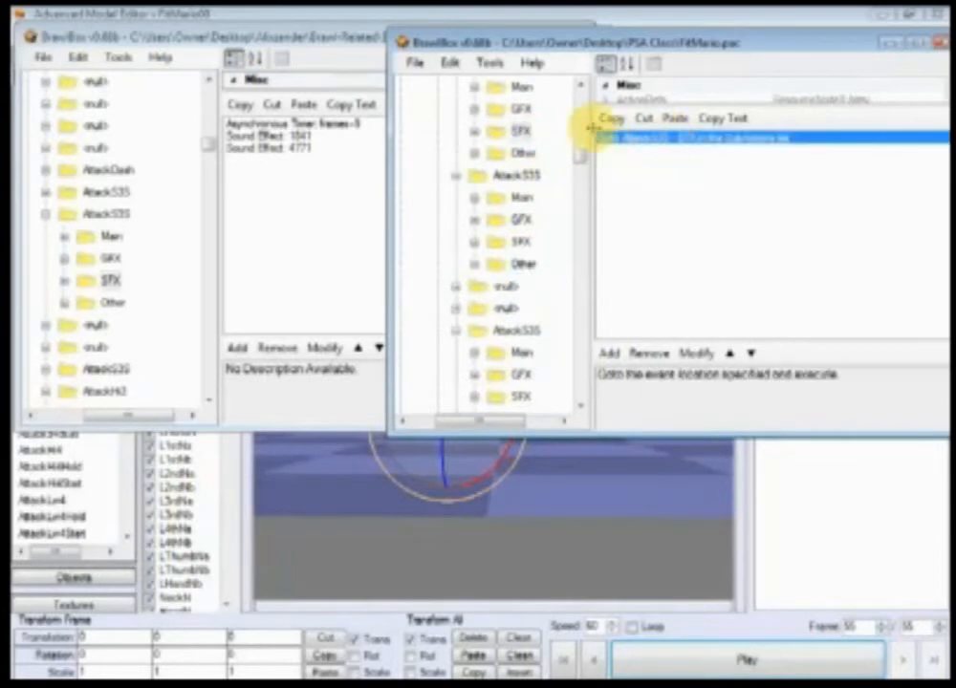
{"action": "left_click", "coordinate": [523, 153]}
{"action": "left_click_drag", "start_coordinate": [616, 141], "coordinate": [629, 277]}
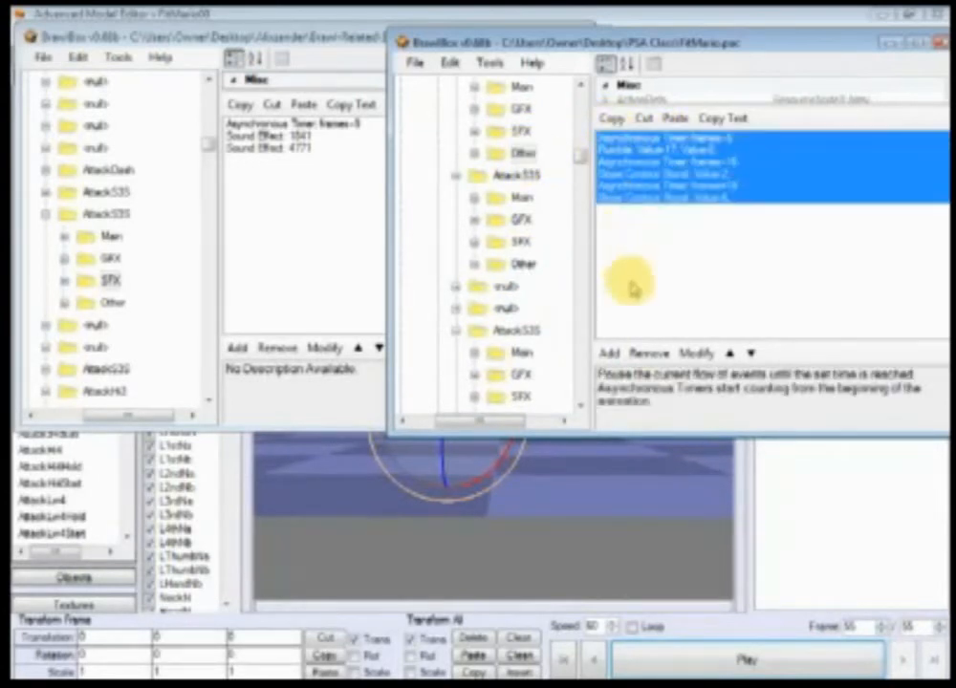
{"action": "left_click", "coordinate": [654, 351]}
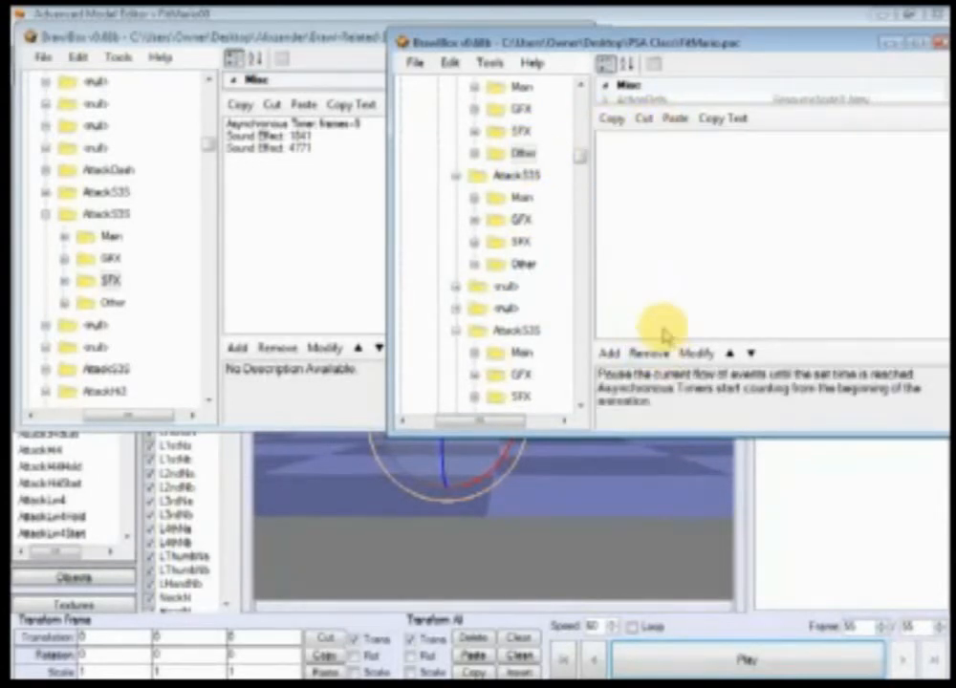
{"action": "left_click", "coordinate": [675, 117]}
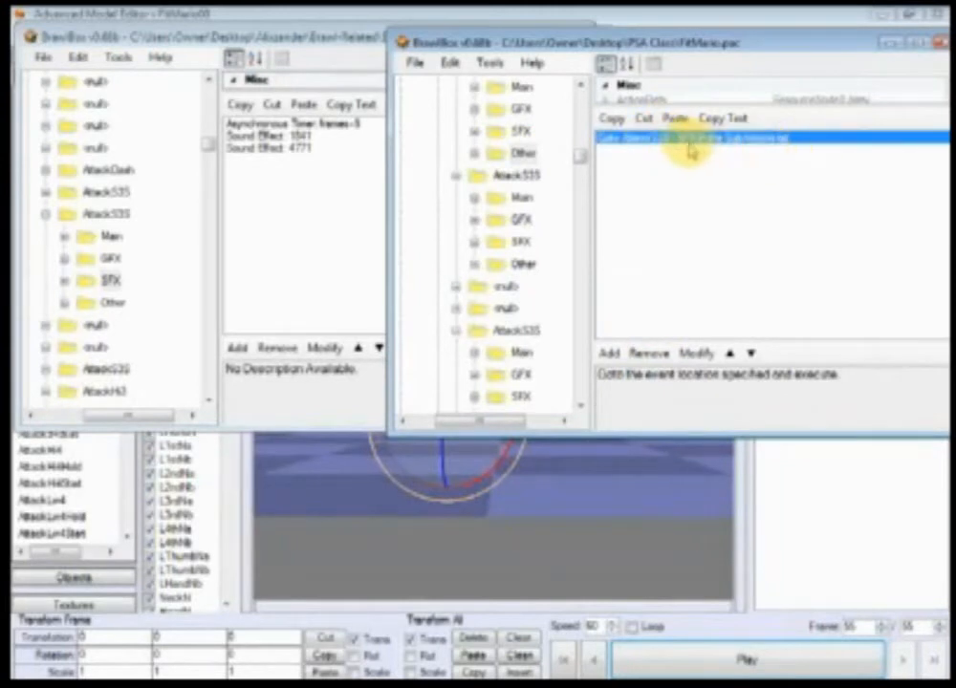
- Point the Goto event in the upper AttackS3S entry's Other script to the Other script of AttackS3S in the SubActions list
{"action": "double_click", "coordinate": [701, 148]}
{"action": "left_click", "coordinate": [191, 190]}
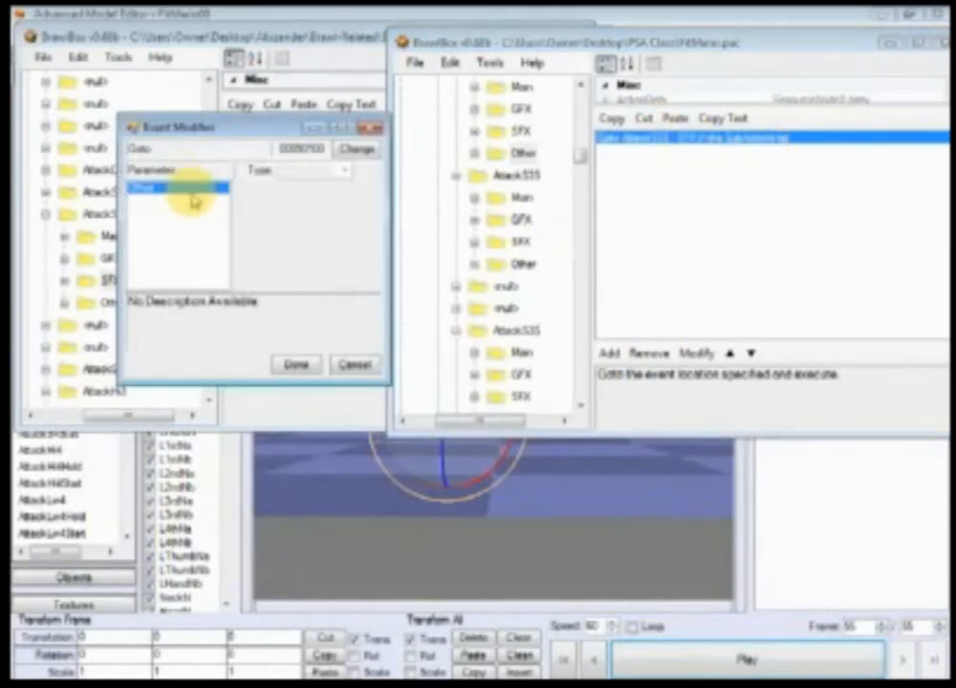
{"action": "left_click", "coordinate": [308, 232]}
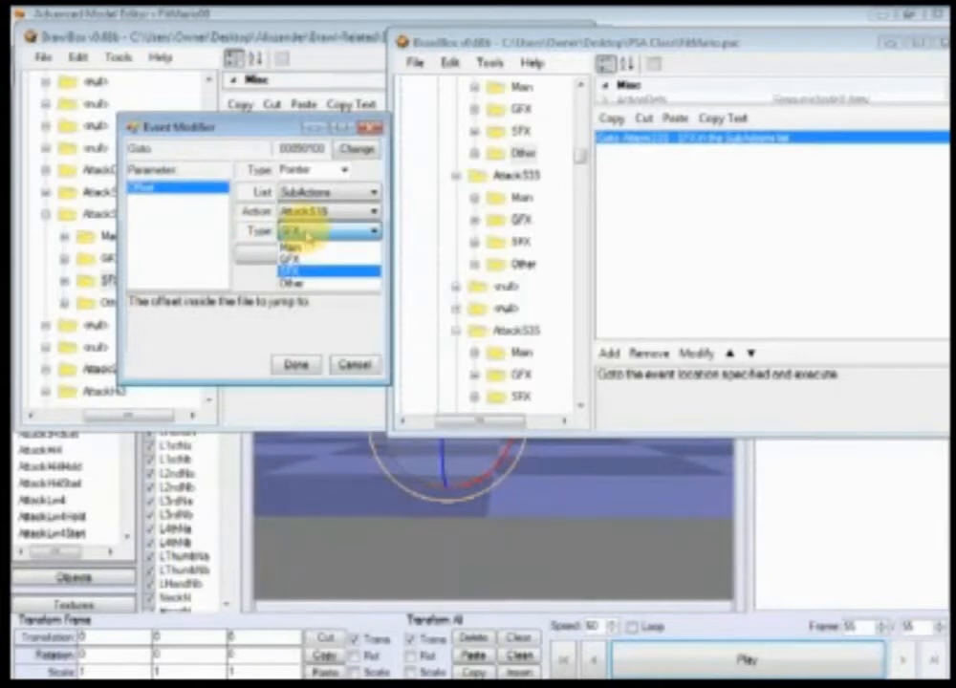
{"action": "left_click", "coordinate": [306, 283]}
{"action": "left_click", "coordinate": [306, 255]}
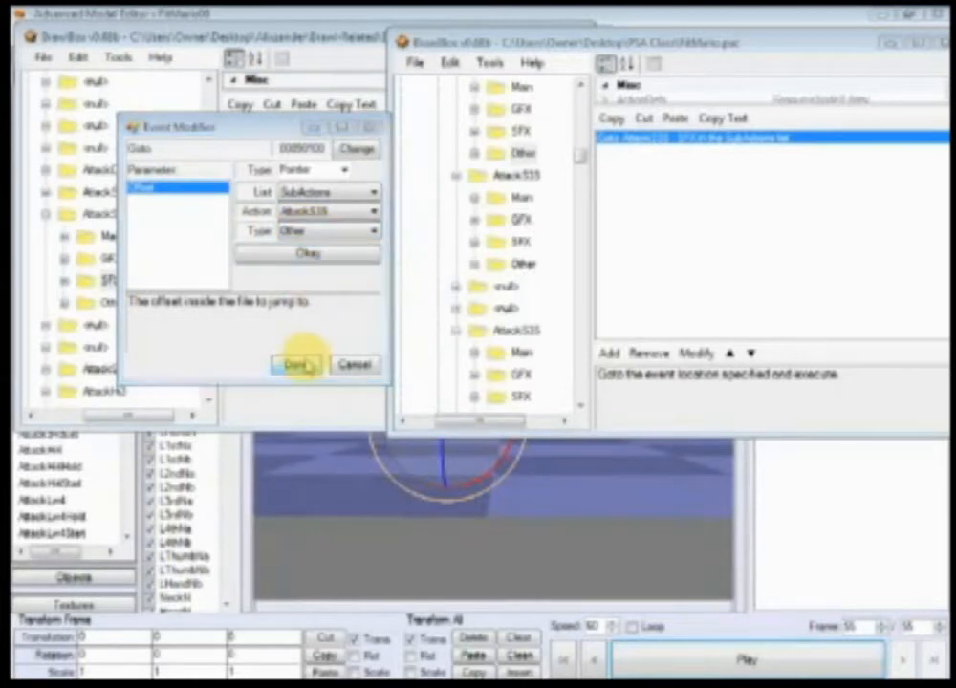
{"action": "left_click", "coordinate": [297, 364]}
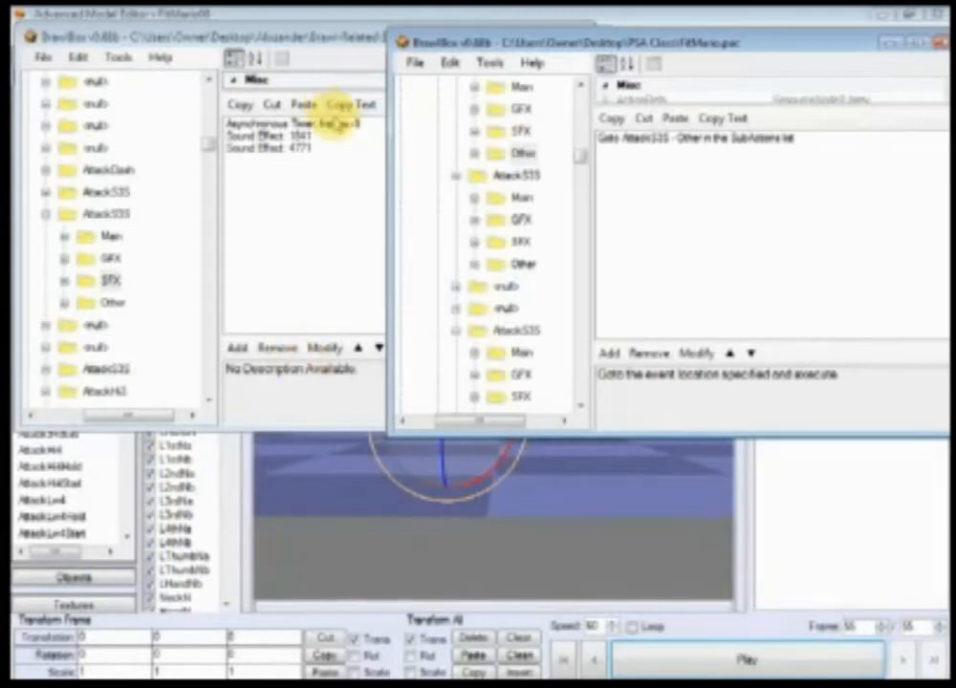
- Copy the upper entry's Other Goto event and use it to replace all events in the lowest AttackS3S entry's Other script
{"action": "left_click", "coordinate": [522, 153]}
{"action": "left_click", "coordinate": [632, 140]}
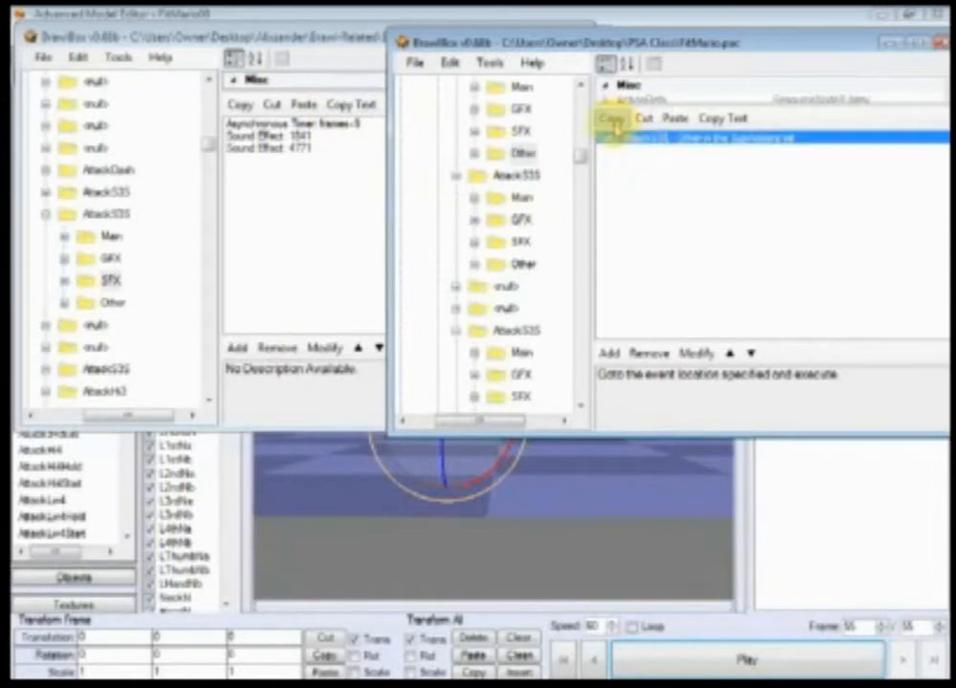
{"action": "left_click", "coordinate": [615, 120]}
{"action": "left_click", "coordinate": [520, 376]}
{"action": "scroll", "coordinate": [522, 368], "scroll_direction": "down", "scroll_amount": 1}
{"action": "left_click", "coordinate": [523, 358]}
{"action": "left_click_drag", "start_coordinate": [674, 140], "coordinate": [657, 266]}
{"action": "left_click", "coordinate": [650, 353]}
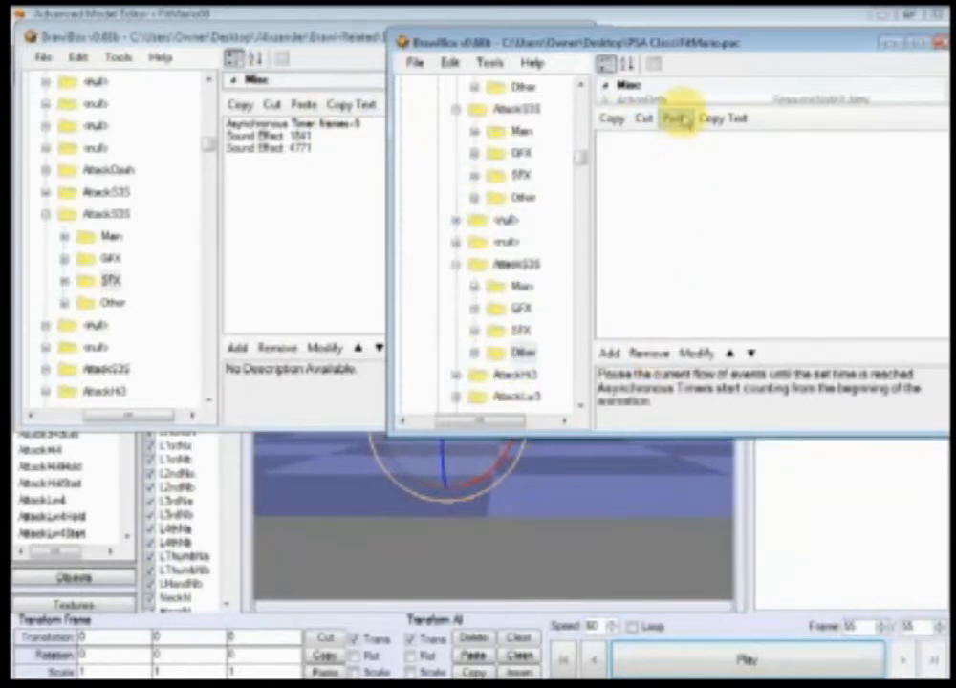
{"action": "left_click", "coordinate": [675, 117]}
- Replace all events in the lowest AttackS3S entry's Main script with the copied Goto event, pointing it to AttackS3S Main in the SubActions list
{"action": "left_click", "coordinate": [522, 288]}
{"action": "left_click_drag", "start_coordinate": [641, 137], "coordinate": [639, 260]}
{"action": "left_click", "coordinate": [650, 353]}
{"action": "double_click", "coordinate": [678, 141]}
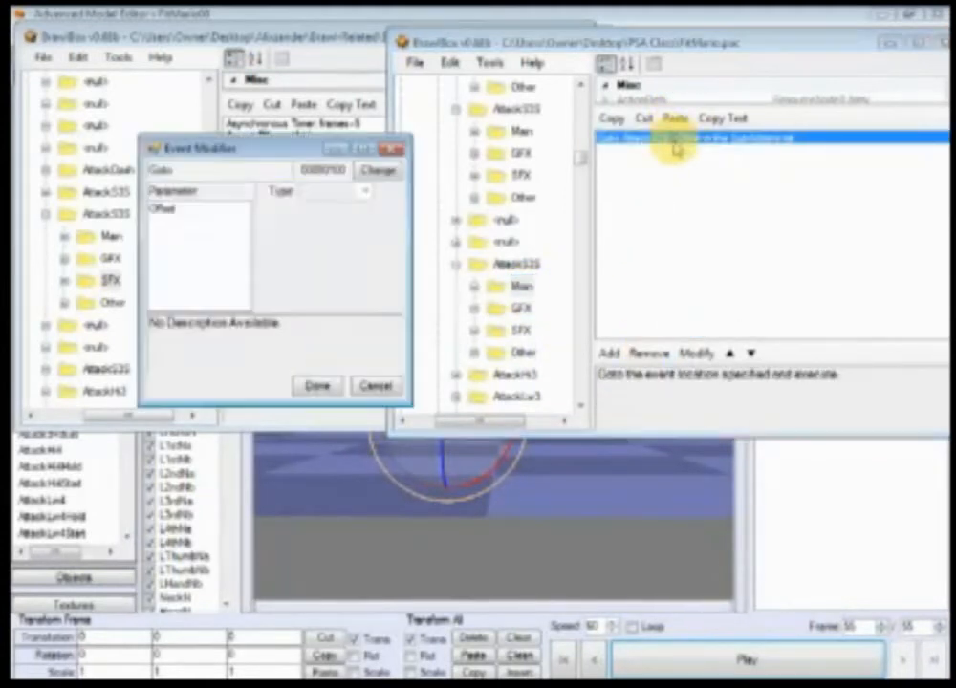
{"action": "left_click", "coordinate": [166, 206]}
{"action": "left_click", "coordinate": [347, 253]}
{"action": "left_click", "coordinate": [325, 271]}
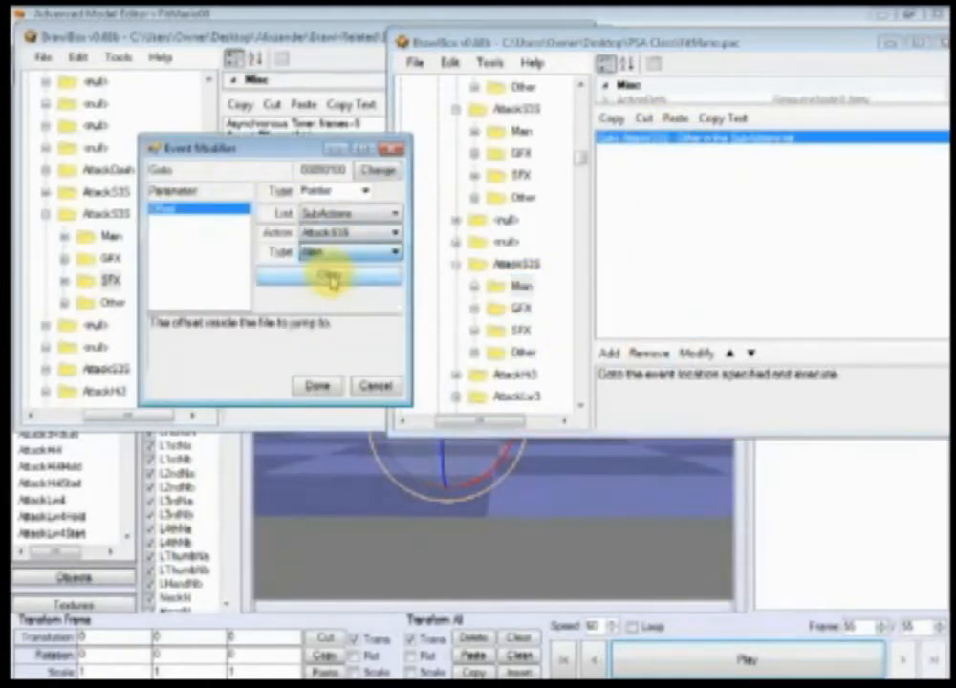
{"action": "left_click", "coordinate": [316, 386]}
- Copy the Main Goto event and use it to replace all events in the upper AttackS3S entry's Main script
{"action": "left_click", "coordinate": [626, 139]}
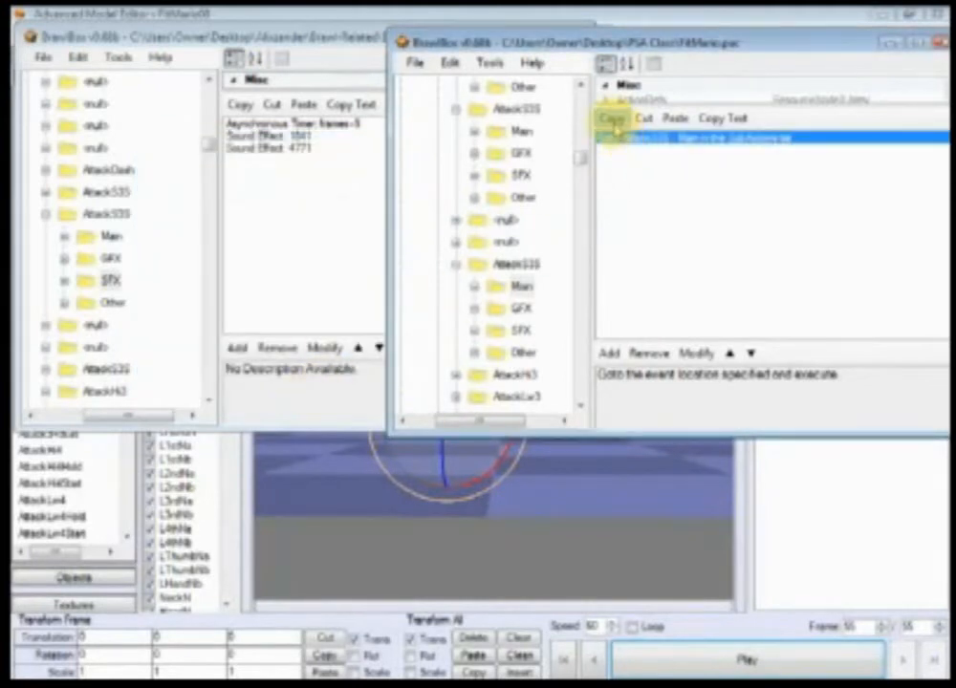
{"action": "left_click_drag", "start_coordinate": [582, 161], "coordinate": [580, 155]}
{"action": "left_click", "coordinate": [523, 180]}
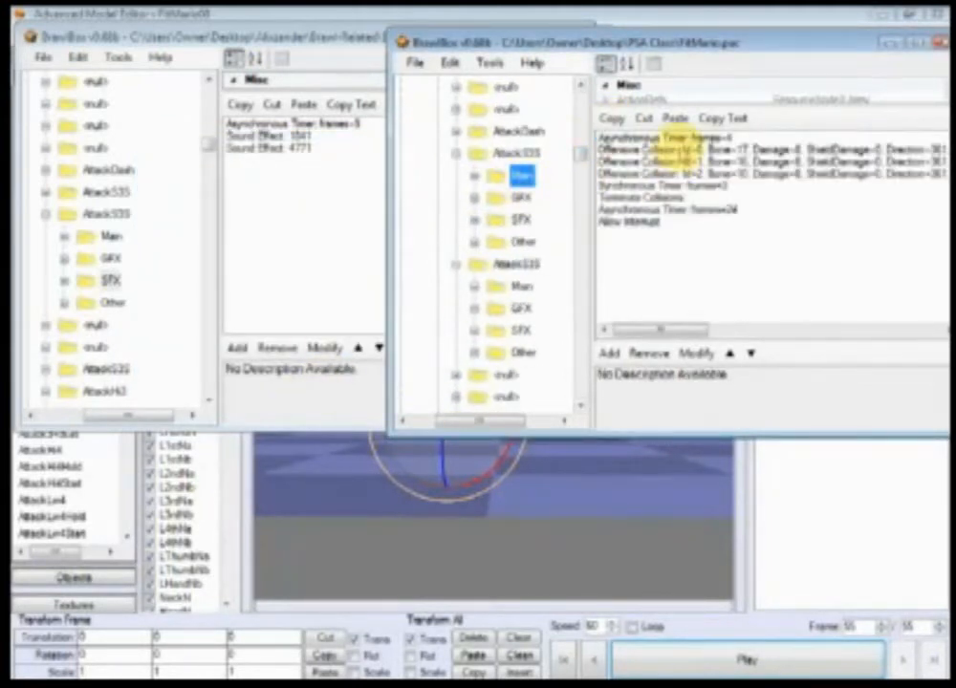
{"action": "left_click_drag", "start_coordinate": [678, 141], "coordinate": [669, 222]}
{"action": "left_click", "coordinate": [645, 352]}
{"action": "left_click", "coordinate": [674, 118]}
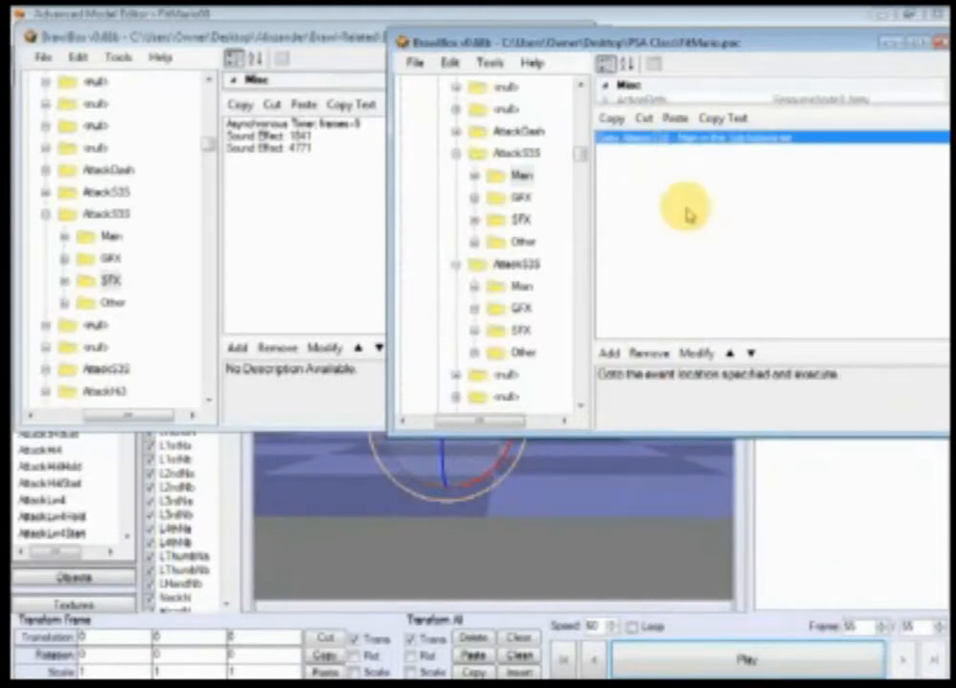
- Collapse the upper and lowest AttackS3S entries and examine the bones and damage of the middle entry's three Offensive Collision events in Main
{"action": "left_click", "coordinate": [522, 286]}
{"action": "left_click", "coordinate": [455, 153]}
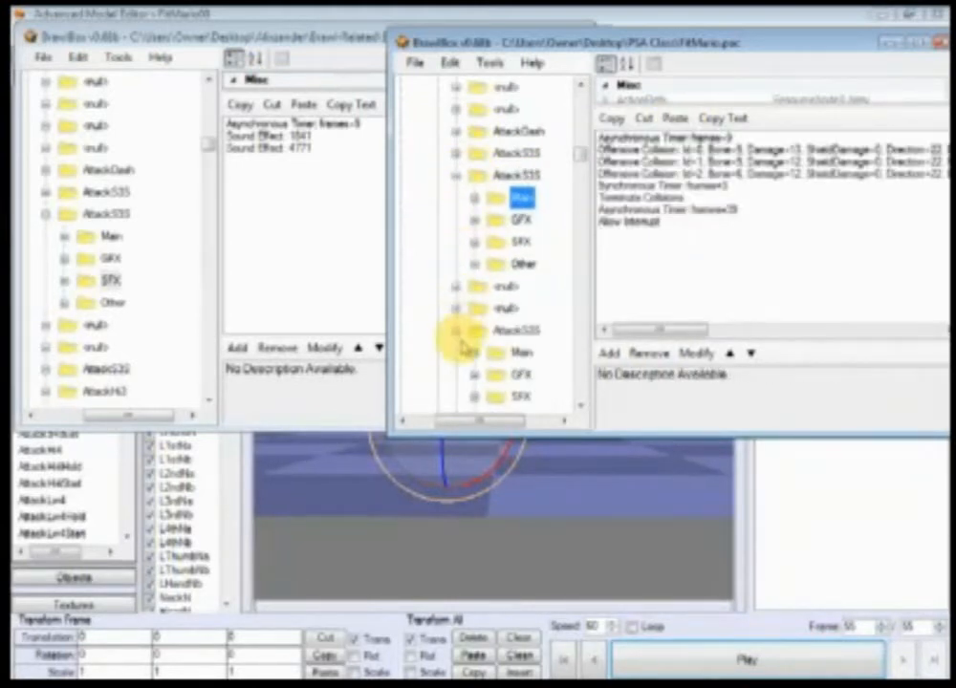
{"action": "left_click", "coordinate": [457, 332]}
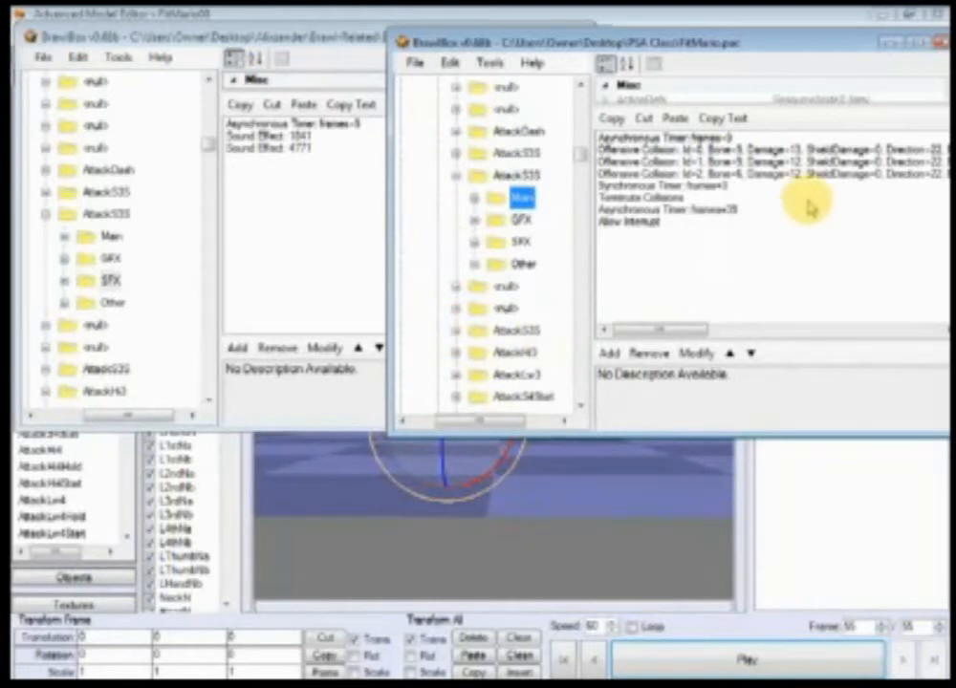
{"action": "left_click", "coordinate": [755, 150]}
{"action": "left_click", "coordinate": [755, 174]}
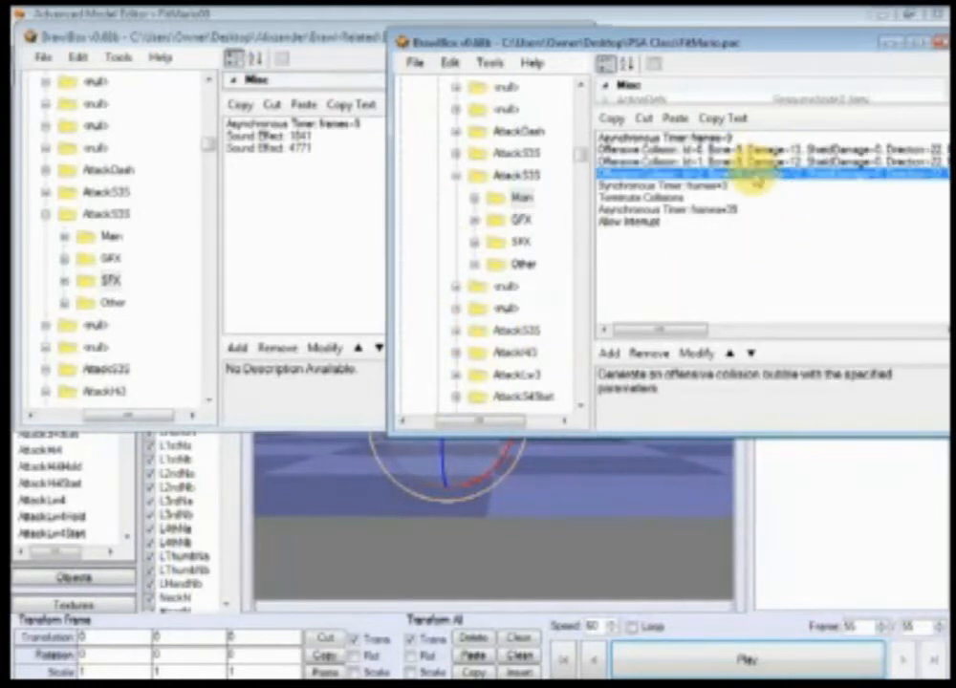
{"action": "left_click", "coordinate": [755, 162]}
{"action": "left_click", "coordinate": [755, 174]}
{"action": "left_click", "coordinate": [750, 161]}
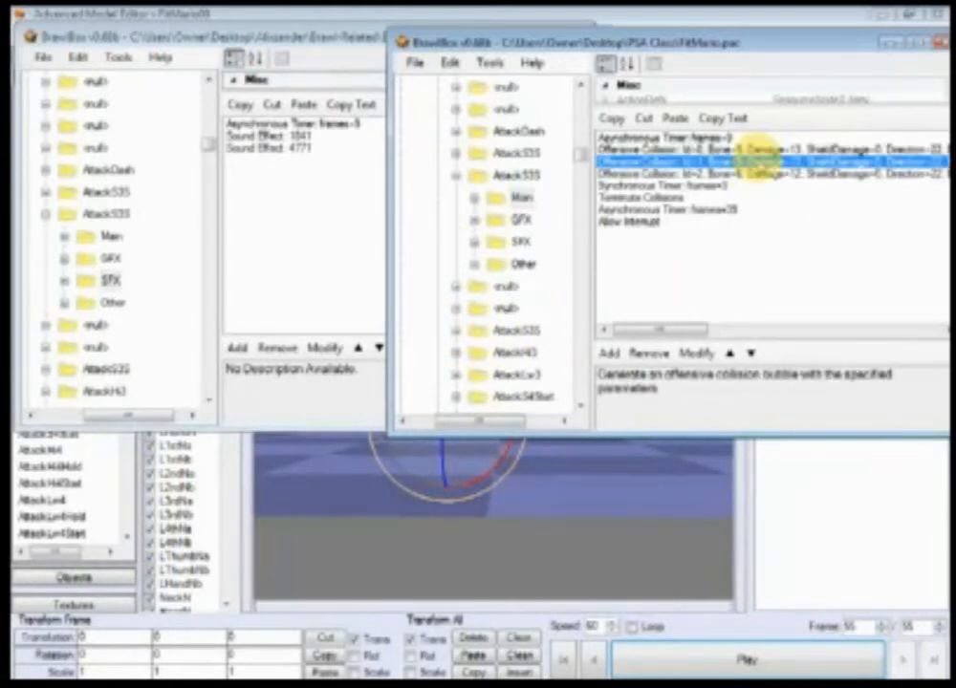
{"action": "left_click", "coordinate": [755, 174]}
{"action": "left_click", "coordinate": [750, 150]}
{"action": "left_click", "coordinate": [755, 162]}
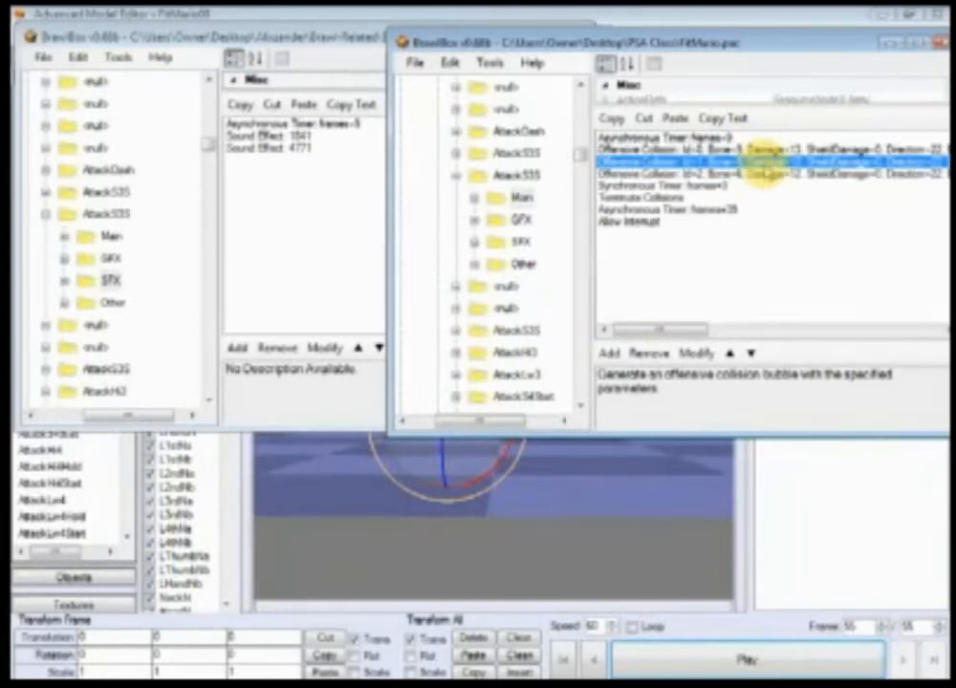
{"action": "left_click", "coordinate": [755, 150]}
- Put Ganon's moveset window away and open FitGanon00.pac from the Ganondorf folder
{"action": "left_click", "coordinate": [273, 158]}
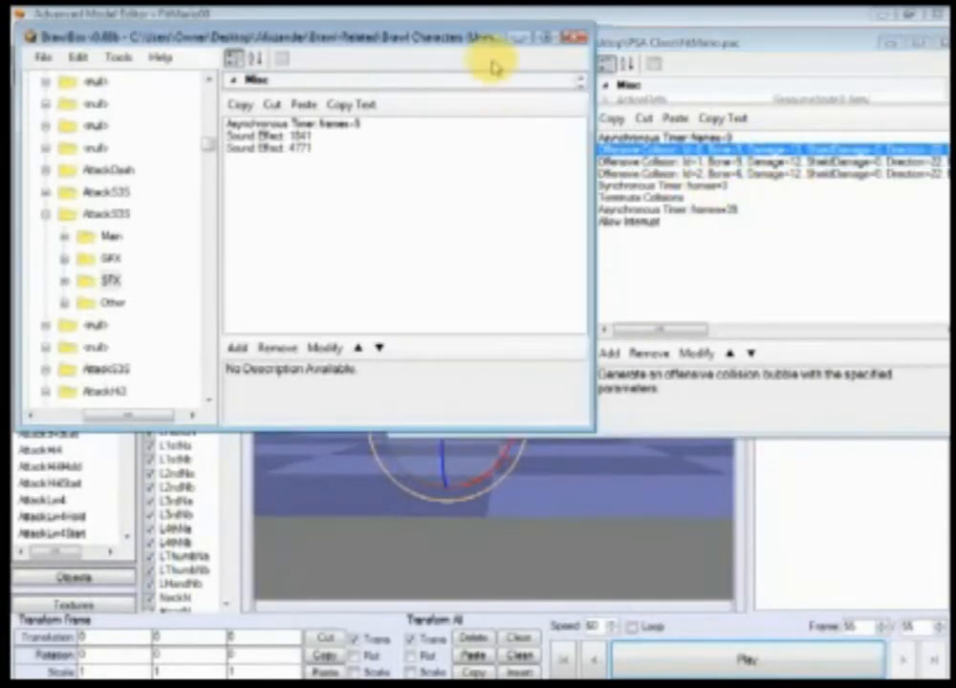
{"action": "left_click_drag", "start_coordinate": [501, 44], "coordinate": [529, 70]}
{"action": "left_click", "coordinate": [600, 63]}
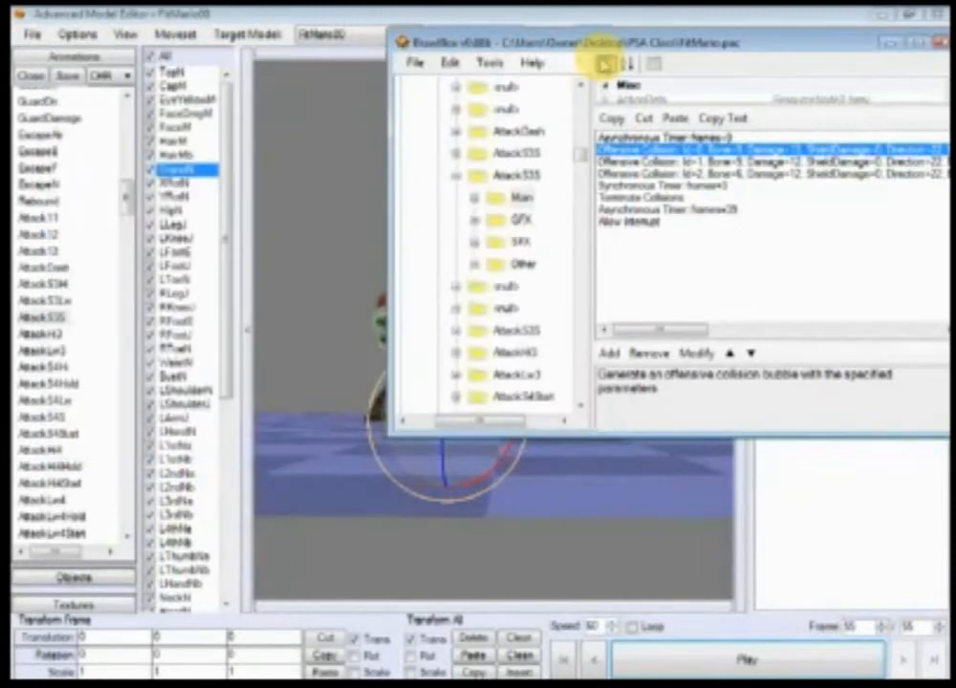
{"action": "left_click", "coordinate": [417, 682]}
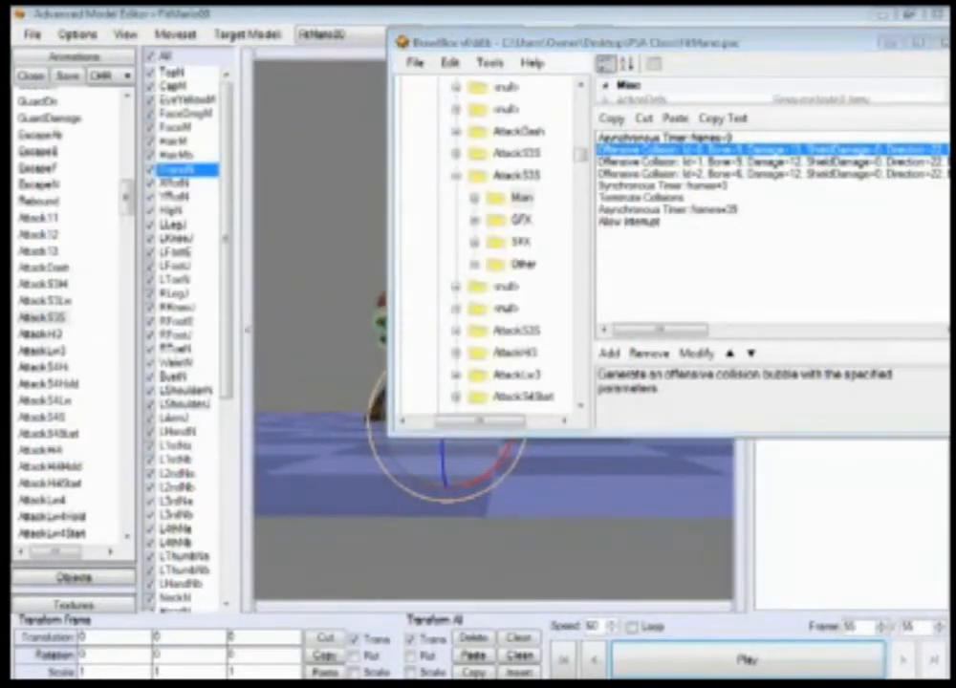
{"action": "left_click", "coordinate": [405, 180]}
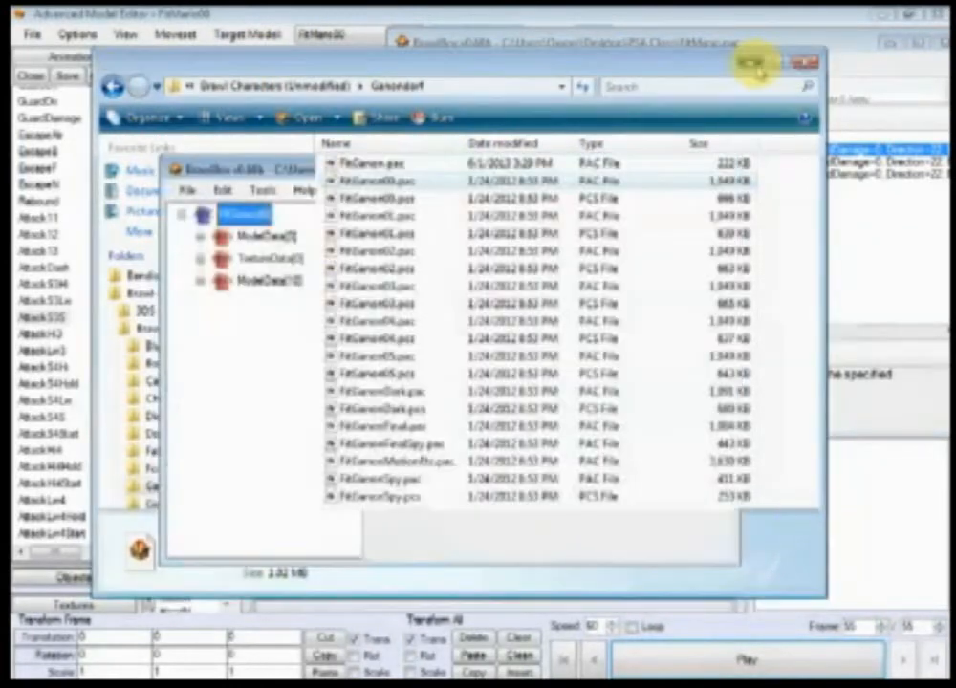
{"action": "left_click", "coordinate": [755, 63]}
- Expand the FitGanon00 model's Bones tree down to TransN and place its window beside FitMario's collision events
{"action": "left_click", "coordinate": [200, 235]}
{"action": "left_click", "coordinate": [219, 258]}
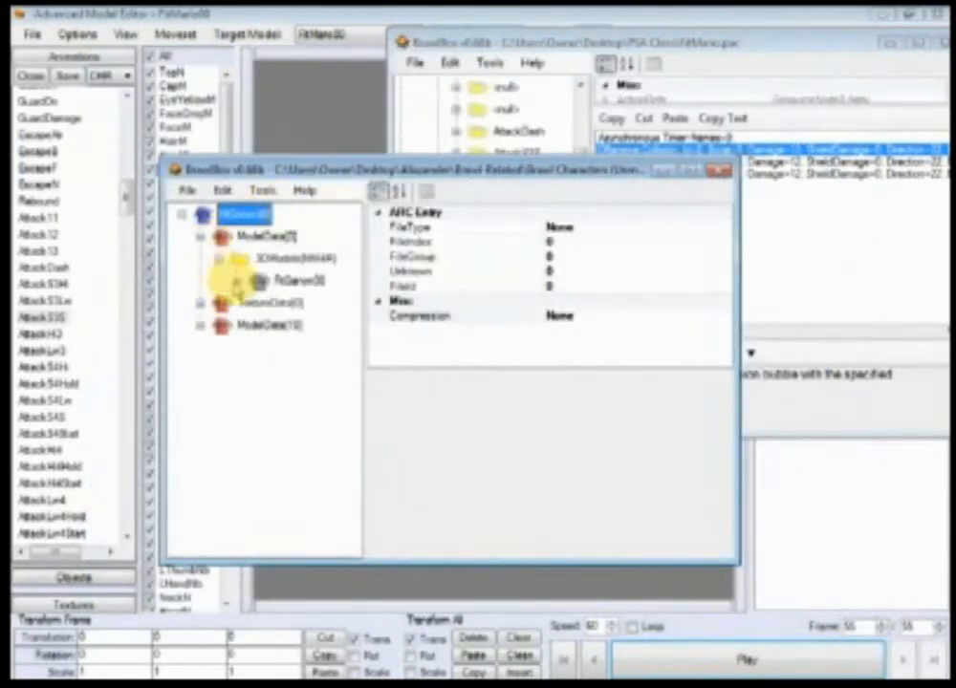
{"action": "left_click", "coordinate": [236, 282]}
{"action": "left_click", "coordinate": [255, 325]}
{"action": "left_click", "coordinate": [274, 346]}
{"action": "left_click", "coordinate": [291, 413]}
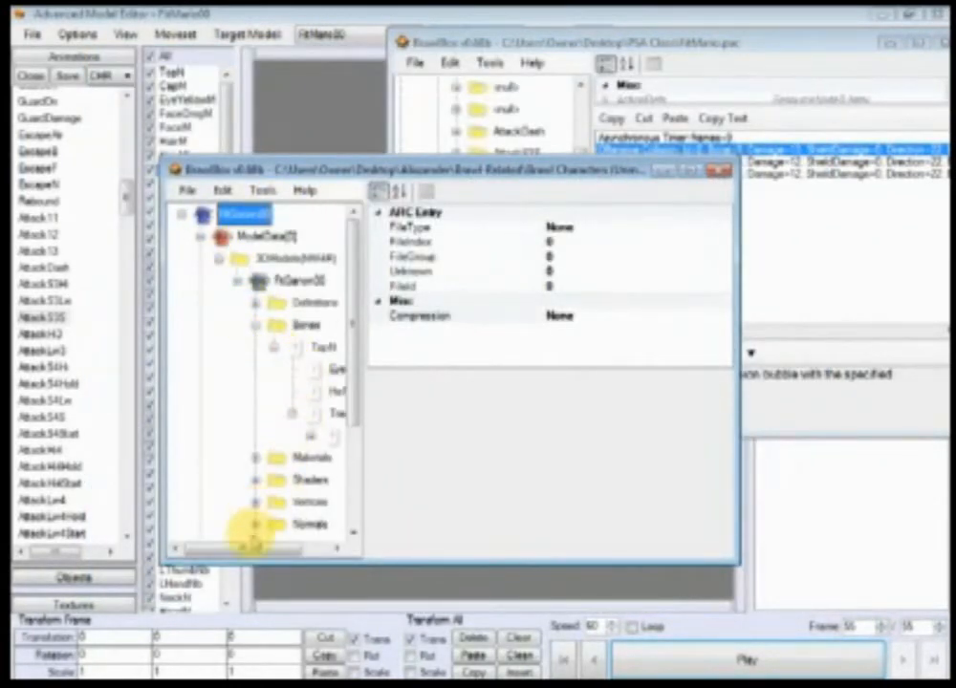
{"action": "left_click_drag", "start_coordinate": [249, 545], "coordinate": [298, 550]}
{"action": "left_click_drag", "start_coordinate": [593, 172], "coordinate": [455, 115]}
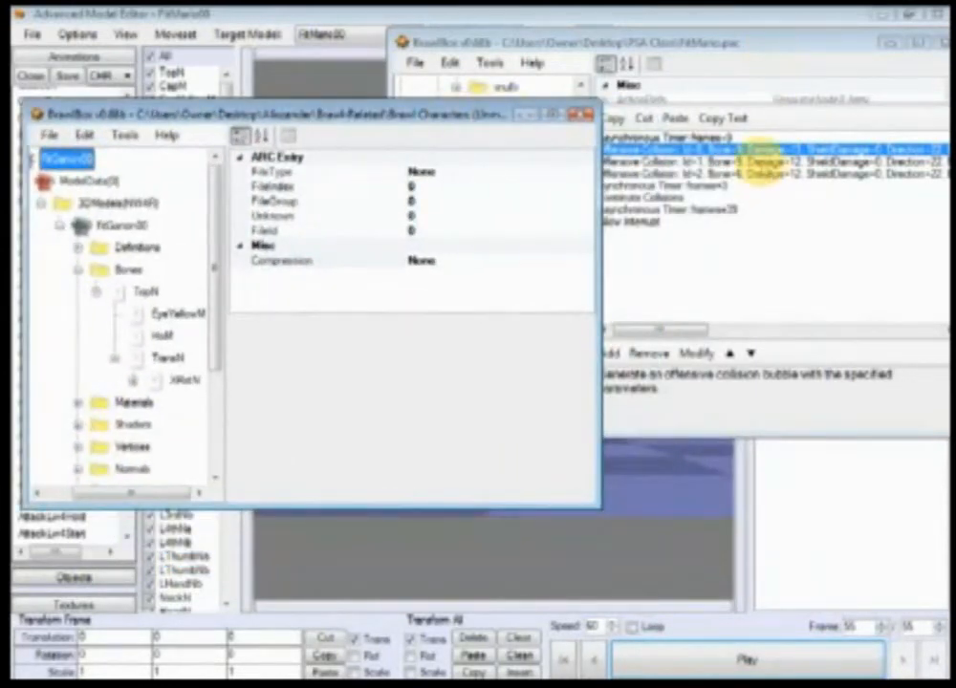
- Check the bones of the Offensive Collision events in FitMario's Main script and expand Ganon's bone tree from XRotN down past HipN
{"action": "left_click", "coordinate": [640, 162]}
{"action": "left_click", "coordinate": [639, 174]}
{"action": "left_click", "coordinate": [640, 151]}
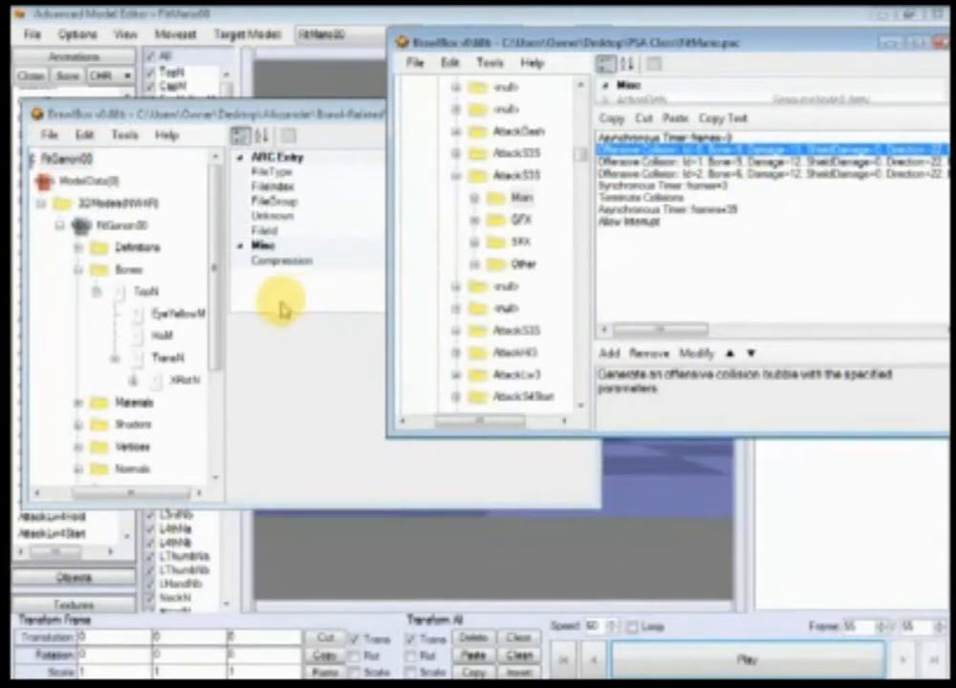
{"action": "left_click", "coordinate": [132, 381]}
{"action": "left_click", "coordinate": [147, 404]}
{"action": "scroll", "coordinate": [149, 439], "scroll_direction": "down", "scroll_amount": 1}
{"action": "left_click_drag", "start_coordinate": [154, 492], "coordinate": [177, 492]}
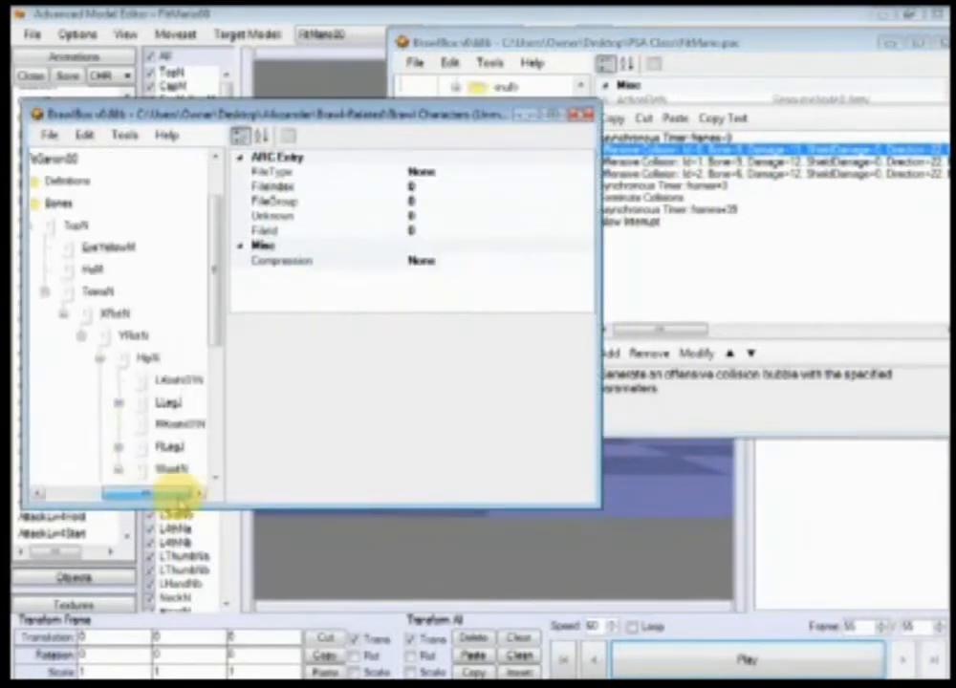
- Look up the bone indices of YRotN and HipN in Ganon's model to match the collision with Id=2
{"action": "left_click", "coordinate": [134, 335]}
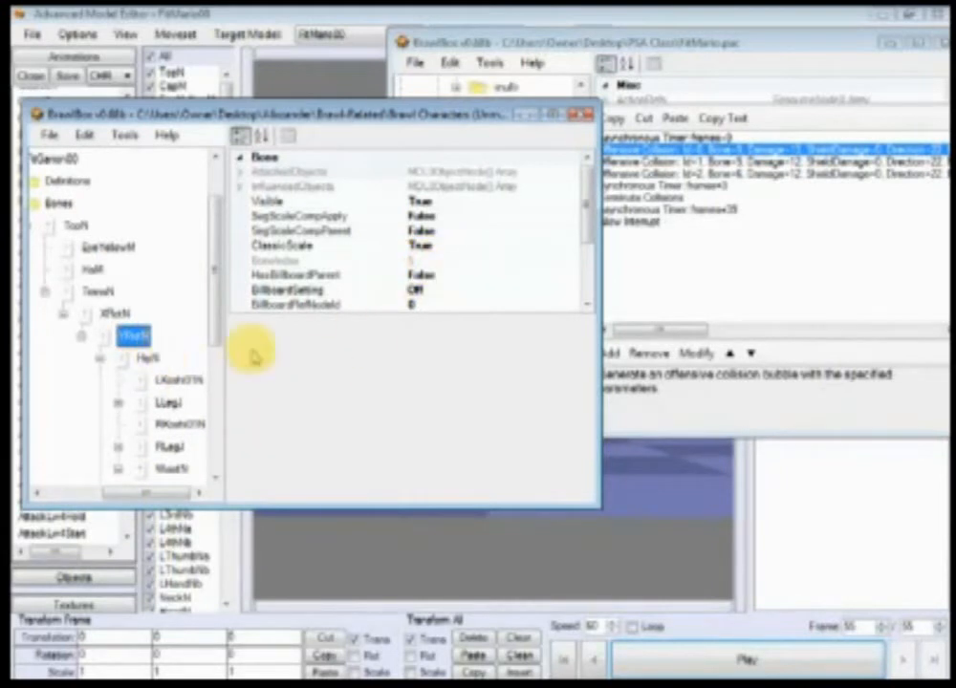
{"action": "left_click", "coordinate": [742, 175]}
{"action": "left_click", "coordinate": [146, 357]}
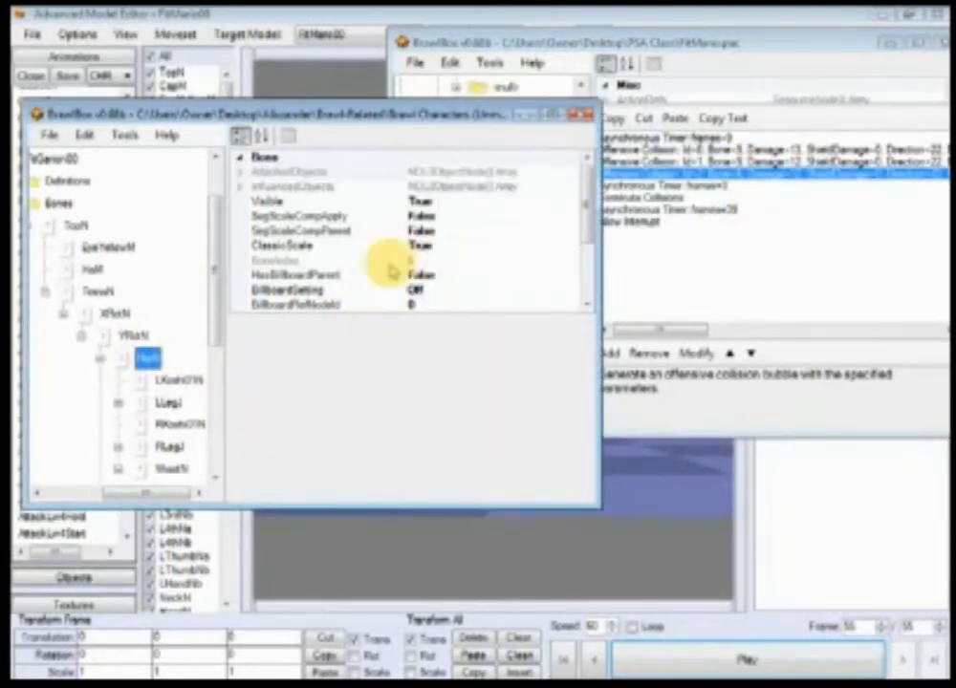
- Switch to the Advanced Model Editor and look up the bone index of Mario's HipN
{"action": "left_click", "coordinate": [323, 14]}
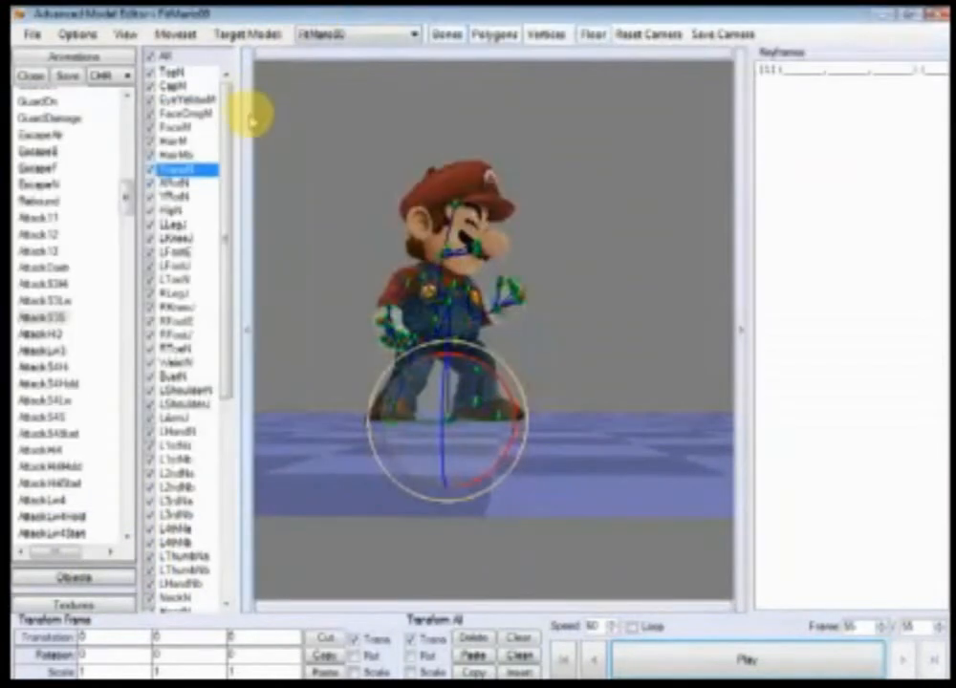
{"action": "right_click", "coordinate": [185, 169]}
{"action": "left_click", "coordinate": [177, 154]}
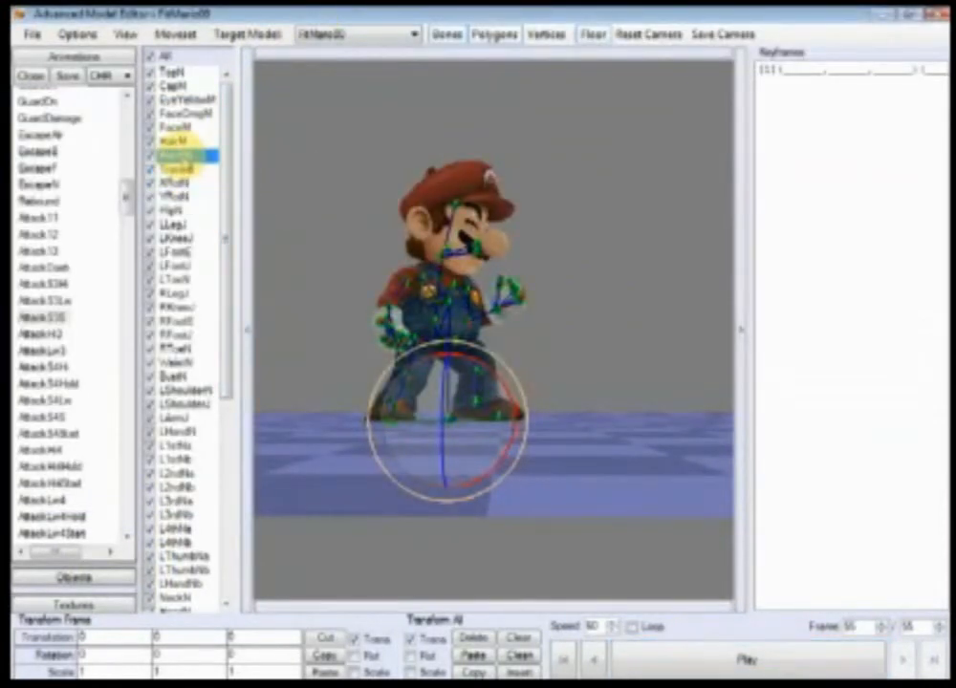
{"action": "right_click", "coordinate": [184, 155]}
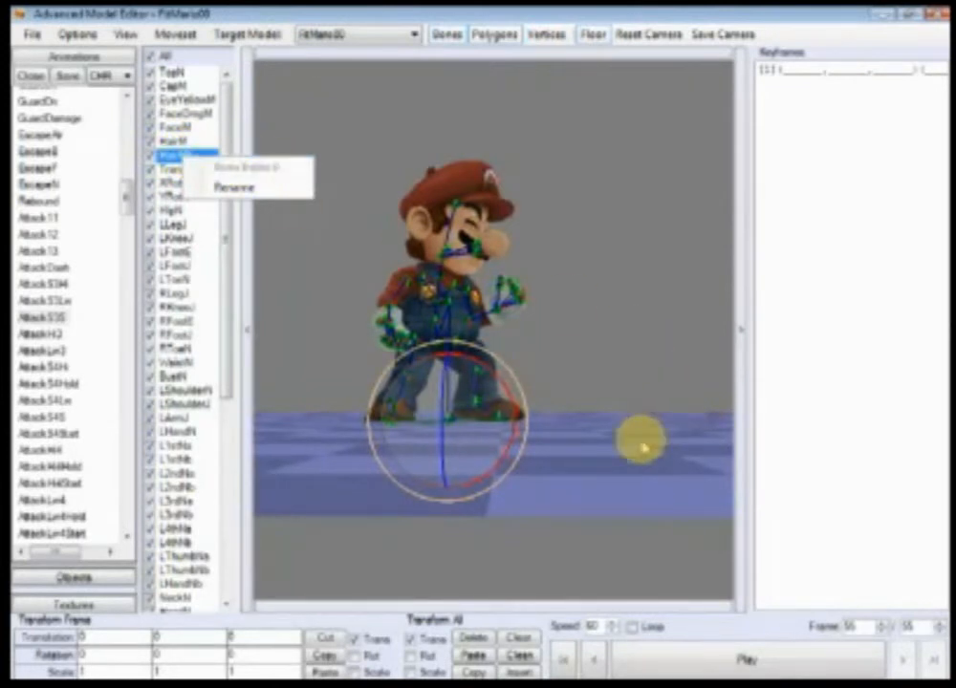
{"action": "left_click", "coordinate": [608, 460]}
{"action": "scroll", "coordinate": [647, 468], "scroll_direction": "up", "scroll_amount": 3}
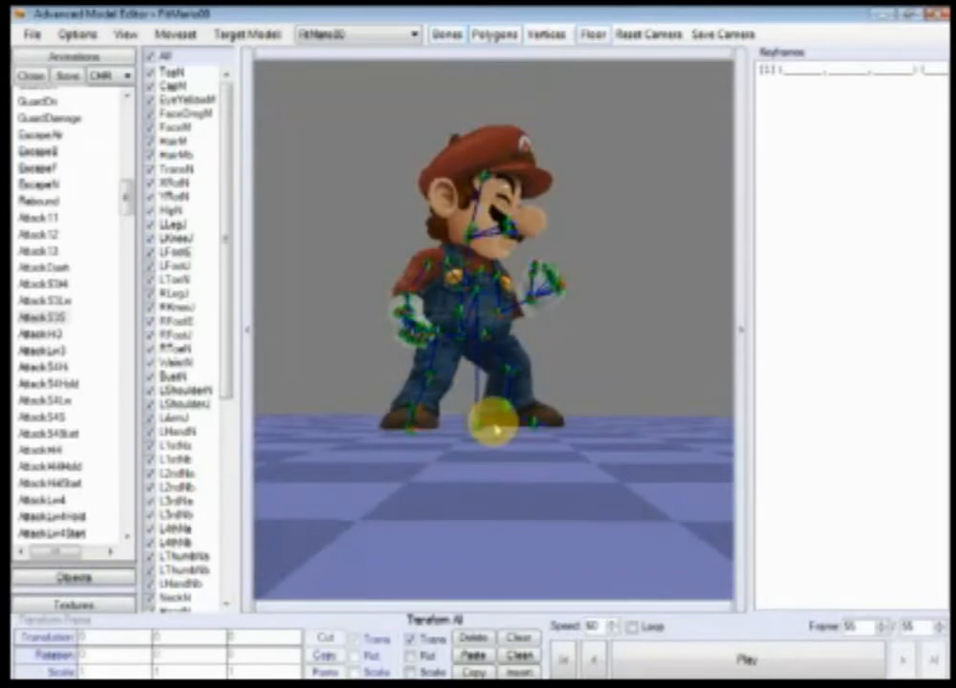
{"action": "left_click", "coordinate": [172, 209]}
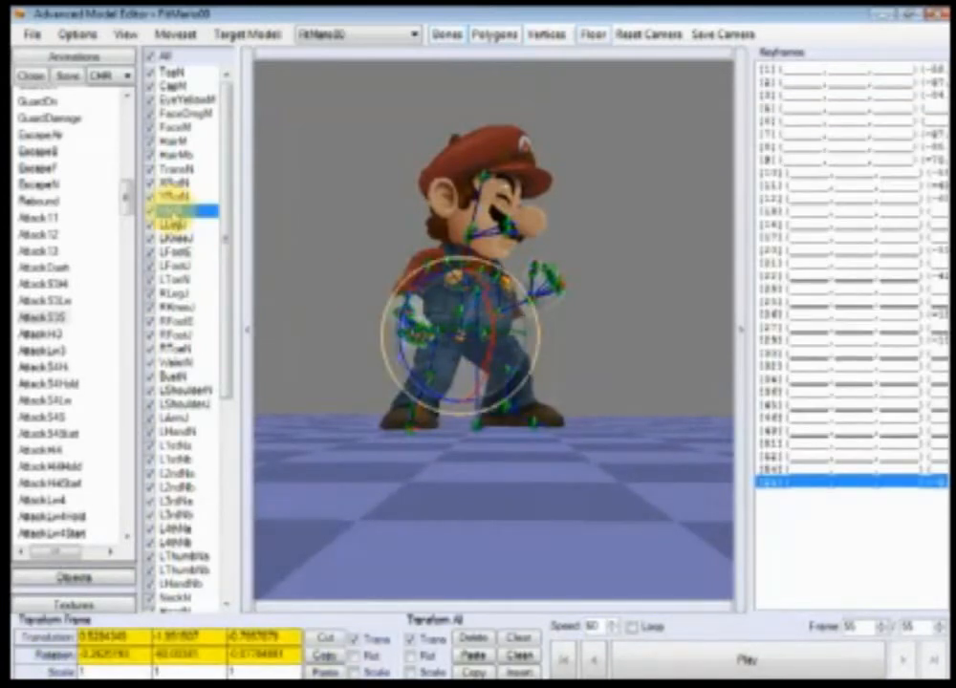
{"action": "right_click", "coordinate": [170, 210]}
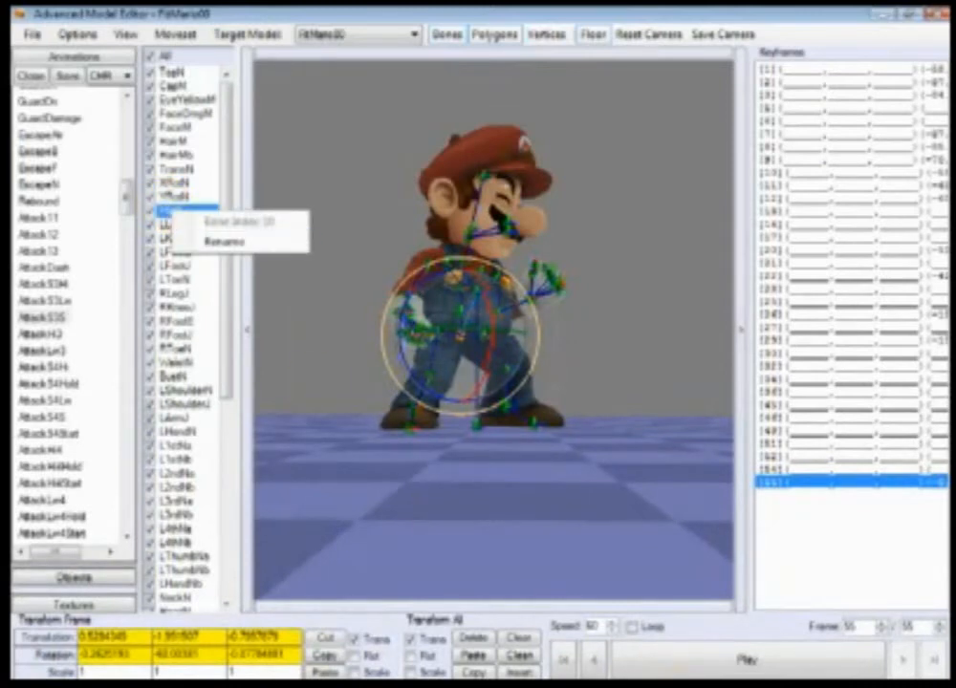
- Return to FitMario.pac and set the bone of the Offensive Collision with Id=2 to 10
{"action": "left_click", "coordinate": [672, 673]}
{"action": "left_click", "coordinate": [706, 600]}
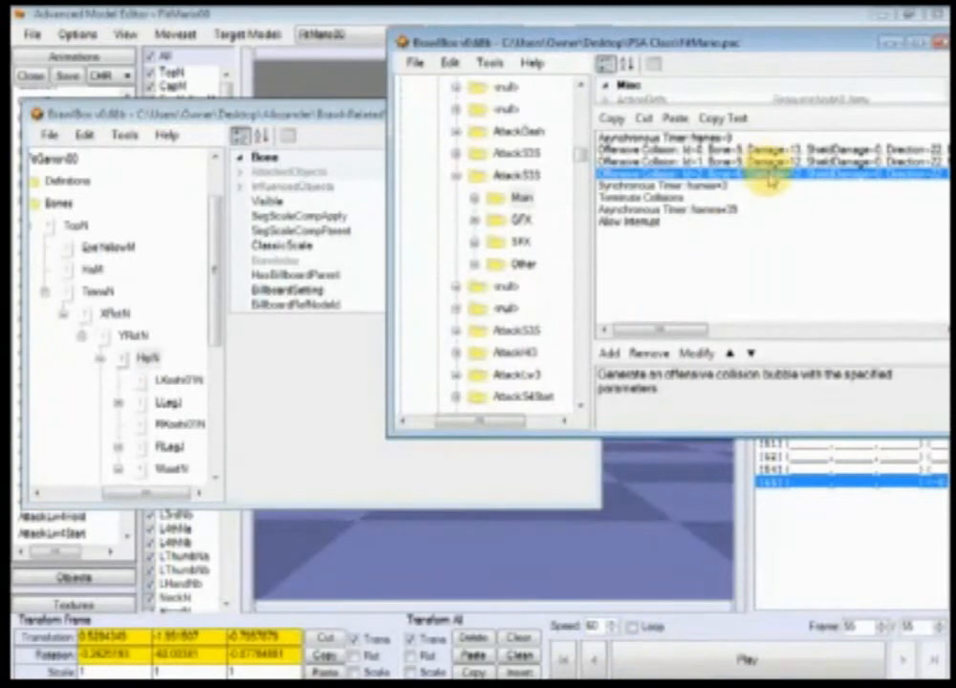
{"action": "double_click", "coordinate": [708, 174]}
{"action": "left_click", "coordinate": [77, 115]}
{"action": "left_click", "coordinate": [59, 102]}
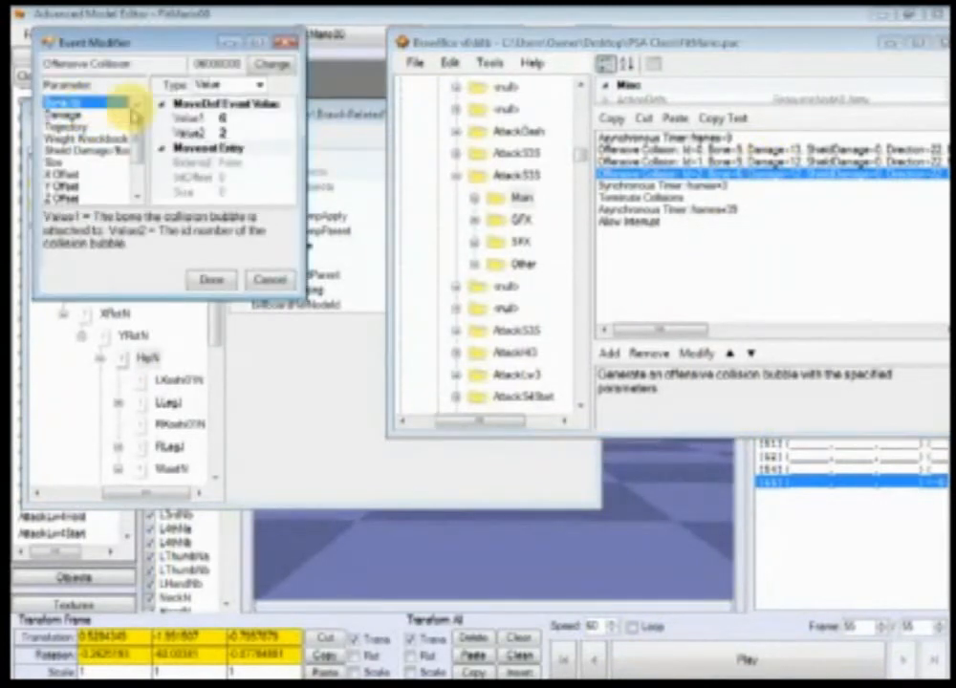
{"action": "left_click", "coordinate": [266, 118]}
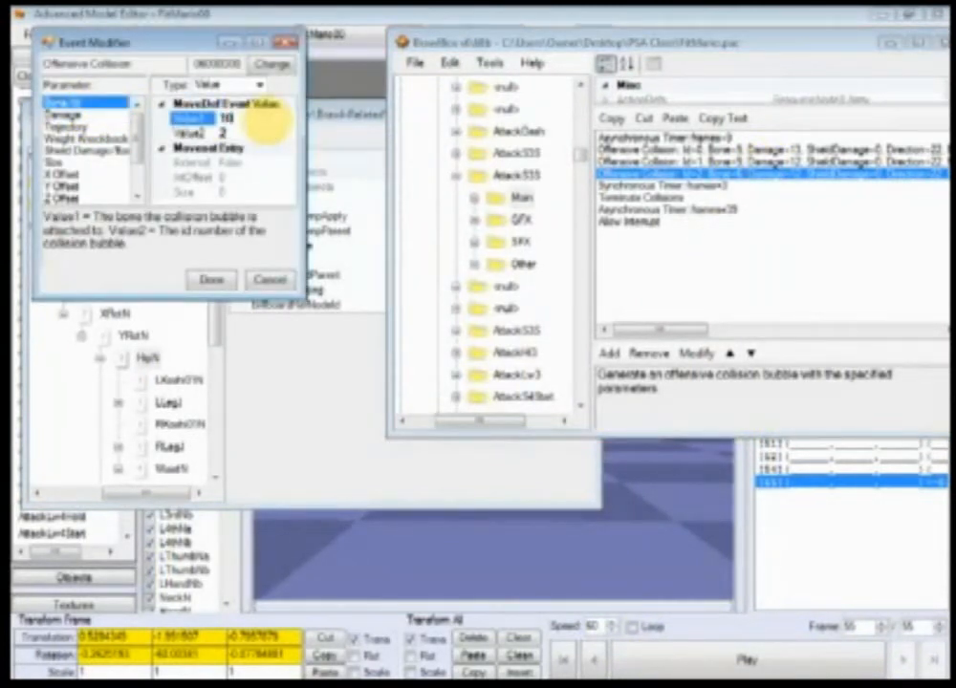
{"action": "left_click", "coordinate": [211, 279]}
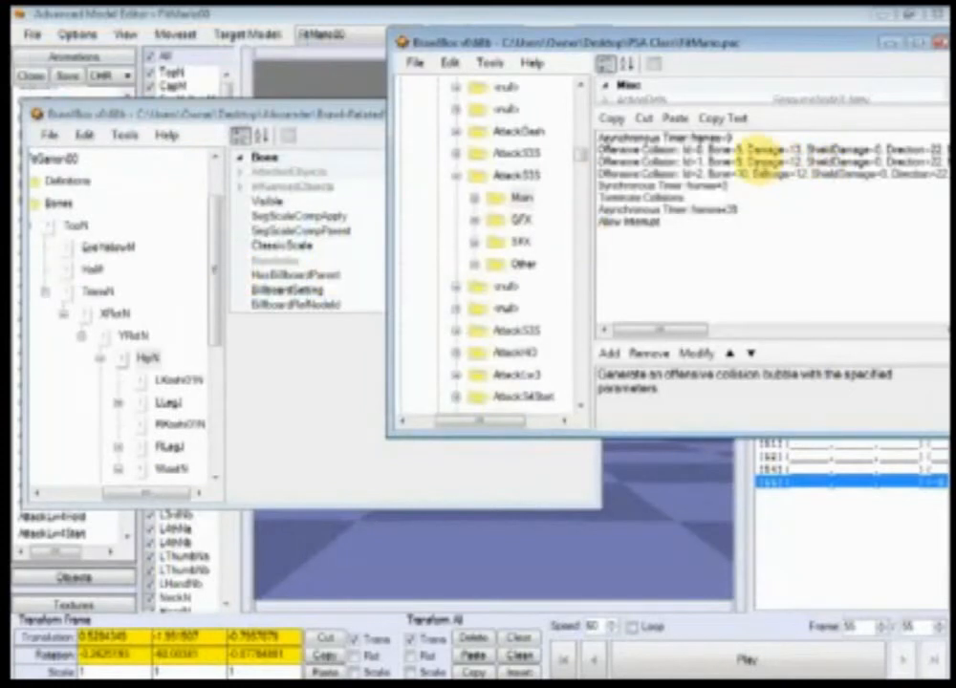
- Select the Offensive Collision with Id=1, expand LLegJ in Ganon's bone tree and look up LKneeJ's bone index
{"action": "left_click", "coordinate": [752, 162]}
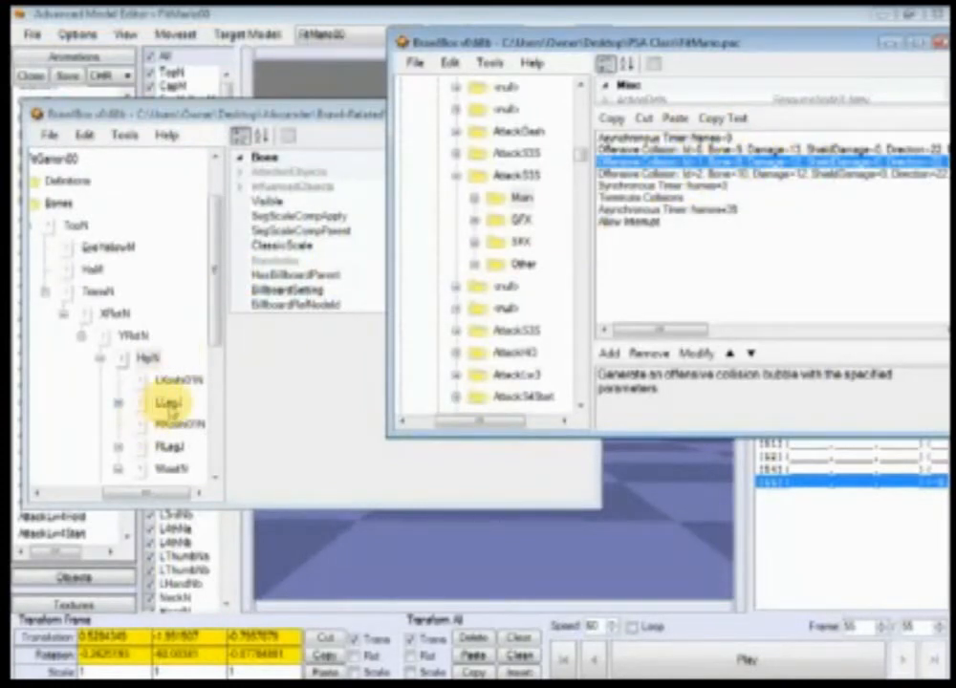
{"action": "left_click", "coordinate": [168, 401]}
{"action": "left_click", "coordinate": [130, 402]}
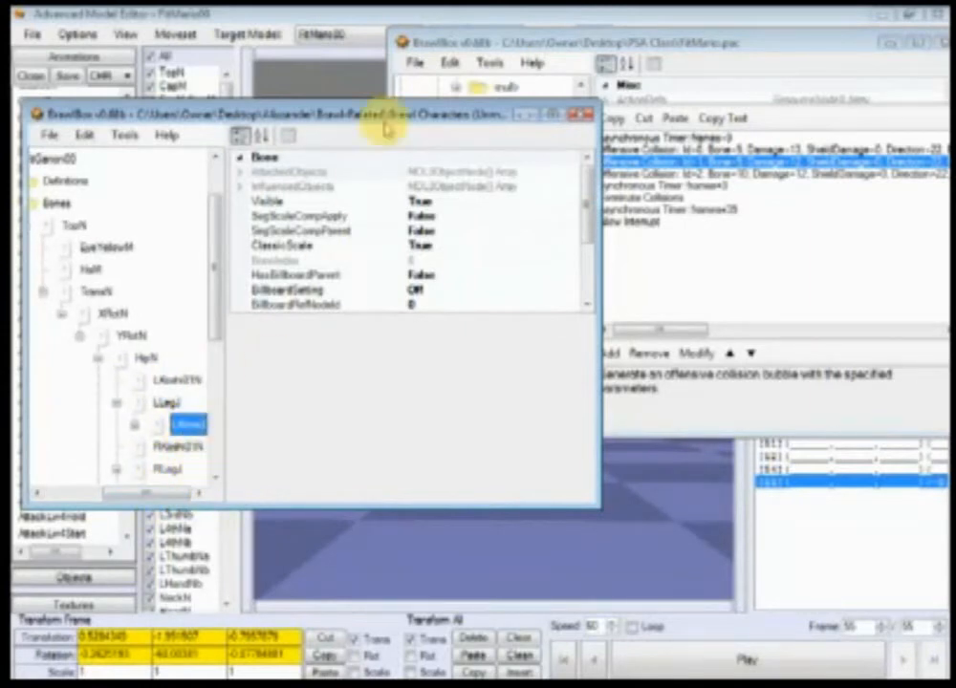
- Check the bone indices of Mario's YRotN and LKneeJ in the Advanced Model Editor
{"action": "left_click", "coordinate": [320, 15]}
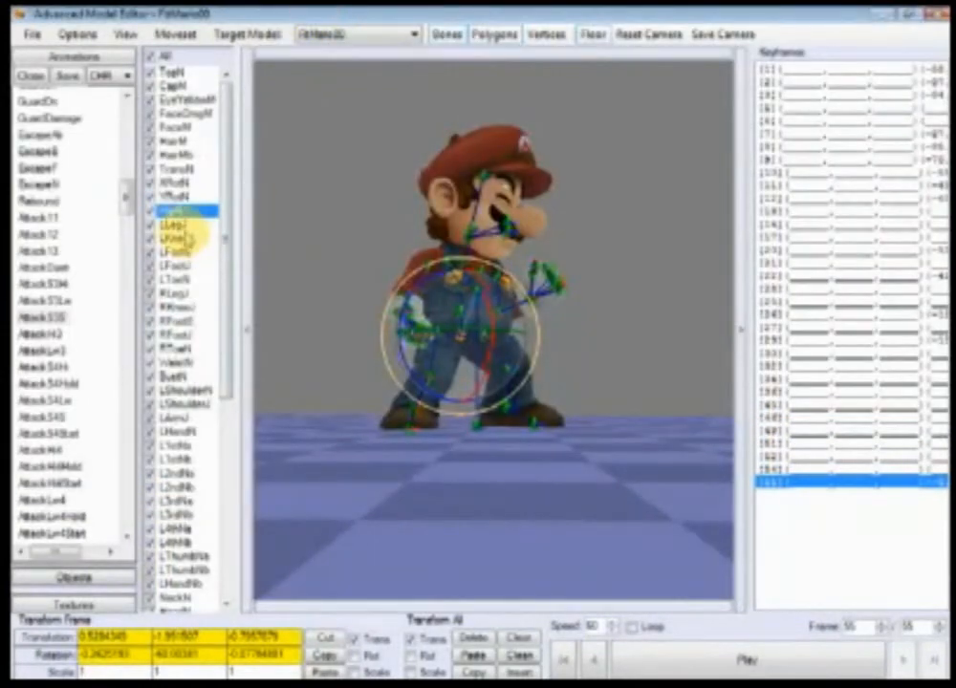
{"action": "left_click", "coordinate": [174, 196]}
{"action": "right_click", "coordinate": [184, 195]}
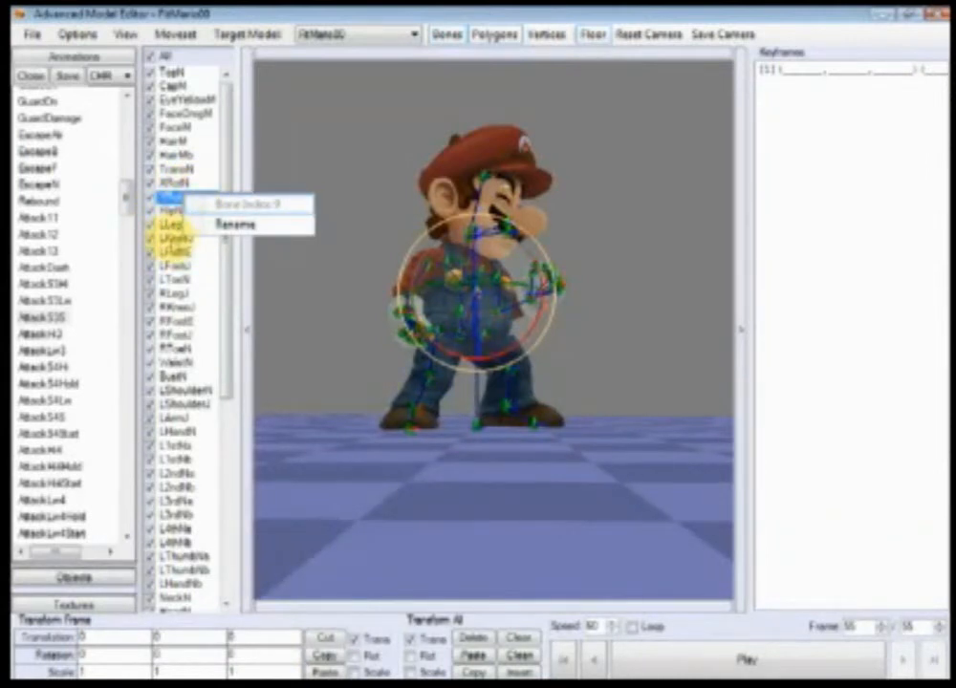
{"action": "left_click", "coordinate": [170, 237]}
{"action": "right_click", "coordinate": [179, 237]}
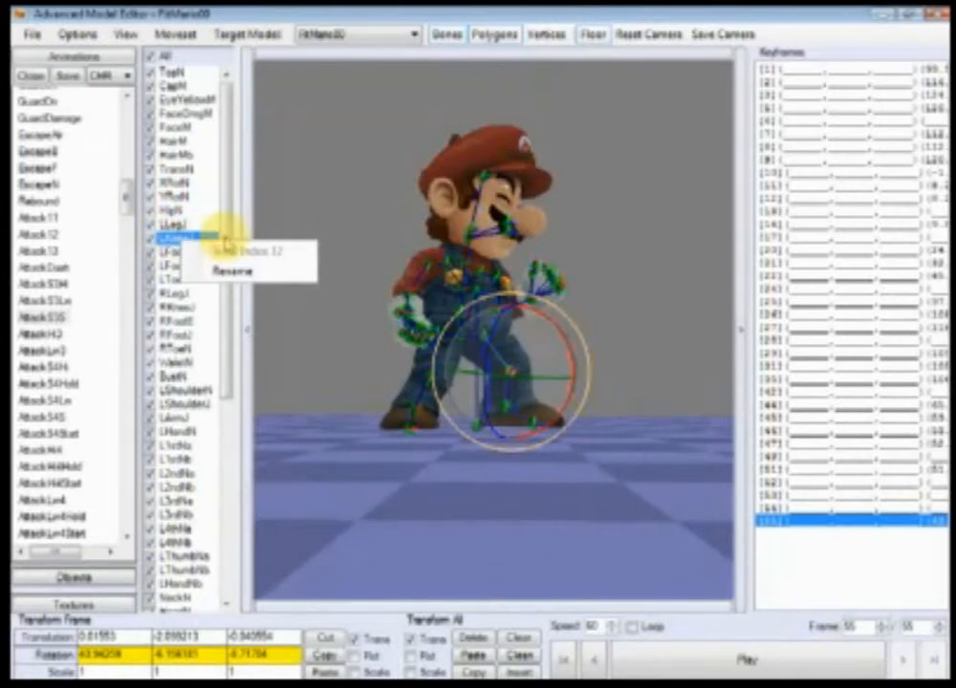
- Bring back FitMario.pac and set the bone of the Offensive Collision with Id=0 to 12
{"action": "left_click", "coordinate": [719, 626]}
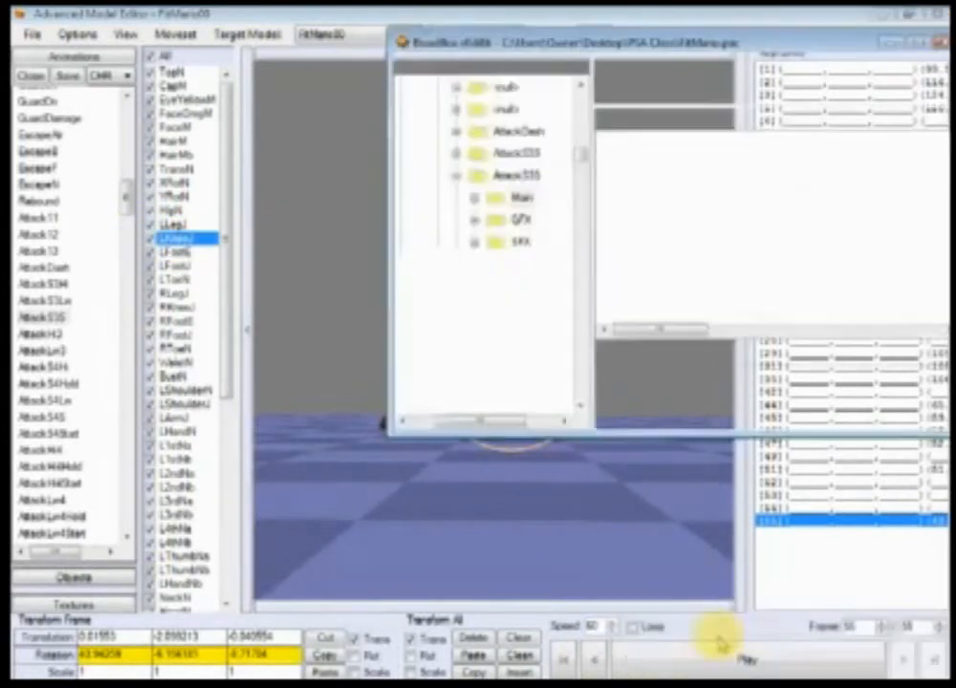
{"action": "double_click", "coordinate": [745, 149]}
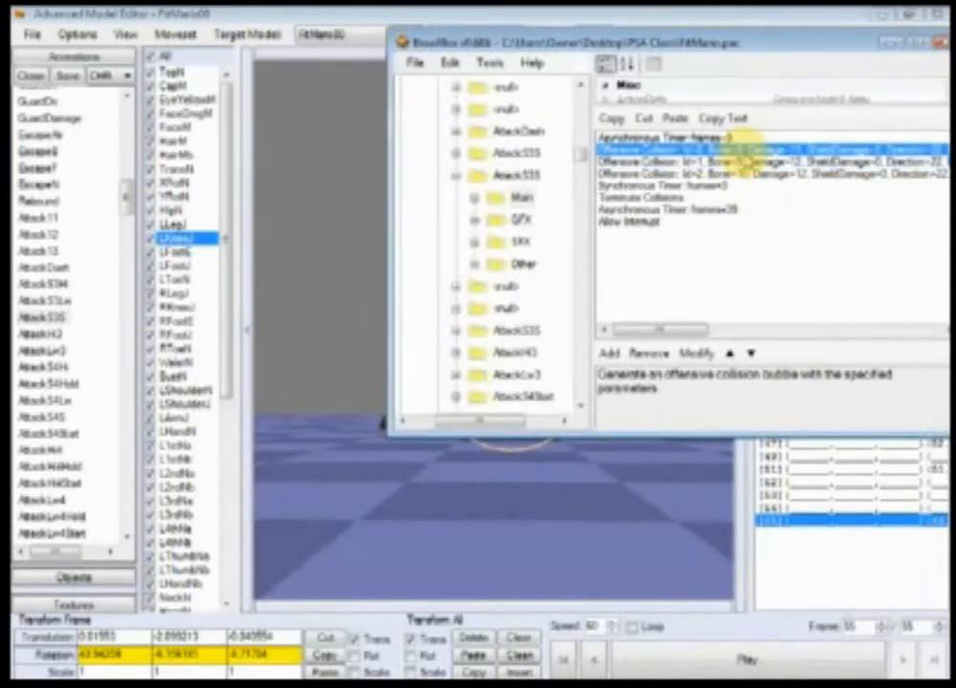
{"action": "left_click", "coordinate": [95, 124]}
{"action": "left_click", "coordinate": [250, 139]}
{"action": "type", "text": "12"}
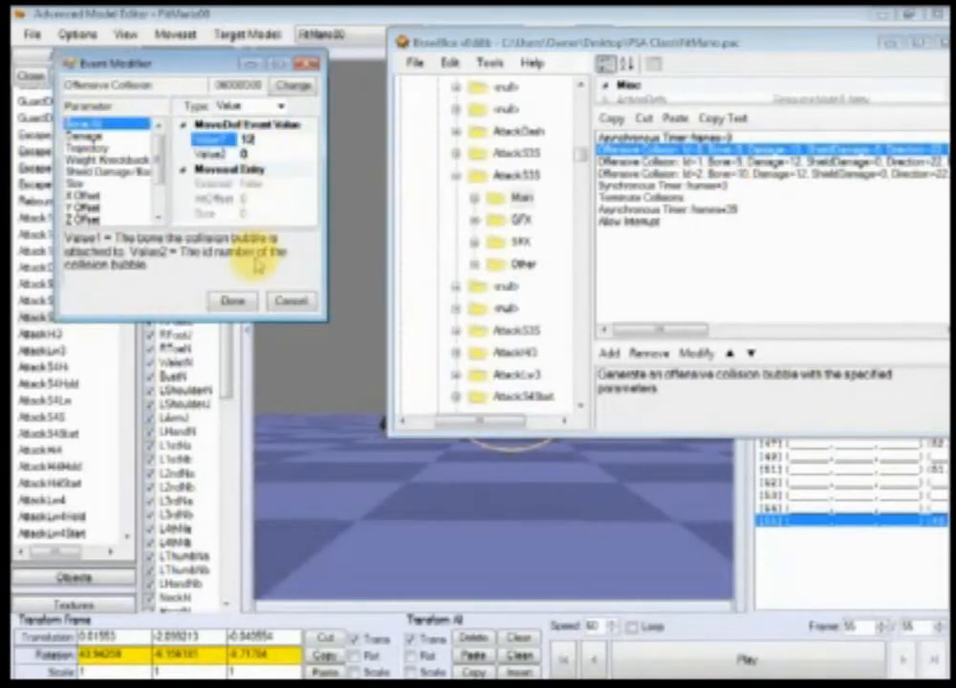
{"action": "left_click", "coordinate": [232, 301]}
- Set the bone of the Offensive Collision with Id=1 to 12
{"action": "double_click", "coordinate": [648, 163]}
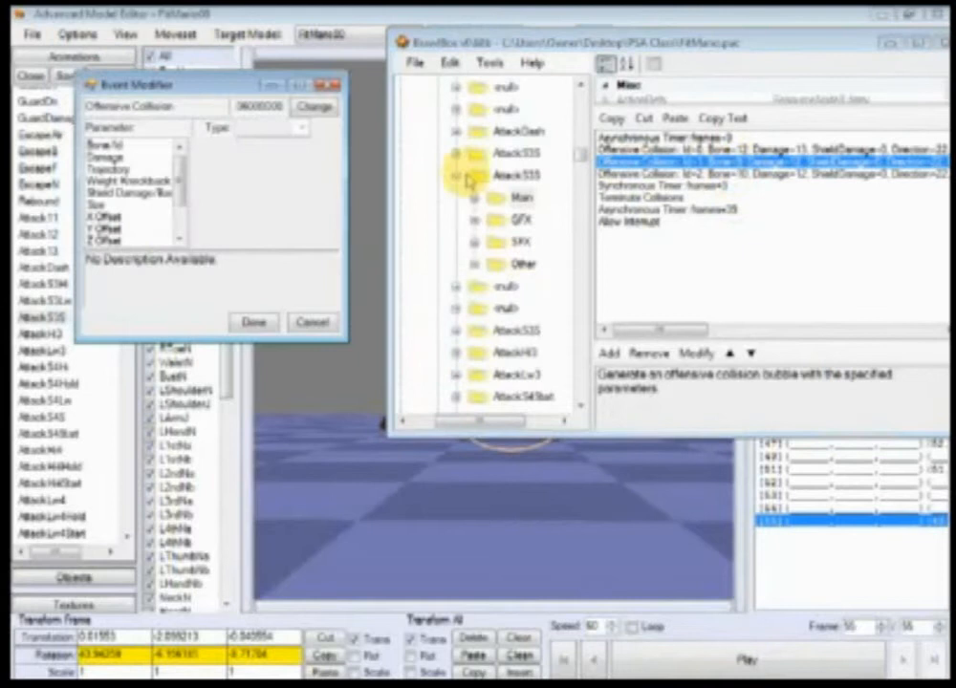
{"action": "left_click", "coordinate": [115, 145]}
{"action": "type", "text": "12"}
{"action": "left_click", "coordinate": [253, 322]}
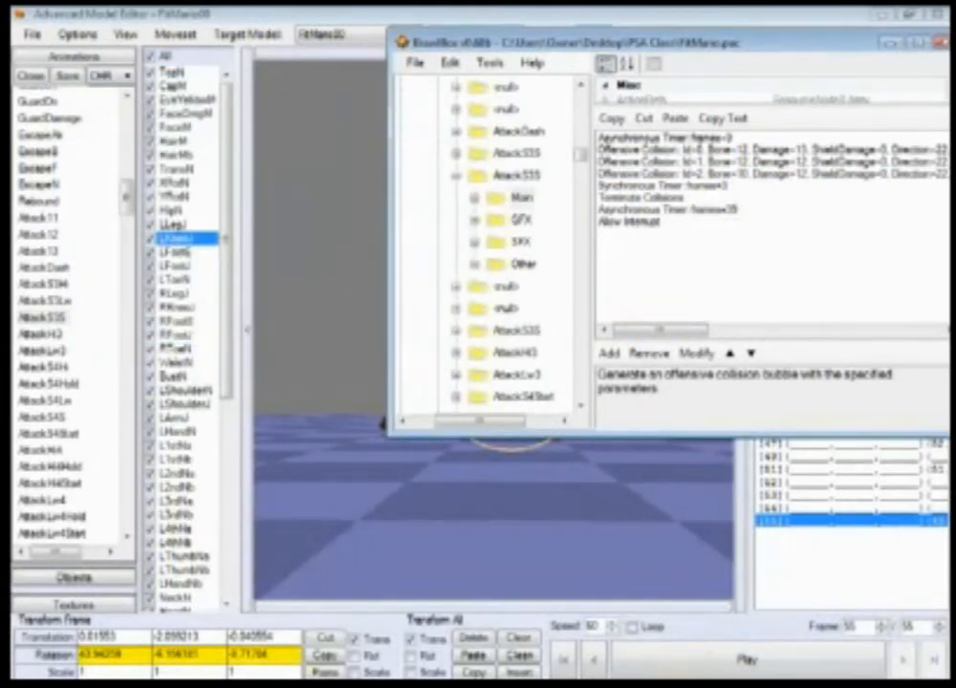
- Bring up Ganon's model window, move it clear of FitMario's window and close it
{"action": "left_click", "coordinate": [727, 628]}
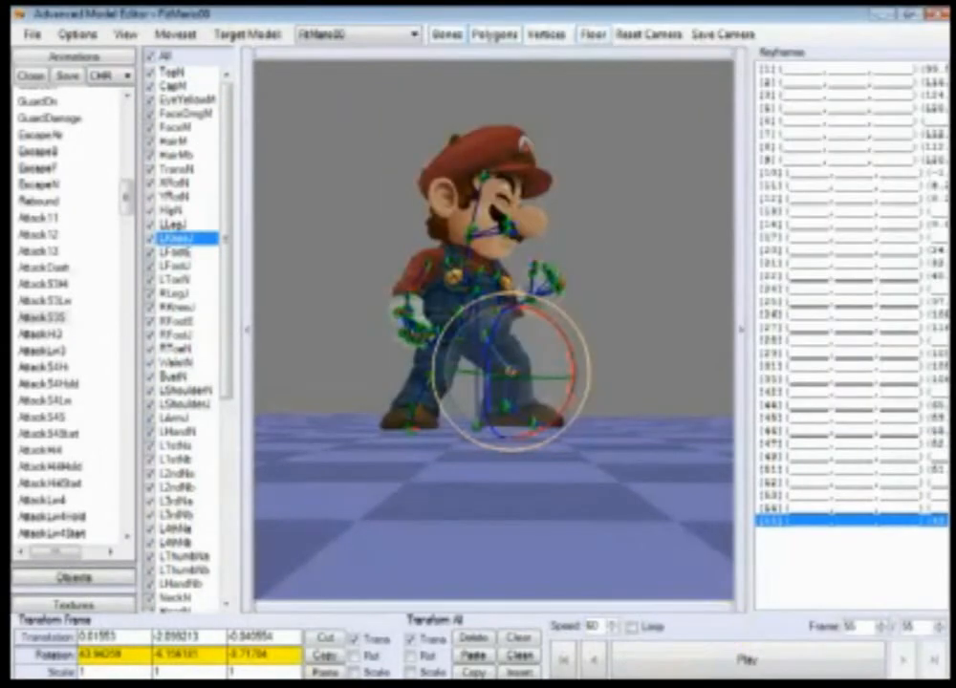
{"action": "left_click", "coordinate": [690, 684]}
{"action": "left_click", "coordinate": [696, 628]}
{"action": "left_click", "coordinate": [681, 683]}
{"action": "left_click", "coordinate": [664, 602]}
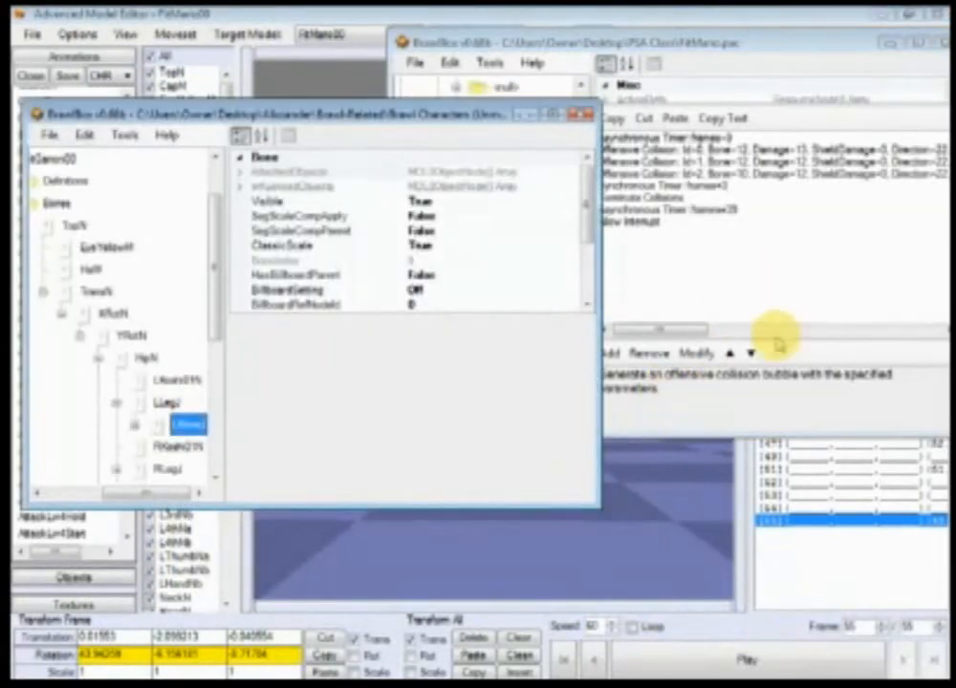
{"action": "left_click_drag", "start_coordinate": [409, 119], "coordinate": [409, 92]}
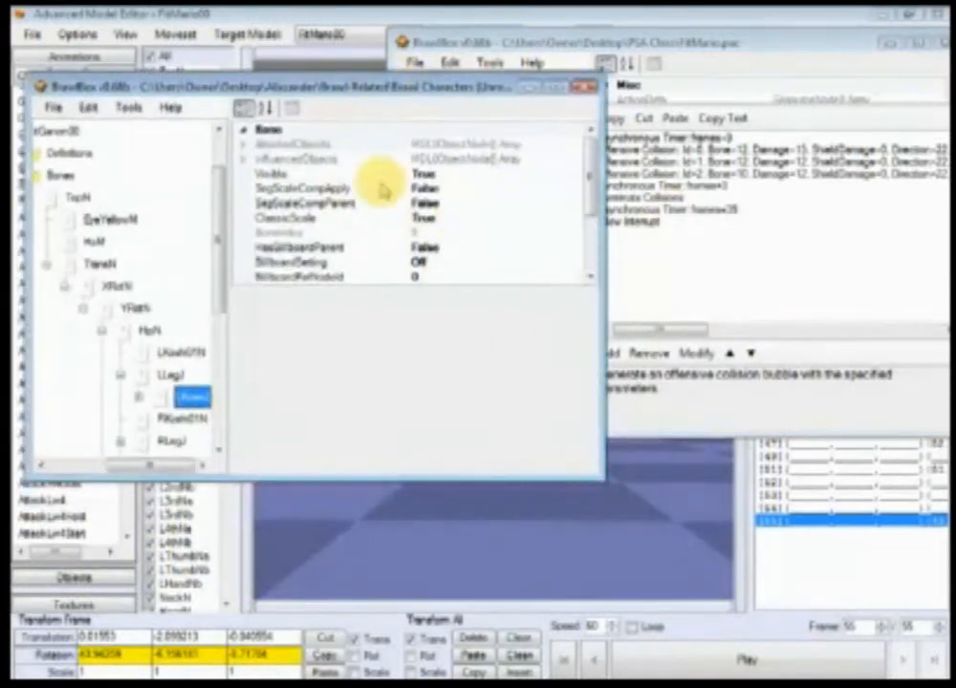
{"action": "left_click_drag", "start_coordinate": [725, 47], "coordinate": [694, 269]}
{"action": "mouse_move", "coordinate": [457, 92]}
{"action": "left_mouse_down"}
{"action": "mouse_move", "coordinate": [454, 121]}
{"action": "mouse_move", "coordinate": [459, 111]}
{"action": "left_mouse_up"}
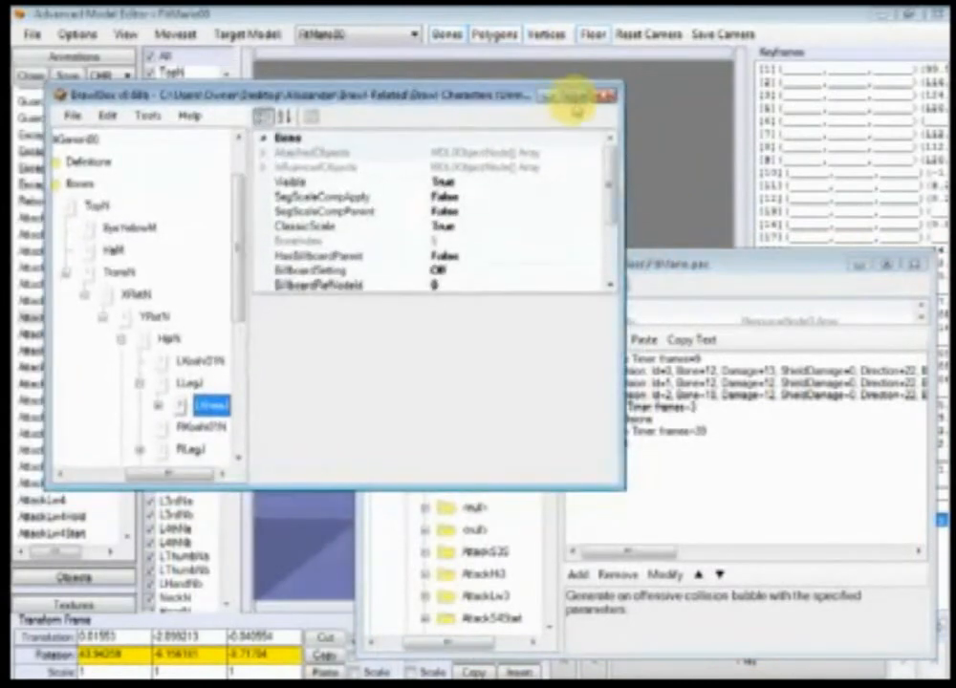
{"action": "left_click", "coordinate": [605, 96]}
- Save FitMario.pac with the updated collision bones and close its window
{"action": "left_click_drag", "start_coordinate": [656, 260], "coordinate": [513, 141]}
{"action": "left_click", "coordinate": [239, 168]}
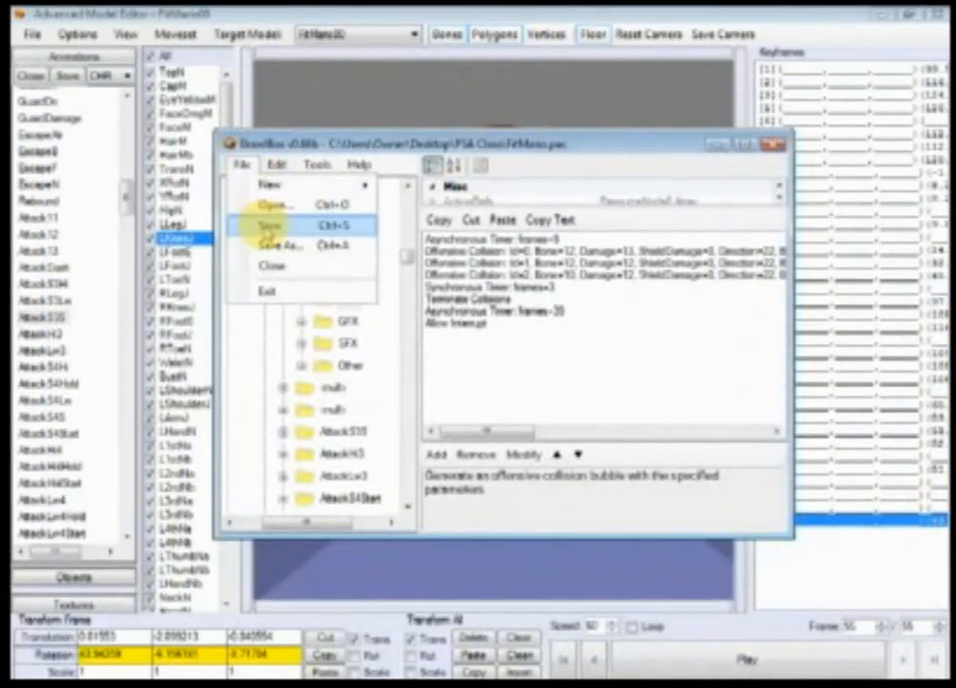
{"action": "left_click", "coordinate": [384, 224]}
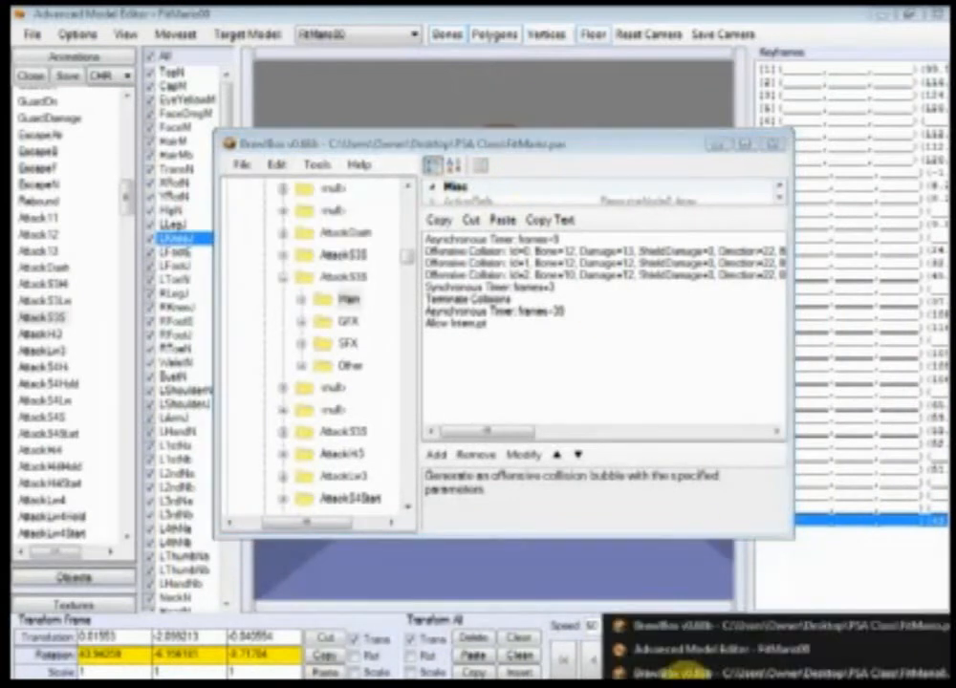
{"action": "left_click", "coordinate": [242, 164]}
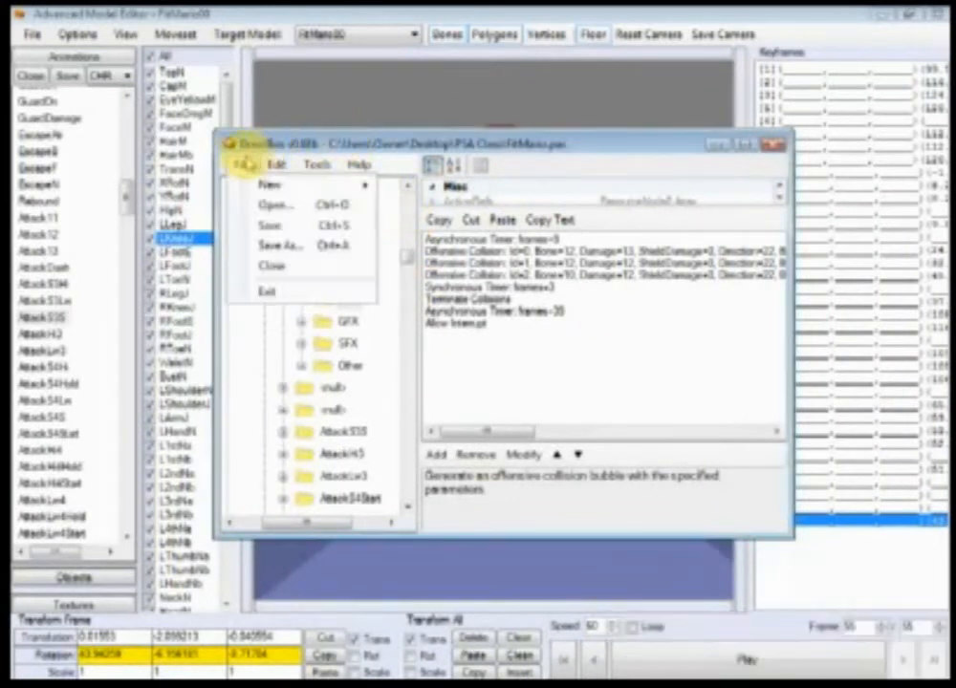
{"action": "left_click", "coordinate": [258, 222]}
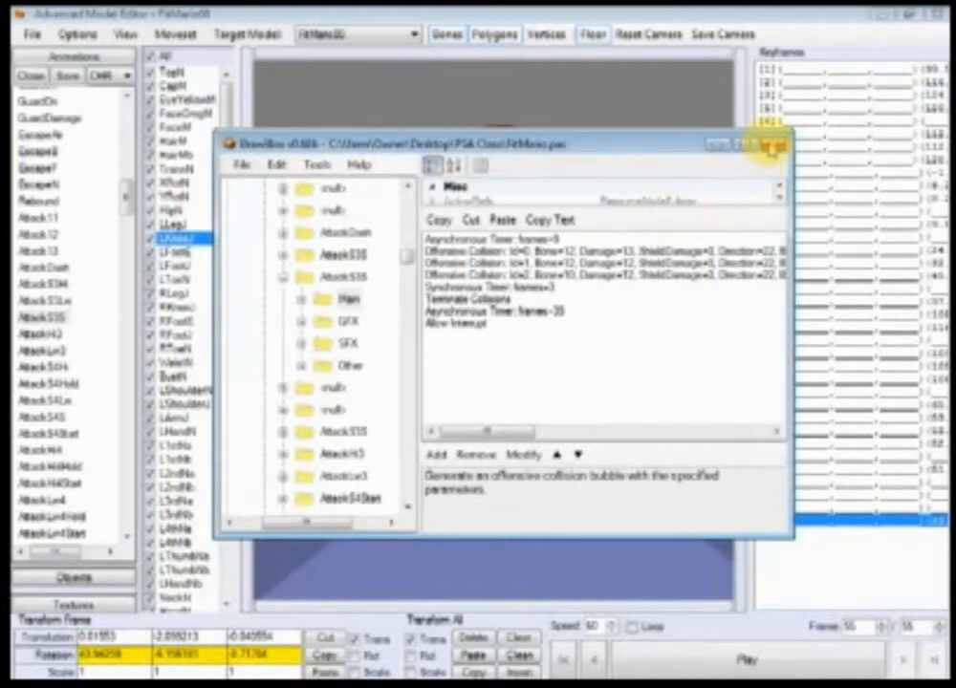
{"action": "left_click", "coordinate": [772, 144]}
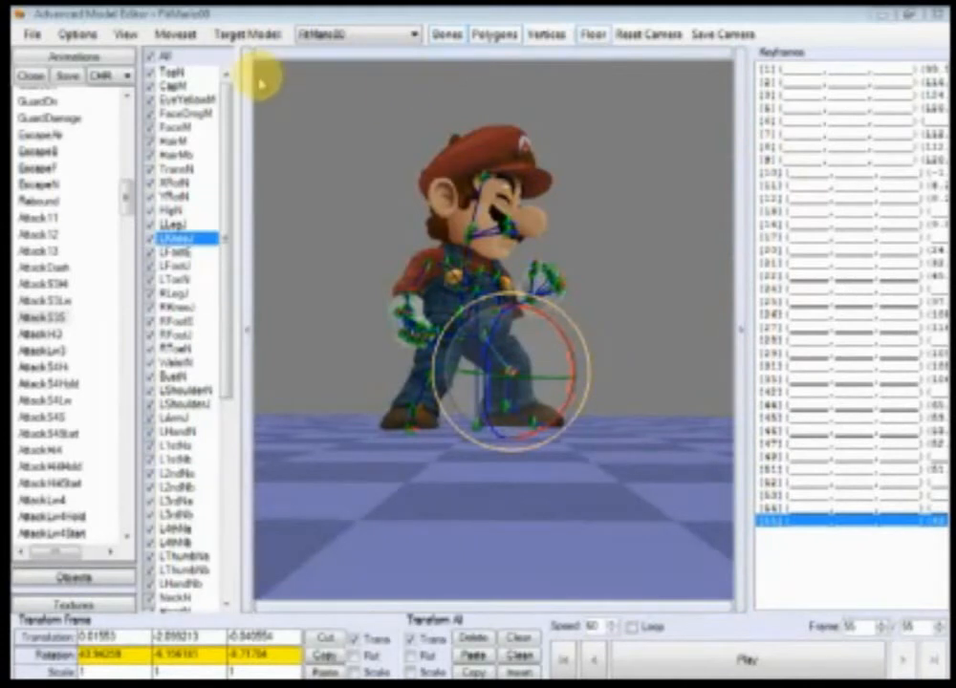
- Load Mario's saved moveset file into the Advanced Model Editor
{"action": "left_click", "coordinate": [186, 34]}
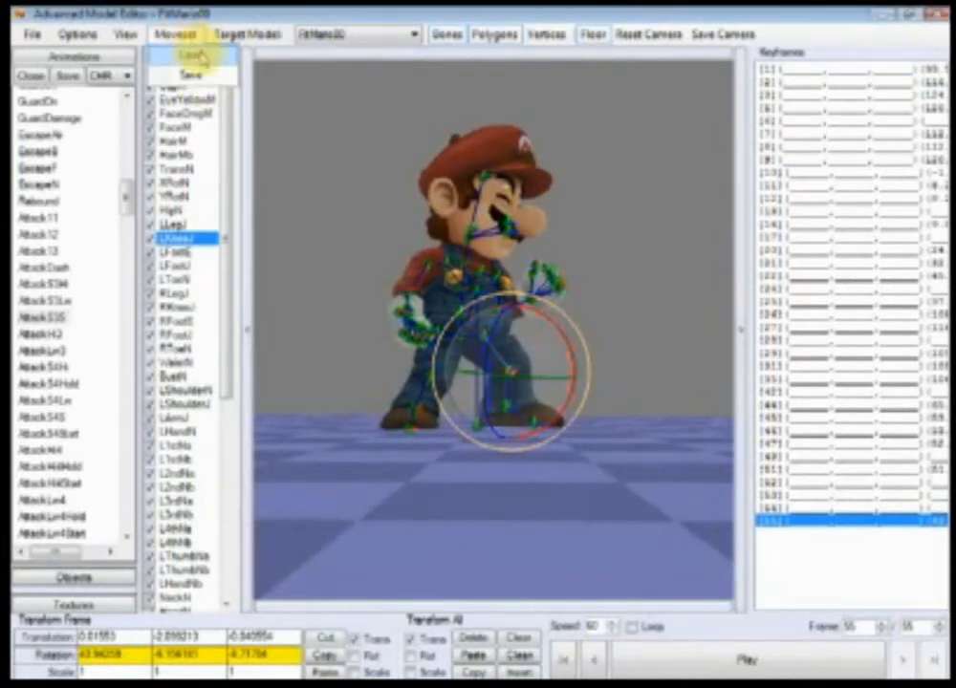
{"action": "left_click", "coordinate": [189, 57]}
{"action": "double_click", "coordinate": [235, 142]}
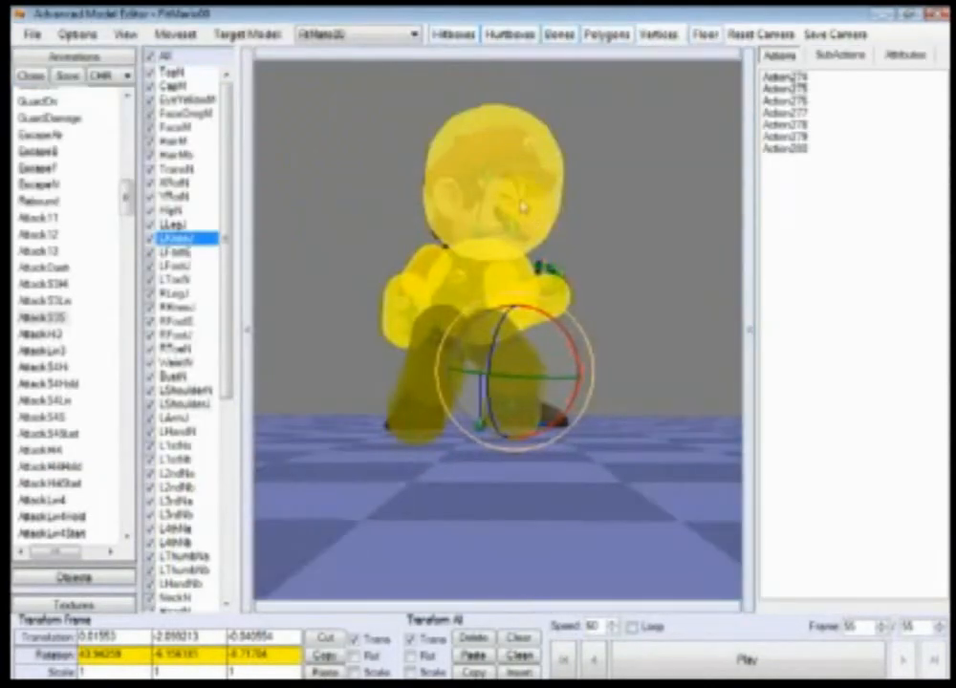
- Hide the hurtboxes and select the second AttackS3S entry among the subactions
{"action": "left_click", "coordinate": [507, 33]}
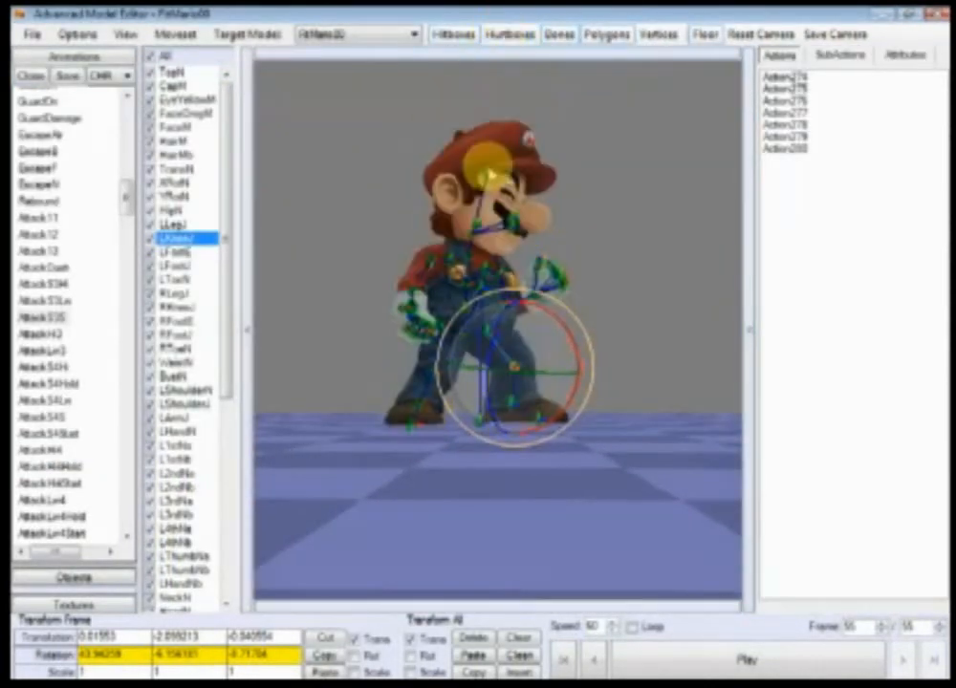
{"action": "left_click", "coordinate": [863, 65]}
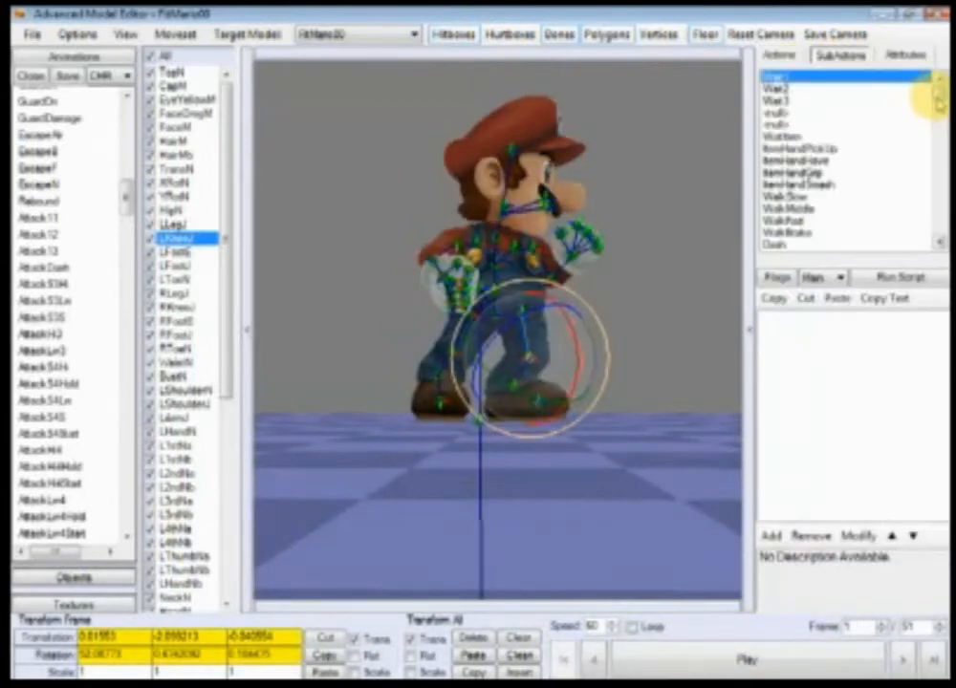
{"action": "left_click_drag", "start_coordinate": [938, 99], "coordinate": [937, 106]}
{"action": "left_click", "coordinate": [839, 102]}
{"action": "scroll", "coordinate": [842, 102], "scroll_direction": "up", "scroll_amount": 1}
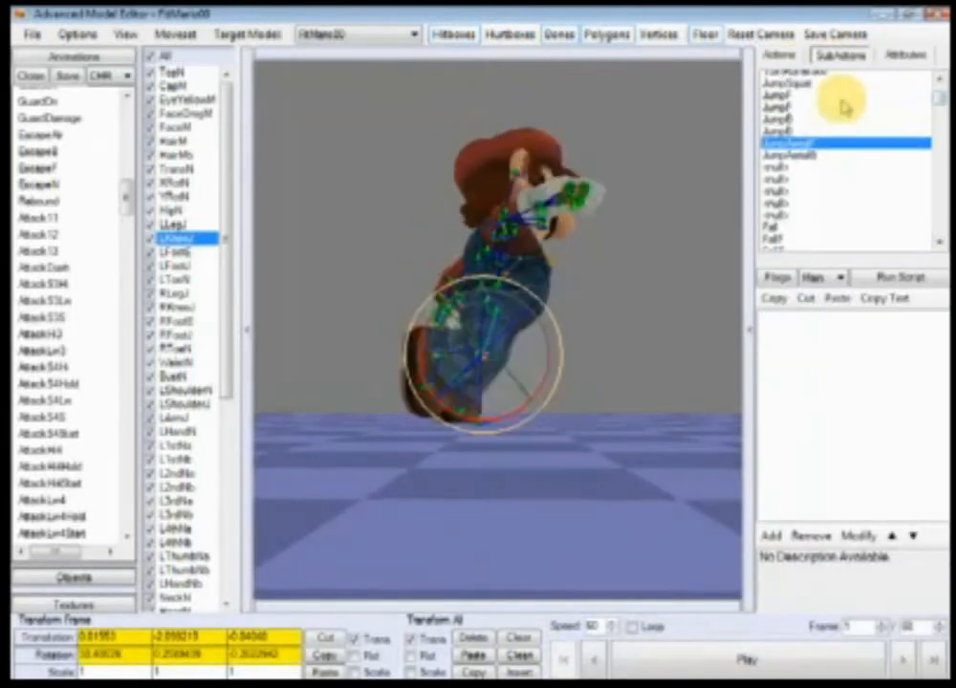
{"action": "scroll", "coordinate": [842, 105], "scroll_direction": "up", "scroll_amount": 4}
{"action": "scroll", "coordinate": [842, 105], "scroll_direction": "down", "scroll_amount": 8}
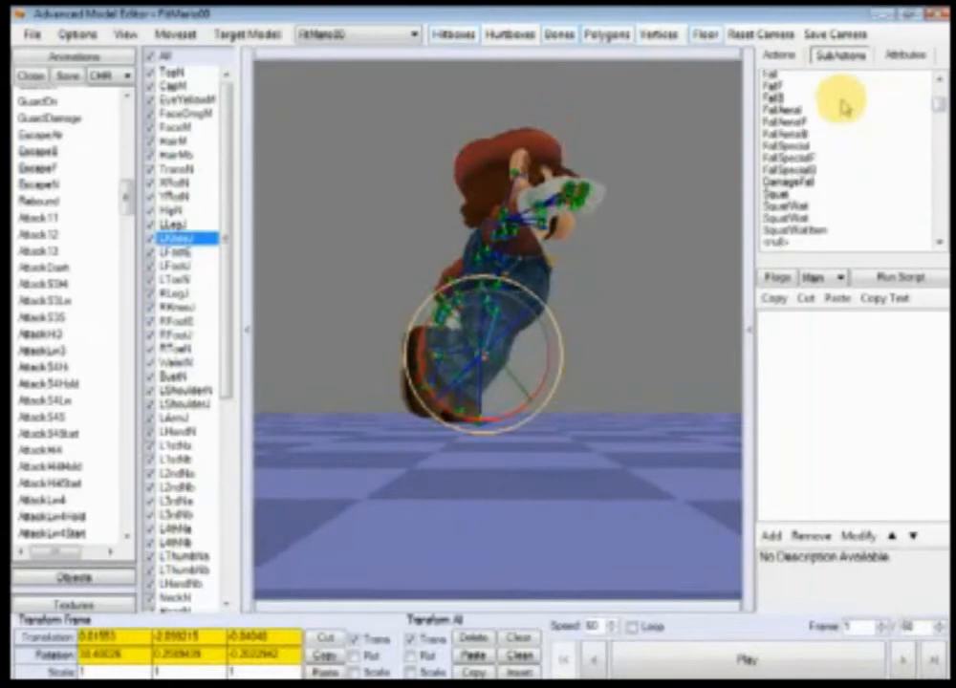
{"action": "scroll", "coordinate": [842, 105], "scroll_direction": "down", "scroll_amount": 12}
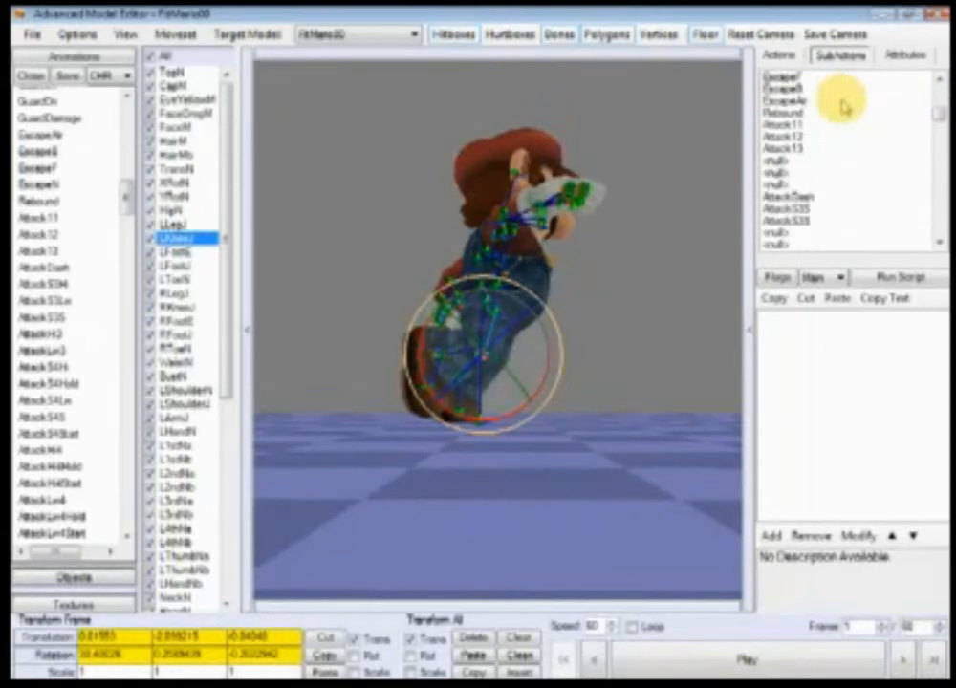
{"action": "left_click", "coordinate": [765, 220]}
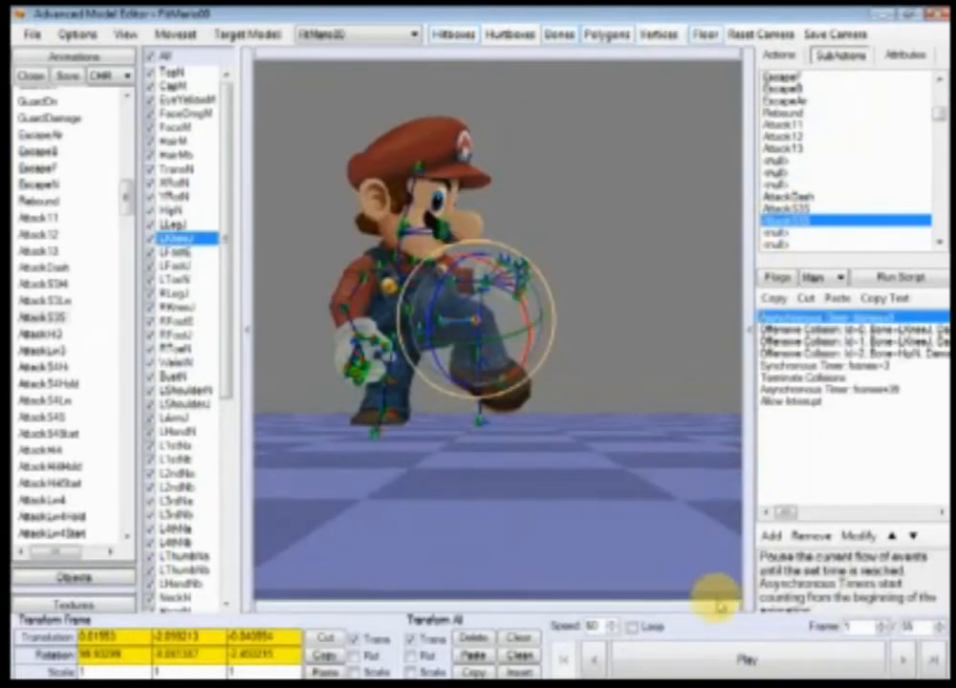
- Advance the AttackS3S animation frame by frame to frame 10
{"action": "left_click", "coordinate": [902, 660]}
{"action": "left_click", "coordinate": [902, 659]}
{"action": "left_click", "coordinate": [903, 659]}
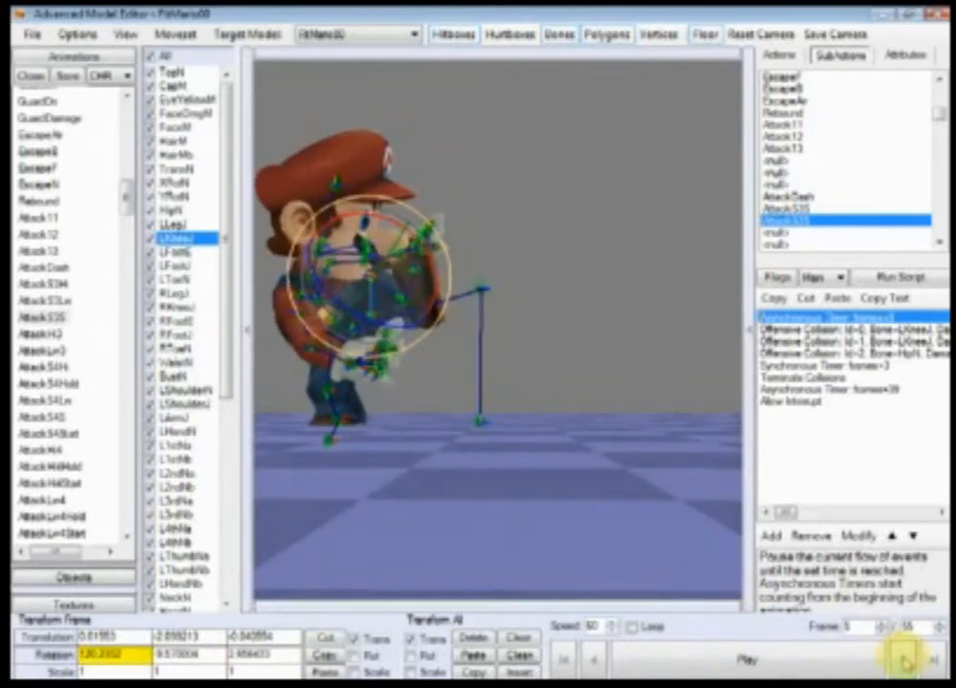
{"action": "left_click", "coordinate": [903, 660]}
{"action": "left_click", "coordinate": [902, 660]}
{"action": "left_click", "coordinate": [903, 659]}
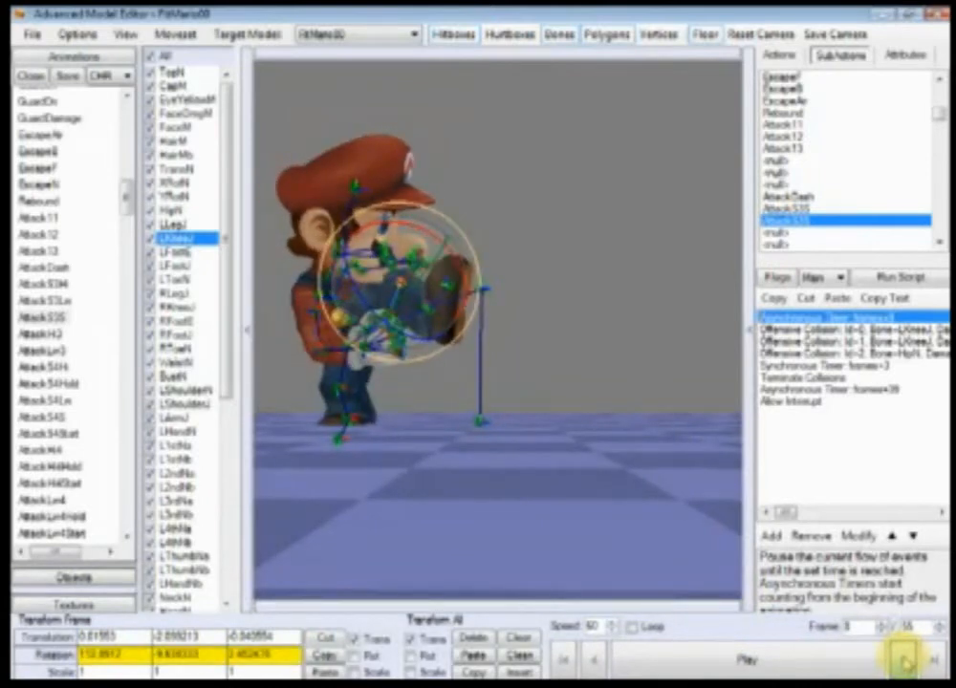
{"action": "left_click", "coordinate": [905, 661]}
{"action": "left_click", "coordinate": [905, 660]}
- Examine the three collision bubbles around Mario's kicking leg at frame 10 from several angles and distances
{"action": "right_click_drag", "start_coordinate": [639, 503], "coordinate": [559, 499]}
{"action": "scroll", "coordinate": [514, 494], "scroll_direction": "up", "scroll_amount": 1}
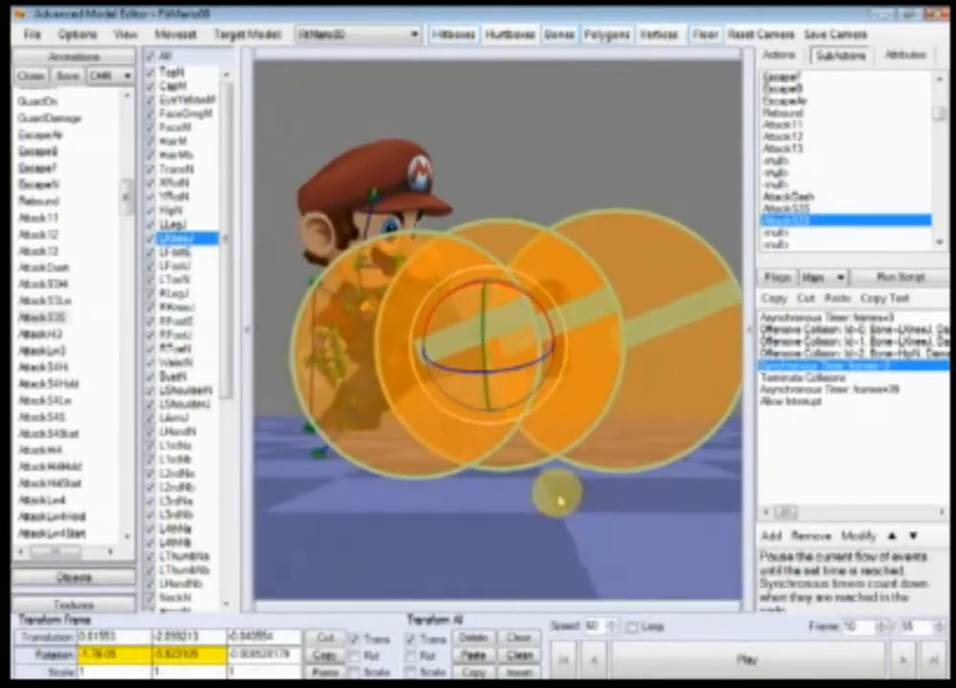
{"action": "right_click_drag", "start_coordinate": [633, 407], "coordinate": [559, 405]}
{"action": "scroll", "coordinate": [512, 426], "scroll_direction": "up", "scroll_amount": 2}
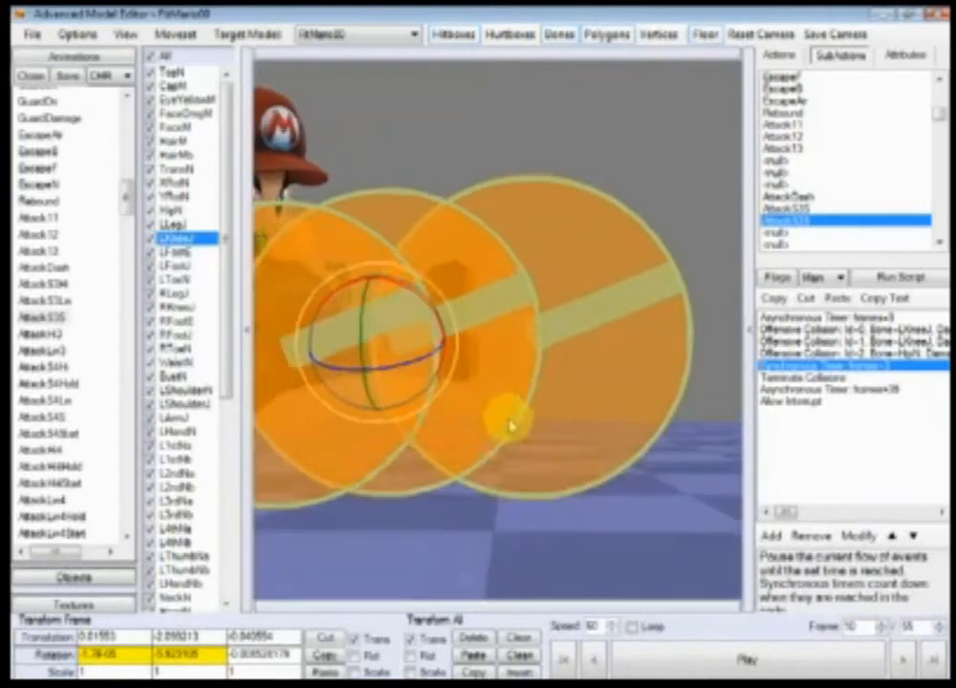
{"action": "right_click_drag", "start_coordinate": [469, 403], "coordinate": [545, 399]}
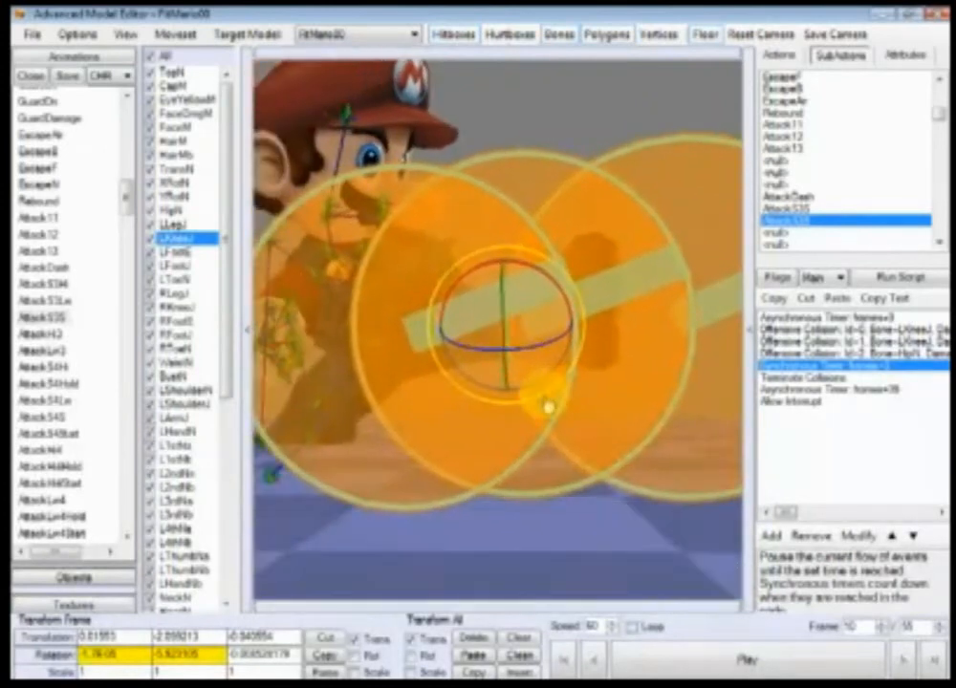
{"action": "scroll", "coordinate": [546, 402], "scroll_direction": "down", "scroll_amount": 1}
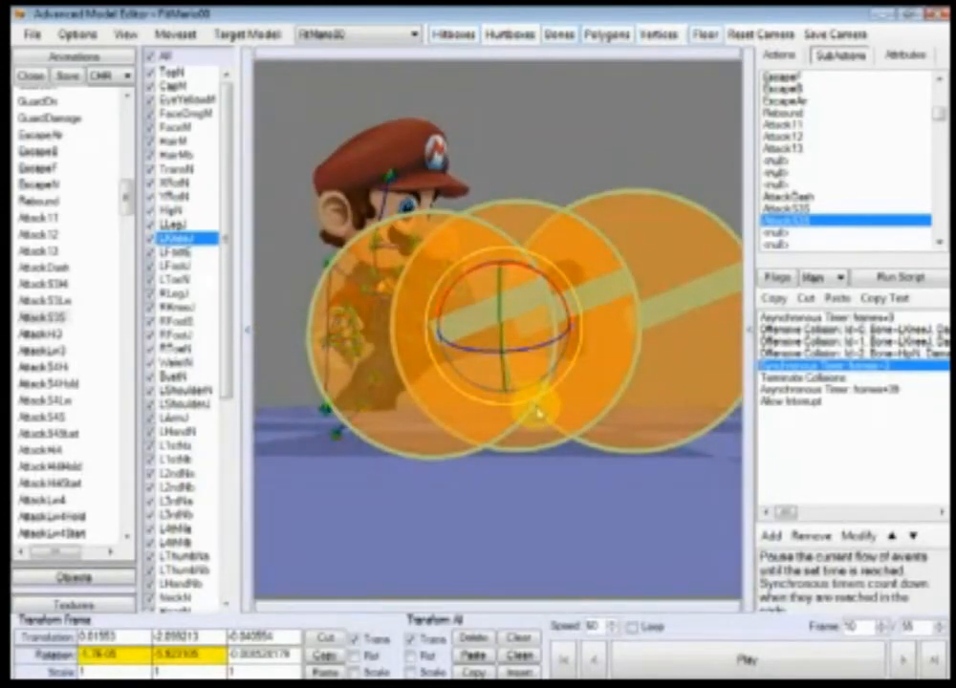
{"action": "left_click_drag", "start_coordinate": [542, 397], "coordinate": [516, 448]}
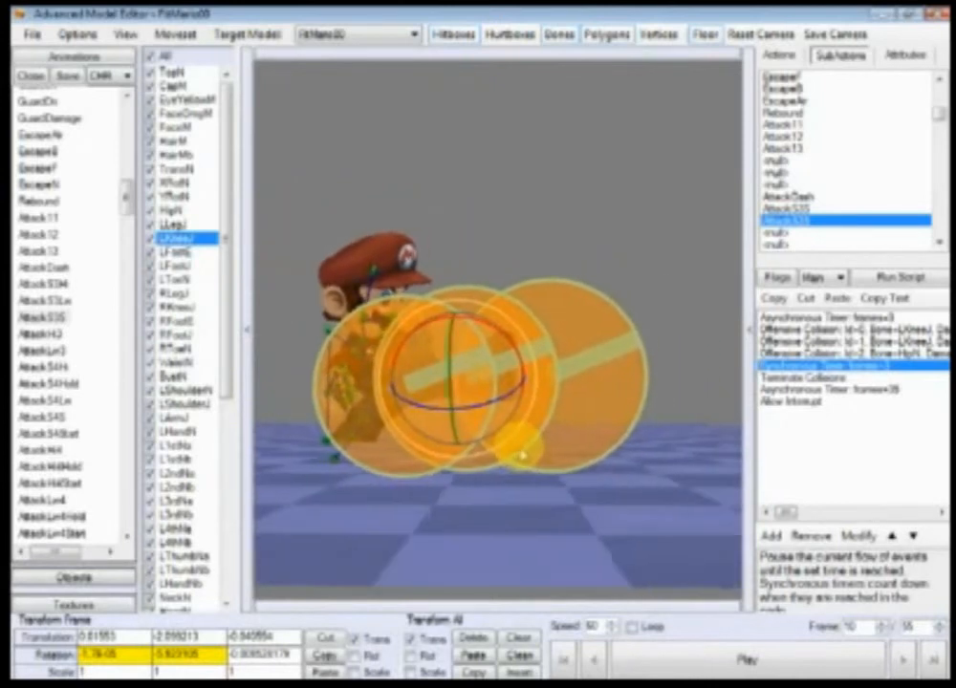
{"action": "mouse_move", "coordinate": [786, 513]}
{"action": "left_mouse_down"}
{"action": "mouse_move", "coordinate": [832, 516]}
{"action": "mouse_move", "coordinate": [785, 514]}
{"action": "left_mouse_up"}
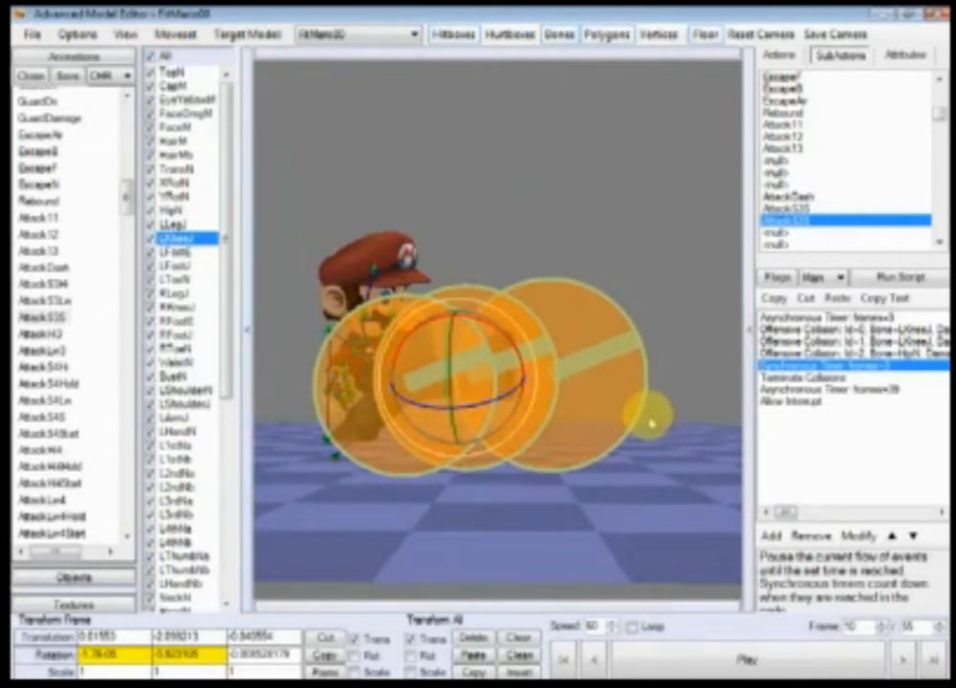
{"action": "scroll", "coordinate": [634, 398], "scroll_direction": "up", "scroll_amount": 2}
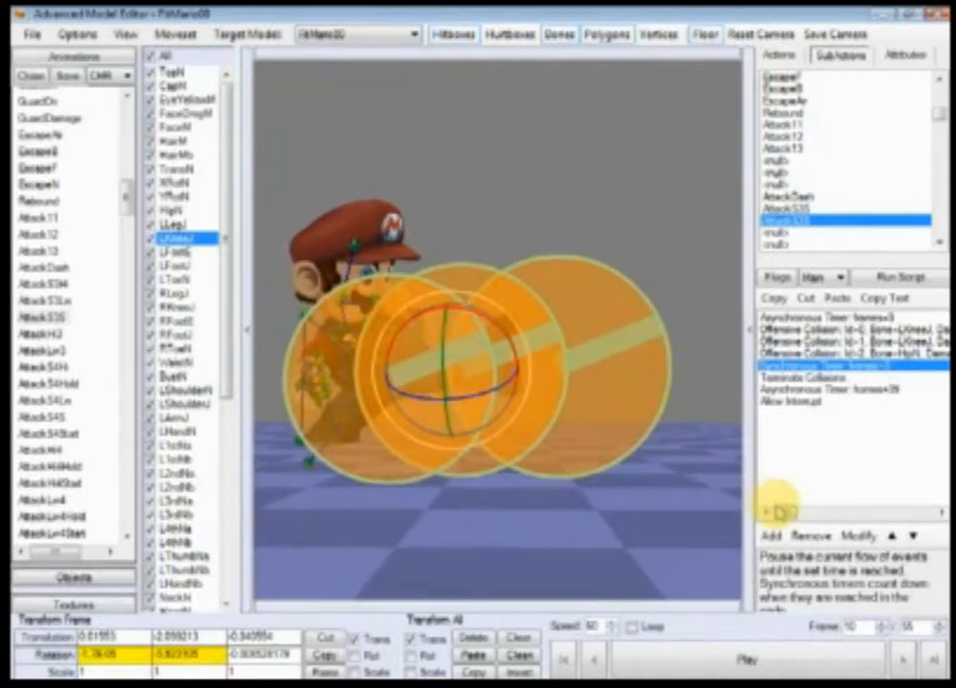
{"action": "scroll", "coordinate": [546, 447], "scroll_direction": "up", "scroll_amount": 3}
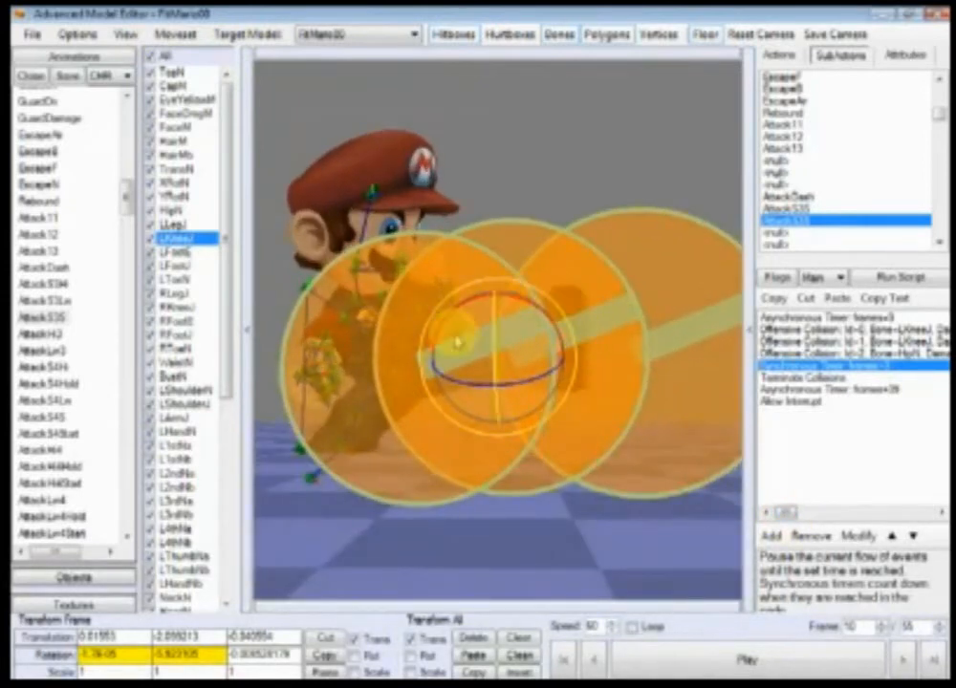
{"action": "right_click_drag", "start_coordinate": [487, 449], "coordinate": [554, 466]}
{"action": "scroll", "coordinate": [574, 468], "scroll_direction": "down", "scroll_amount": 2}
- Reduce the size of the HipN Offensive Collision with Id=2
{"action": "double_click", "coordinate": [914, 356]}
{"action": "left_click", "coordinate": [774, 378]}
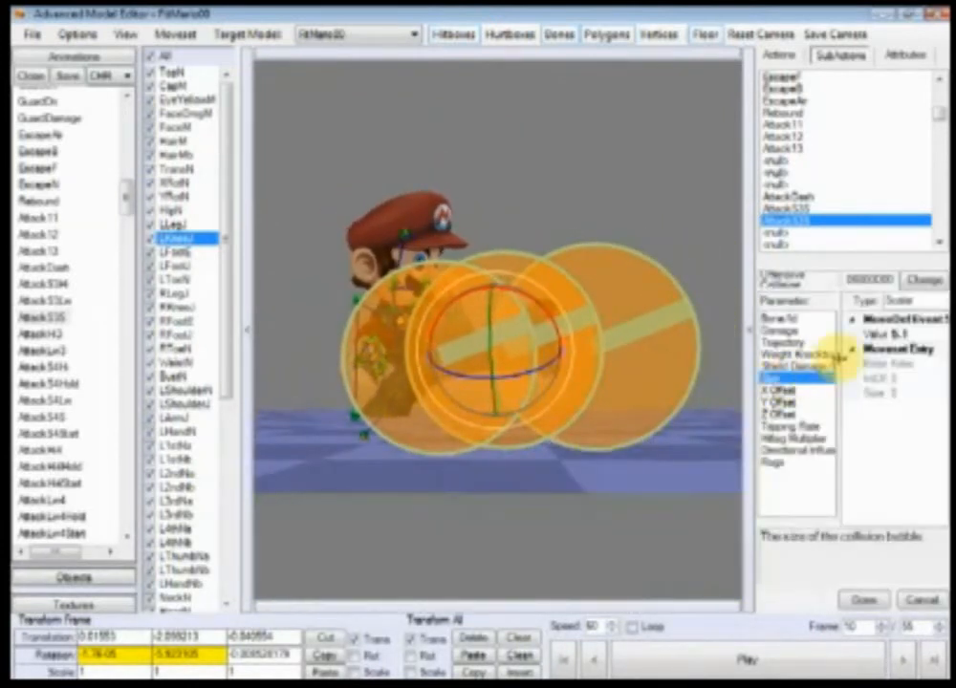
{"action": "left_click", "coordinate": [920, 333]}
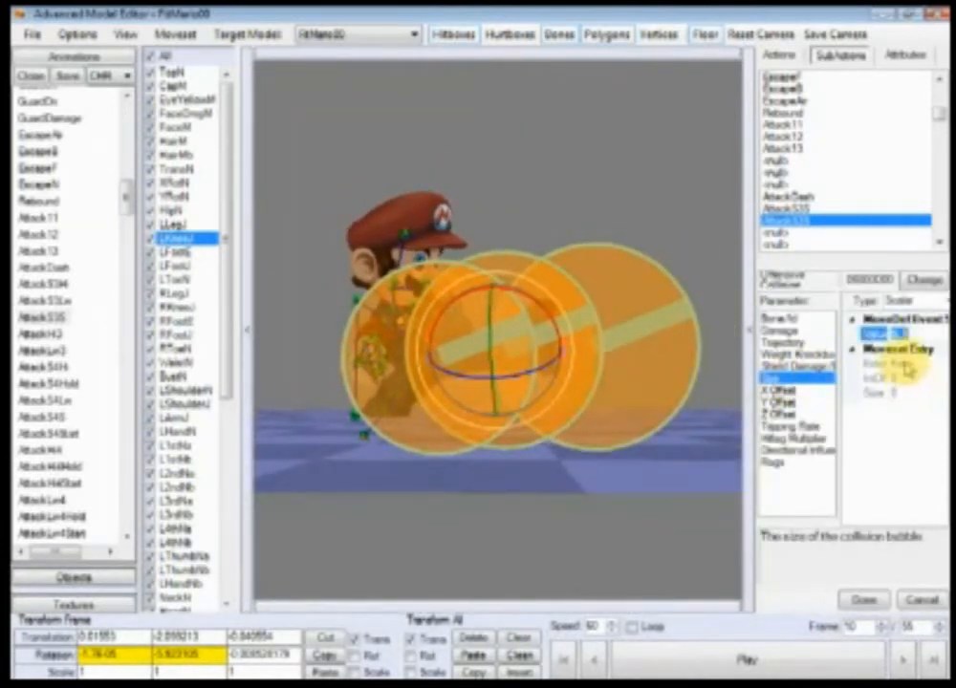
{"action": "left_click", "coordinate": [863, 600]}
- Reduce the size of the Offensive Collision that forms the middle bubble on Mario's leg
{"action": "scroll", "coordinate": [632, 473], "scroll_direction": "up", "scroll_amount": 2}
{"action": "scroll", "coordinate": [633, 473], "scroll_direction": "up", "scroll_amount": 3}
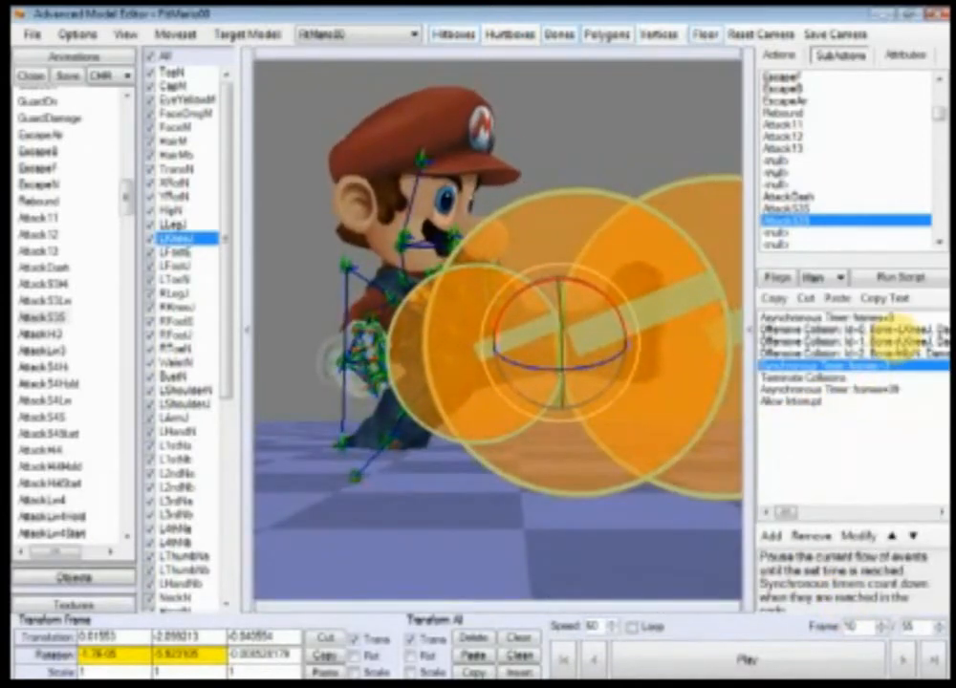
{"action": "double_click", "coordinate": [903, 327]}
{"action": "left_click", "coordinate": [783, 377]}
{"action": "left_click", "coordinate": [921, 334]}
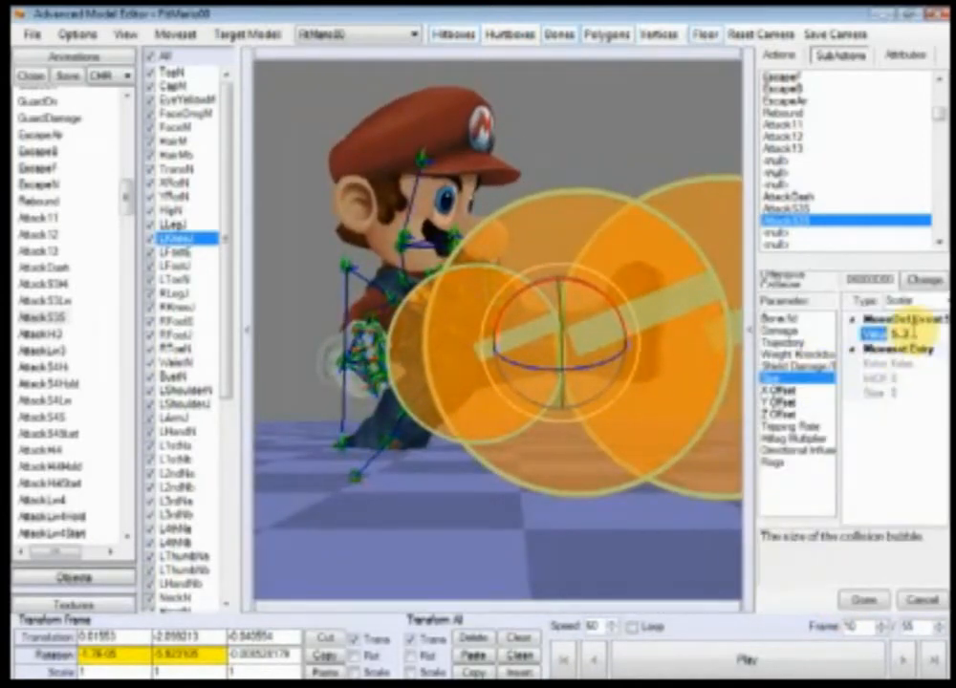
{"action": "left_click", "coordinate": [864, 600]}
- Set the size of the Offensive Collision forming the outermost bubble beyond Mario's foot to 3
{"action": "scroll", "coordinate": [616, 469], "scroll_direction": "up", "scroll_amount": 2}
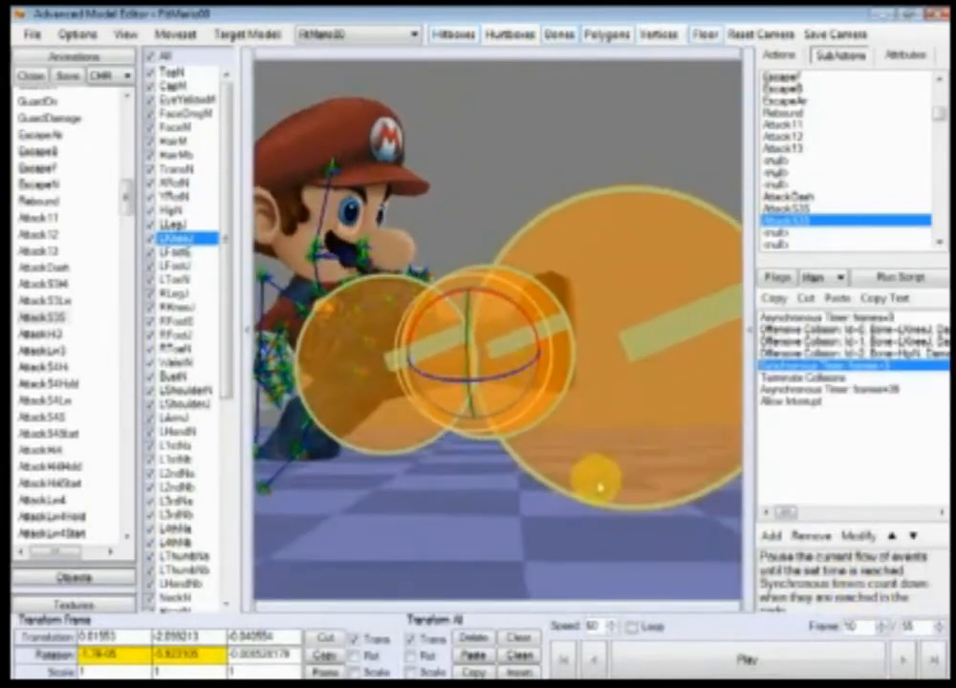
{"action": "double_click", "coordinate": [908, 330]}
{"action": "left_click", "coordinate": [784, 378]}
{"action": "left_click", "coordinate": [903, 333]}
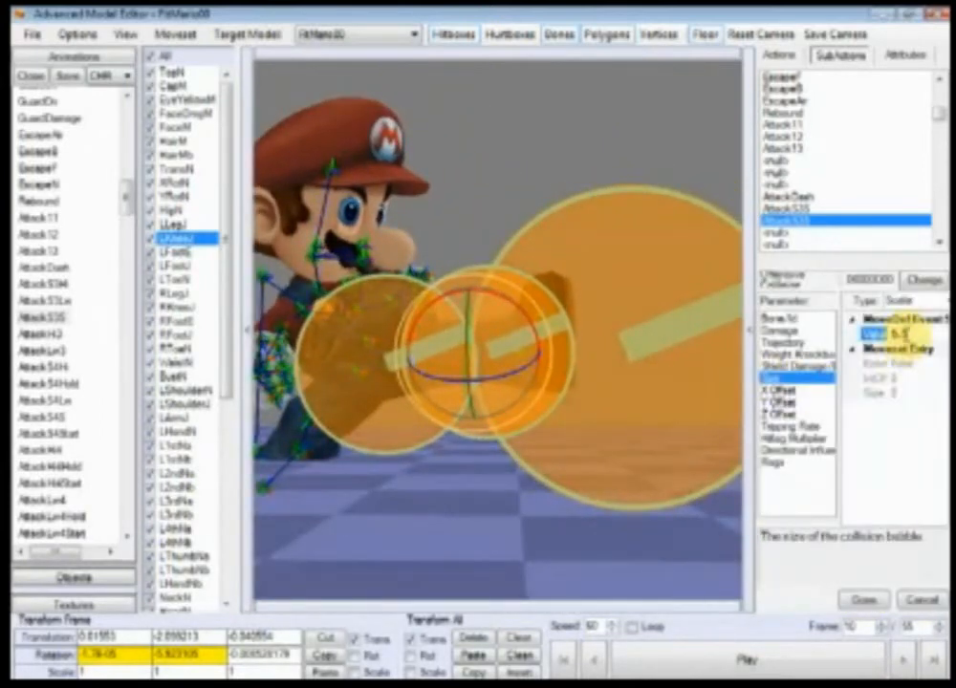
{"action": "left_click_drag", "start_coordinate": [908, 334], "coordinate": [891, 335]}
{"action": "type", "text": "3"}
{"action": "left_click", "coordinate": [864, 600]}
- Adjust the outermost collision's Y Offset so its bubble sits closer to Mario's foot
{"action": "right_click_drag", "start_coordinate": [616, 475], "coordinate": [588, 469]}
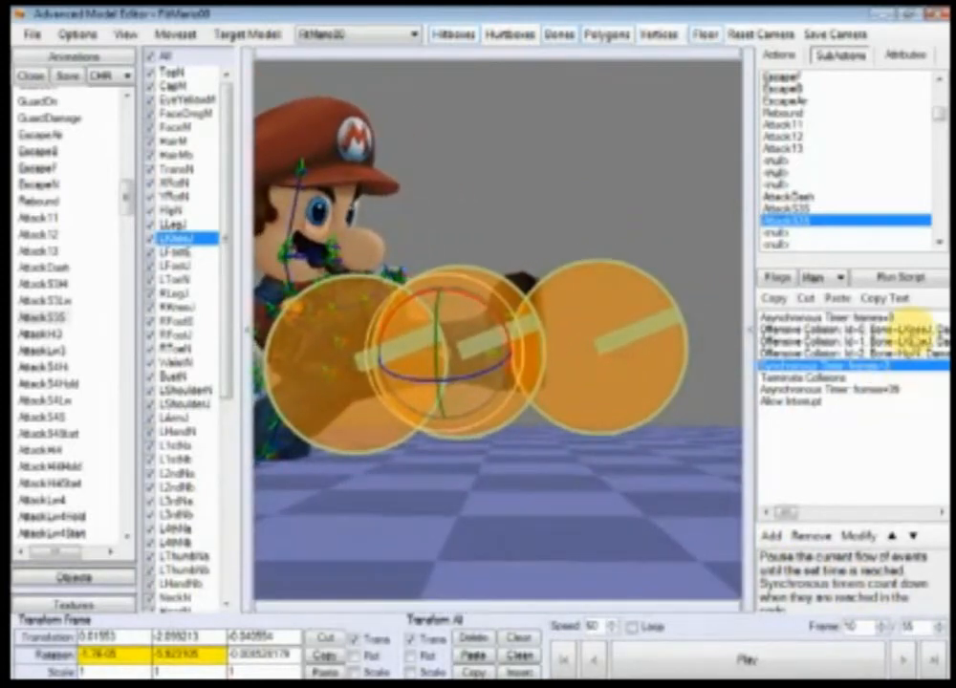
{"action": "double_click", "coordinate": [913, 335]}
{"action": "left_click", "coordinate": [786, 414]}
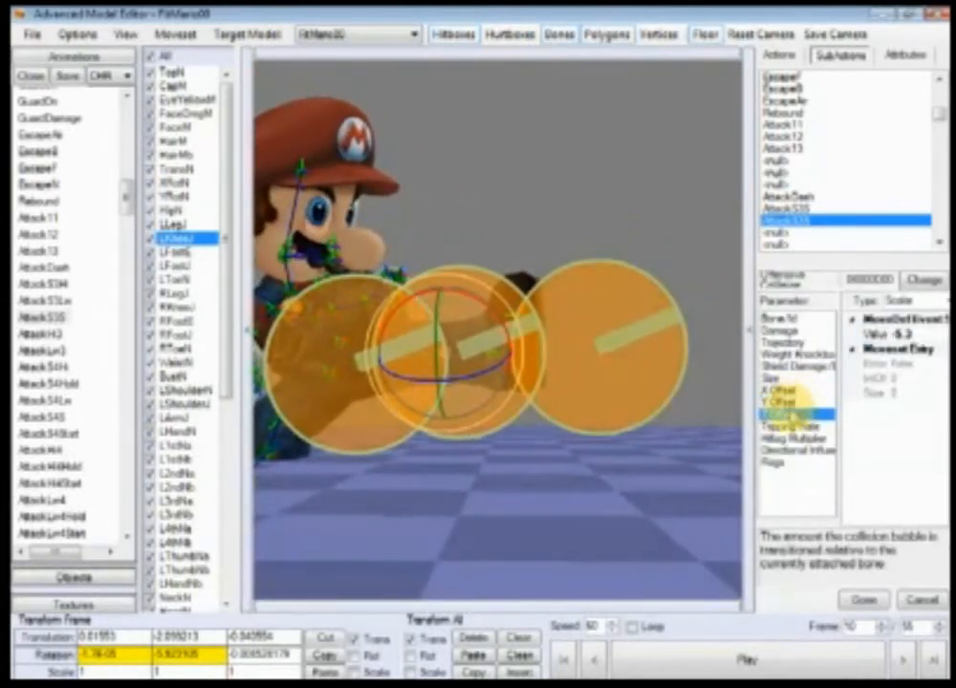
{"action": "left_click", "coordinate": [789, 402]}
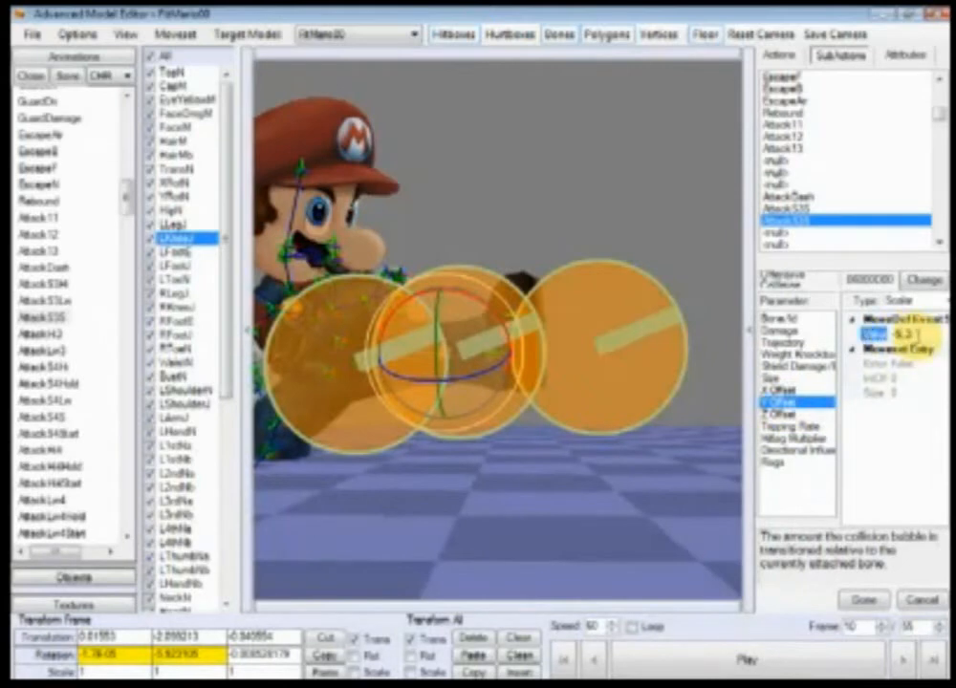
{"action": "left_click", "coordinate": [863, 599]}
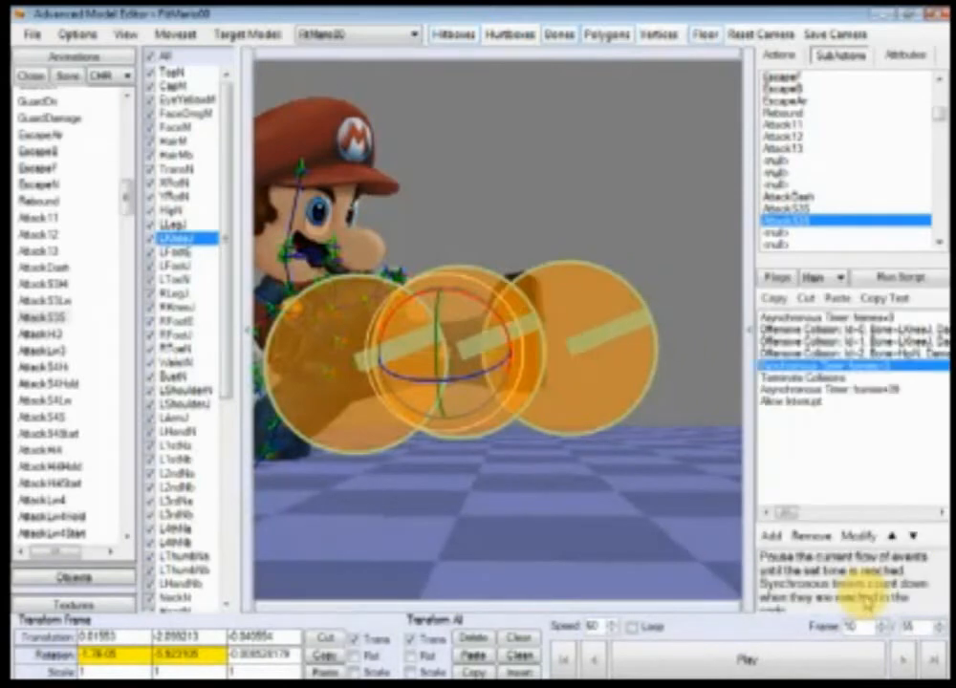
- Check the resized bubbles around Mario's leg, save the edited moveset and close it
{"action": "scroll", "coordinate": [637, 411], "scroll_direction": "up", "scroll_amount": 5}
{"action": "mouse_move", "coordinate": [684, 366]}
{"action": "right_mouse_down"}
{"action": "mouse_move", "coordinate": [637, 411]}
{"action": "mouse_move", "coordinate": [669, 378]}
{"action": "right_mouse_up"}
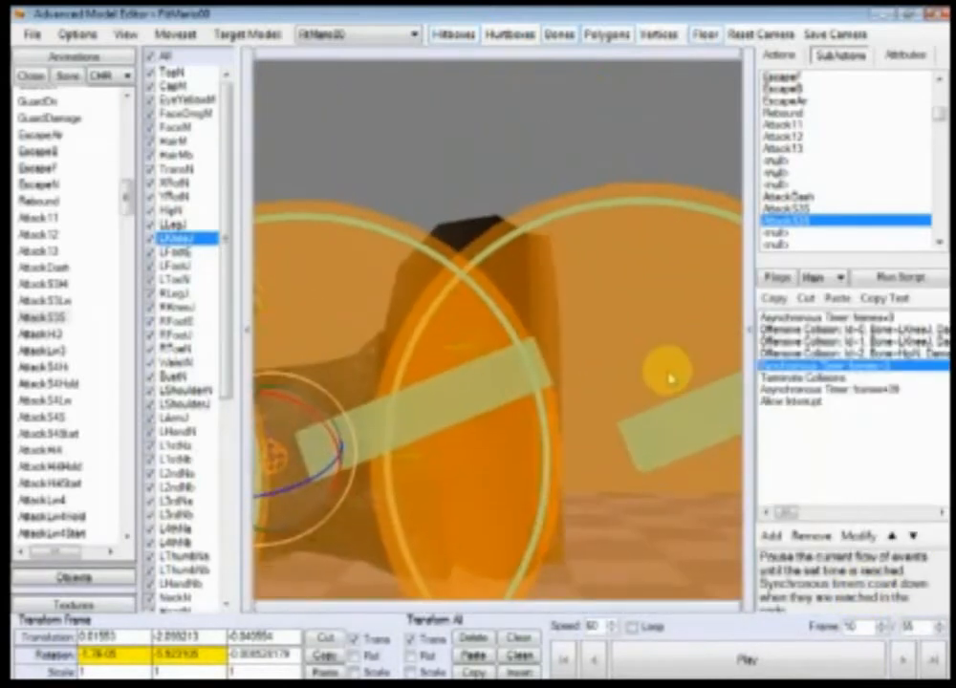
{"action": "scroll", "coordinate": [672, 406], "scroll_direction": "down", "scroll_amount": 3}
{"action": "scroll", "coordinate": [674, 417], "scroll_direction": "down", "scroll_amount": 4}
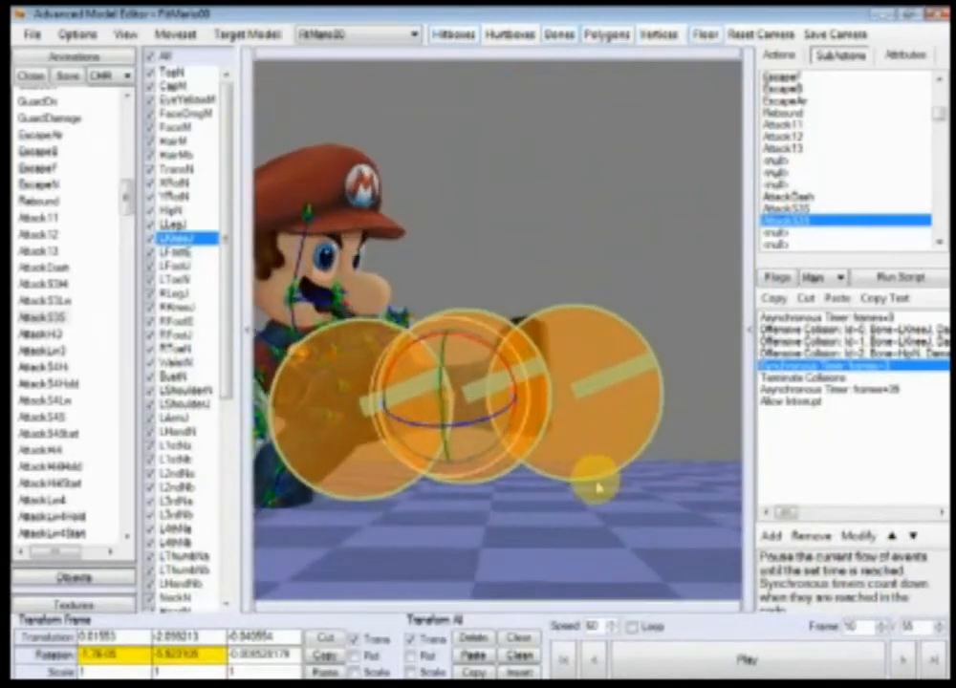
{"action": "scroll", "coordinate": [606, 484], "scroll_direction": "down", "scroll_amount": 2}
{"action": "left_click", "coordinate": [175, 34]}
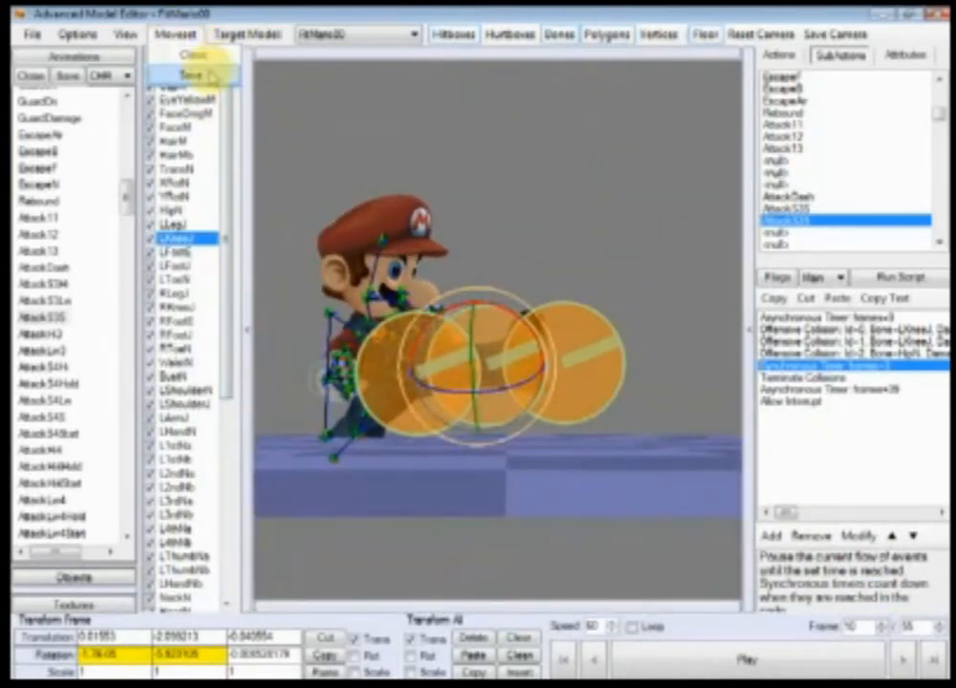
{"action": "left_click", "coordinate": [186, 58]}
{"action": "left_click", "coordinate": [178, 39]}
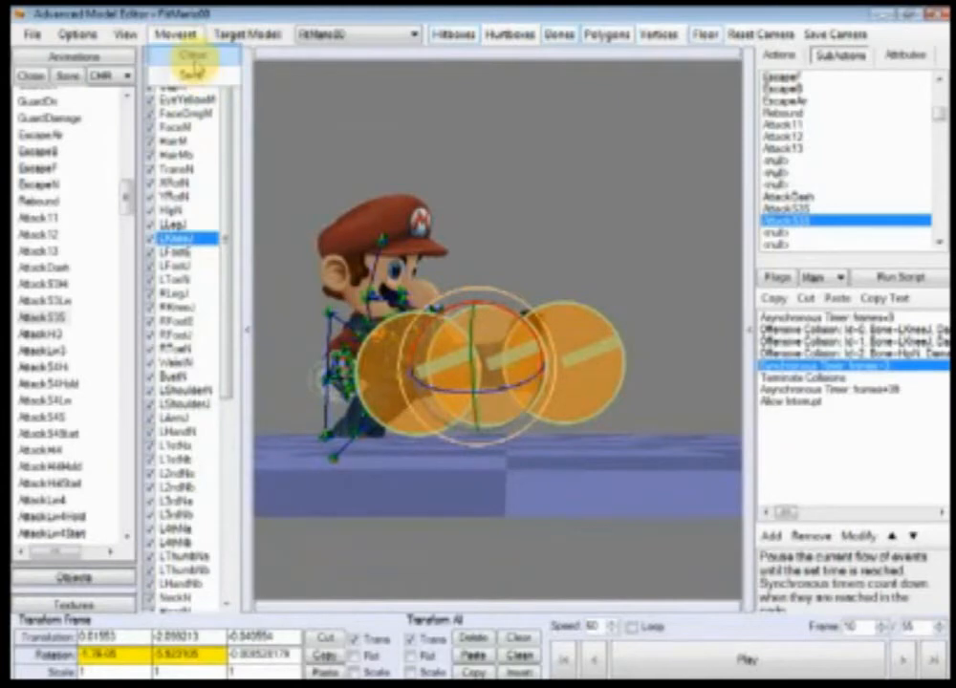
{"action": "left_click", "coordinate": [191, 56]}
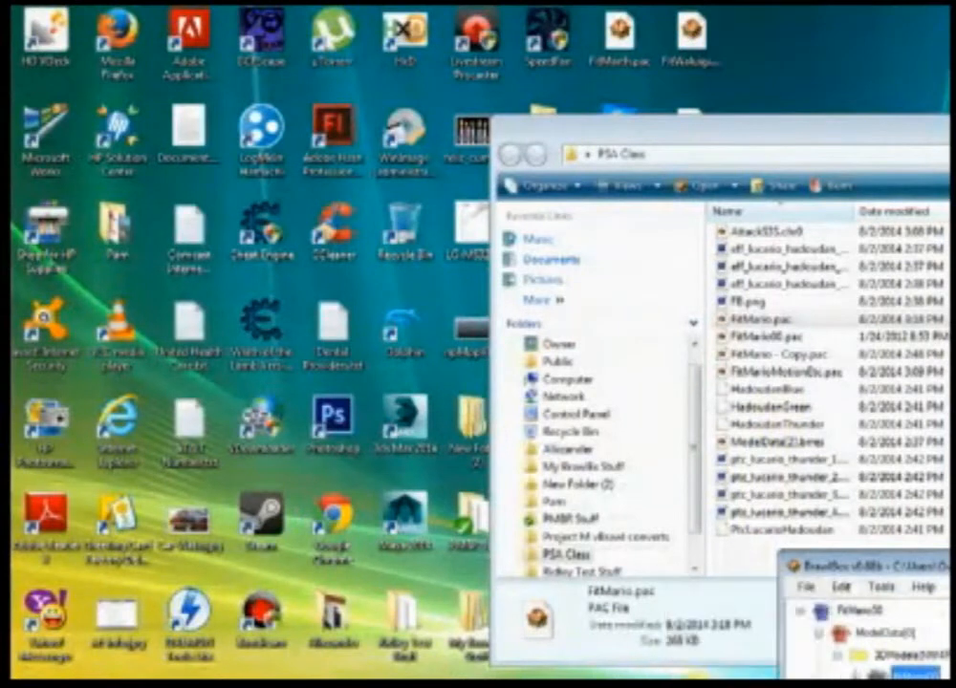
- Clear the BrawlBox and PSA Class folder windows off the desktop and launch WinImage
{"action": "left_click", "coordinate": [778, 661]}
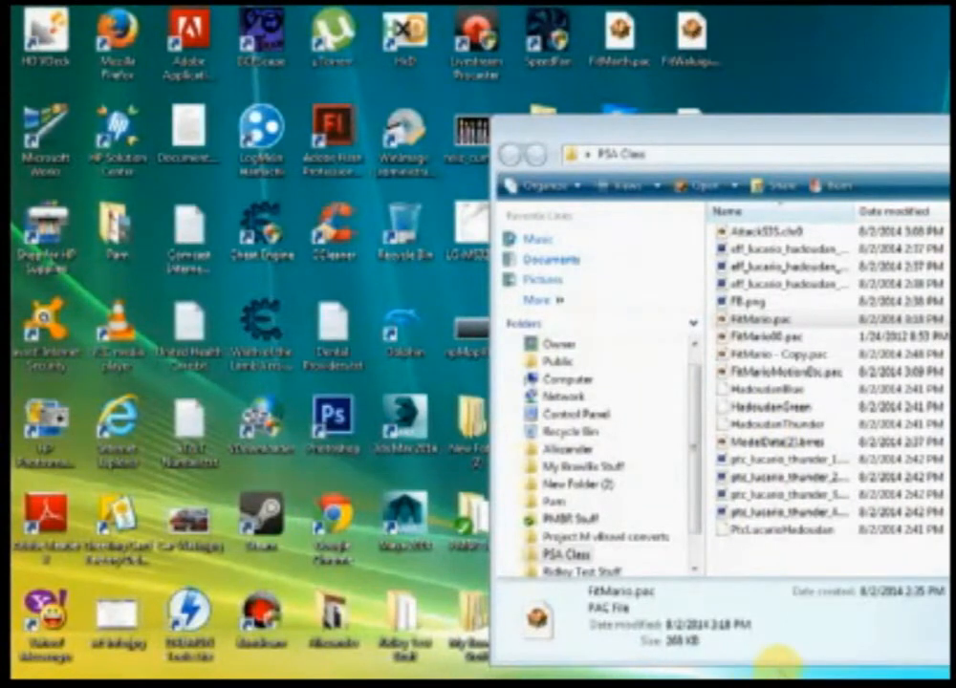
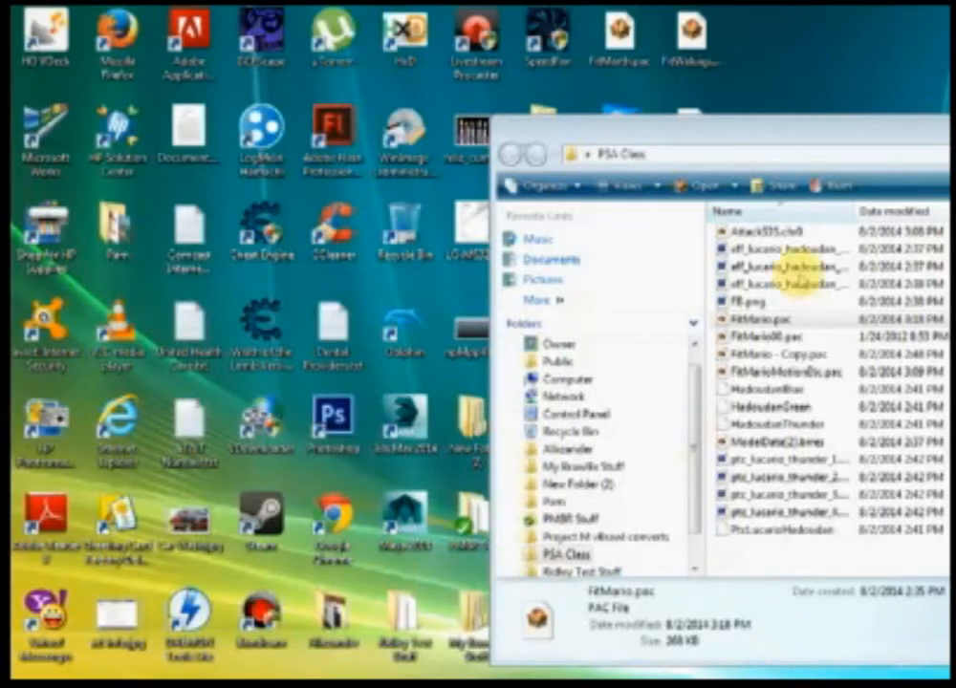
{"action": "left_click_drag", "start_coordinate": [884, 135], "coordinate": [561, 140]}
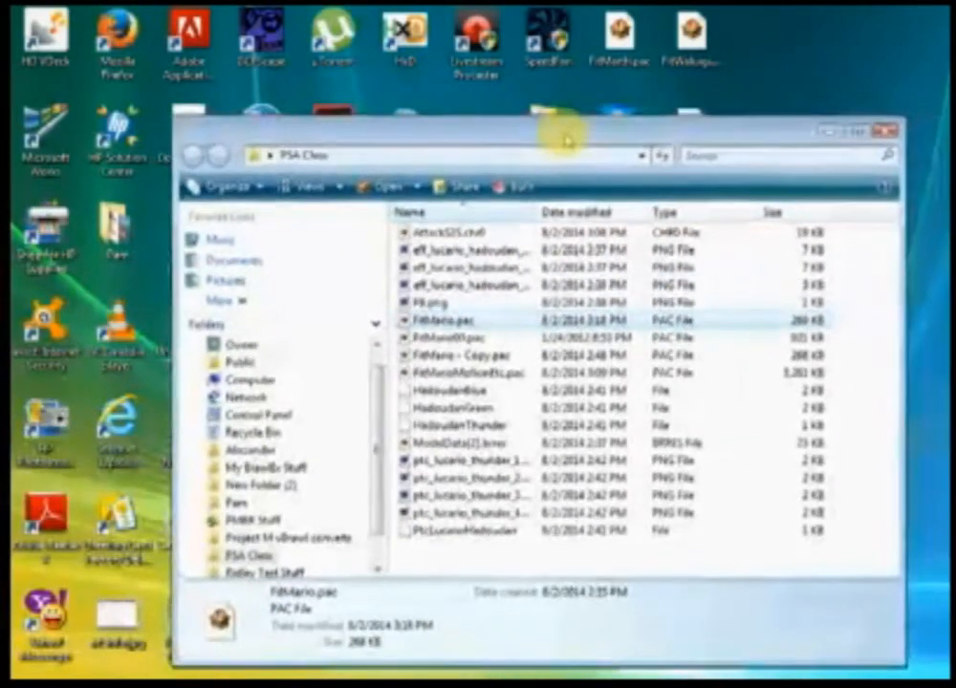
{"action": "left_click", "coordinate": [824, 132]}
{"action": "double_click", "coordinate": [416, 135]}
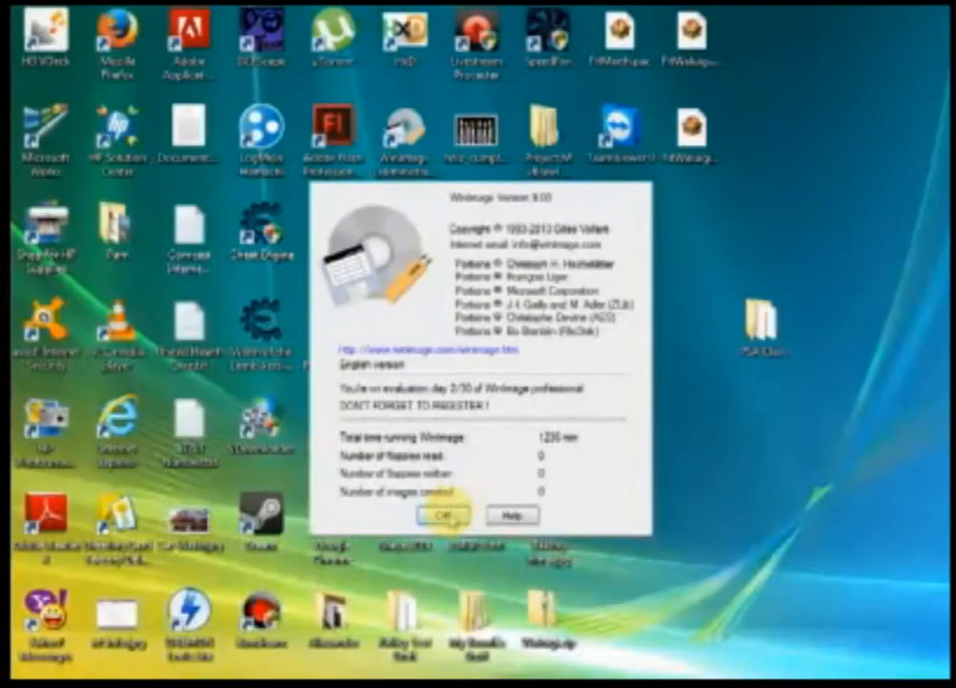
- Dismiss the WinImage evaluation notice and browse for an image in the Dolphin Emulator folder under Documents
{"action": "left_click", "coordinate": [442, 514]}
{"action": "left_click", "coordinate": [53, 60]}
{"action": "left_click", "coordinate": [78, 98]}
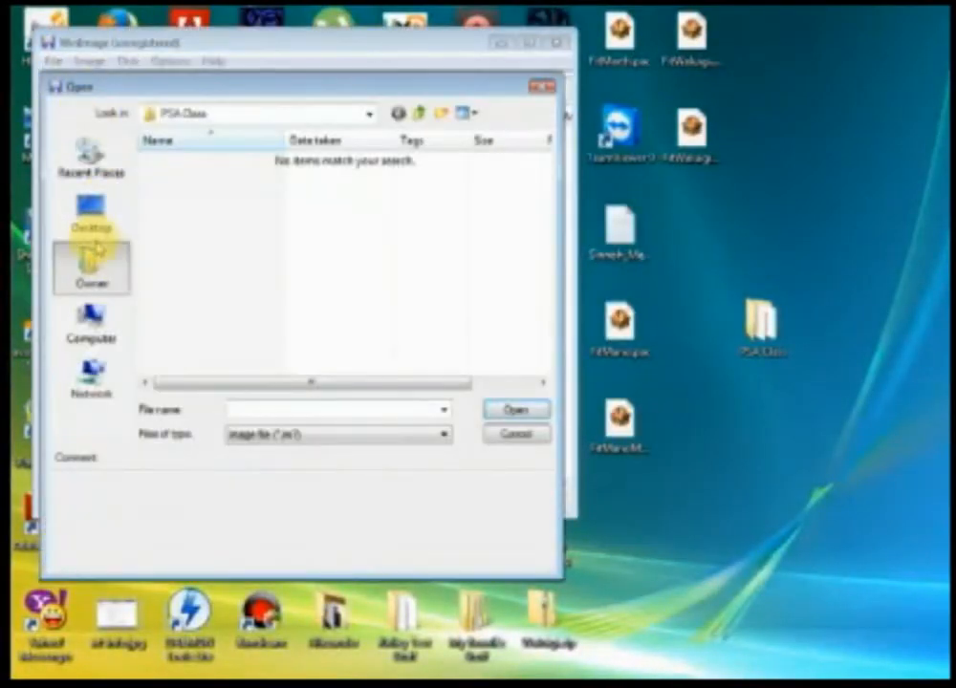
{"action": "left_click", "coordinate": [89, 256]}
{"action": "left_click", "coordinate": [486, 115]}
{"action": "left_click", "coordinate": [502, 237]}
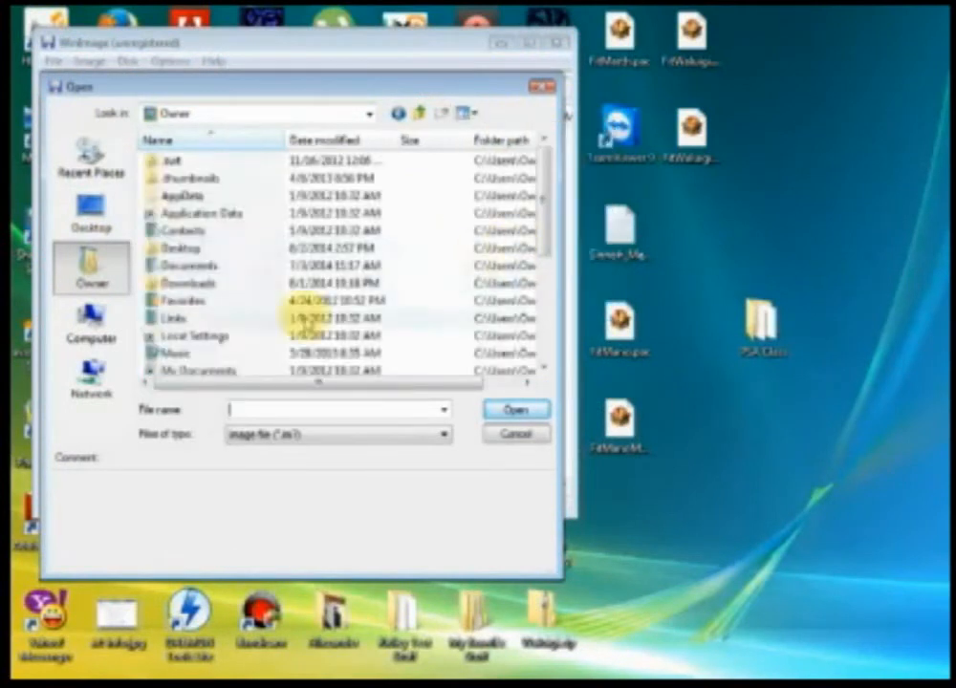
{"action": "double_click", "coordinate": [197, 271]}
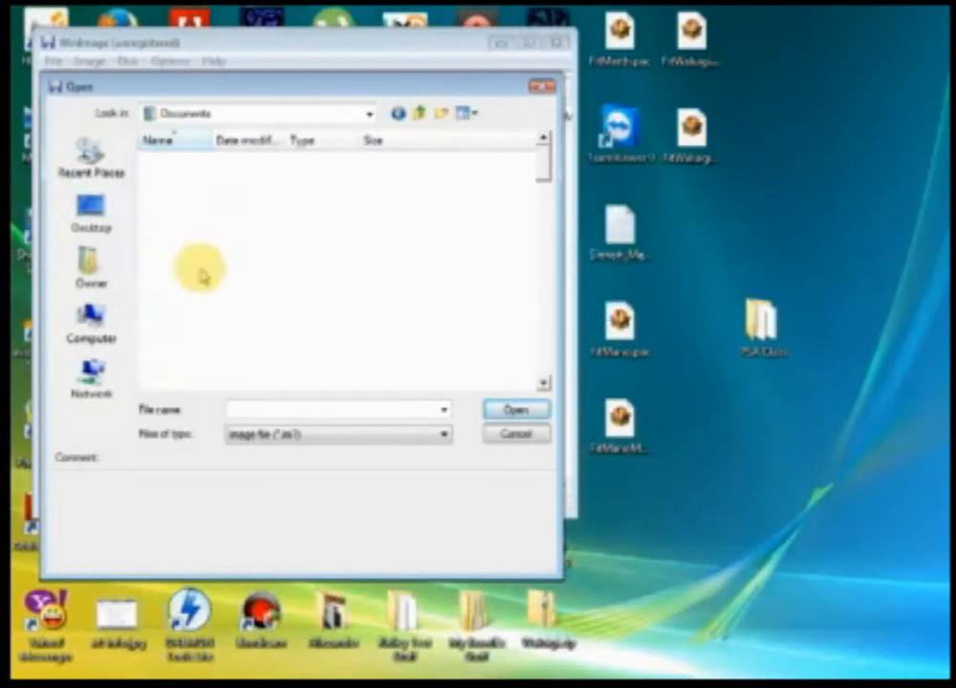
{"action": "left_click", "coordinate": [464, 114]}
{"action": "left_click", "coordinate": [507, 234]}
{"action": "double_click", "coordinate": [201, 283]}
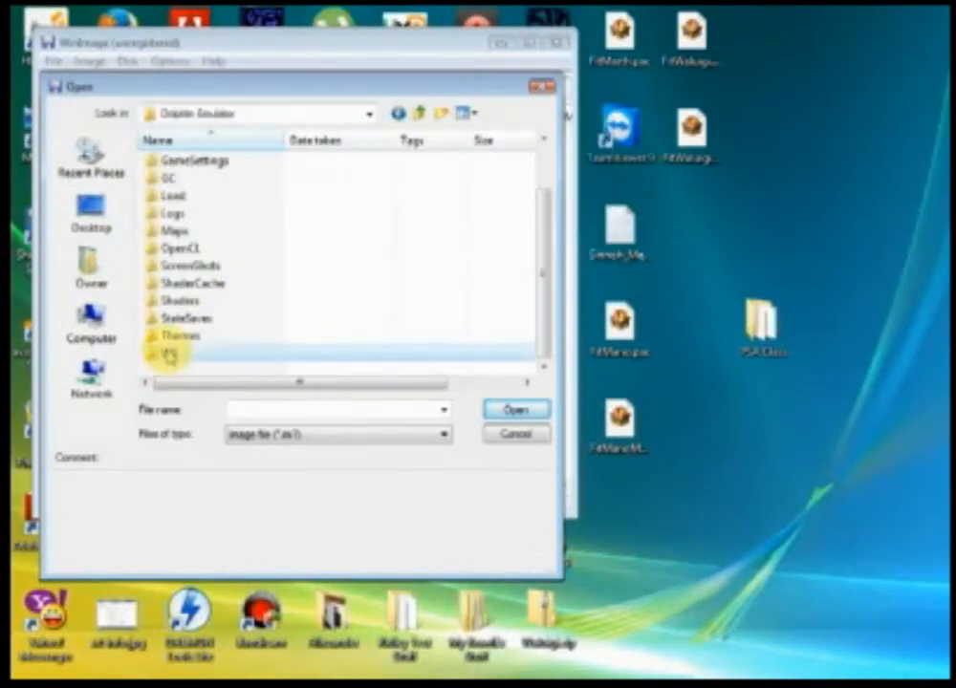
- List all file types in the Wii folder and open the sd.raw image
{"action": "double_click", "coordinate": [172, 354]}
{"action": "left_click", "coordinate": [273, 433]}
{"action": "left_click", "coordinate": [270, 570]}
{"action": "double_click", "coordinate": [203, 334]}
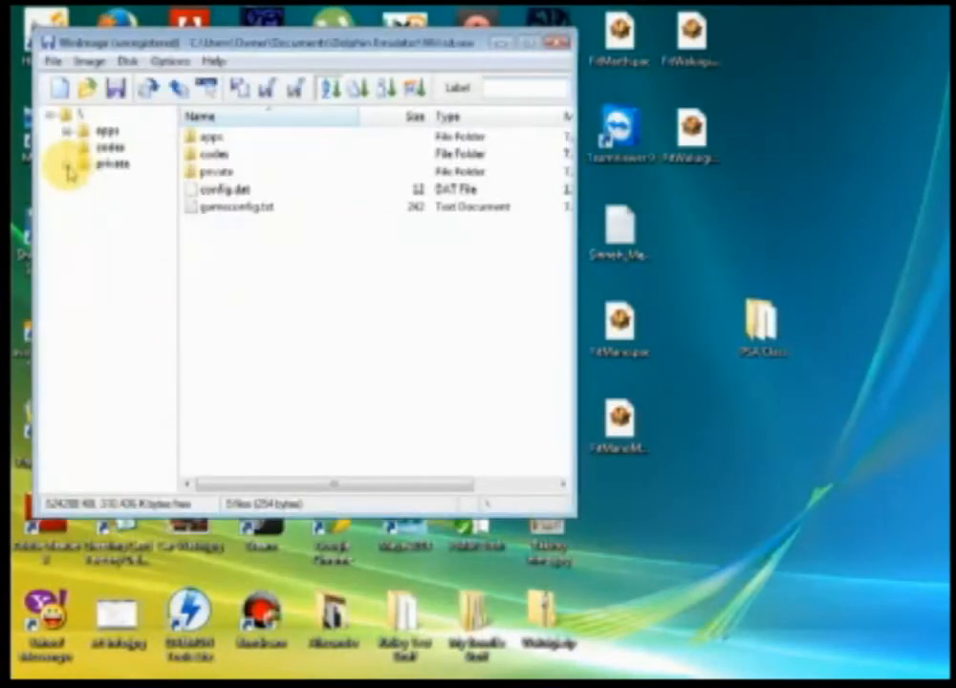
- Expand the image's folder tree through private, wii, app, rsbe, pf and fighter, and open the mario folder
{"action": "left_click", "coordinate": [67, 164]}
{"action": "left_click", "coordinate": [84, 179]}
{"action": "left_click", "coordinate": [101, 197]}
{"action": "left_click", "coordinate": [118, 216]}
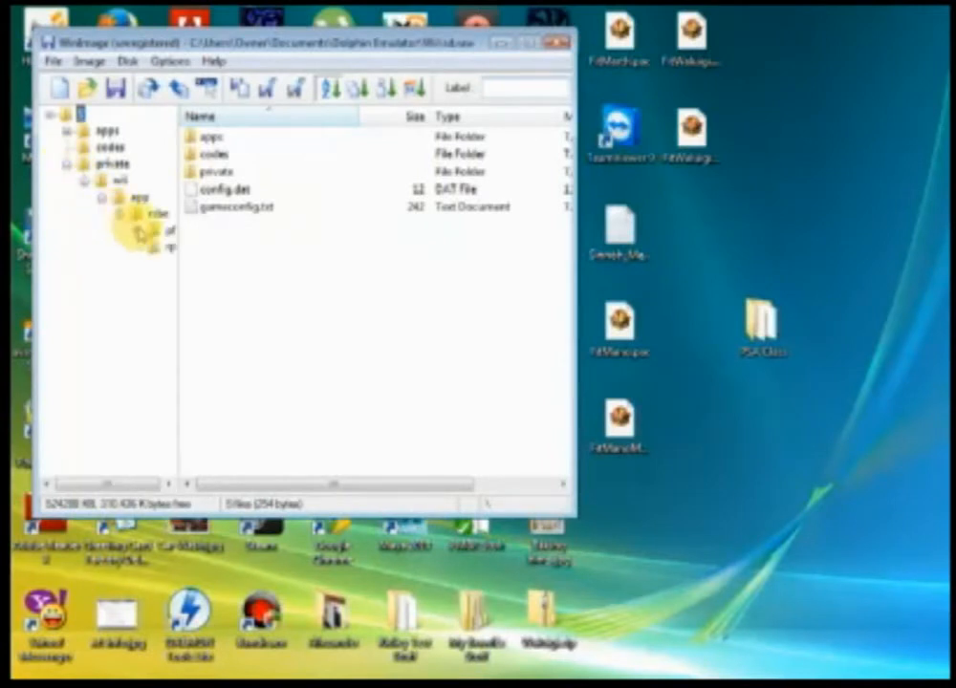
{"action": "left_click", "coordinate": [135, 231]}
{"action": "left_click", "coordinate": [153, 264]}
{"action": "left_click_drag", "start_coordinate": [93, 484], "coordinate": [161, 453]}
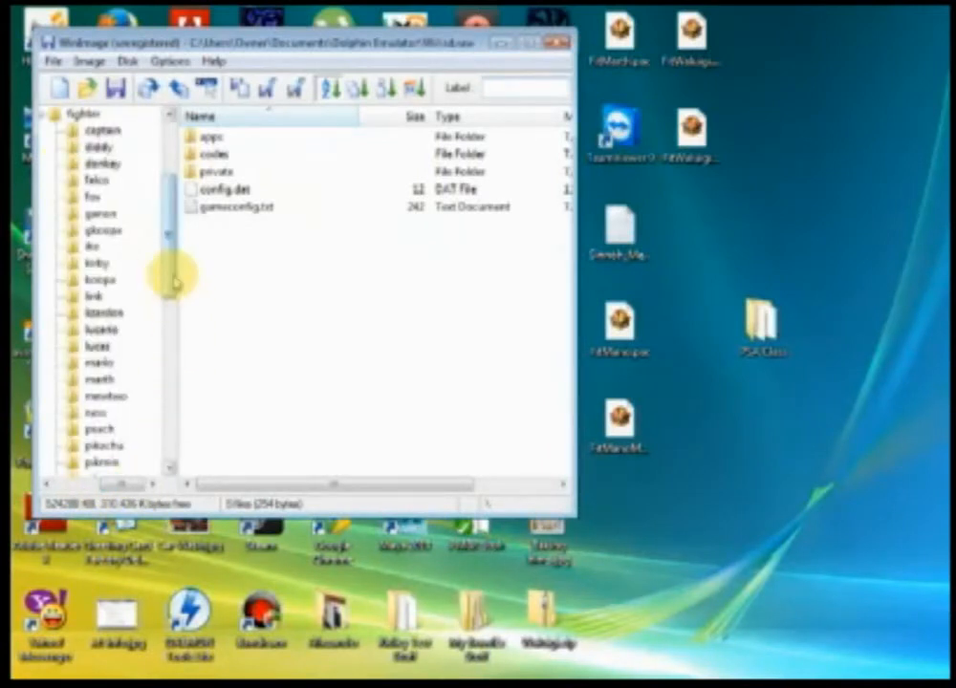
{"action": "left_click", "coordinate": [99, 363]}
- Delete the old FitMario.pac from the image's mario folder and confirm the deletion
{"action": "left_click", "coordinate": [229, 154]}
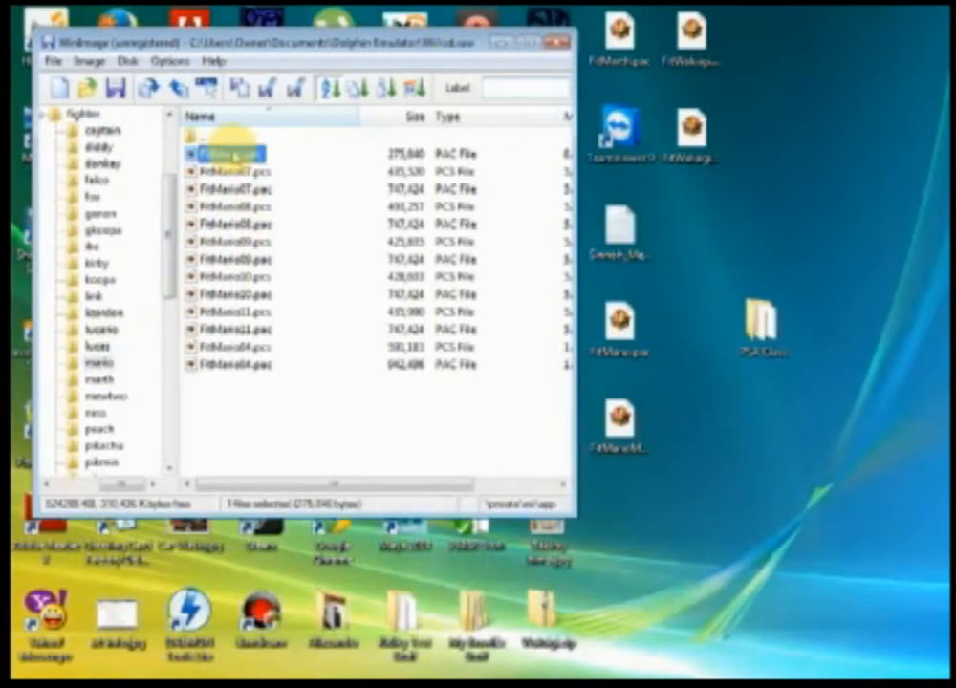
{"action": "right_click", "coordinate": [243, 155]}
{"action": "left_click", "coordinate": [287, 179]}
{"action": "left_click", "coordinate": [525, 412]}
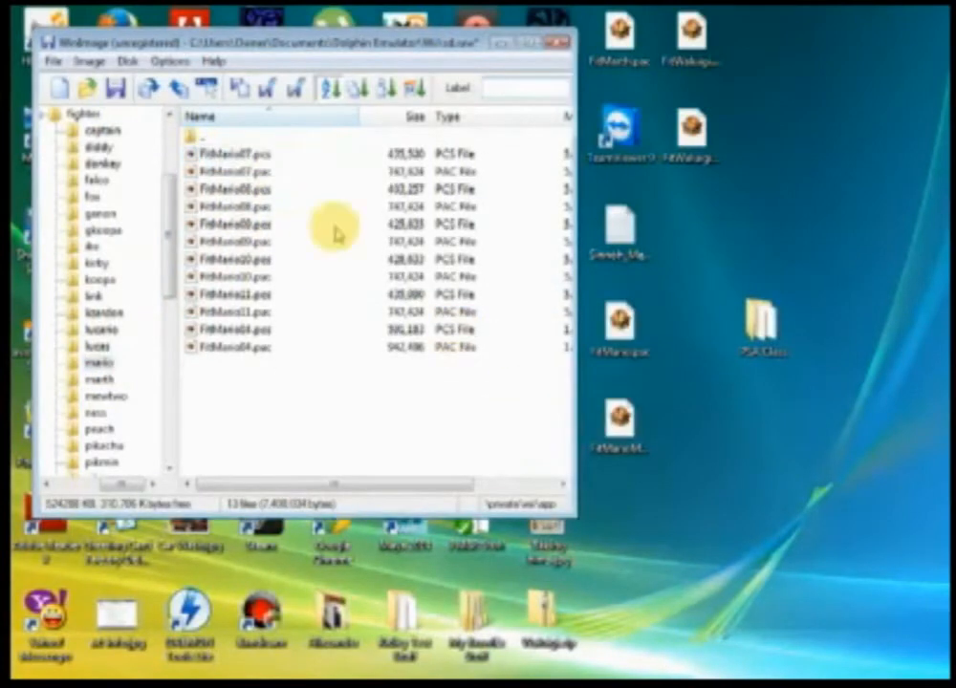
- Start injecting files into the mario folder and browse to the PSA Class folder on the Desktop
{"action": "left_click", "coordinate": [88, 60]}
{"action": "left_click", "coordinate": [96, 93]}
{"action": "left_click", "coordinate": [312, 287]}
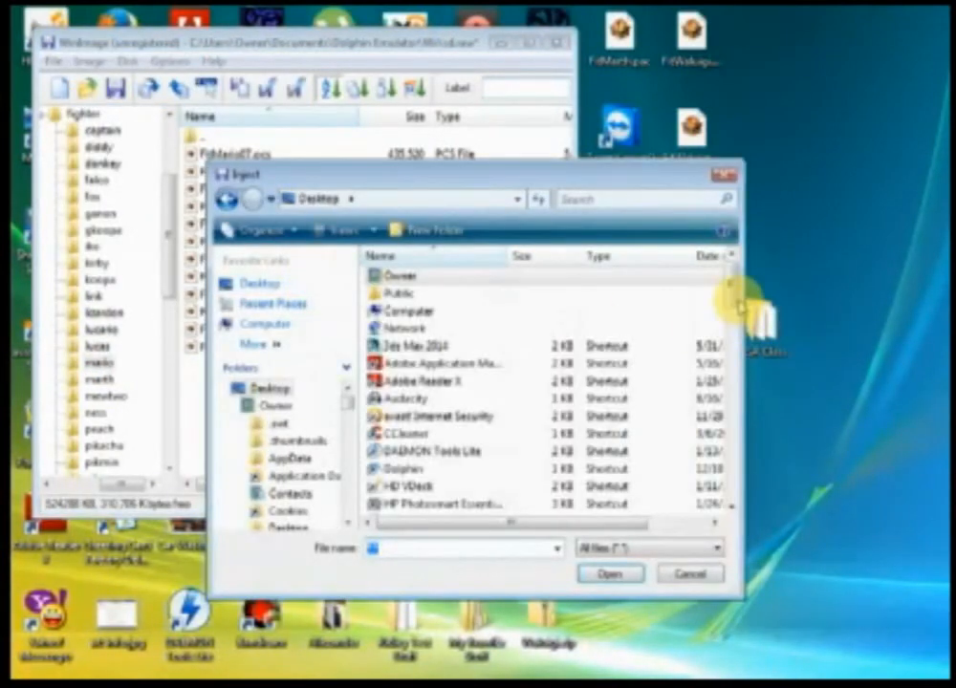
{"action": "left_click_drag", "start_coordinate": [733, 293], "coordinate": [732, 372]}
{"action": "double_click", "coordinate": [446, 422]}
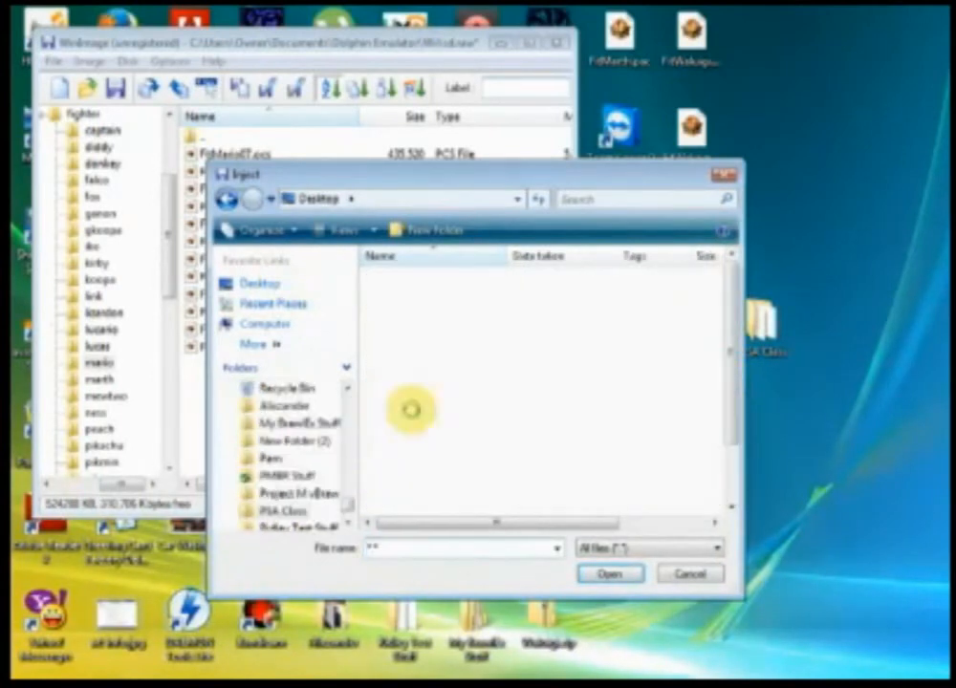
- Inject FitMario.pac and FitMarioMotionEtc.pac into the mario folder, then save sd.raw and close WinImage
{"action": "left_click", "coordinate": [435, 364]}
{"action": "left_click", "coordinate": [448, 416], "text": "ctrl"}
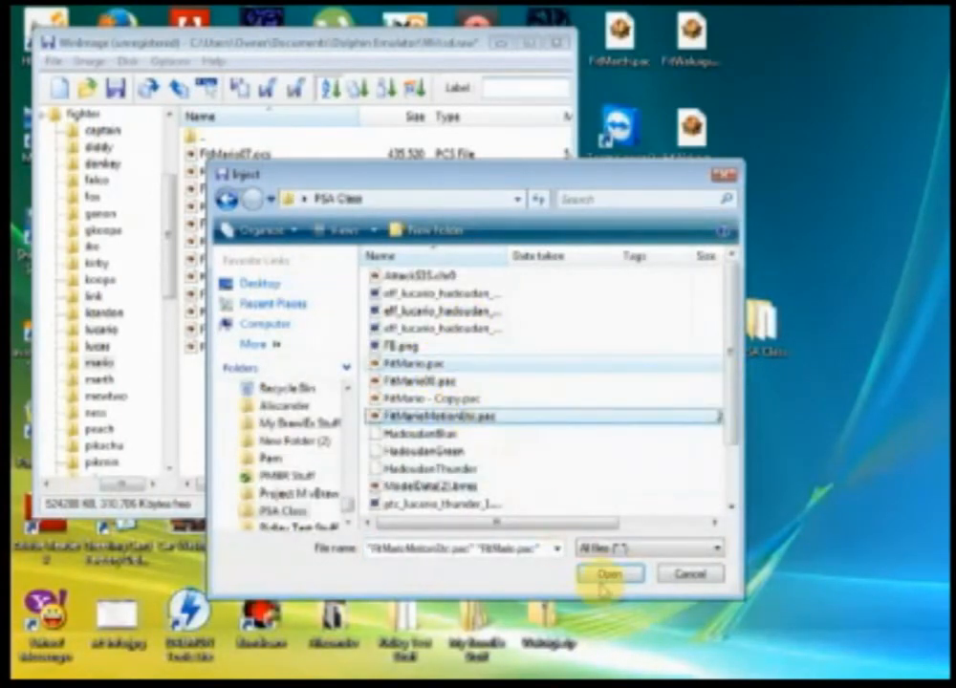
{"action": "left_click", "coordinate": [609, 574]}
{"action": "left_click", "coordinate": [540, 416]}
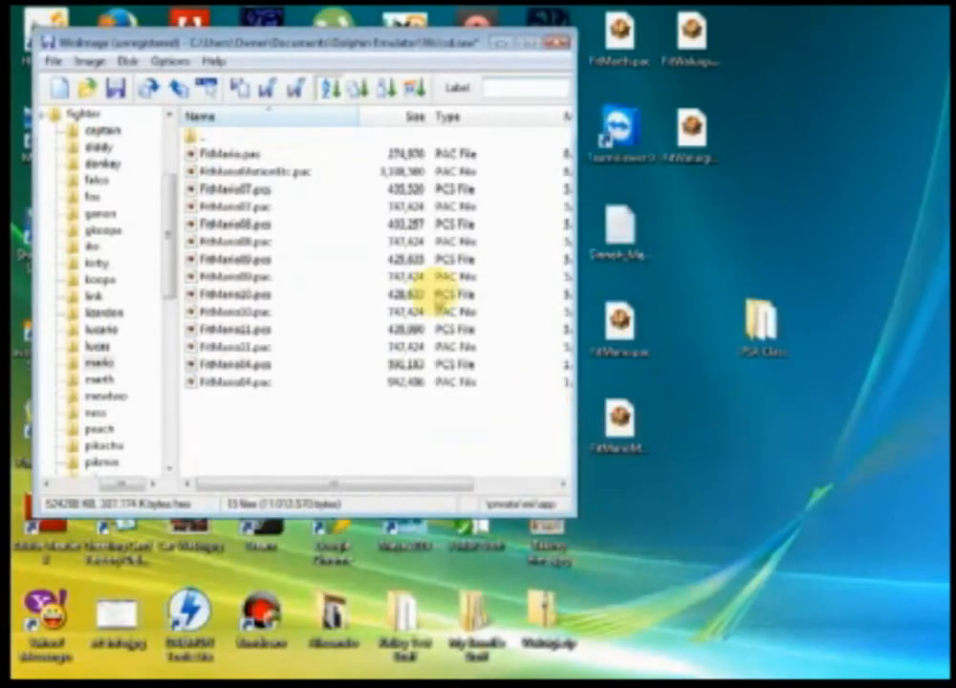
{"action": "left_click", "coordinate": [116, 88]}
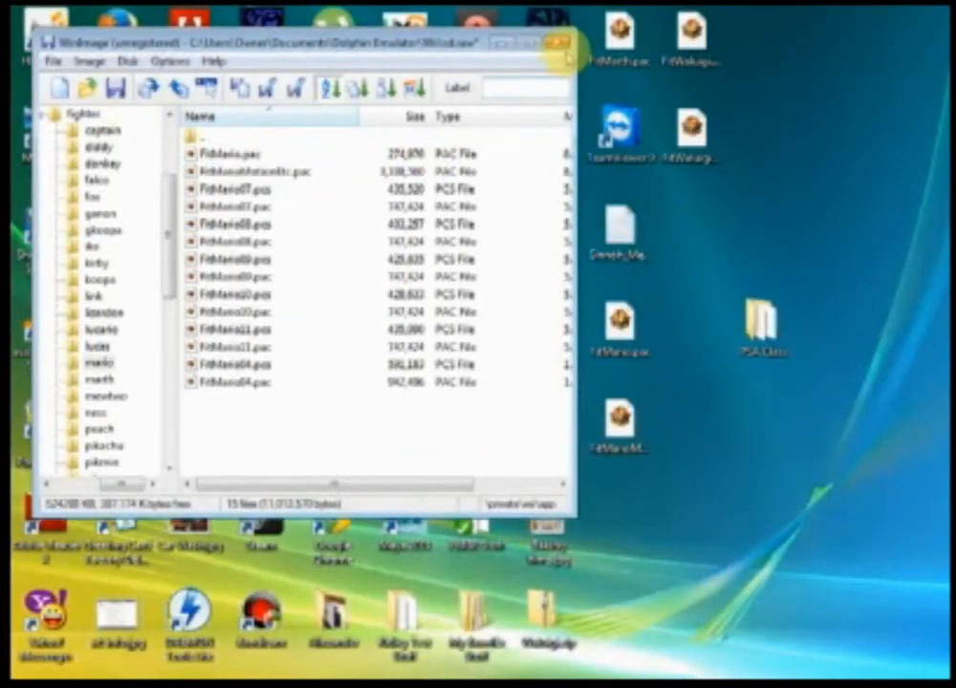
{"action": "left_click", "coordinate": [559, 47]}
- Launch Dolphin from the desktop and boot the Gecko v1.9 loader
{"action": "double_click", "coordinate": [419, 302]}
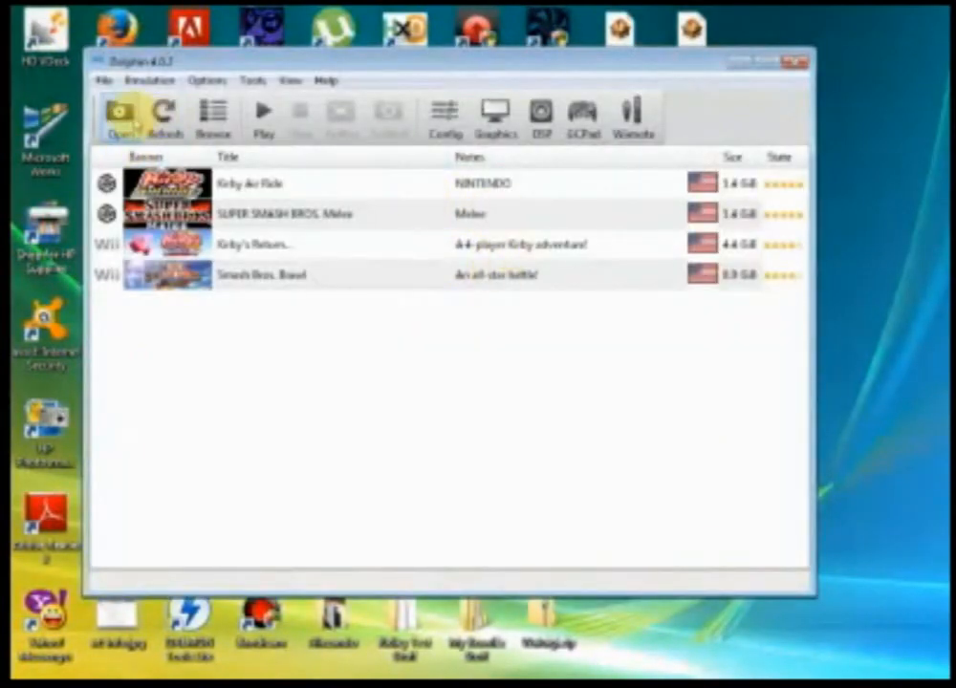
{"action": "left_click", "coordinate": [120, 111]}
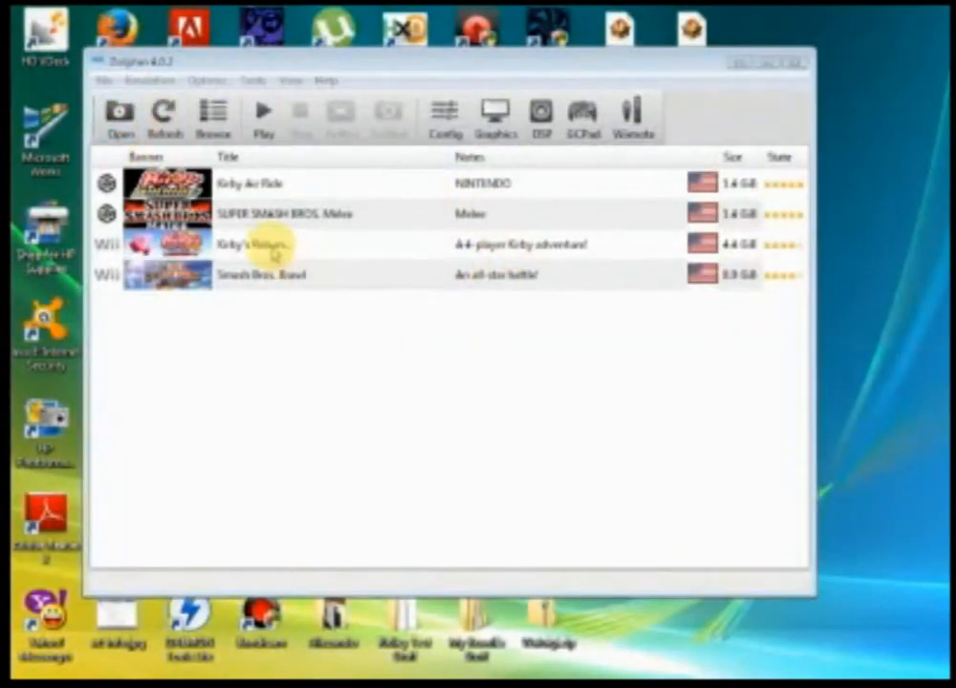
{"action": "double_click", "coordinate": [287, 208]}
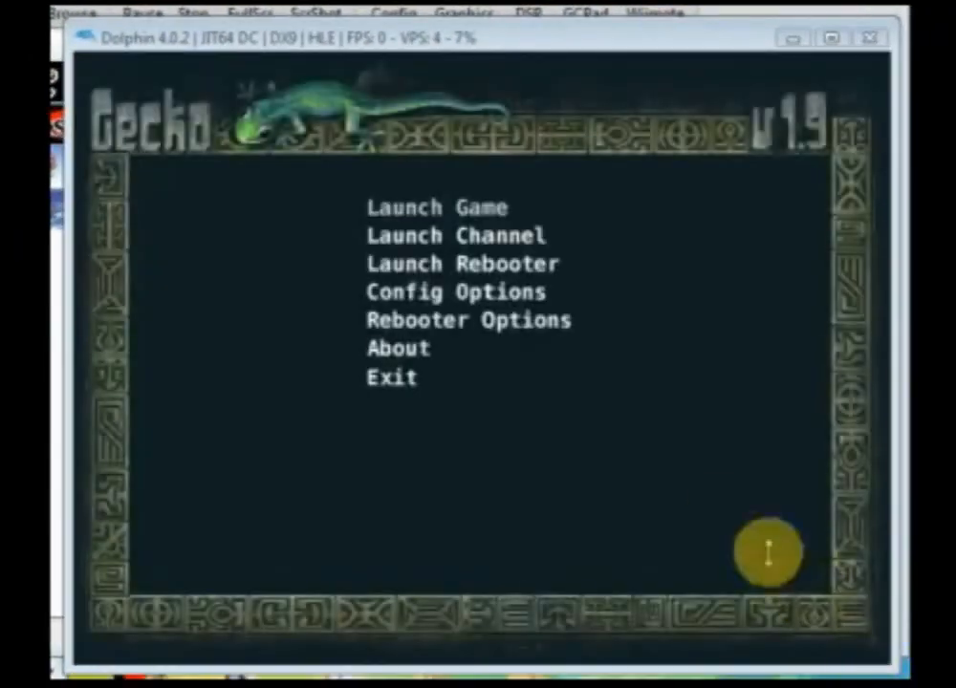
{"action": "left_click", "coordinate": [694, 457]}
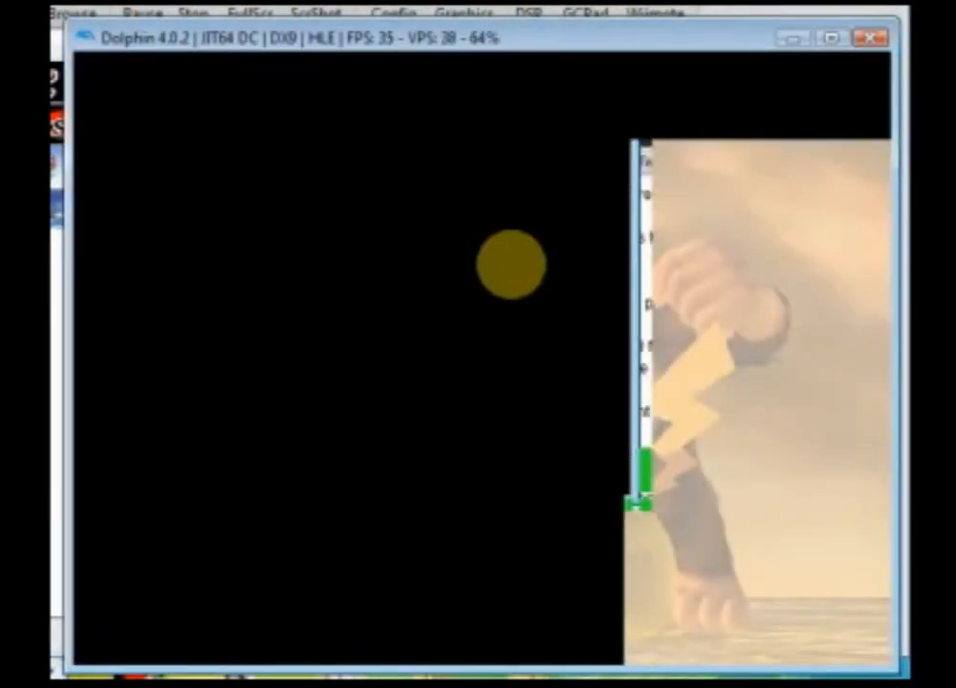
- Enter the game's Solo mode and choose Training
{"action": "key", "text": "Right"}
{"action": "key", "text": "x"}
{"action": "key", "text": "Down"}
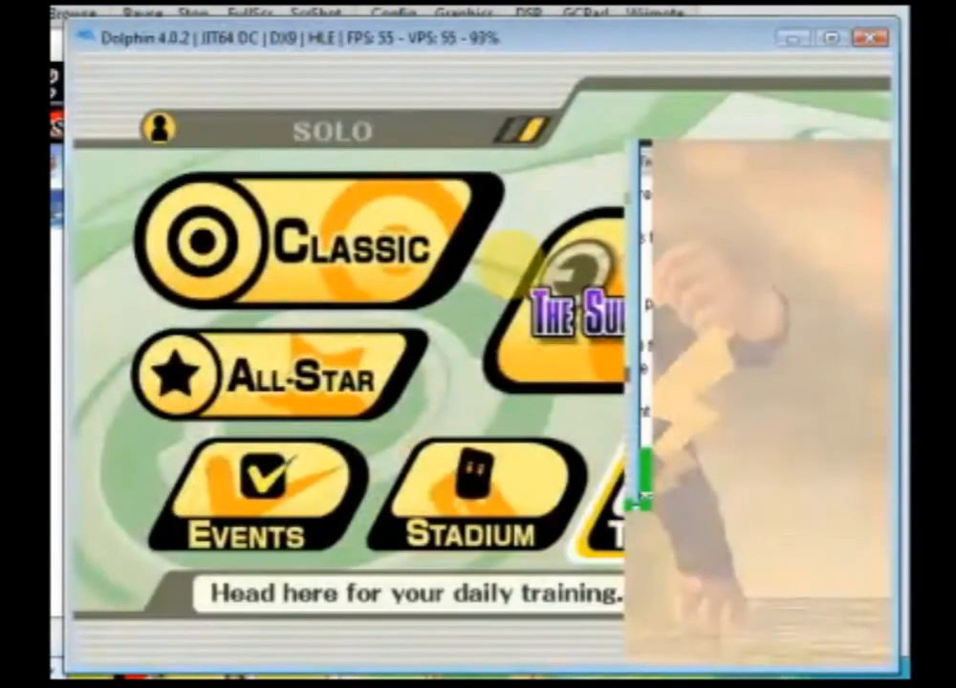
{"action": "key", "text": "x"}
- Choose Mario as Player 1 and select a stage to start the training match
{"action": "key", "text": "Up"}
{"action": "key", "text": "Left"}
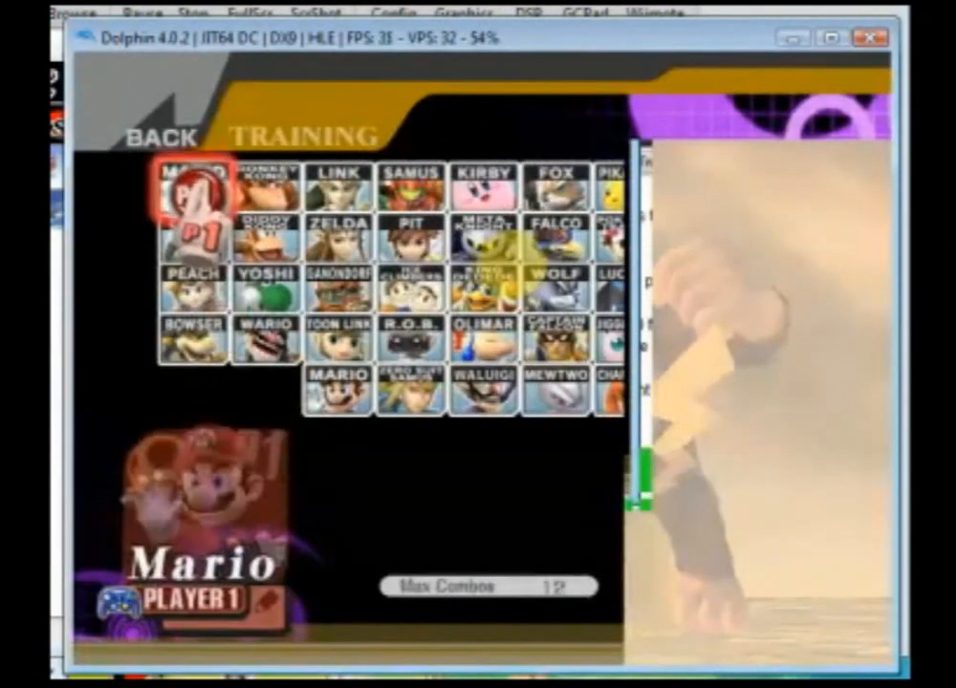
{"action": "key", "text": "x"}
{"action": "key", "text": "Return"}
{"action": "key", "text": "c"}
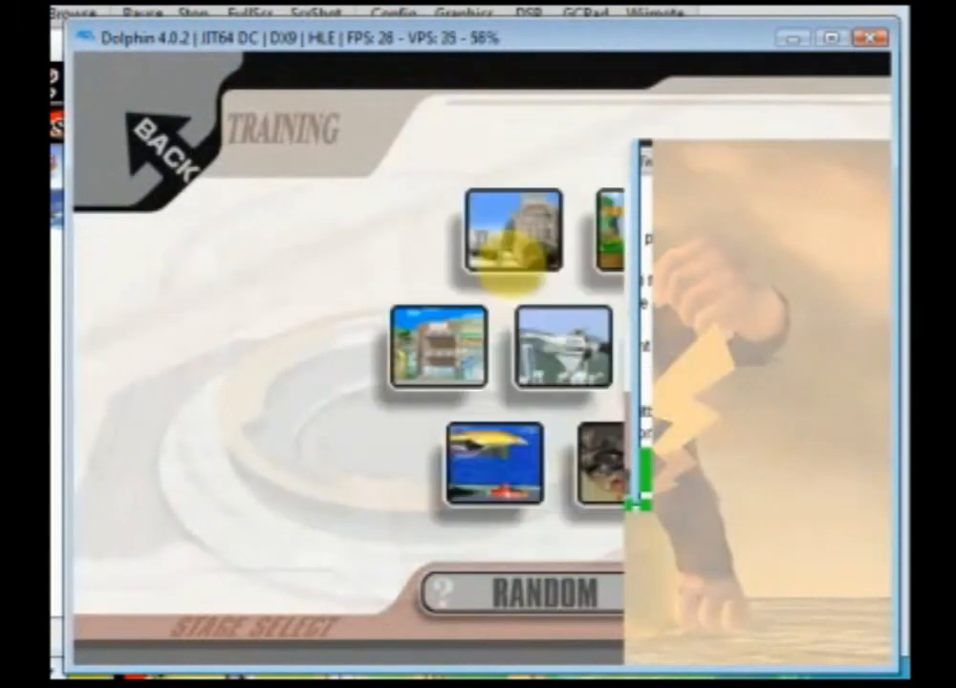
{"action": "key", "text": "c"}
{"action": "key", "text": "Up"}
{"action": "key", "text": "Up"}
{"action": "key", "text": "x"}
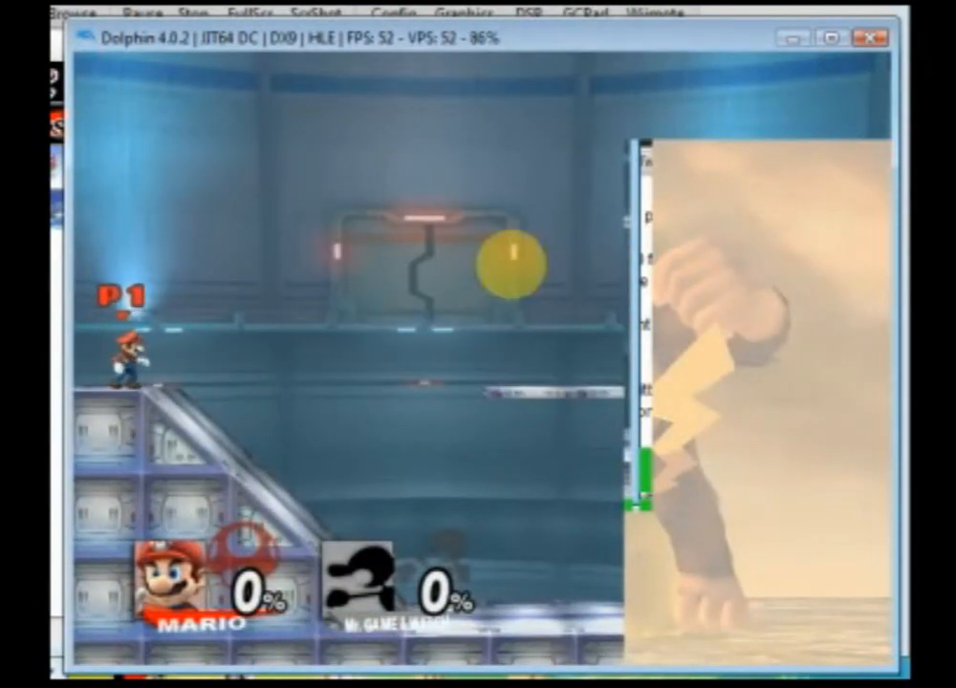
- Run Mario down the slope and jump onto the platform near Mr. Game & Watch
{"action": "key", "text": "Right"}
{"action": "key", "text": "Left"}
{"action": "key", "text": "Right"}
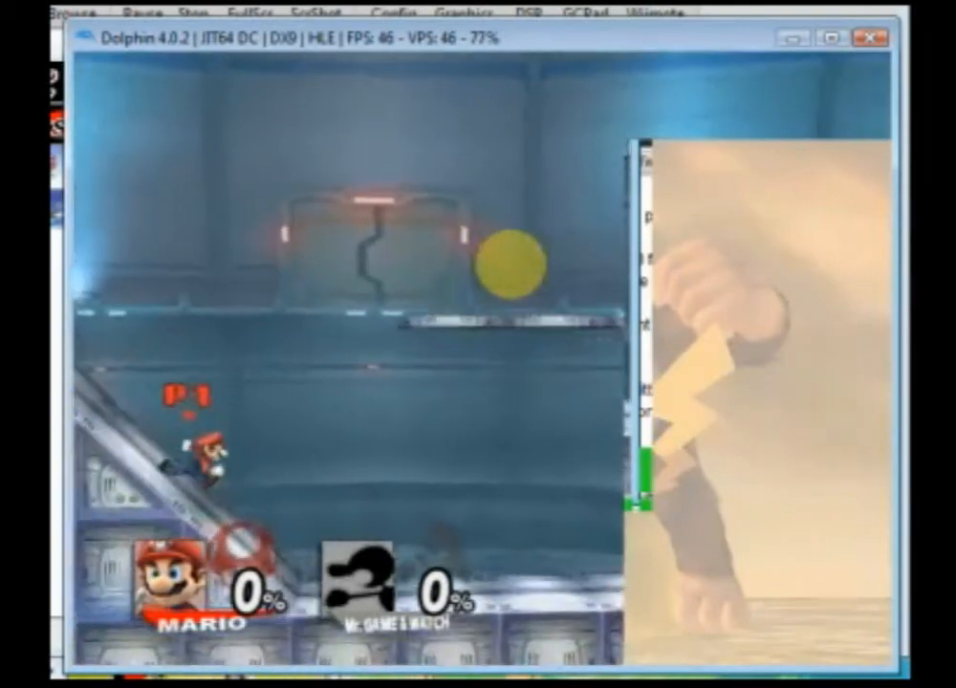
{"action": "key", "text": "Up"}
{"action": "key", "text": "Up"}
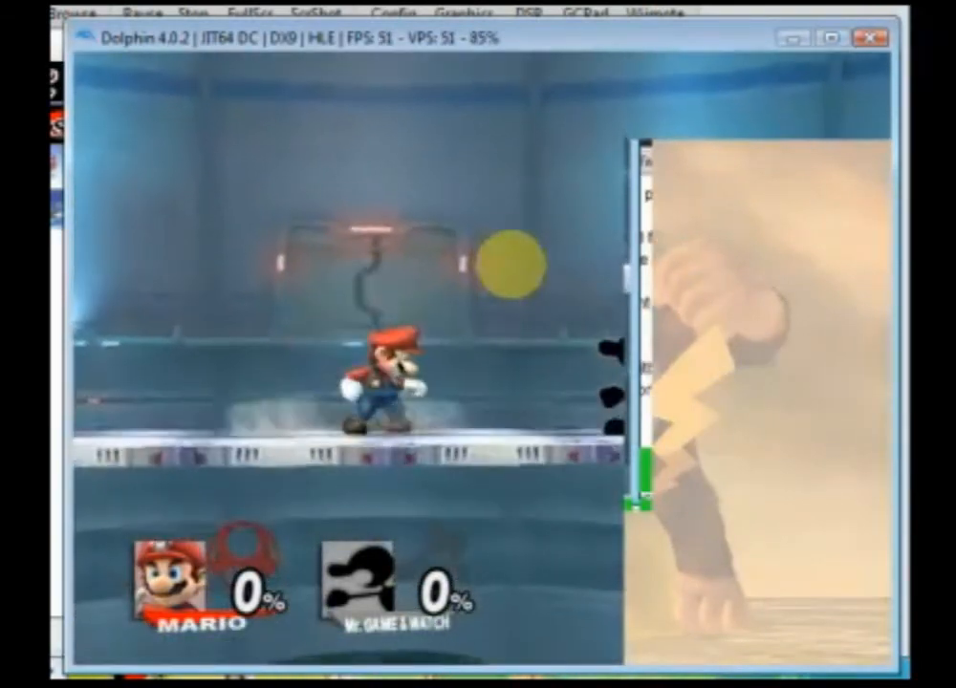
- Test Mario's forward kick and crouching attacks on the platform without hitting the opponent
{"action": "key", "text": "Left"}
{"action": "key", "text": "Right"}
{"action": "key", "text": "x"}
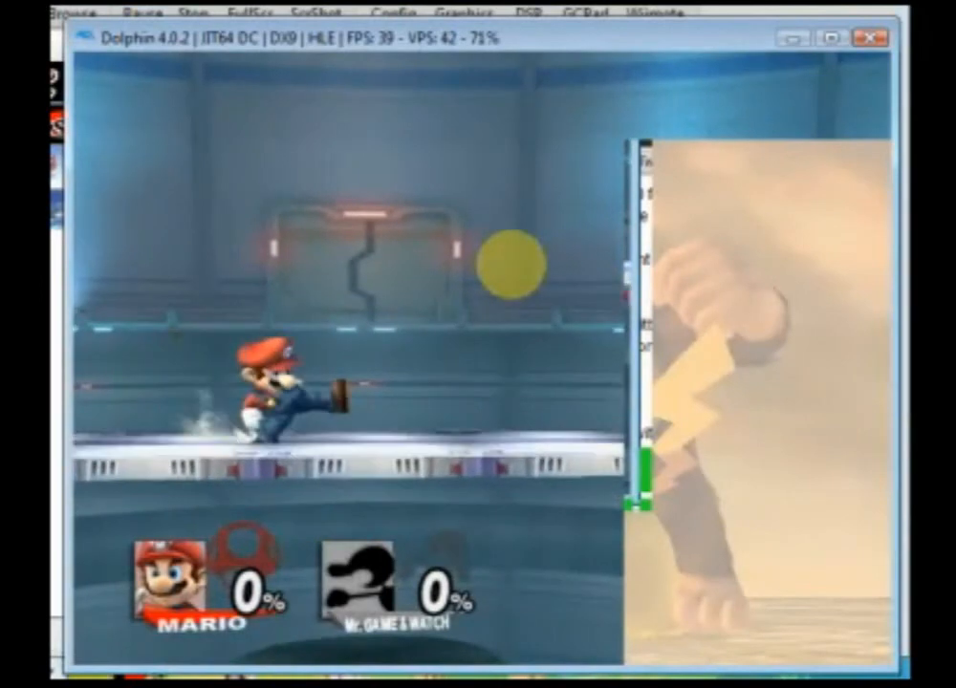
{"action": "key", "text": "Down"}
{"action": "key", "text": "x"}
{"action": "key", "text": "Down"}
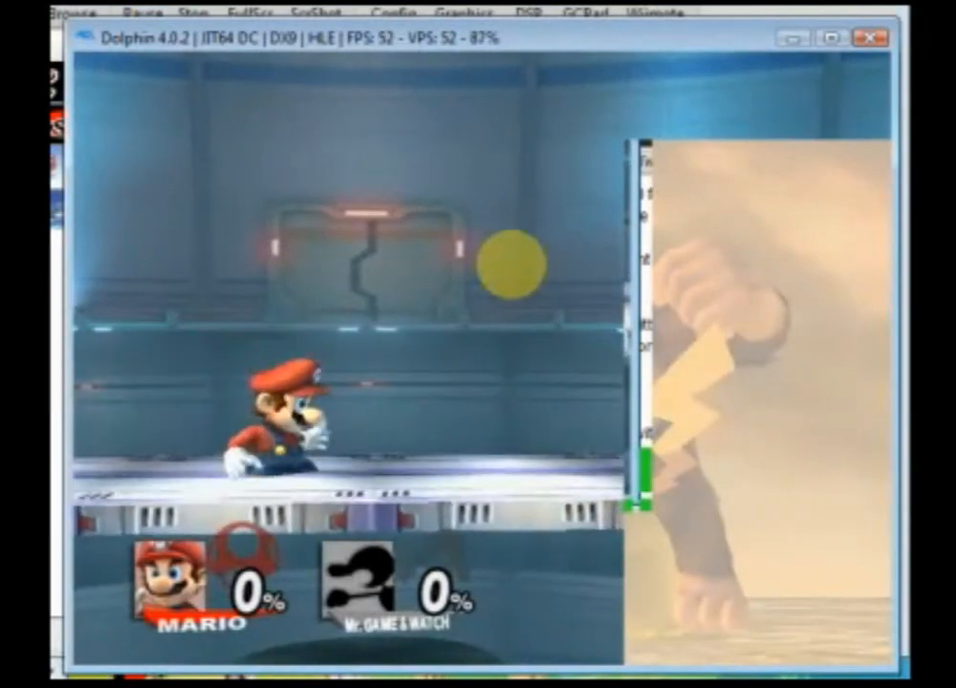
{"action": "key", "text": "x"}
{"action": "key", "text": "Down"}
{"action": "key", "text": "Right"}
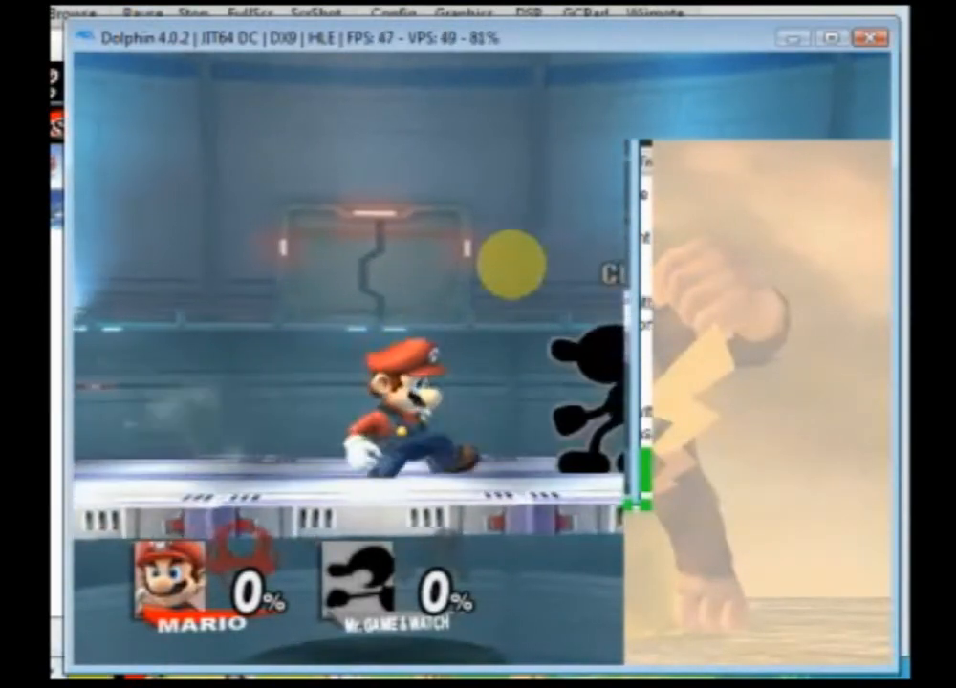
- Attack Mr. Game & Watch repeatedly with Mario, kicking in both directions, to test the ported move's hitboxes
{"action": "key", "text": "x"}
{"action": "key", "text": "Down"}
{"action": "key", "text": "Right"}
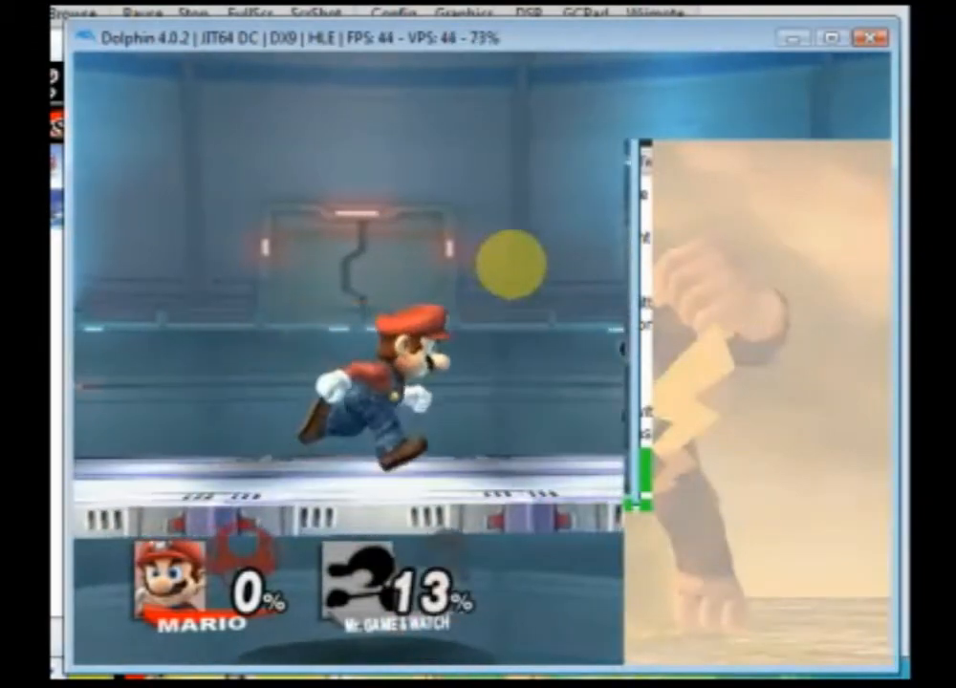
{"action": "key", "text": "x"}
{"action": "key", "text": "Right"}
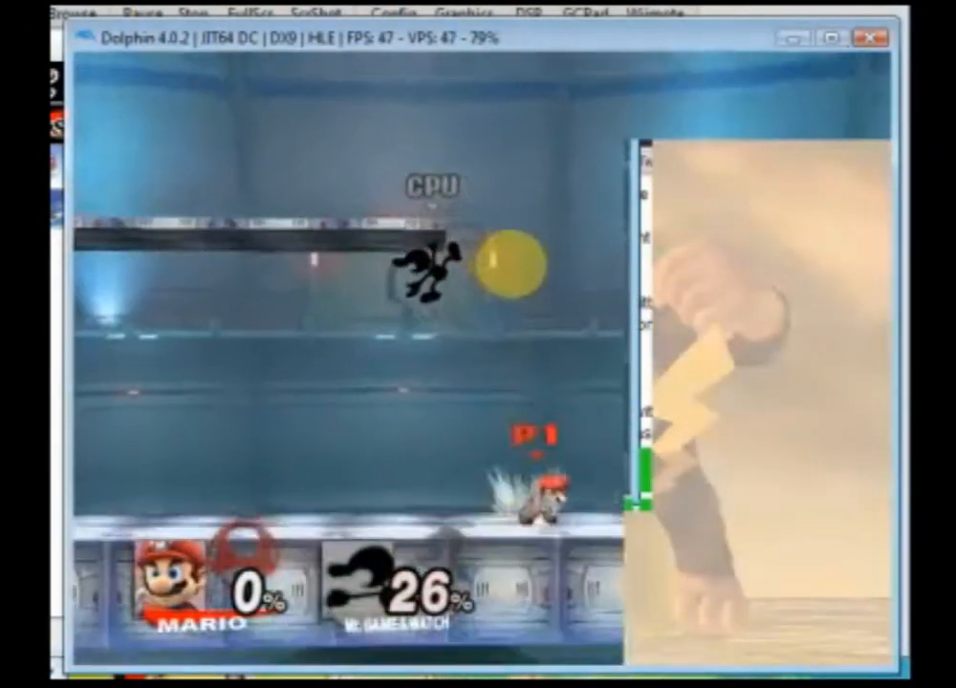
{"action": "key", "text": "Left"}
{"action": "key", "text": "x"}
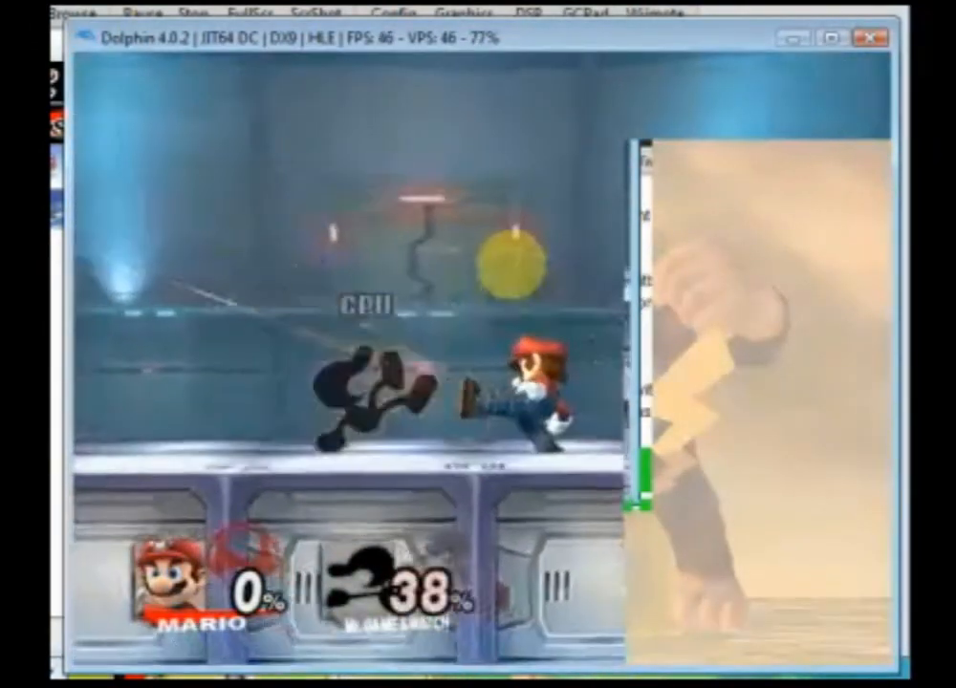
{"action": "key", "text": "Left"}
{"action": "key", "text": "x"}
{"action": "key", "text": "Down"}
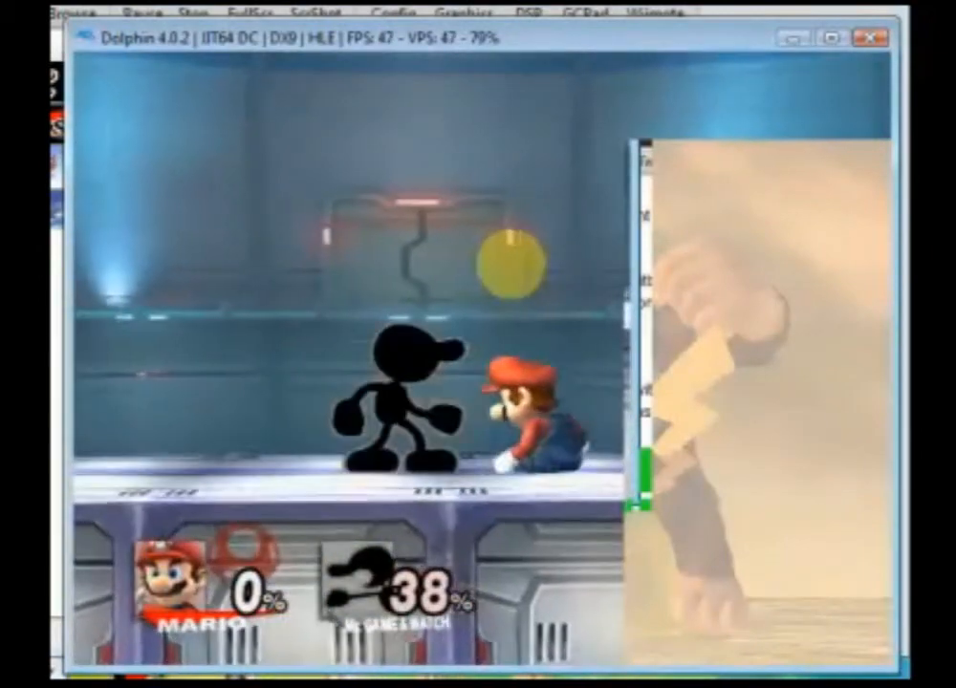
{"action": "key", "text": "x"}
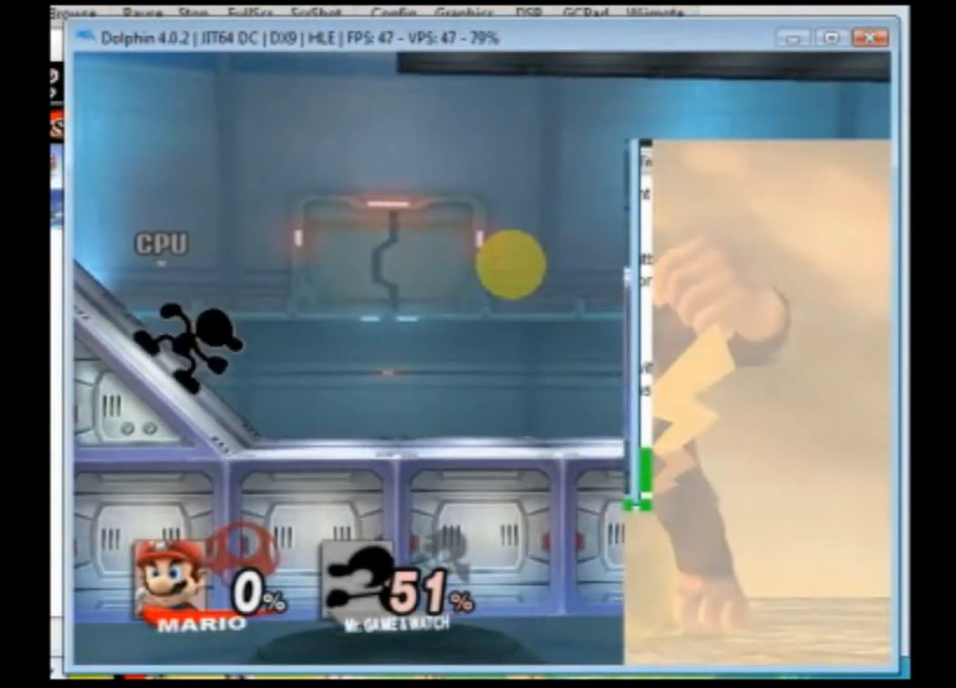
- Leave the training match, close the game window and exit Dolphin
{"action": "key", "text": "Return"}
{"action": "key", "text": "Up"}
{"action": "key", "text": "Return"}
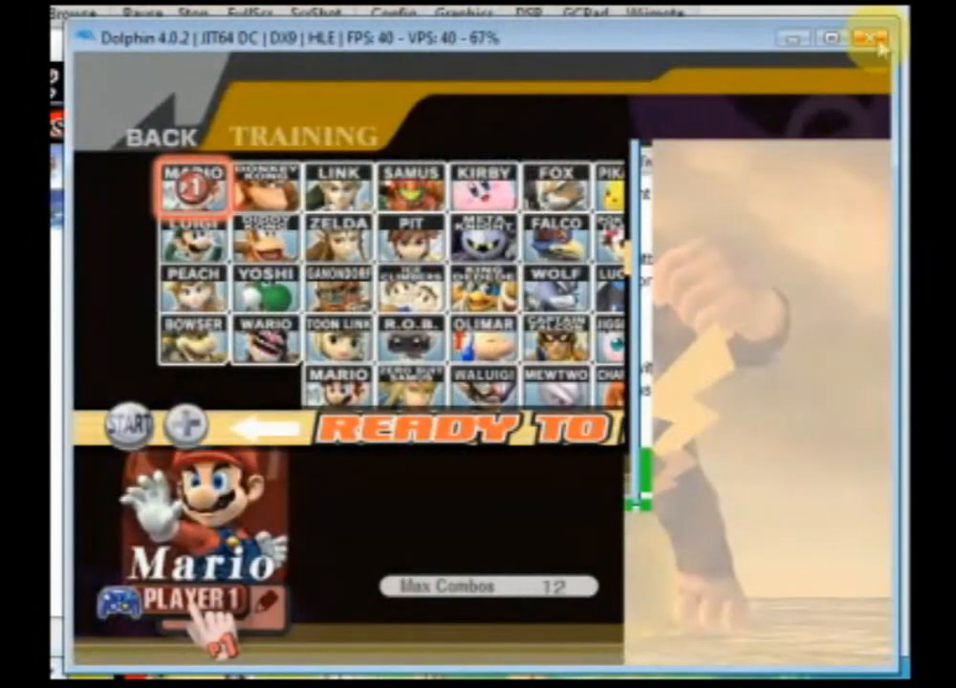
{"action": "left_click", "coordinate": [875, 39]}
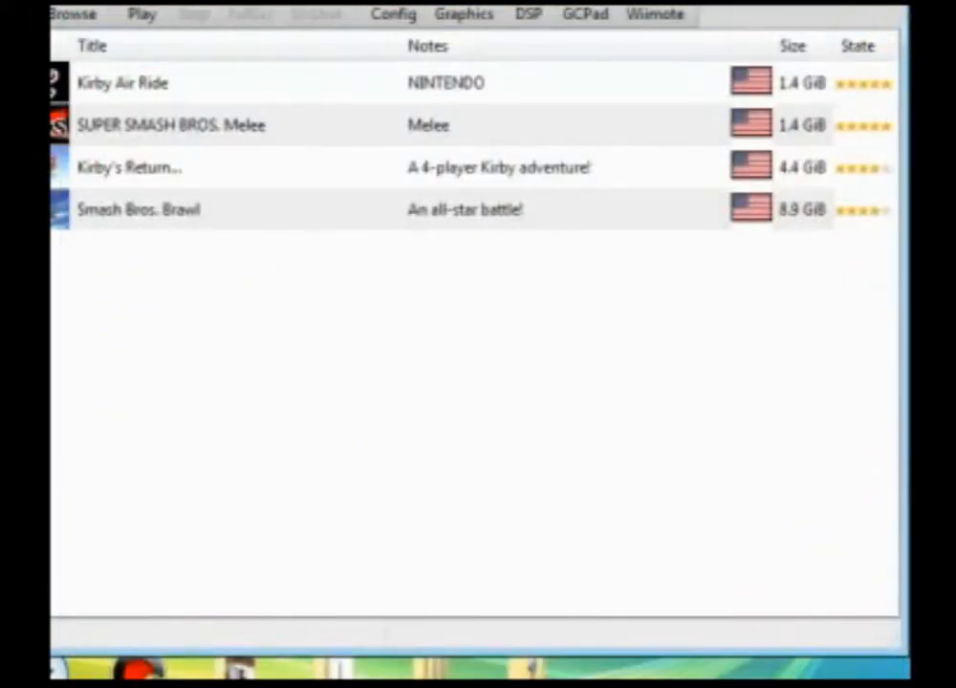
{"action": "left_click", "coordinate": [891, 9]}
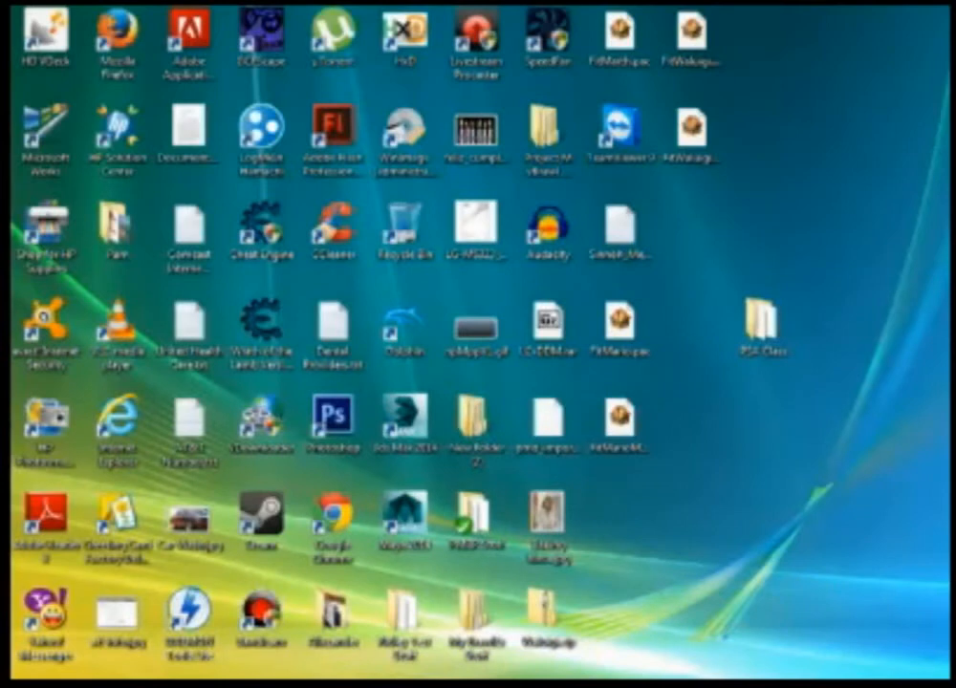
- Open FitMario.pac from the PSA Class folder in BrawlBox and expand the SubAction Scripts under its data section
{"action": "double_click", "coordinate": [760, 325]}
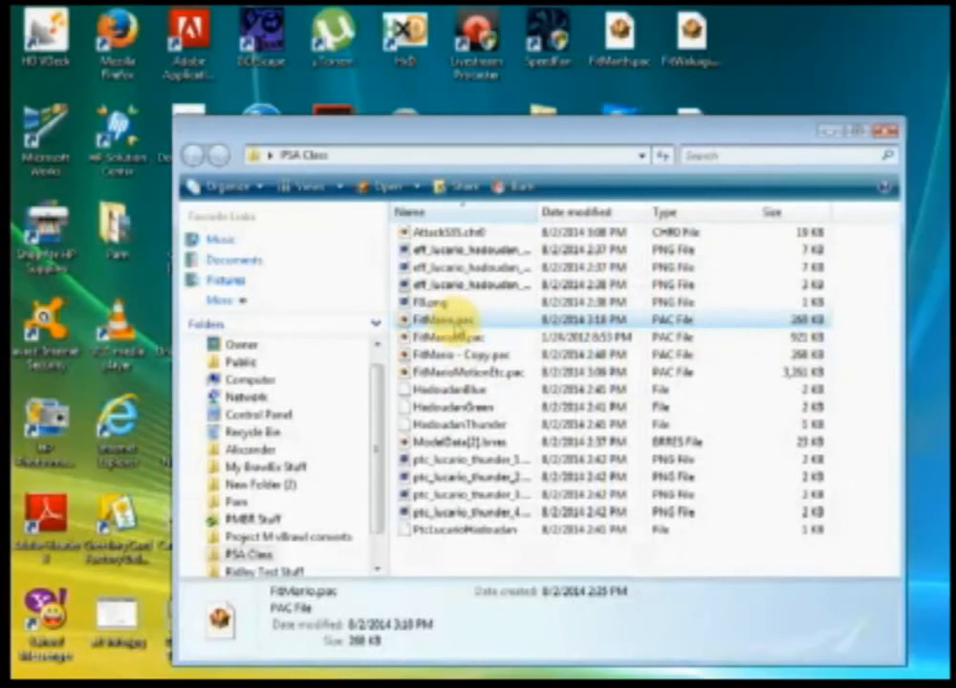
{"action": "left_click", "coordinate": [824, 139]}
{"action": "left_click_drag", "start_coordinate": [286, 132], "coordinate": [340, 160]}
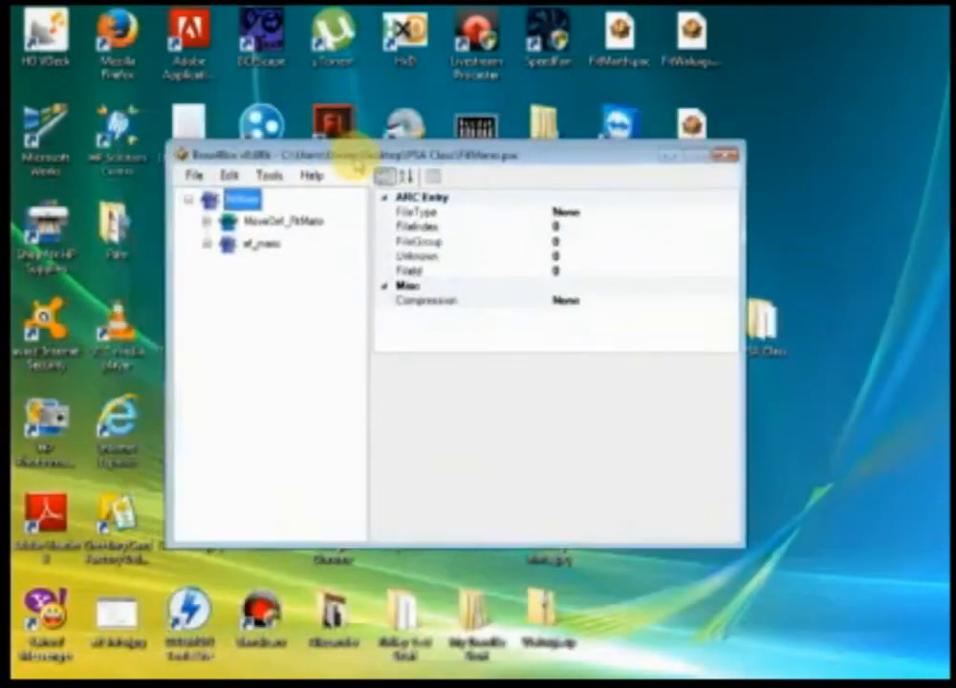
{"action": "left_click", "coordinate": [206, 221]}
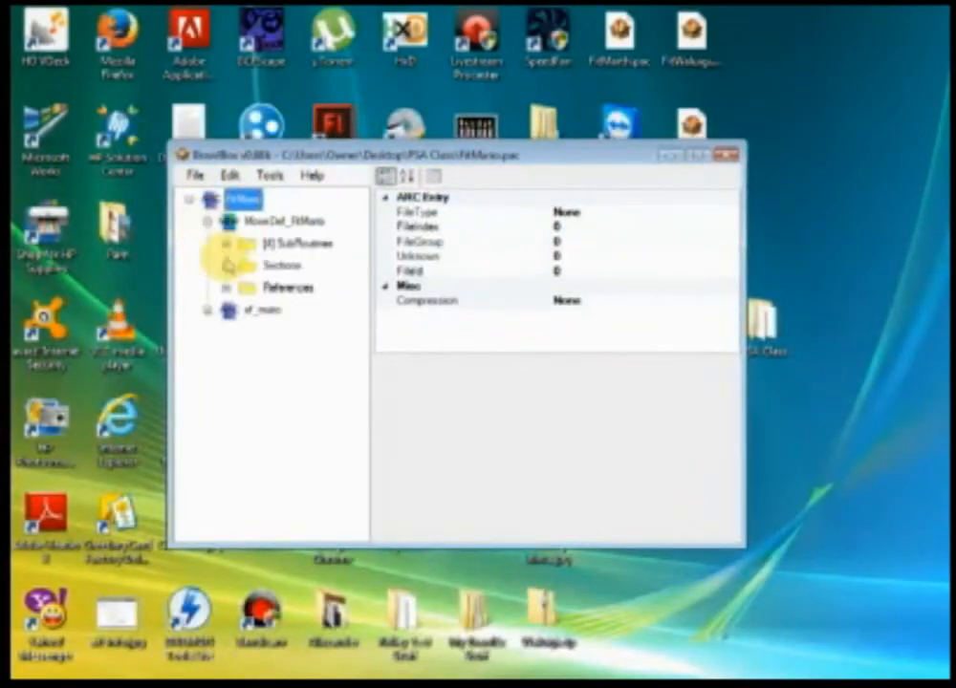
{"action": "left_click", "coordinate": [226, 262]}
{"action": "left_click", "coordinate": [246, 284]}
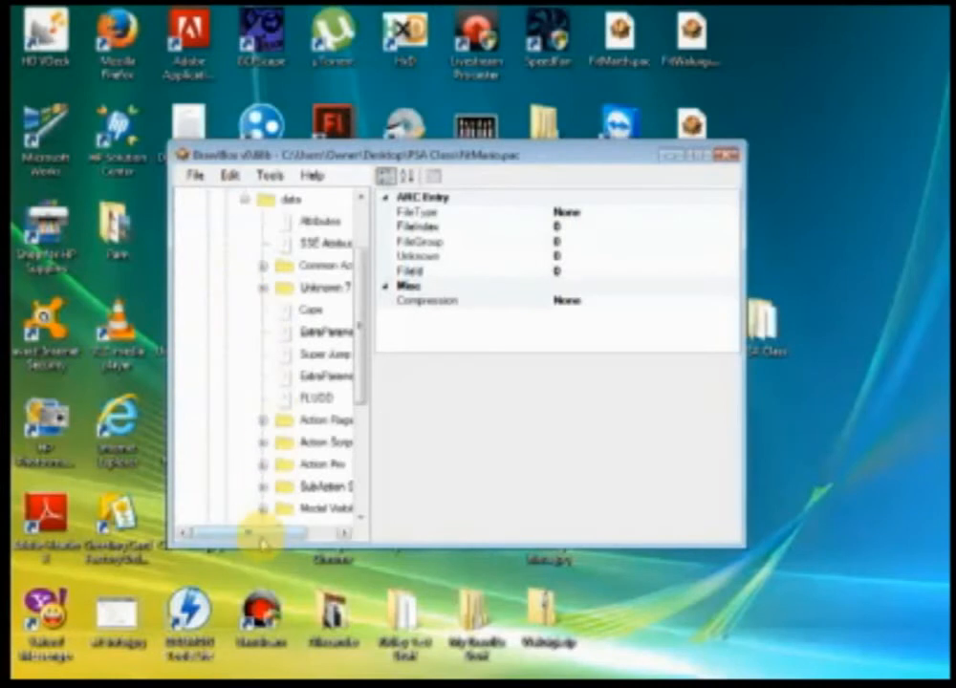
{"action": "left_click_drag", "start_coordinate": [258, 531], "coordinate": [296, 531]}
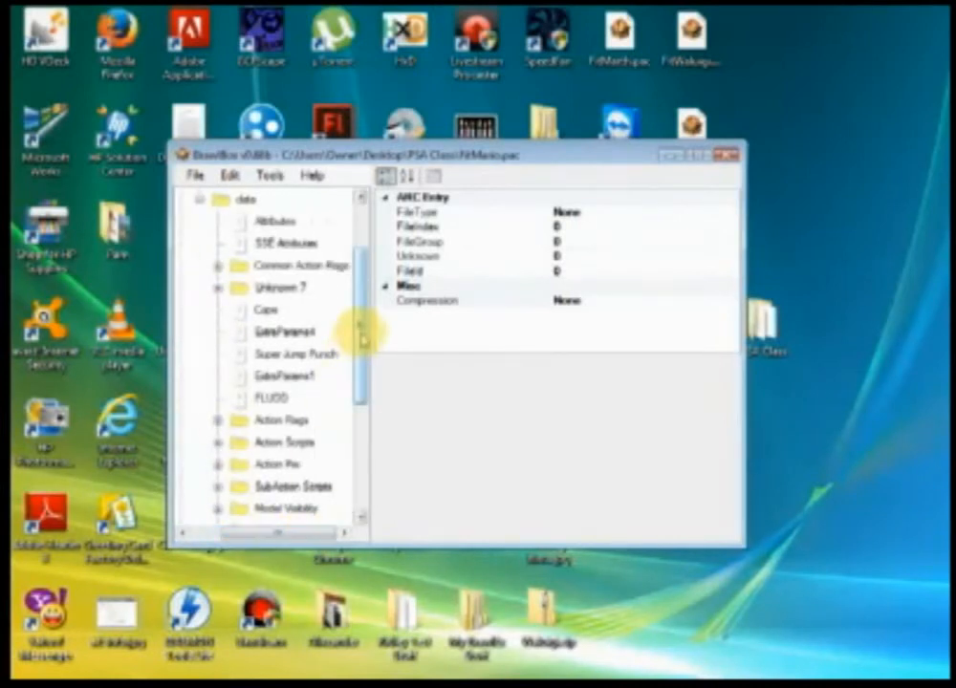
{"action": "left_click_drag", "start_coordinate": [361, 334], "coordinate": [362, 381]}
{"action": "left_click", "coordinate": [220, 375]}
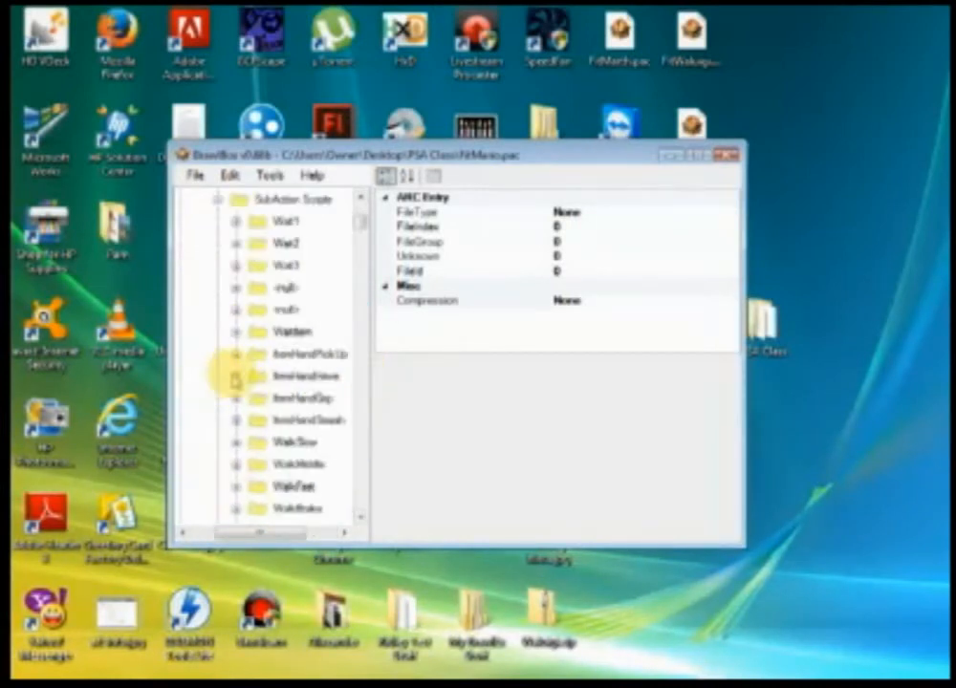
- Open the Main script of the second AttackS3S subaction and enlarge its event list to read the collision parameters
{"action": "left_click_drag", "start_coordinate": [360, 222], "coordinate": [366, 276]}
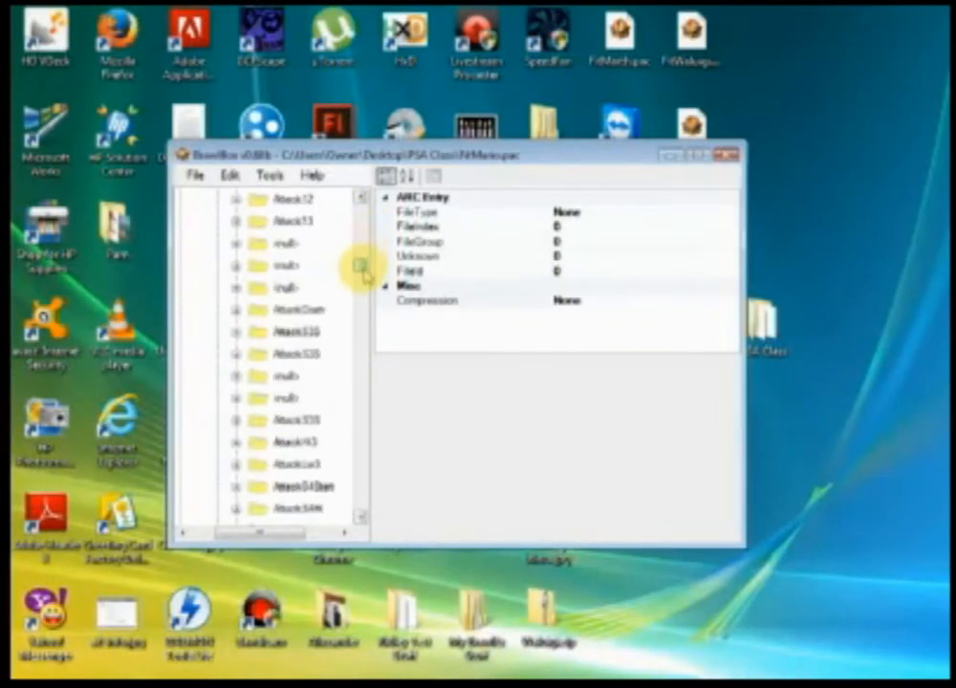
{"action": "left_click", "coordinate": [235, 354]}
{"action": "left_click", "coordinate": [302, 375]}
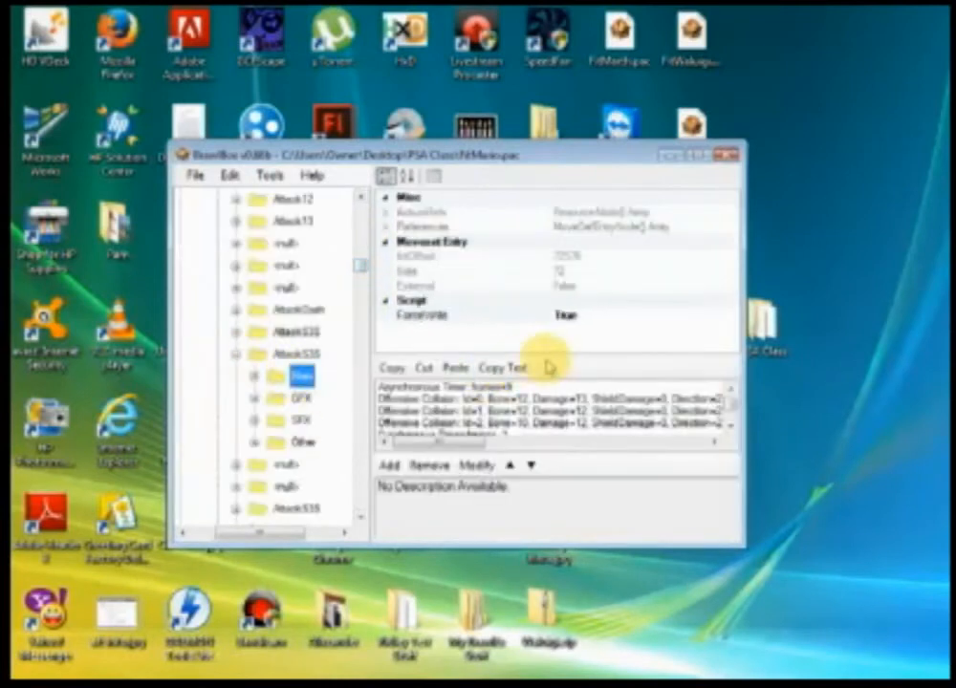
{"action": "left_click_drag", "start_coordinate": [548, 355], "coordinate": [559, 210]}
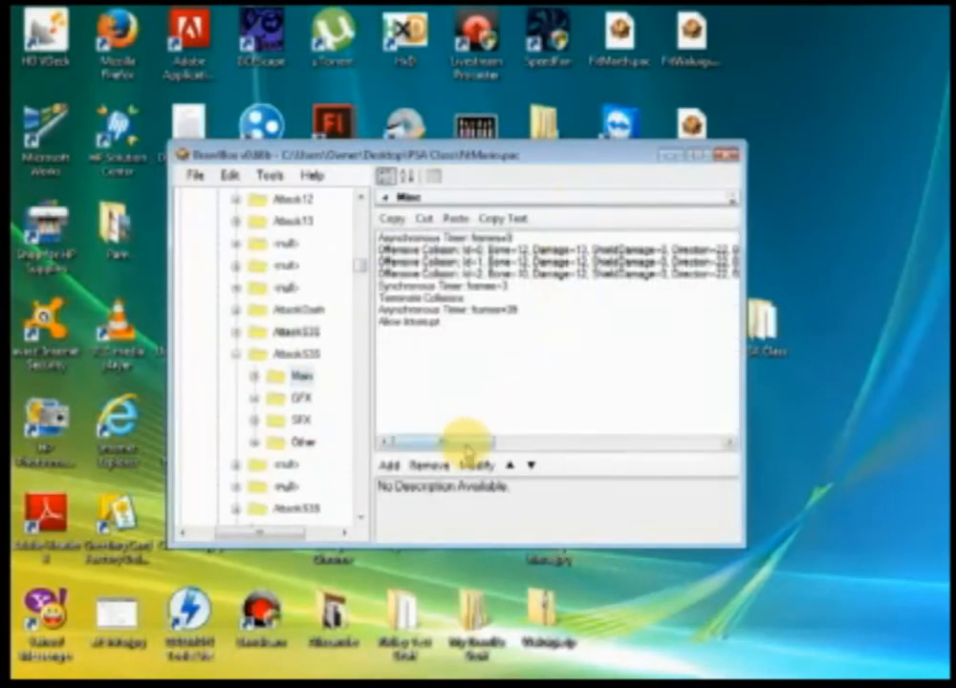
{"action": "left_click_drag", "start_coordinate": [464, 442], "coordinate": [675, 448]}
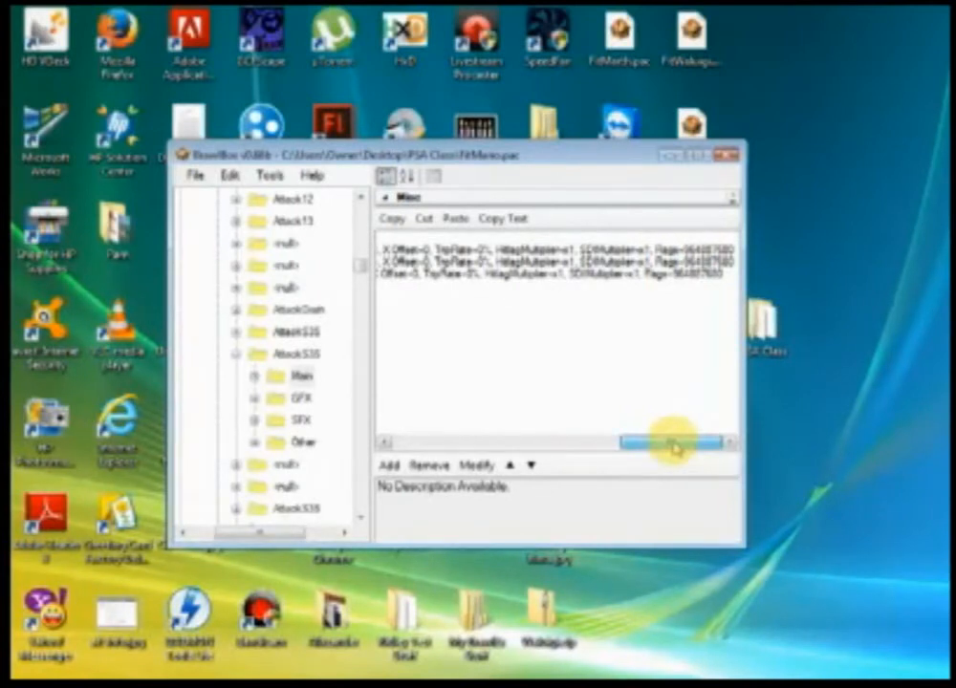
- Open the first Offensive Collision event for modification and bring up the hitbox settings of its Flags parameter
{"action": "double_click", "coordinate": [634, 250]}
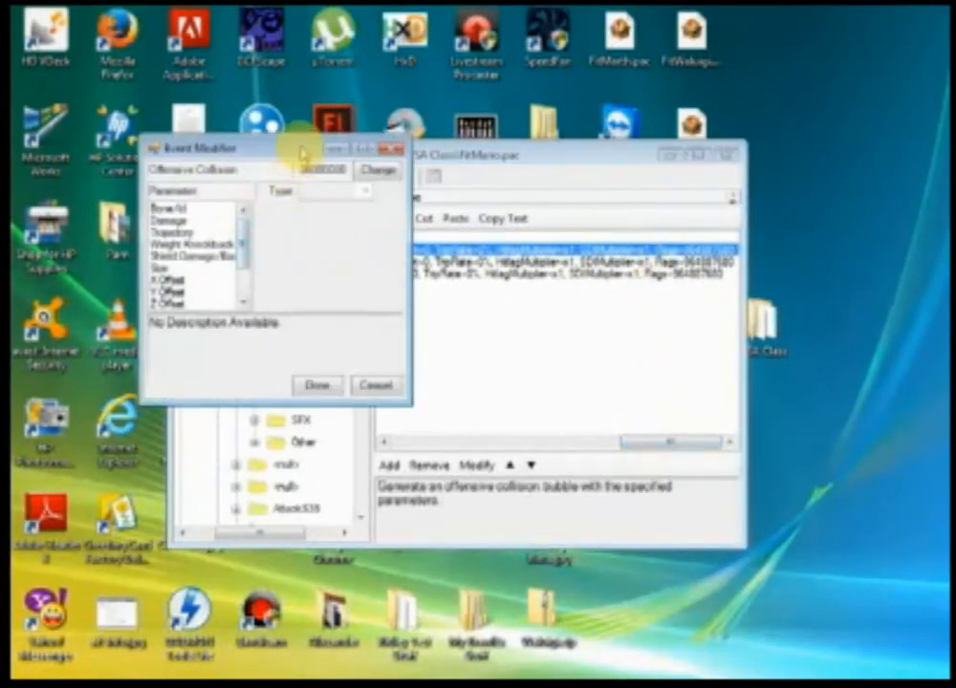
{"action": "left_click_drag", "start_coordinate": [302, 153], "coordinate": [428, 151]}
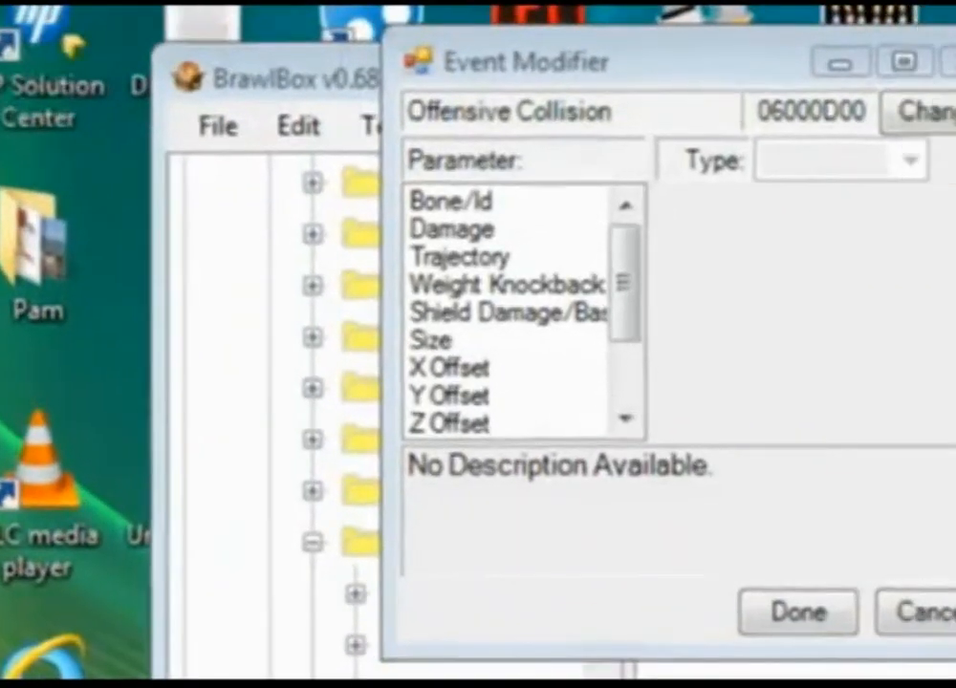
{"action": "left_click_drag", "start_coordinate": [625, 323], "coordinate": [618, 424]}
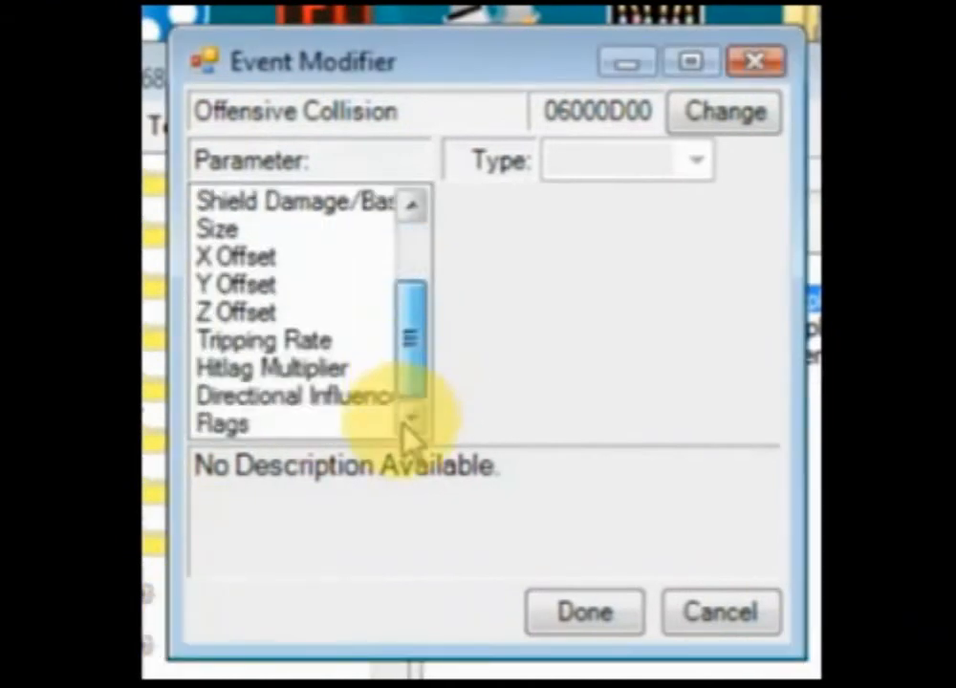
{"action": "left_click", "coordinate": [387, 424]}
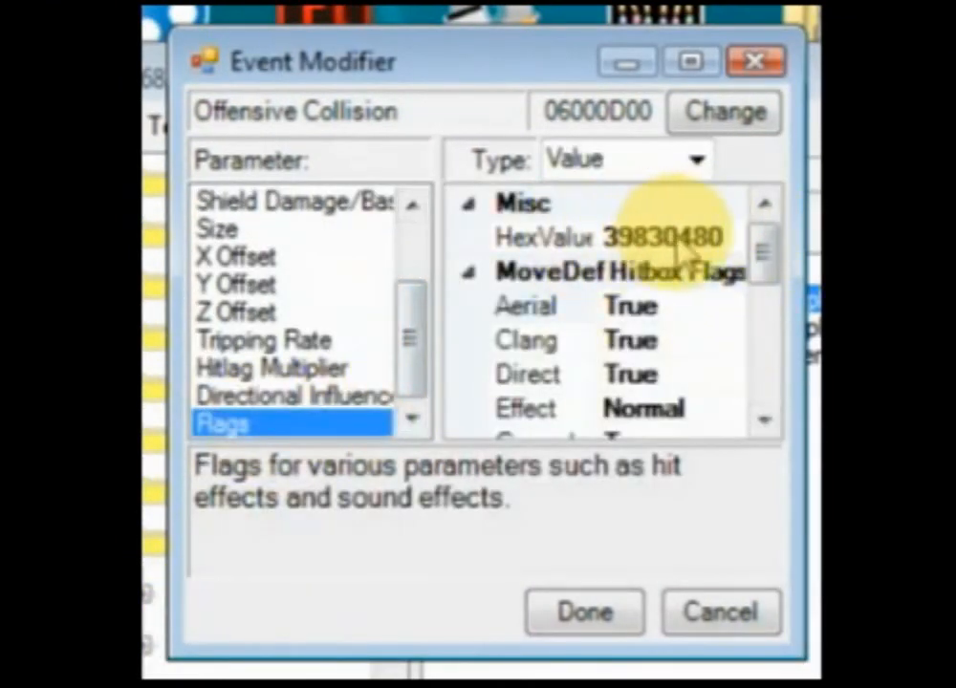
{"action": "left_click", "coordinate": [678, 236]}
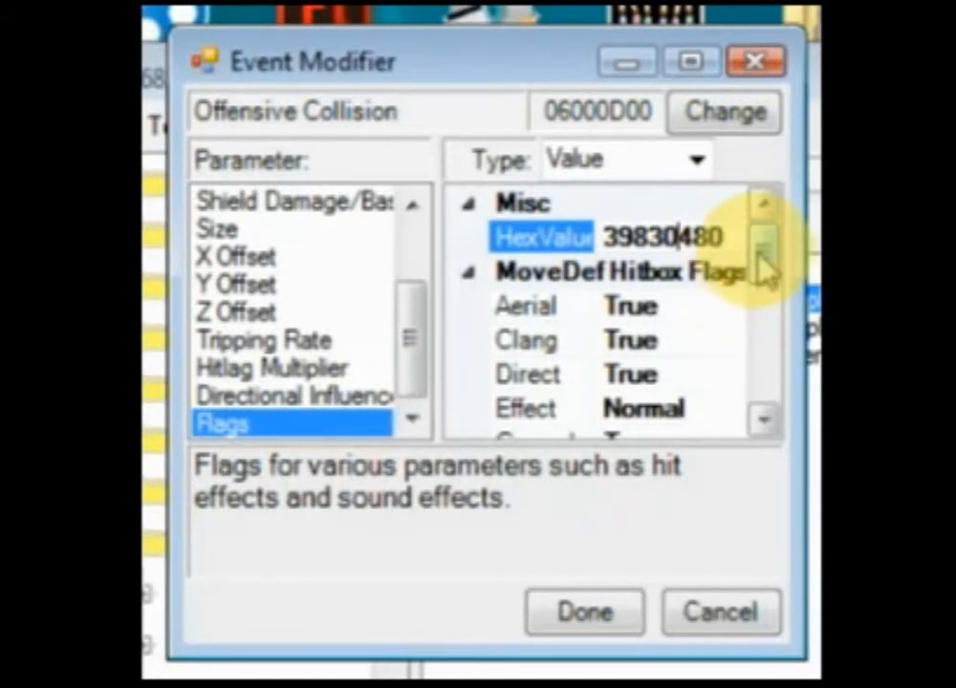
{"action": "scroll", "coordinate": [764, 268], "scroll_direction": "down", "scroll_amount": 1}
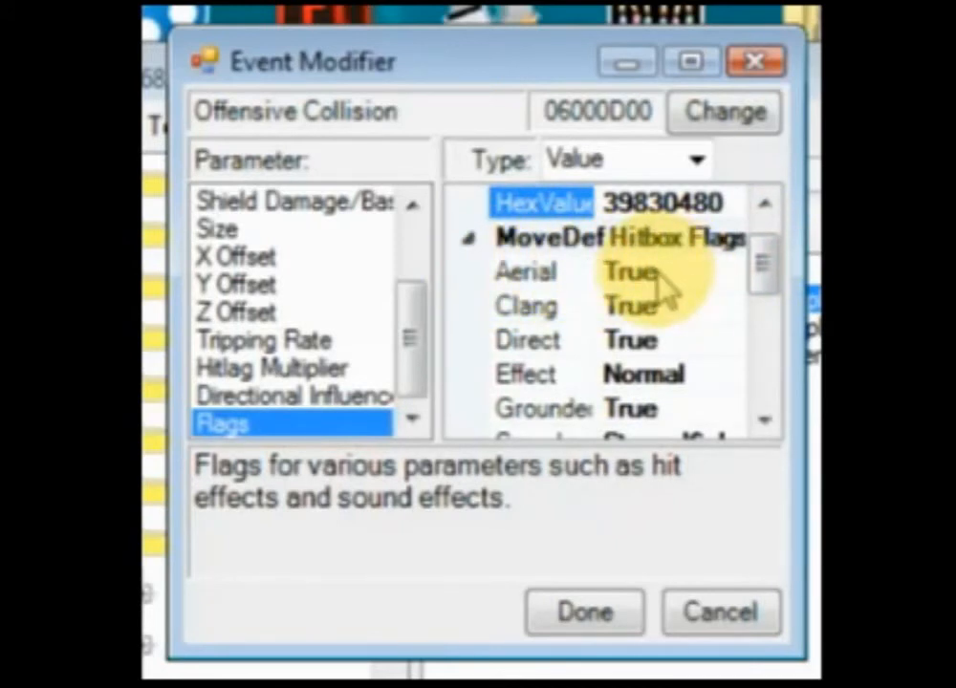
- Set the collision's Aerial flag to False and select the Clang flag
{"action": "left_click", "coordinate": [716, 274]}
{"action": "left_click", "coordinate": [726, 274]}
{"action": "left_click", "coordinate": [686, 339]}
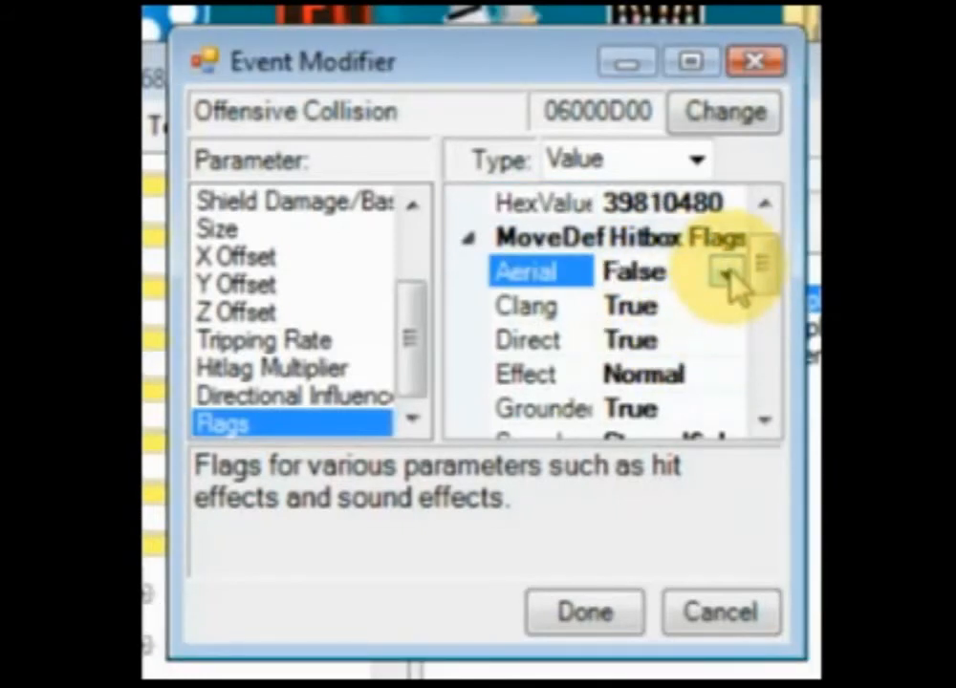
{"action": "left_click", "coordinate": [529, 310]}
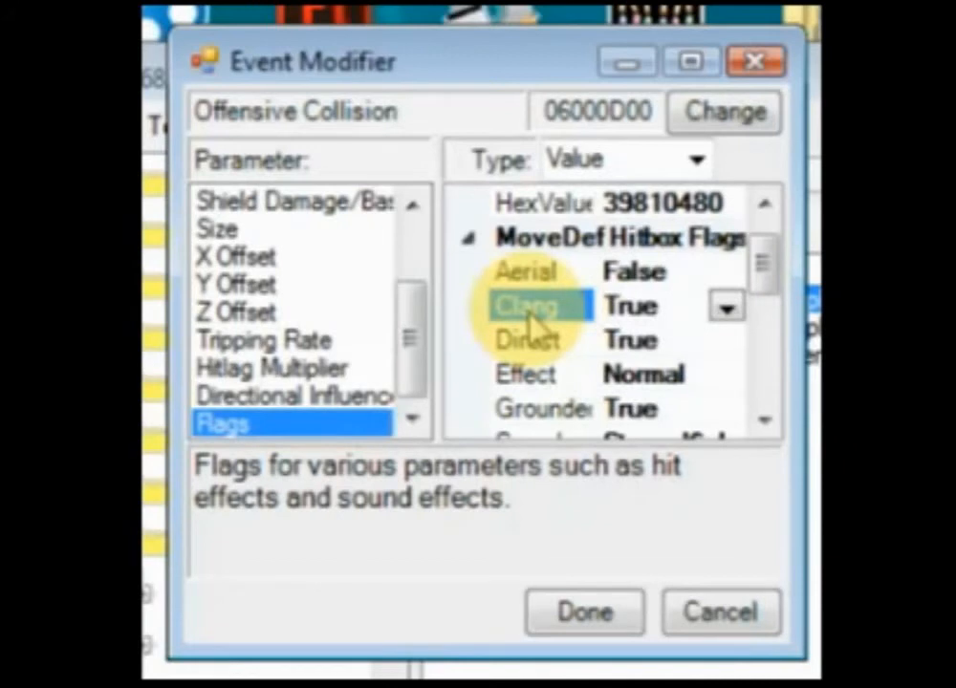
- Examine the Damage parameter of the Offensive Collision event
{"action": "left_click_drag", "start_coordinate": [416, 352], "coordinate": [416, 287]}
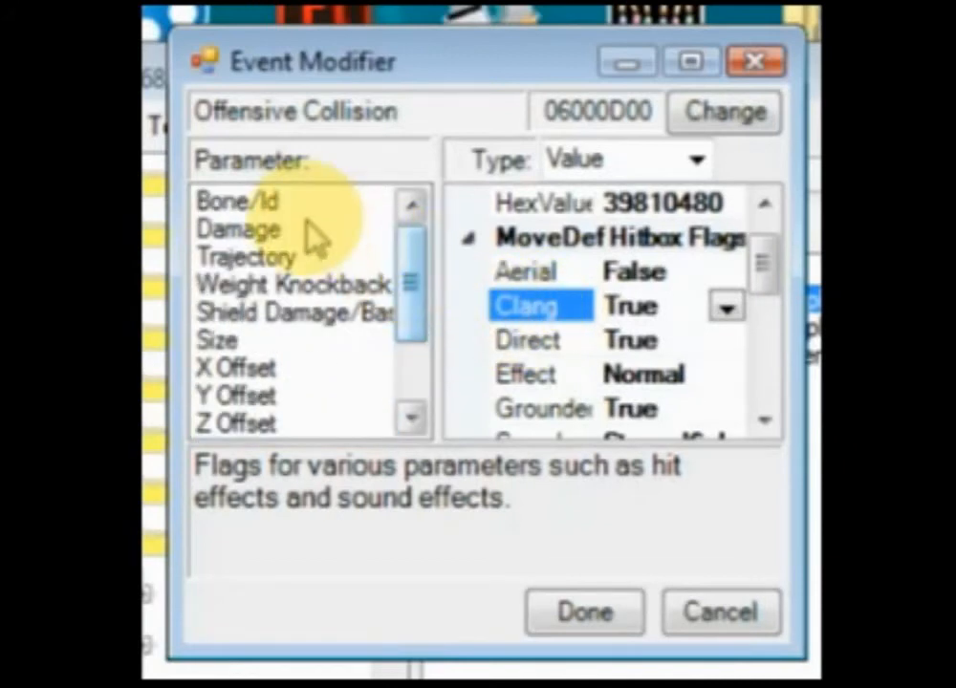
{"action": "left_click", "coordinate": [299, 258]}
{"action": "left_click", "coordinate": [292, 231]}
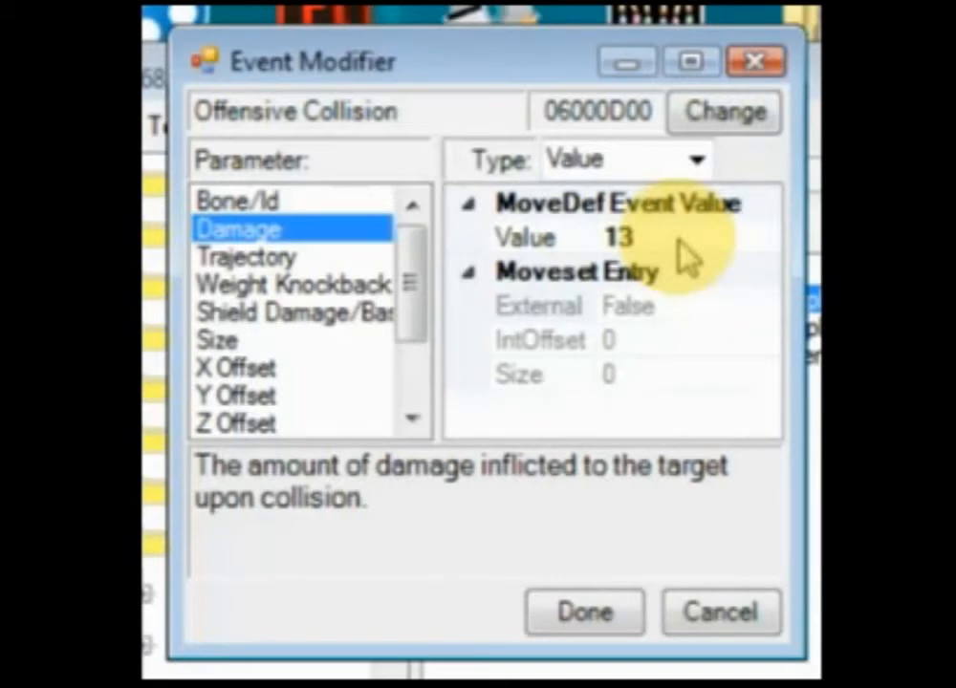
- Return to the Flags parameter and set the Aerial flag back to True
{"action": "left_click_drag", "start_coordinate": [418, 314], "coordinate": [379, 469]}
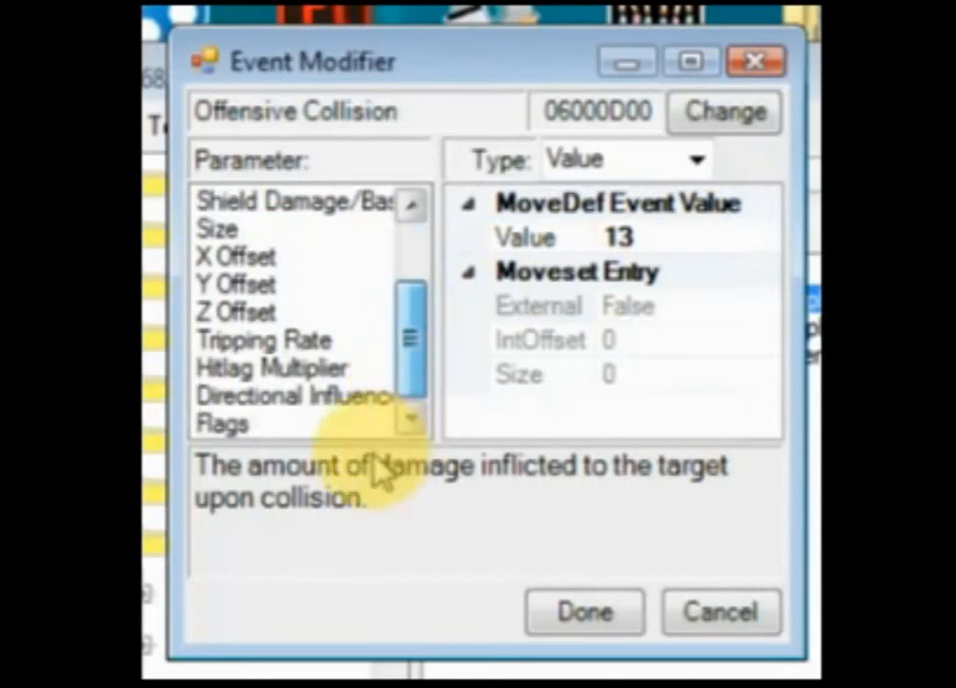
{"action": "left_click", "coordinate": [286, 424]}
{"action": "left_click_drag", "start_coordinate": [759, 368], "coordinate": [755, 212]}
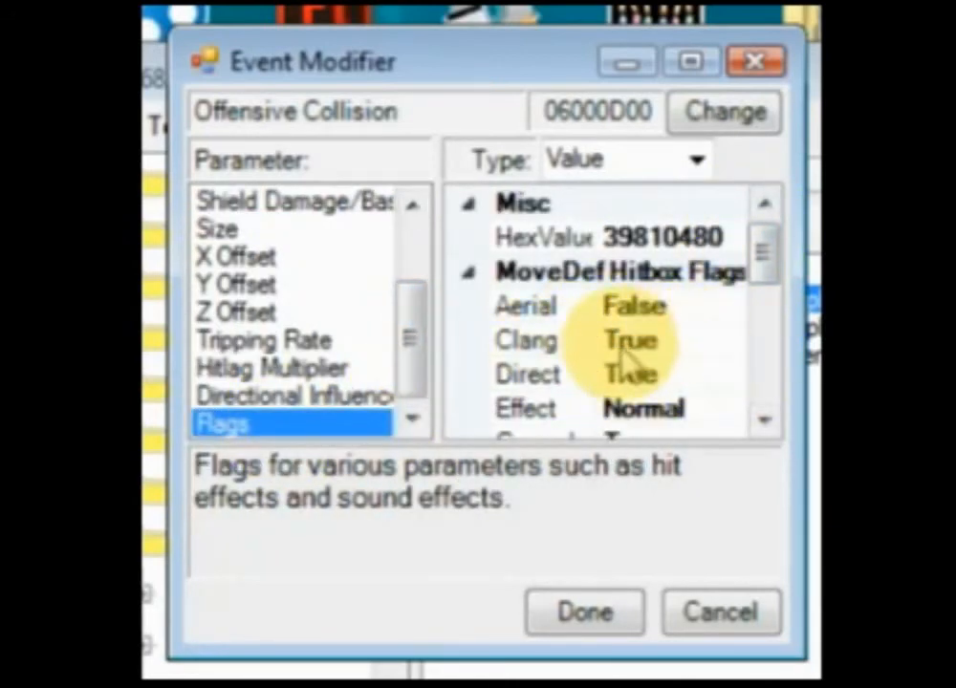
{"action": "left_click", "coordinate": [723, 307]}
{"action": "left_click", "coordinate": [723, 306]}
{"action": "left_click", "coordinate": [717, 340]}
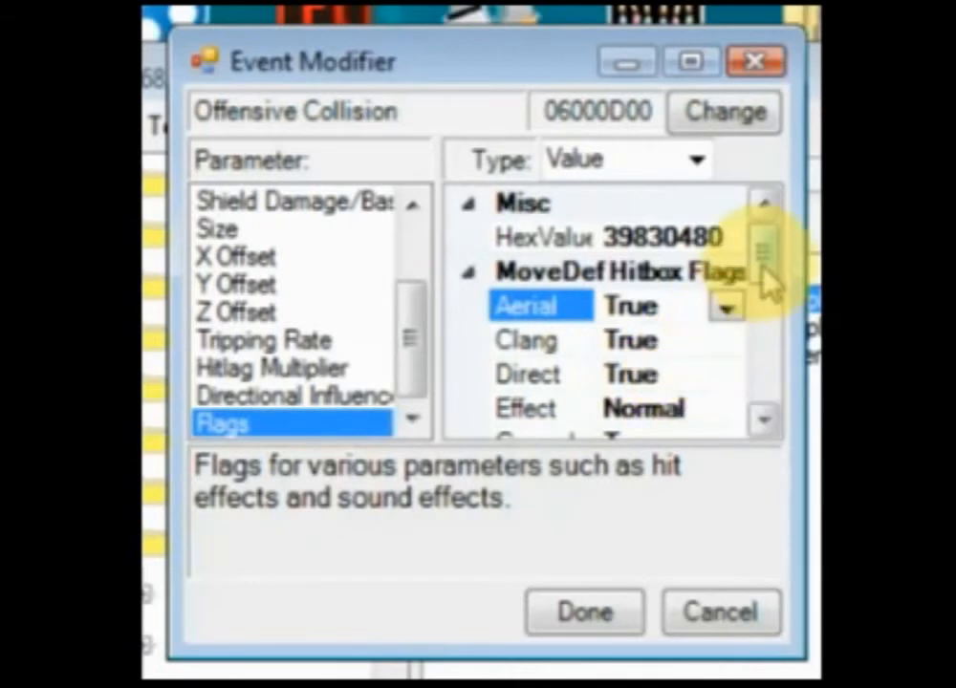
- Examine the available options for the collision's Effect flag without choosing a different one
{"action": "left_click_drag", "start_coordinate": [760, 263], "coordinate": [760, 293]}
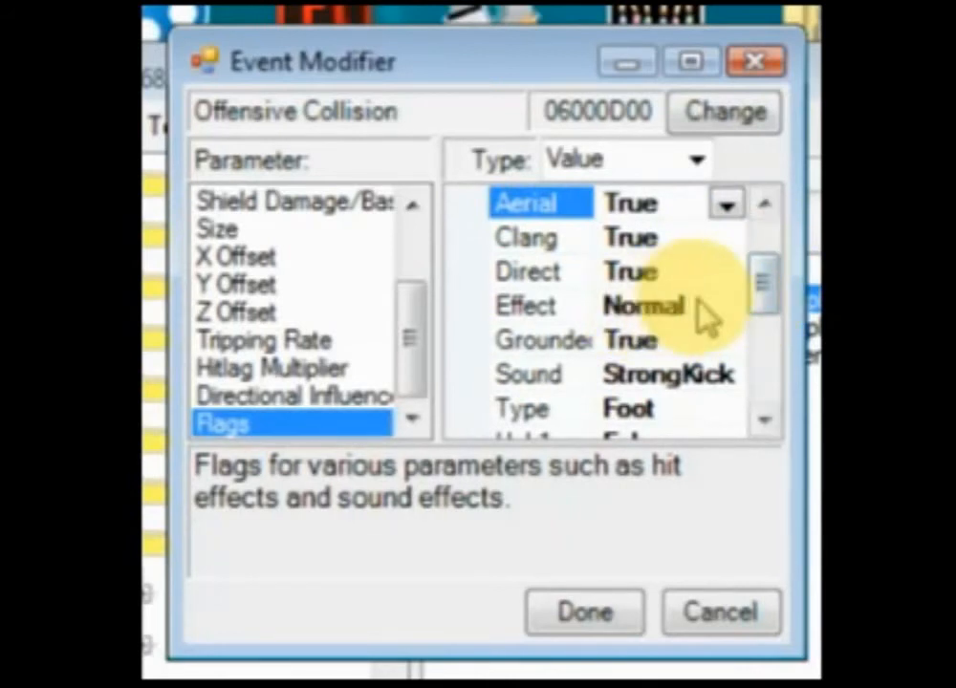
{"action": "left_click", "coordinate": [733, 311]}
{"action": "left_click", "coordinate": [729, 305]}
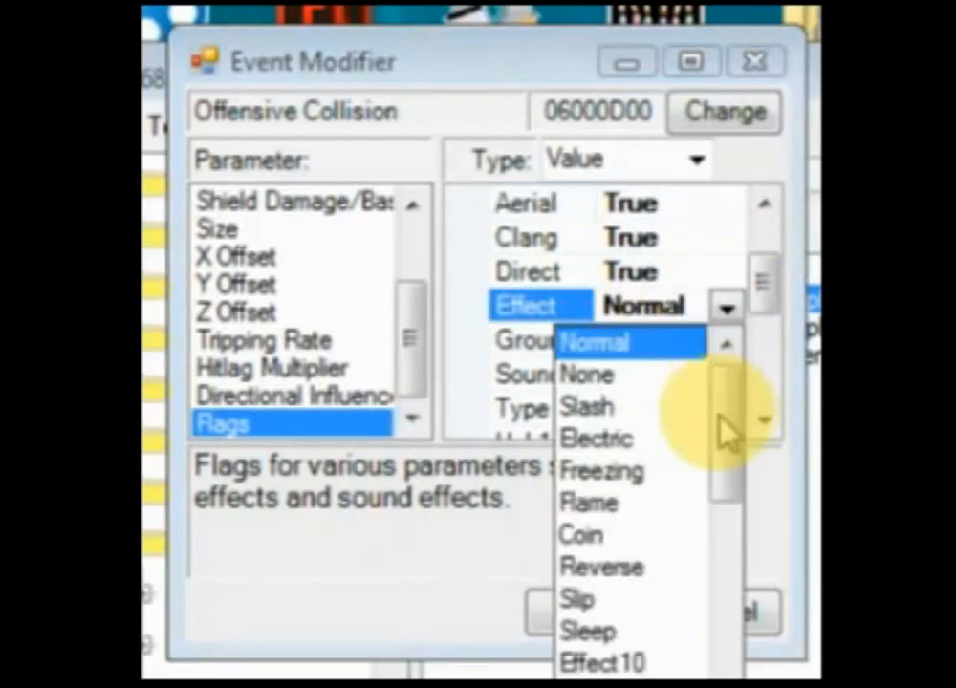
{"action": "left_click_drag", "start_coordinate": [730, 442], "coordinate": [727, 411]}
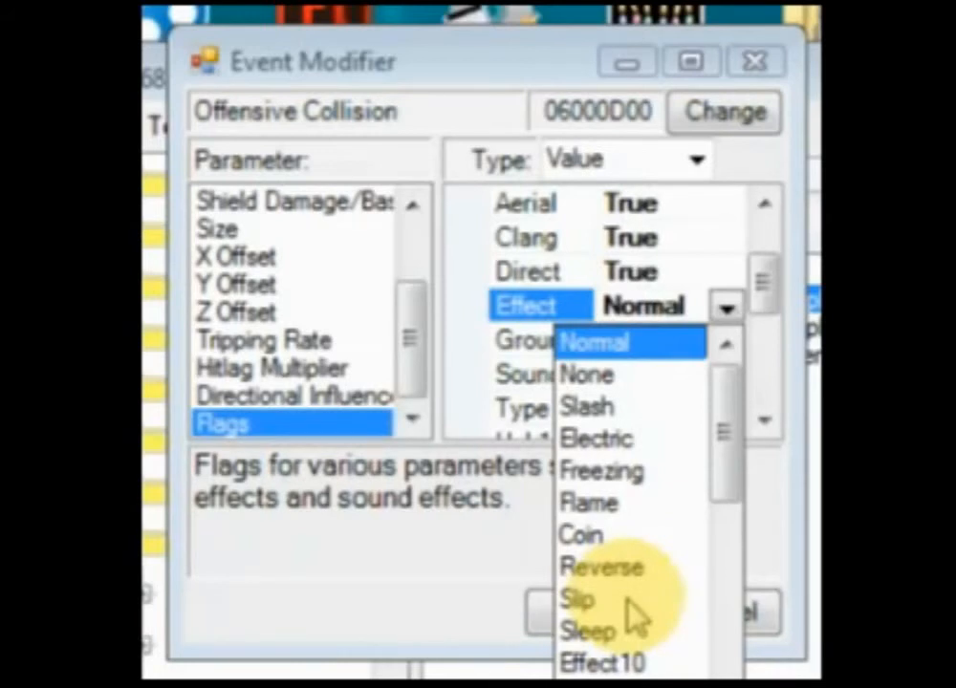
{"action": "left_click", "coordinate": [316, 332]}
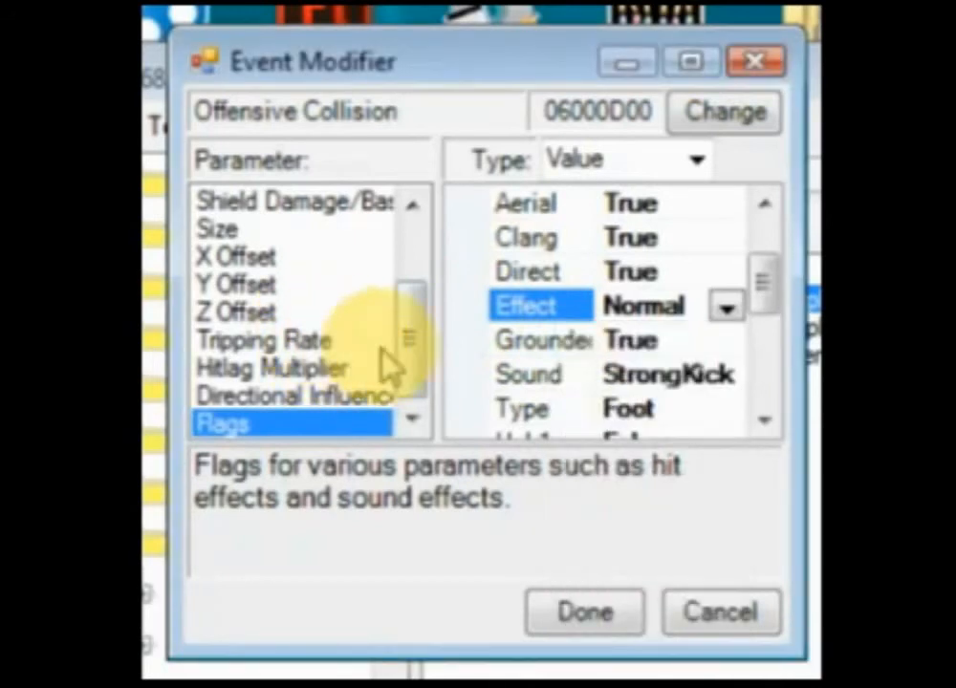
- Set the collision's Tripping Rate value to 0.5
{"action": "left_click", "coordinate": [337, 336]}
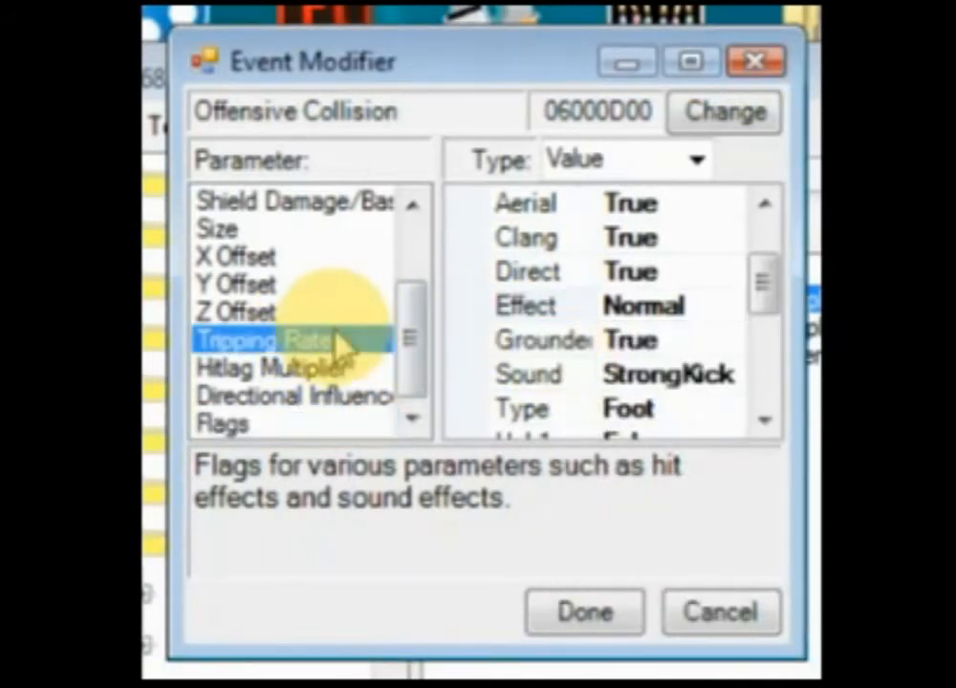
{"action": "left_click", "coordinate": [664, 239]}
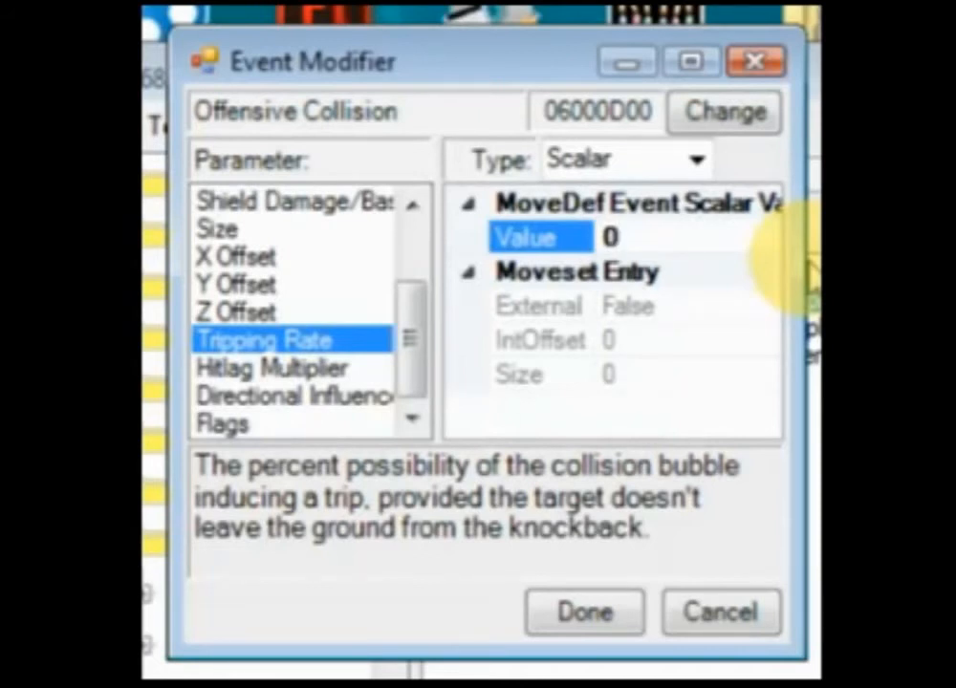
{"action": "key", "text": "BackSpace"}
{"action": "type", "text": "1"}
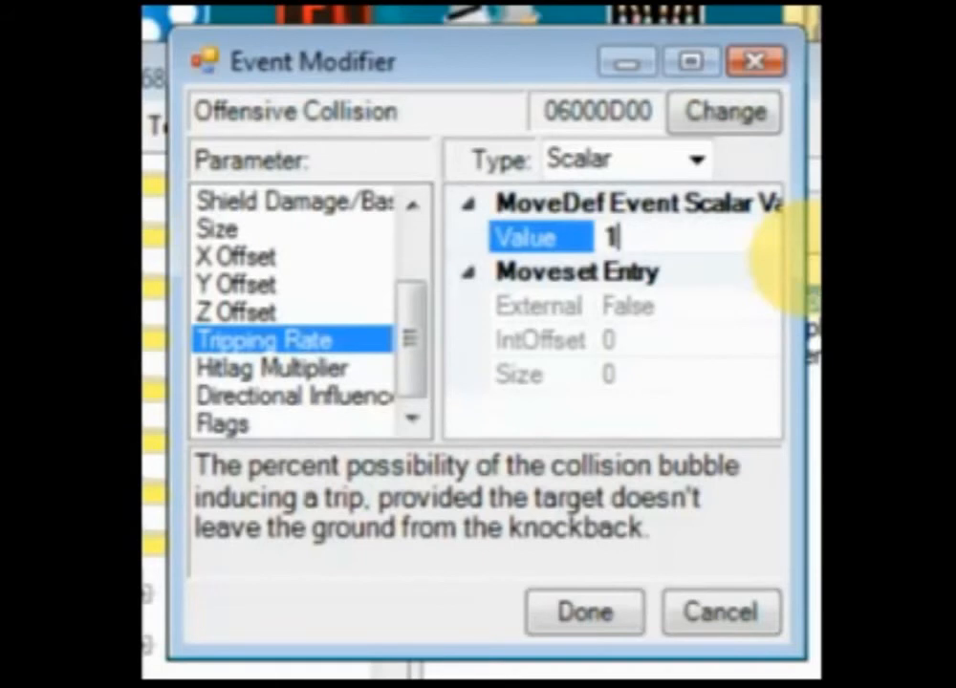
{"action": "key", "text": "BackSpace"}
{"action": "type", "text": "0.5"}
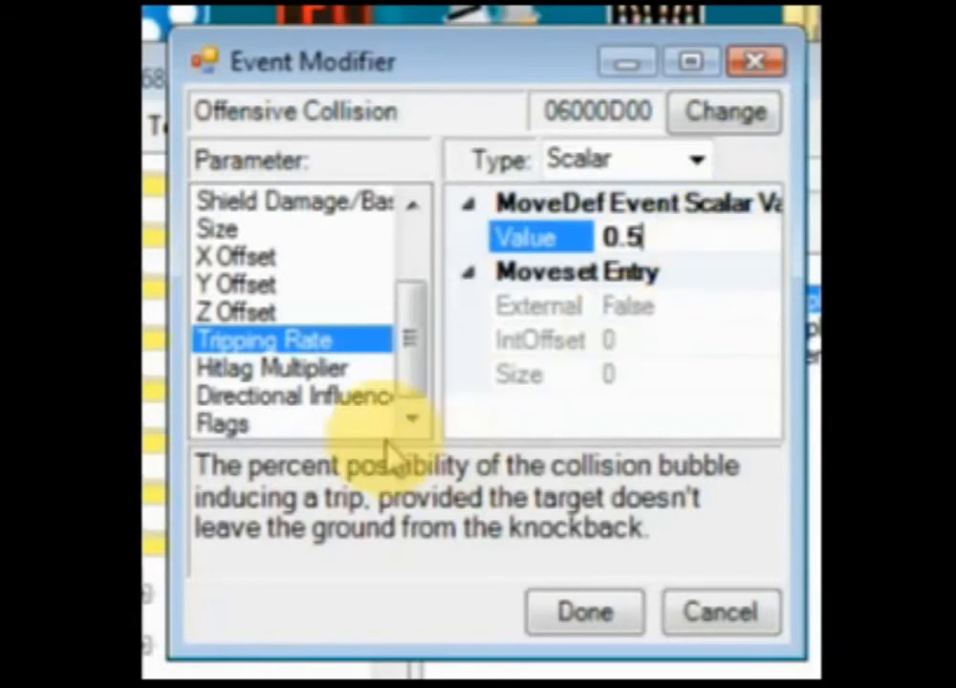
- Review the collision's Hitlag Multiplier, Directional Influence and Trajectory parameters
{"action": "left_click", "coordinate": [311, 370]}
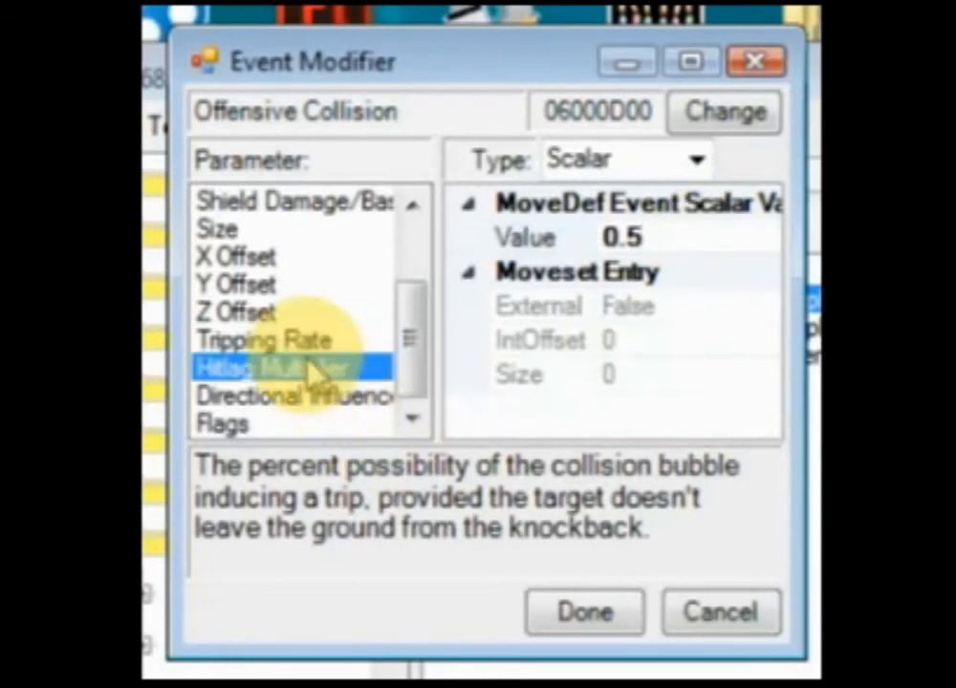
{"action": "left_click", "coordinate": [645, 240]}
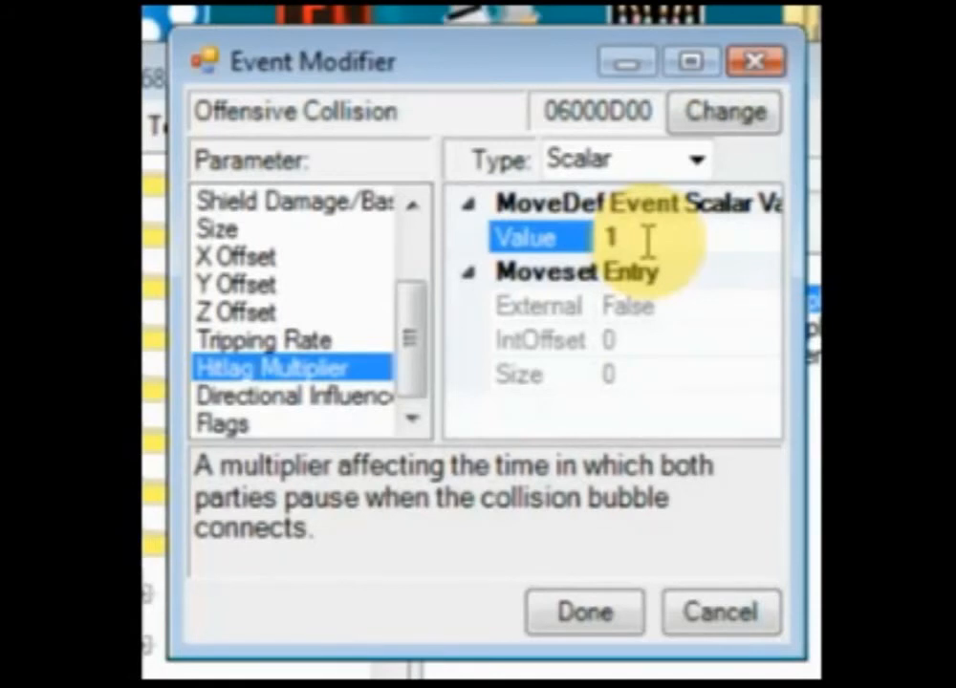
{"action": "left_click", "coordinate": [387, 395]}
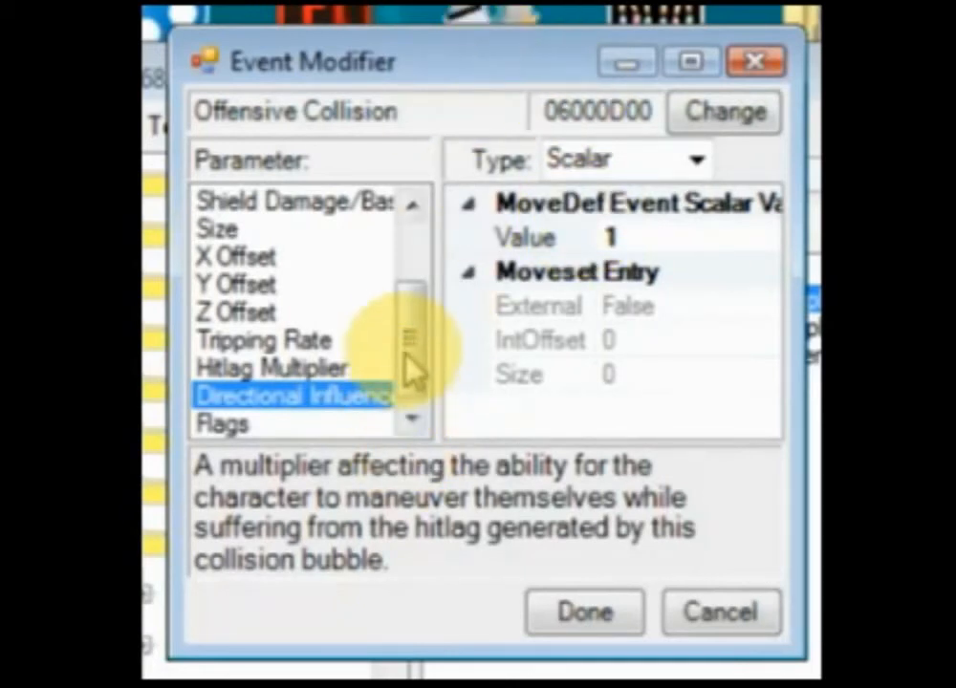
{"action": "left_click_drag", "start_coordinate": [410, 367], "coordinate": [411, 263]}
{"action": "left_click", "coordinate": [322, 258]}
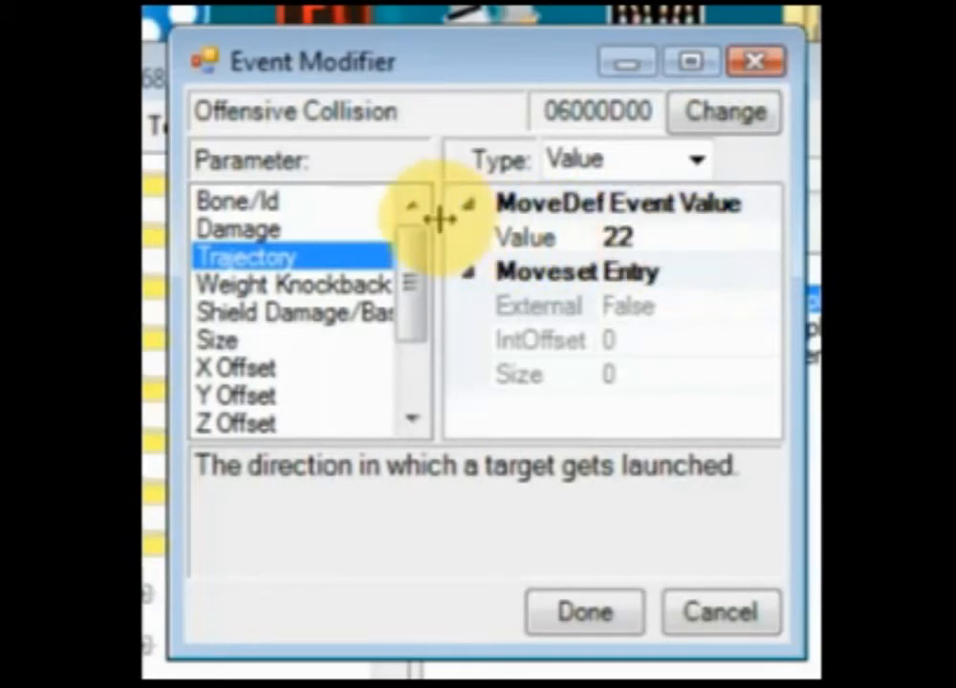
- Try a value of 0 for the collision's Directional Influence and set it back to 1
{"action": "scroll", "coordinate": [401, 405], "scroll_direction": "down", "scroll_amount": 2}
{"action": "left_click", "coordinate": [358, 414]}
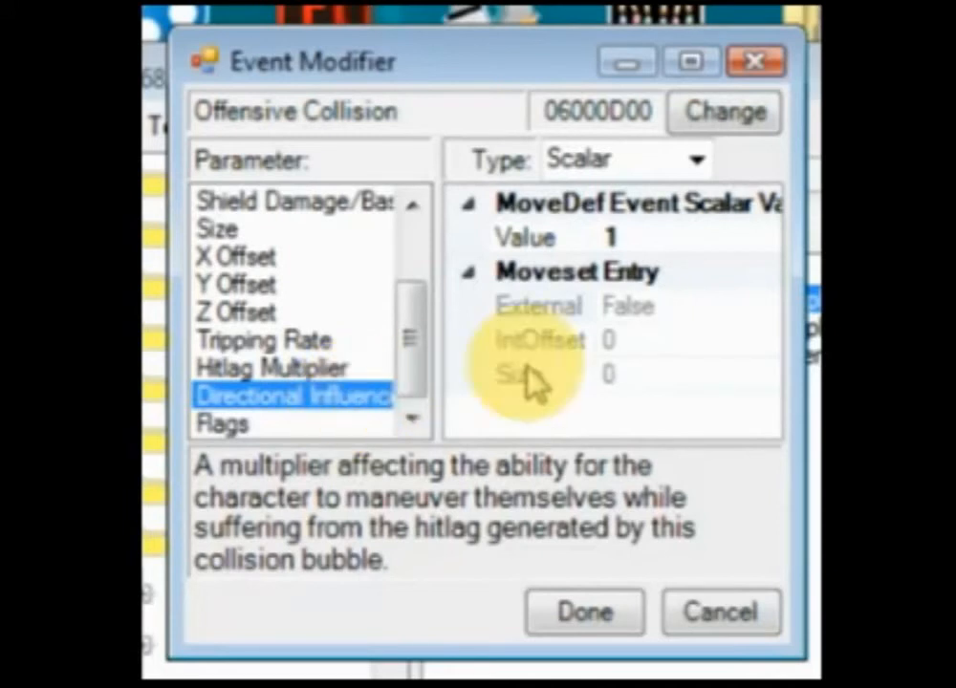
{"action": "left_click", "coordinate": [663, 239]}
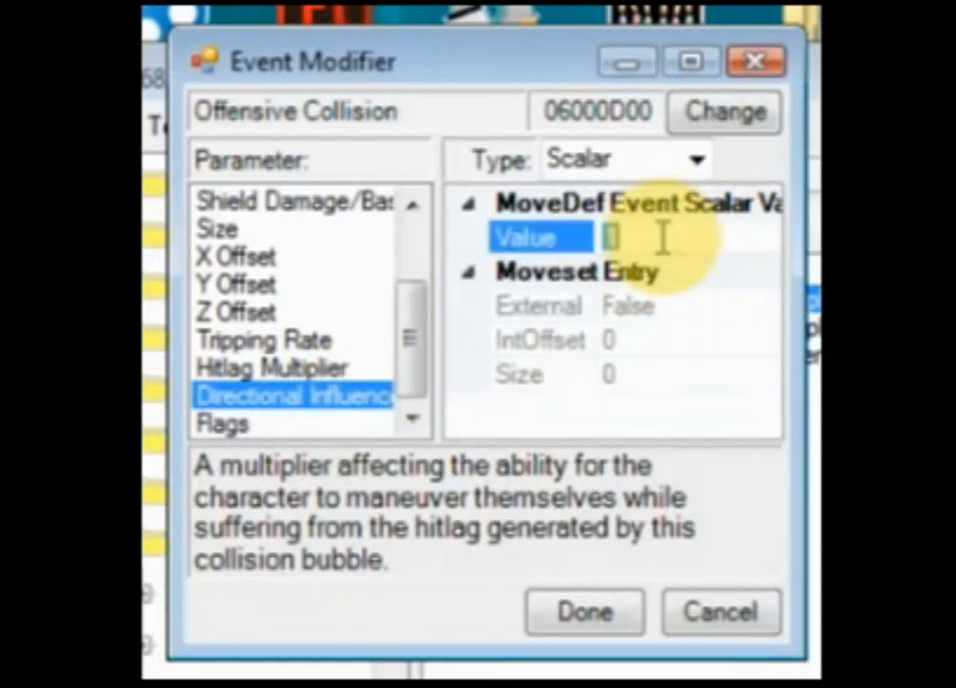
{"action": "type", "text": "0"}
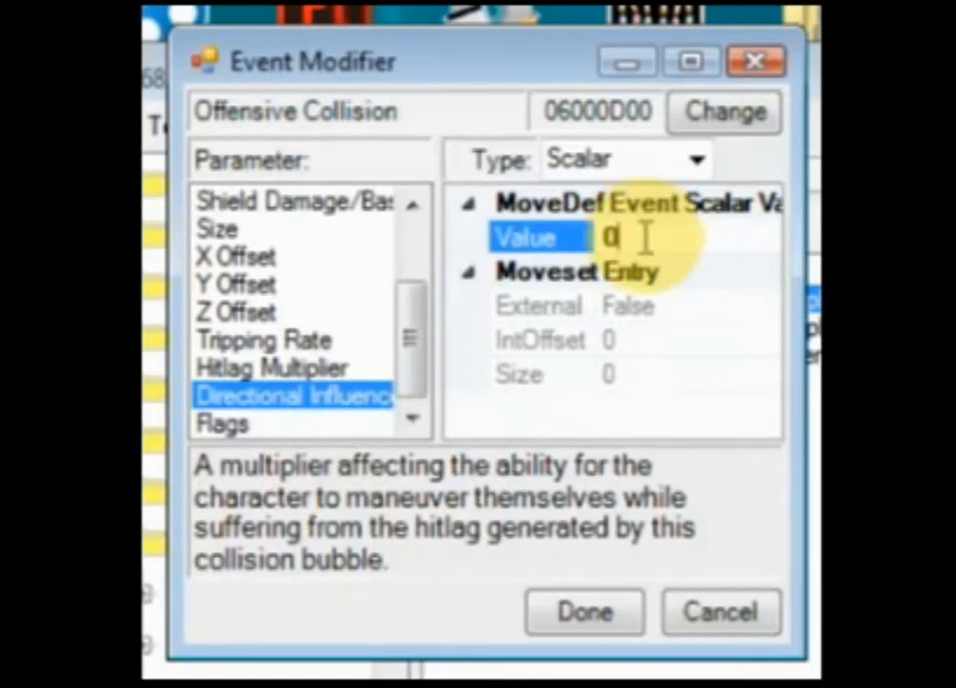
{"action": "key", "text": "BackSpace"}
{"action": "type", "text": "1"}
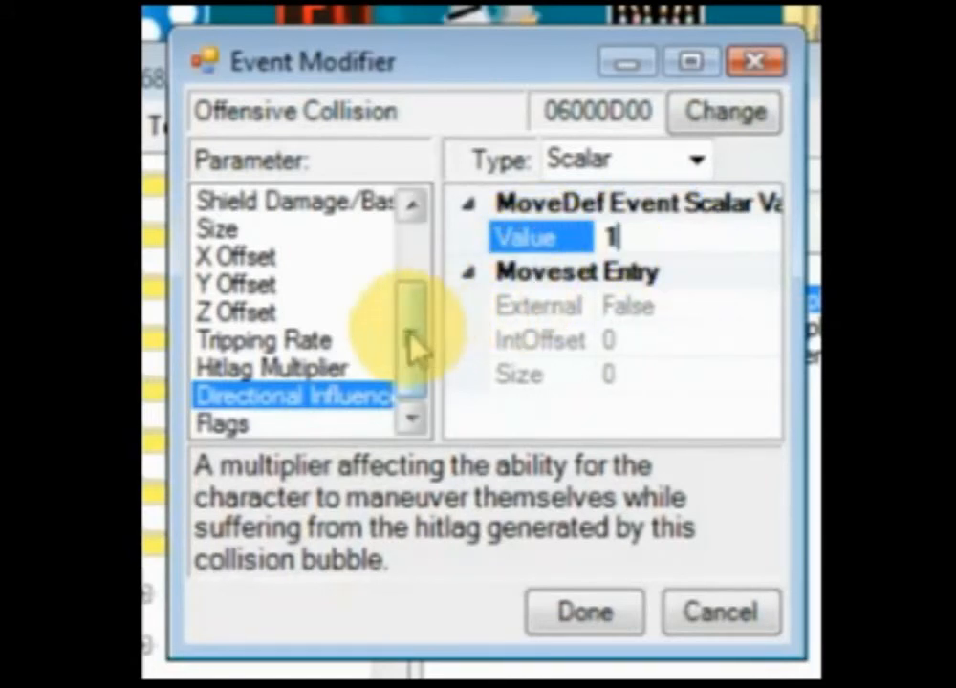
- Set the collision's Trajectory value to 45 and apply the event changes
{"action": "left_click_drag", "start_coordinate": [412, 347], "coordinate": [421, 253]}
{"action": "left_click", "coordinate": [315, 258]}
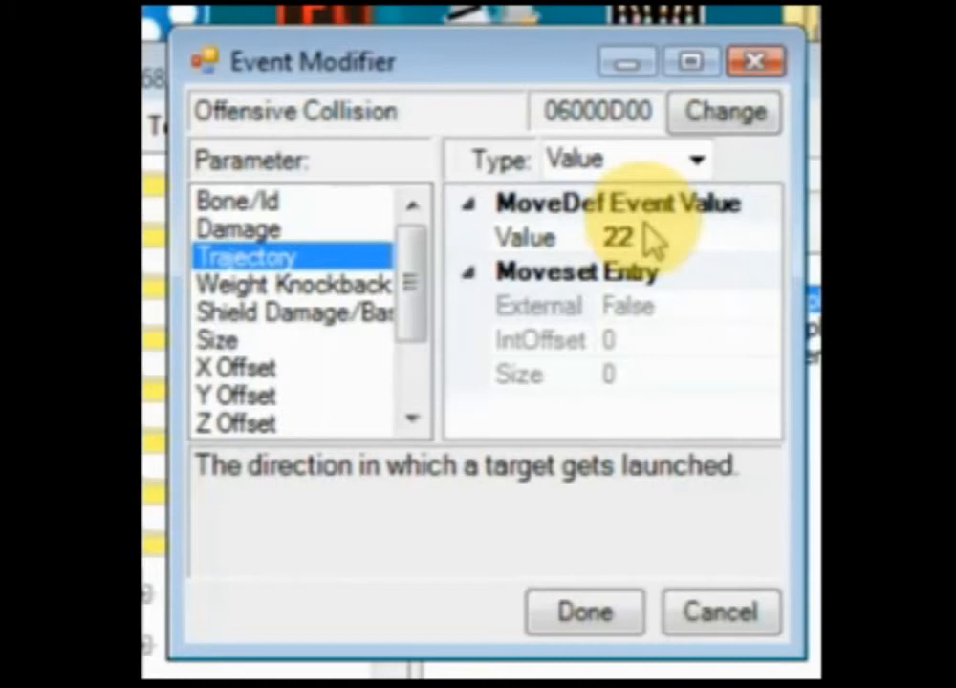
{"action": "left_click", "coordinate": [644, 238]}
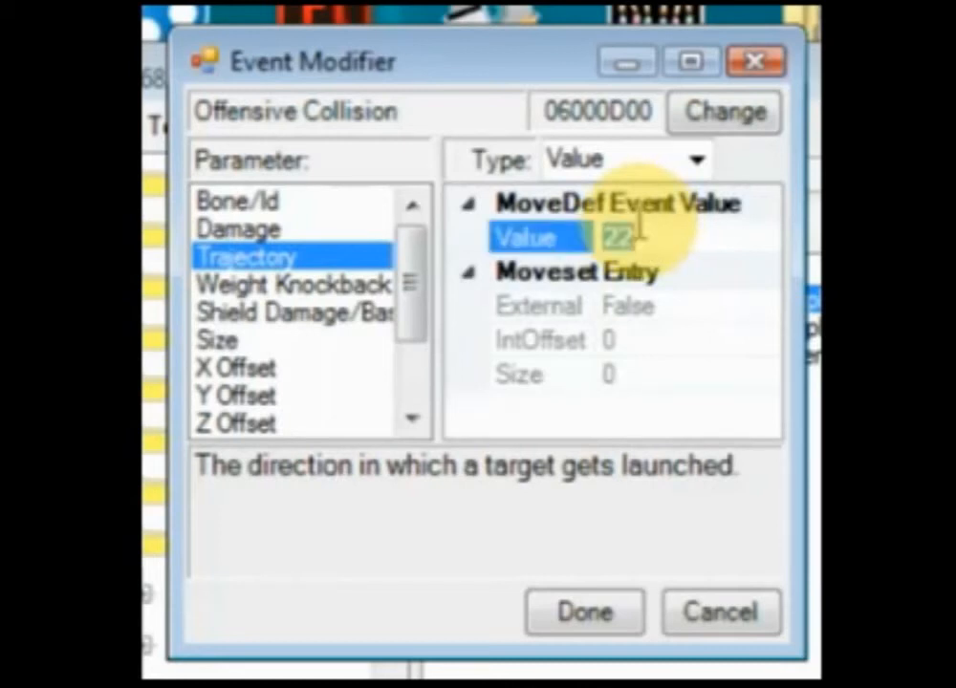
{"action": "type", "text": "45"}
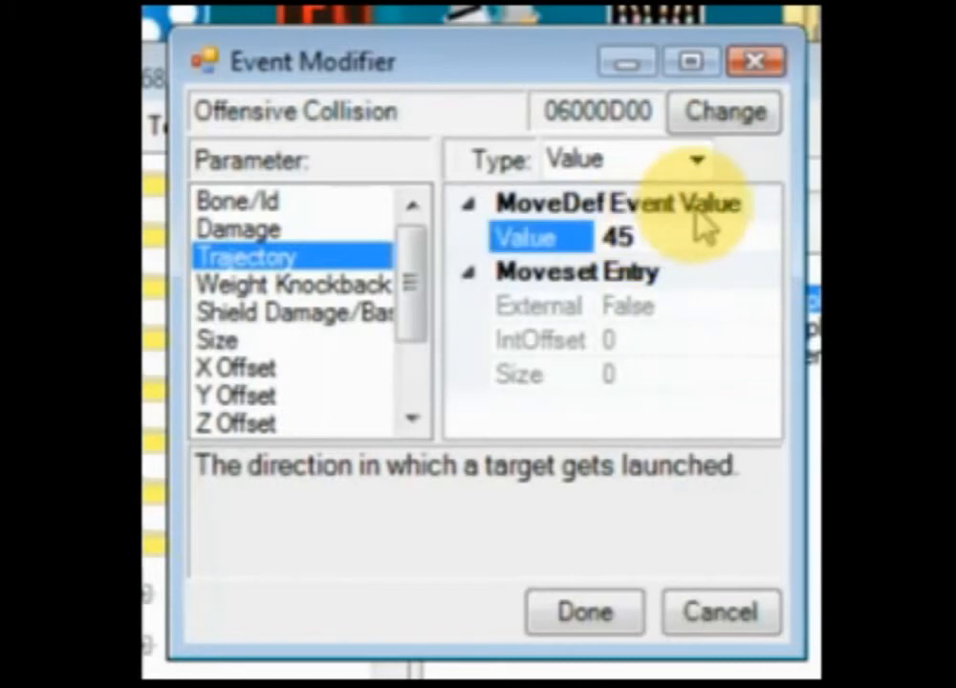
{"action": "key", "text": "Return"}
{"action": "left_click", "coordinate": [378, 285]}
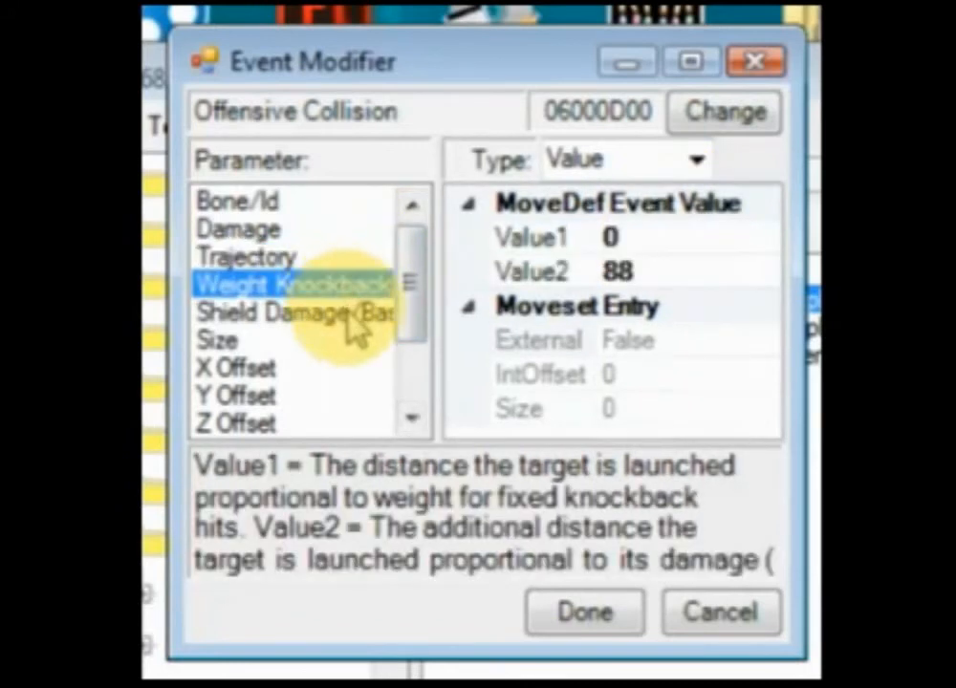
{"action": "left_click", "coordinate": [362, 314]}
{"action": "left_click", "coordinate": [358, 286]}
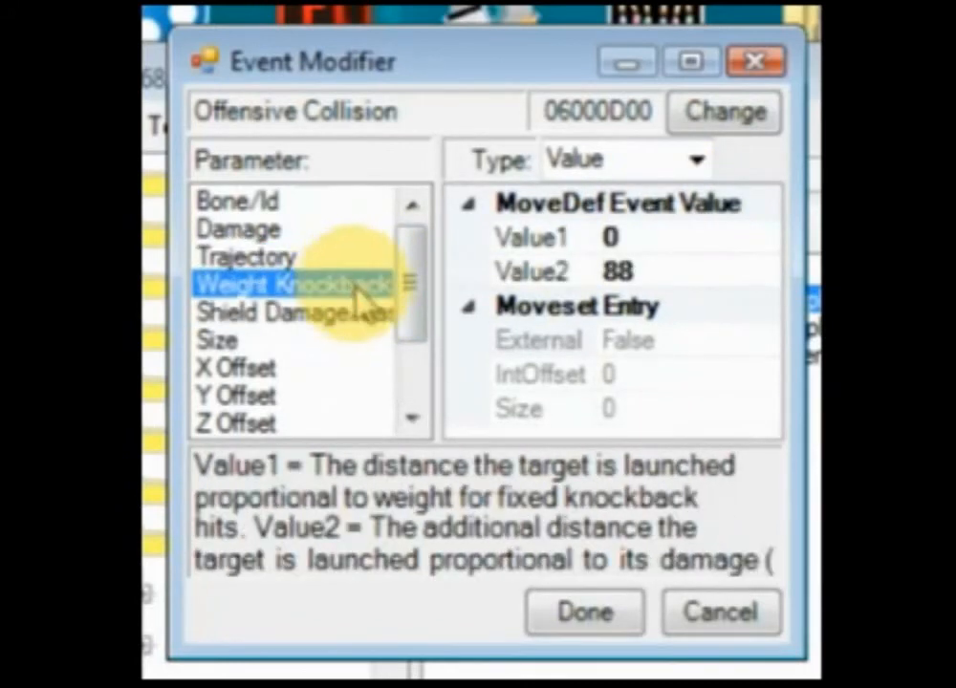
{"action": "left_click", "coordinate": [611, 612]}
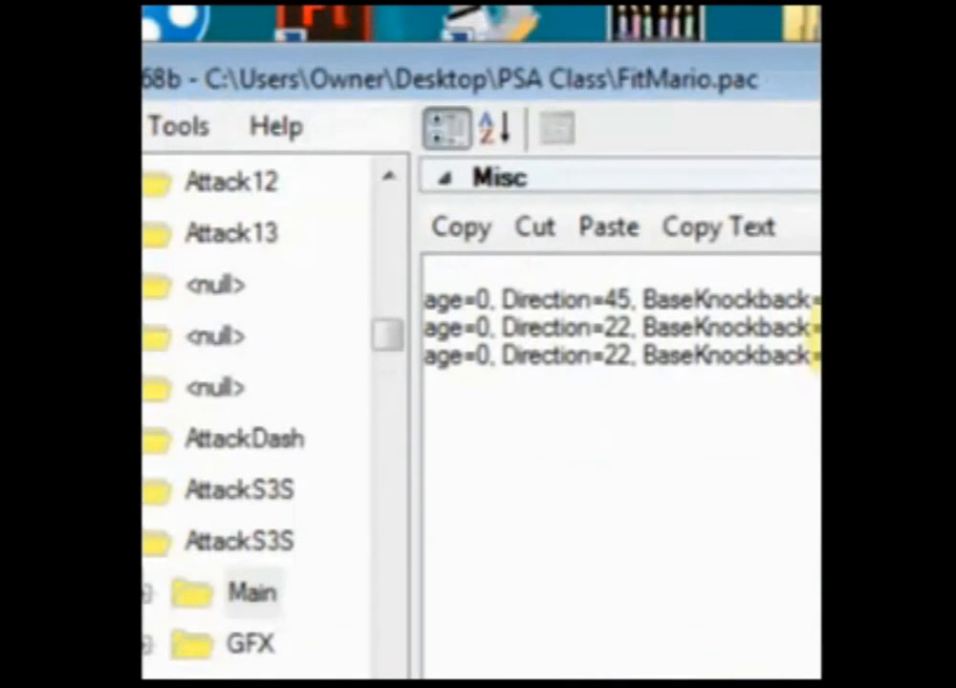
- Reopen the first Offensive Collision event and review its Shield Damage/Base Knockback, Weight Knockback, Trajectory and Damage parameters
{"action": "double_click", "coordinate": [811, 300]}
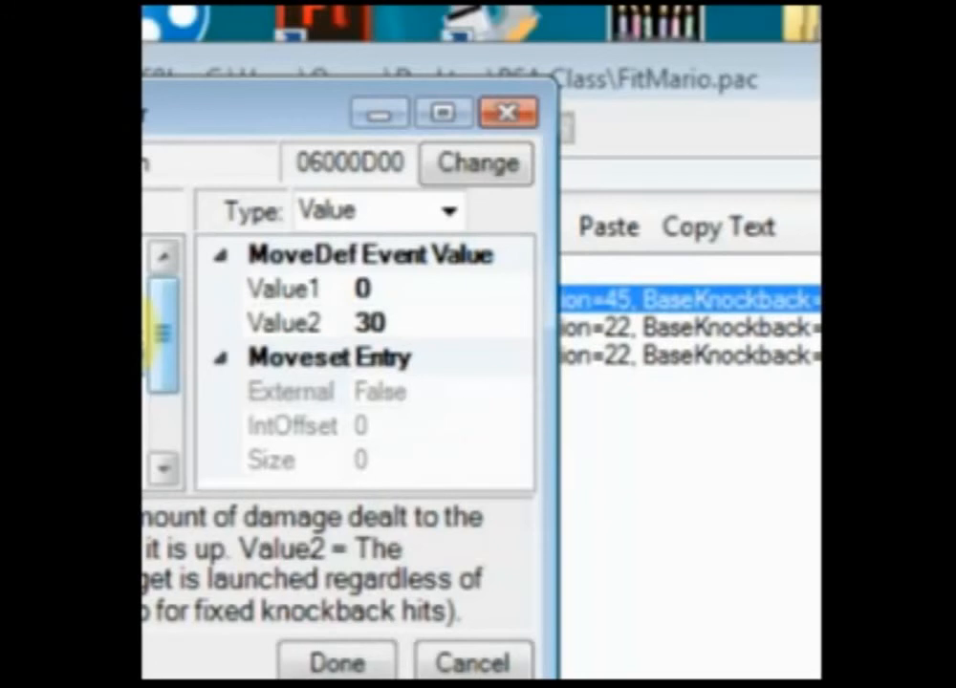
{"action": "left_click_drag", "start_coordinate": [230, 137], "coordinate": [529, 182]}
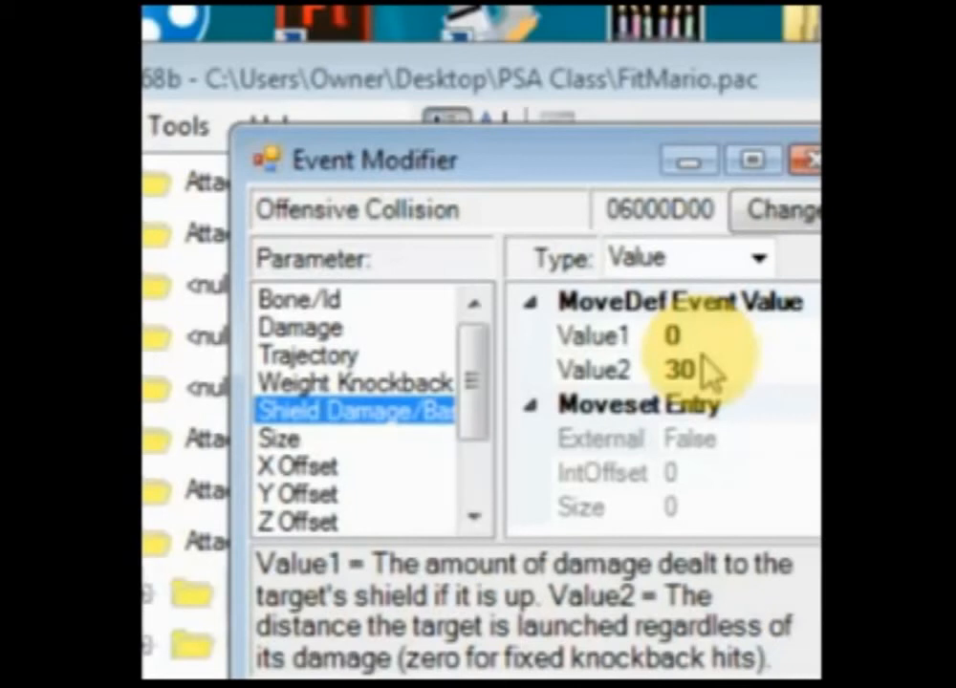
{"action": "left_click", "coordinate": [654, 369]}
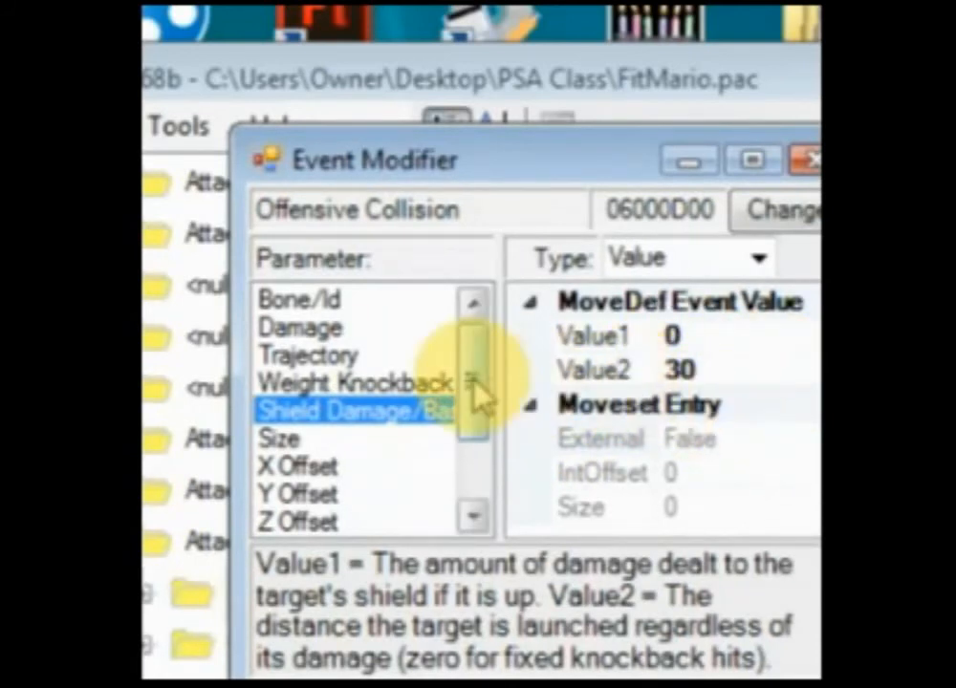
{"action": "left_click", "coordinate": [435, 384]}
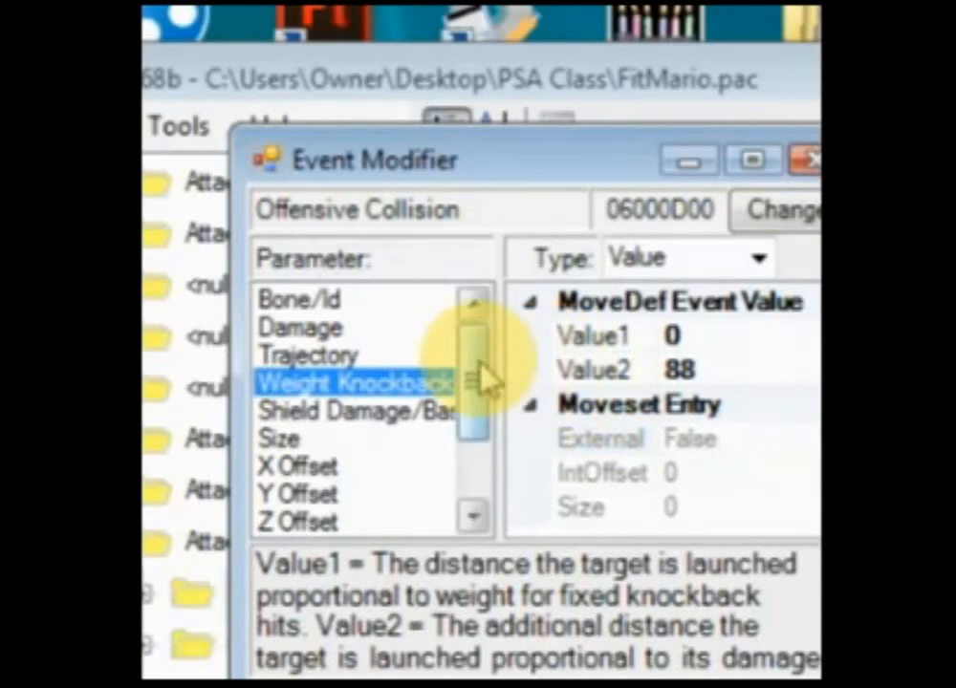
{"action": "left_click", "coordinate": [392, 355]}
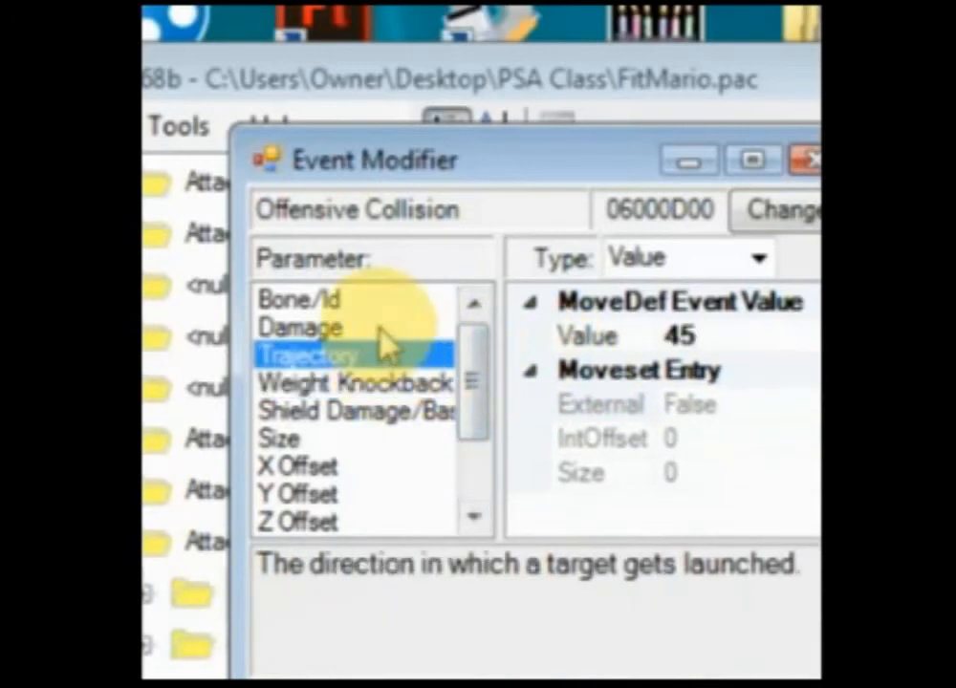
{"action": "left_click", "coordinate": [380, 329]}
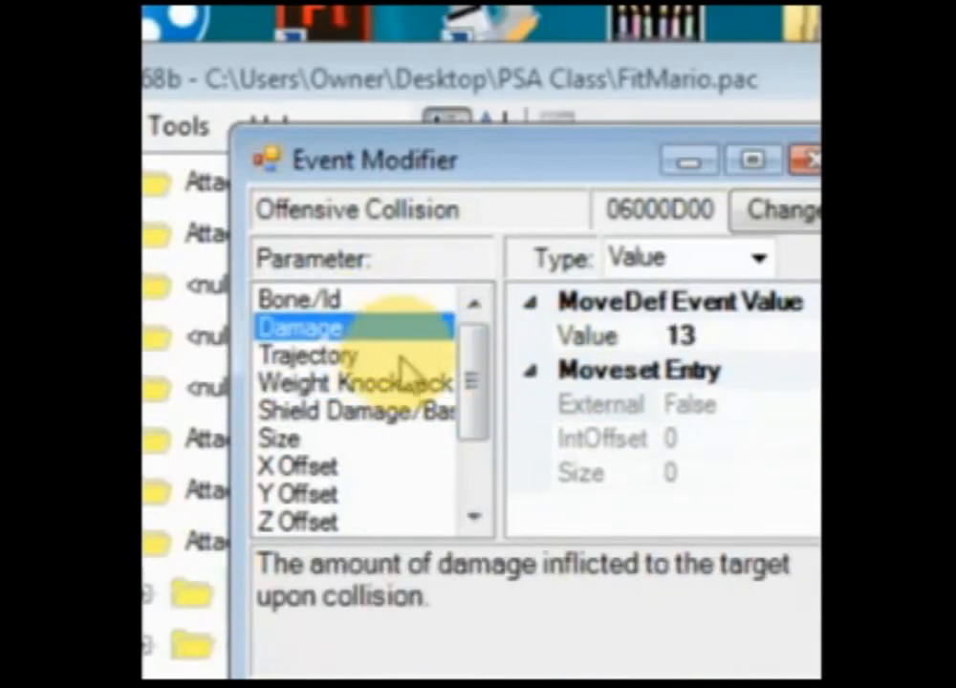
- Set the collision's shield damage, Value1 of the Shield Damage/Base Knockback parameter, to 5
{"action": "left_click", "coordinate": [435, 414]}
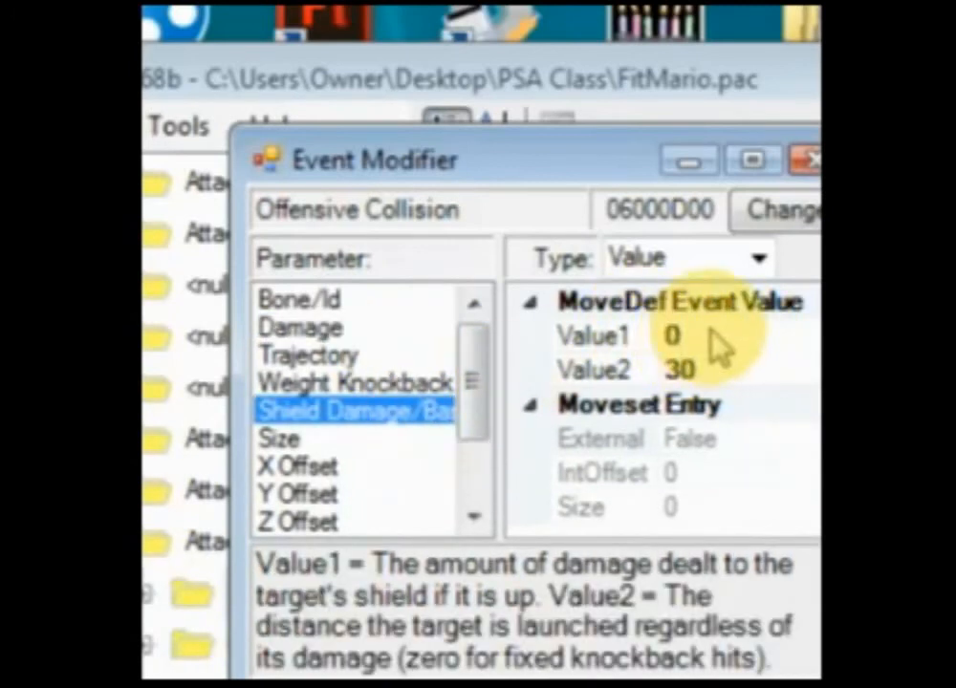
{"action": "left_click", "coordinate": [710, 330]}
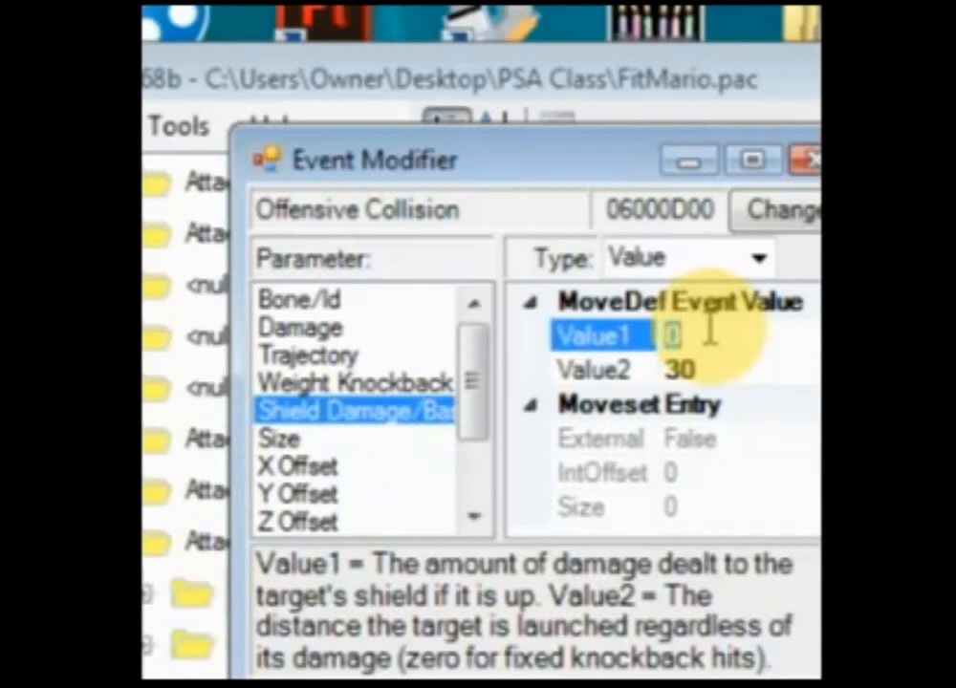
{"action": "type", "text": "5"}
{"action": "key", "text": "Return"}
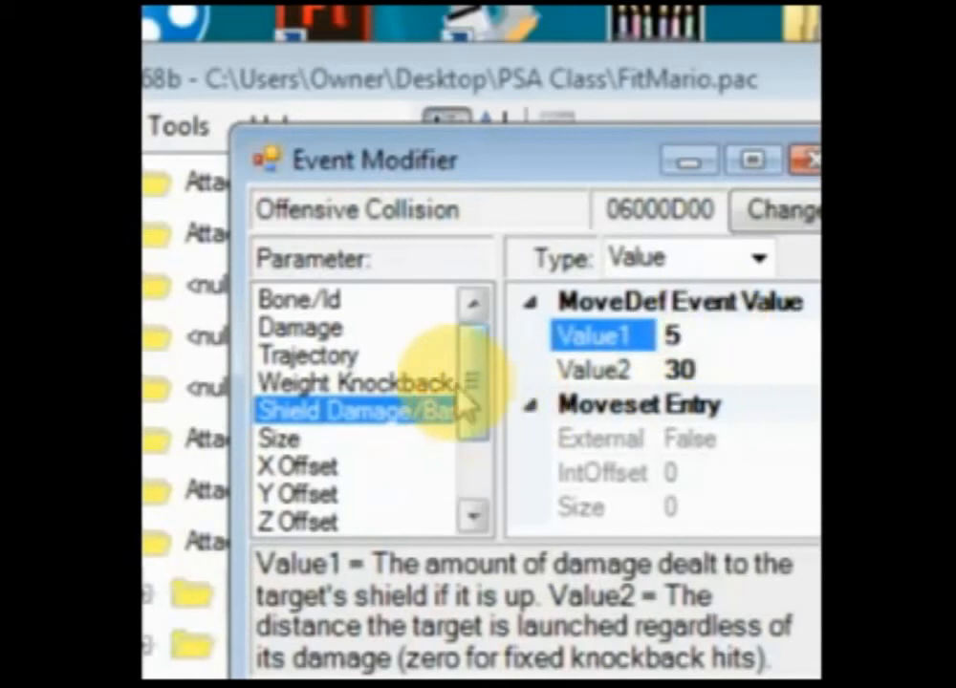
- Review the collision's Weight Knockback, Shield Damage, Size, X, Y and Z Offset, Tripping Rate, Hitlag Multiplier and Directional Influence parameters
{"action": "left_click", "coordinate": [452, 383]}
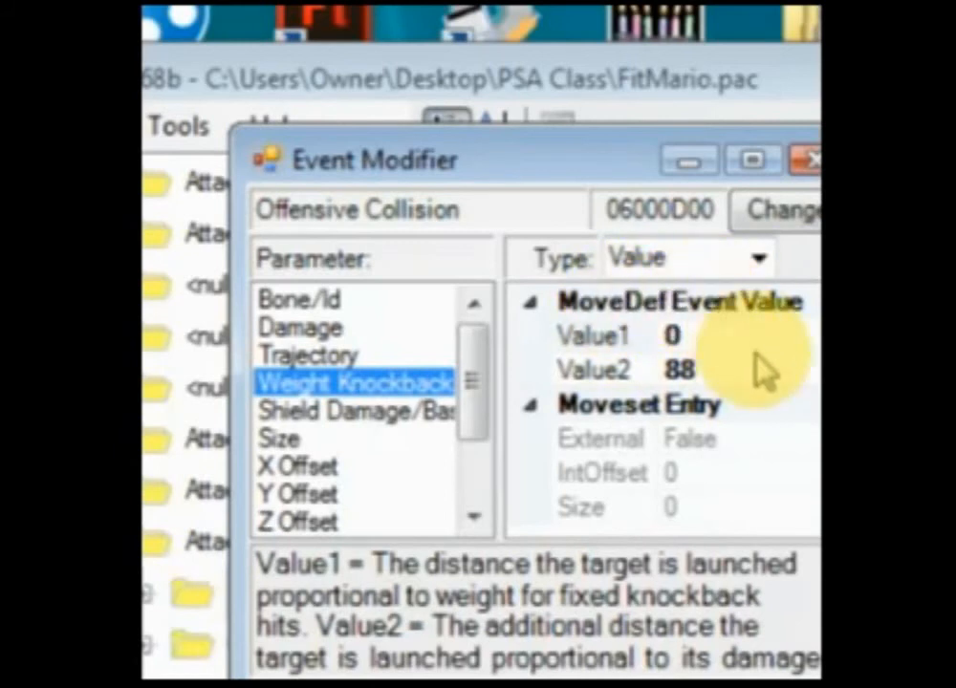
{"action": "left_click", "coordinate": [707, 370]}
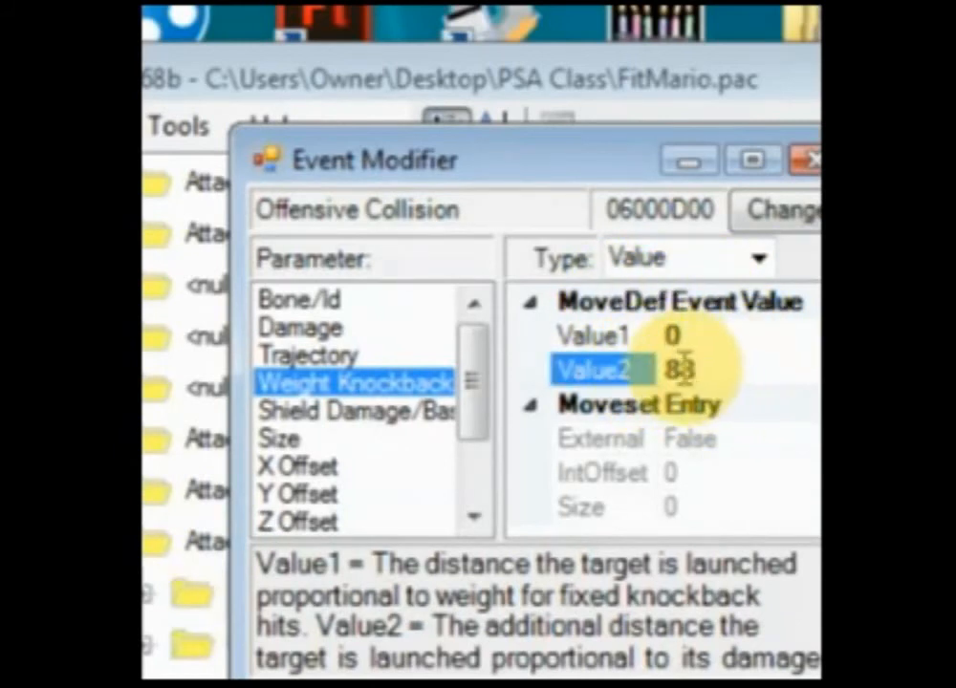
{"action": "double_click", "coordinate": [684, 377]}
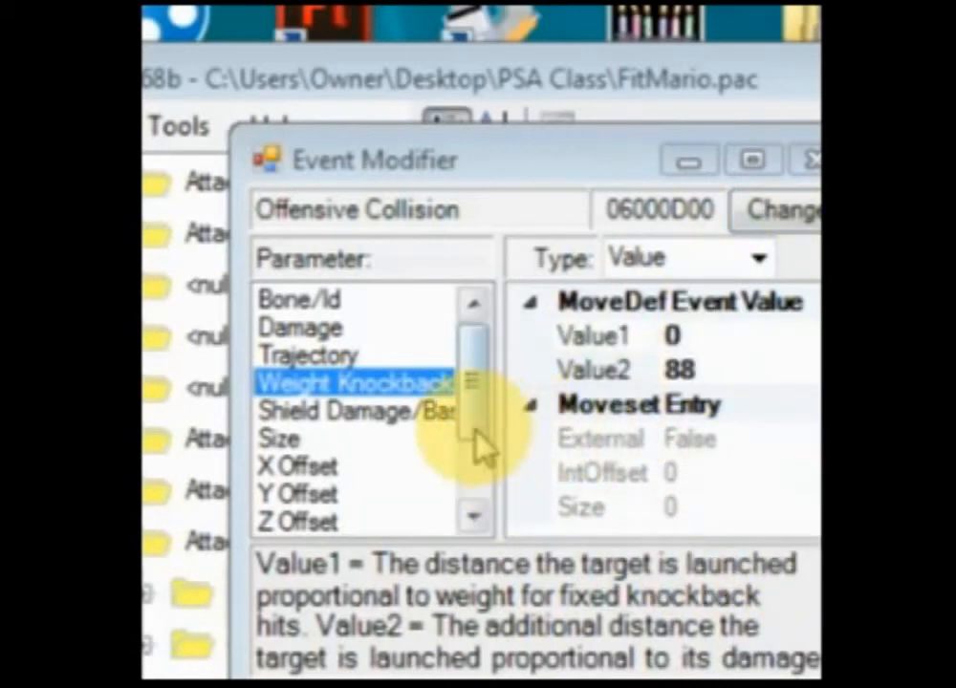
{"action": "left_click", "coordinate": [421, 413]}
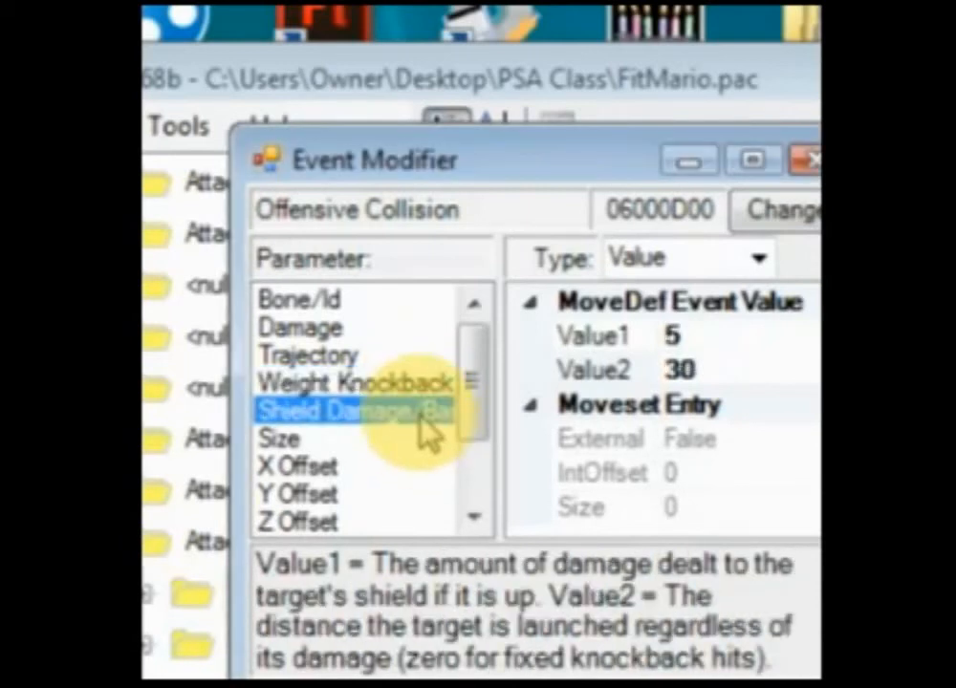
{"action": "left_click", "coordinate": [382, 438]}
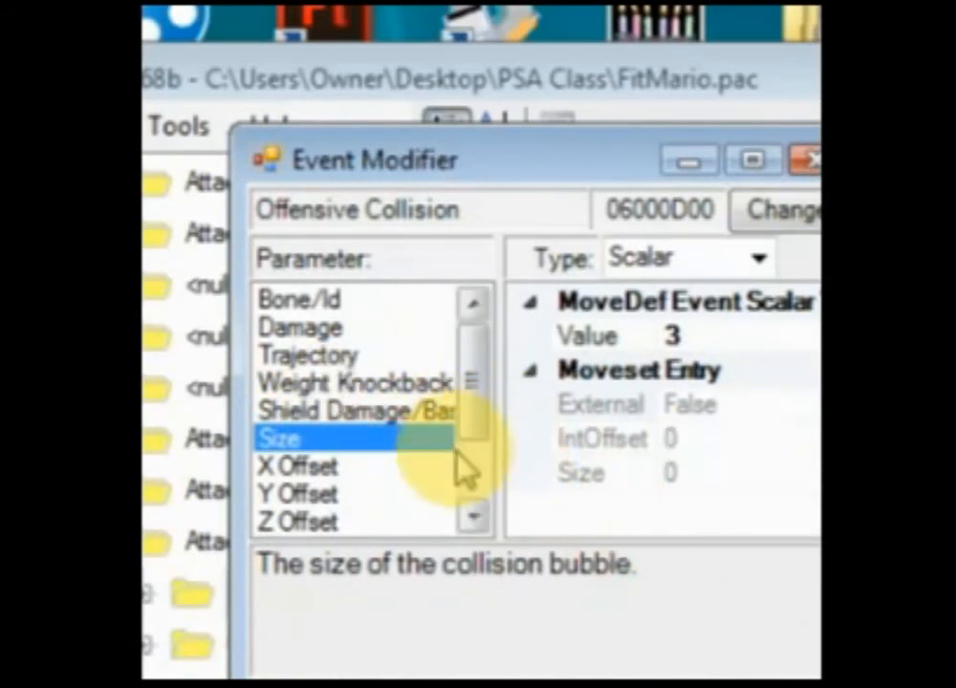
{"action": "left_click", "coordinate": [341, 469]}
{"action": "left_click", "coordinate": [344, 496]}
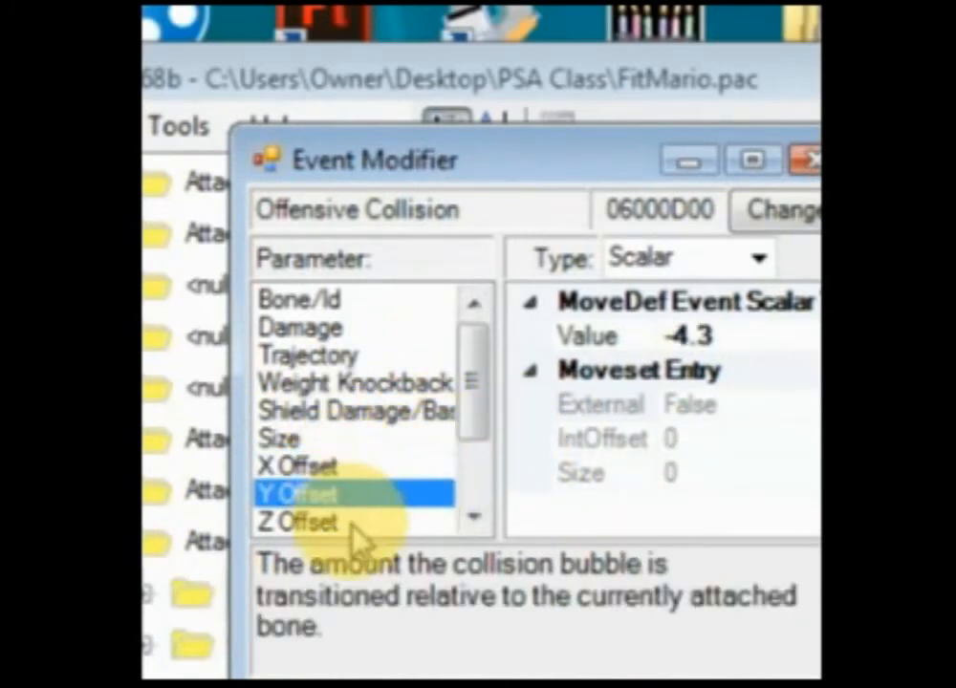
{"action": "left_click", "coordinate": [349, 521]}
{"action": "left_click_drag", "start_coordinate": [479, 422], "coordinate": [473, 464]}
{"action": "left_click", "coordinate": [406, 440]}
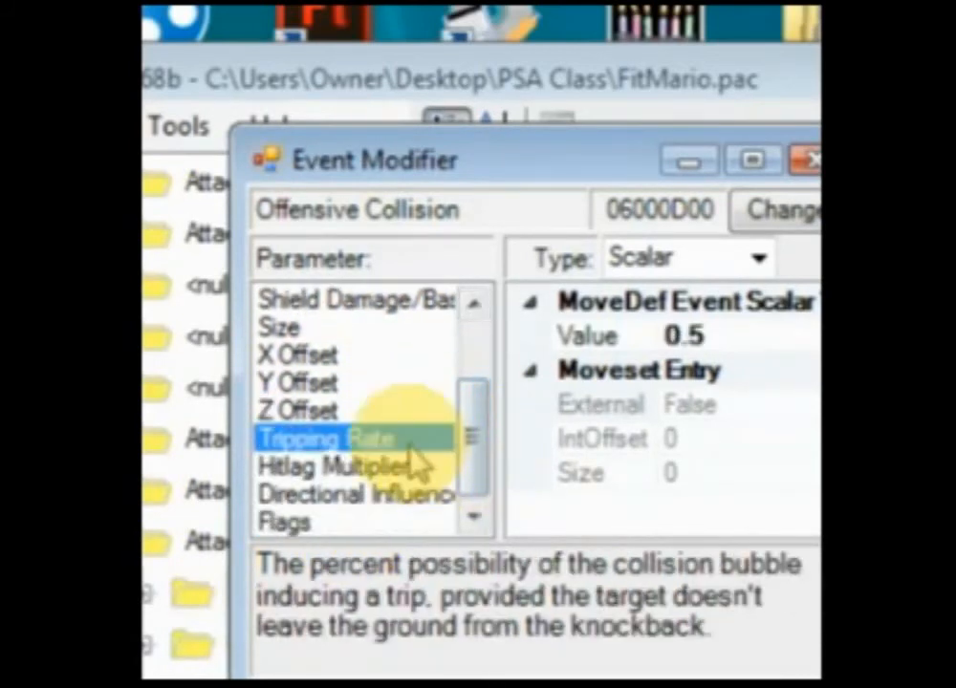
{"action": "left_click", "coordinate": [413, 469]}
{"action": "left_click", "coordinate": [418, 497]}
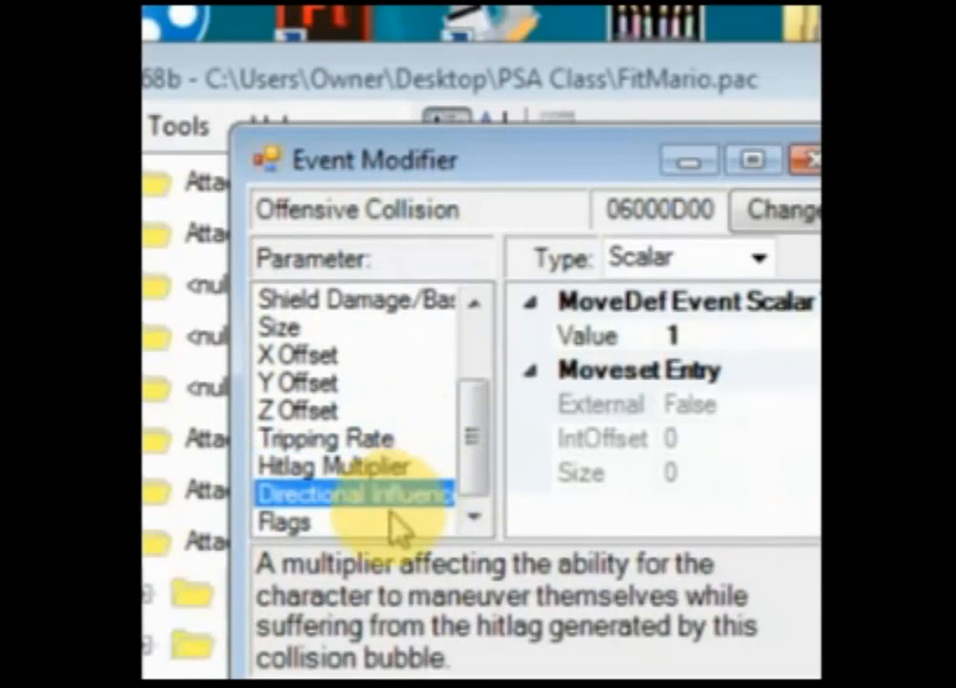
- Go through the Effect options in the collision's Flags parameter and set the Effect flag to Flame
{"action": "left_click", "coordinate": [392, 521]}
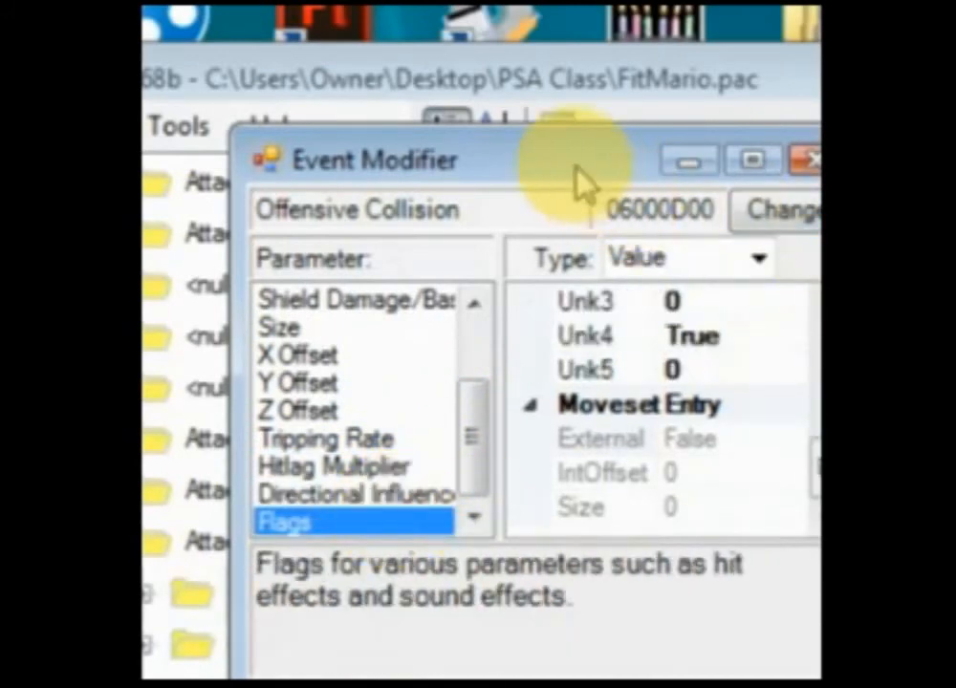
{"action": "left_click_drag", "start_coordinate": [574, 168], "coordinate": [521, 77]}
{"action": "left_click_drag", "start_coordinate": [769, 379], "coordinate": [786, 298]}
{"action": "left_click", "coordinate": [738, 327]}
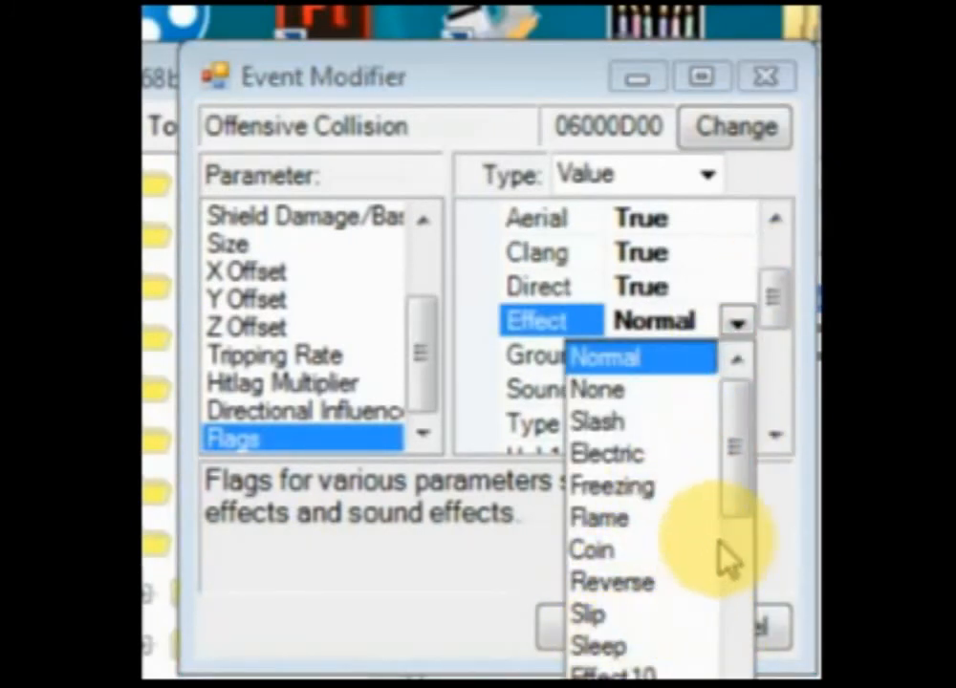
{"action": "left_click_drag", "start_coordinate": [738, 490], "coordinate": [736, 535]}
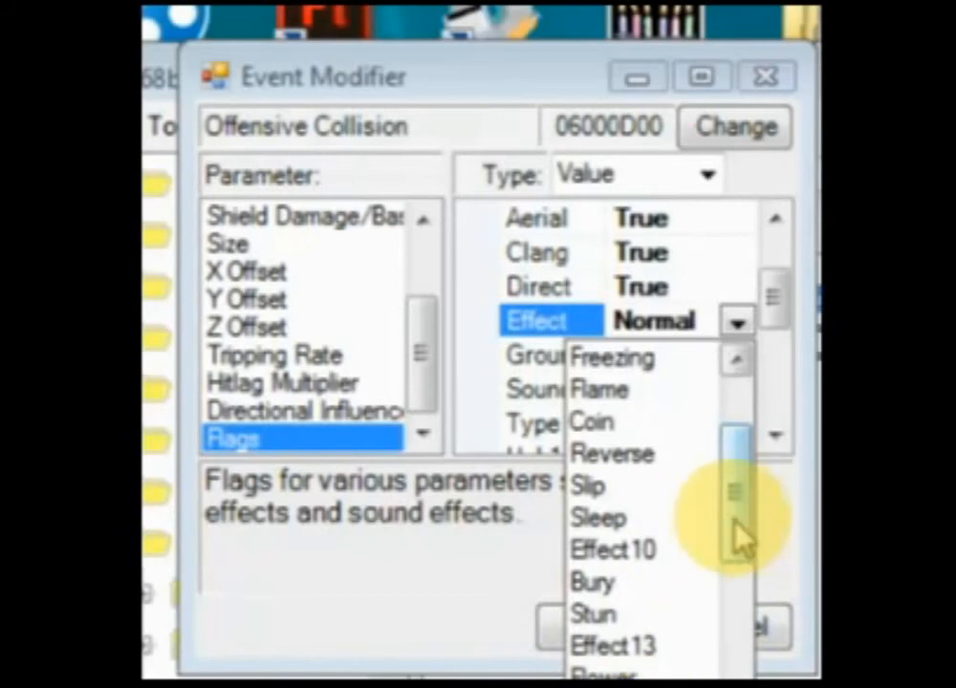
{"action": "left_click_drag", "start_coordinate": [734, 500], "coordinate": [726, 602]}
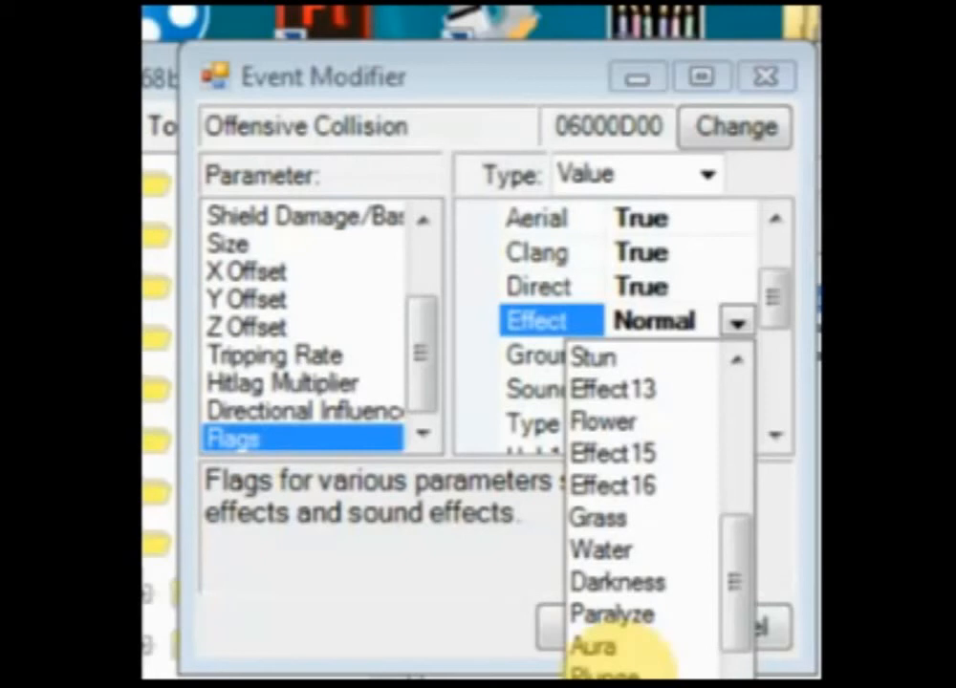
{"action": "left_click_drag", "start_coordinate": [736, 608], "coordinate": [726, 651]}
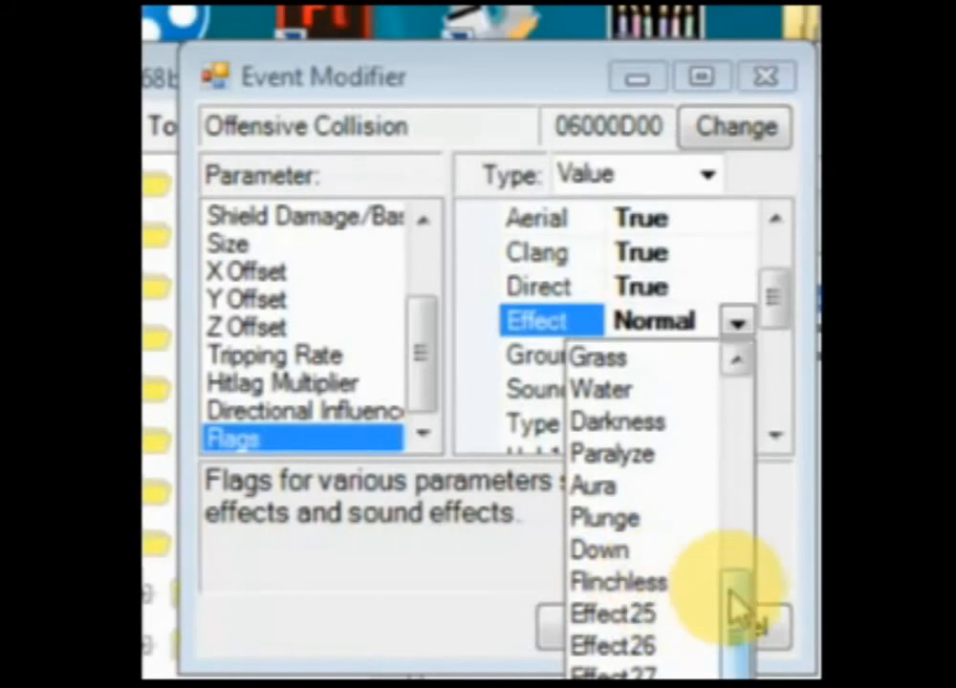
{"action": "left_click_drag", "start_coordinate": [738, 604], "coordinate": [736, 639]}
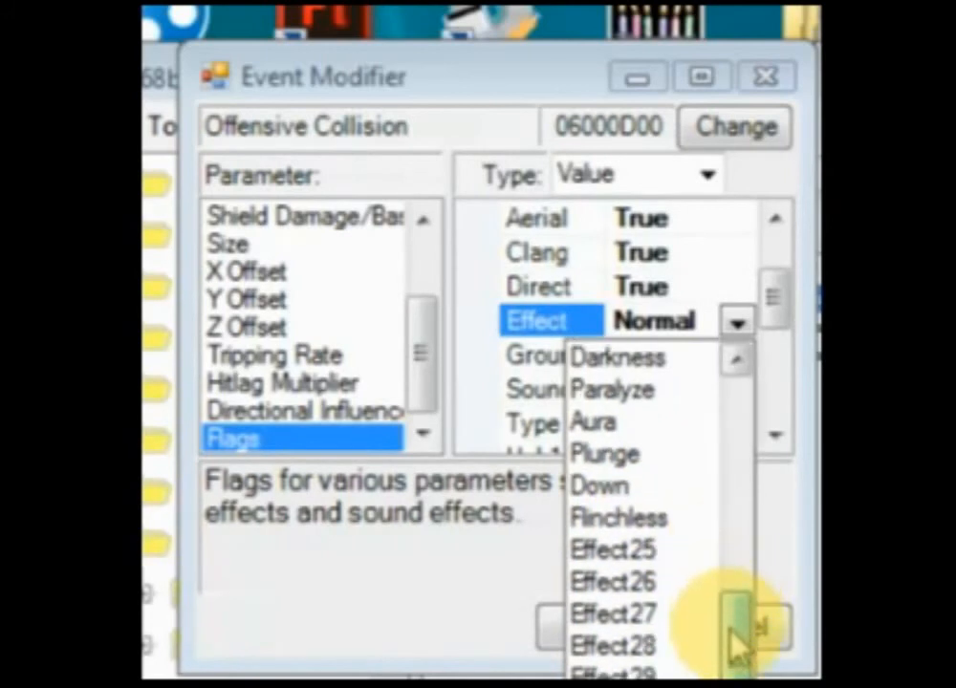
{"action": "left_click", "coordinate": [454, 607]}
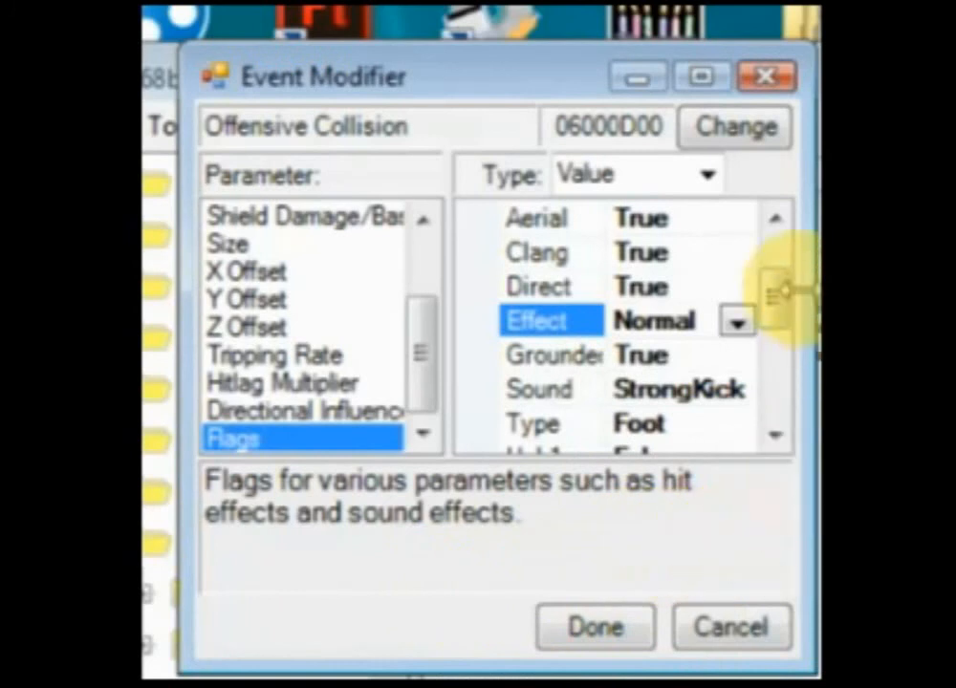
{"action": "left_click", "coordinate": [738, 325]}
{"action": "left_click", "coordinate": [624, 521]}
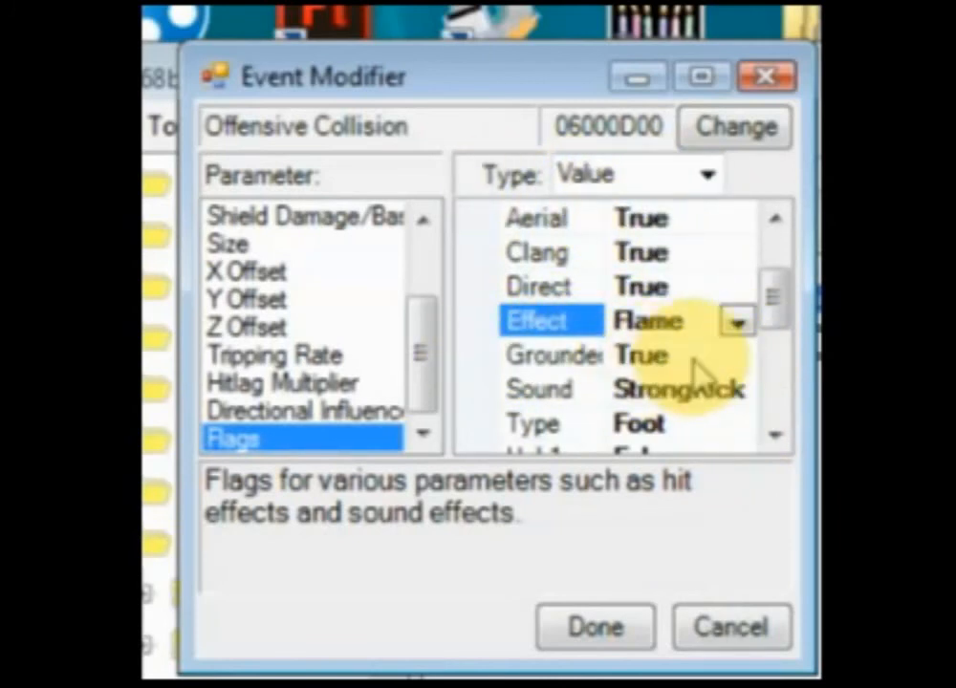
- Try False for the Grounded option in the collision's Flags parameter, and return it to True
{"action": "left_click", "coordinate": [660, 359]}
{"action": "left_click", "coordinate": [737, 357]}
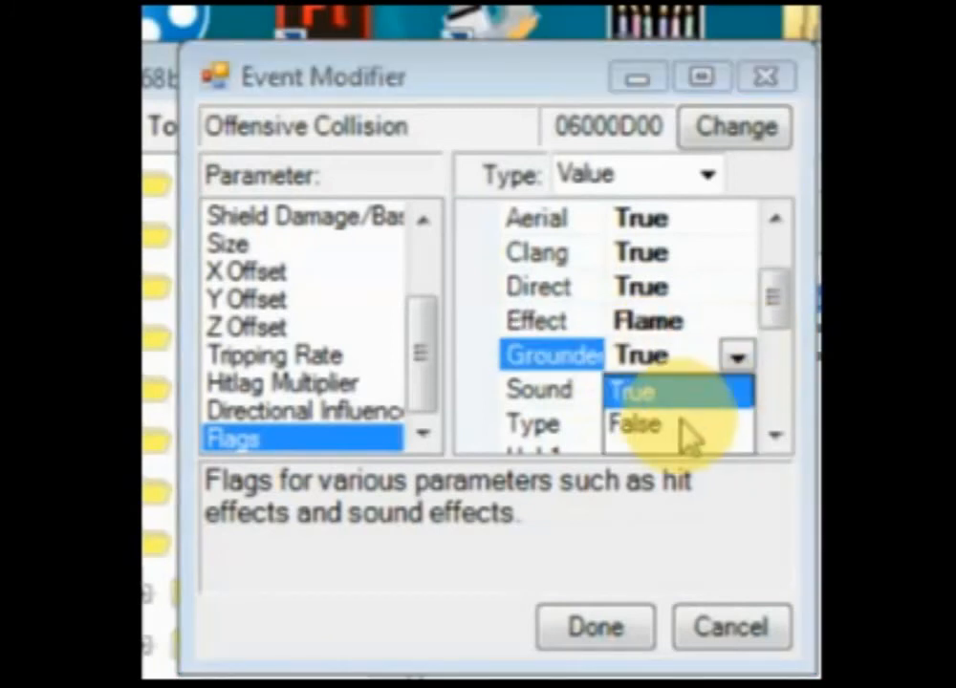
{"action": "left_click", "coordinate": [684, 427]}
{"action": "left_click", "coordinate": [738, 360]}
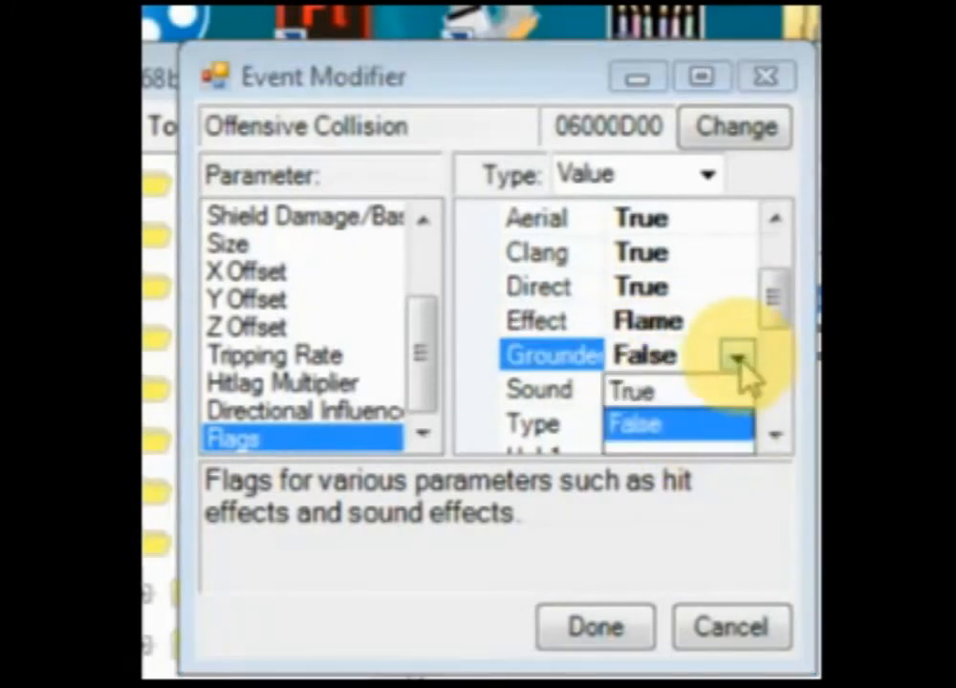
{"action": "left_click", "coordinate": [729, 392]}
- Browse the Sound options in the collision's Flags parameter and set the Sound flag to StrongMagicZap
{"action": "scroll", "coordinate": [755, 311], "scroll_direction": "down", "scroll_amount": 1}
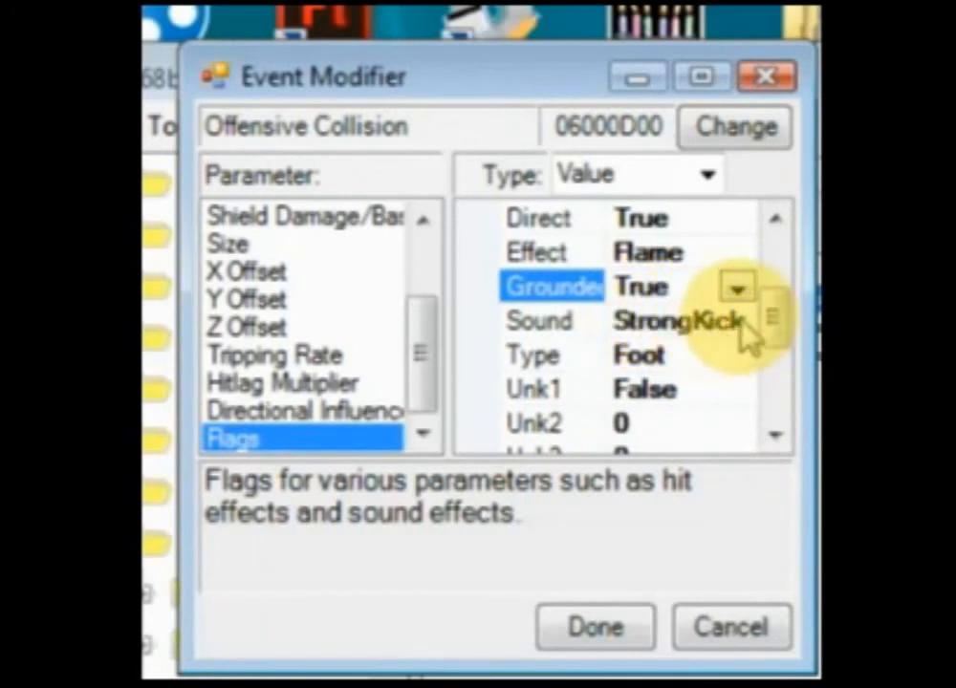
{"action": "left_click", "coordinate": [744, 330]}
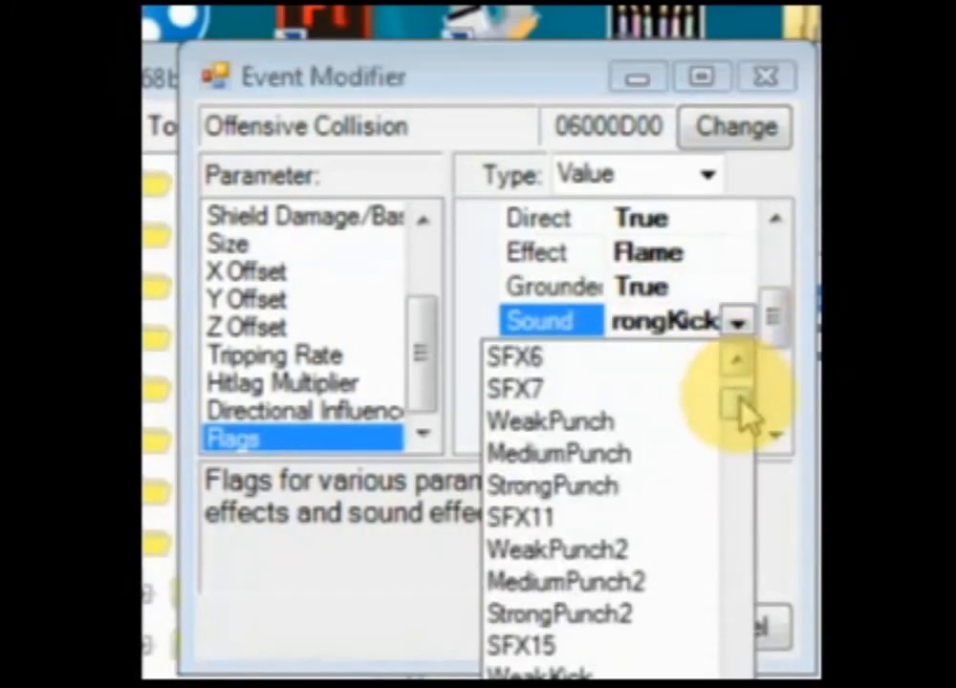
{"action": "left_click_drag", "start_coordinate": [743, 413], "coordinate": [747, 398]}
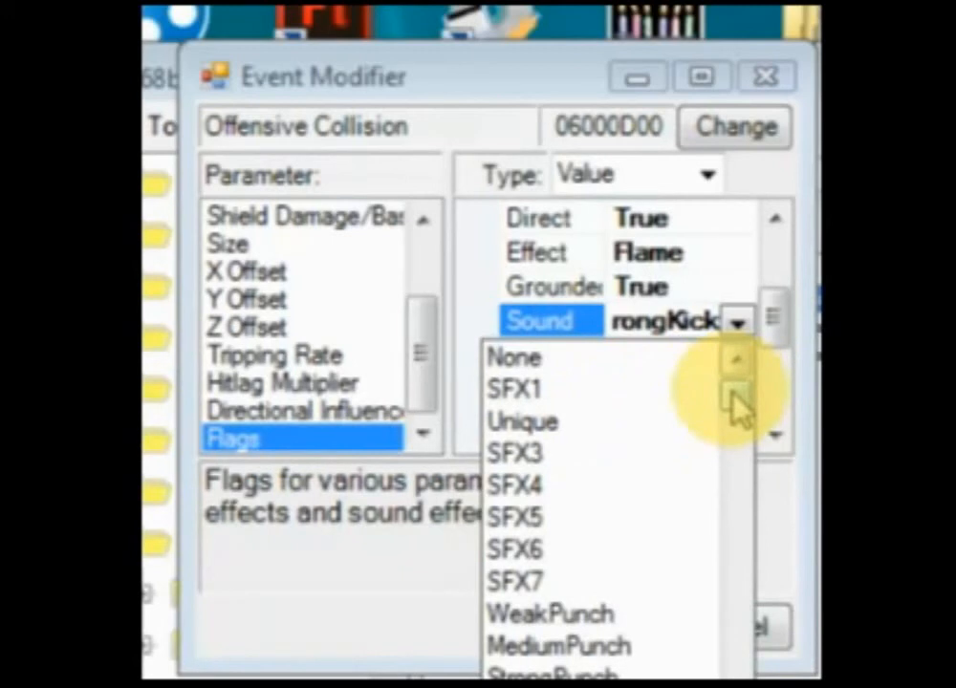
{"action": "left_click_drag", "start_coordinate": [731, 398], "coordinate": [726, 577]}
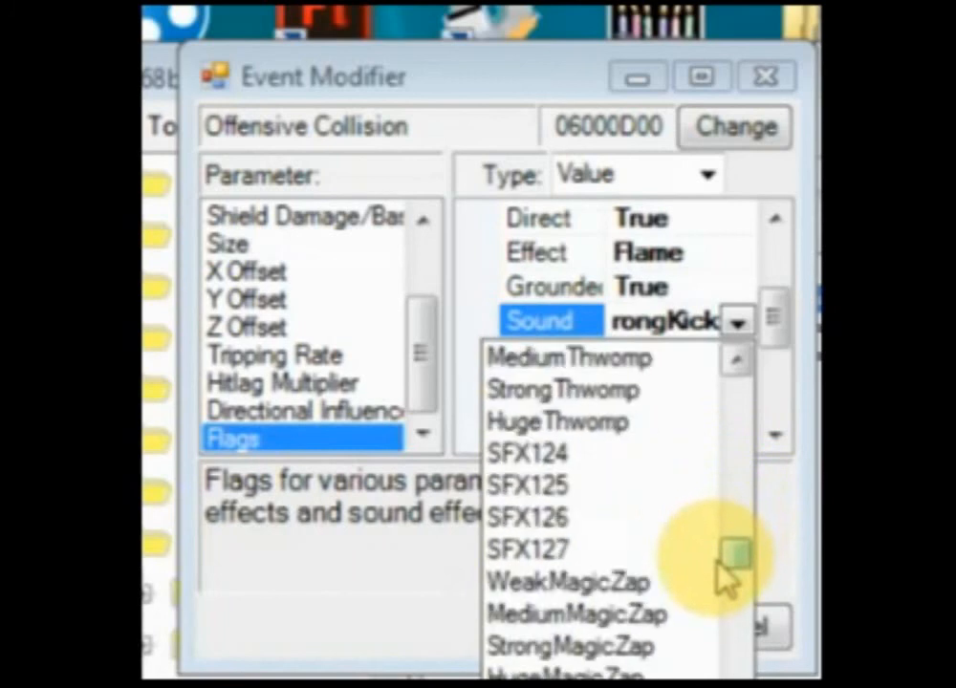
{"action": "left_click", "coordinate": [626, 648]}
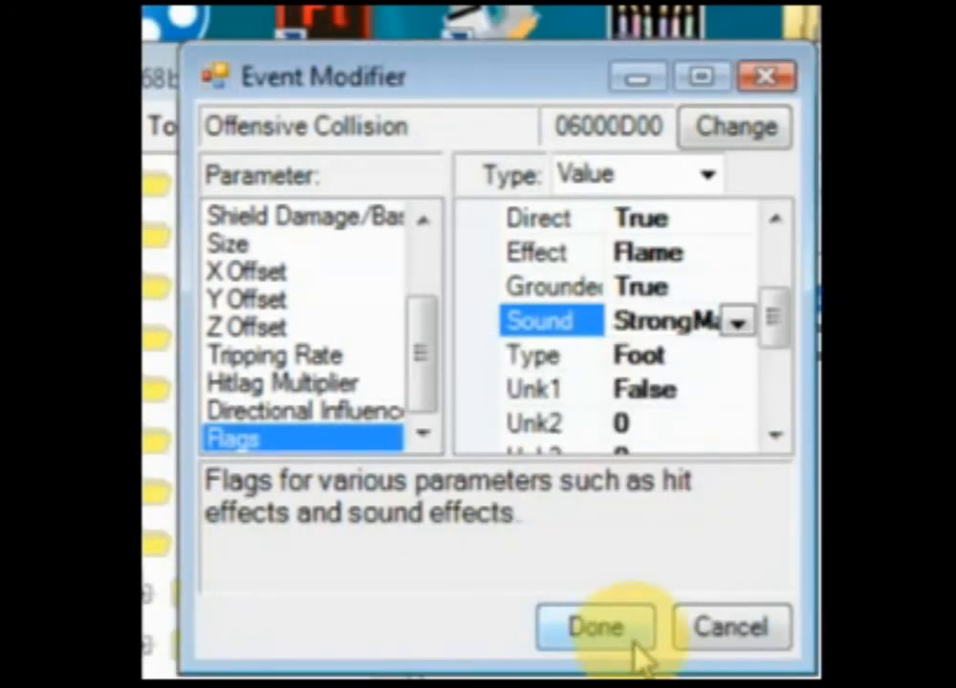
- Examine the available Type options in the collision's Flags parameter without changing the flag, and view the remaining Unk flags
{"action": "left_click", "coordinate": [686, 351]}
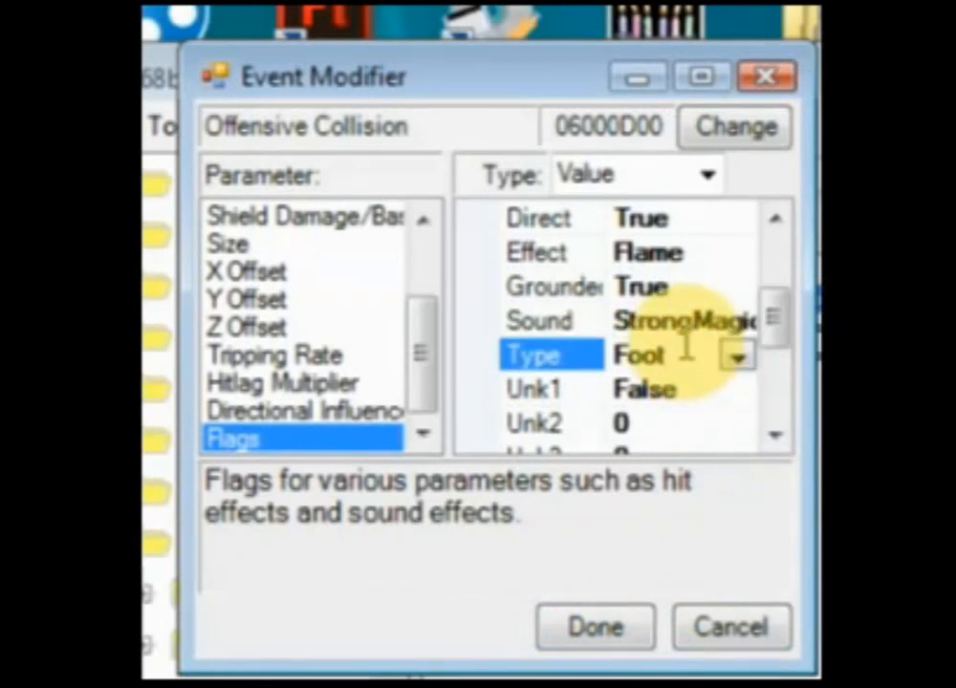
{"action": "left_click", "coordinate": [738, 360]}
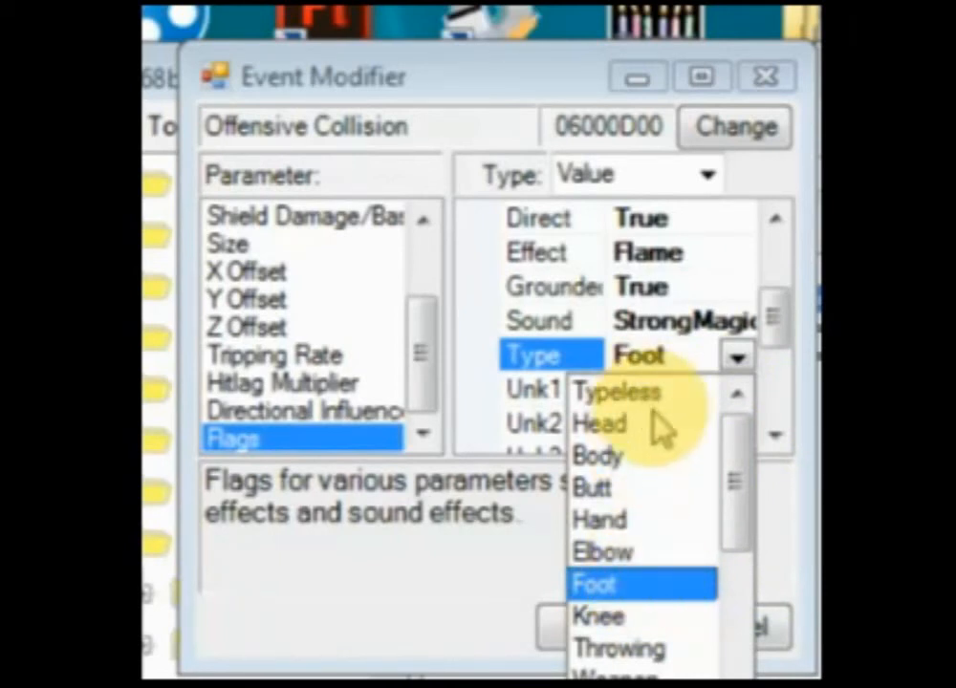
{"action": "left_click_drag", "start_coordinate": [738, 486], "coordinate": [739, 552]}
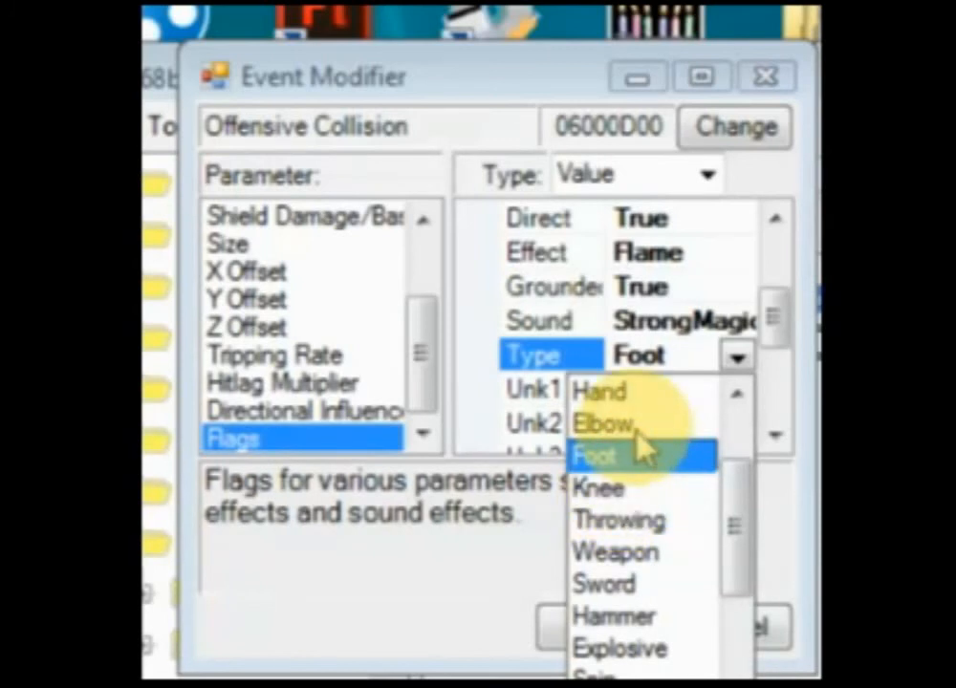
{"action": "left_click_drag", "start_coordinate": [736, 534], "coordinate": [736, 642]}
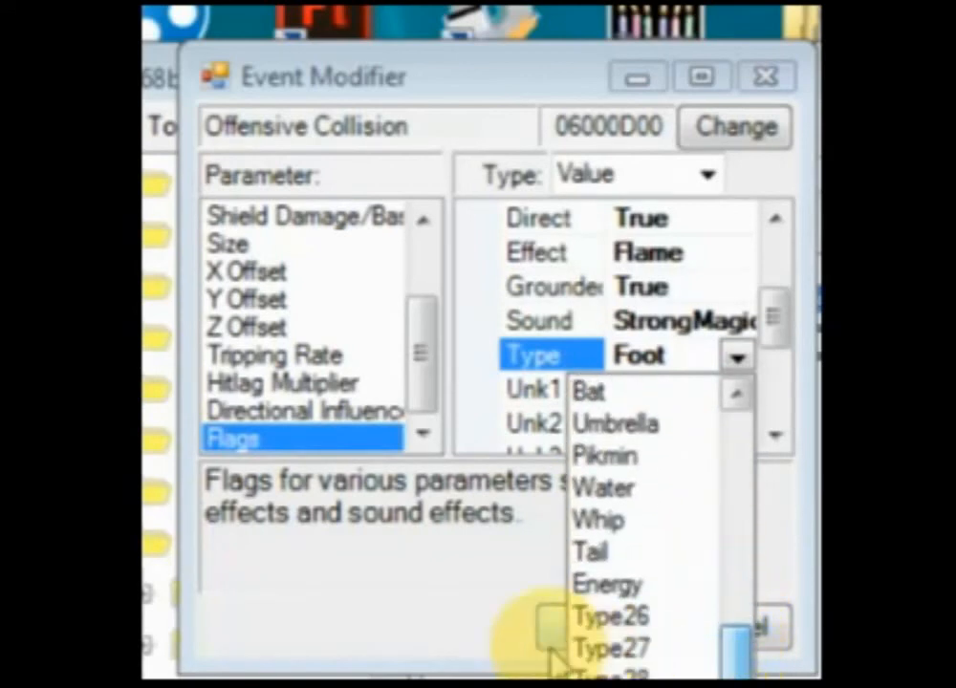
{"action": "left_click", "coordinate": [408, 557]}
{"action": "mouse_move", "coordinate": [771, 323]}
{"action": "left_mouse_down"}
{"action": "mouse_move", "coordinate": [779, 294]}
{"action": "mouse_move", "coordinate": [774, 379]}
{"action": "mouse_move", "coordinate": [770, 344]}
{"action": "left_mouse_up"}
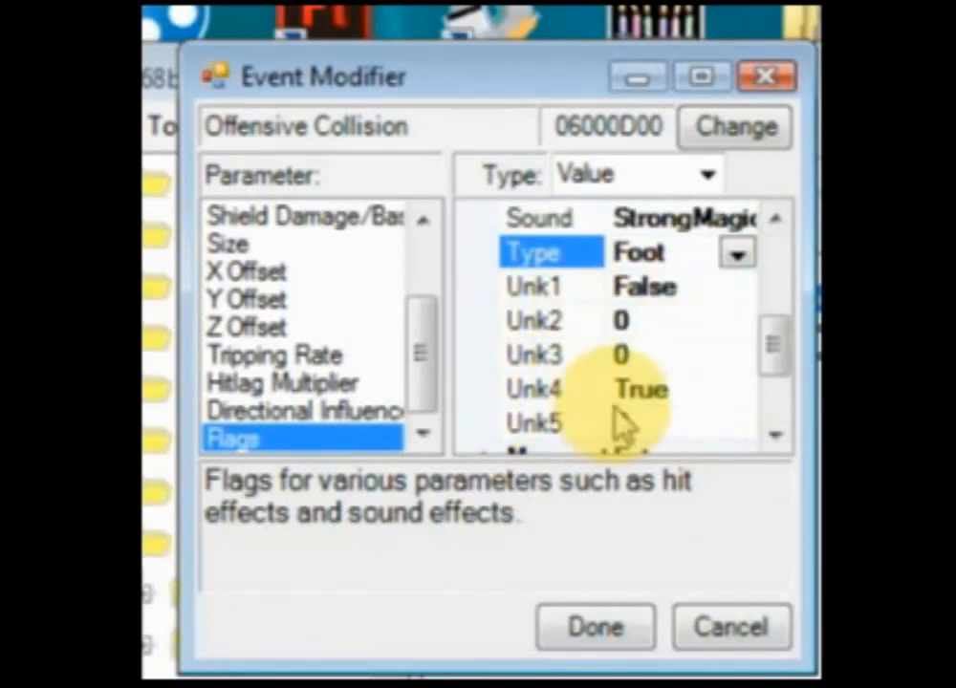
- Review the collision's Damage, Trajectory, Weight Knockback and Shield Damage/Base Knockback parameters once more
{"action": "left_click_drag", "start_coordinate": [422, 401], "coordinate": [422, 324]}
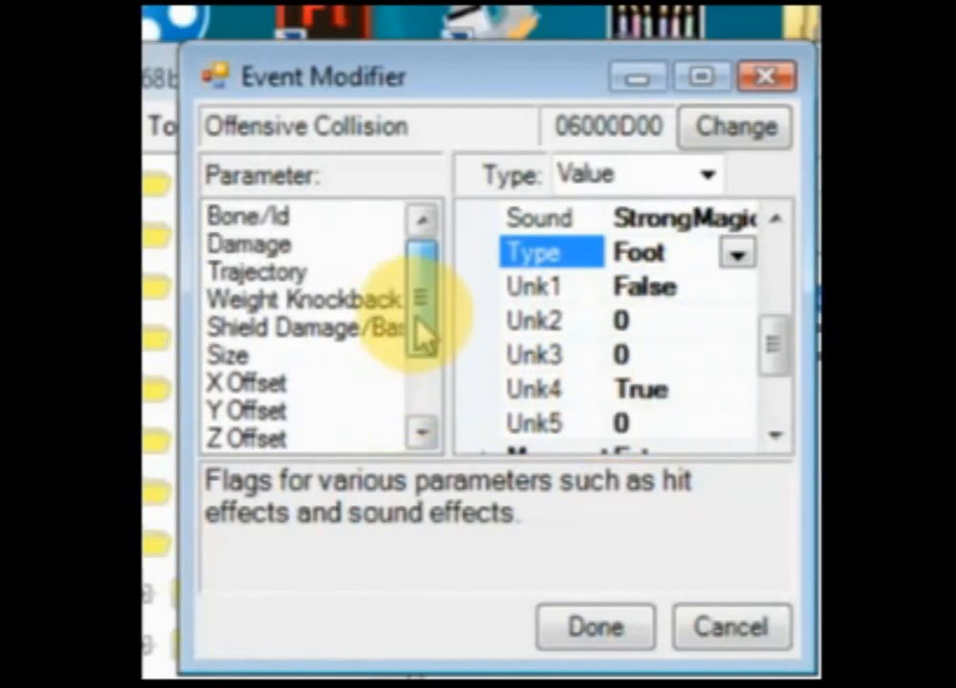
{"action": "left_click", "coordinate": [306, 246]}
{"action": "left_click", "coordinate": [315, 272]}
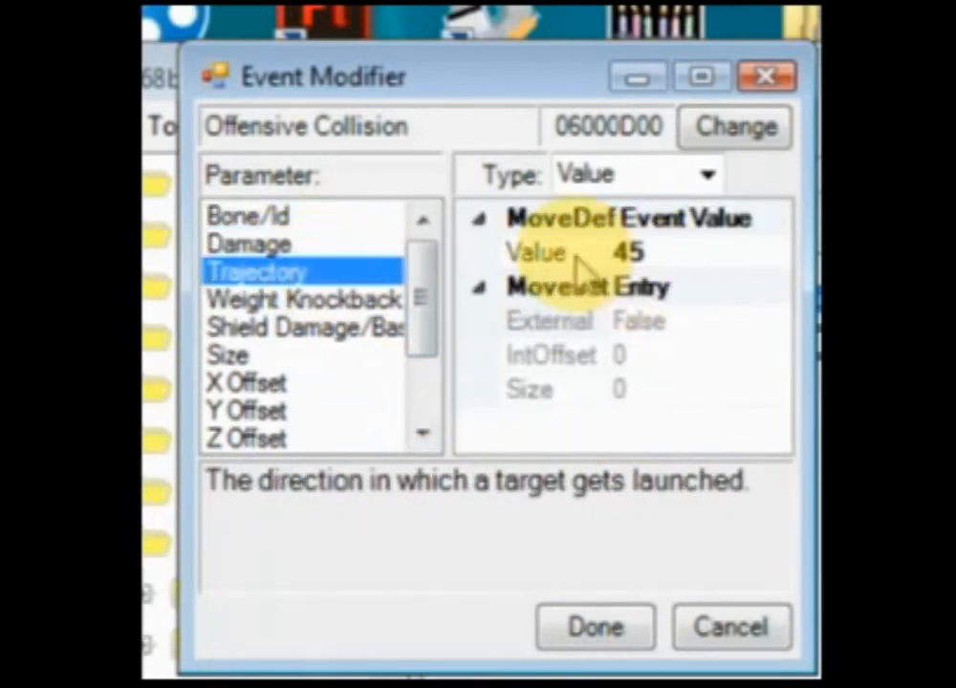
{"action": "left_click", "coordinate": [377, 300]}
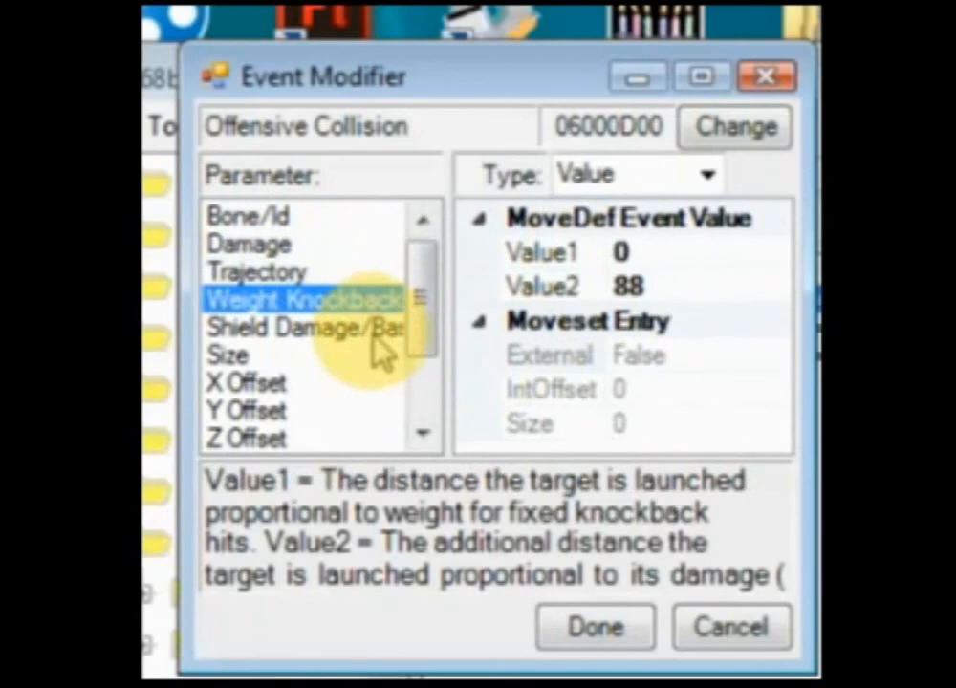
{"action": "left_click", "coordinate": [372, 330]}
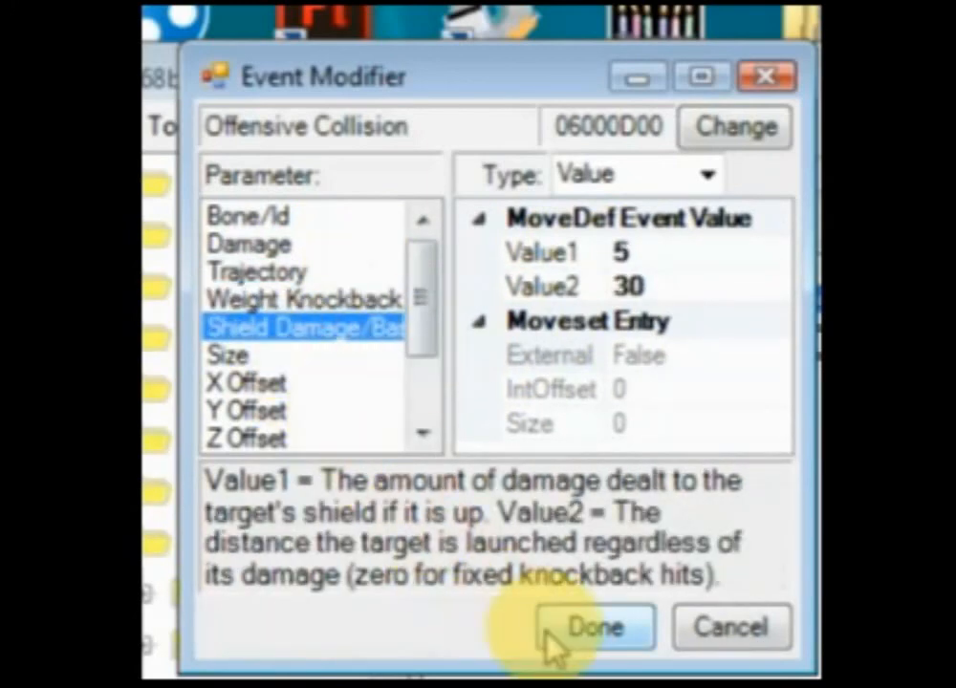
- Apply the edited Offensive Collision event and save FitMario.pac
{"action": "left_click", "coordinate": [577, 632]}
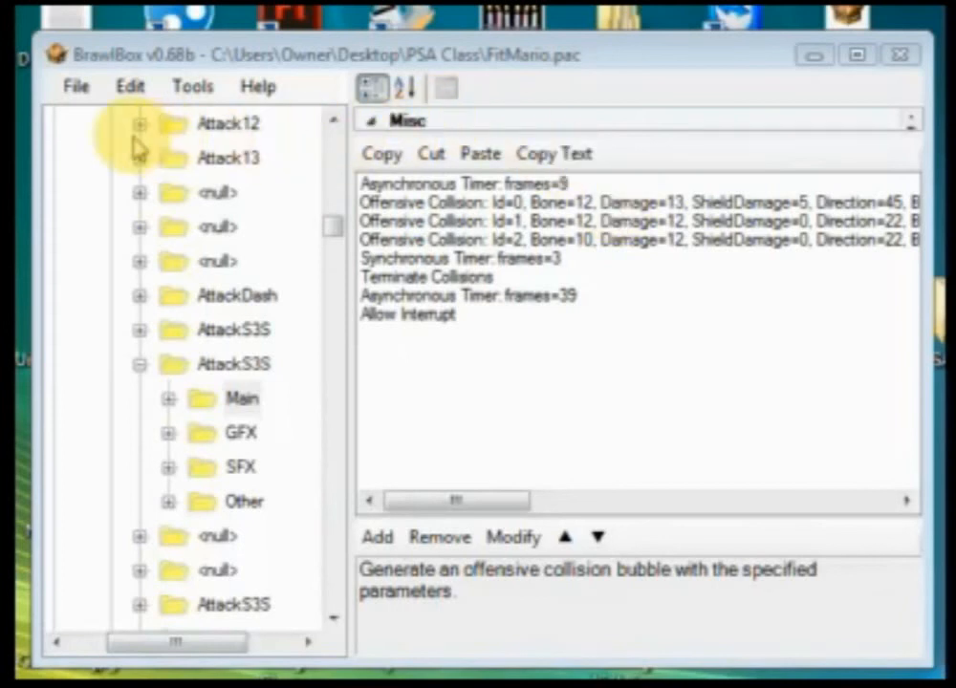
{"action": "left_click", "coordinate": [75, 92]}
{"action": "left_click", "coordinate": [77, 86]}
{"action": "left_click", "coordinate": [120, 184]}
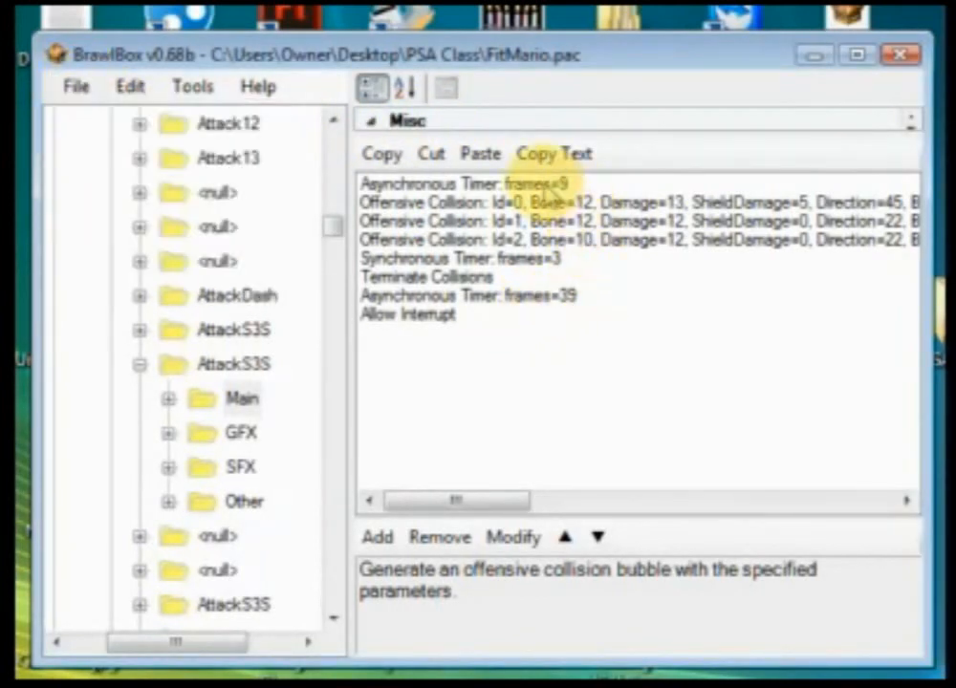
- Examine the Asynchronous Timer, Synchronous Timer, Terminate Collisions and Allow Interrupt events in AttackS3S's Main list, leaving the timer's parameters unchanged
{"action": "left_click", "coordinate": [548, 189]}
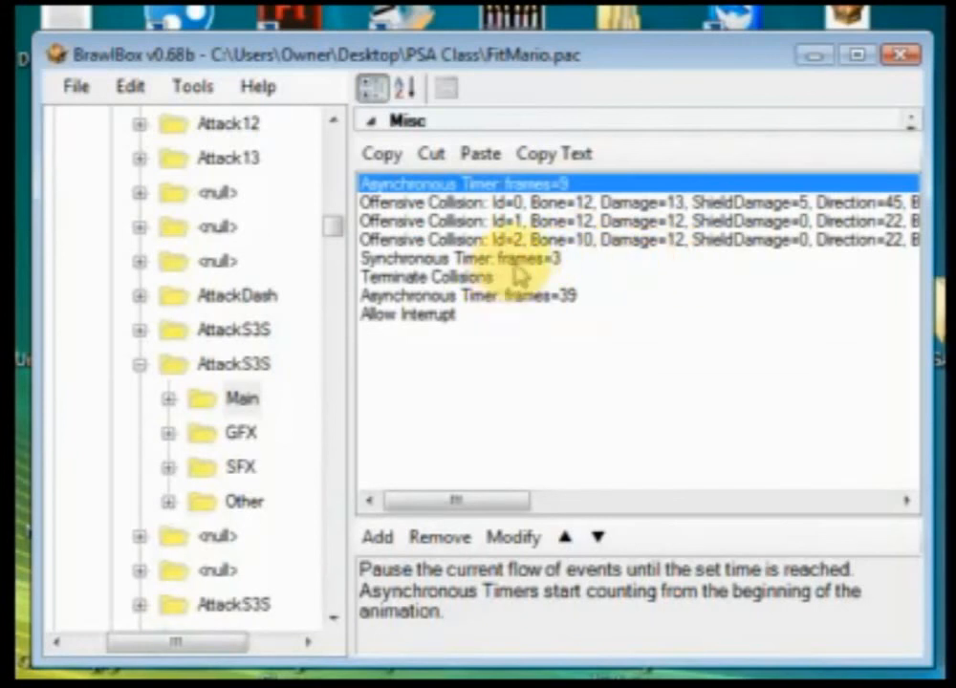
{"action": "left_click", "coordinate": [570, 259]}
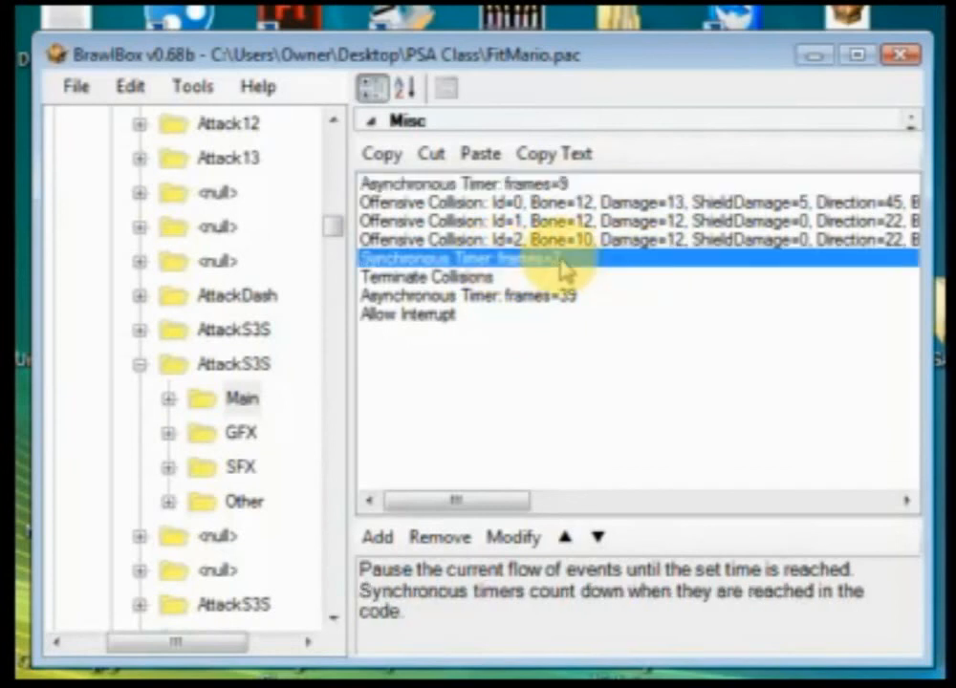
{"action": "left_click", "coordinate": [421, 276]}
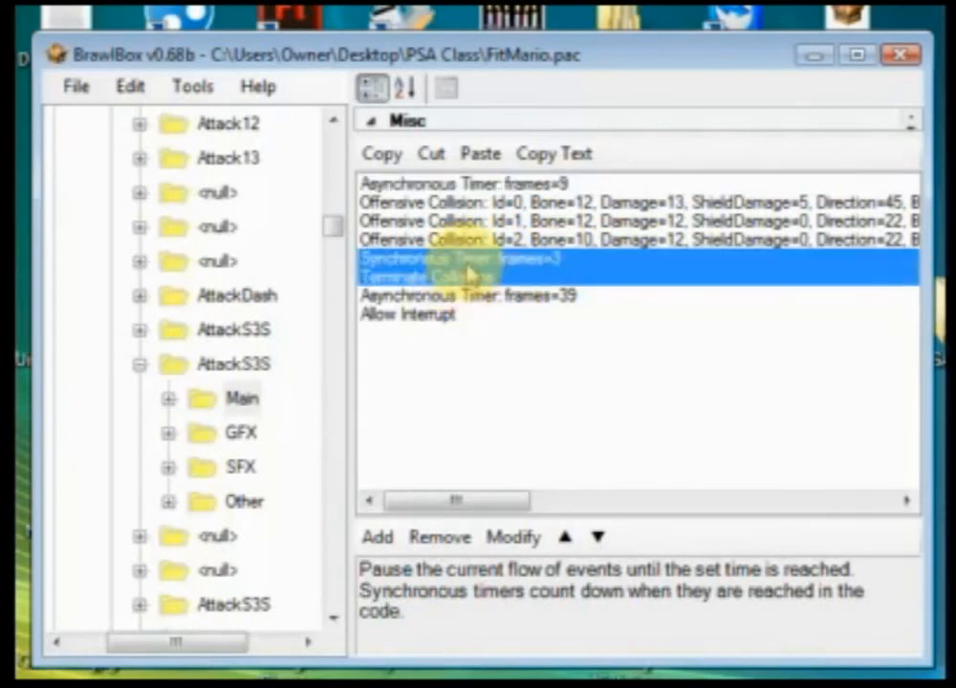
{"action": "left_click", "coordinate": [526, 259]}
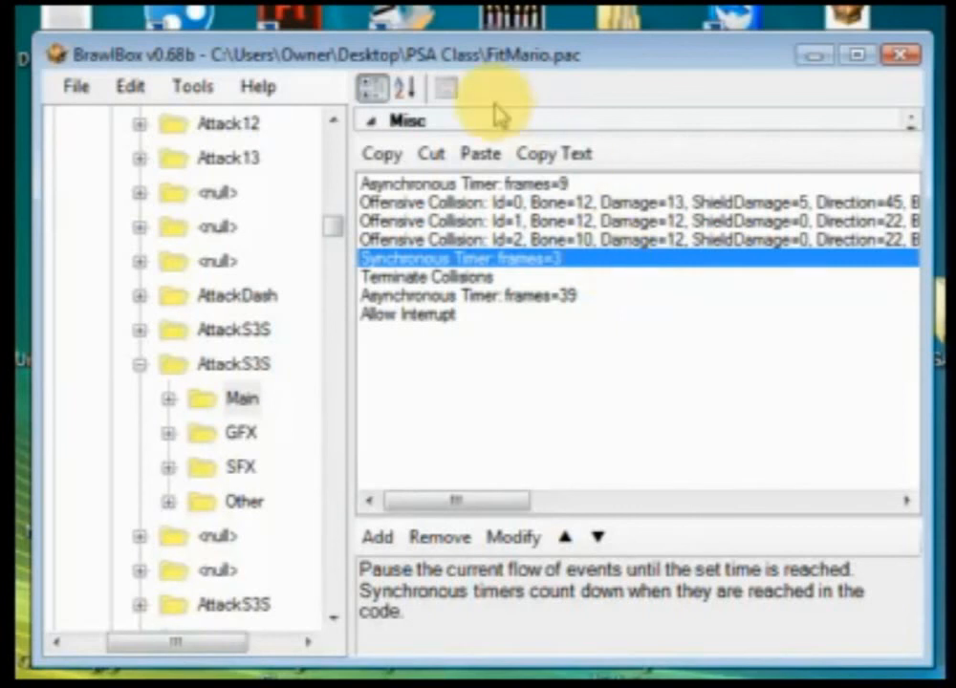
{"action": "double_click", "coordinate": [510, 265]}
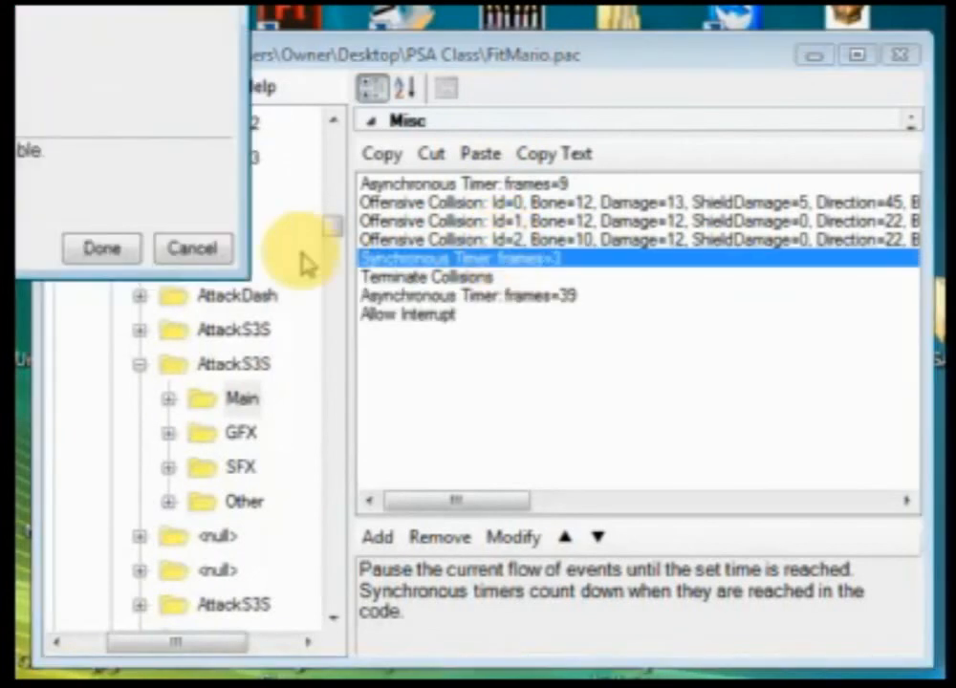
{"action": "left_click", "coordinate": [220, 249]}
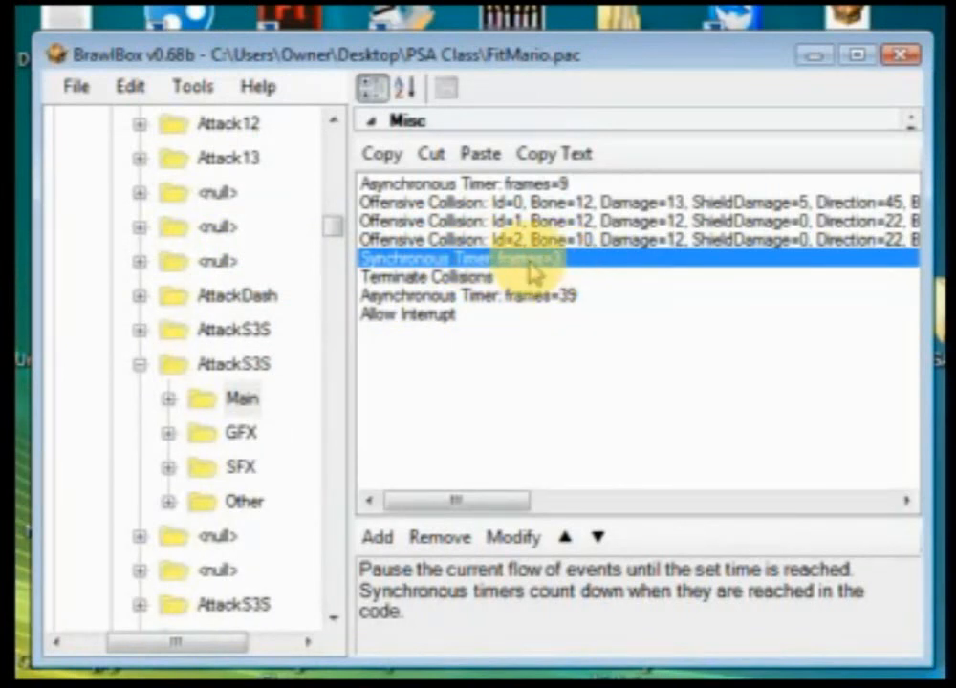
{"action": "left_click_drag", "start_coordinate": [669, 206], "coordinate": [669, 240]}
{"action": "left_click", "coordinate": [459, 262]}
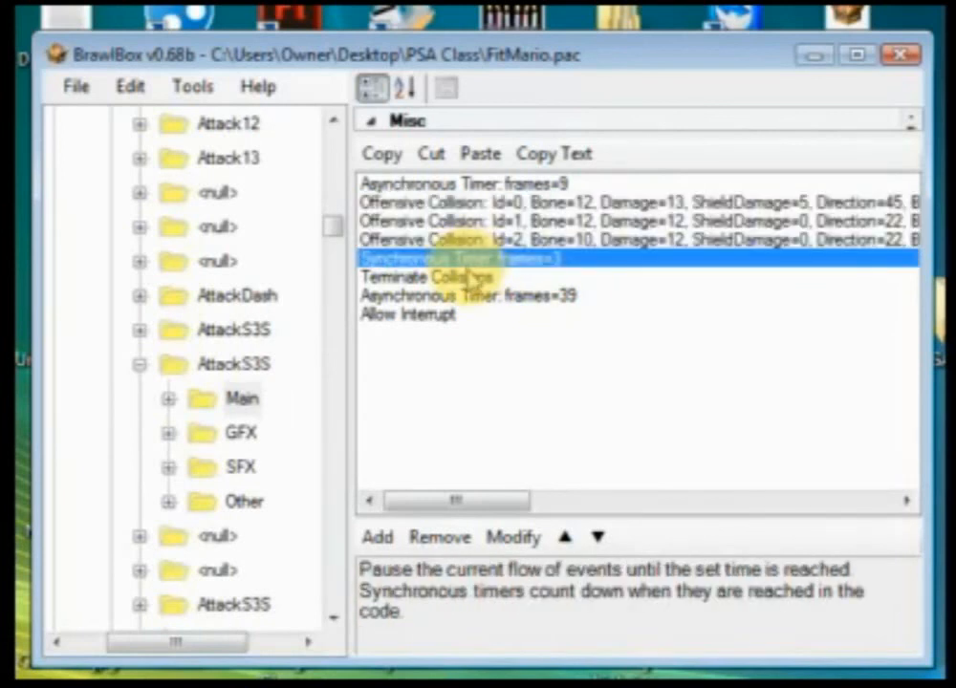
{"action": "left_click", "coordinate": [472, 277]}
{"action": "left_click", "coordinate": [450, 316]}
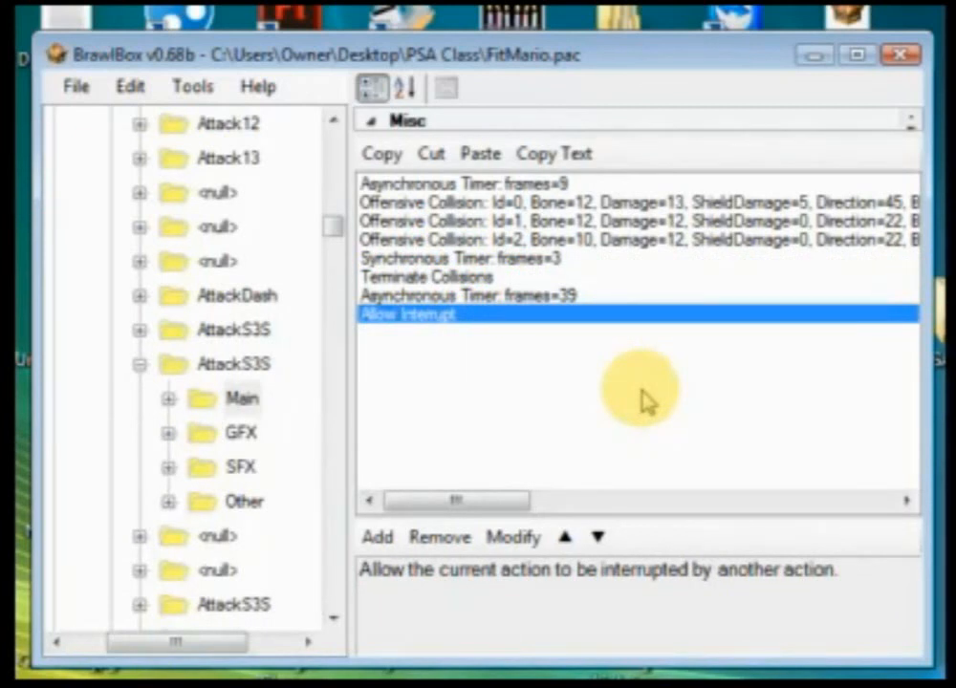
- Save FitMario.pac again and close BrawlBox
{"action": "left_click", "coordinate": [77, 88]}
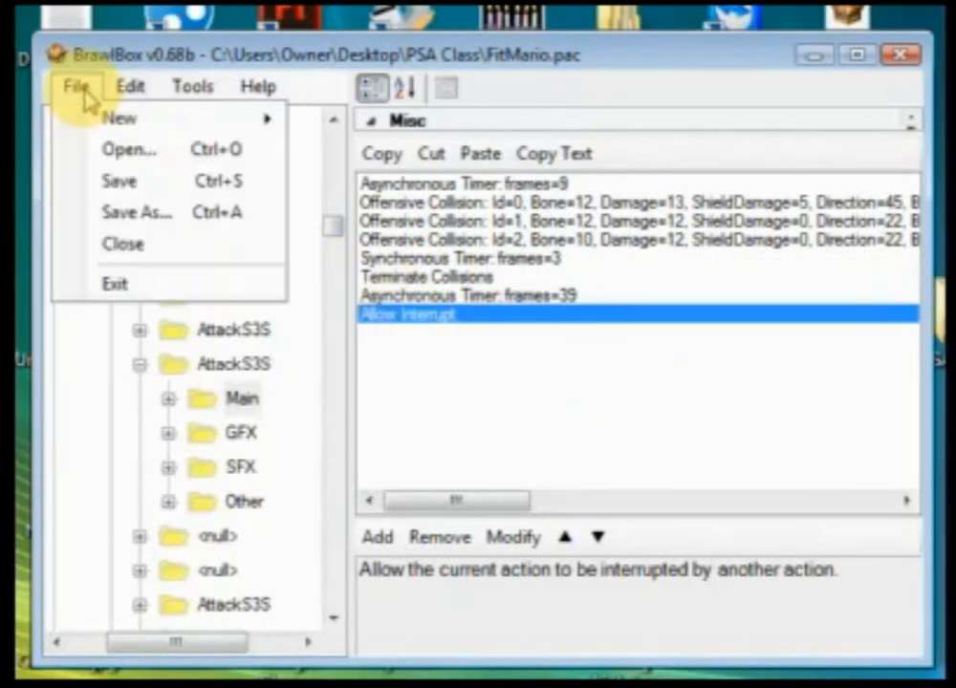
{"action": "left_click", "coordinate": [141, 182]}
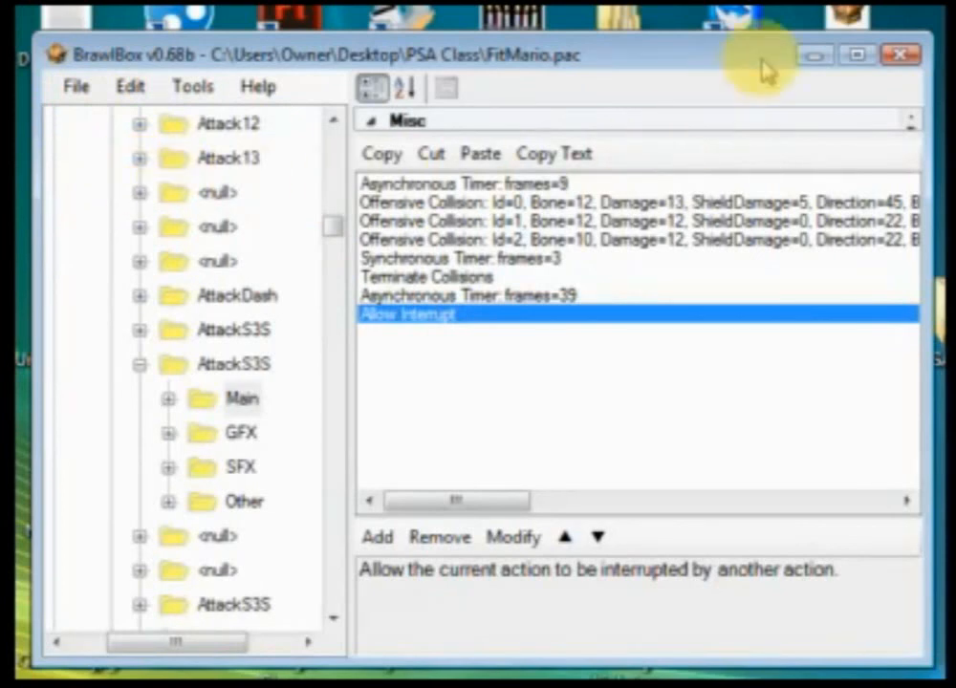
{"action": "left_click", "coordinate": [896, 57]}
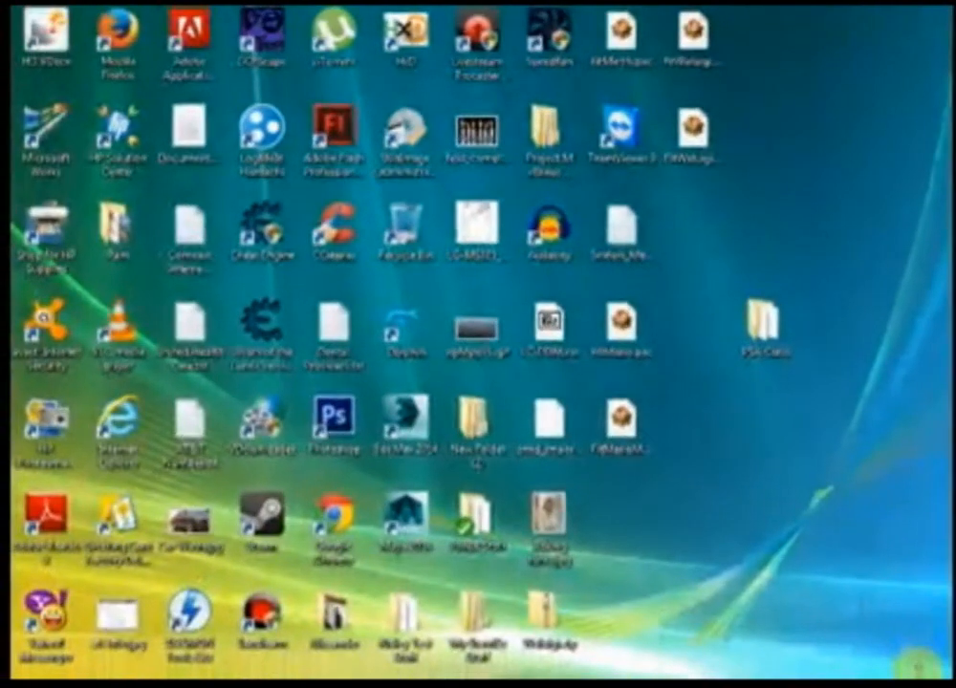
- Launch WinImage, dismiss its evaluation notice and open the sd.raw image from the Wii folder of Documents\Dolphin Emulator
{"action": "double_click", "coordinate": [413, 141]}
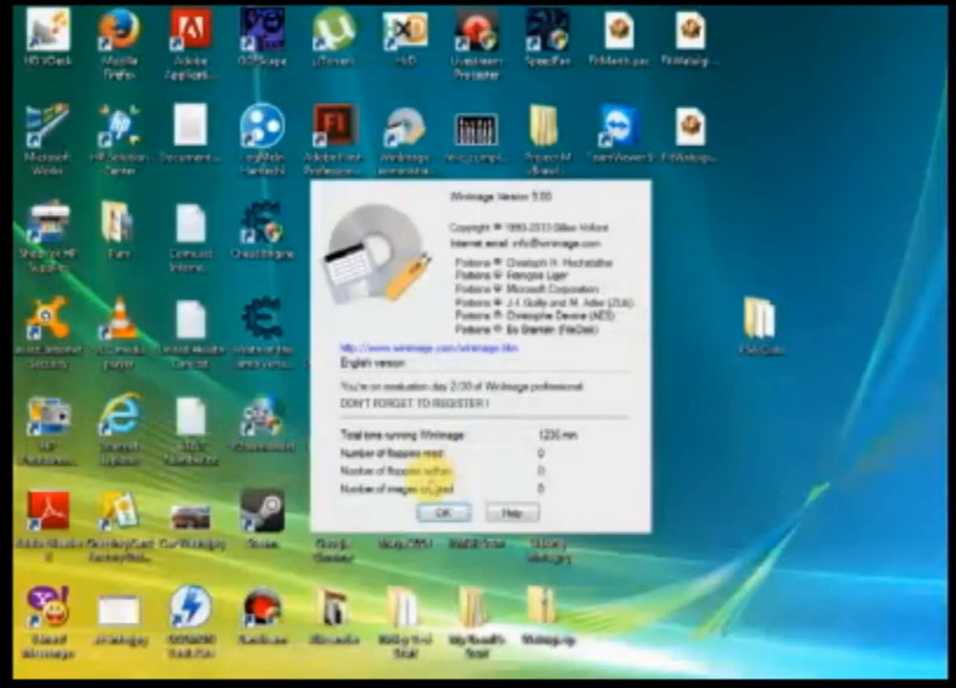
{"action": "left_click", "coordinate": [442, 513]}
{"action": "left_click", "coordinate": [57, 61]}
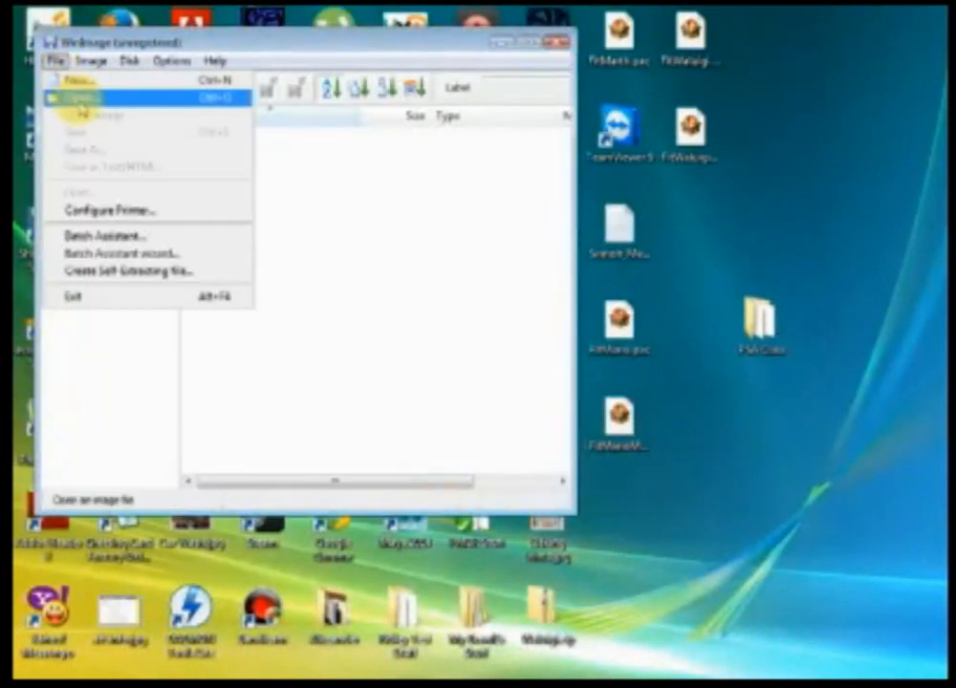
{"action": "left_click", "coordinate": [67, 96]}
{"action": "left_click", "coordinate": [91, 261]}
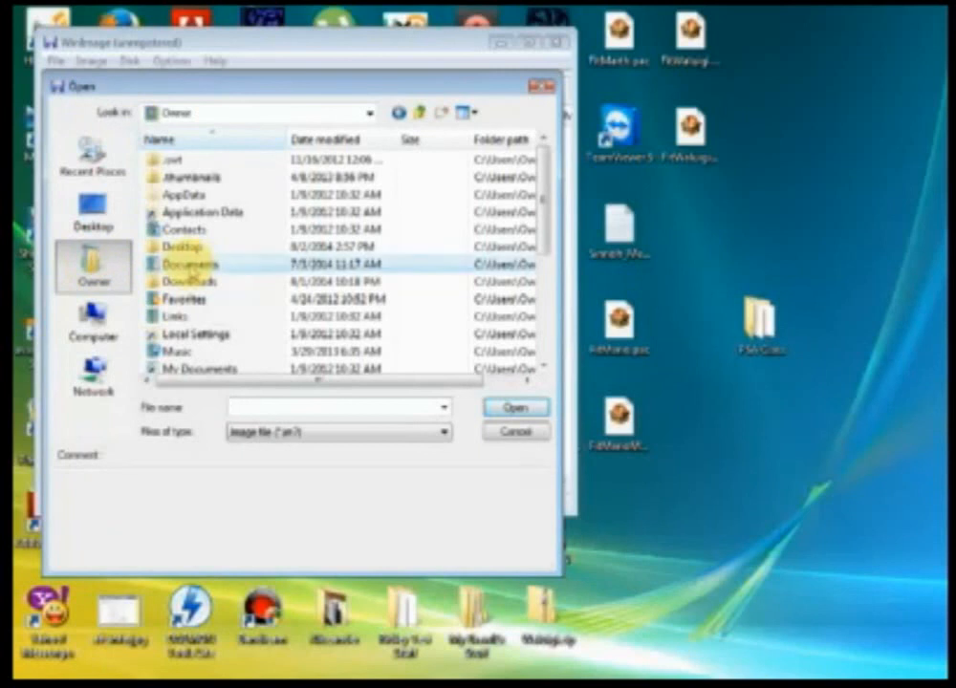
{"action": "double_click", "coordinate": [190, 264]}
{"action": "double_click", "coordinate": [196, 279]}
{"action": "scroll", "coordinate": [167, 355], "scroll_direction": "down", "scroll_amount": 1}
{"action": "double_click", "coordinate": [170, 353]}
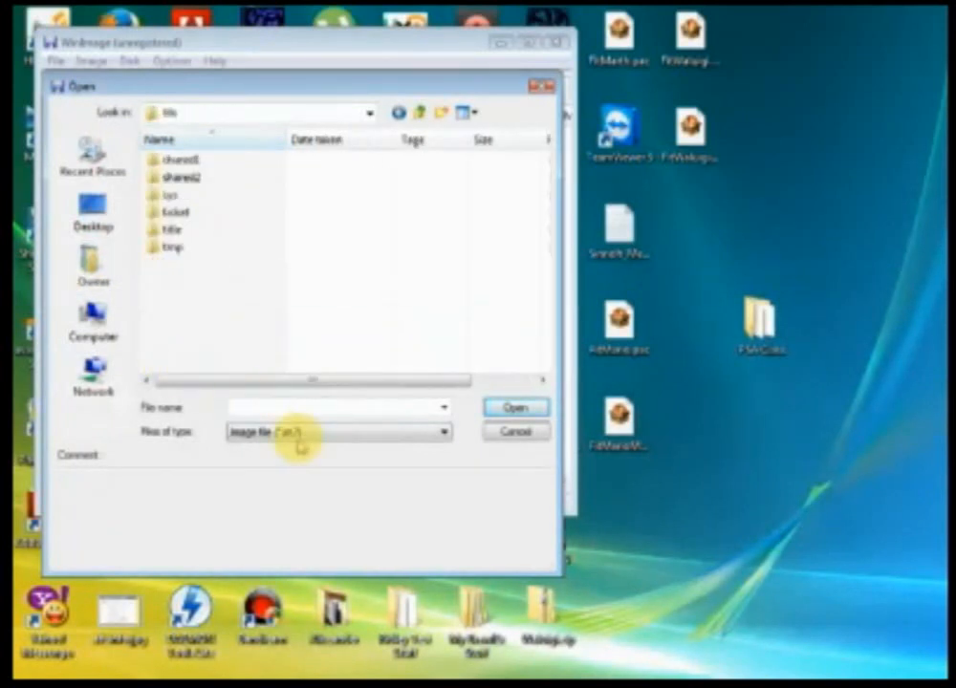
{"action": "left_click", "coordinate": [298, 433]}
{"action": "left_click", "coordinate": [305, 567]}
{"action": "double_click", "coordinate": [179, 317]}
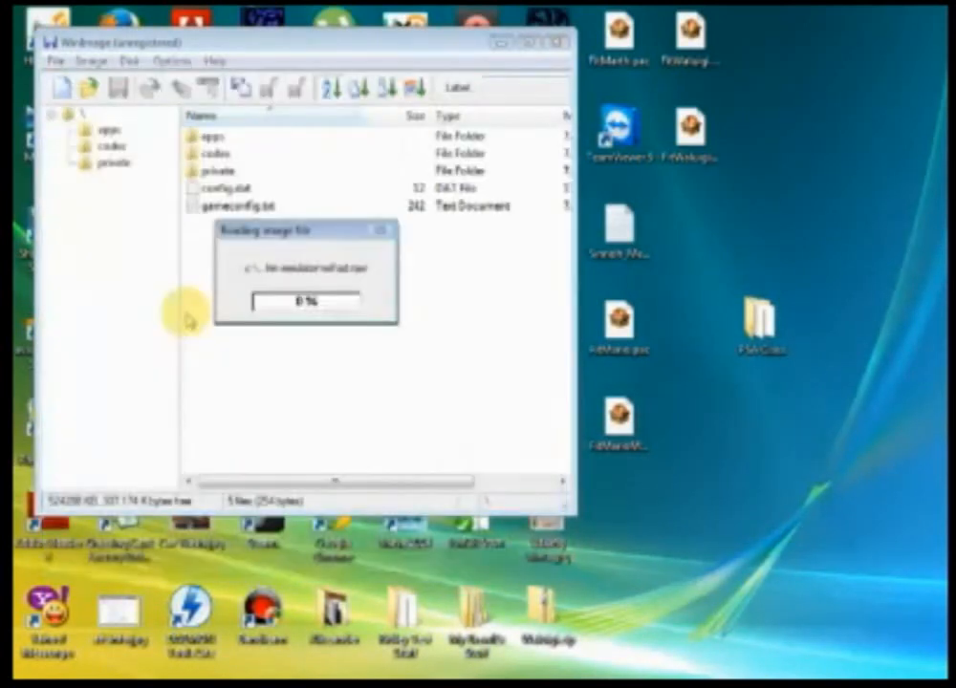
- Expand the image's directory tree from private\wii\app down to the fighter folder and open the mario folder
{"action": "left_click", "coordinate": [69, 162]}
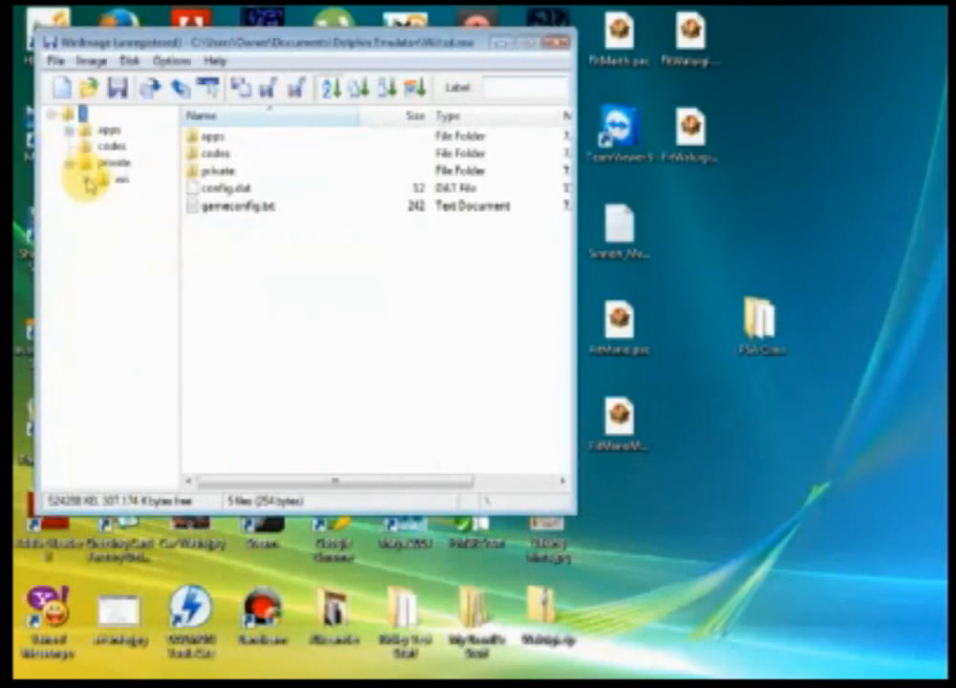
{"action": "left_click", "coordinate": [86, 180]}
{"action": "left_click", "coordinate": [103, 196]}
{"action": "left_click", "coordinate": [122, 213]}
{"action": "left_click", "coordinate": [138, 230]}
{"action": "left_click", "coordinate": [155, 247]}
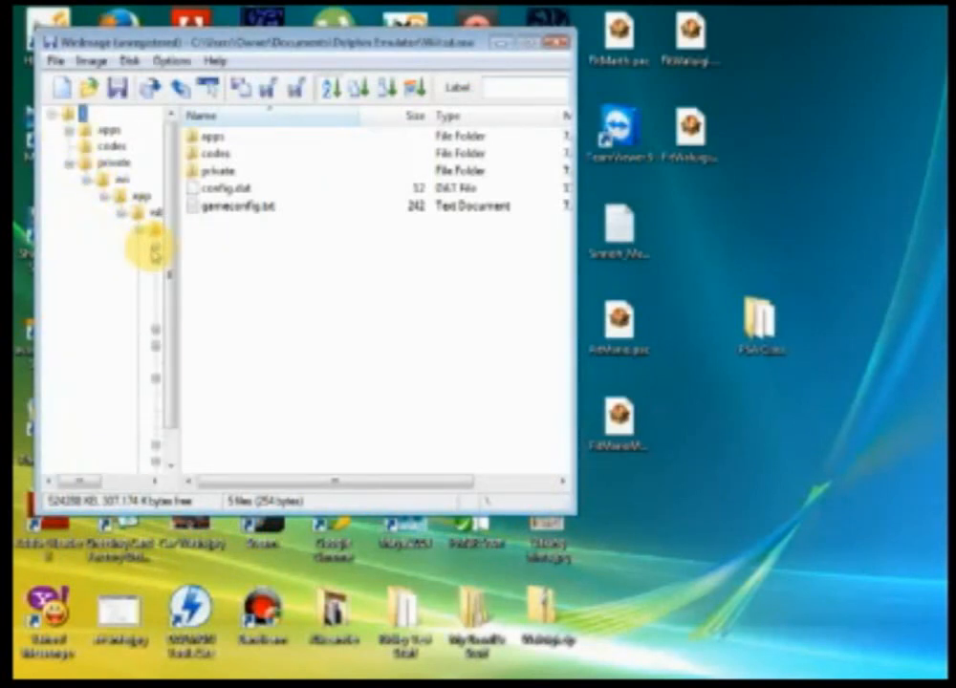
{"action": "left_click", "coordinate": [155, 246]}
{"action": "left_click", "coordinate": [155, 279]}
{"action": "left_click_drag", "start_coordinate": [89, 480], "coordinate": [150, 486]}
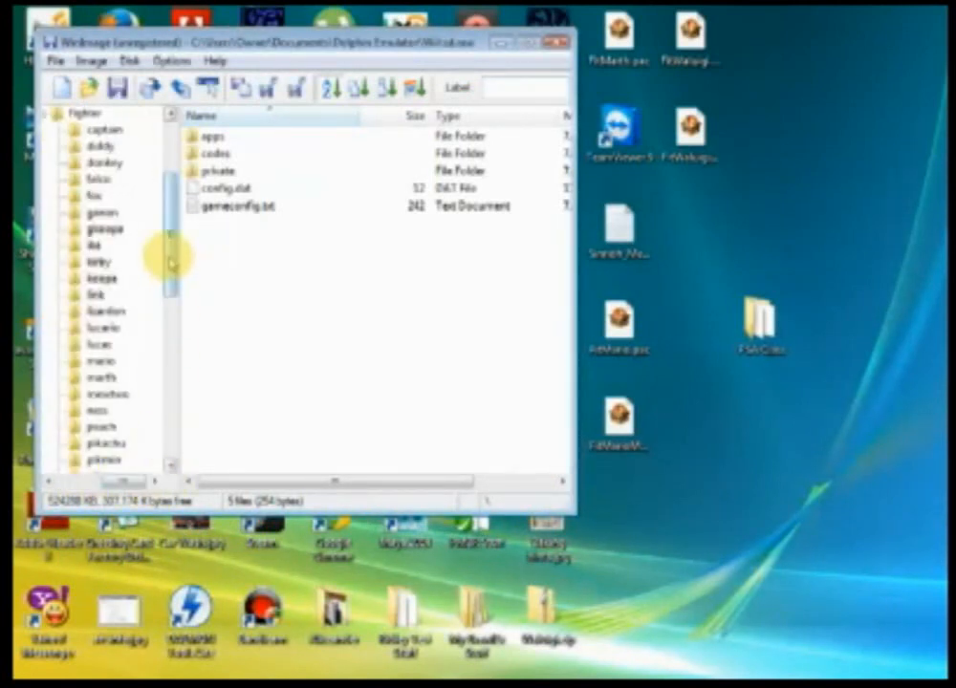
{"action": "left_click", "coordinate": [100, 361]}
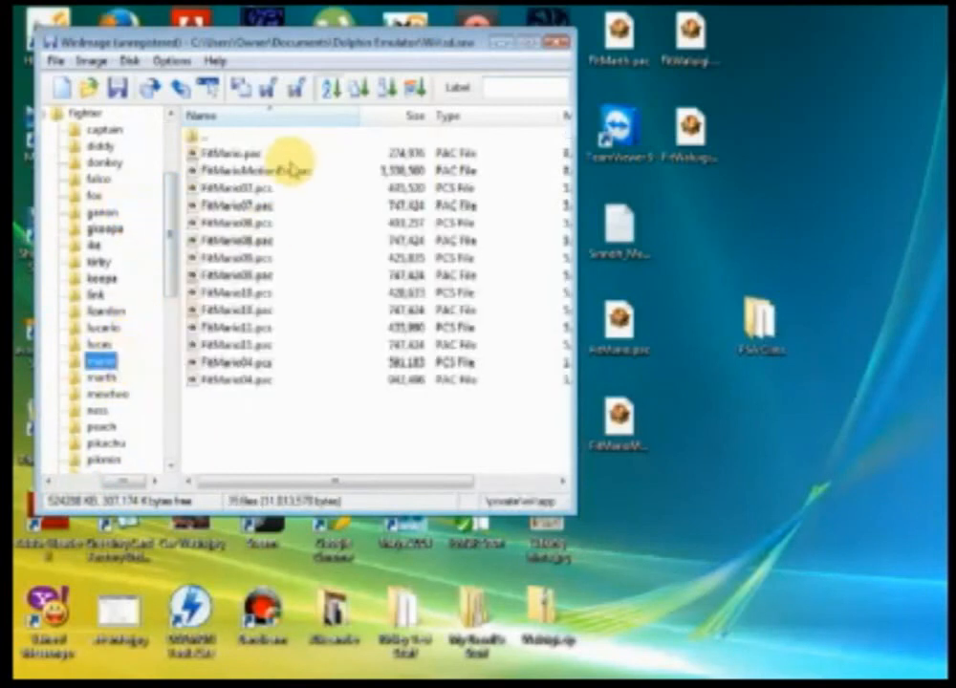
- Delete the old FitMario.pac from the image's mario folder
{"action": "left_click", "coordinate": [227, 153]}
{"action": "right_click", "coordinate": [250, 154]}
{"action": "left_click", "coordinate": [287, 186]}
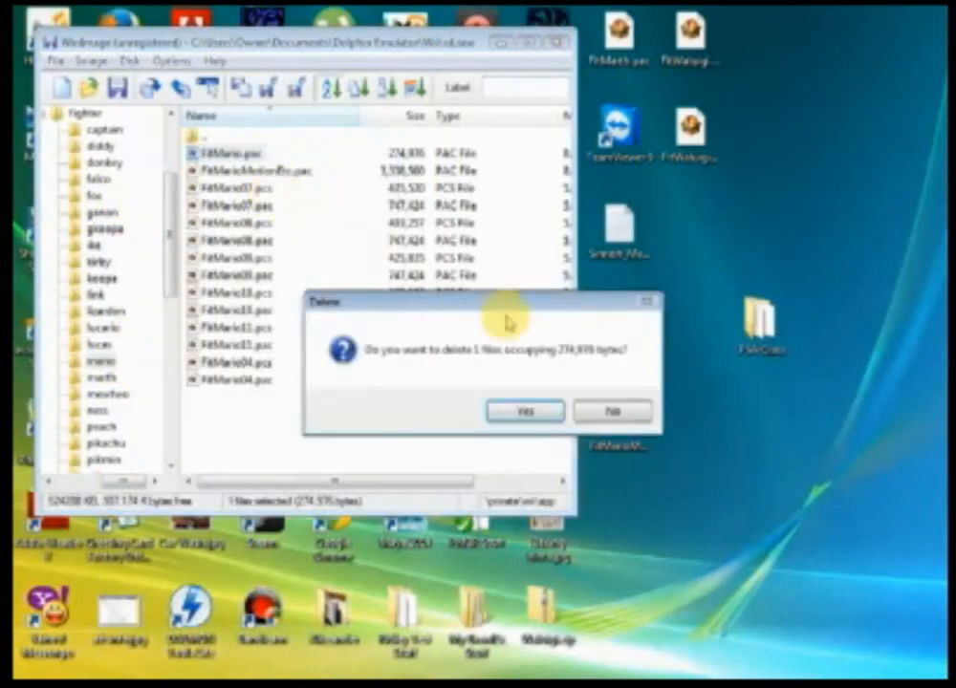
{"action": "left_click", "coordinate": [528, 410]}
- Inject the edited FitMario.pac from the desktop's PSA Class folder into the mario folder and save the sd.raw image, closing WinImage
{"action": "left_click", "coordinate": [92, 60]}
{"action": "left_click", "coordinate": [112, 99]}
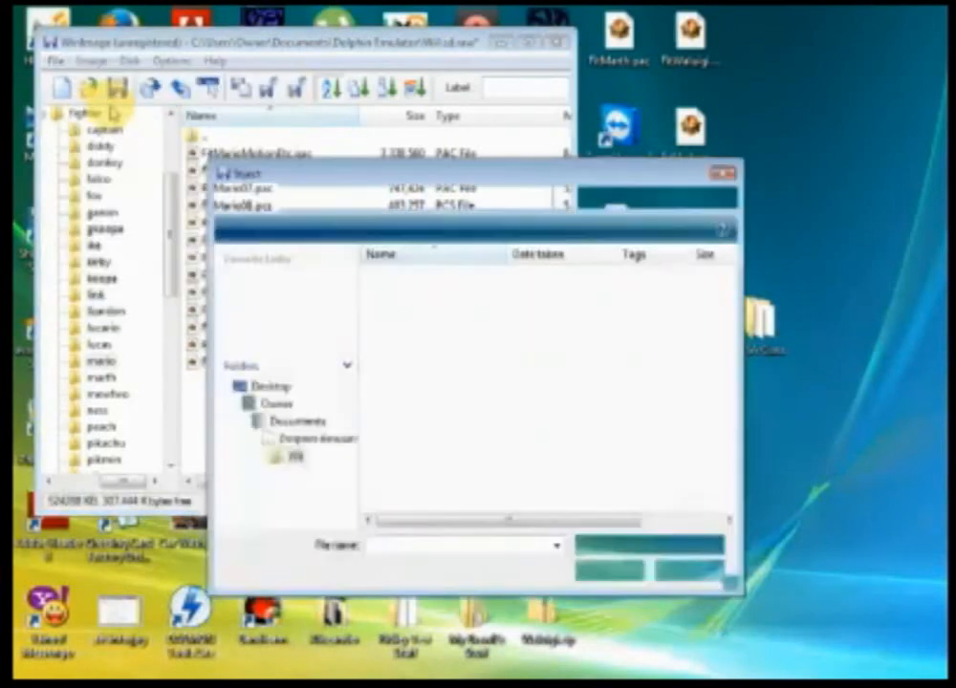
{"action": "left_click", "coordinate": [292, 283]}
{"action": "left_click_drag", "start_coordinate": [729, 285], "coordinate": [719, 369]}
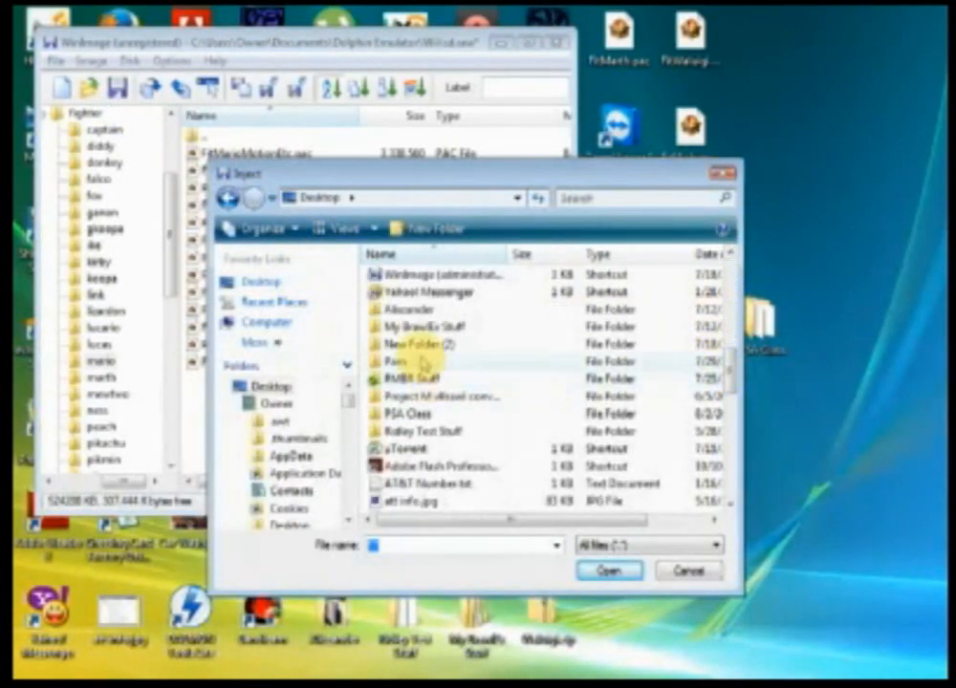
{"action": "double_click", "coordinate": [380, 413]}
{"action": "double_click", "coordinate": [425, 360]}
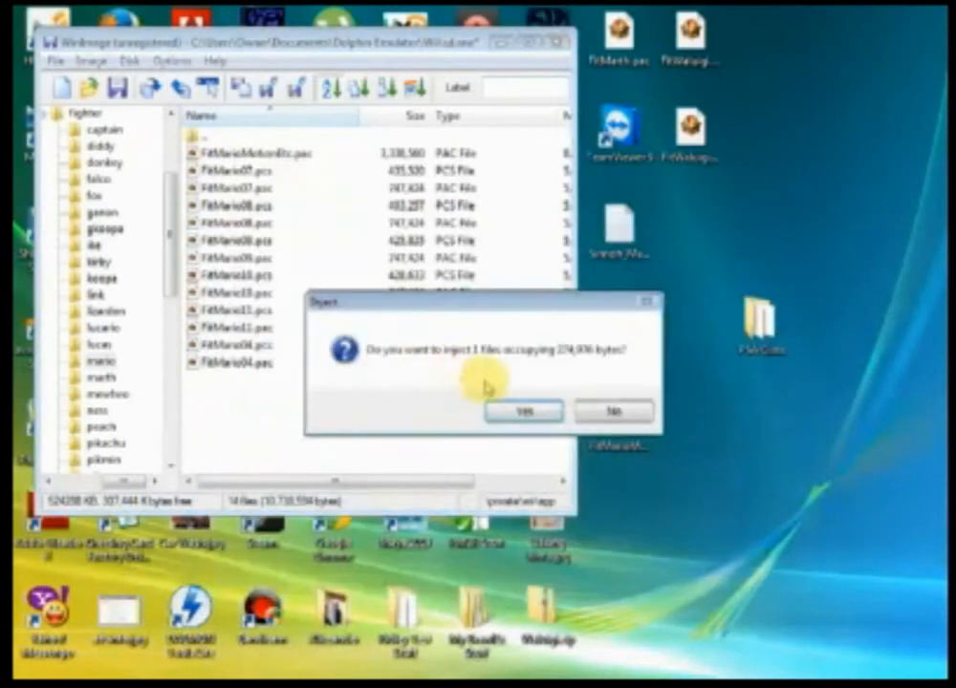
{"action": "left_click", "coordinate": [524, 410]}
{"action": "left_click", "coordinate": [117, 90]}
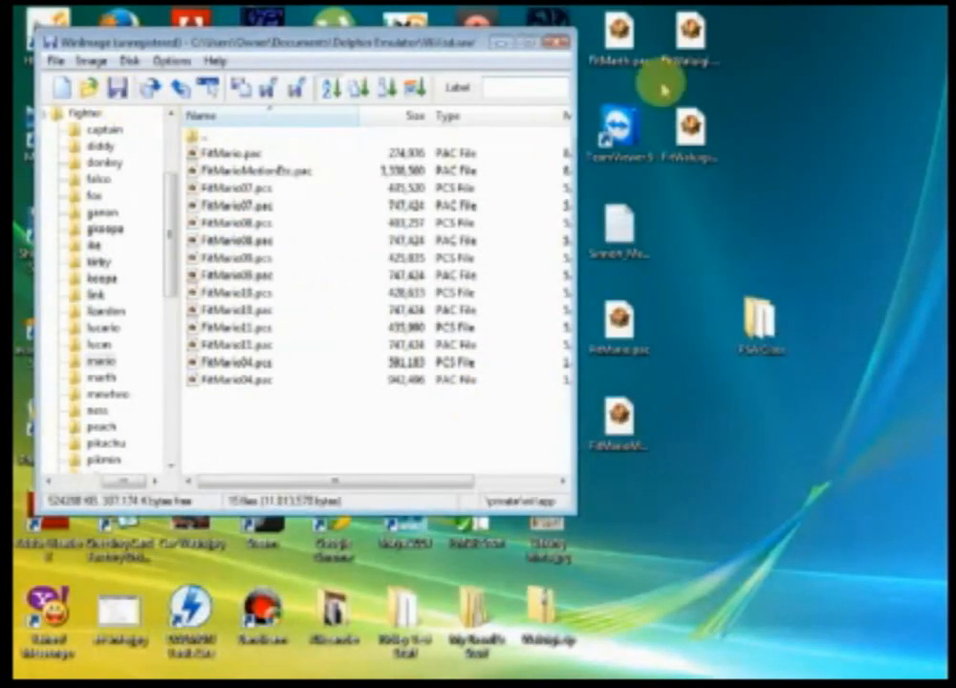
{"action": "left_click", "coordinate": [554, 42]}
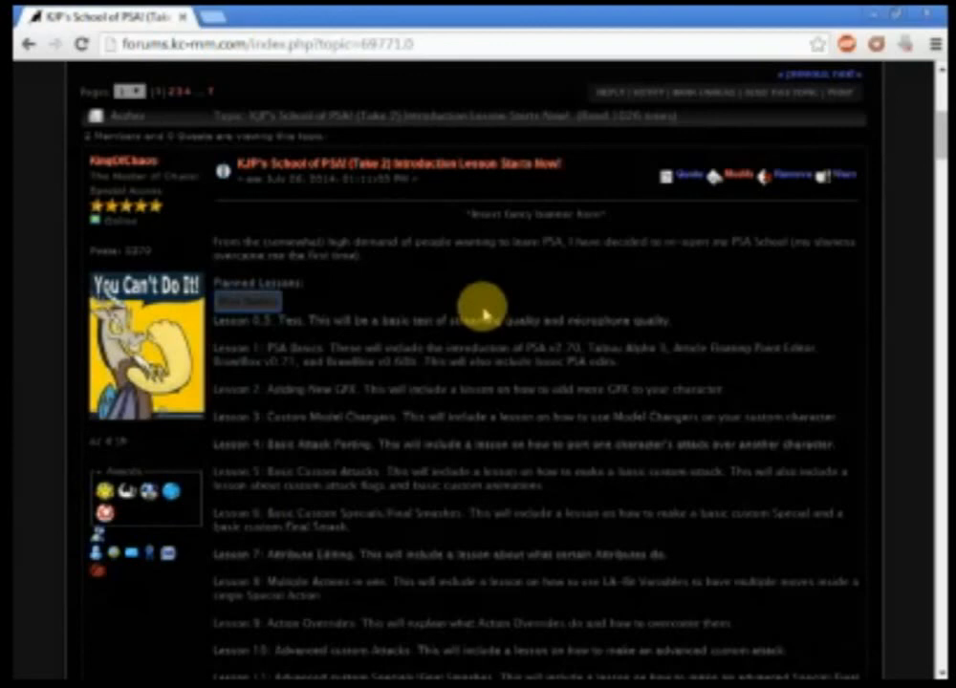
- Minimize the browser, launch Dolphin and boot Gecko OS through its file opener
{"action": "left_click", "coordinate": [874, 13]}
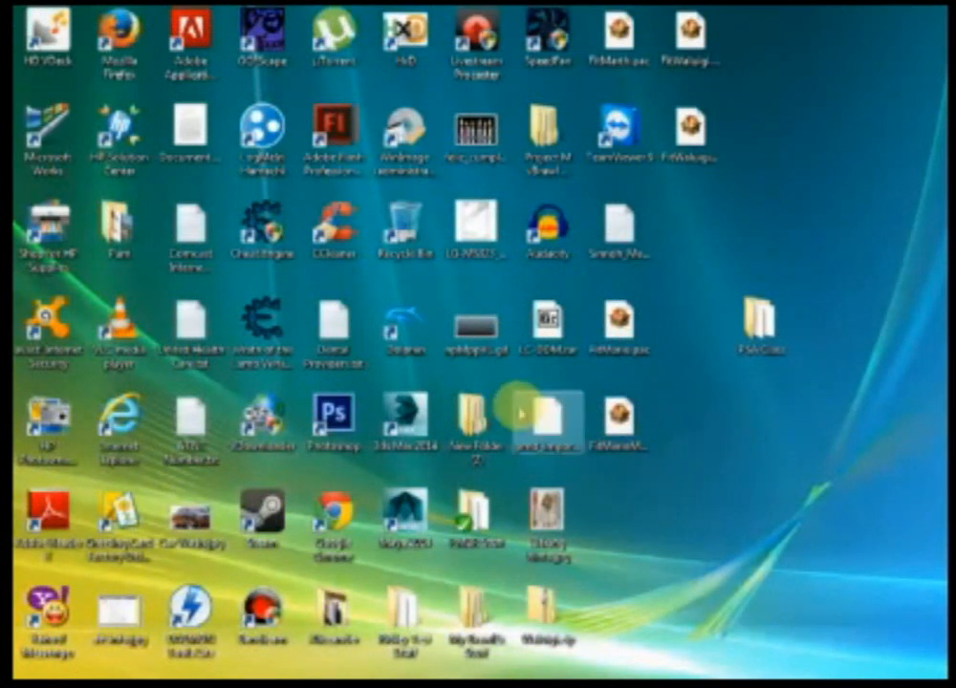
{"action": "left_click", "coordinate": [391, 324]}
{"action": "double_click", "coordinate": [409, 330]}
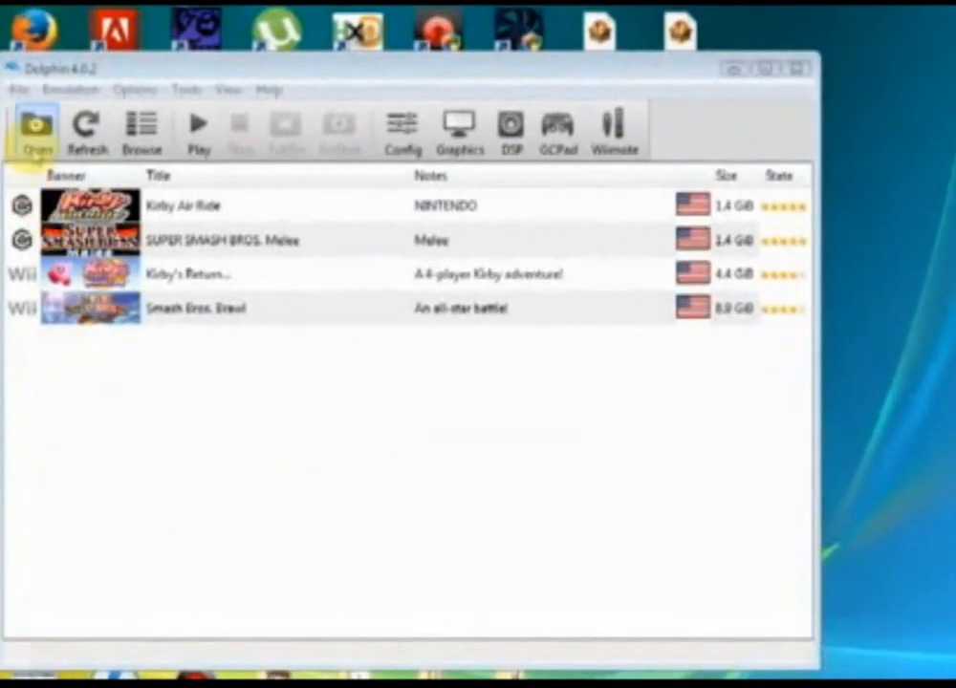
{"action": "left_click", "coordinate": [36, 129]}
{"action": "double_click", "coordinate": [230, 241]}
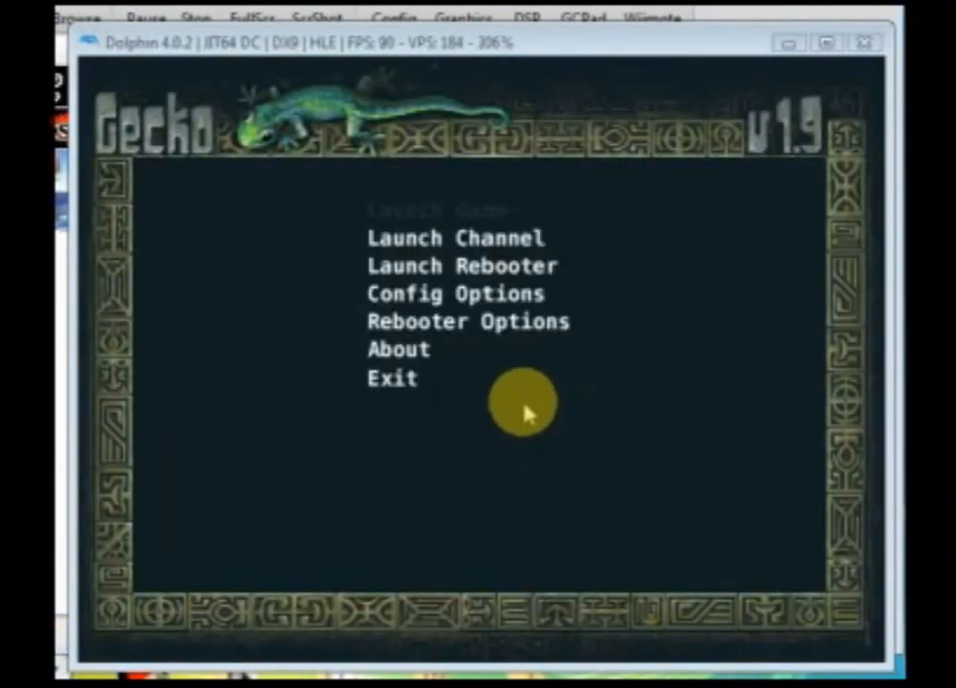
- Launch the game from the Gecko OS menu and enter Brawl's solo Training mode
{"action": "left_click", "coordinate": [548, 425]}
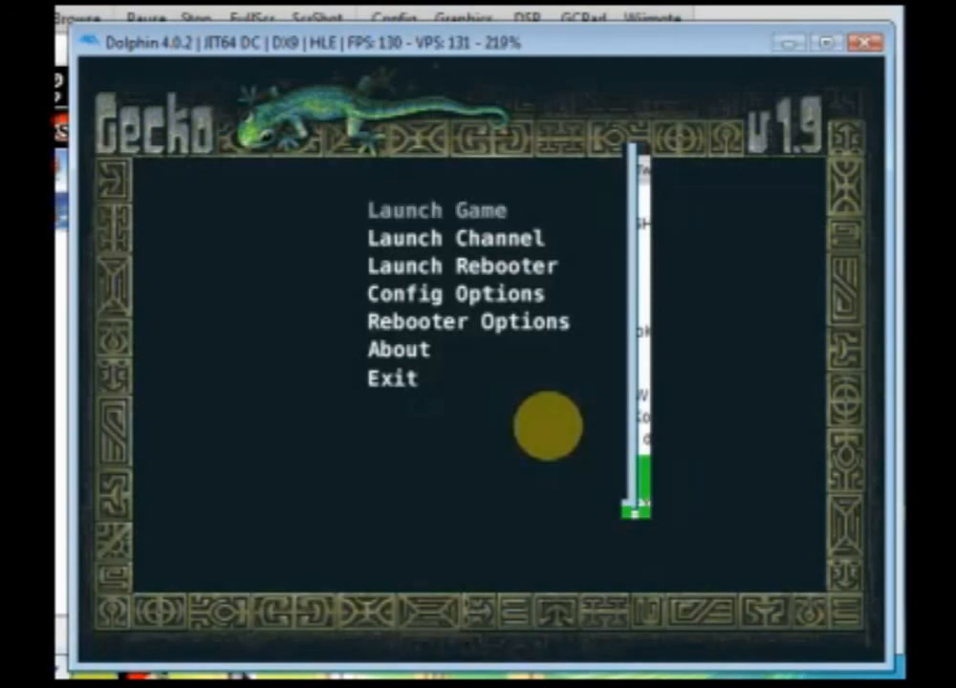
{"action": "key", "text": "x"}
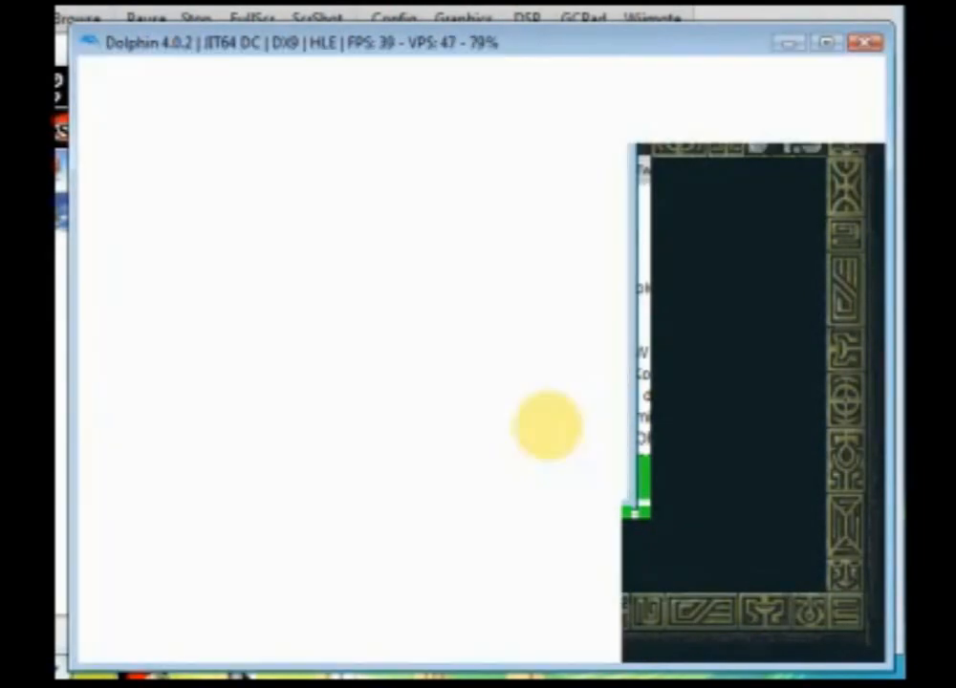
{"action": "key", "text": "Right"}
{"action": "key", "text": "x"}
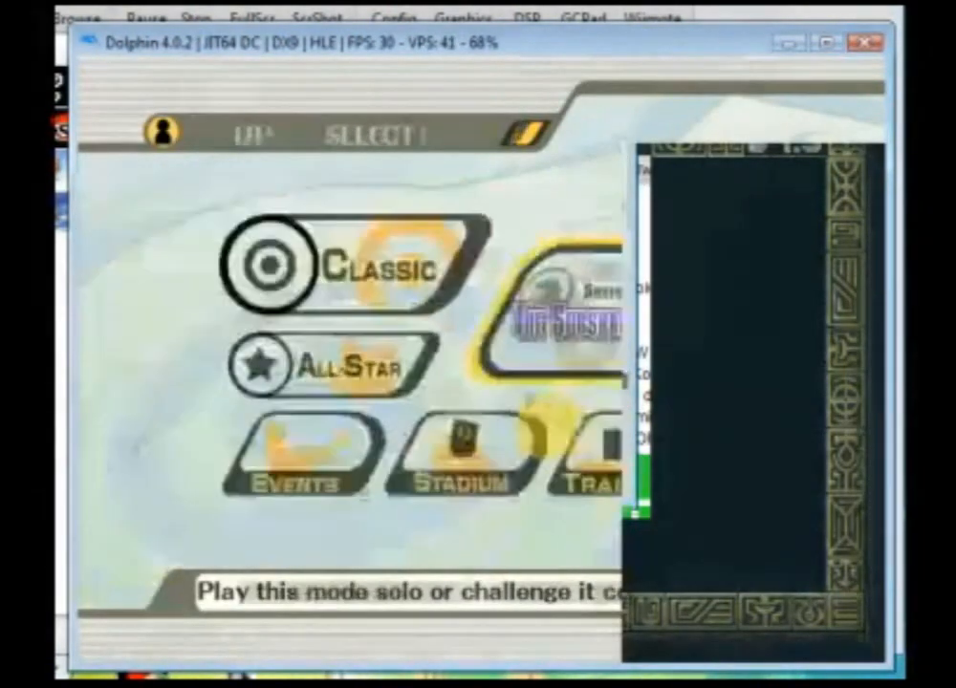
{"action": "key", "text": "Down"}
{"action": "key", "text": "x"}
- Choose Mario for player 1 and Luigi as the CPU opponent, and continue to stage selection
{"action": "key", "text": "Up"}
{"action": "key", "text": "Right"}
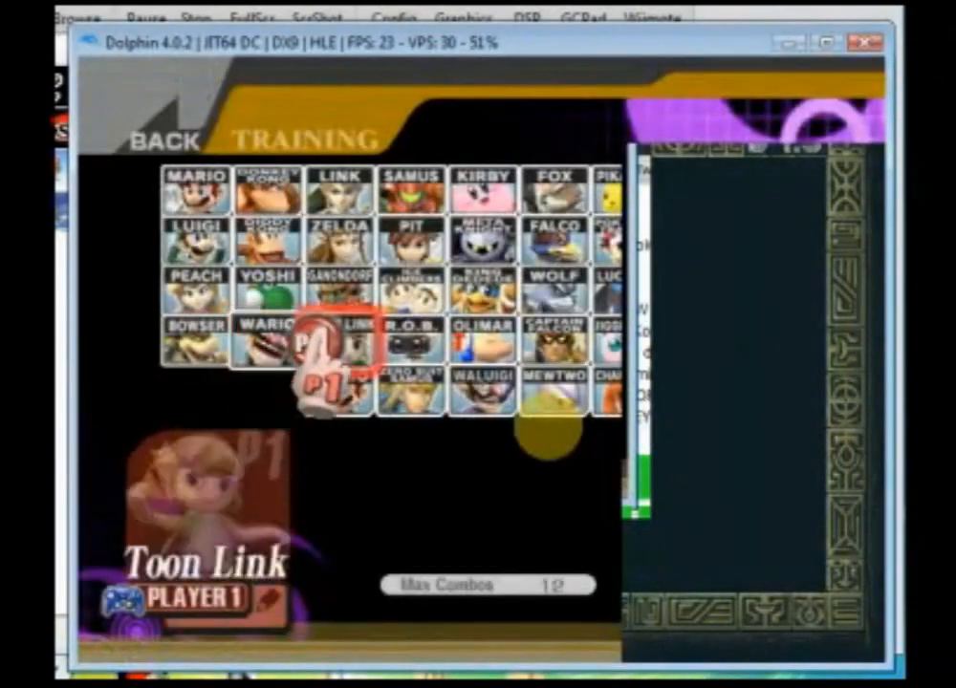
{"action": "key", "text": "Left"}
{"action": "key", "text": "Right"}
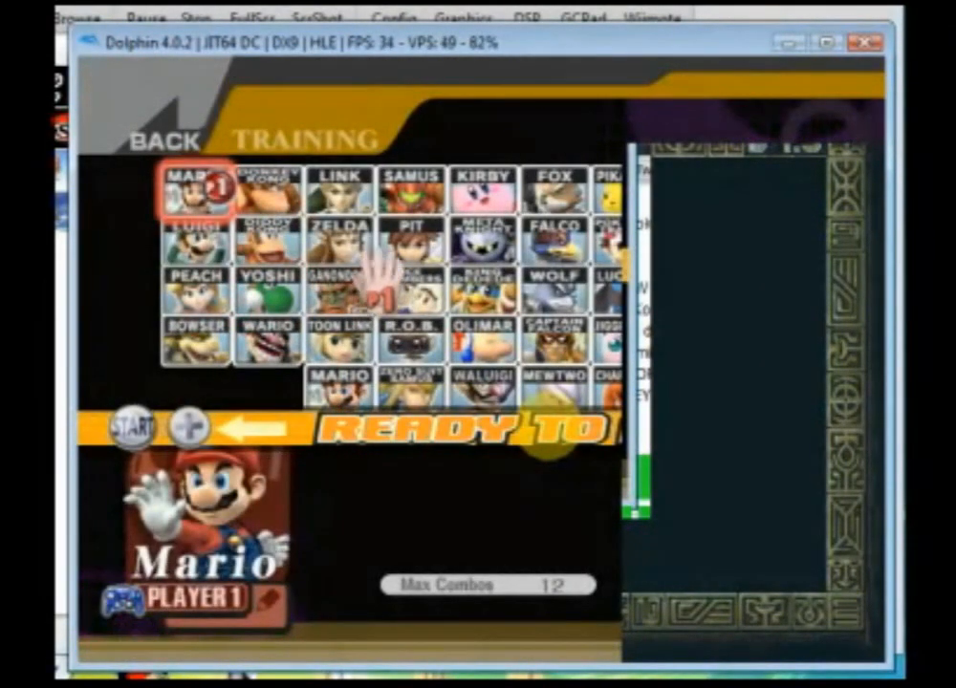
{"action": "key", "text": "x"}
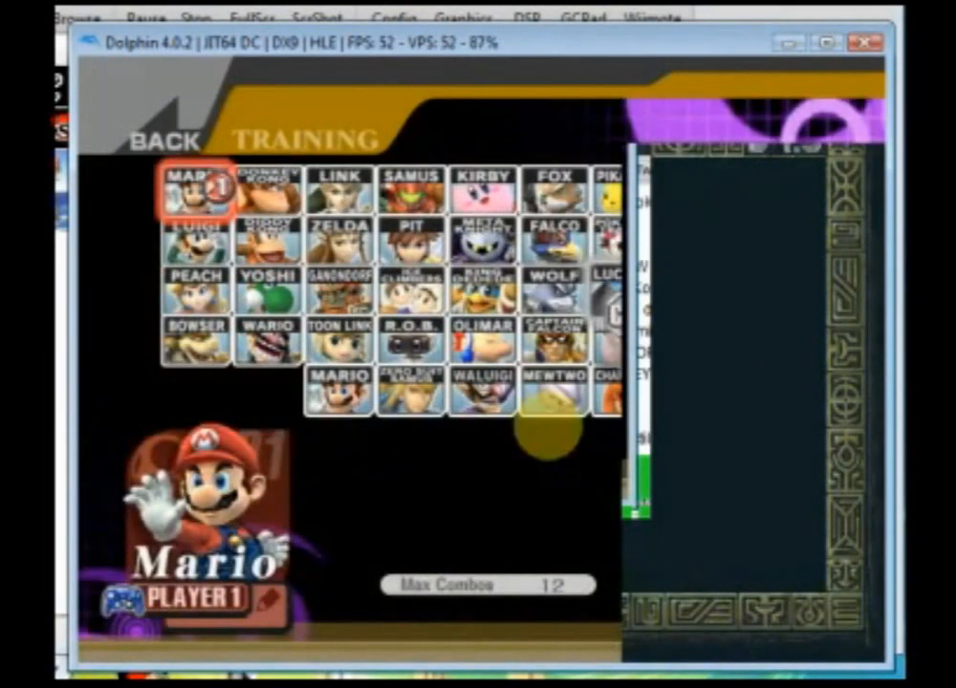
{"action": "key", "text": "Up"}
{"action": "key", "text": "Right"}
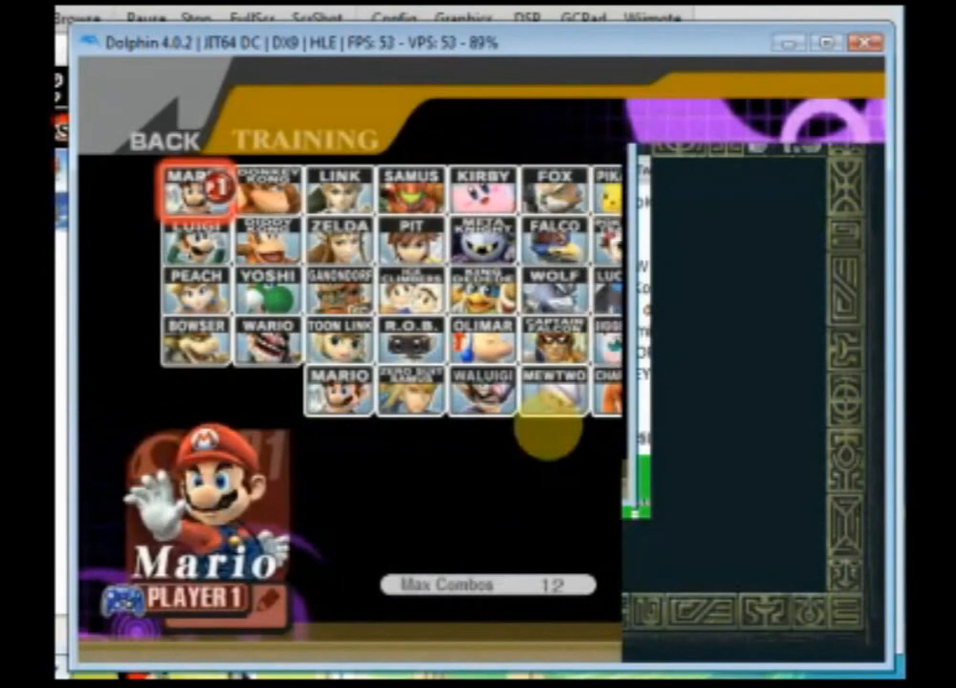
{"action": "key", "text": "x"}
{"action": "key", "text": "x"}
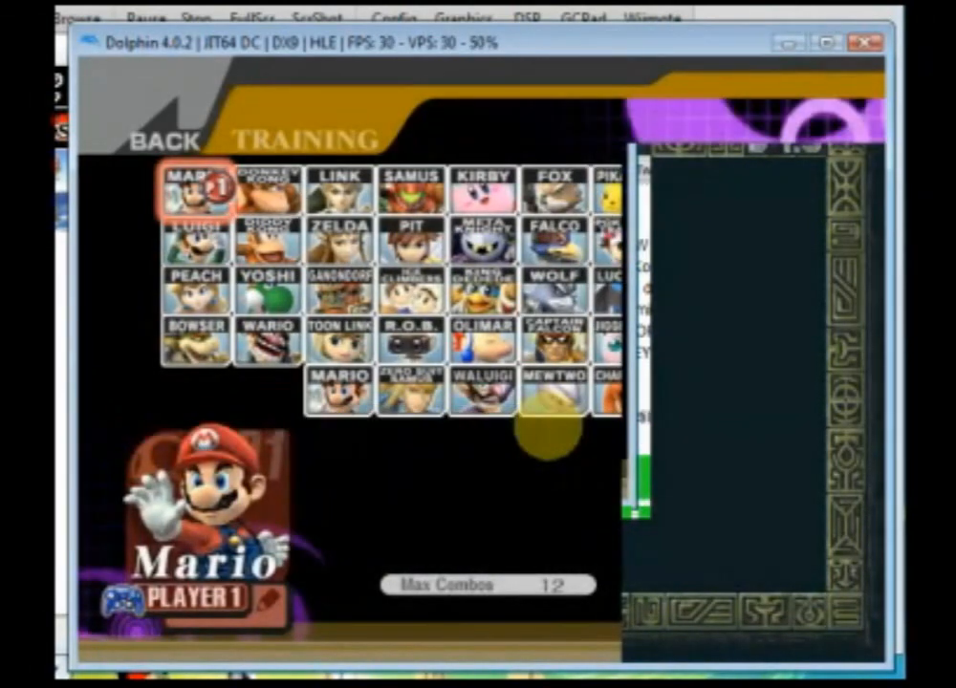
{"action": "key", "text": "Left"}
{"action": "key", "text": "Left"}
{"action": "key", "text": "Up"}
{"action": "key", "text": "x"}
{"action": "key", "text": "Return"}
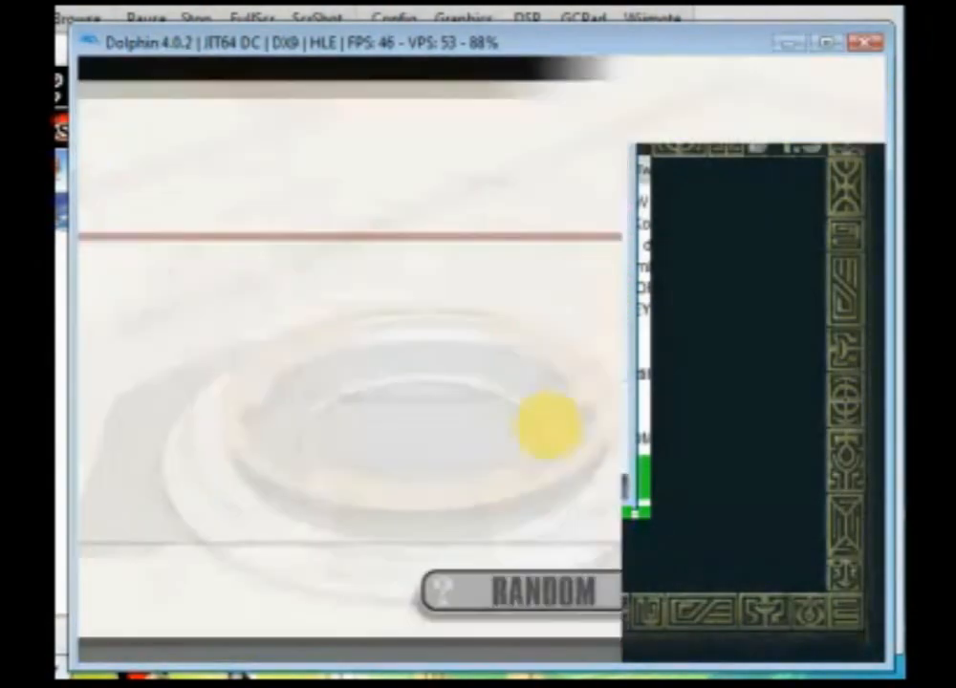
- Start the training match on the custom stage WAA
{"action": "key", "text": "Right"}
{"action": "key", "text": "x"}
{"action": "key", "text": "Up"}
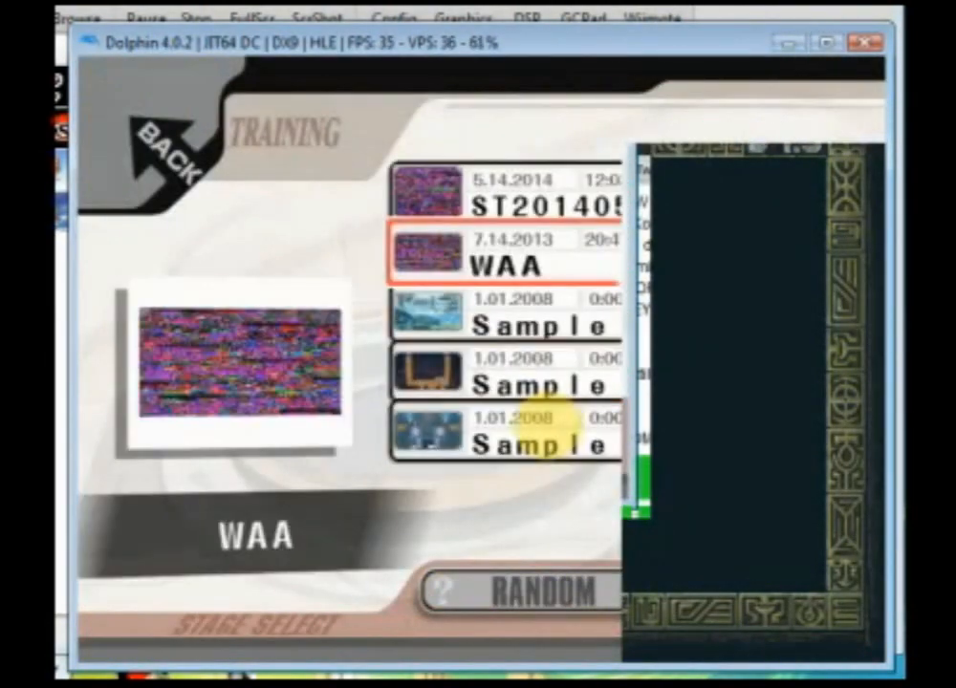
{"action": "key", "text": "x"}
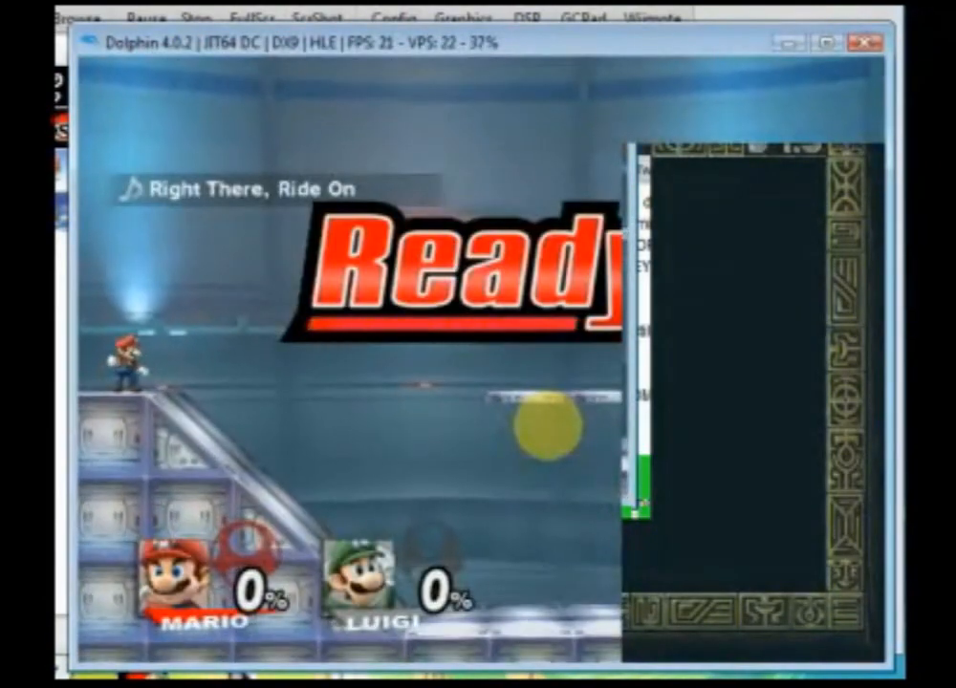
- Move Mario across the stage to Luigi and hit him with an attack
{"action": "key", "text": "Right"}
{"action": "key", "text": "Up"}
{"action": "key", "text": "Up"}
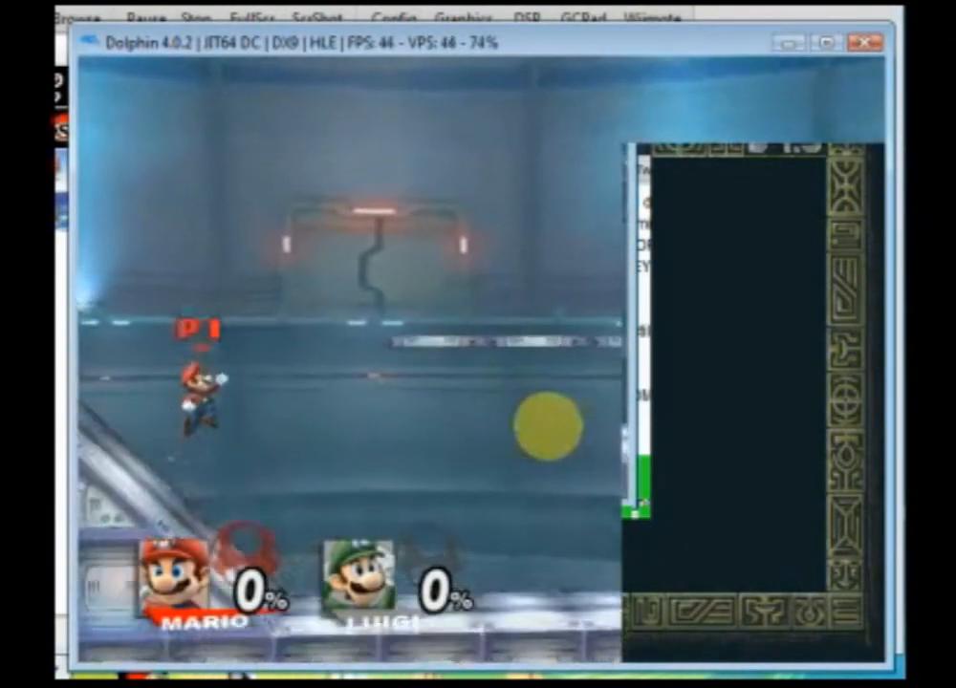
{"action": "key", "text": "Right"}
{"action": "key", "text": "Up"}
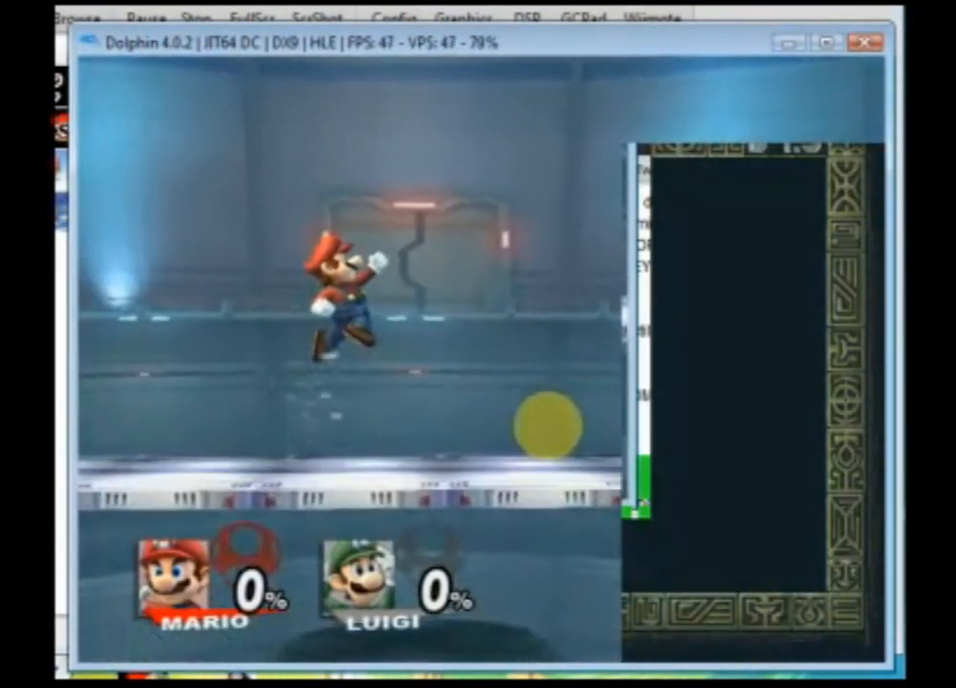
{"action": "key", "text": "Left"}
{"action": "key", "text": "Right"}
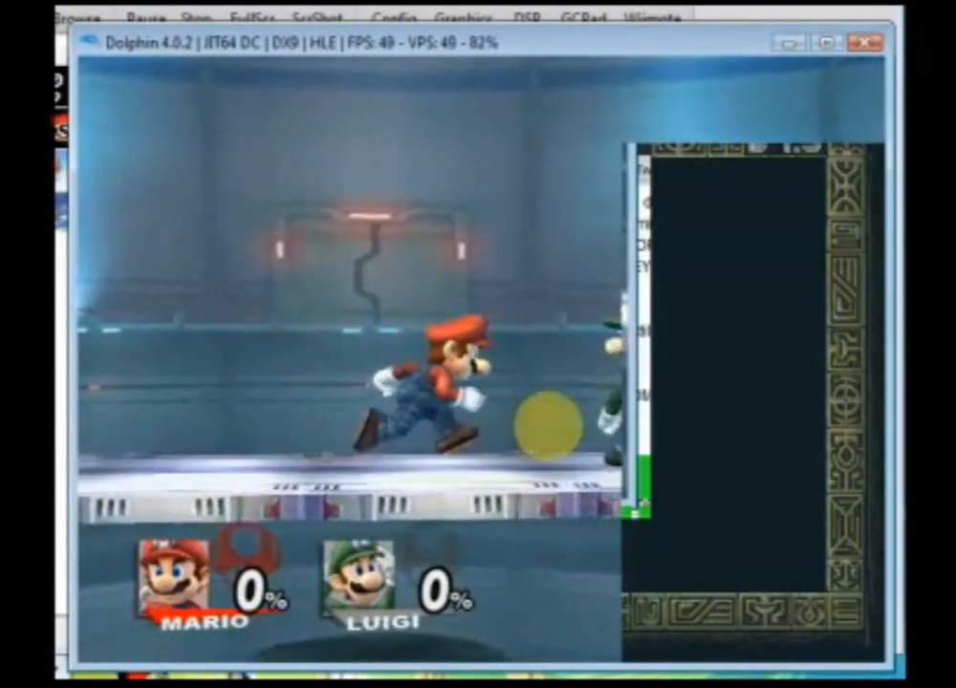
{"action": "key", "text": "x"}
{"action": "key", "text": "Down"}
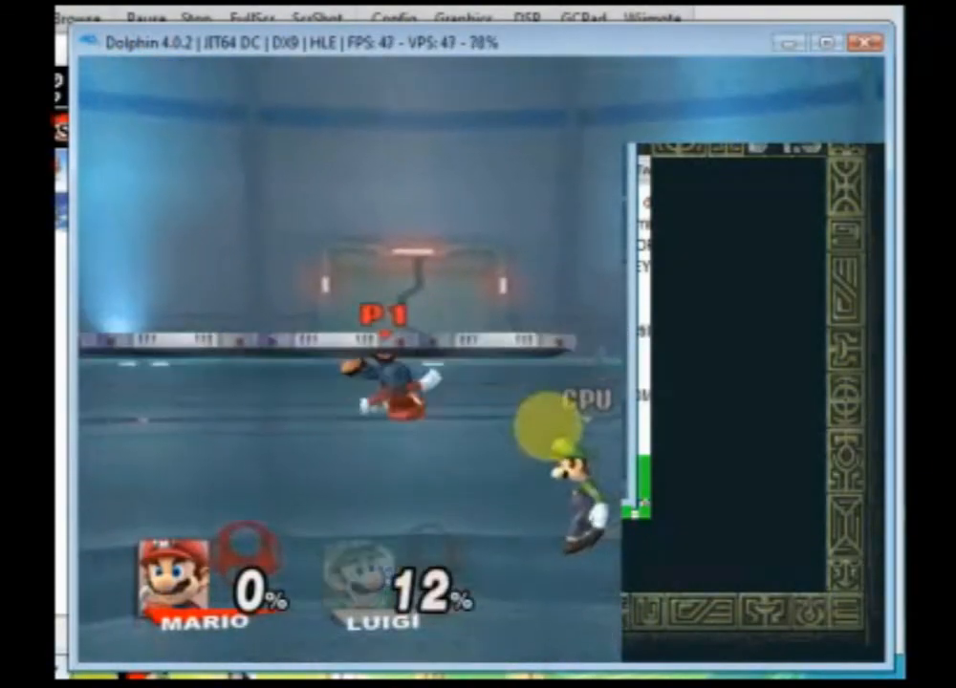
{"action": "key", "text": "F1"}
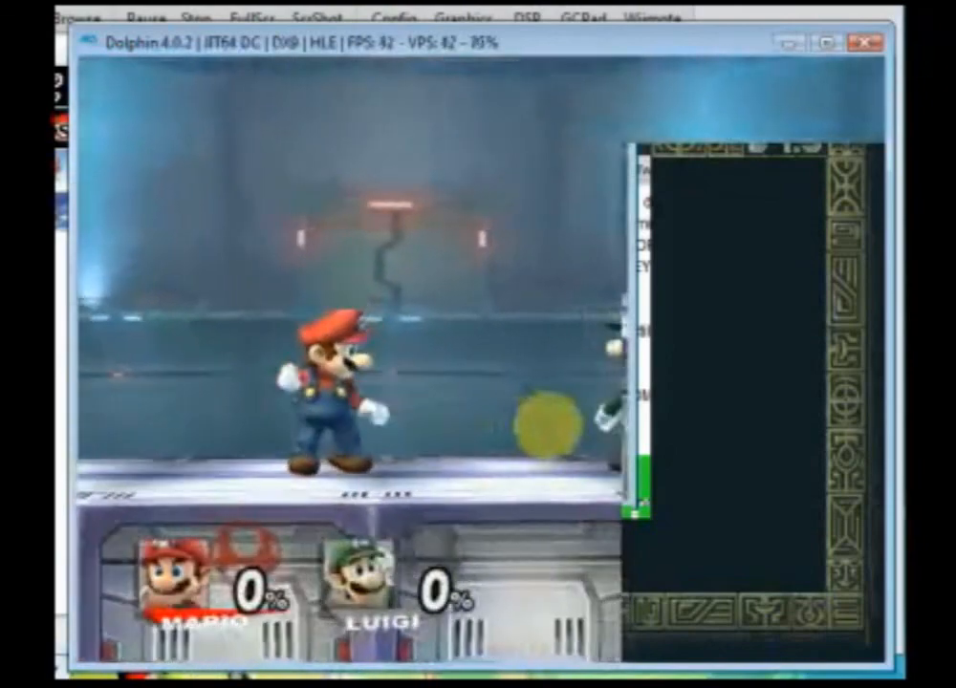
- Test Mario's edited side attack on Luigi repeatedly from both sides, and bring up the training settings
{"action": "key", "text": "x"}
{"action": "key", "text": "x"}
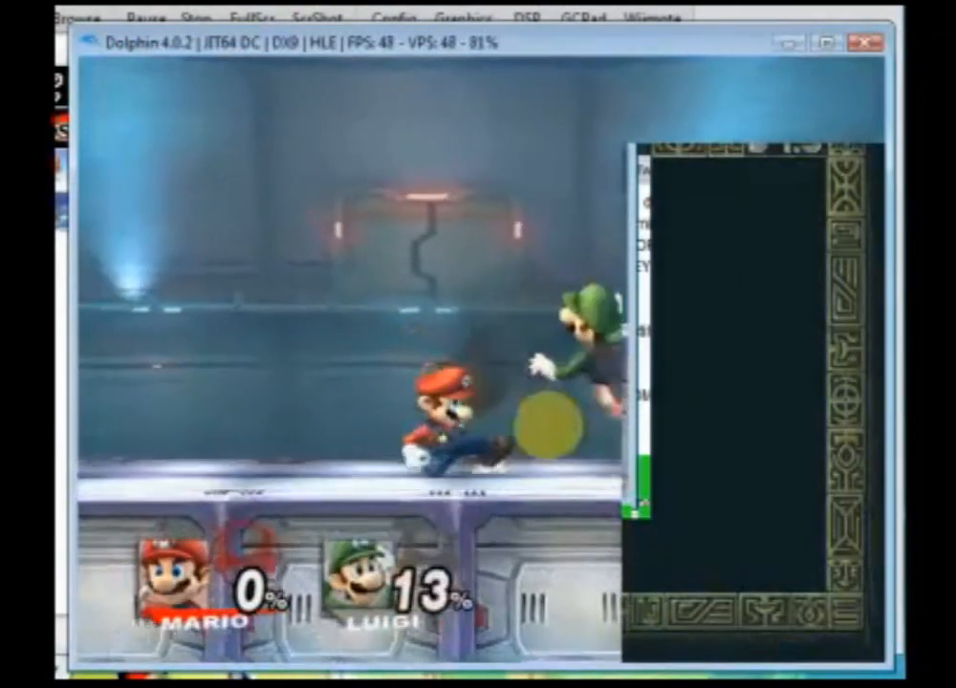
{"action": "key", "text": "Right"}
{"action": "key", "text": "x"}
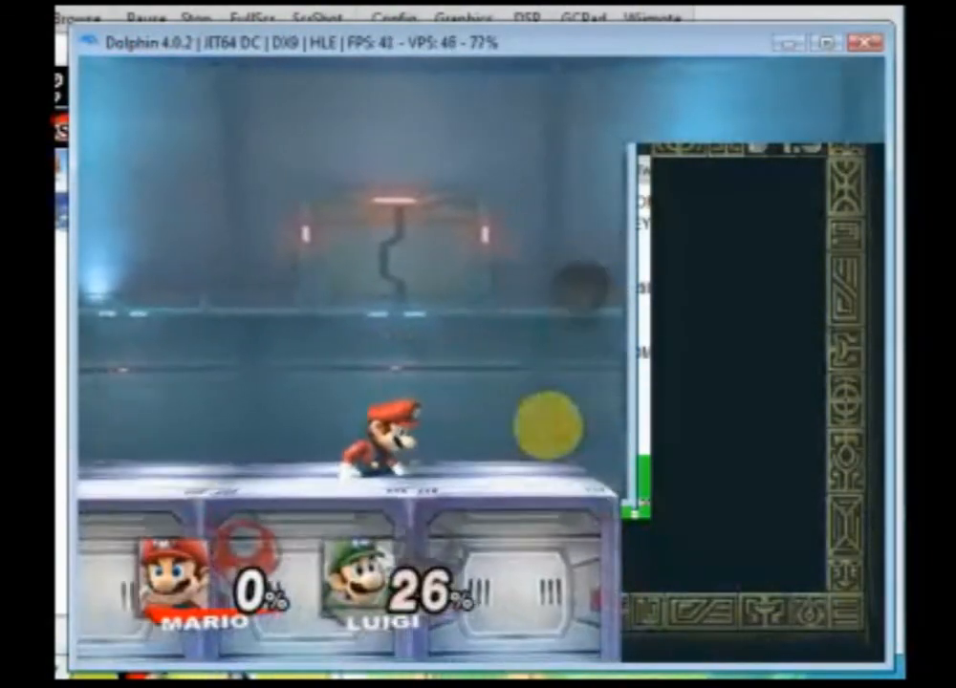
{"action": "key", "text": "Right"}
{"action": "key", "text": "x"}
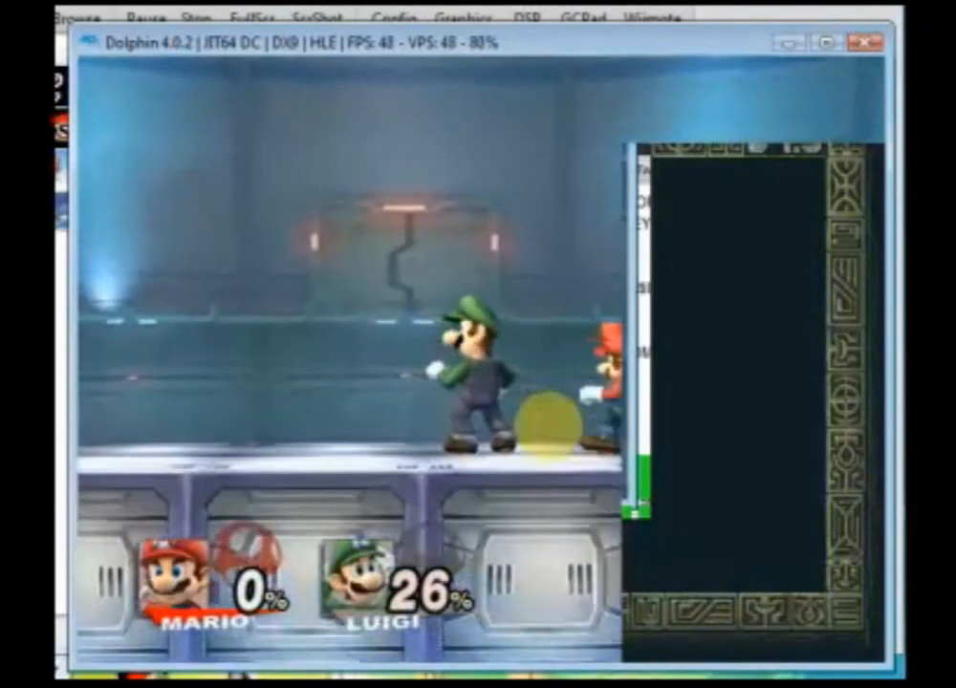
{"action": "key", "text": "x"}
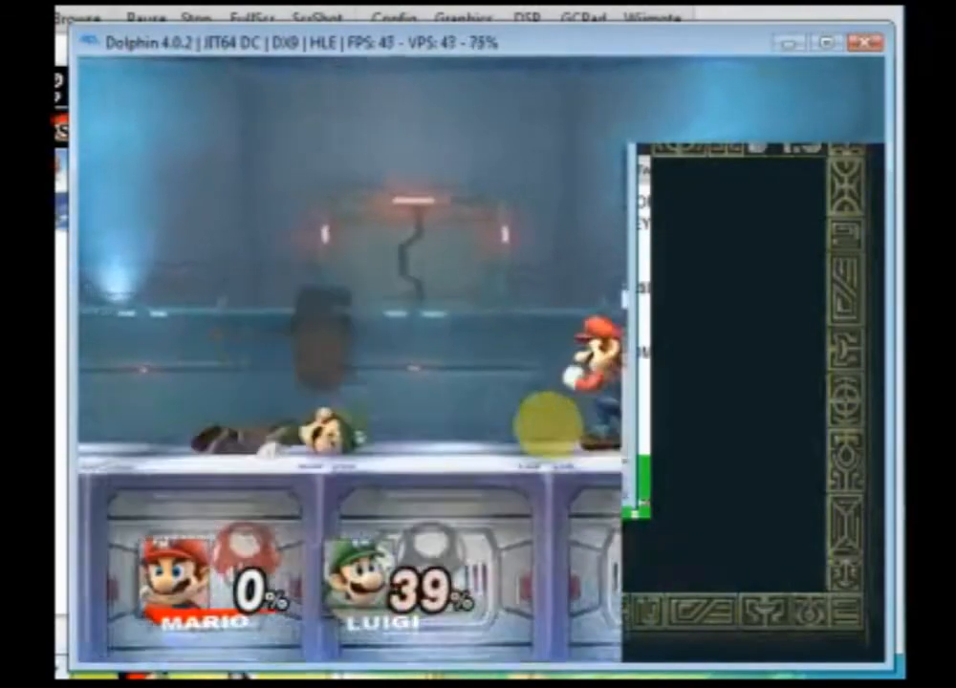
{"action": "key", "text": "Left"}
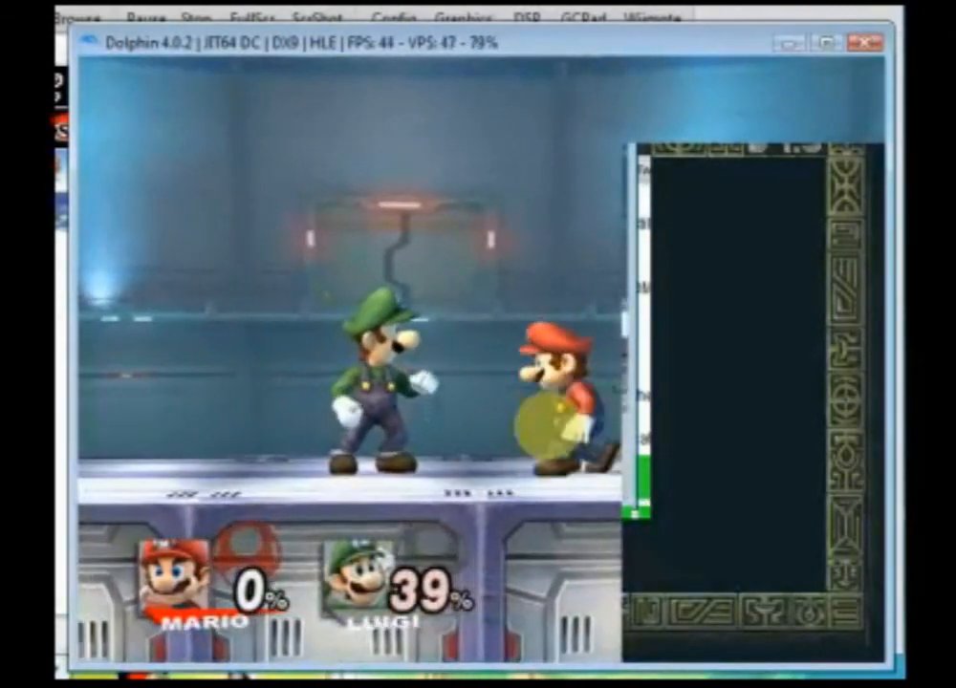
{"action": "key", "text": "Return"}
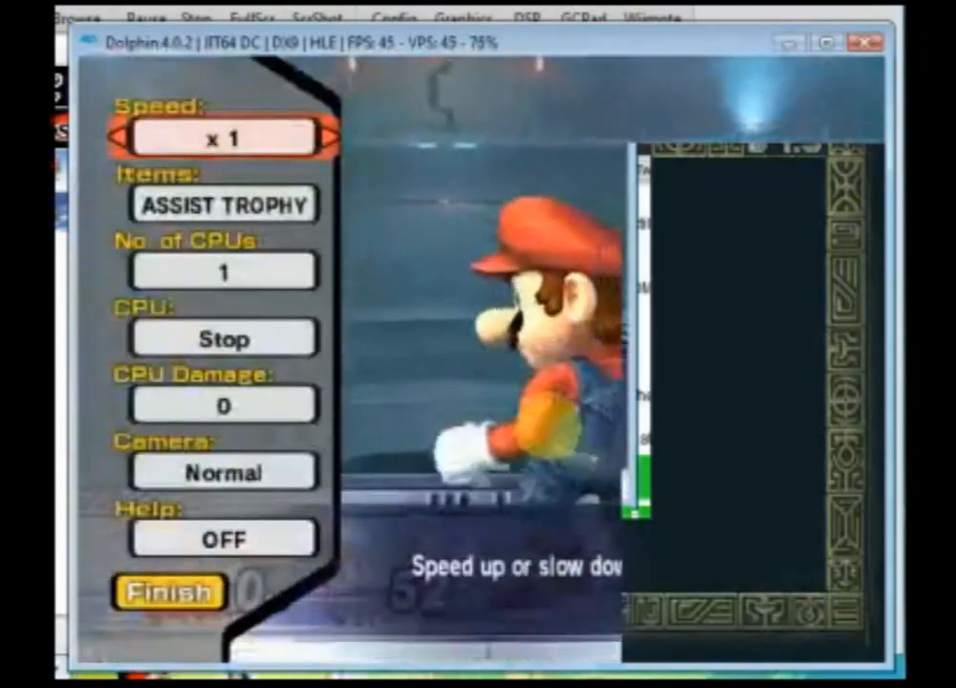
- Select Blast Box as the training item and return to the match
{"action": "key", "text": "Left"}
{"action": "key", "text": "Left"}
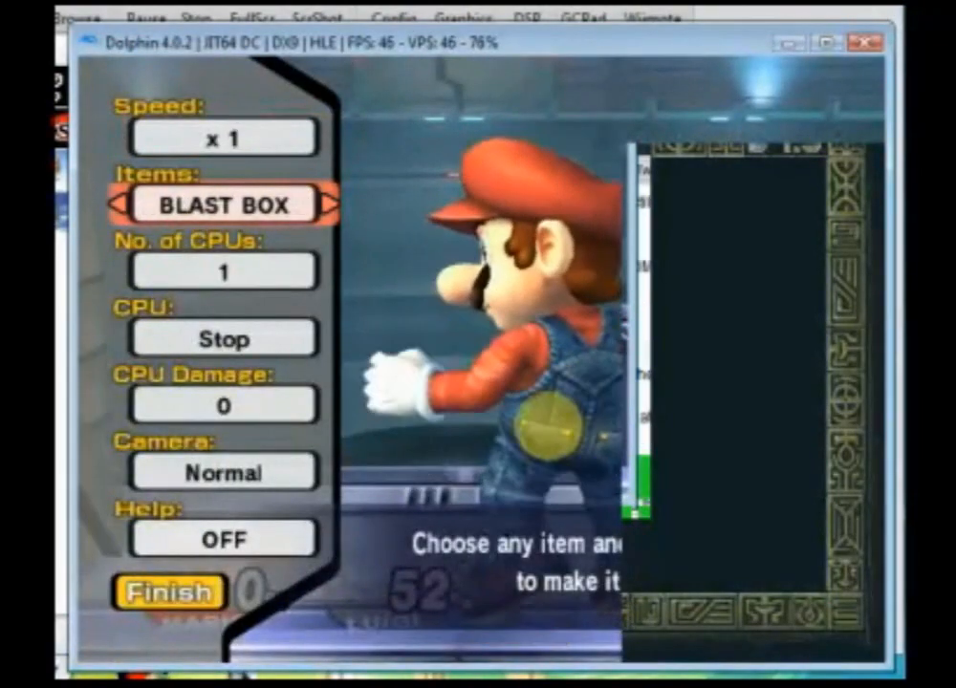
{"action": "key", "text": "Return"}
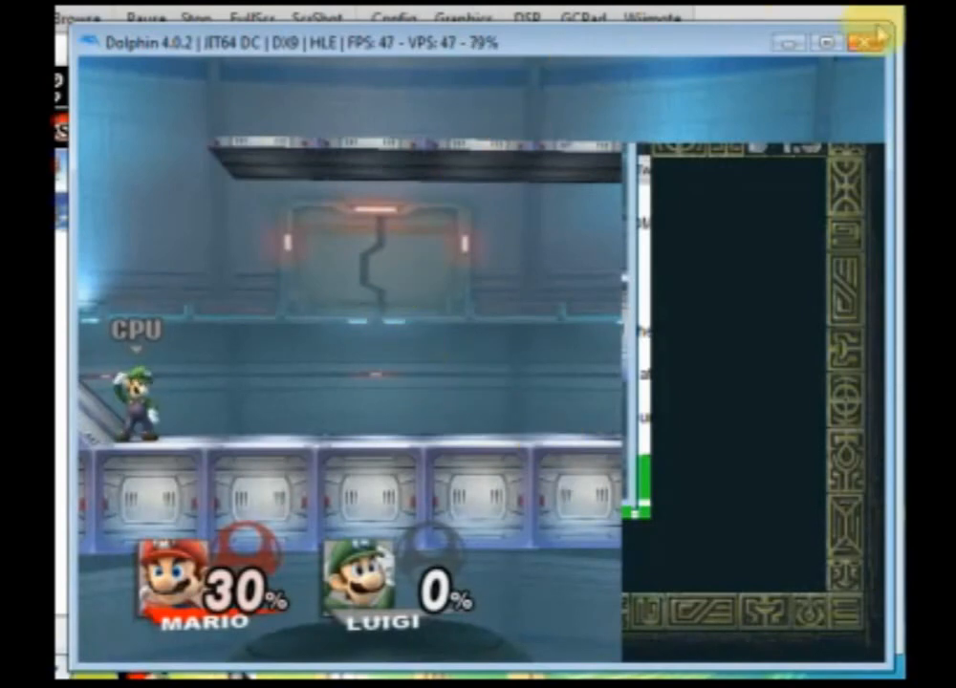
- Close both Dolphin windows and the other minimized program windows left open from the editing session
{"action": "left_click", "coordinate": [863, 43]}
{"action": "left_click", "coordinate": [883, 5]}
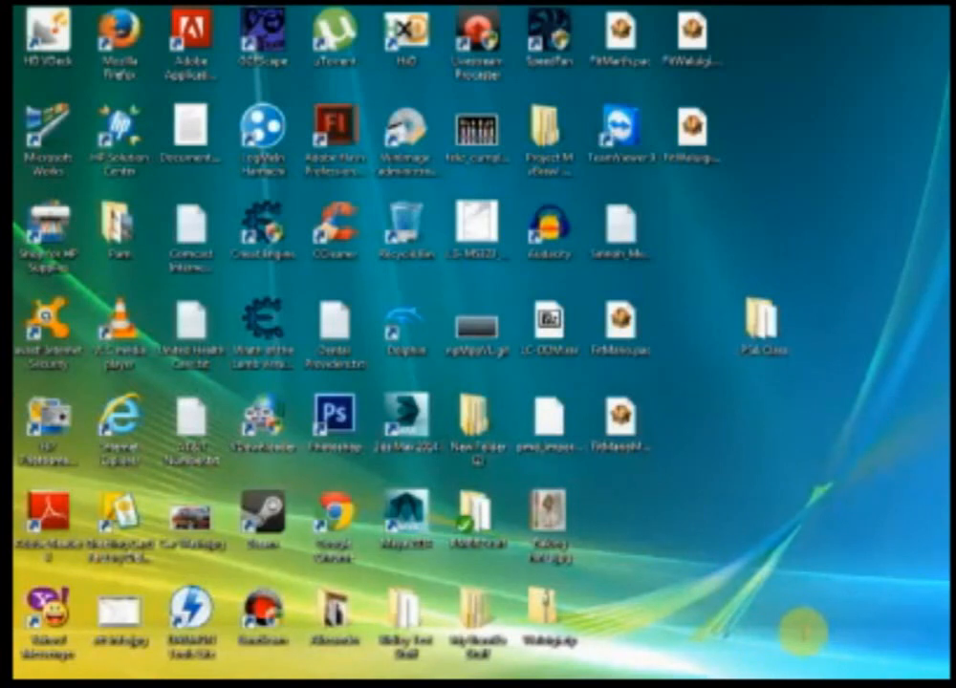
{"action": "right_click", "coordinate": [663, 685]}
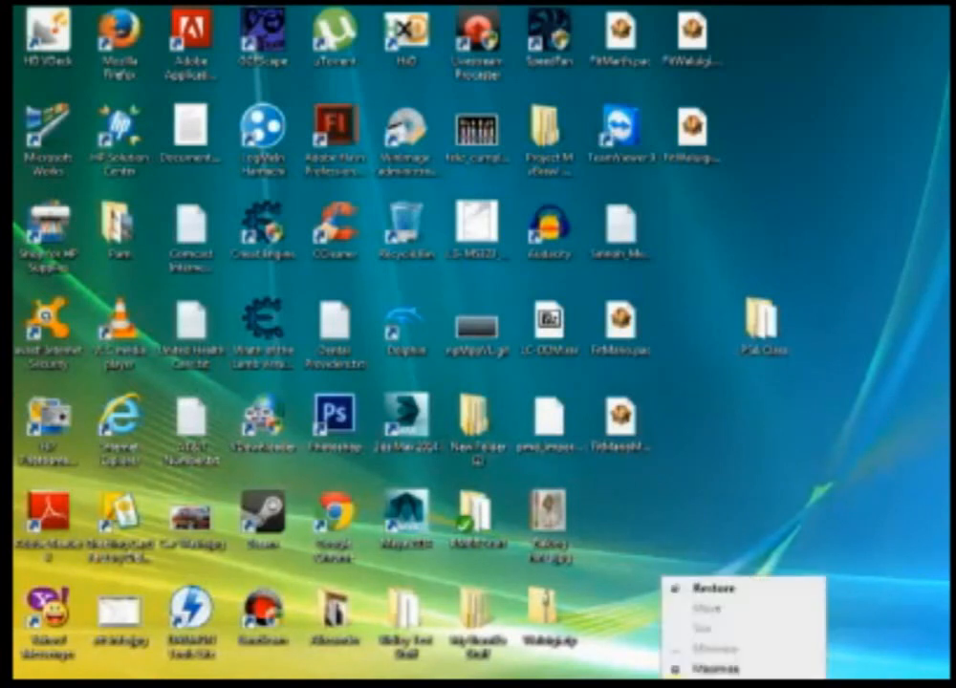
{"action": "left_click", "coordinate": [693, 684]}
{"action": "right_click", "coordinate": [371, 684]}
{"action": "left_click", "coordinate": [392, 685]}
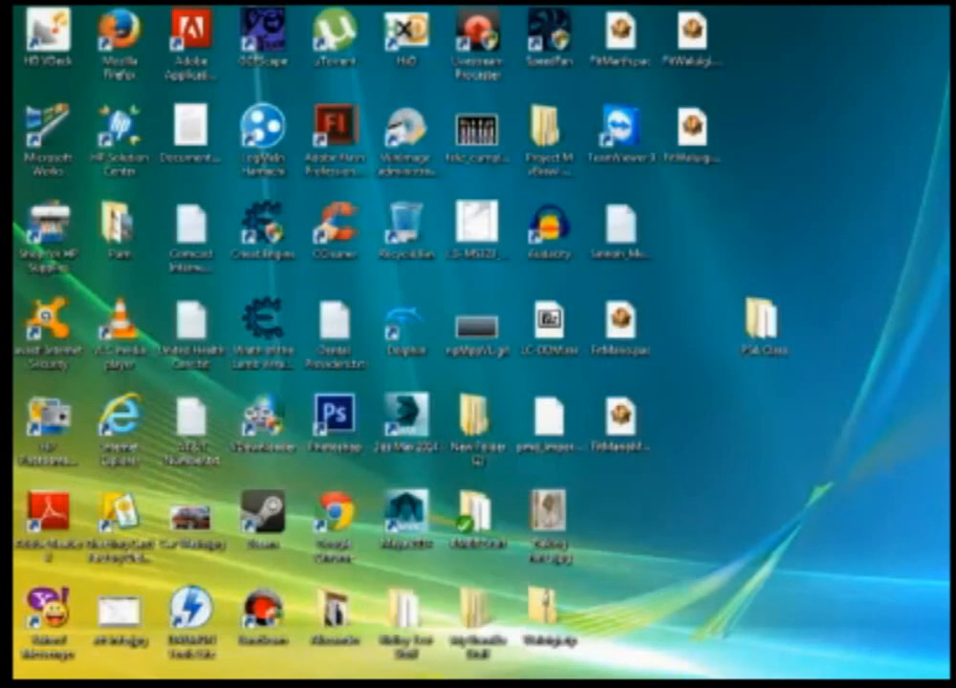
{"action": "right_click", "coordinate": [438, 684]}
{"action": "left_click", "coordinate": [453, 682]}
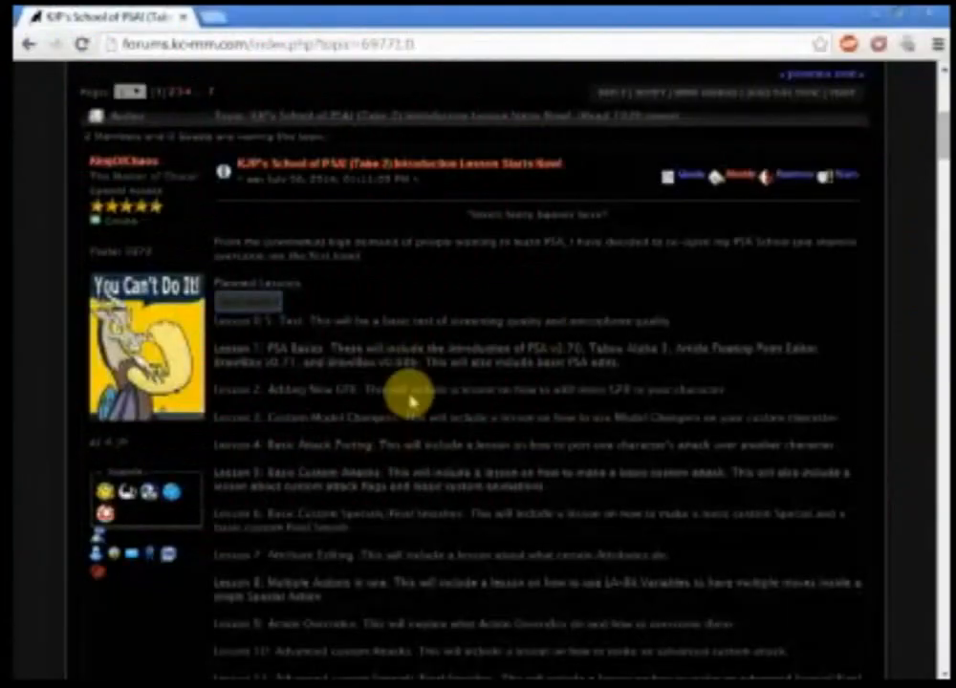
- View the poll above the planned lessons in the KJP's School of PSA forum thread, and minimize the browser
{"action": "scroll", "coordinate": [298, 426], "scroll_direction": "up", "scroll_amount": 5}
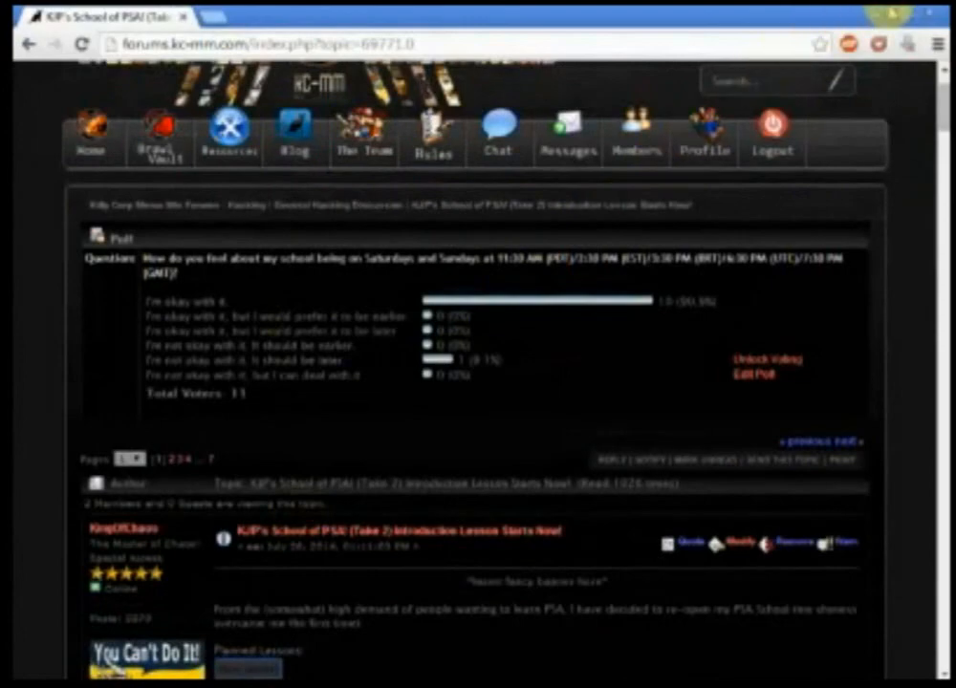
{"action": "left_click", "coordinate": [875, 15]}
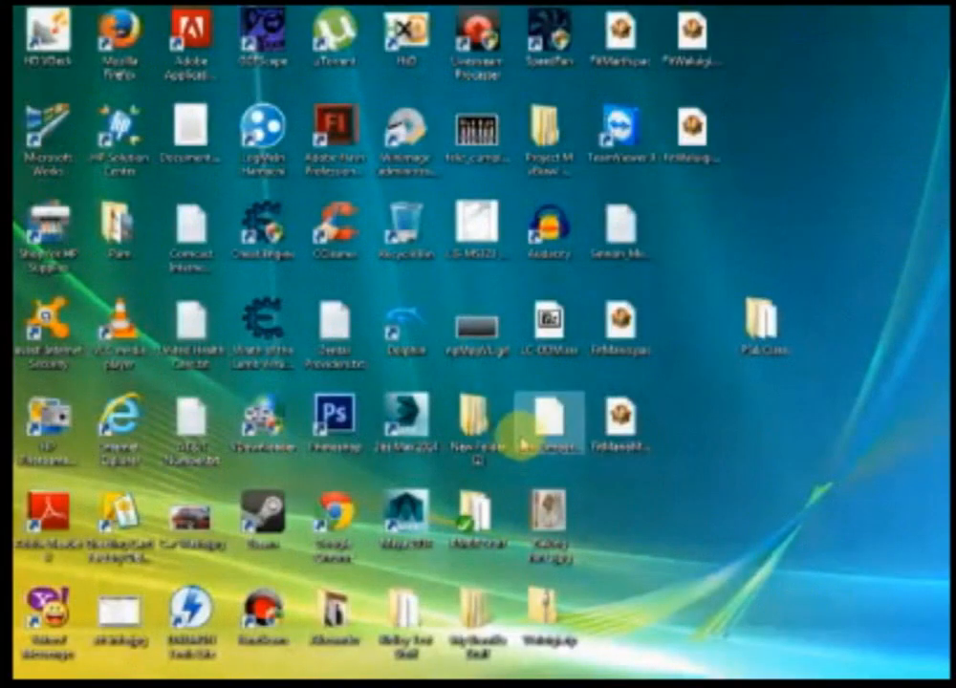